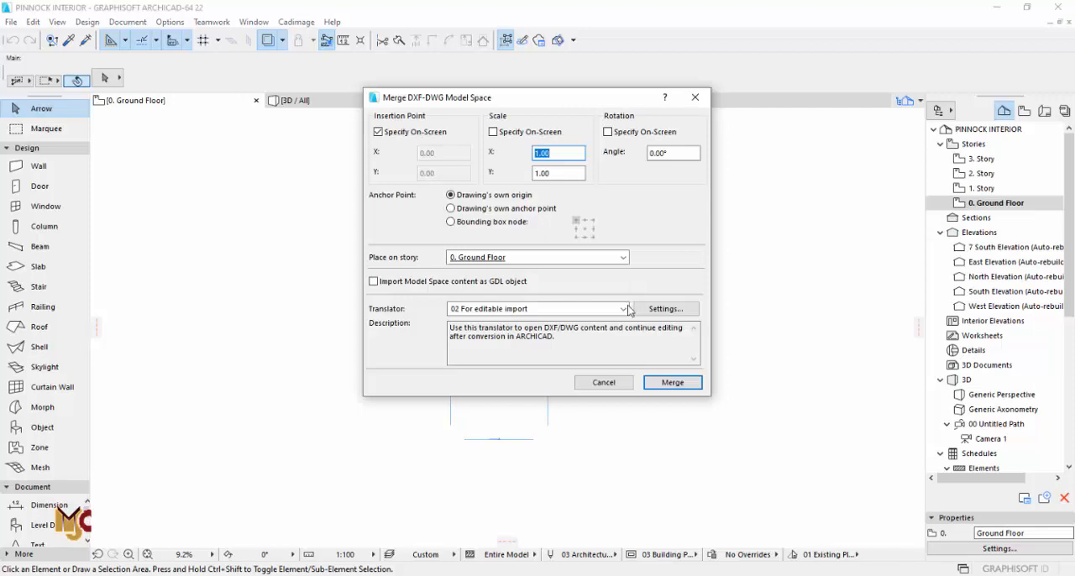
Step: Merge the DWG drawing into the ground floor with the 02 For editable import translator and place it on the plan
{"action": "left_click", "coordinate": [661, 385]}
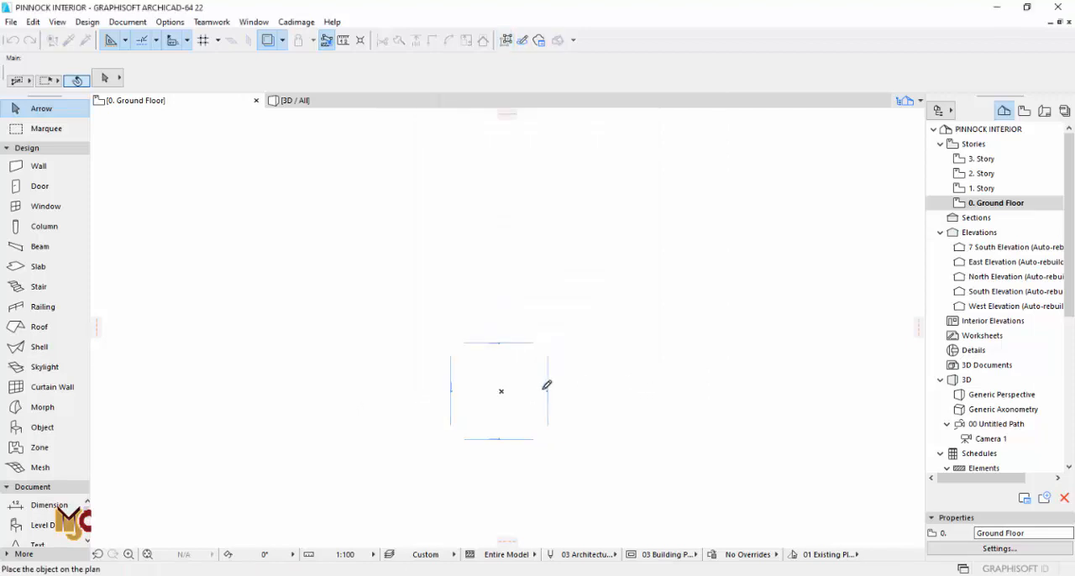
{"action": "left_click", "coordinate": [484, 393]}
{"action": "left_click", "coordinate": [656, 352]}
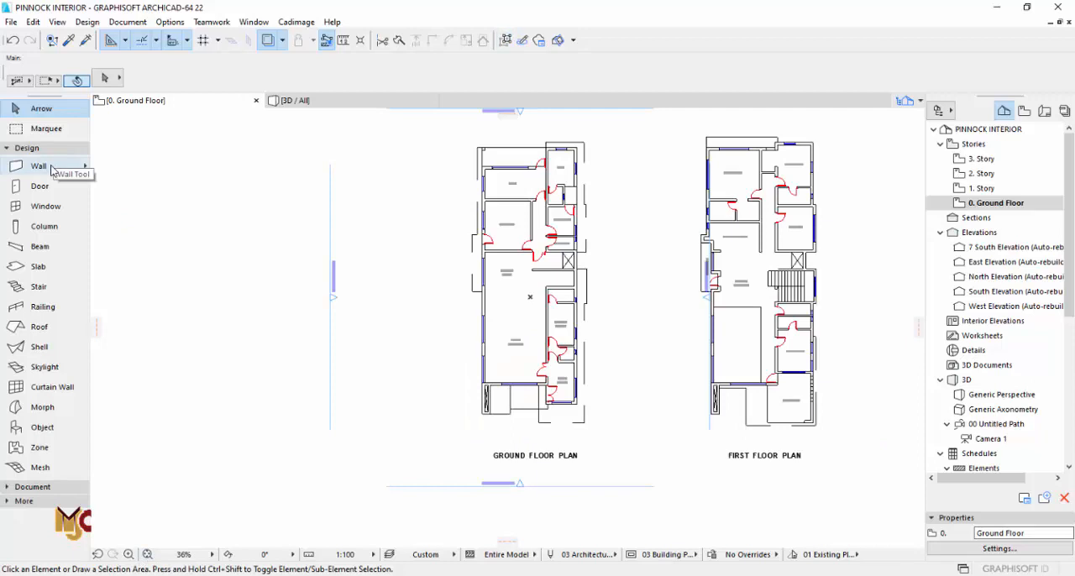
Step: Start the Wall tool and accept its default settings of 3450 height and 225 thickness
{"action": "left_click", "coordinate": [52, 167]}
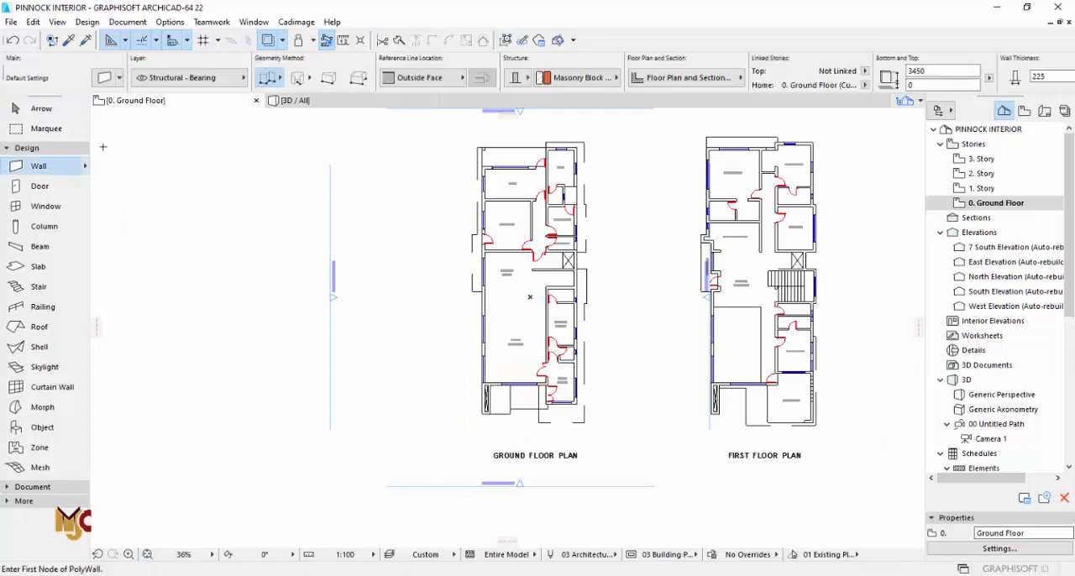
{"action": "left_click", "coordinate": [102, 78]}
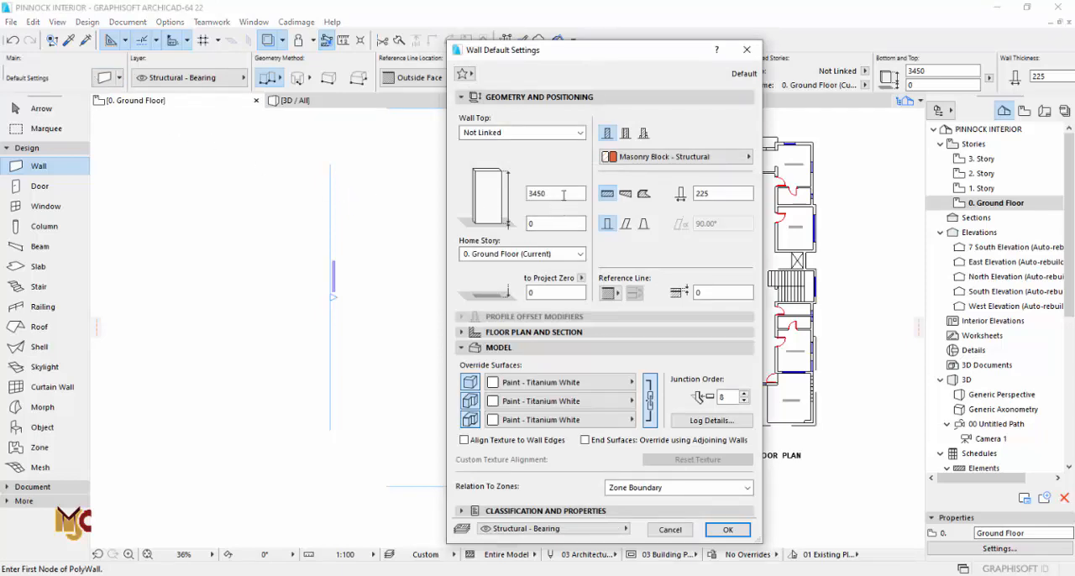
{"action": "left_click", "coordinate": [727, 529]}
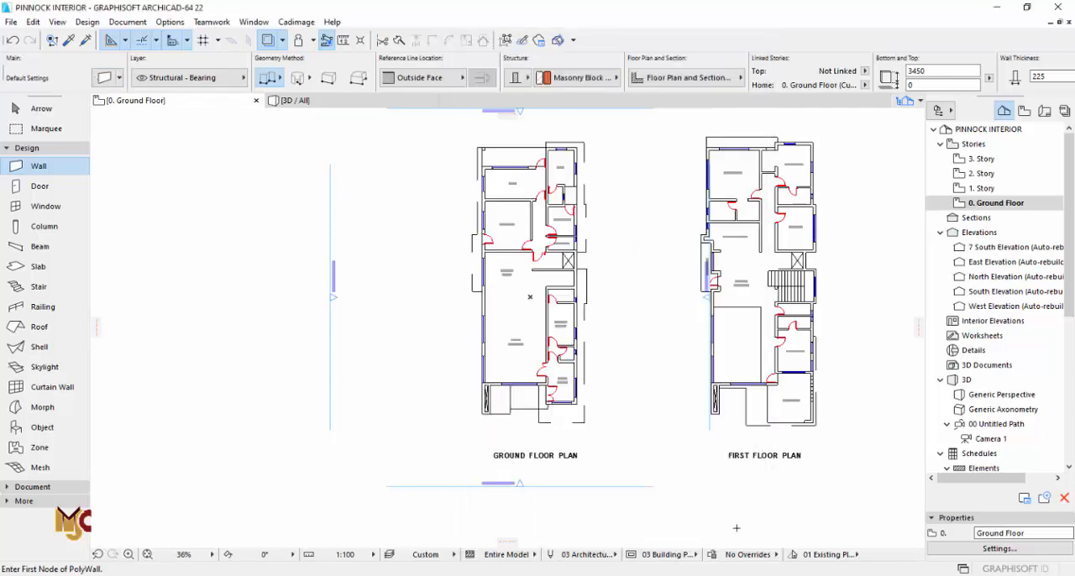
{"action": "scroll", "coordinate": [511, 326], "scroll_direction": "up", "scroll_amount": 1}
{"action": "scroll", "coordinate": [487, 373], "scroll_direction": "up", "scroll_amount": 10}
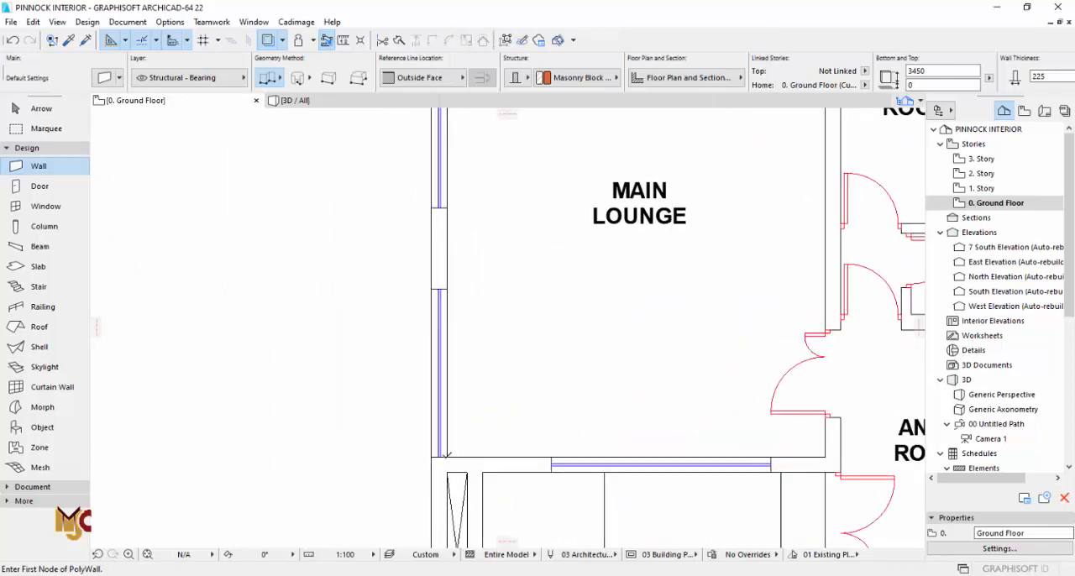
{"action": "left_click", "coordinate": [446, 456]}
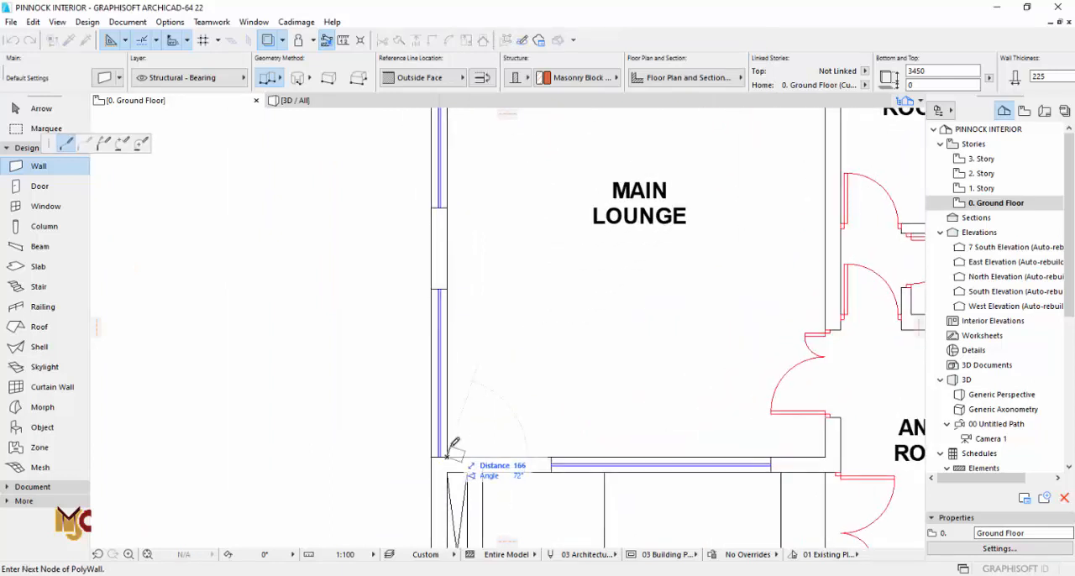
{"action": "double_click", "coordinate": [446, 205]}
{"action": "scroll", "coordinate": [454, 479], "scroll_direction": "up", "scroll_amount": 5}
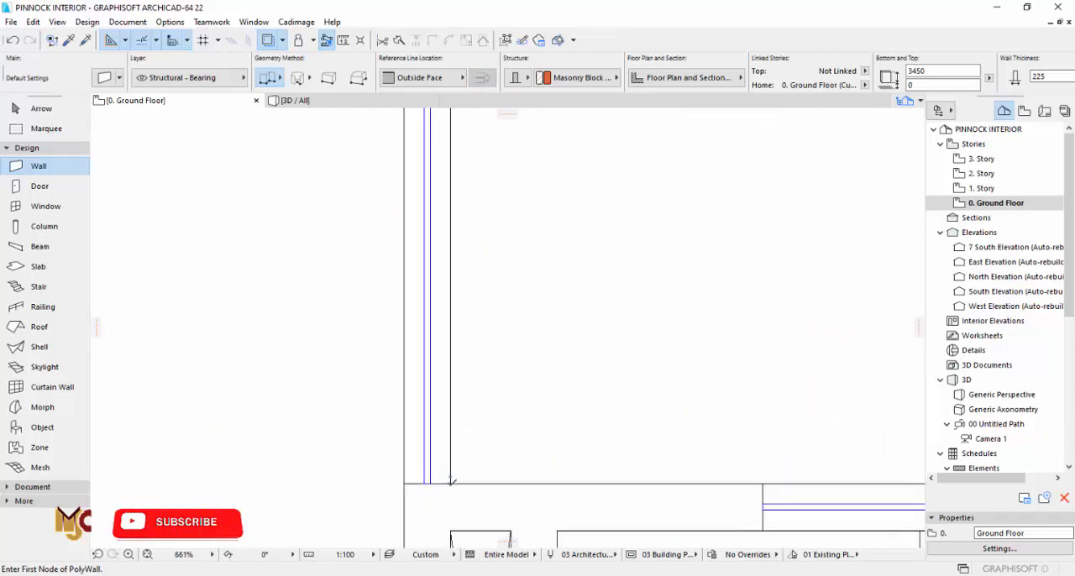
Step: Draw a closed chain of walls along the inner outline of the ground floor's main lounge and dining area
{"action": "left_click", "coordinate": [452, 480]}
{"action": "scroll", "coordinate": [430, 434], "scroll_direction": "down", "scroll_amount": 5}
{"action": "scroll", "coordinate": [376, 158], "scroll_direction": "up", "scroll_amount": 5}
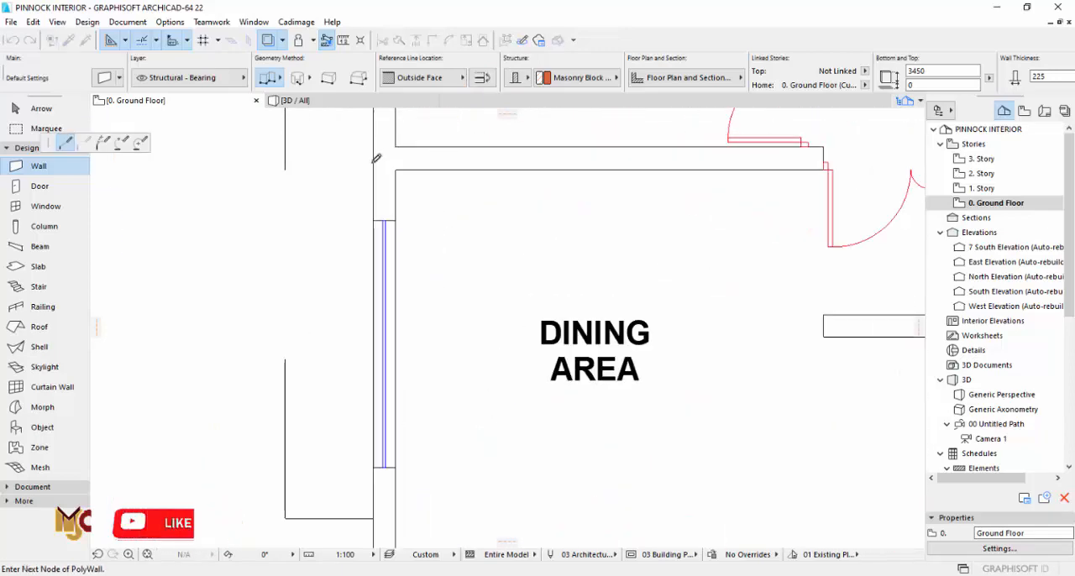
{"action": "scroll", "coordinate": [484, 173], "scroll_direction": "down", "scroll_amount": 3}
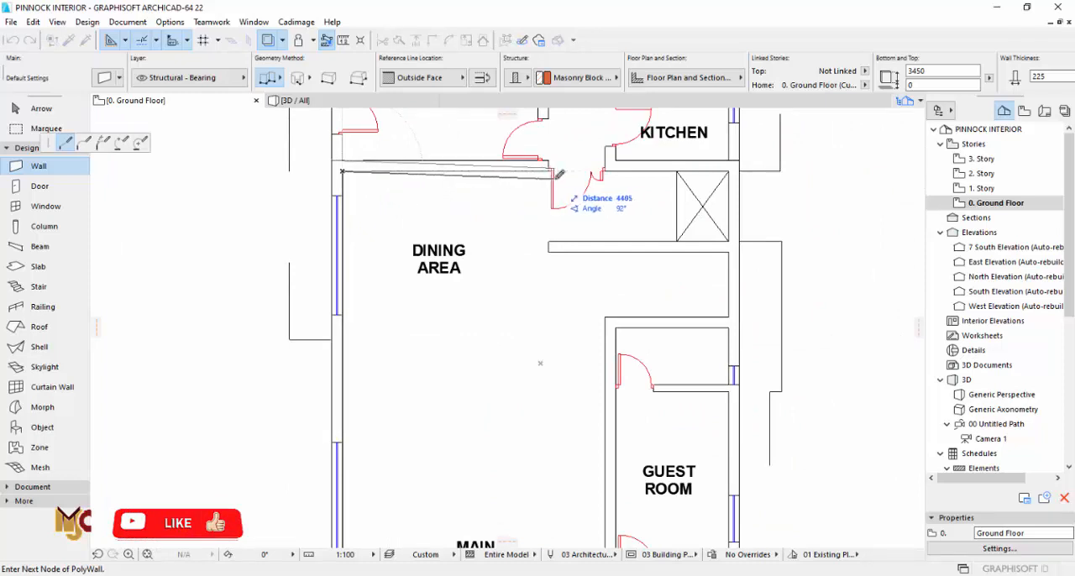
{"action": "left_click", "coordinate": [733, 166]}
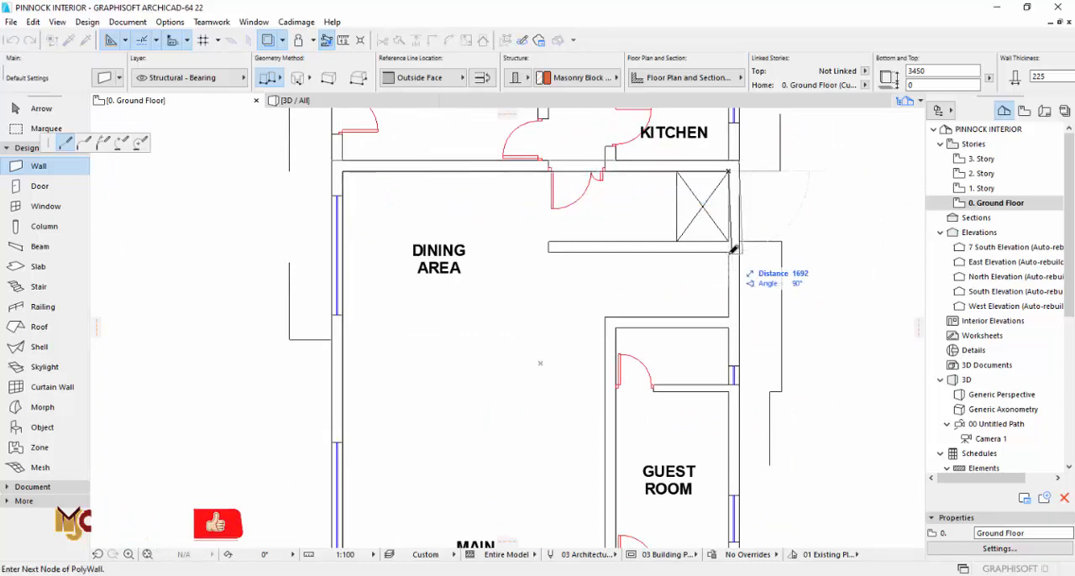
{"action": "left_click", "coordinate": [730, 318]}
{"action": "left_click", "coordinate": [612, 316]}
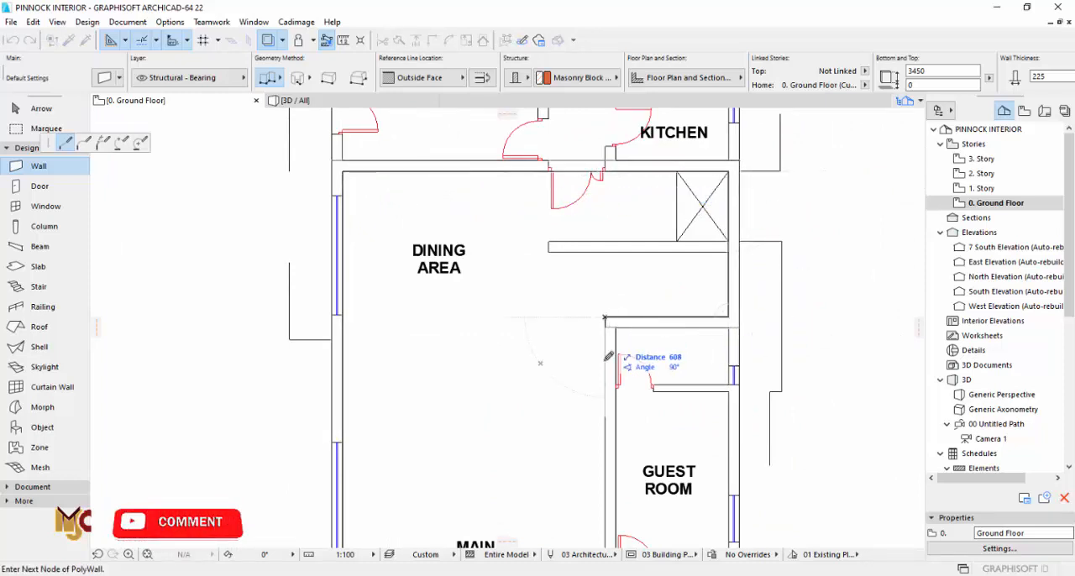
{"action": "scroll", "coordinate": [626, 370], "scroll_direction": "down", "scroll_amount": 2}
{"action": "scroll", "coordinate": [614, 439], "scroll_direction": "up", "scroll_amount": 3}
{"action": "left_click", "coordinate": [614, 441]}
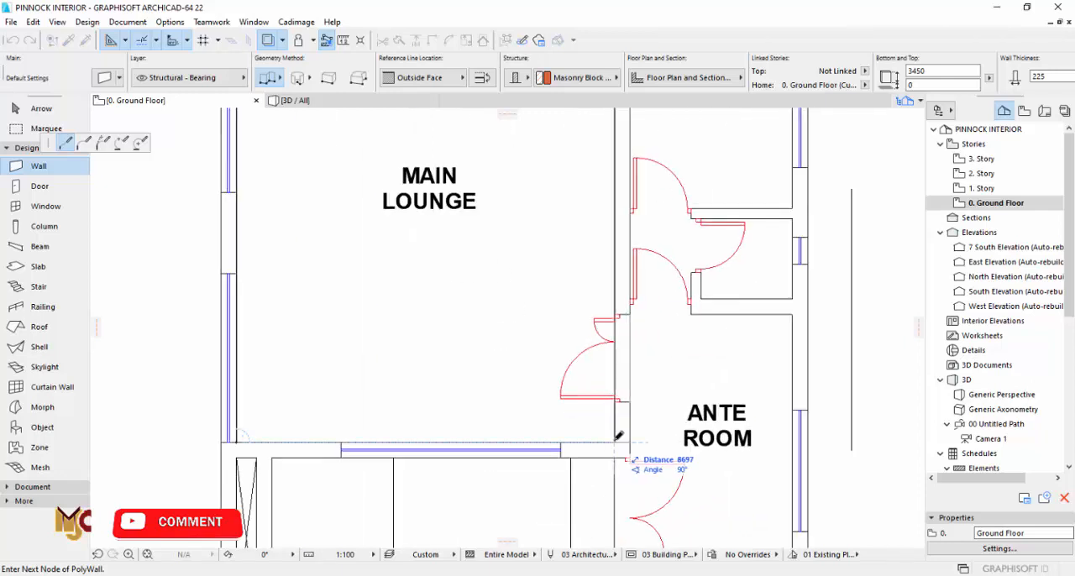
{"action": "left_click", "coordinate": [237, 443]}
Step: Draw the partition wall beside the crossed shaft near the dining area, from the outer wall to the partition's free end
{"action": "scroll", "coordinate": [546, 257], "scroll_direction": "down", "scroll_amount": 3}
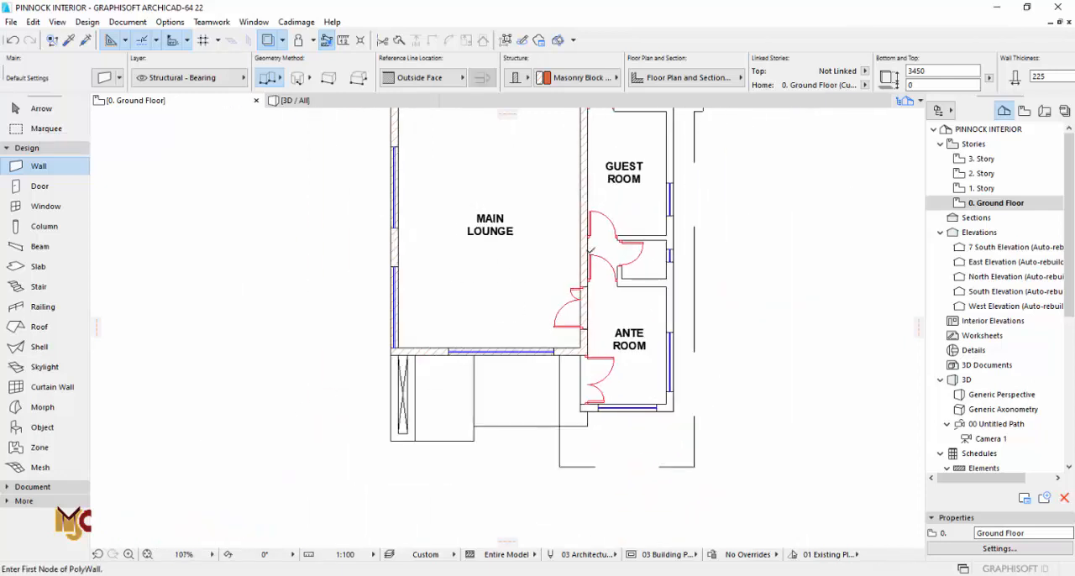
{"action": "middle_click_drag", "start_coordinate": [505, 259], "coordinate": [488, 369]}
{"action": "scroll", "coordinate": [489, 336], "scroll_direction": "down", "scroll_amount": 1}
{"action": "middle_click_drag", "start_coordinate": [516, 253], "coordinate": [492, 361]}
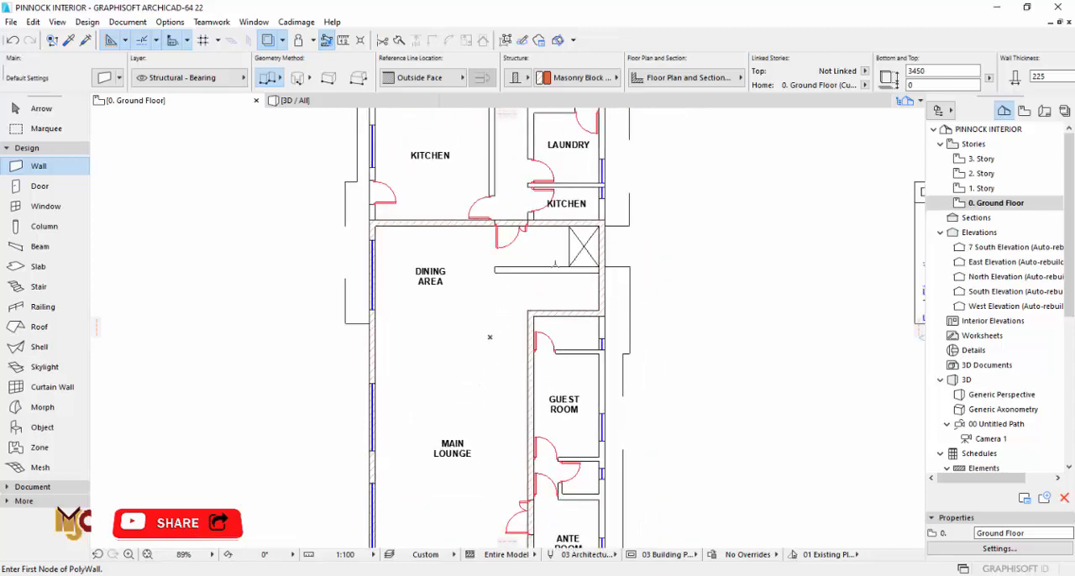
{"action": "scroll", "coordinate": [592, 269], "scroll_direction": "up", "scroll_amount": 5}
{"action": "left_click", "coordinate": [621, 284]}
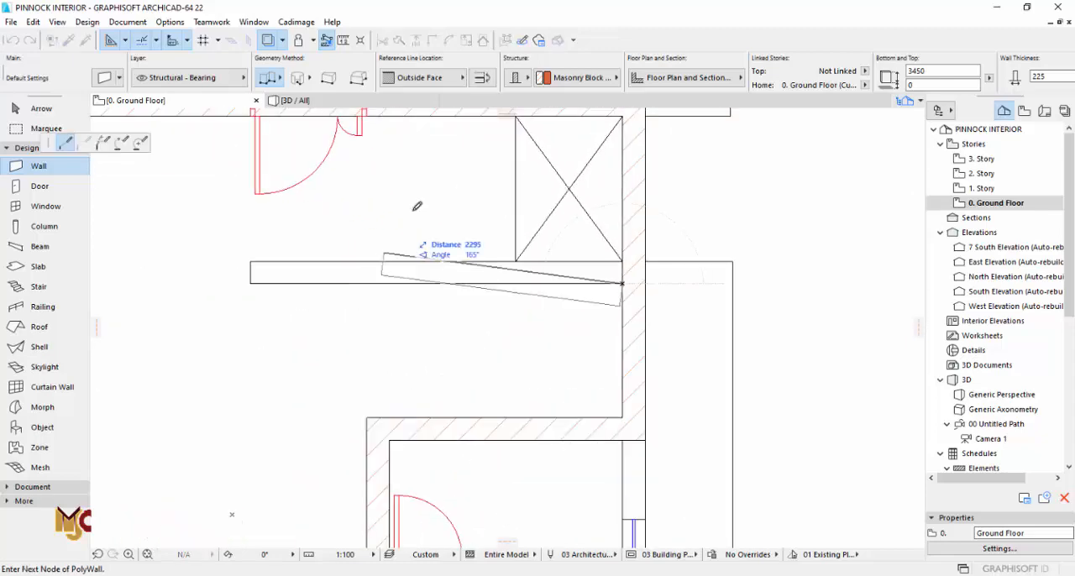
{"action": "left_click", "coordinate": [250, 282]}
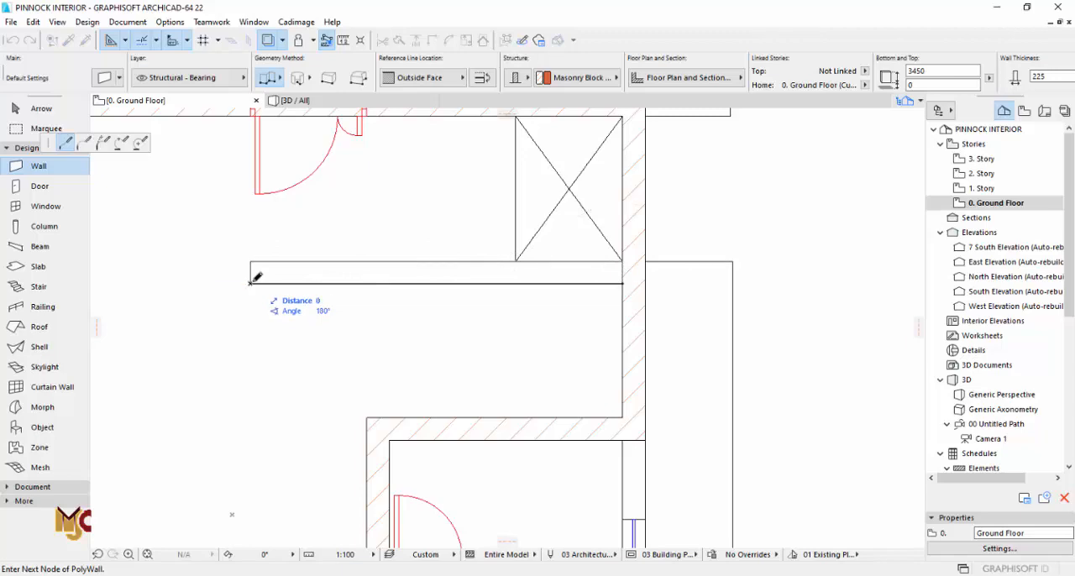
{"action": "right_click", "coordinate": [251, 283]}
{"action": "left_click", "coordinate": [286, 385]}
{"action": "scroll", "coordinate": [470, 319], "scroll_direction": "down", "scroll_amount": 5}
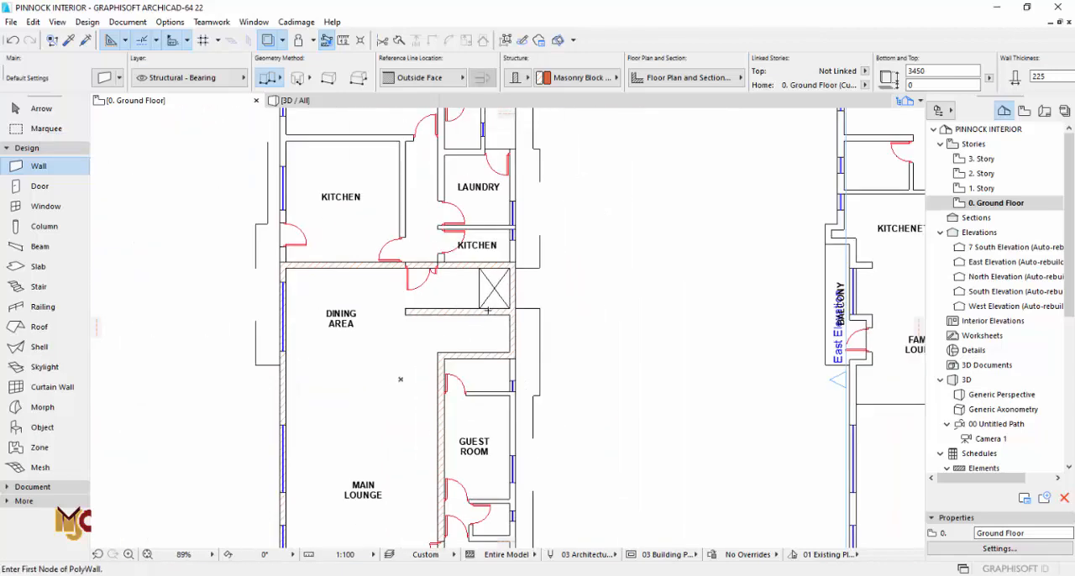
{"action": "scroll", "coordinate": [364, 309], "scroll_direction": "down", "scroll_amount": 5}
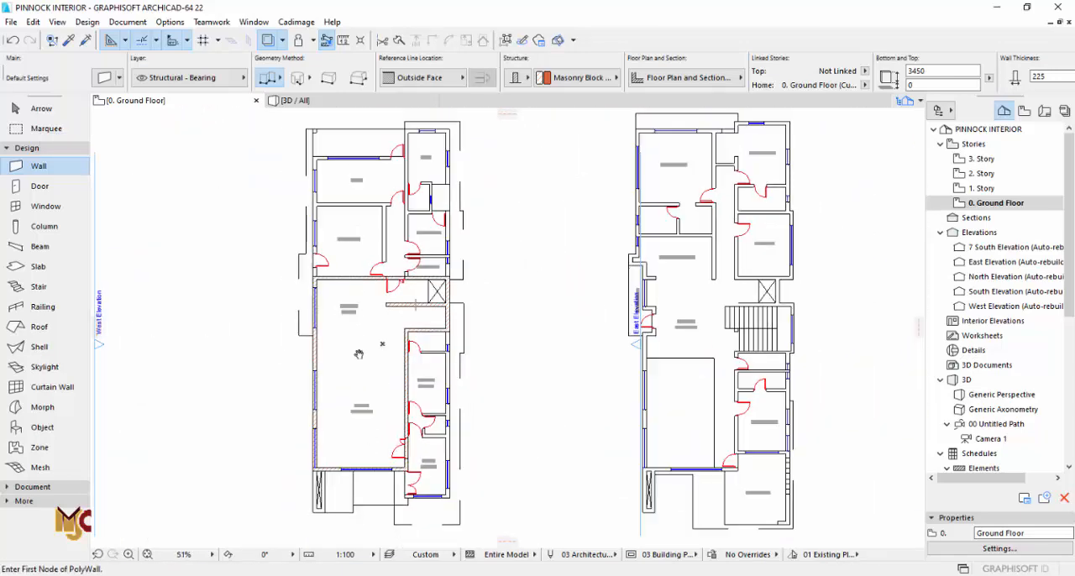
{"action": "key", "text": "Escape"}
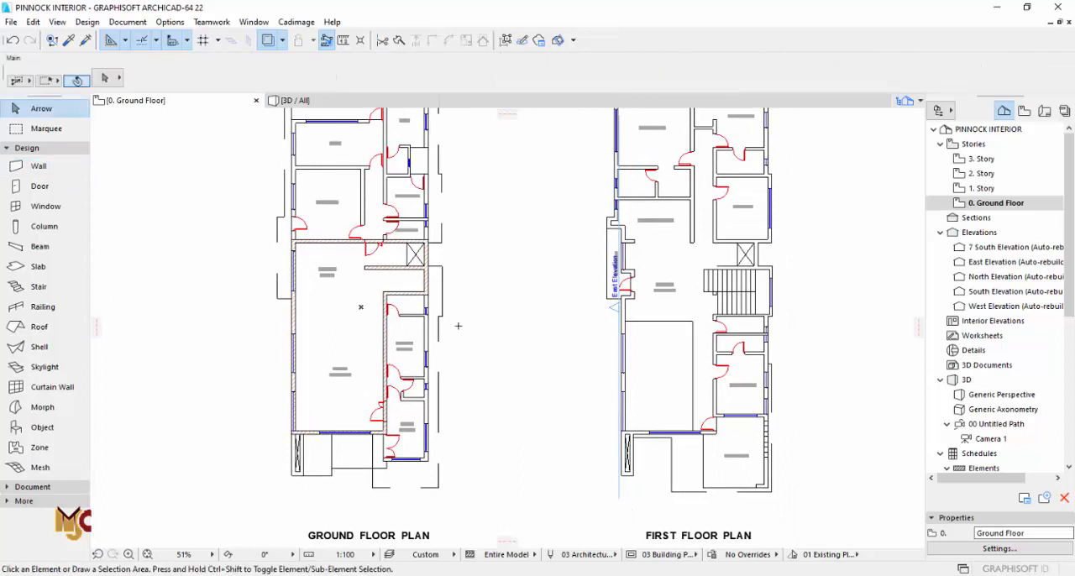
Step: Enclose the first floor plan in a marquee and cut it from the ground floor, keeping the elevation viewpoint as independent
{"action": "scroll", "coordinate": [458, 325], "scroll_direction": "down", "scroll_amount": 3}
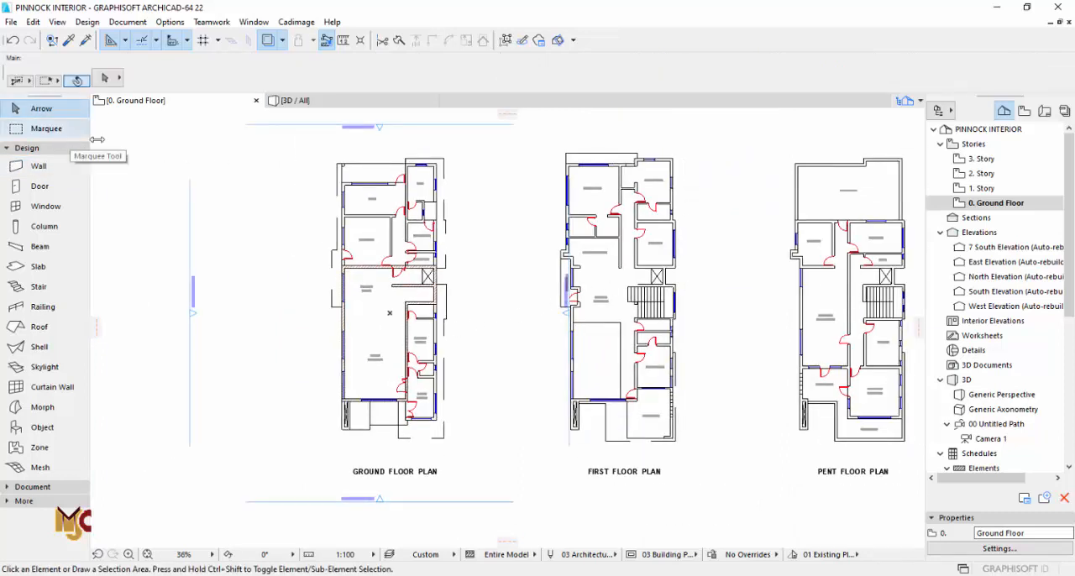
{"action": "left_click", "coordinate": [46, 129]}
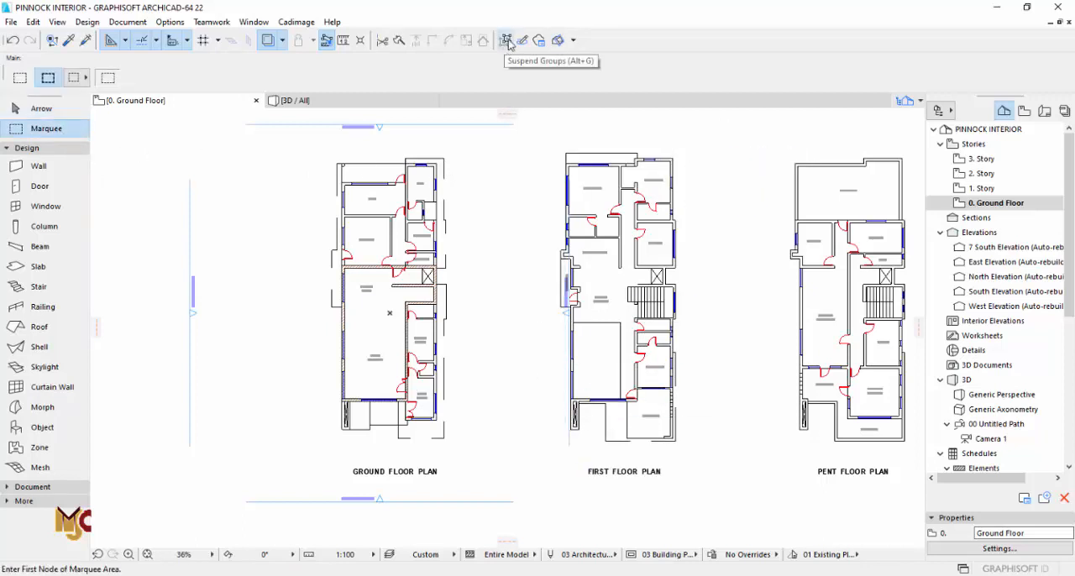
{"action": "left_click", "coordinate": [709, 144]}
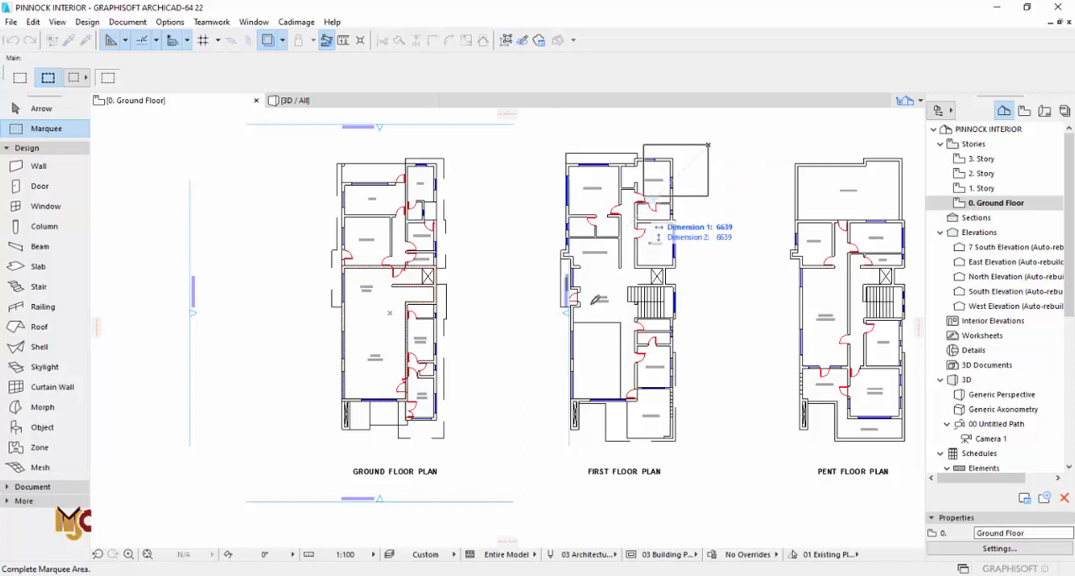
{"action": "left_click", "coordinate": [538, 499]}
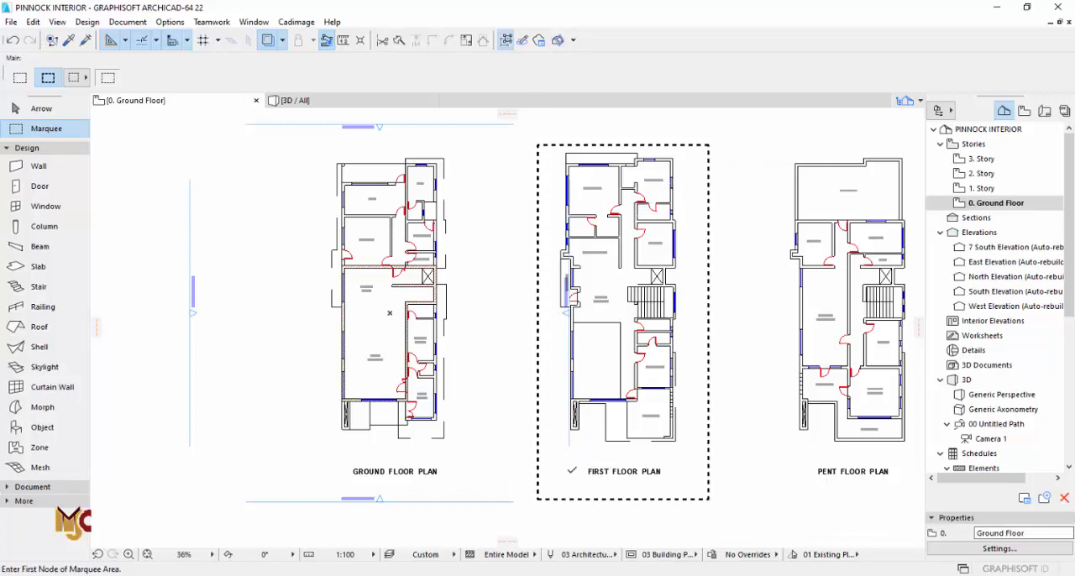
{"action": "key", "text": "Escape"}
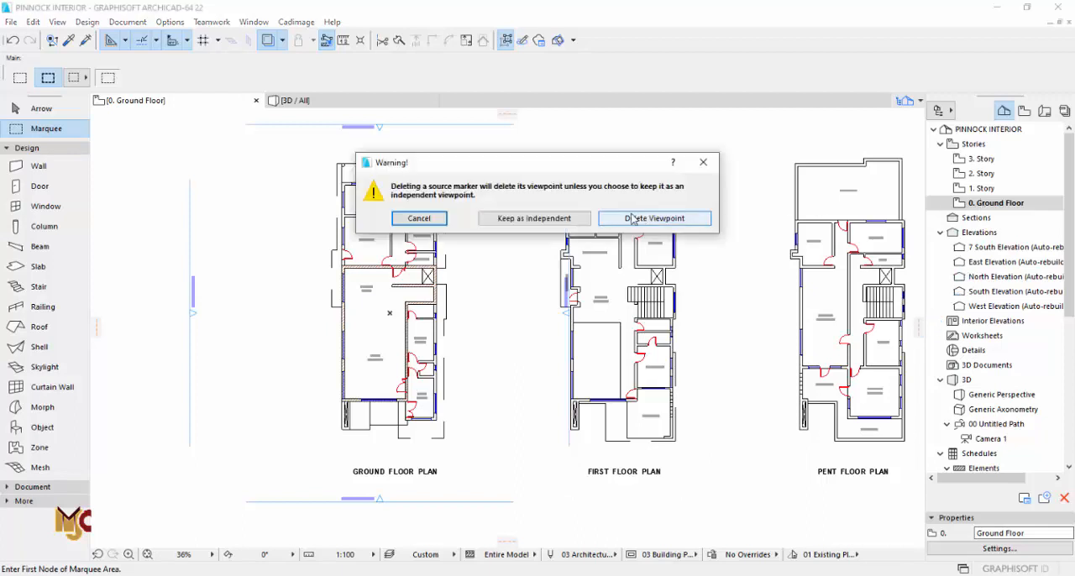
{"action": "left_click", "coordinate": [535, 218]}
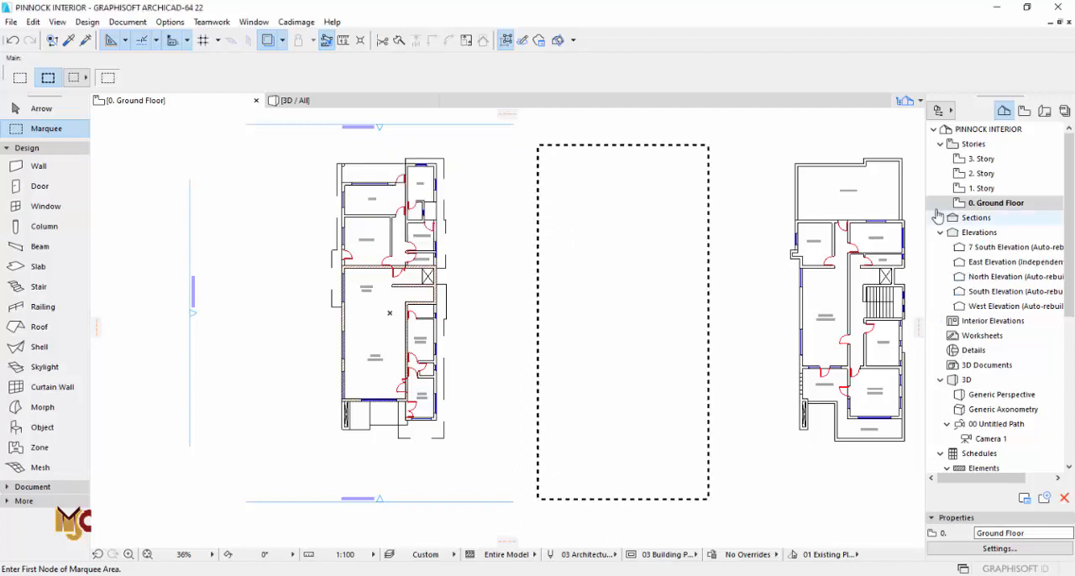
Step: Paste the cut first floor plan onto 1. Story at its original location
{"action": "left_click", "coordinate": [982, 189]}
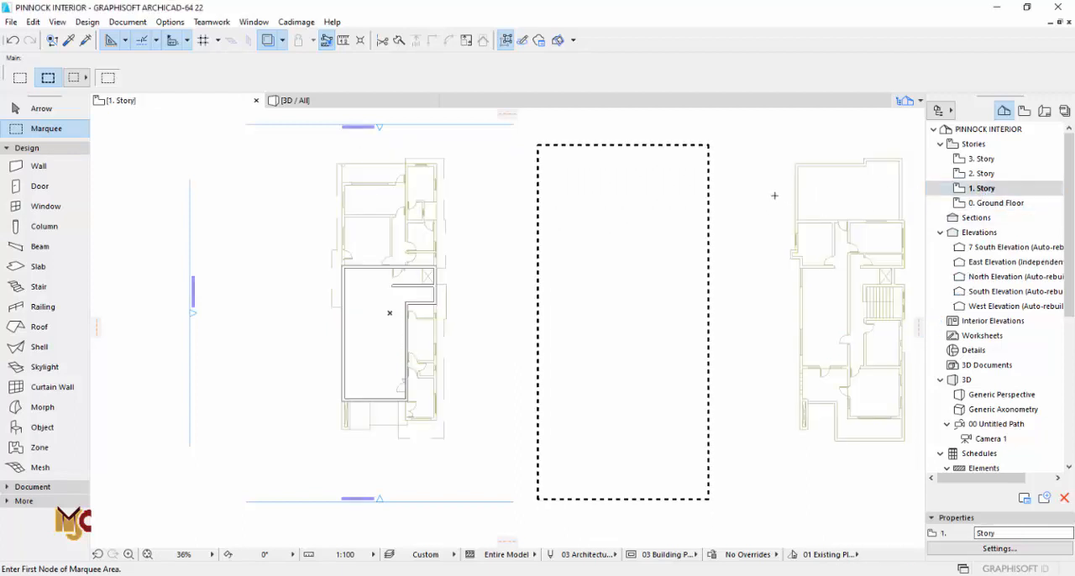
{"action": "key", "text": "ctrl+v"}
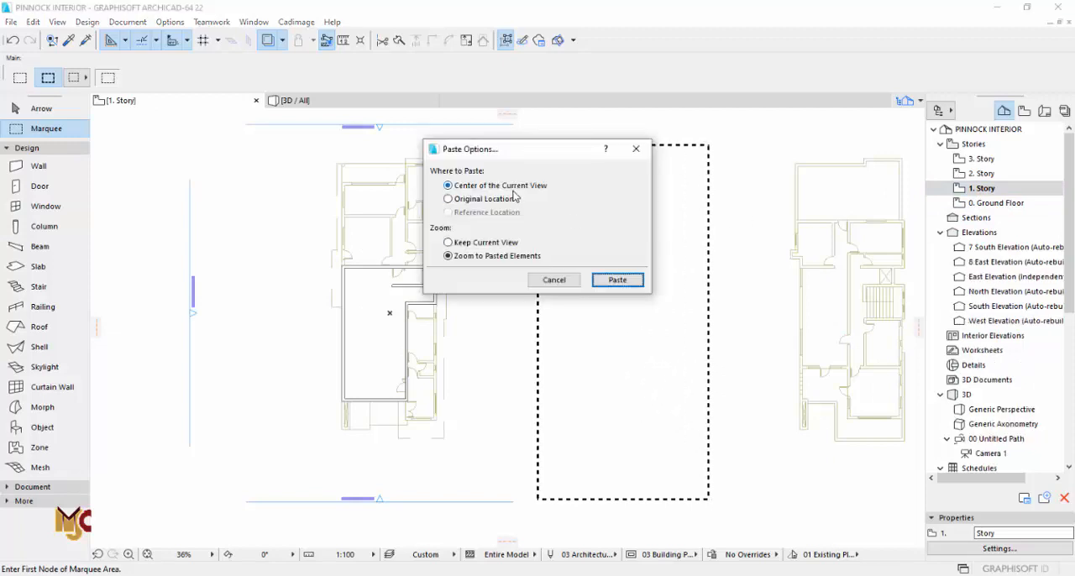
{"action": "left_click", "coordinate": [601, 282]}
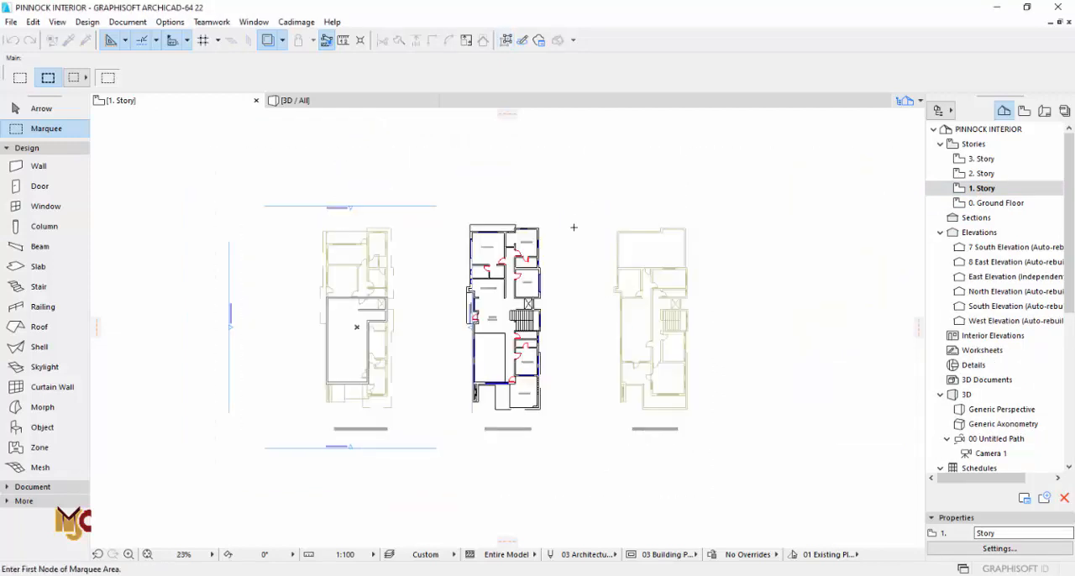
{"action": "scroll", "coordinate": [463, 358], "scroll_direction": "up", "scroll_amount": 3}
{"action": "key", "text": "Escape"}
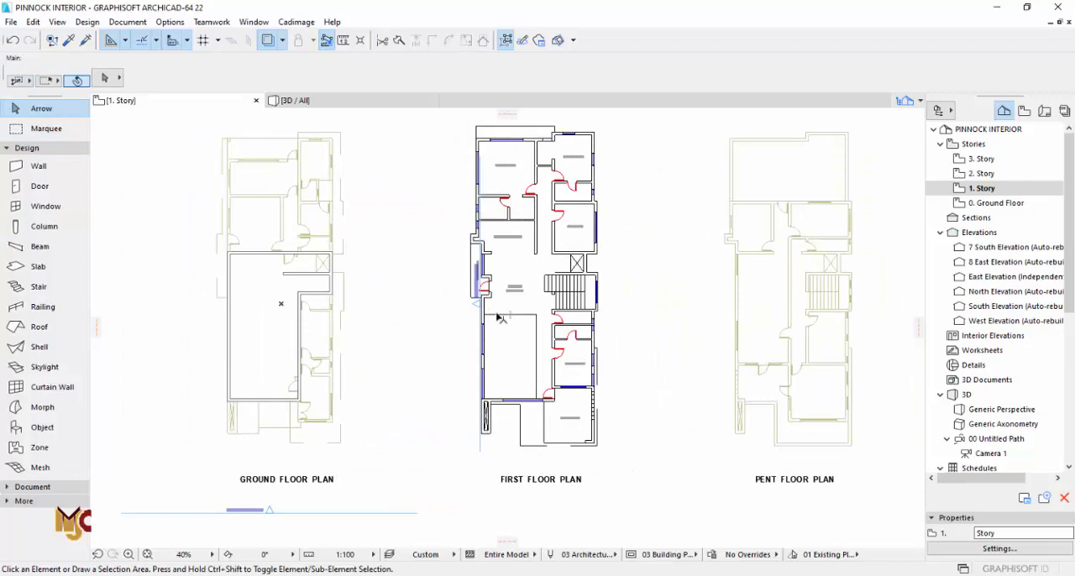
Step: Select the whole first floor plan as a group and move it so its lower-left lounge corner meets the matching ground floor wall corner
{"action": "left_click", "coordinate": [497, 315]}
{"action": "left_click", "coordinate": [505, 40]}
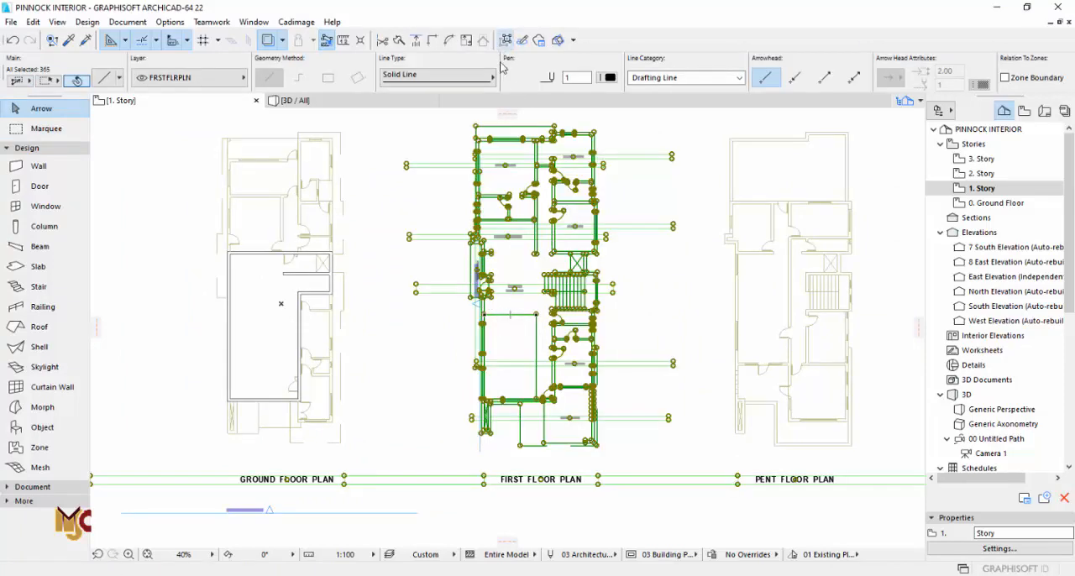
{"action": "scroll", "coordinate": [485, 374], "scroll_direction": "up", "scroll_amount": 4}
{"action": "scroll", "coordinate": [485, 373], "scroll_direction": "up", "scroll_amount": 4}
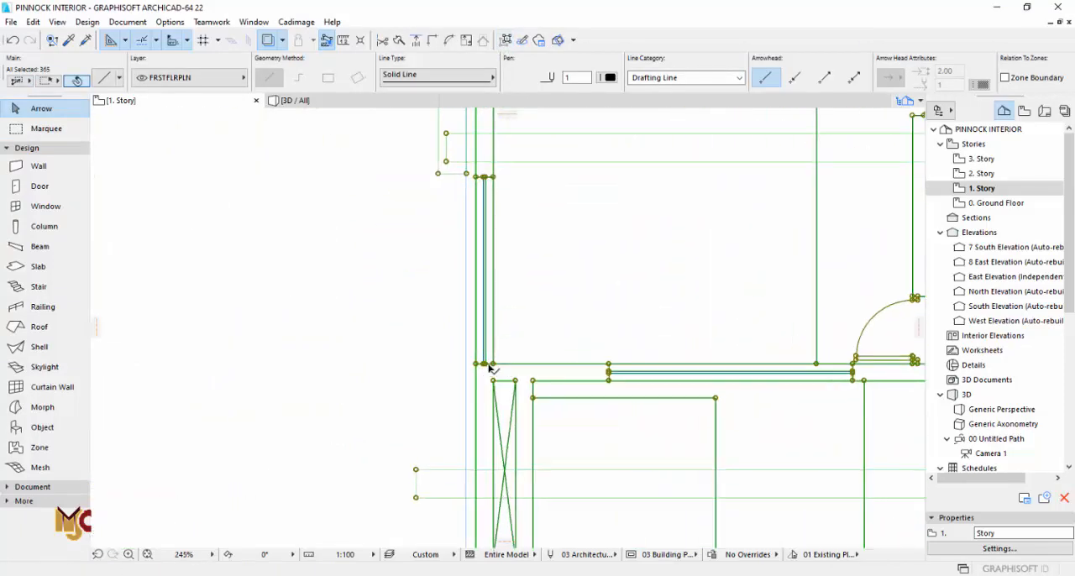
{"action": "left_click", "coordinate": [489, 372]}
{"action": "scroll", "coordinate": [492, 372], "scroll_direction": "down", "scroll_amount": 6}
{"action": "scroll", "coordinate": [318, 367], "scroll_direction": "up", "scroll_amount": 6}
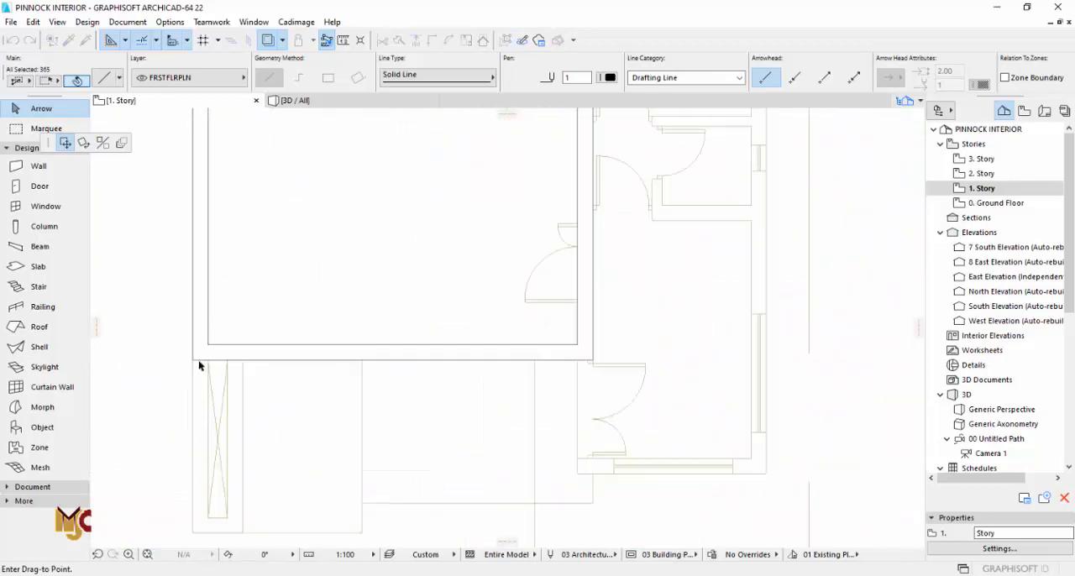
{"action": "left_click", "coordinate": [221, 334]}
{"action": "scroll", "coordinate": [345, 373], "scroll_direction": "down", "scroll_amount": 3}
{"action": "scroll", "coordinate": [353, 373], "scroll_direction": "down", "scroll_amount": 3}
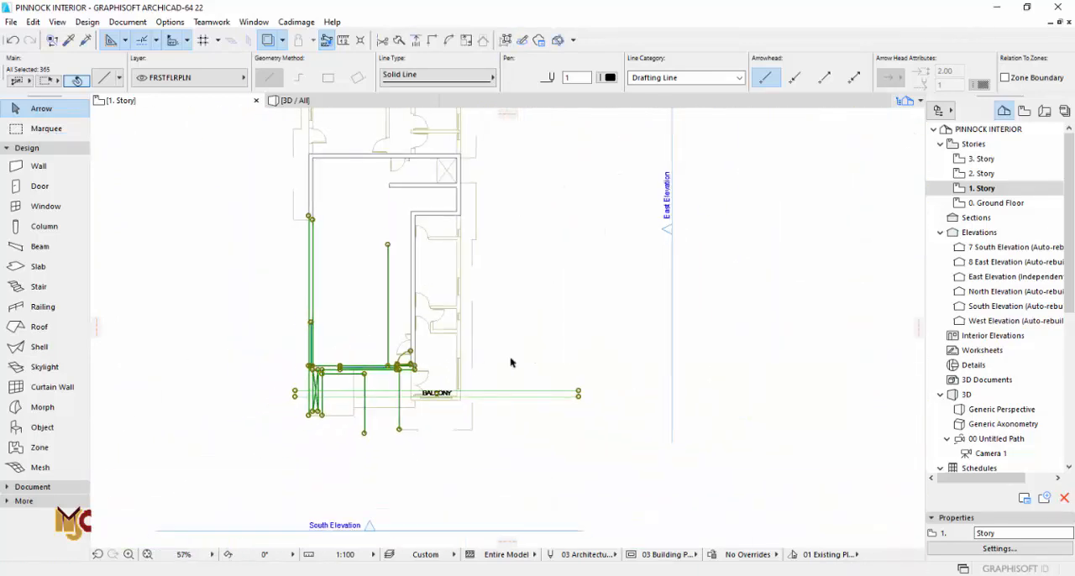
{"action": "left_click", "coordinate": [655, 382]}
Step: Set the Ground Floor's height to next to 3600 in the story settings and apply the change
{"action": "left_click", "coordinate": [957, 203]}
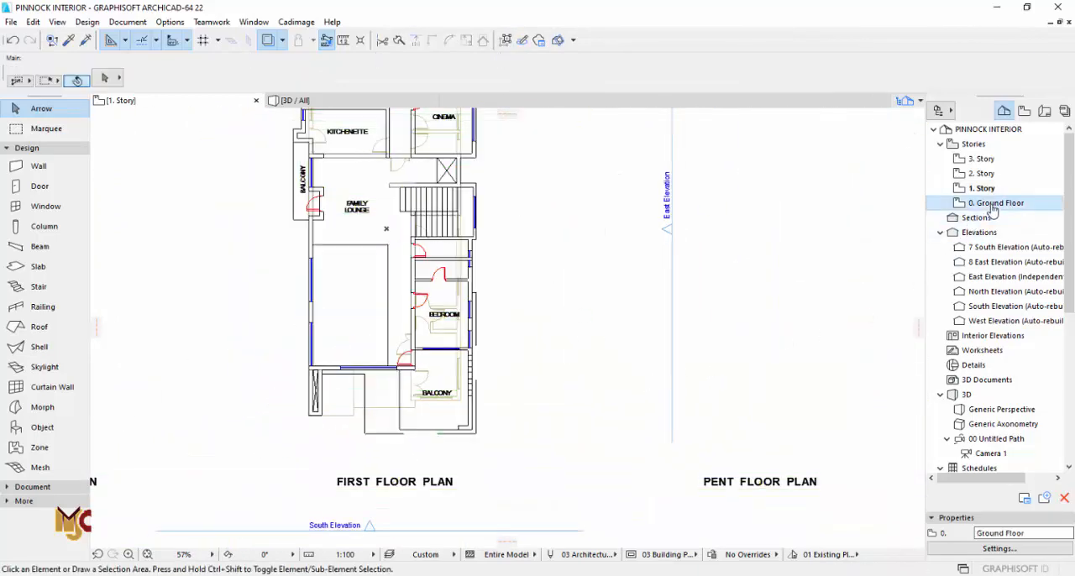
{"action": "right_click", "coordinate": [957, 203]}
{"action": "left_click", "coordinate": [953, 401]}
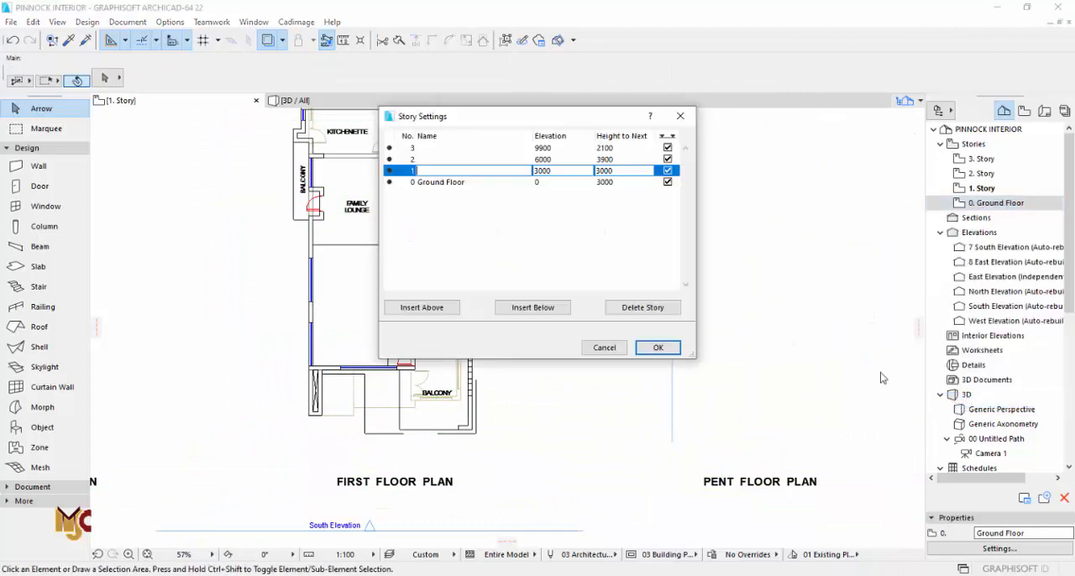
{"action": "left_click", "coordinate": [616, 181]}
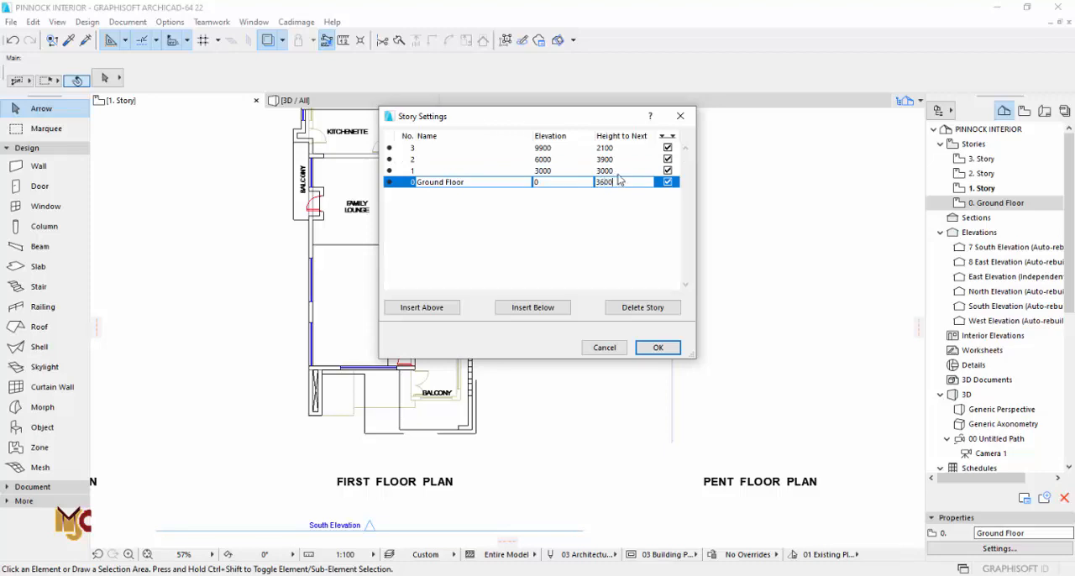
{"action": "type", "text": "3600"}
{"action": "left_click", "coordinate": [620, 170]}
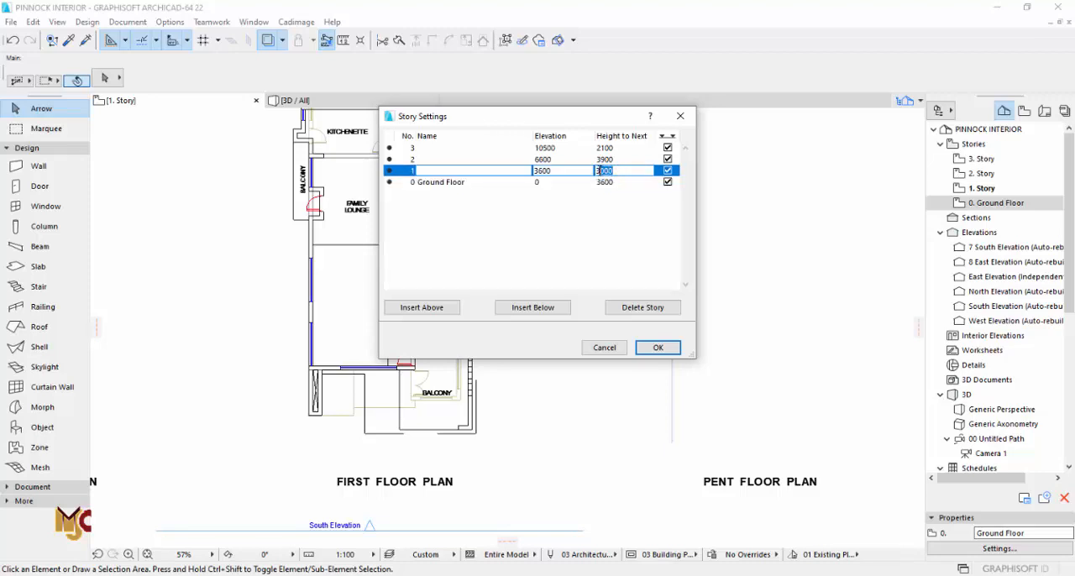
{"action": "left_click", "coordinate": [657, 348]}
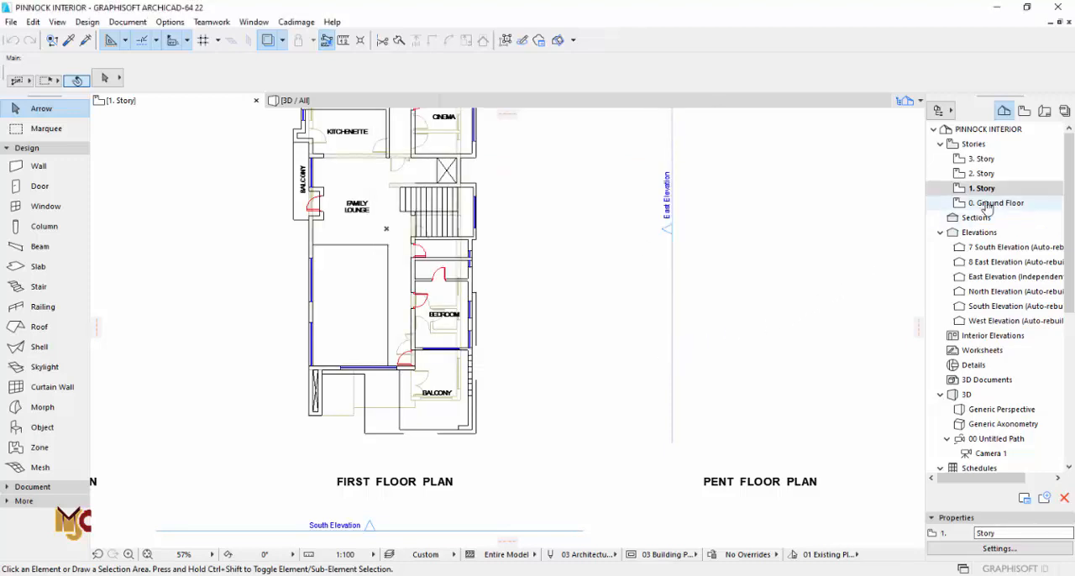
Step: Select all the traced walls on the ground floor and copy them
{"action": "left_click", "coordinate": [50, 166]}
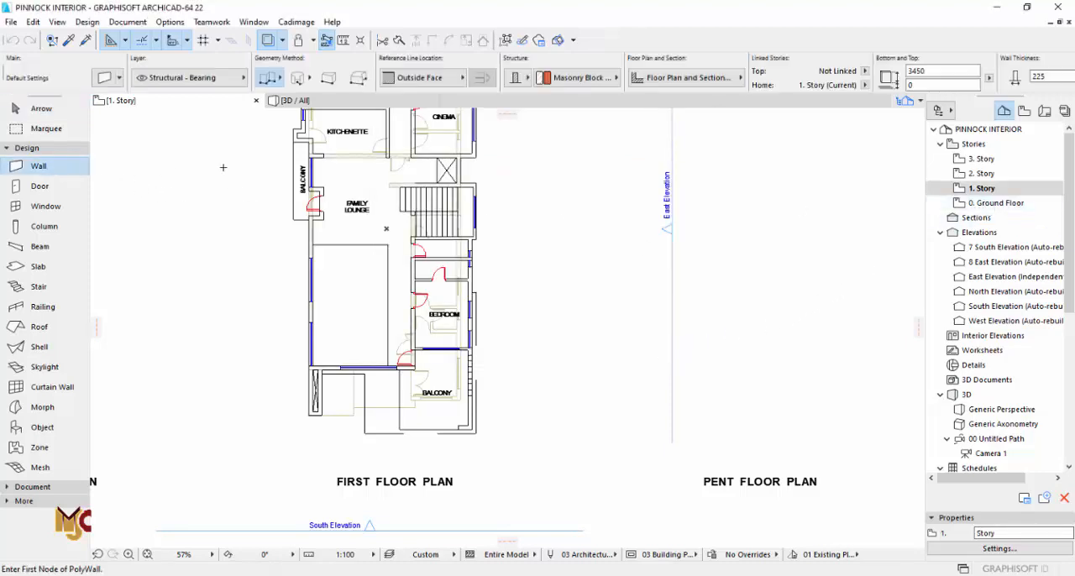
{"action": "scroll", "coordinate": [323, 157], "scroll_direction": "up", "scroll_amount": 2}
{"action": "scroll", "coordinate": [309, 443], "scroll_direction": "up", "scroll_amount": 3}
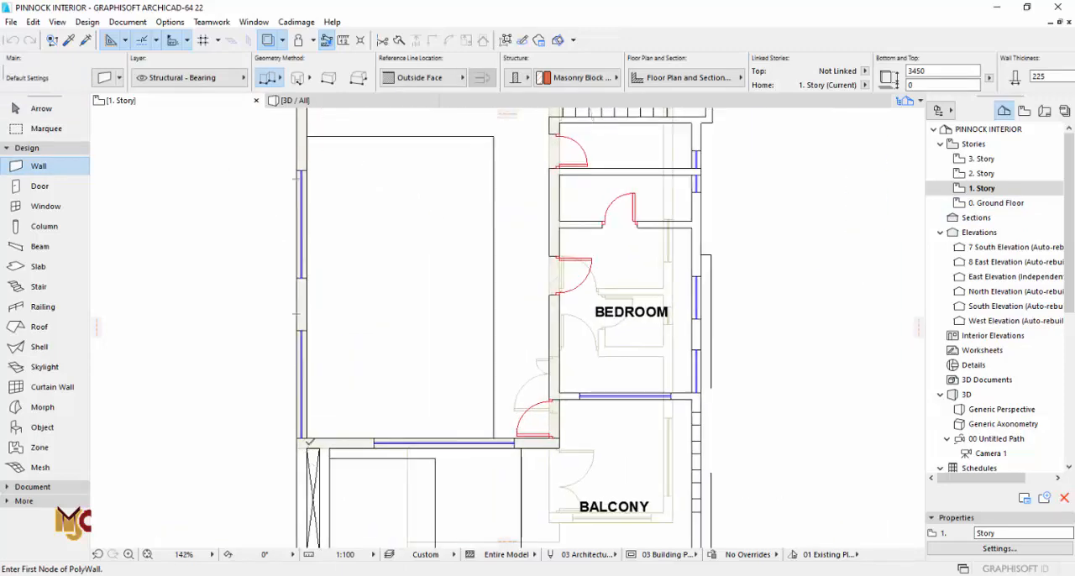
{"action": "scroll", "coordinate": [309, 442], "scroll_direction": "down", "scroll_amount": 3}
{"action": "scroll", "coordinate": [309, 442], "scroll_direction": "up", "scroll_amount": 3}
{"action": "scroll", "coordinate": [307, 437], "scroll_direction": "up", "scroll_amount": 4}
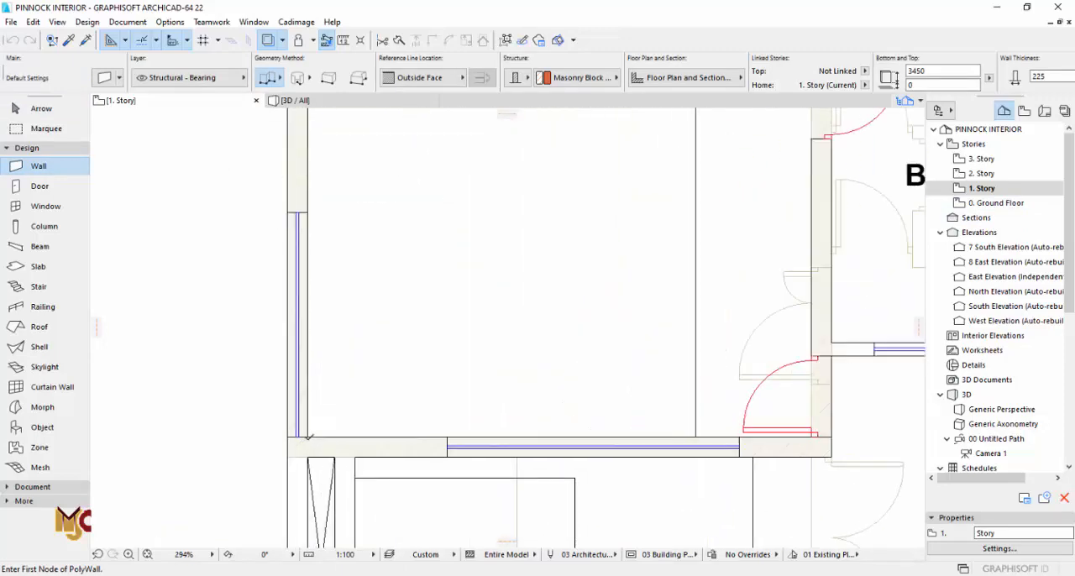
{"action": "double_click", "coordinate": [995, 203]}
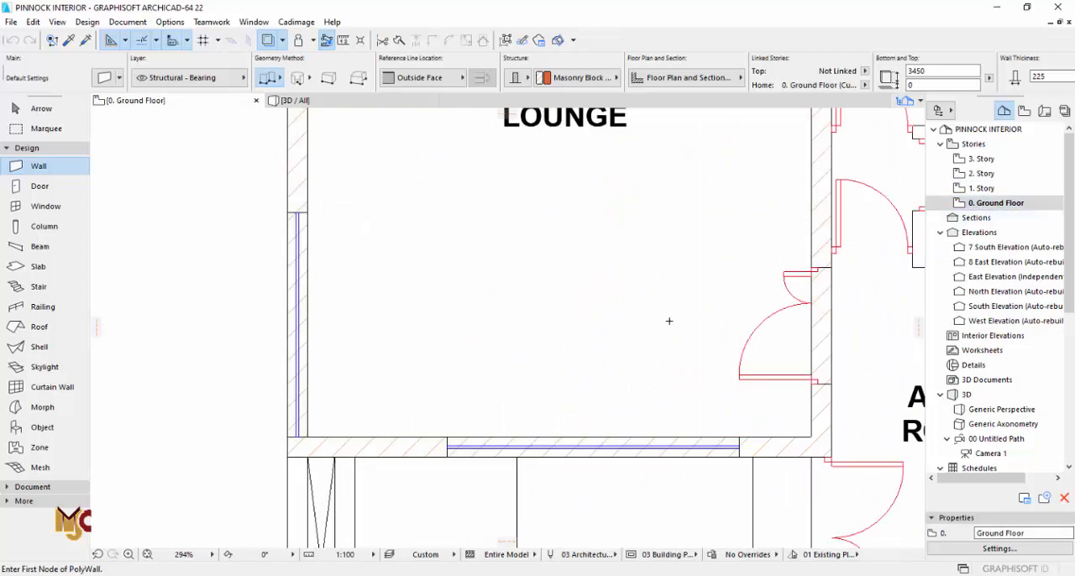
{"action": "key", "text": "ctrl+a"}
{"action": "scroll", "coordinate": [444, 444], "scroll_direction": "down", "scroll_amount": 6}
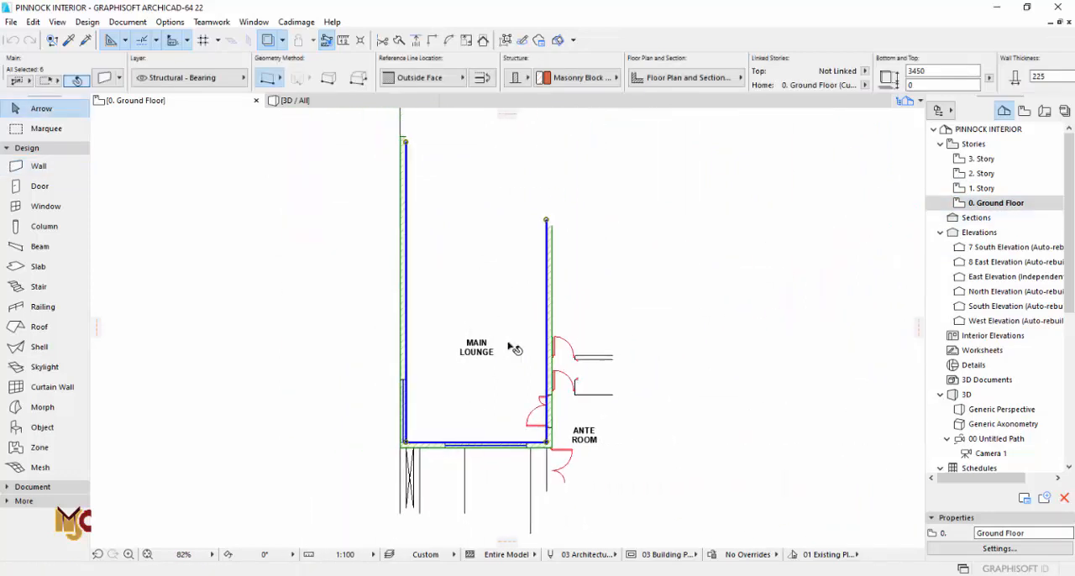
{"action": "scroll", "coordinate": [502, 260], "scroll_direction": "up", "scroll_amount": 2}
{"action": "right_click", "coordinate": [501, 260]}
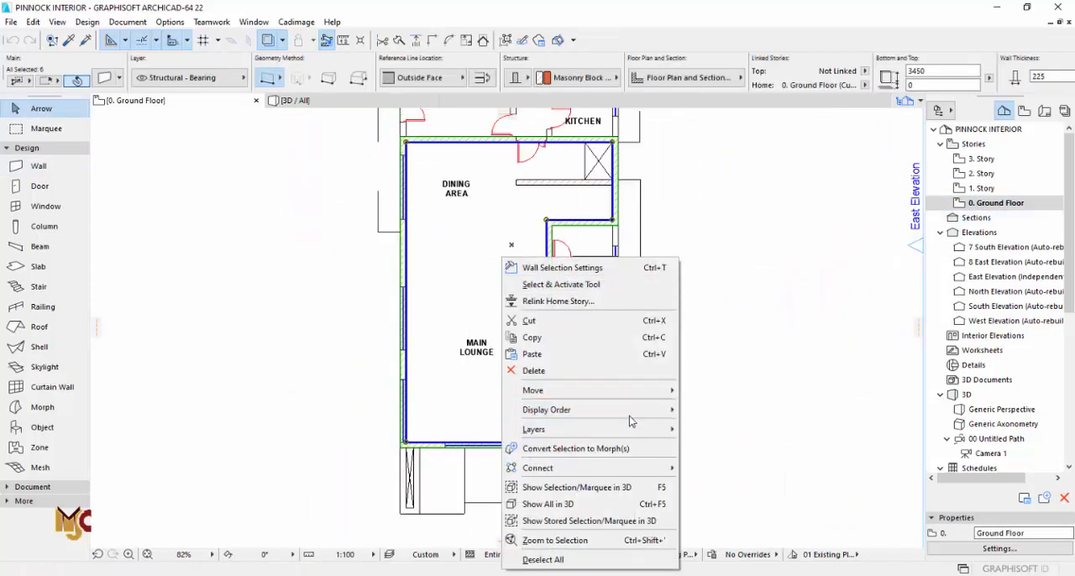
{"action": "mouse_move", "coordinate": [638, 390]}
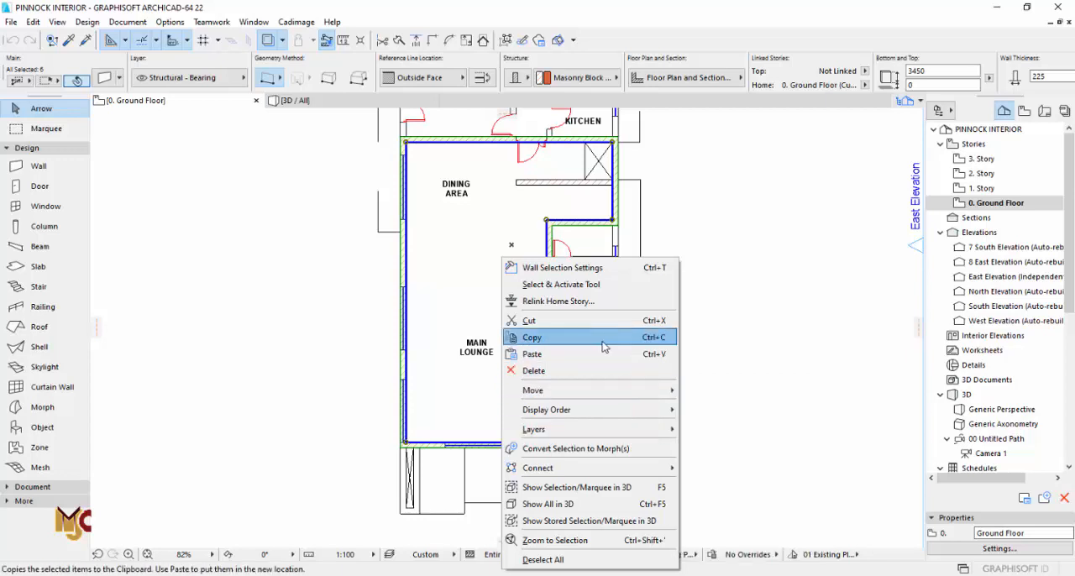
{"action": "left_click", "coordinate": [533, 337]}
Step: Paste the copied ground floor walls onto 1. Story at their original location
{"action": "double_click", "coordinate": [983, 188]}
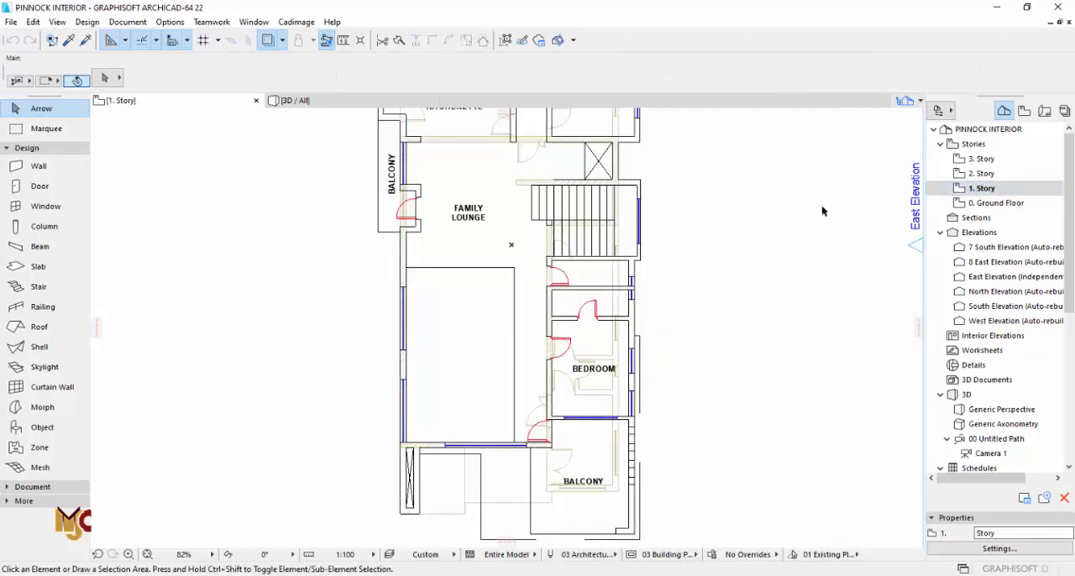
{"action": "right_click", "coordinate": [735, 220]}
{"action": "left_click", "coordinate": [767, 229]}
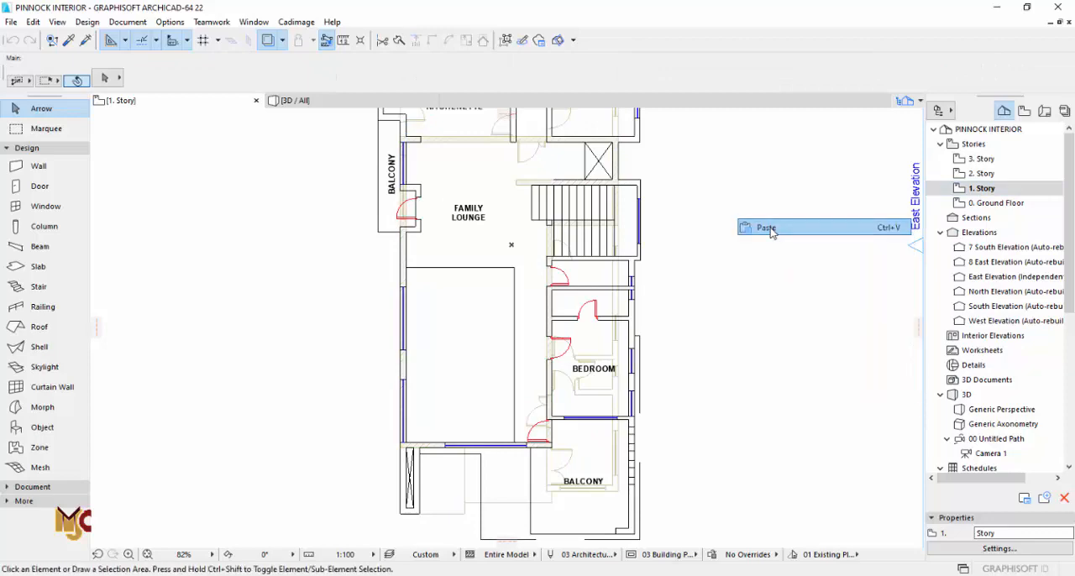
{"action": "left_click", "coordinate": [770, 228]}
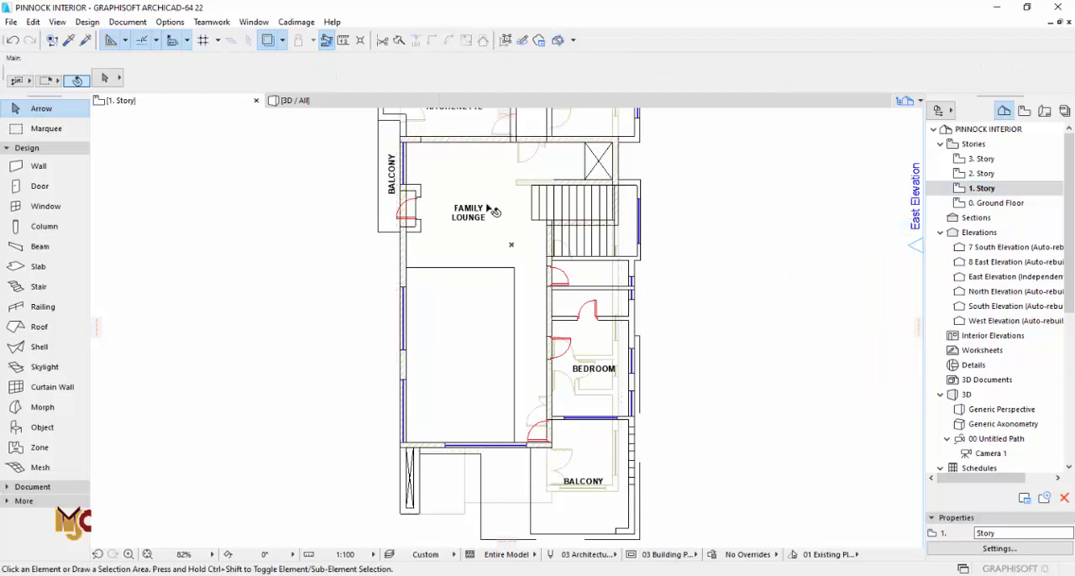
Step: Draw a chained 225 mm wall around the balcony door recess, projecting about 587 mm into the family lounge and returning to the outer wall
{"action": "scroll", "coordinate": [397, 237], "scroll_direction": "up", "scroll_amount": 8}
{"action": "left_click", "coordinate": [453, 200], "text": "alt"}
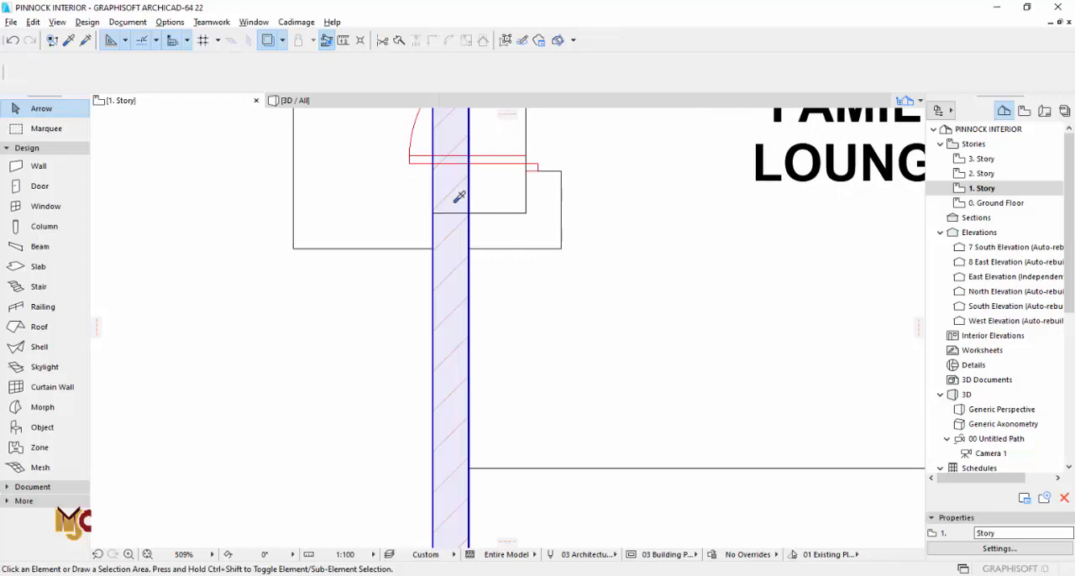
{"action": "left_click", "coordinate": [468, 248]}
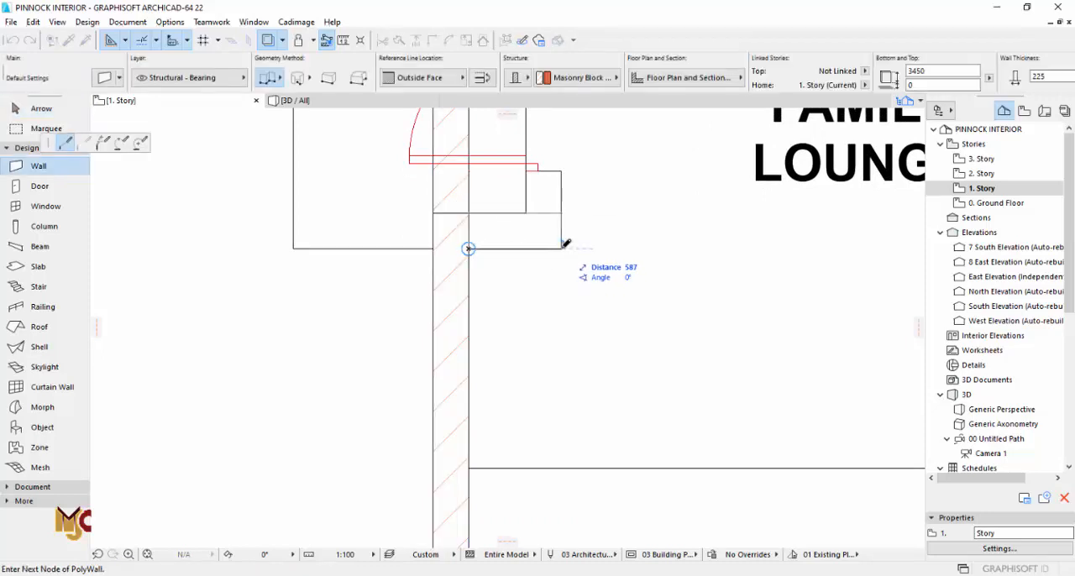
{"action": "left_click", "coordinate": [562, 248]}
{"action": "middle_click_drag", "start_coordinate": [563, 194], "coordinate": [537, 418]}
{"action": "scroll", "coordinate": [536, 391], "scroll_direction": "down", "scroll_amount": 2}
{"action": "left_click", "coordinate": [535, 244]}
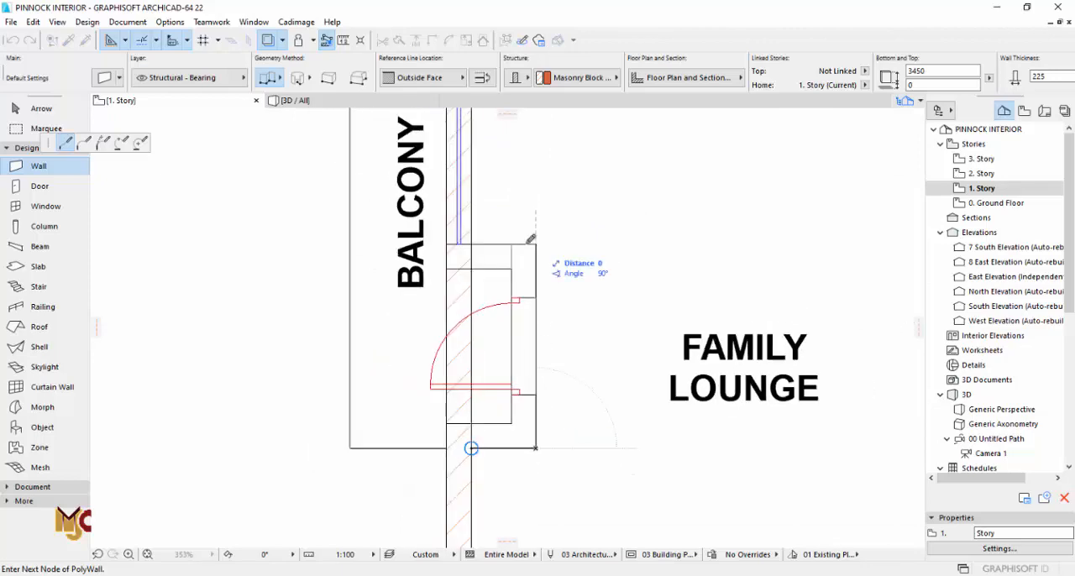
{"action": "right_click", "coordinate": [475, 246]}
{"action": "left_click", "coordinate": [508, 342]}
{"action": "scroll", "coordinate": [390, 321], "scroll_direction": "down", "scroll_amount": 4}
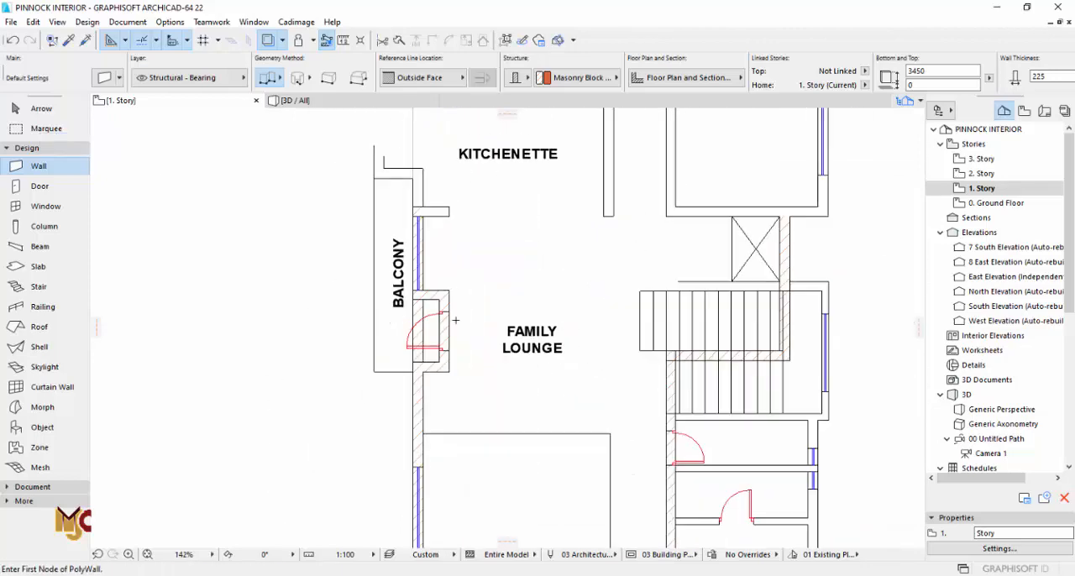
{"action": "scroll", "coordinate": [455, 320], "scroll_direction": "down", "scroll_amount": 3}
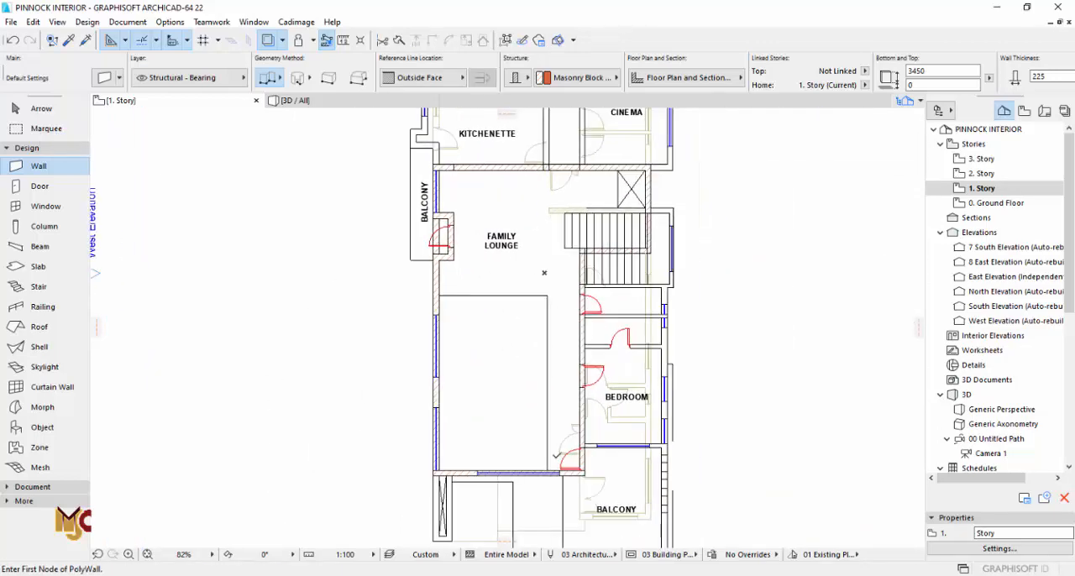
{"action": "scroll", "coordinate": [555, 458], "scroll_direction": "up", "scroll_amount": 3}
{"action": "scroll", "coordinate": [547, 461], "scroll_direction": "down", "scroll_amount": 3}
{"action": "key", "text": "Escape"}
Step: Draw a rectangular slab 150 thick with 0 offset, from the void's upper-left corner to the family lounge's upper-right inner wall corner
{"action": "middle_click_drag", "start_coordinate": [556, 221], "coordinate": [539, 330]}
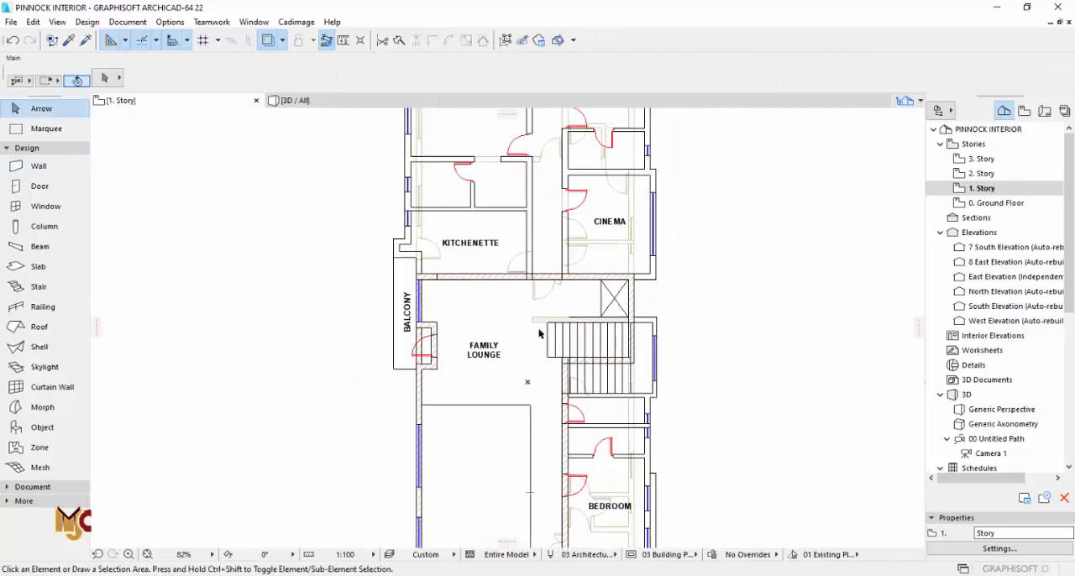
{"action": "scroll", "coordinate": [565, 307], "scroll_direction": "up", "scroll_amount": 3}
{"action": "scroll", "coordinate": [564, 309], "scroll_direction": "down", "scroll_amount": 2}
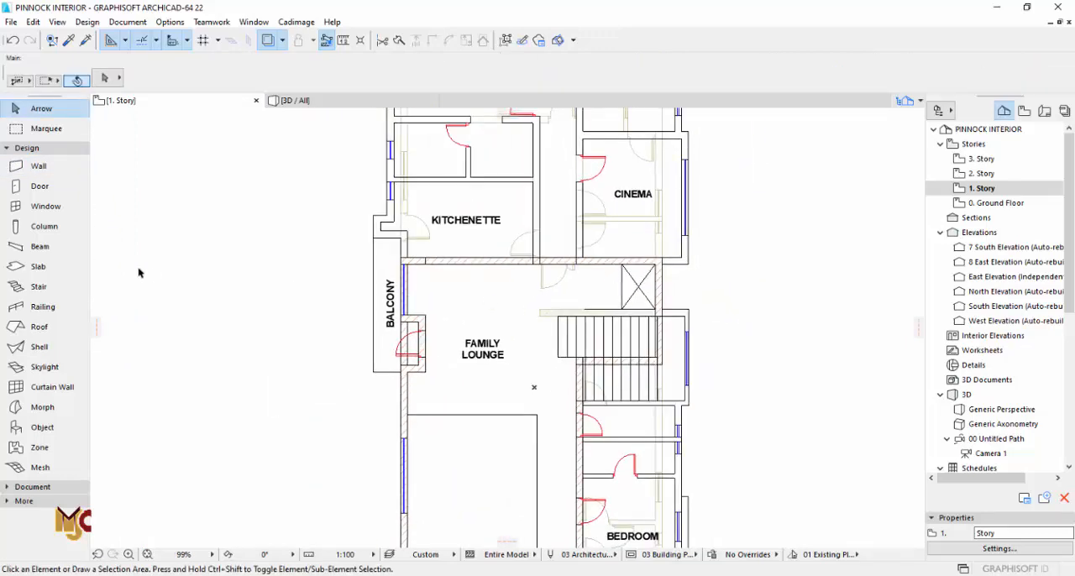
{"action": "left_click", "coordinate": [39, 266]}
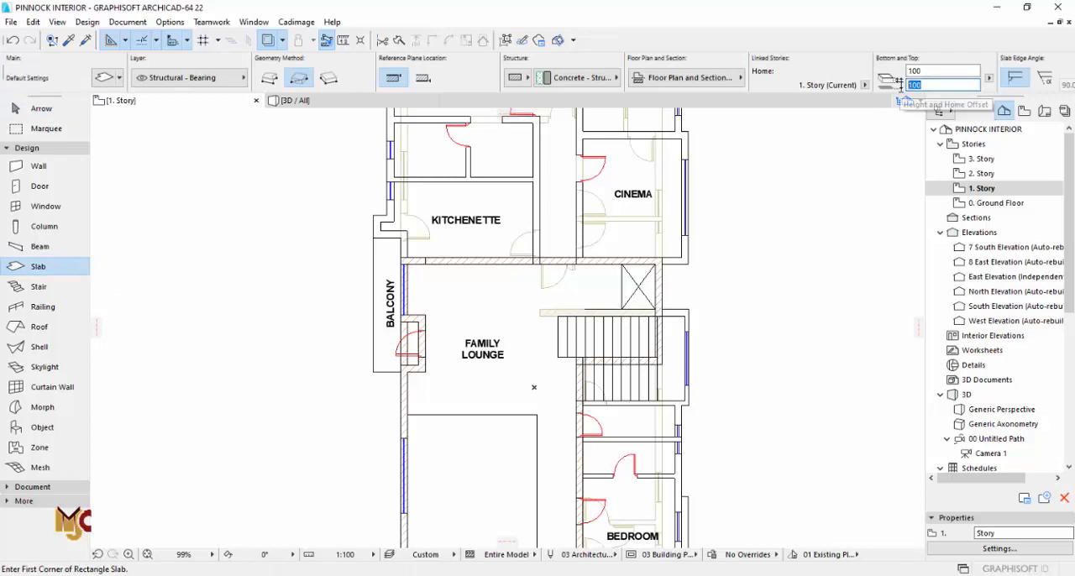
{"action": "left_click", "coordinate": [905, 71]}
{"action": "type", "text": "150"}
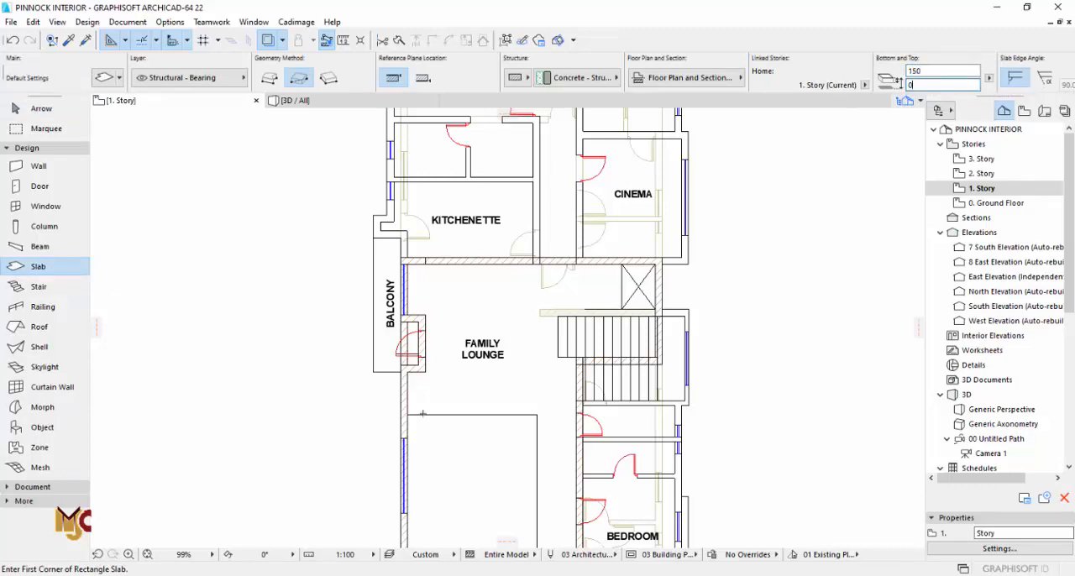
{"action": "scroll", "coordinate": [422, 414], "scroll_direction": "up", "scroll_amount": 5}
{"action": "left_click", "coordinate": [382, 414]}
{"action": "scroll", "coordinate": [537, 369], "scroll_direction": "down", "scroll_amount": 5}
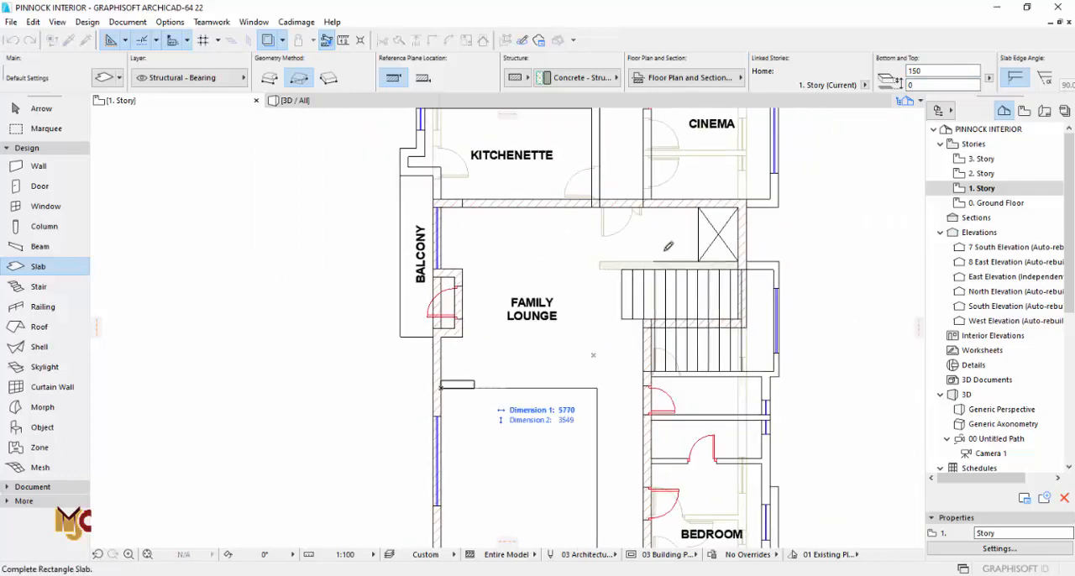
{"action": "left_click", "coordinate": [737, 207]}
{"action": "key", "text": "Escape"}
Step: Extend the slab with an added rectangle from its lower-right corner to the void's lower-right corner at the south wall
{"action": "left_click", "coordinate": [732, 389]}
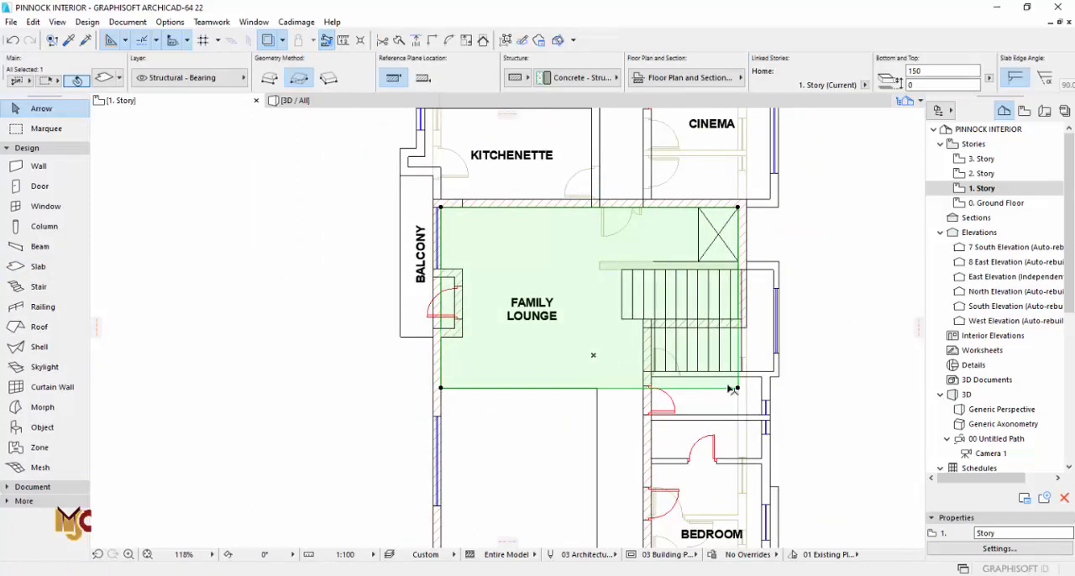
{"action": "left_click", "coordinate": [738, 389]}
{"action": "left_click", "coordinate": [121, 143]}
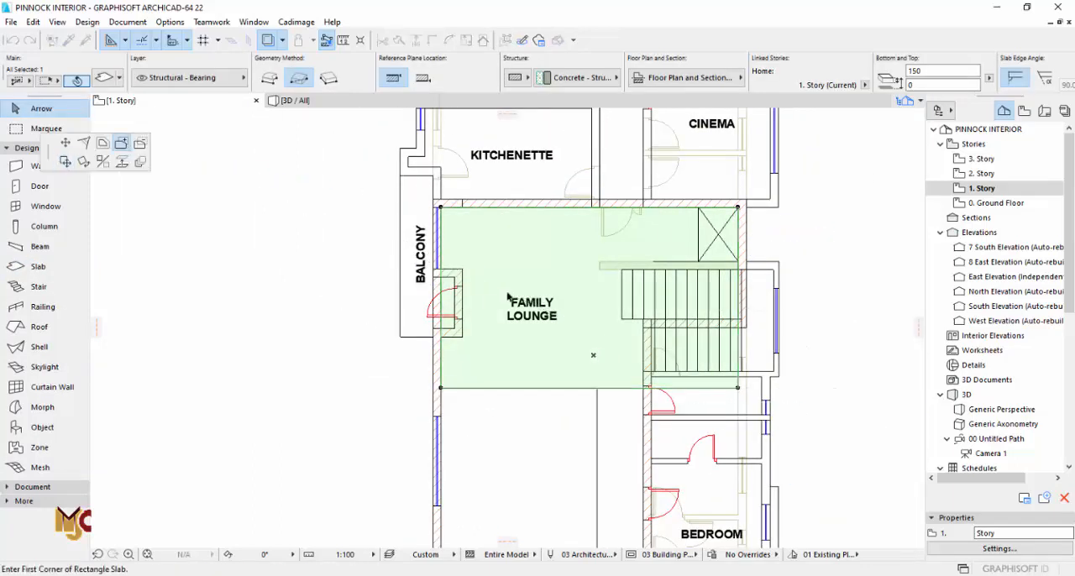
{"action": "scroll", "coordinate": [567, 223], "scroll_direction": "down", "scroll_amount": 3}
{"action": "left_click", "coordinate": [665, 317]}
{"action": "scroll", "coordinate": [585, 464], "scroll_direction": "up", "scroll_amount": 5}
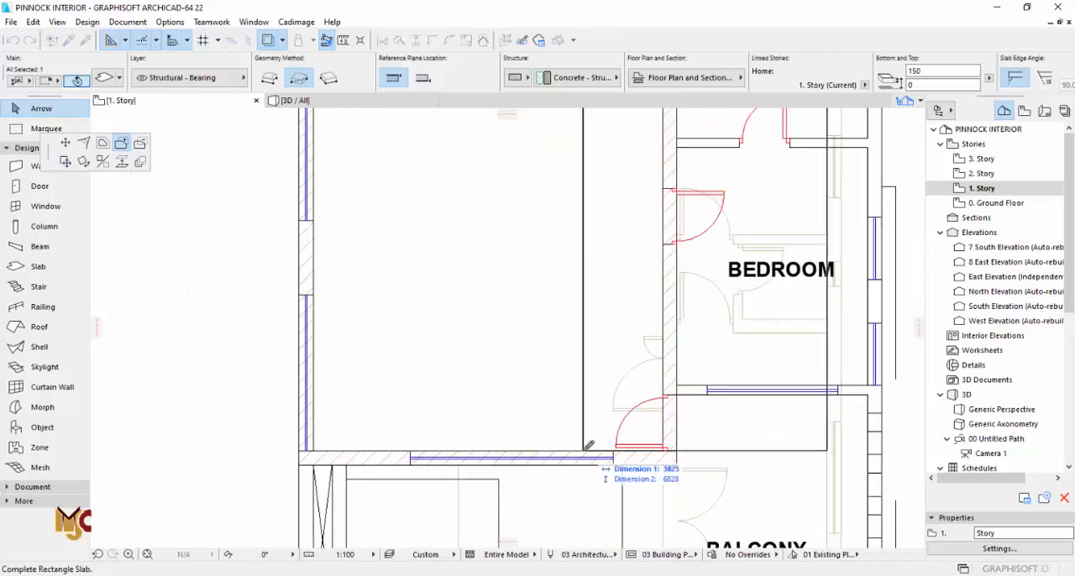
{"action": "left_click", "coordinate": [585, 461]}
{"action": "scroll", "coordinate": [562, 446], "scroll_direction": "down", "scroll_amount": 3}
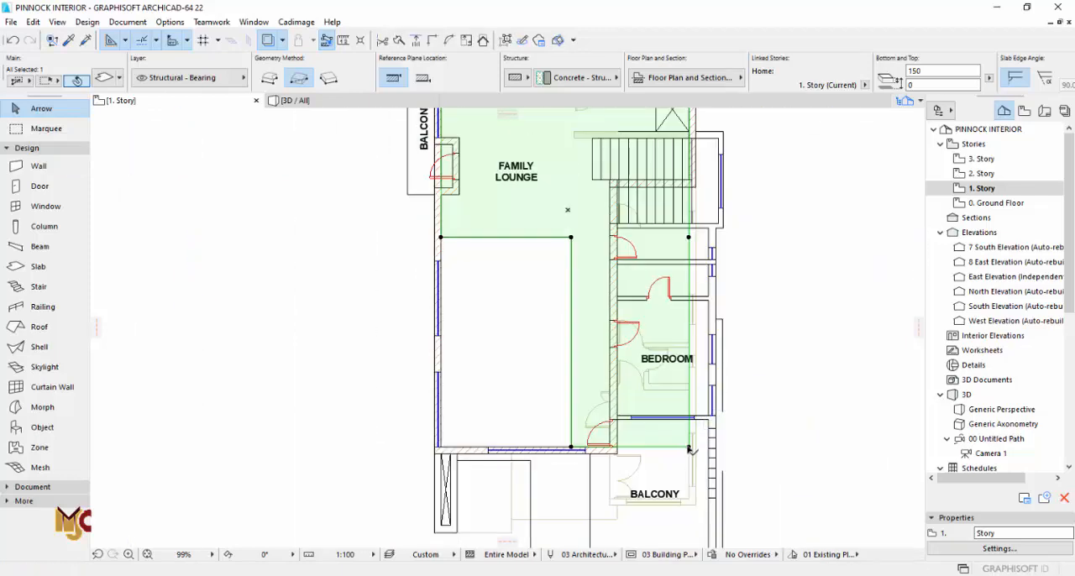
Step: Subtract the bedroom-side area from the slab, from its lower-right corner to the wall corner beside the stairs
{"action": "left_click", "coordinate": [689, 448]}
{"action": "left_click", "coordinate": [689, 449]}
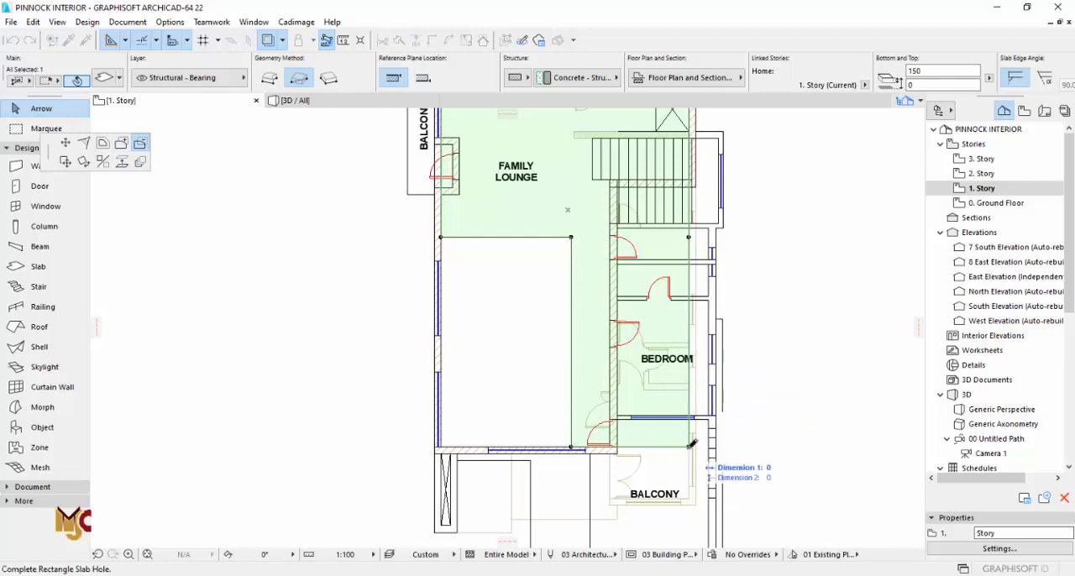
{"action": "scroll", "coordinate": [607, 163], "scroll_direction": "up", "scroll_amount": 5}
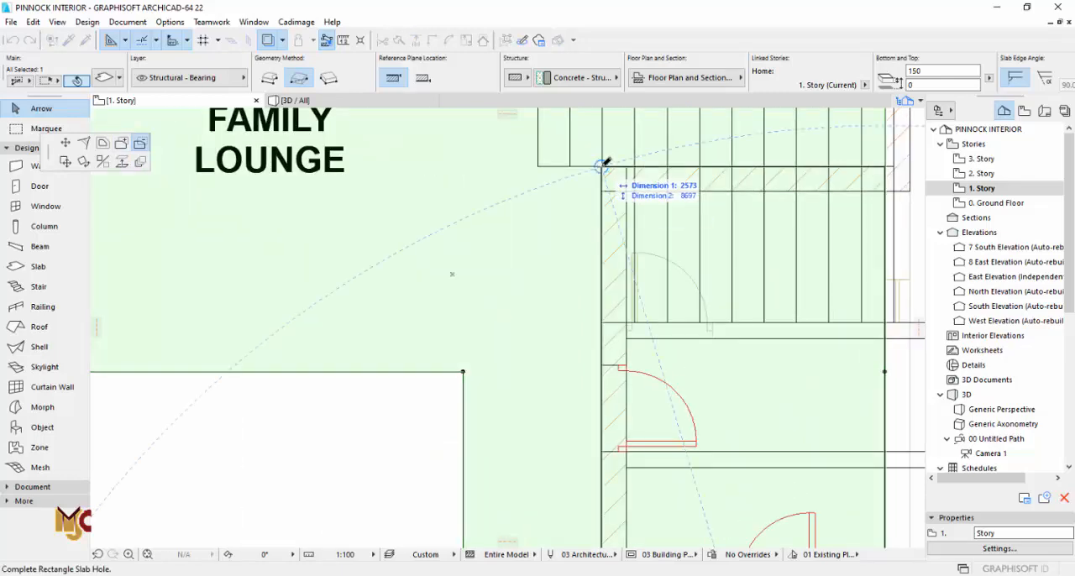
{"action": "scroll", "coordinate": [603, 164], "scroll_direction": "up", "scroll_amount": 5}
{"action": "left_click", "coordinate": [592, 178]}
{"action": "scroll", "coordinate": [596, 175], "scroll_direction": "down", "scroll_amount": 5}
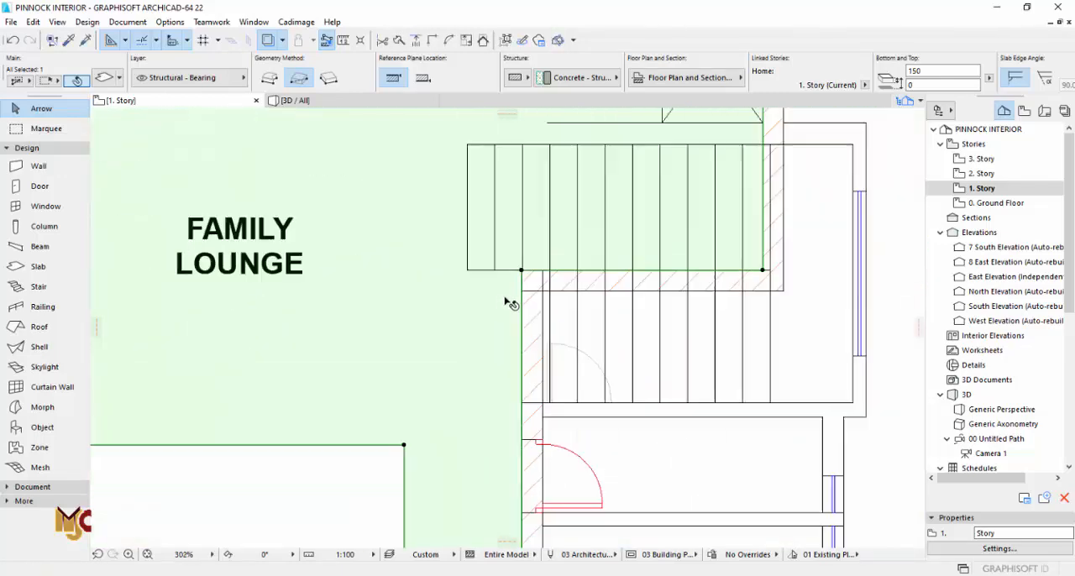
Step: Cut the upper stair flight's rectangle out of the slab, up to the flight's upper-left corner, and deselect the slab
{"action": "left_click", "coordinate": [653, 283]}
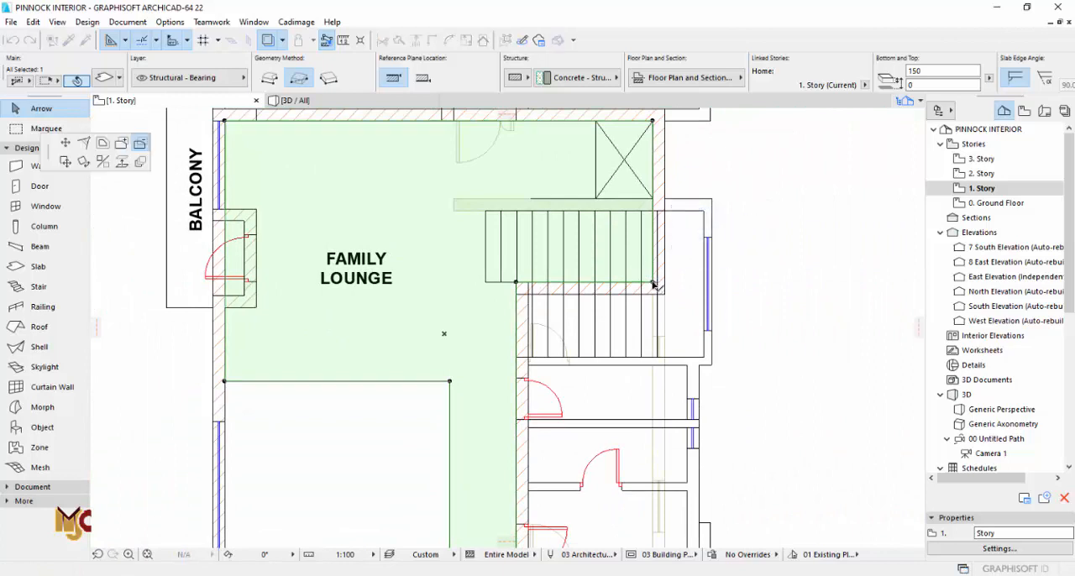
{"action": "left_click", "coordinate": [653, 283]}
{"action": "left_click", "coordinate": [485, 211]}
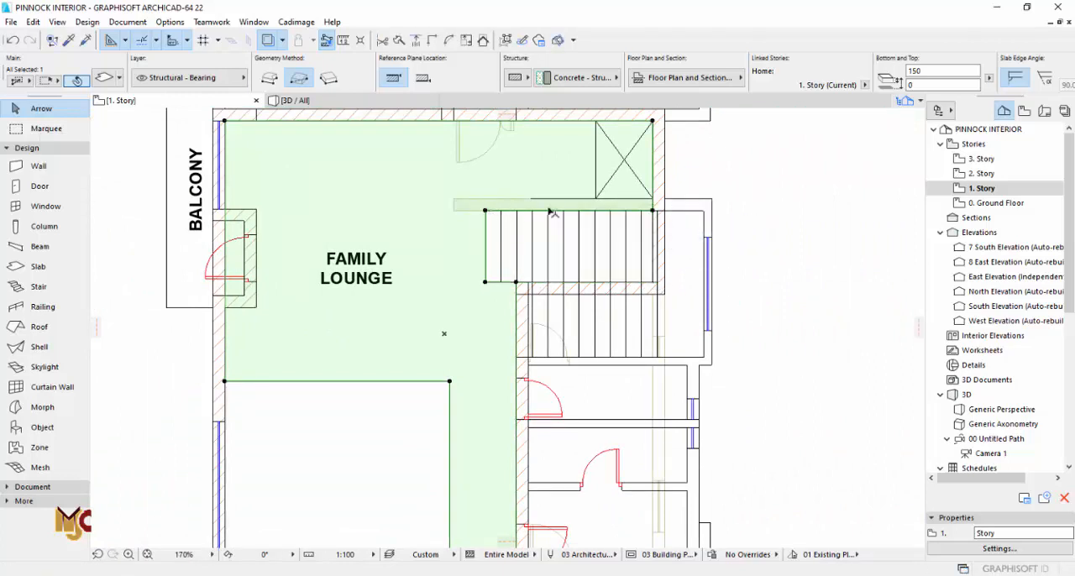
{"action": "key", "text": "Escape"}
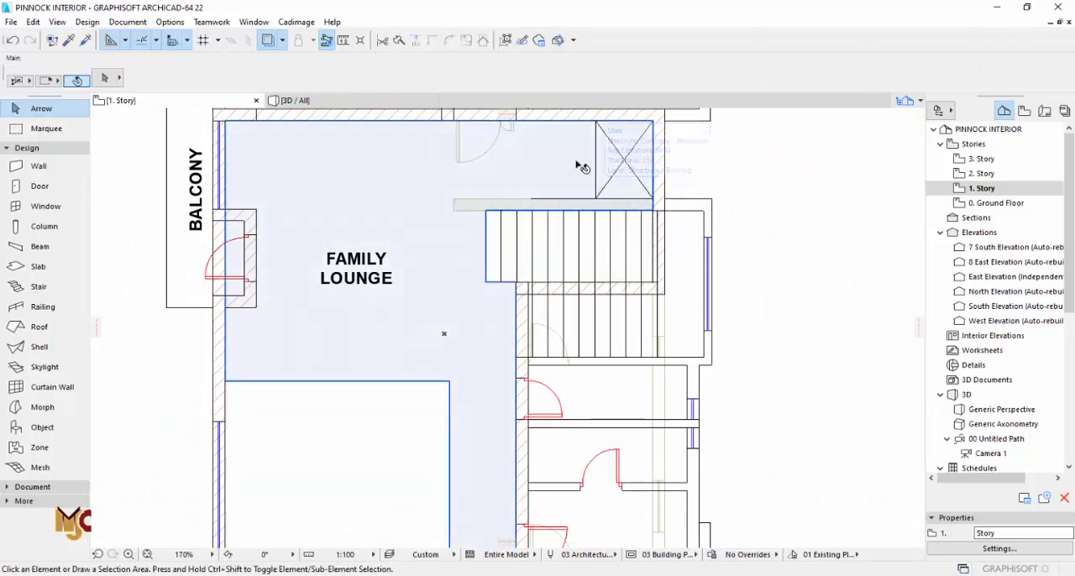
Step: Subtract the X-marked shaft rectangle beside the stairs from the family lounge slab, from its upper-right to its lower-left corner
{"action": "scroll", "coordinate": [567, 158], "scroll_direction": "up", "scroll_amount": 1}
{"action": "middle_click_drag", "start_coordinate": [568, 159], "coordinate": [568, 250]}
{"action": "left_click", "coordinate": [662, 289]}
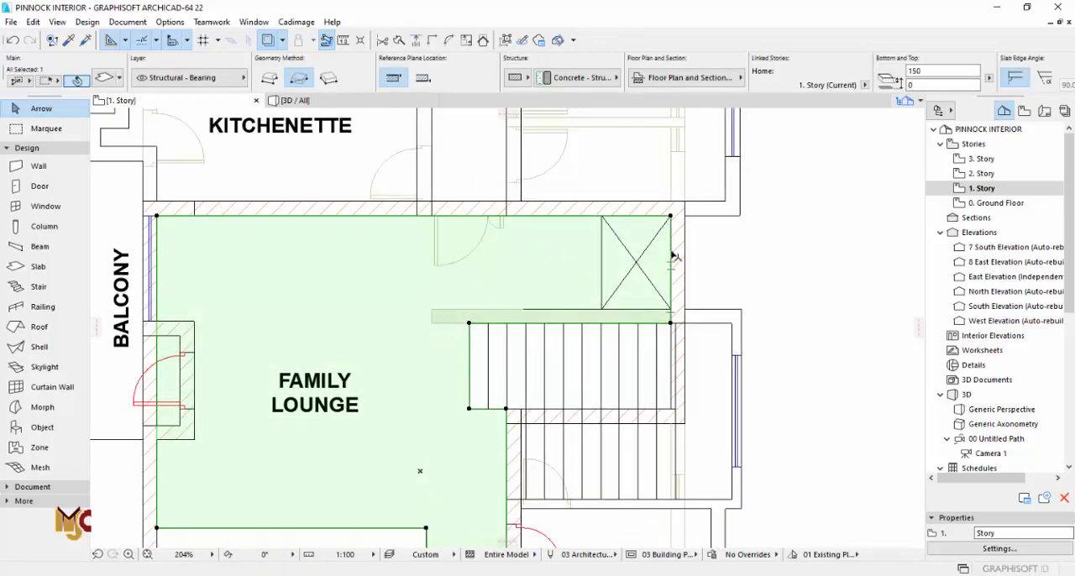
{"action": "left_click", "coordinate": [674, 256]}
{"action": "left_click", "coordinate": [670, 216]}
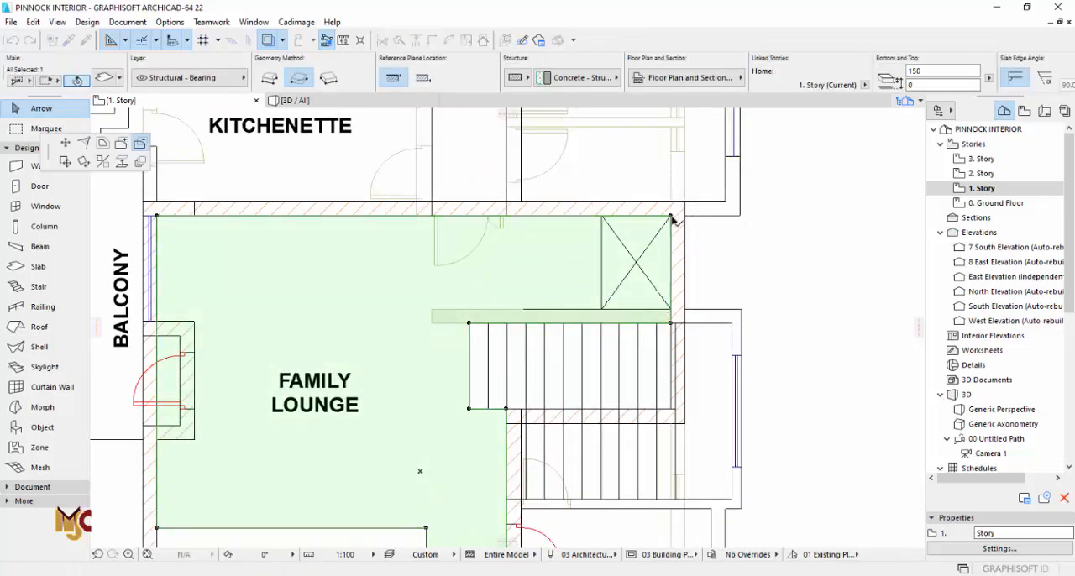
{"action": "left_click", "coordinate": [670, 216]}
{"action": "left_click", "coordinate": [603, 308]}
{"action": "key", "text": "Escape"}
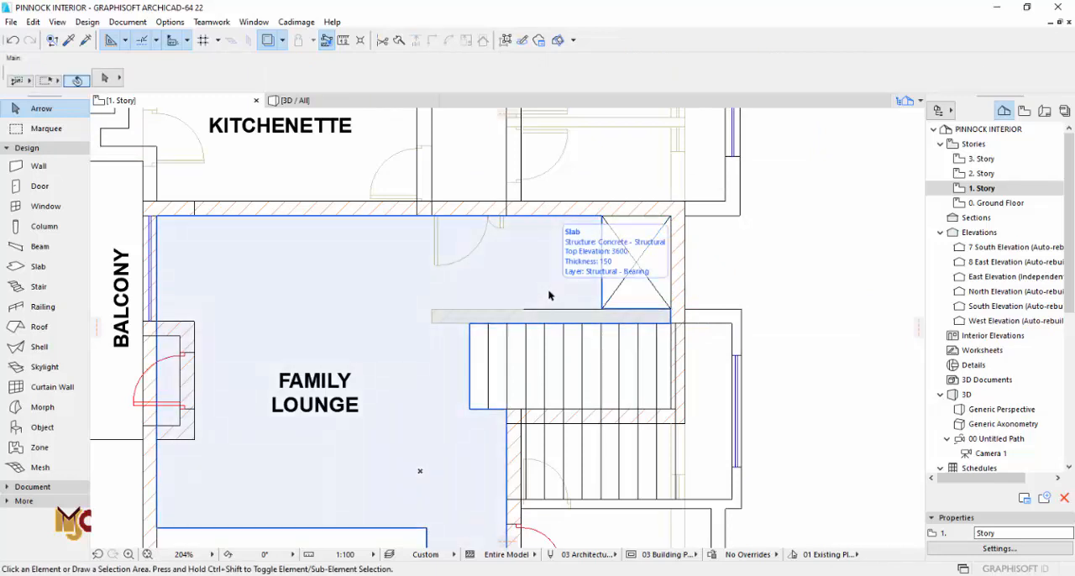
Step: Copy the ground floor wall between the X-marked shaft and the stairs onto 1. Story at the same position
{"action": "double_click", "coordinate": [984, 204]}
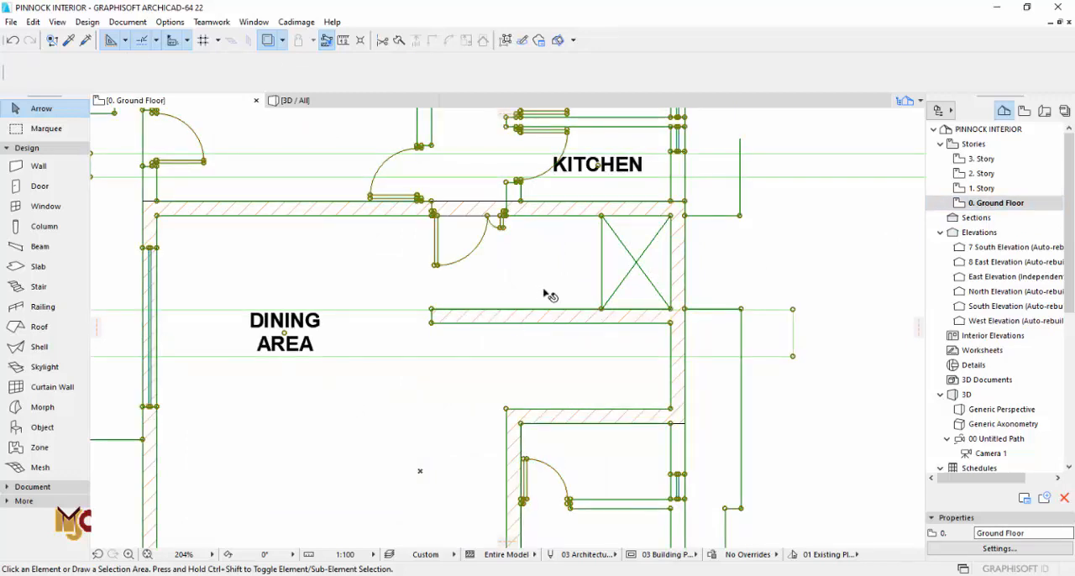
{"action": "left_click", "coordinate": [571, 323]}
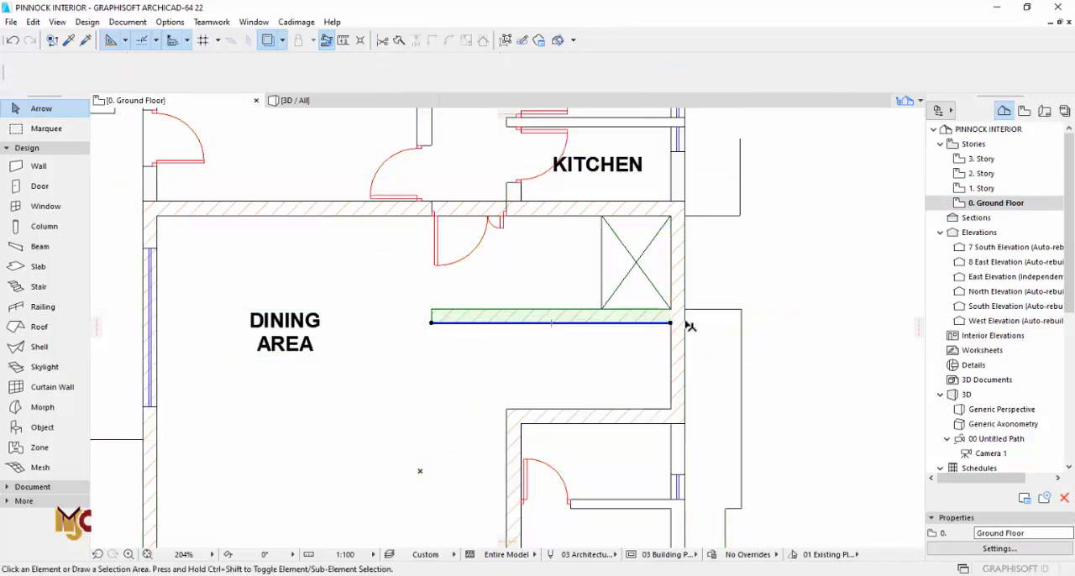
{"action": "double_click", "coordinate": [982, 188]}
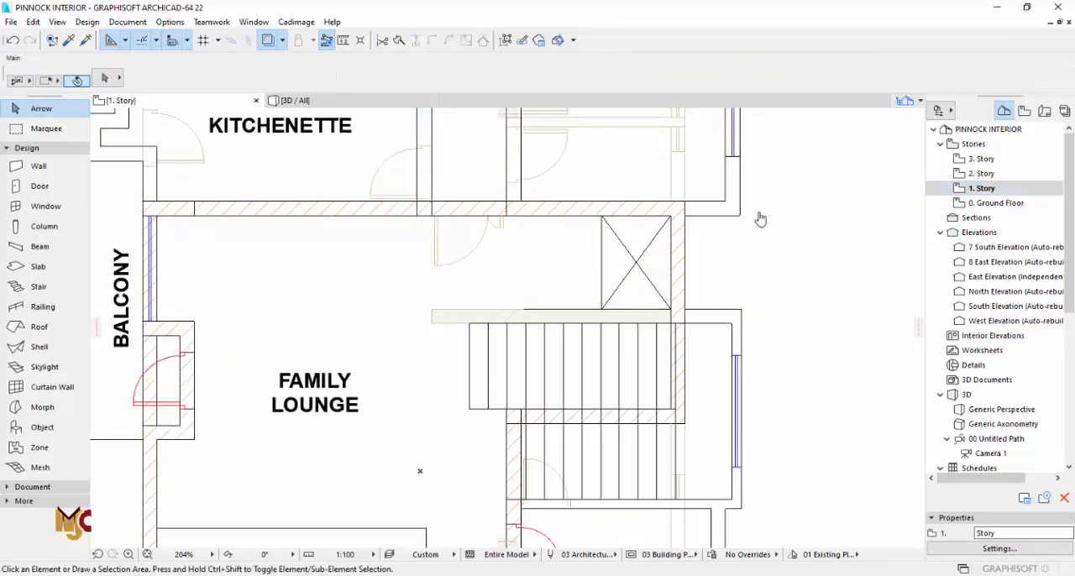
{"action": "scroll", "coordinate": [647, 269], "scroll_direction": "down", "scroll_amount": 3}
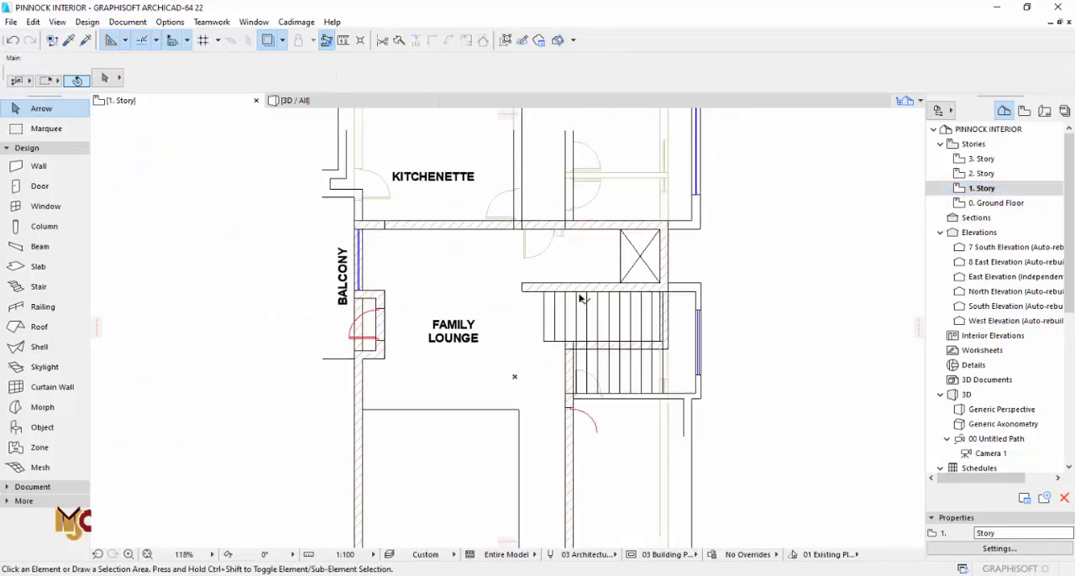
{"action": "scroll", "coordinate": [362, 324], "scroll_direction": "up", "scroll_amount": 3}
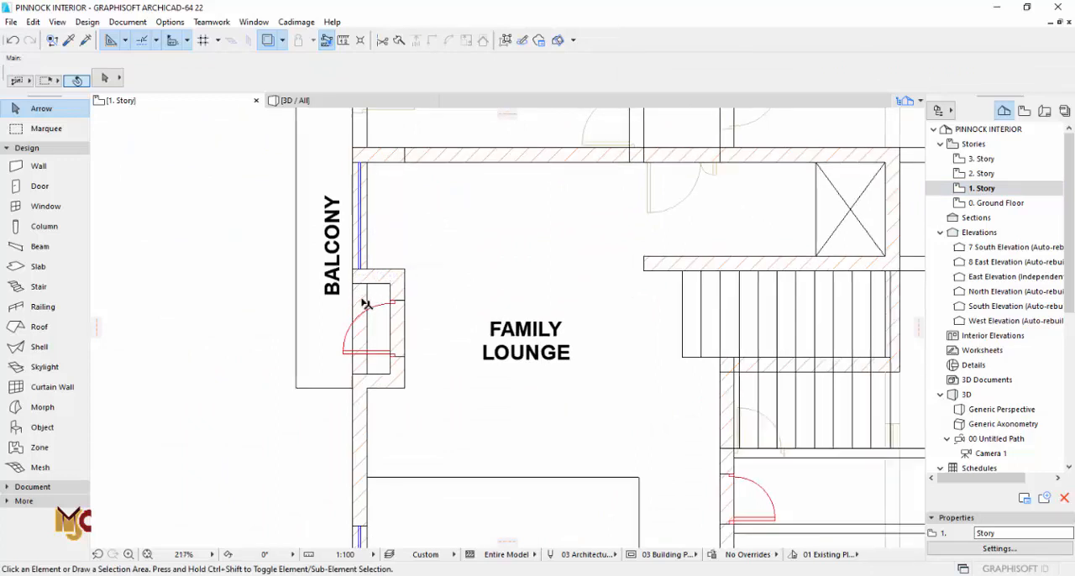
Step: Split the family lounge's west wall inside the balcony door recess and shorten its upper part to the recess's upper wall
{"action": "scroll", "coordinate": [382, 289], "scroll_direction": "up", "scroll_amount": 3}
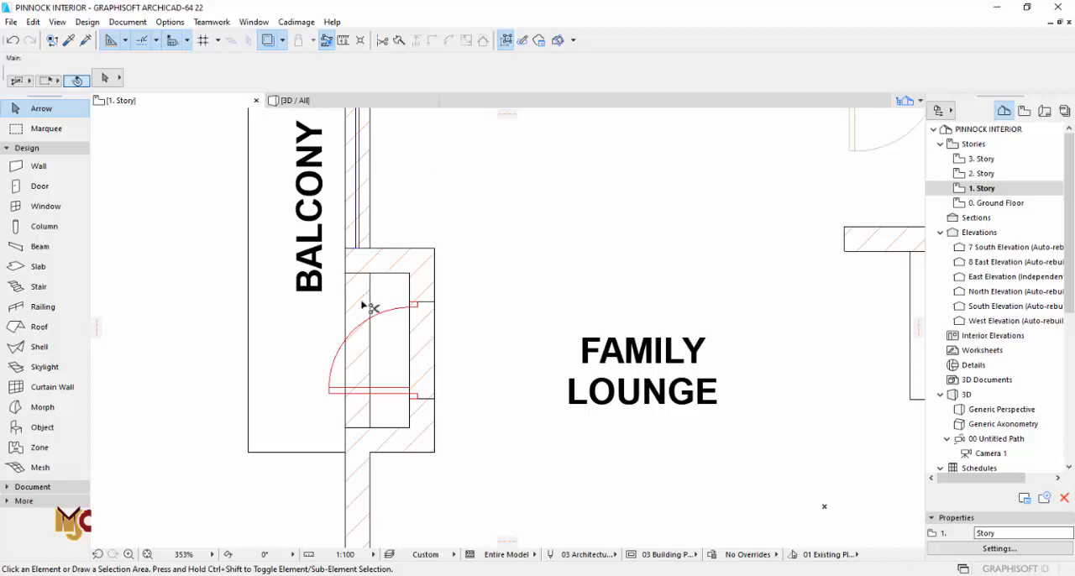
{"action": "left_click", "coordinate": [366, 413]}
{"action": "key", "text": "Escape"}
{"action": "scroll", "coordinate": [369, 214], "scroll_direction": "down", "scroll_amount": 2}
{"action": "scroll", "coordinate": [361, 262], "scroll_direction": "up", "scroll_amount": 2}
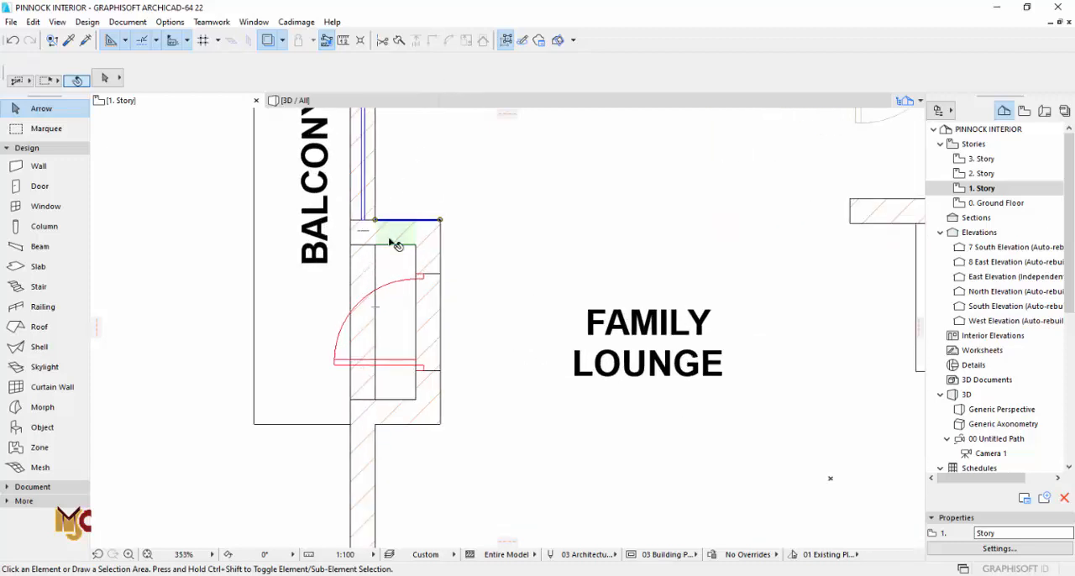
{"action": "left_click", "coordinate": [366, 438]}
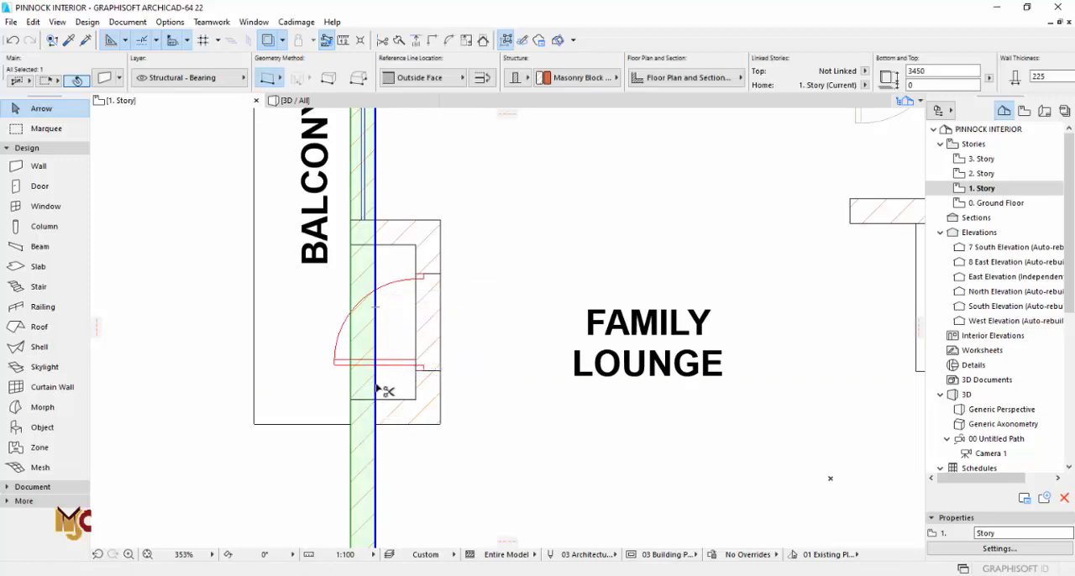
{"action": "left_click", "coordinate": [377, 388], "text": "ctrl"}
{"action": "key", "text": "Escape"}
{"action": "left_click", "coordinate": [375, 369]}
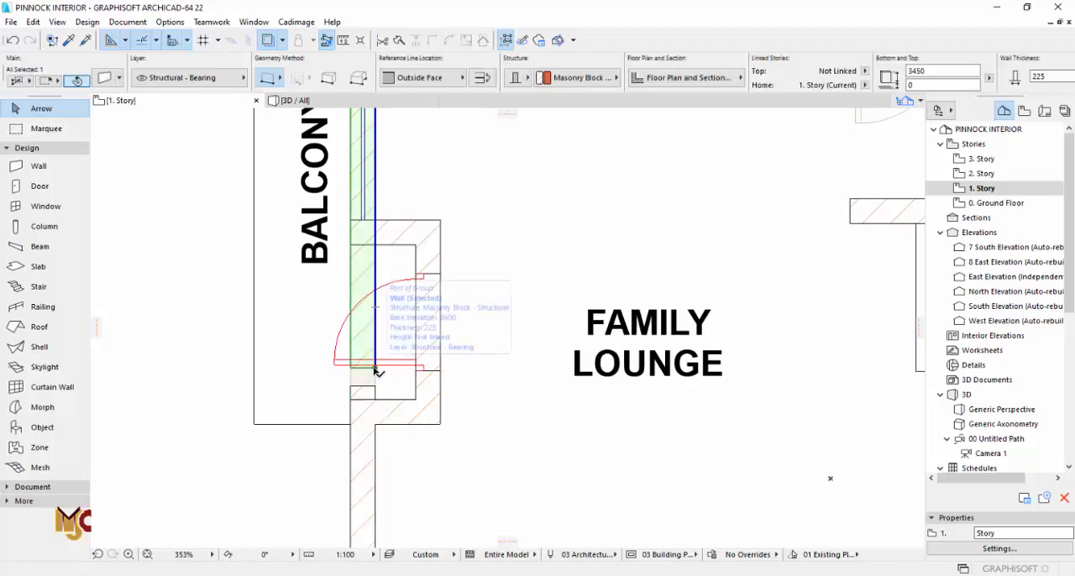
{"action": "left_click", "coordinate": [375, 370]}
{"action": "left_click", "coordinate": [380, 239]}
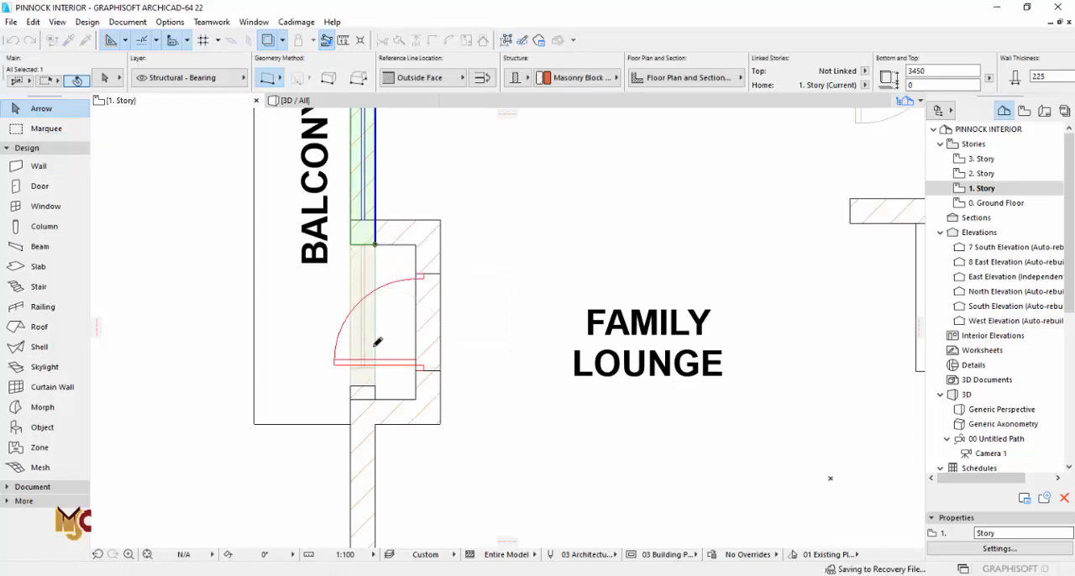
Step: Shorten the lower part of the split west wall to the inner lower corner of the balcony door recess
{"action": "left_click", "coordinate": [378, 413]}
{"action": "left_click", "coordinate": [375, 390]}
{"action": "left_click", "coordinate": [375, 387]}
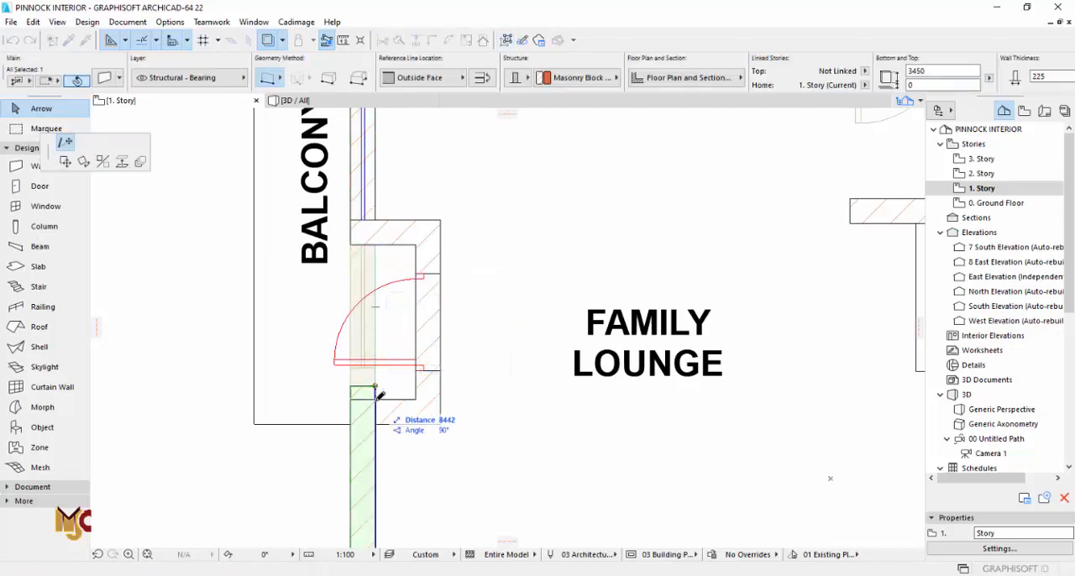
{"action": "left_click", "coordinate": [376, 399]}
{"action": "key", "text": "Escape"}
Step: On the ground floor, draw a rectangular slab 150 thick with 0 offset, enclosing the dining area, main lounge, guest room and ante room
{"action": "scroll", "coordinate": [300, 296], "scroll_direction": "down", "scroll_amount": 5}
{"action": "middle_click_drag", "start_coordinate": [476, 355], "coordinate": [506, 249]}
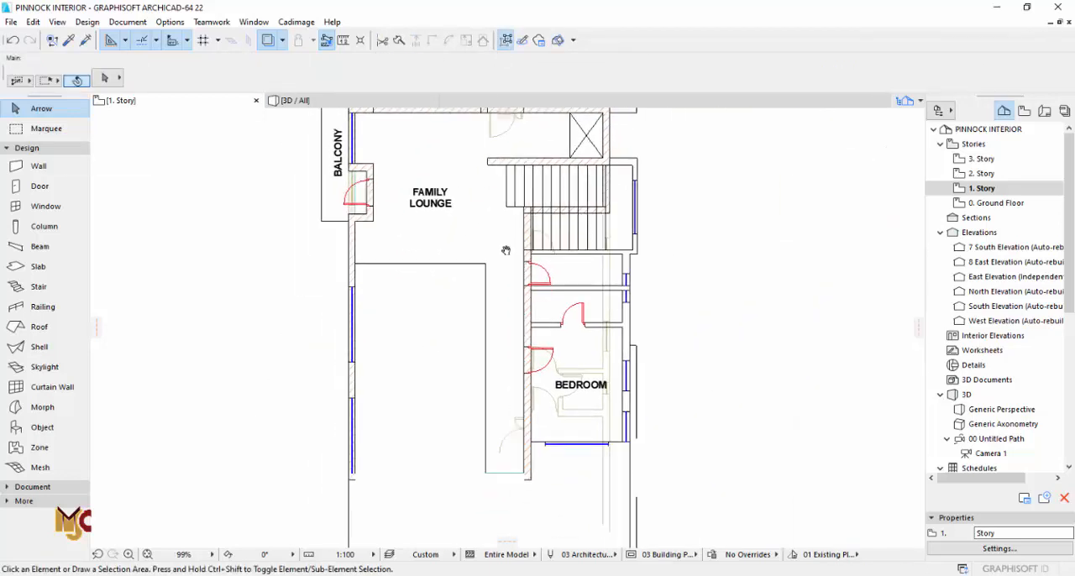
{"action": "left_click", "coordinate": [996, 203]}
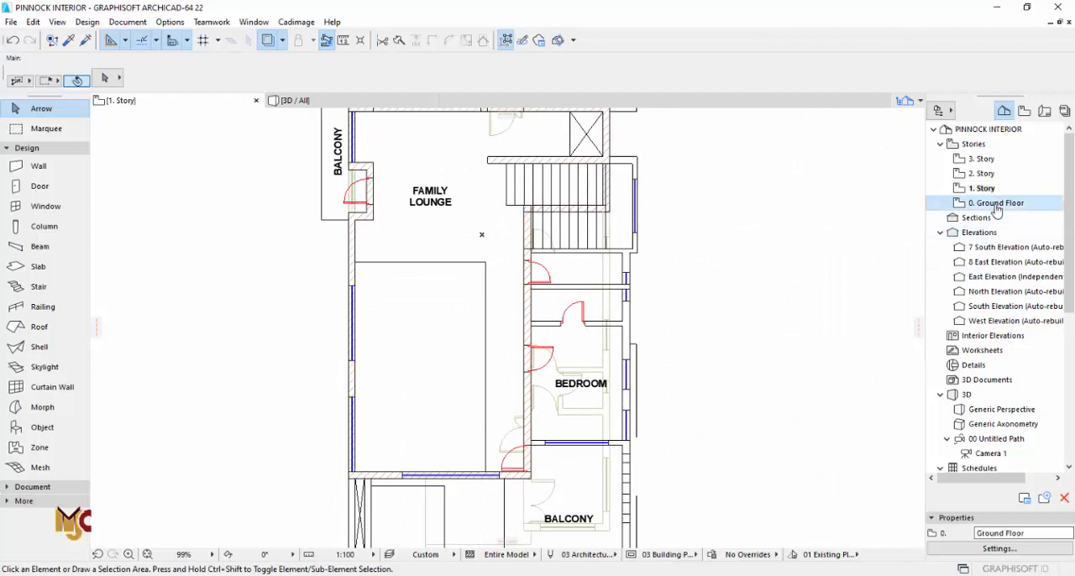
{"action": "middle_click_drag", "start_coordinate": [563, 304], "coordinate": [570, 414]}
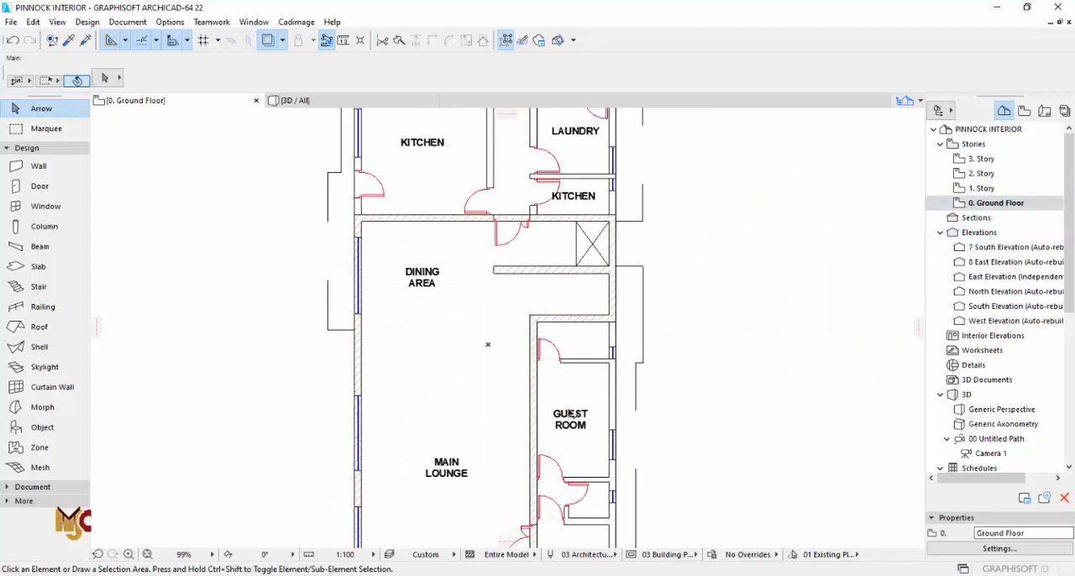
{"action": "scroll", "coordinate": [551, 381], "scroll_direction": "down", "scroll_amount": 2}
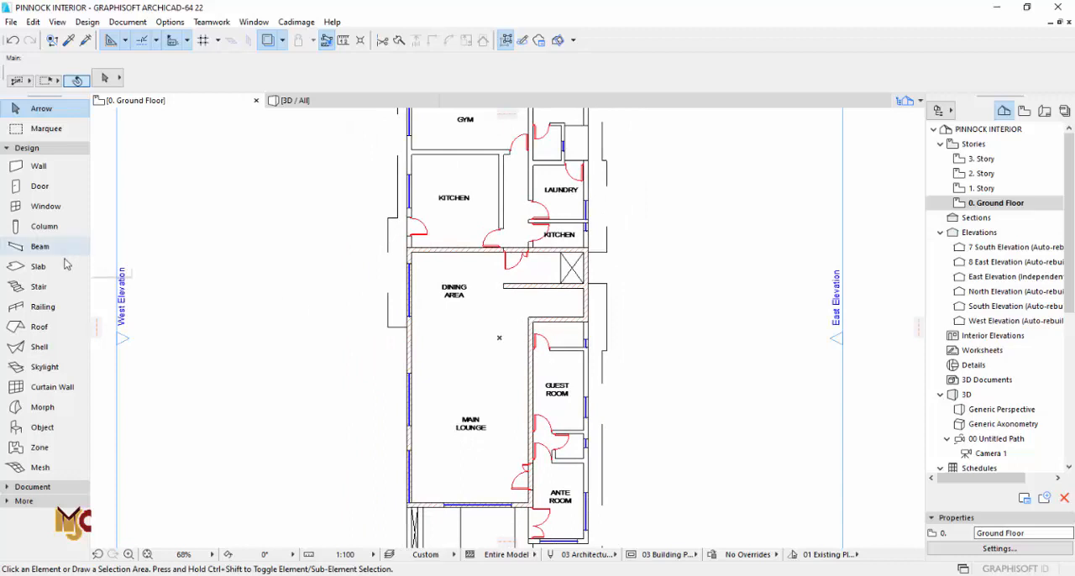
{"action": "left_click", "coordinate": [39, 266]}
{"action": "scroll", "coordinate": [282, 267], "scroll_direction": "down", "scroll_amount": 1}
{"action": "left_click", "coordinate": [352, 230]}
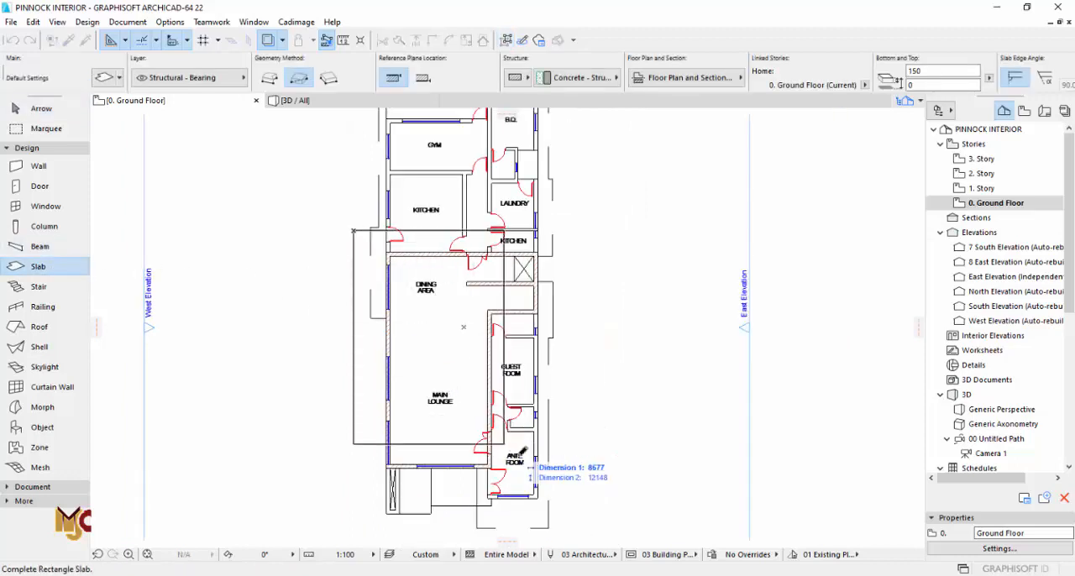
{"action": "left_click", "coordinate": [556, 524]}
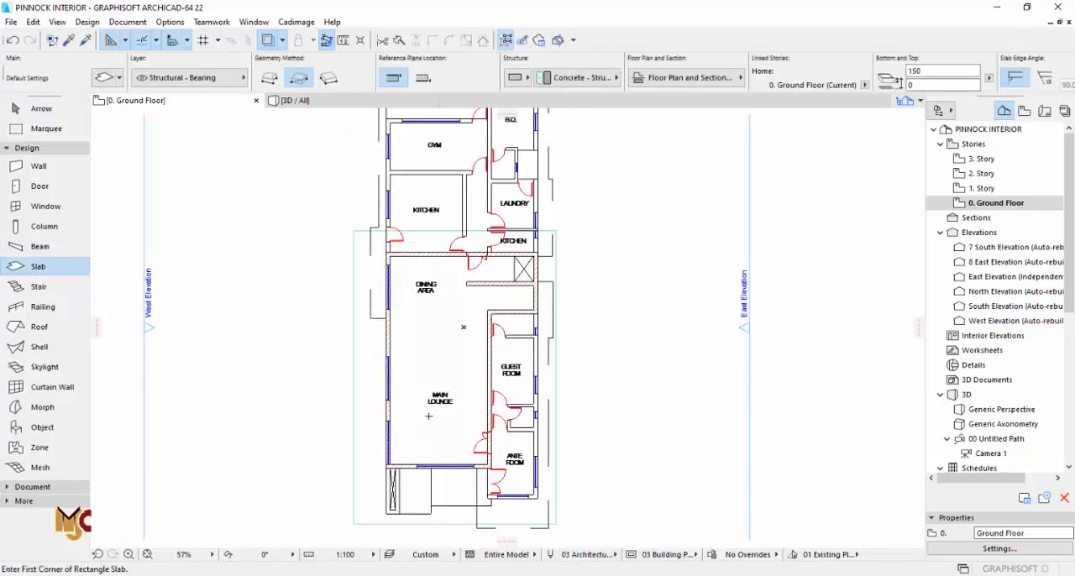
Step: Unlink the ground floor slab's surface overrides and set its top surface to Surf-White
{"action": "key", "text": "Escape"}
{"action": "left_click", "coordinate": [372, 364]}
{"action": "left_click", "coordinate": [365, 344]}
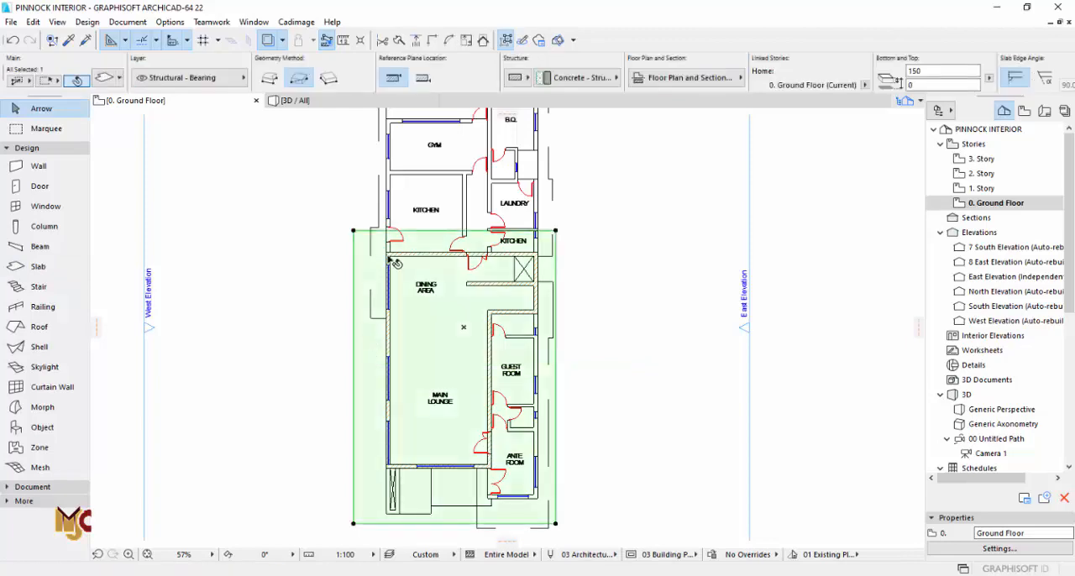
{"action": "left_click", "coordinate": [116, 79]}
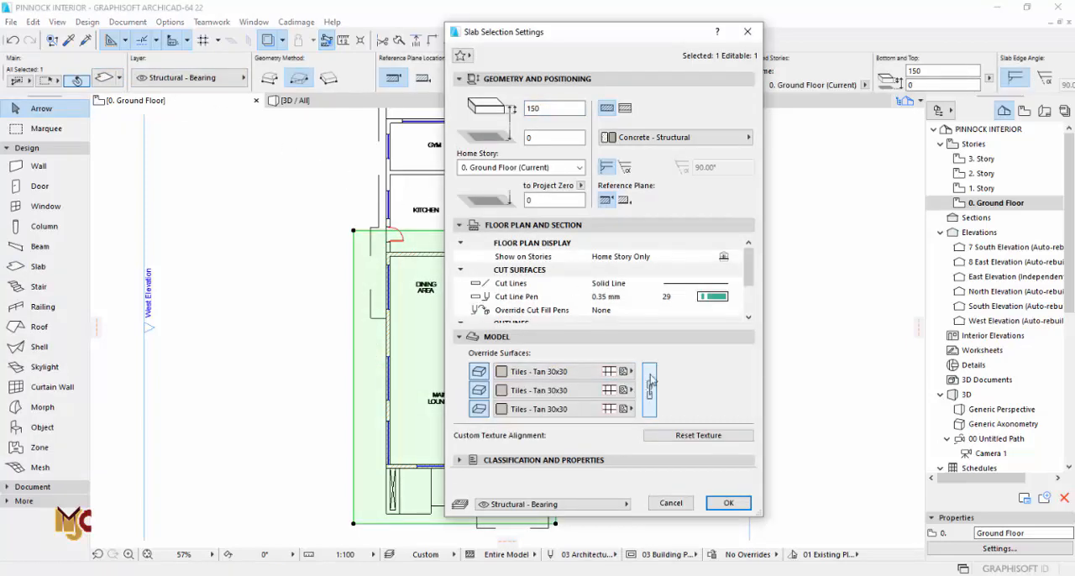
{"action": "left_click", "coordinate": [550, 371]}
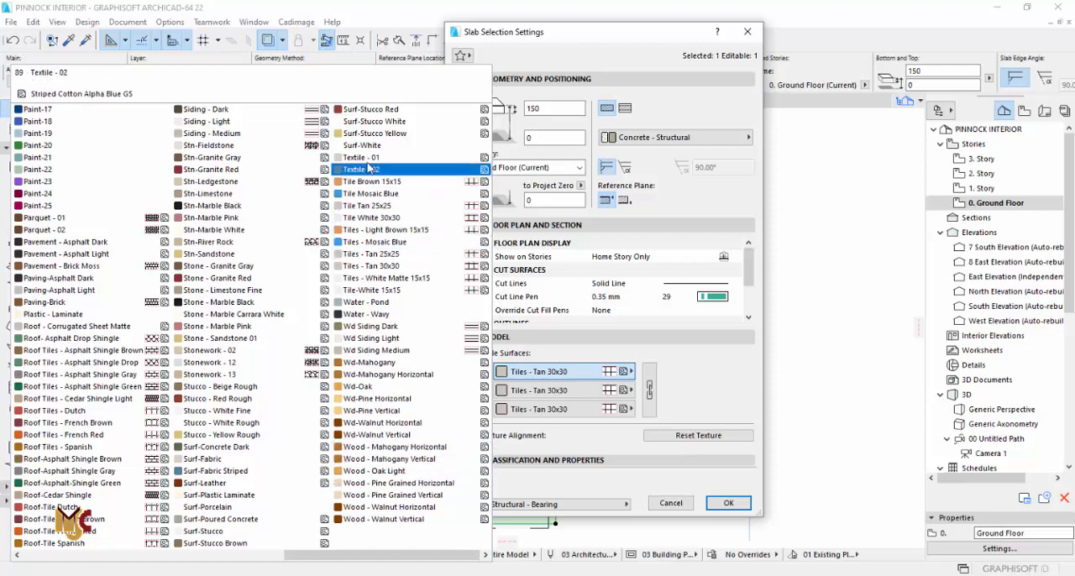
{"action": "key", "text": "Escape"}
{"action": "left_click", "coordinate": [728, 503]}
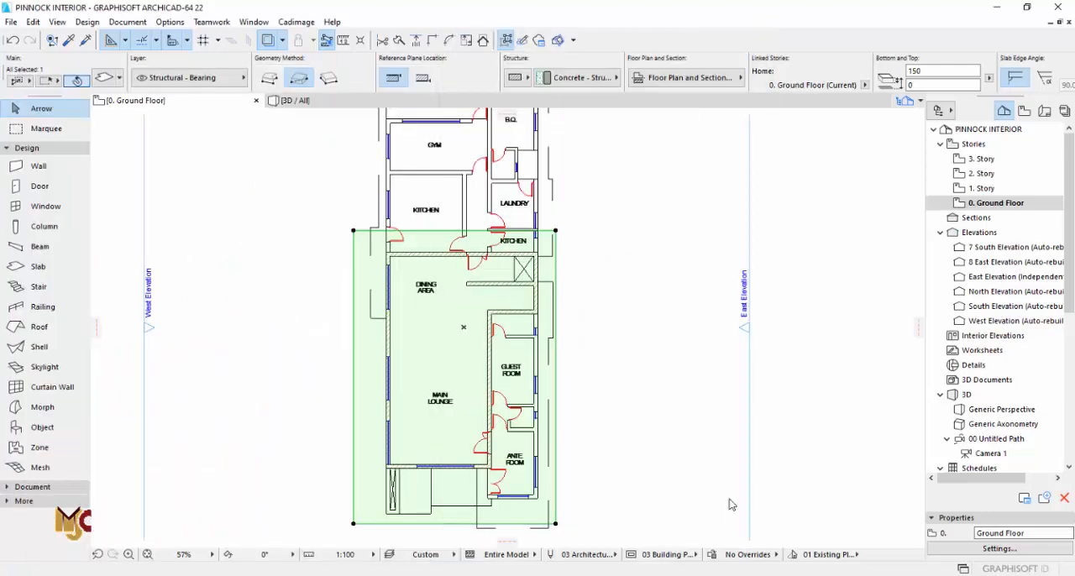
{"action": "key", "text": "Escape"}
Step: Draw an all-stories marquee around the new ground floor slab and show only that area in 3D
{"action": "key", "text": "F3"}
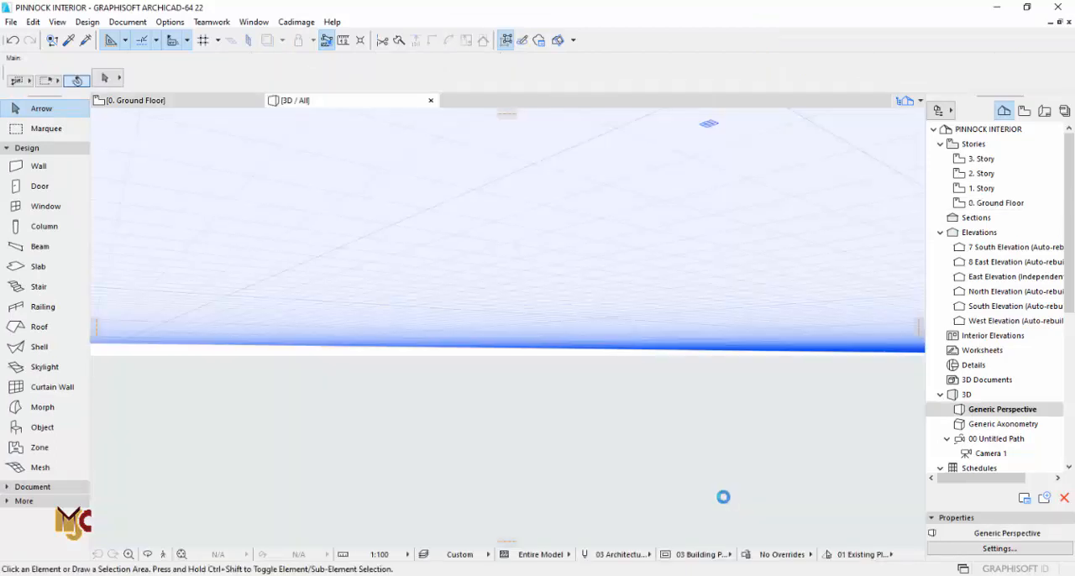
{"action": "key", "text": "F2"}
{"action": "left_click", "coordinate": [47, 130]}
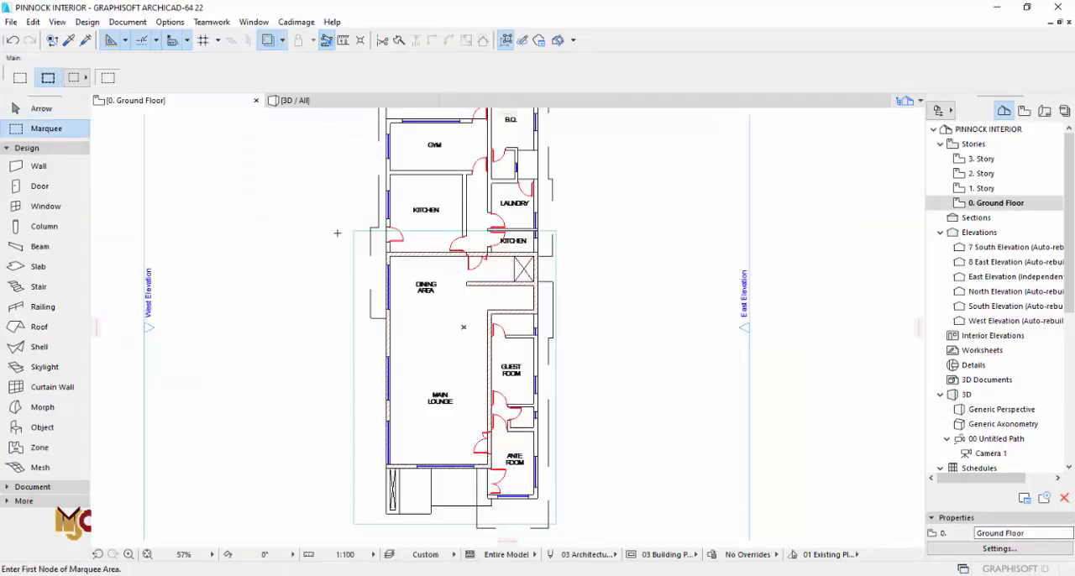
{"action": "left_click", "coordinate": [309, 181]}
{"action": "scroll", "coordinate": [588, 514], "scroll_direction": "down", "scroll_amount": 1}
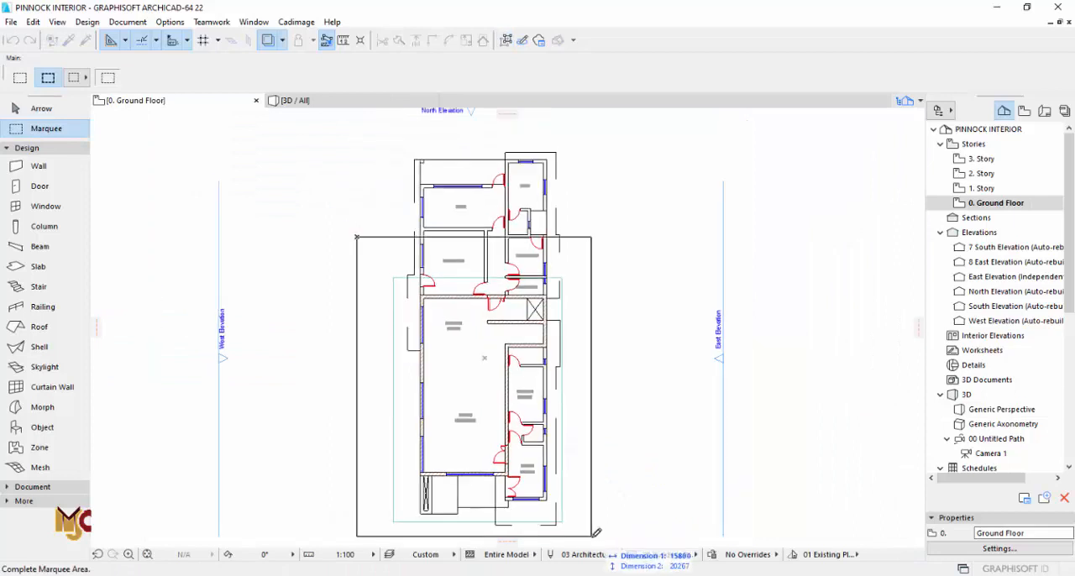
{"action": "left_click", "coordinate": [593, 541]}
{"action": "key", "text": "F5"}
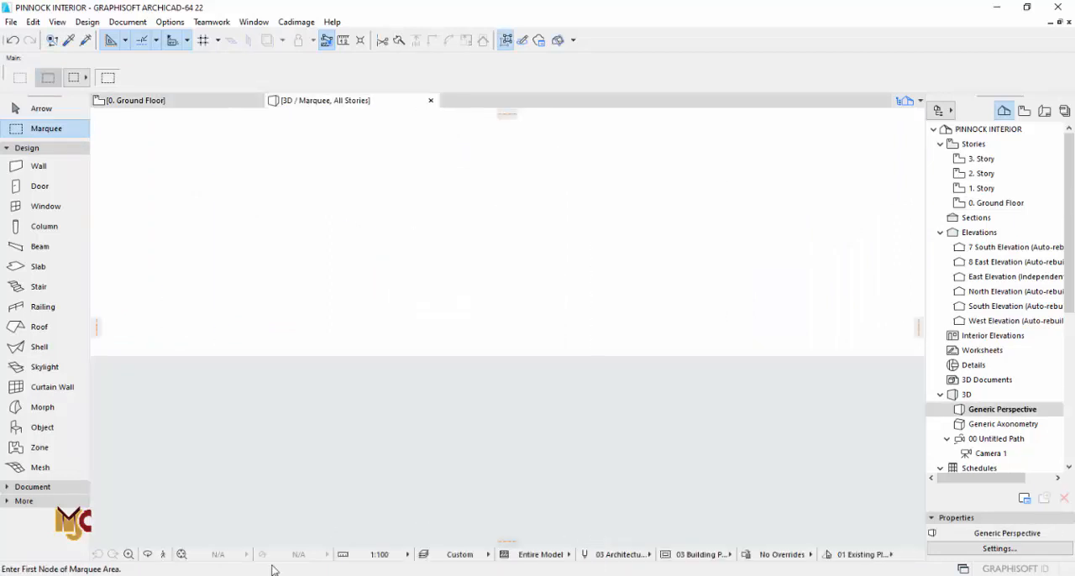
Step: Fit the marquee area in the 3D view and examine the lounge walls and the upper slab from inside
{"action": "left_click", "coordinate": [183, 556]}
{"action": "key", "text": "Escape"}
{"action": "middle_click_drag", "start_coordinate": [567, 343], "coordinate": [349, 213], "text": "shift"}
{"action": "scroll", "coordinate": [484, 461], "scroll_direction": "up", "scroll_amount": 10}
{"action": "left_click", "coordinate": [334, 172]}
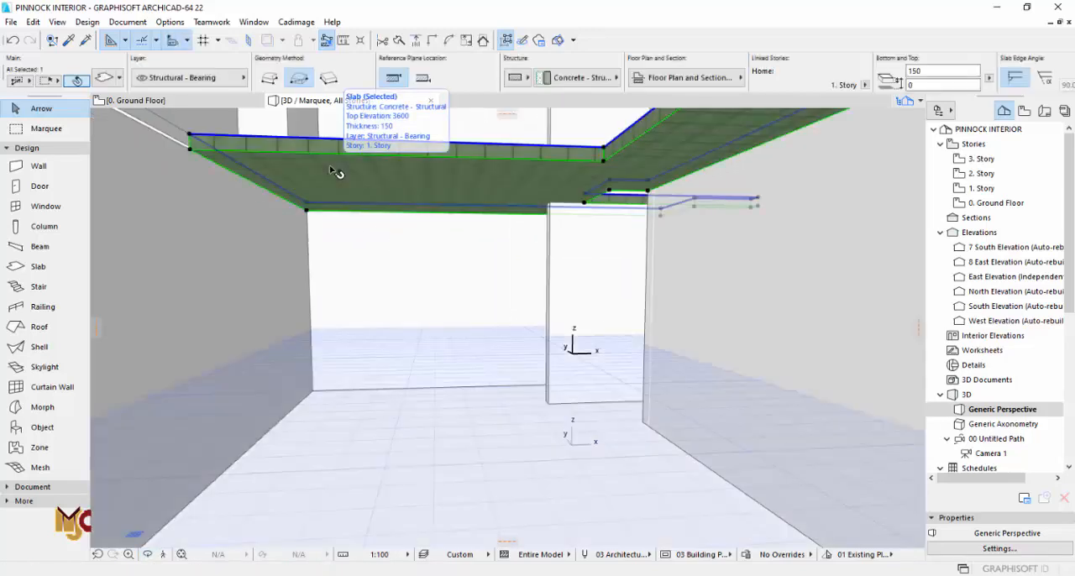
{"action": "key", "text": "Escape"}
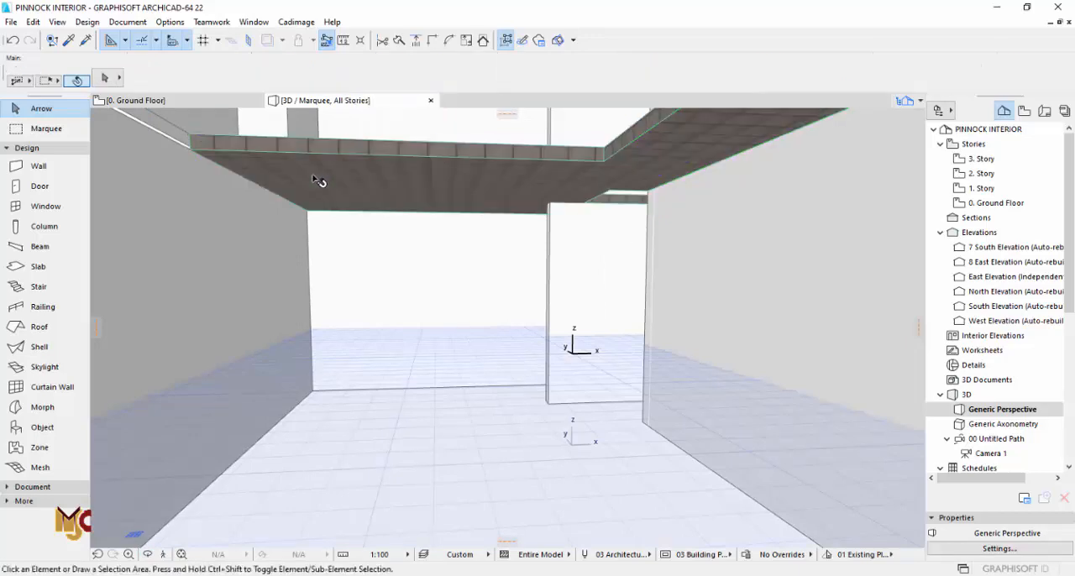
{"action": "scroll", "coordinate": [594, 364], "scroll_direction": "up", "scroll_amount": 3}
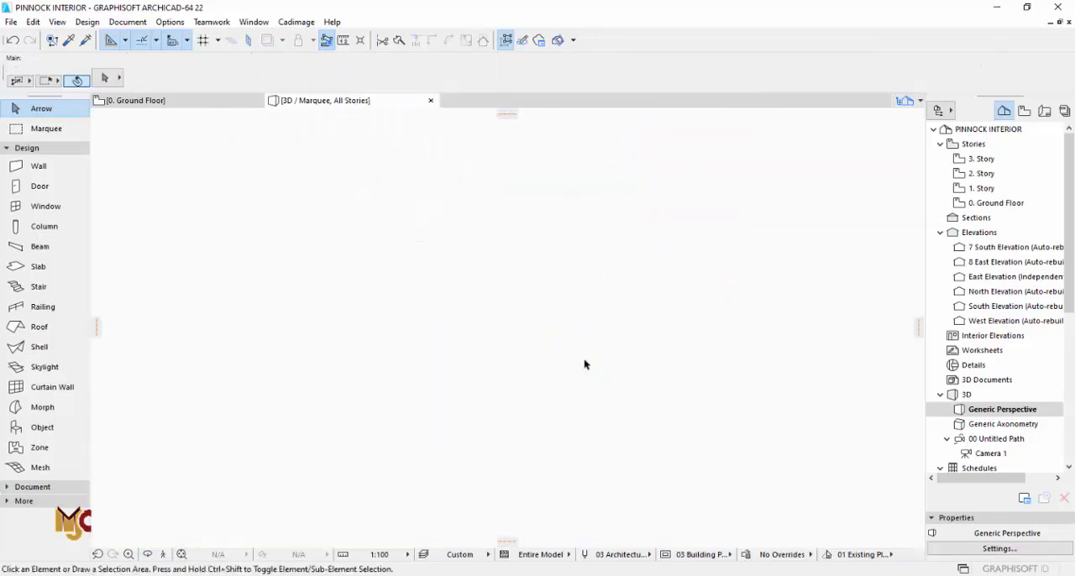
{"action": "scroll", "coordinate": [585, 365], "scroll_direction": "down", "scroll_amount": 3}
Step: Change the ground floor slab's top surface override to Tiles - Light Brown 15x15
{"action": "left_click", "coordinate": [457, 450]}
{"action": "left_click", "coordinate": [106, 79]}
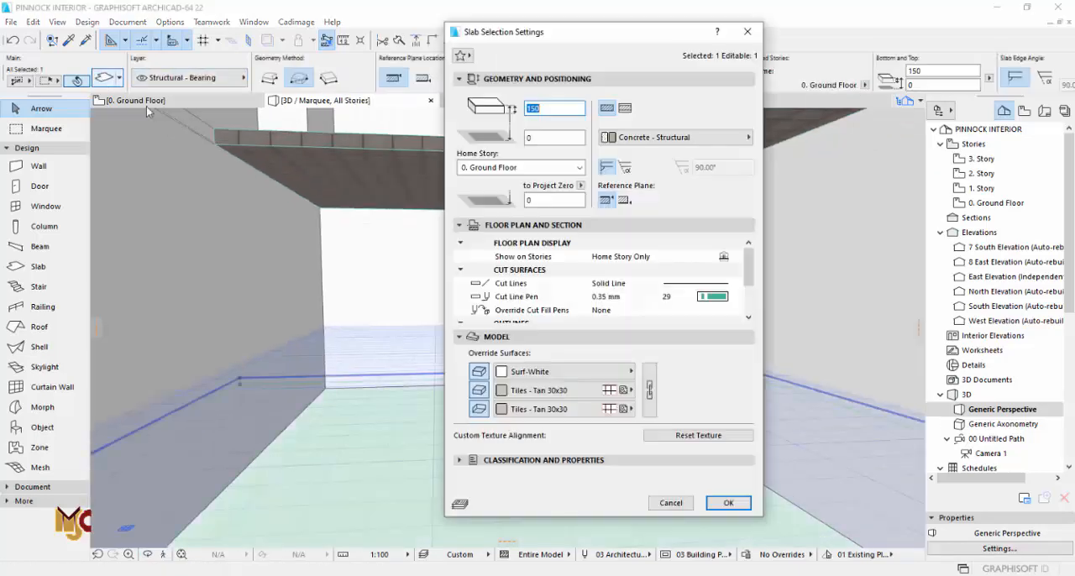
{"action": "left_click", "coordinate": [536, 372]}
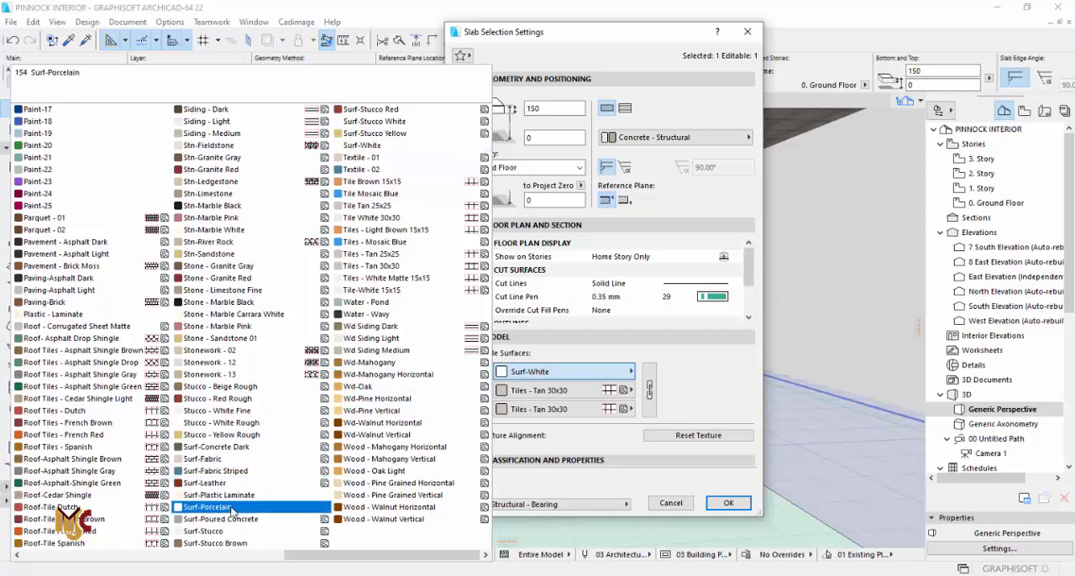
{"action": "scroll", "coordinate": [418, 458], "scroll_direction": "up", "scroll_amount": 3}
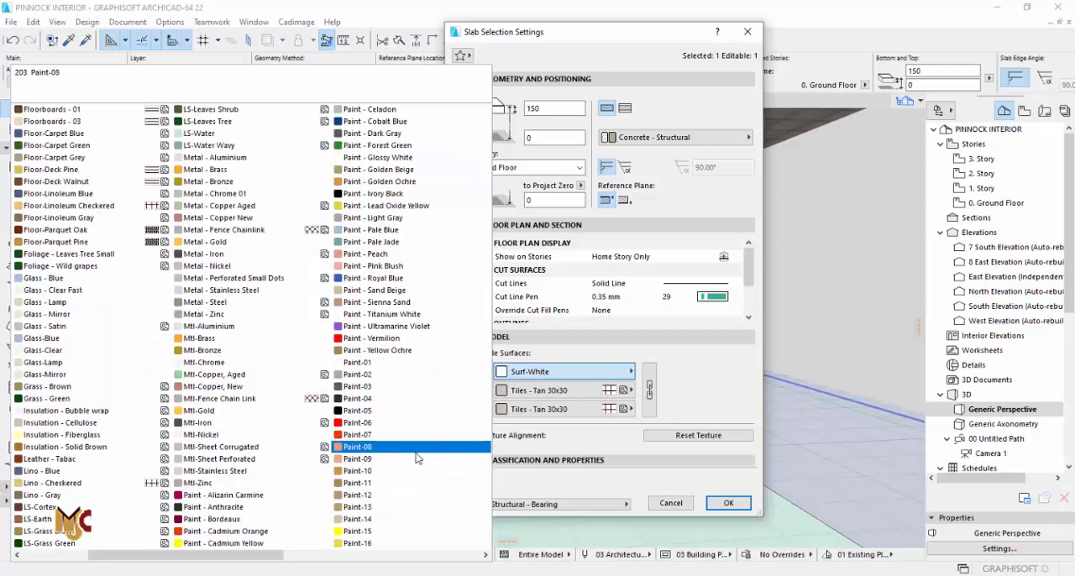
{"action": "scroll", "coordinate": [417, 458], "scroll_direction": "down", "scroll_amount": 3}
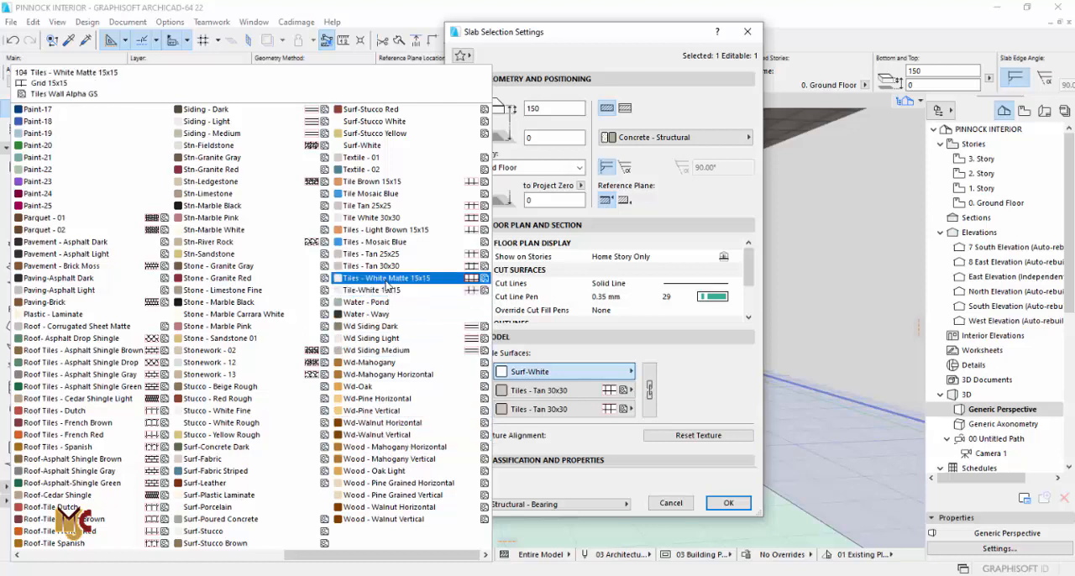
{"action": "left_click", "coordinate": [396, 232]}
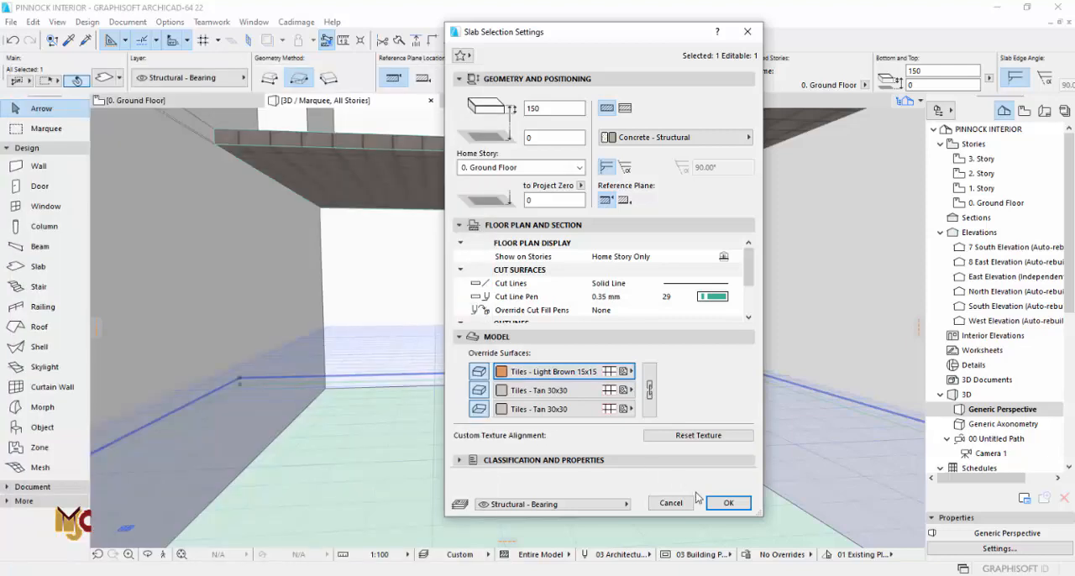
{"action": "left_click", "coordinate": [728, 503]}
{"action": "key", "text": "Escape"}
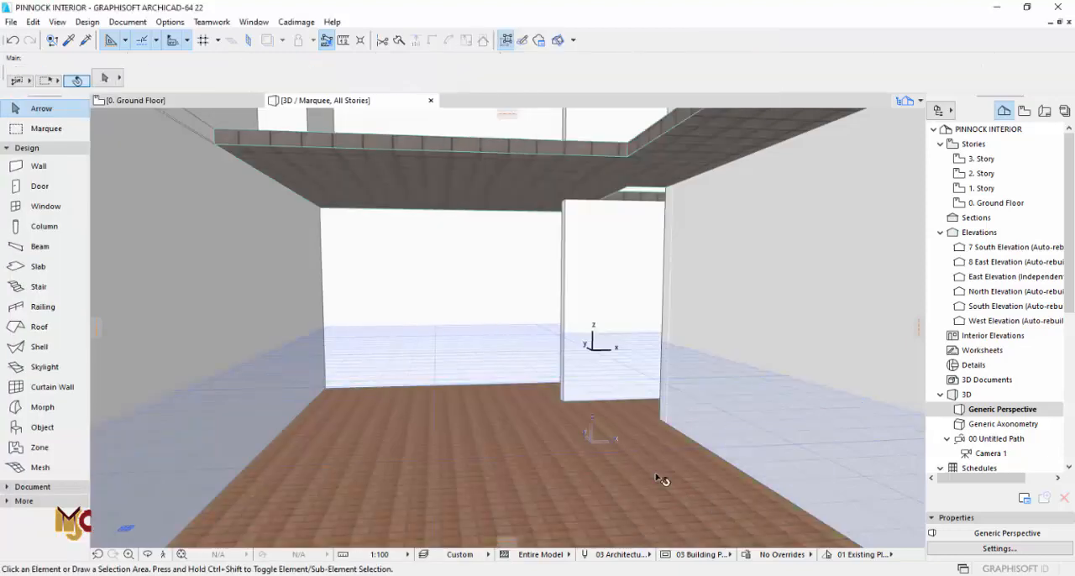
Step: Set the bottom surface override of the 1. Story slab above the lounge to Paint - Glossy White
{"action": "middle_click_drag", "start_coordinate": [551, 433], "coordinate": [473, 296], "text": "shift"}
{"action": "left_click", "coordinate": [412, 211]}
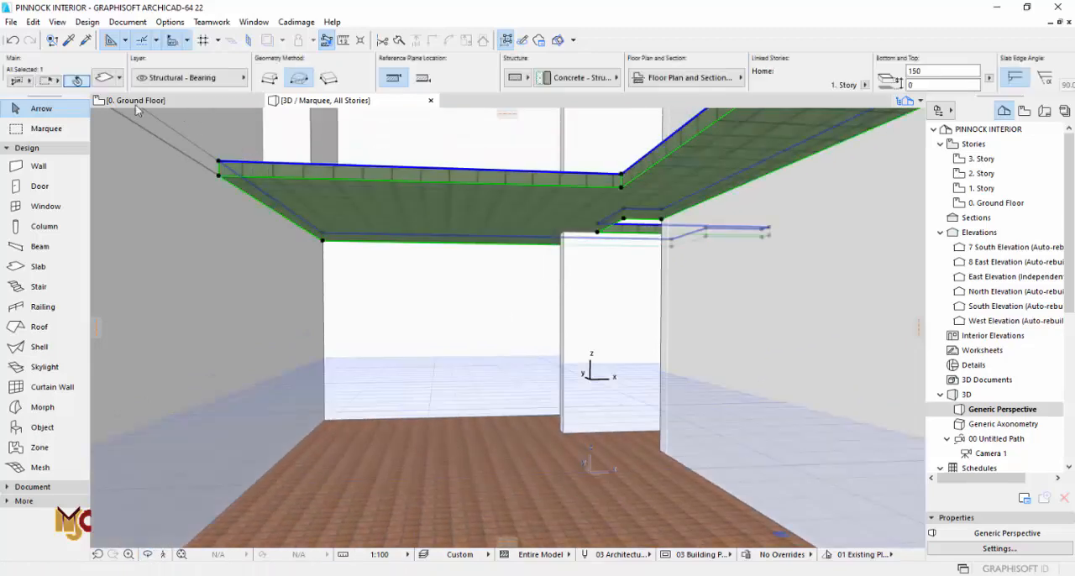
{"action": "left_click", "coordinate": [102, 80]}
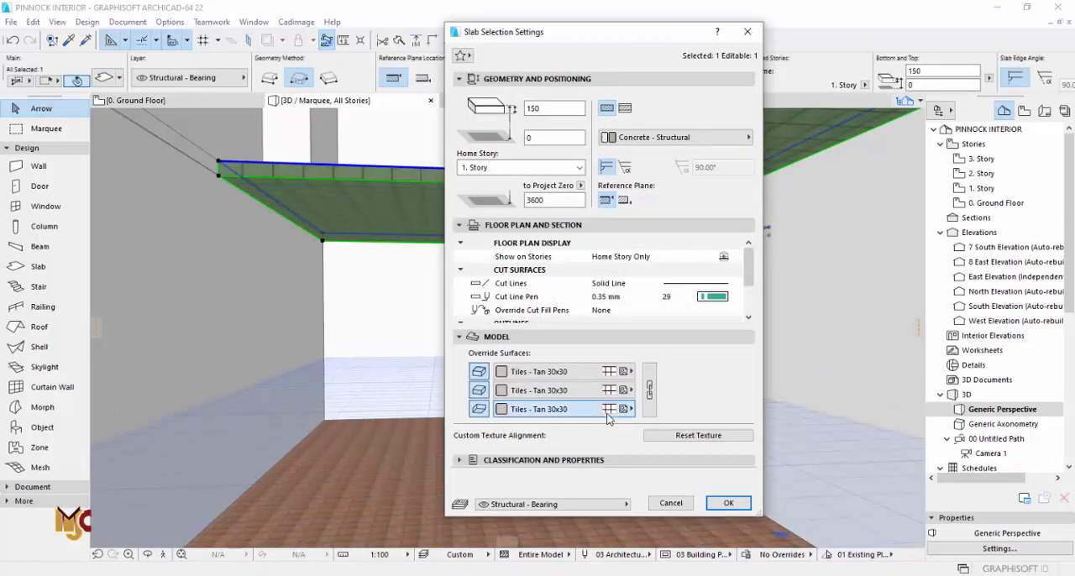
{"action": "left_click", "coordinate": [608, 408]}
{"action": "scroll", "coordinate": [252, 220], "scroll_direction": "up", "scroll_amount": 1}
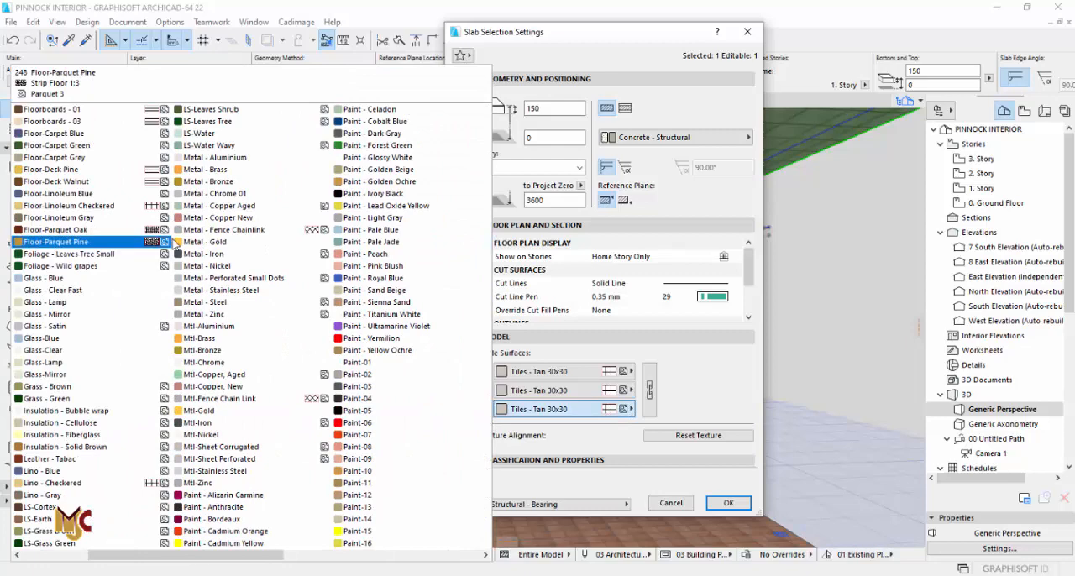
{"action": "left_click", "coordinate": [363, 158]}
Step: Set the 1. Story slab's top surface to Tiles - Light Brown 15x15 and its edge surface to Paint - Titanium White
{"action": "left_click", "coordinate": [608, 372]}
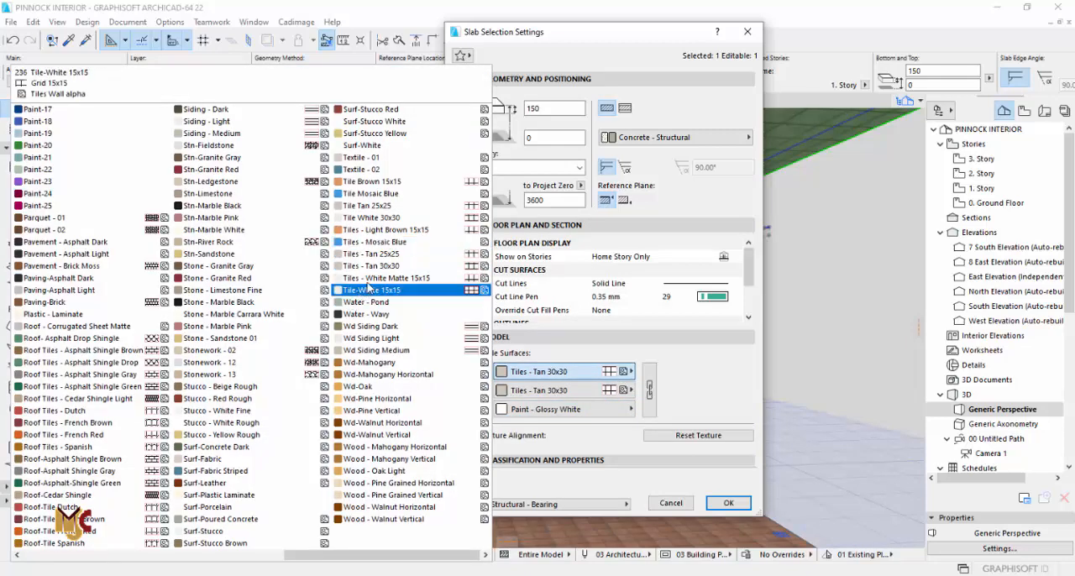
{"action": "left_click", "coordinate": [401, 231]}
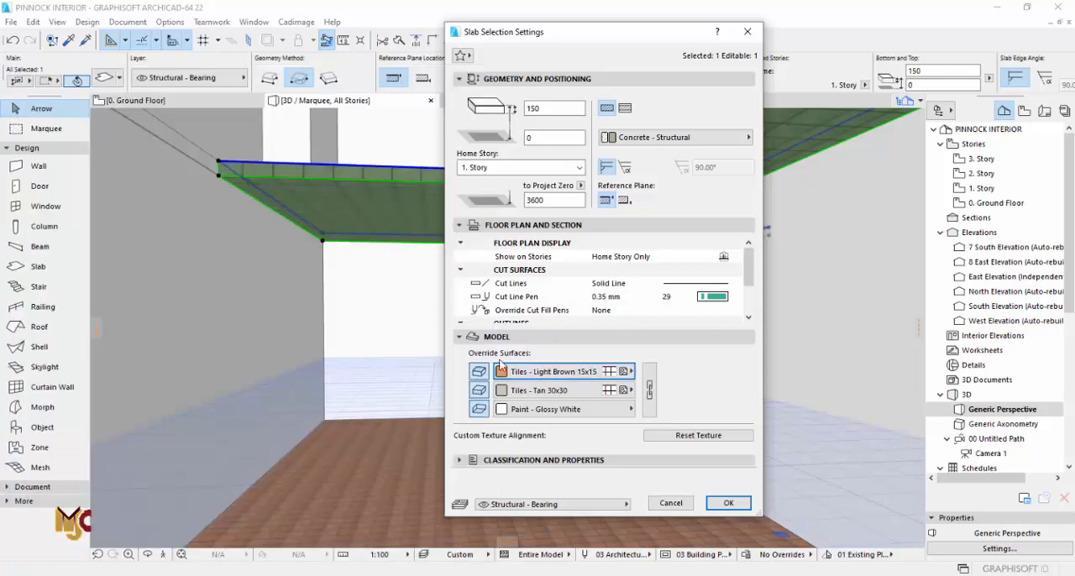
{"action": "left_click", "coordinate": [520, 392]}
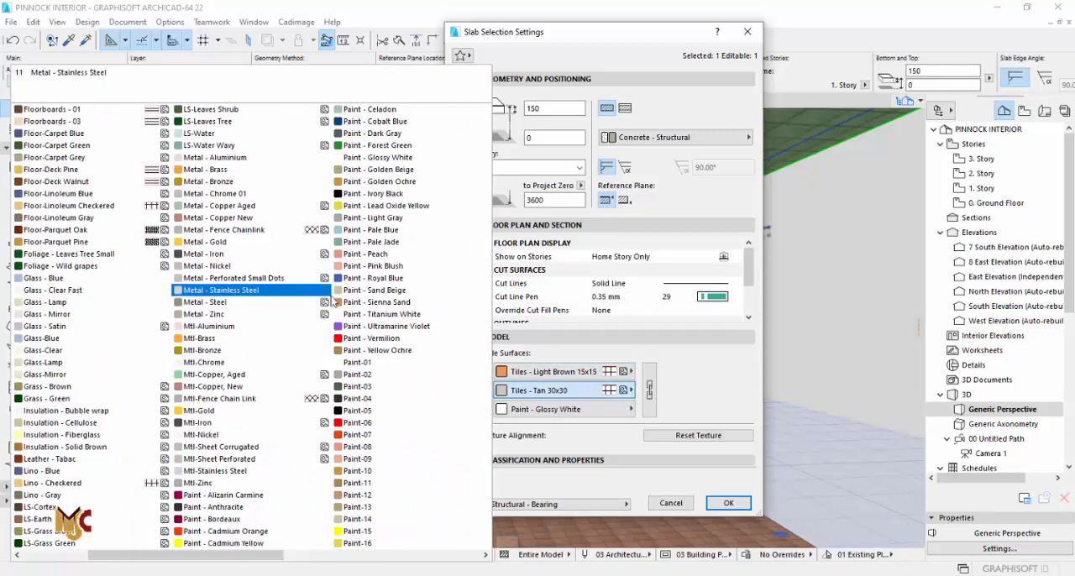
{"action": "left_click", "coordinate": [390, 328]}
{"action": "left_click", "coordinate": [725, 503]}
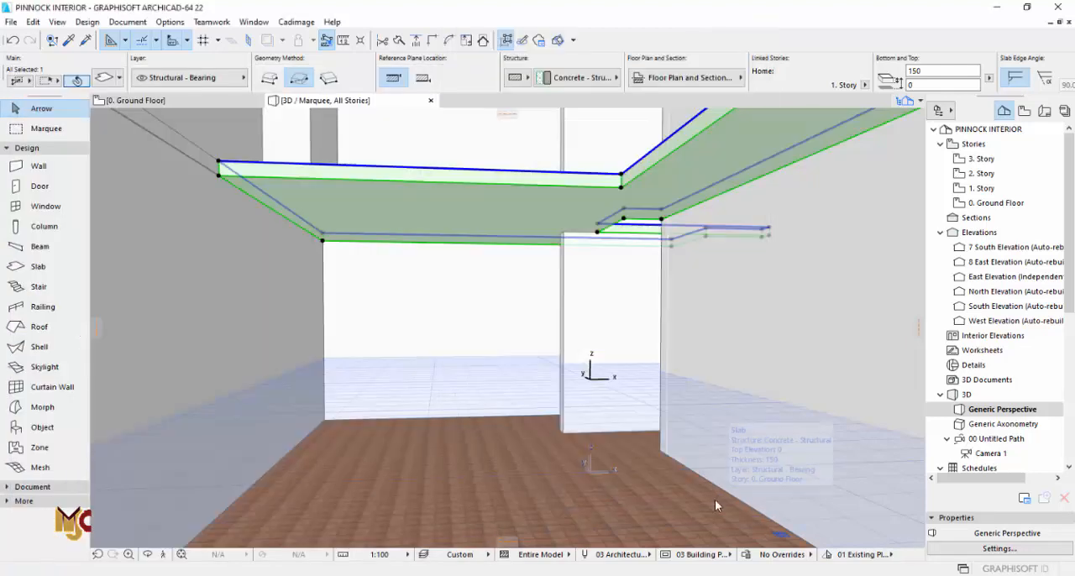
{"action": "key", "text": "Escape"}
{"action": "key", "text": "F2"}
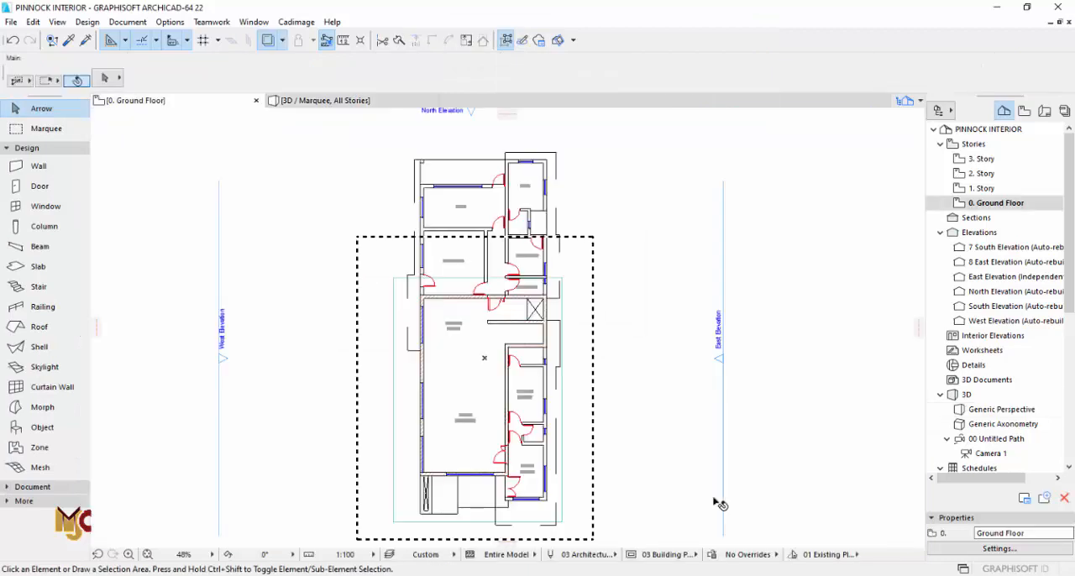
{"action": "key", "text": "F3"}
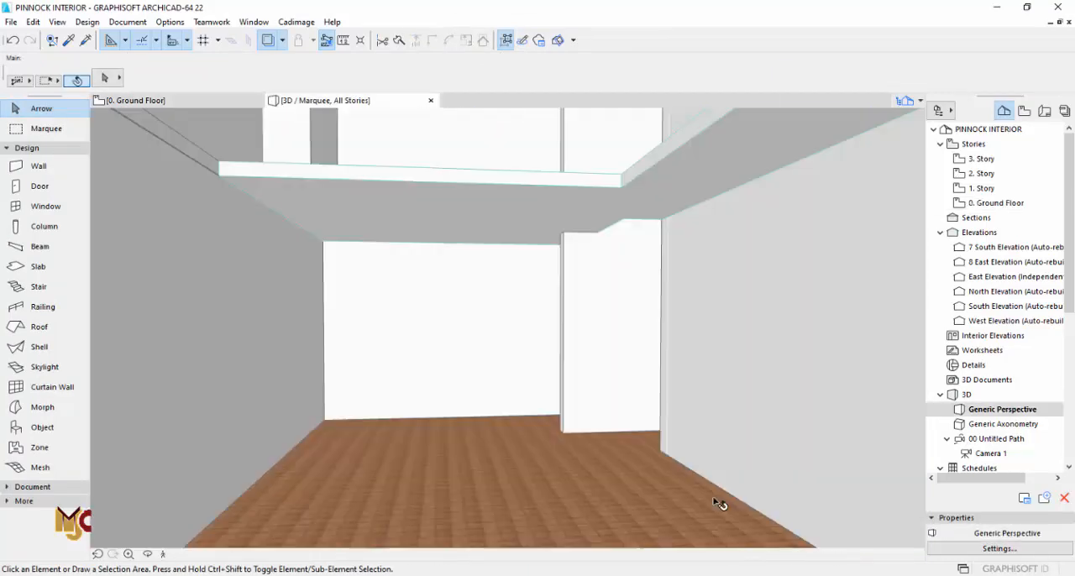
Step: Set the 1. Story slab's cut line pen to black pen 1
{"action": "left_click", "coordinate": [440, 220]}
{"action": "left_click", "coordinate": [104, 78]}
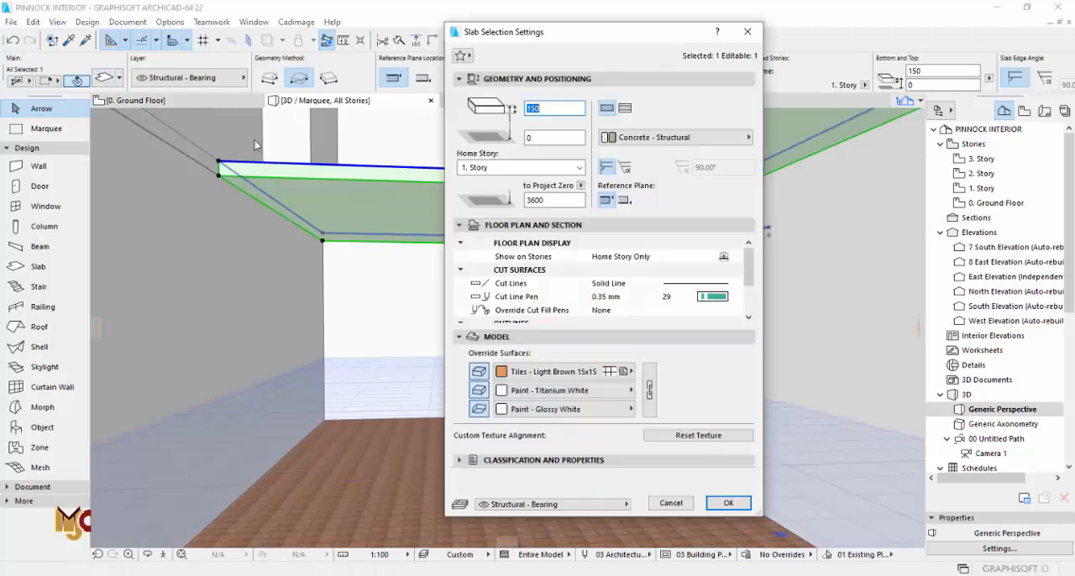
{"action": "left_click", "coordinate": [705, 297]}
{"action": "left_click", "coordinate": [735, 296]}
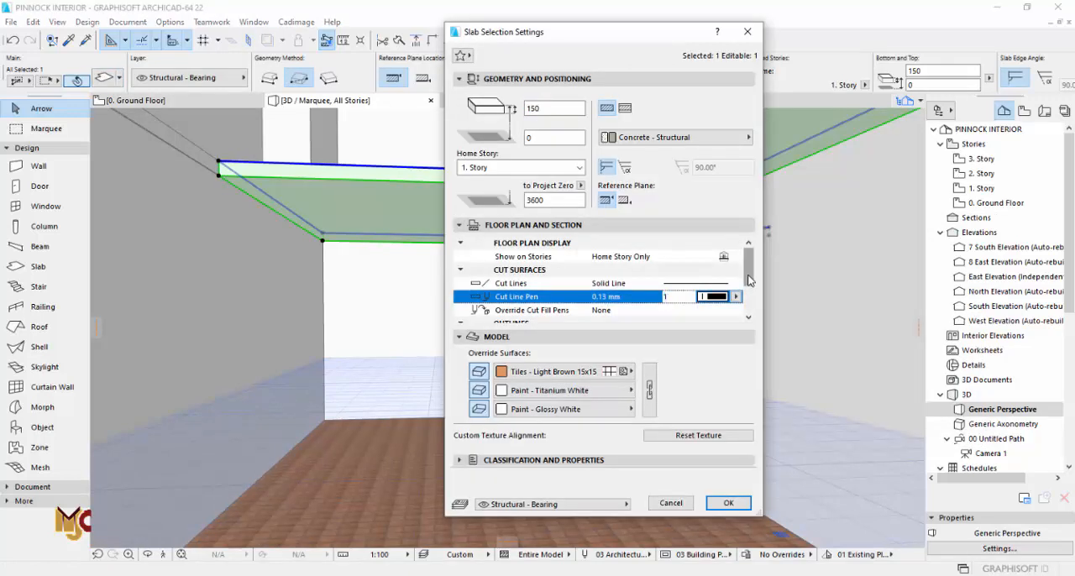
{"action": "scroll", "coordinate": [742, 301], "scroll_direction": "down", "scroll_amount": 1}
{"action": "left_click", "coordinate": [724, 503]}
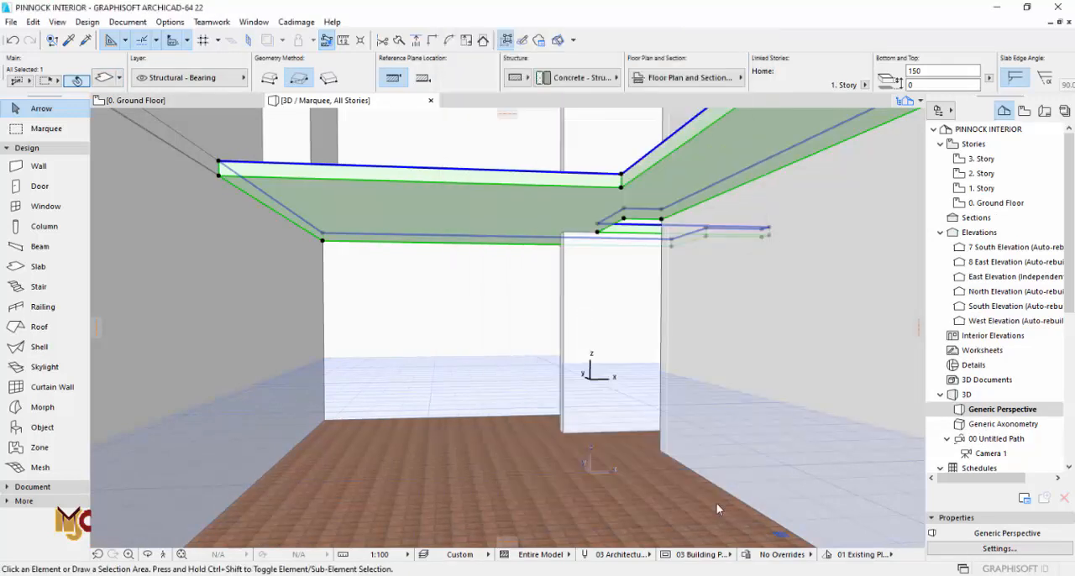
Step: Set the 1. Story slab's uncut line pen to black pen 1
{"action": "left_click", "coordinate": [104, 77]}
{"action": "scroll", "coordinate": [710, 301], "scroll_direction": "down", "scroll_amount": 1}
{"action": "left_click", "coordinate": [711, 296]}
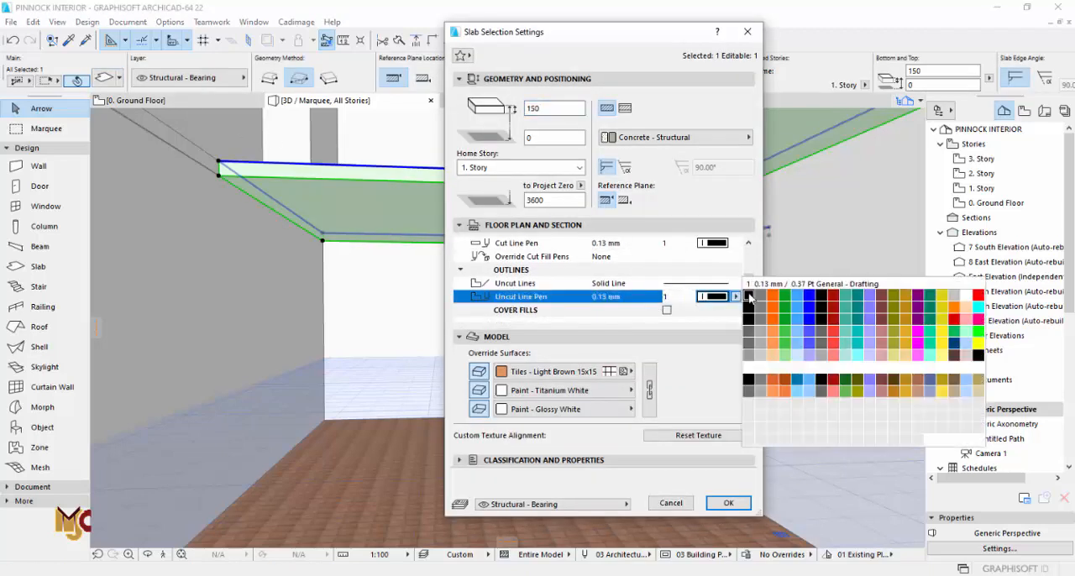
{"action": "left_click", "coordinate": [748, 296]}
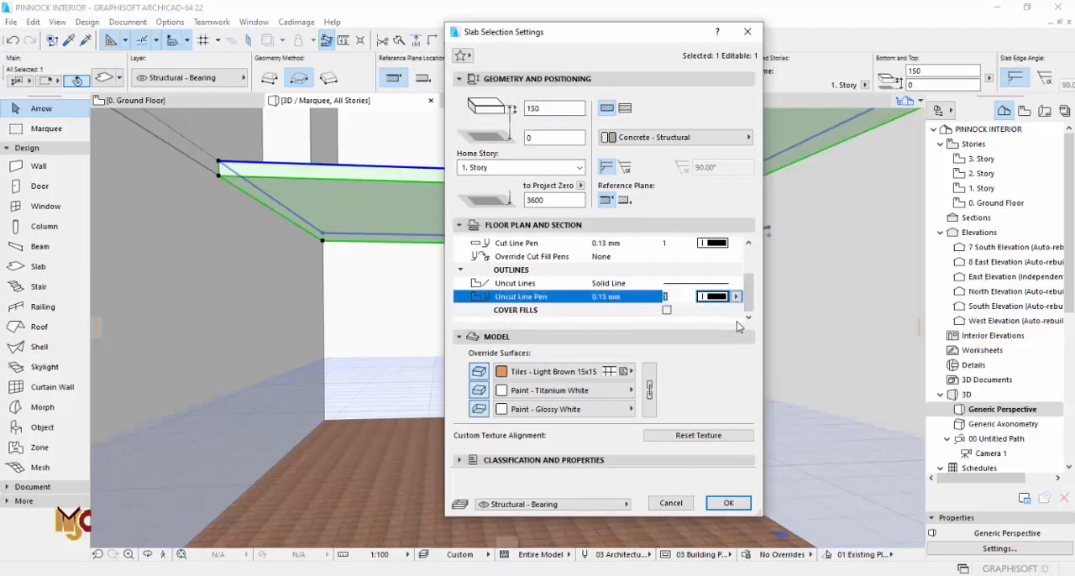
{"action": "left_click", "coordinate": [729, 503]}
{"action": "key", "text": "Escape"}
Step: Open the 1. Story plan around the family lounge and examine the walls from outside in 3D
{"action": "scroll", "coordinate": [642, 454], "scroll_direction": "up", "scroll_amount": 2}
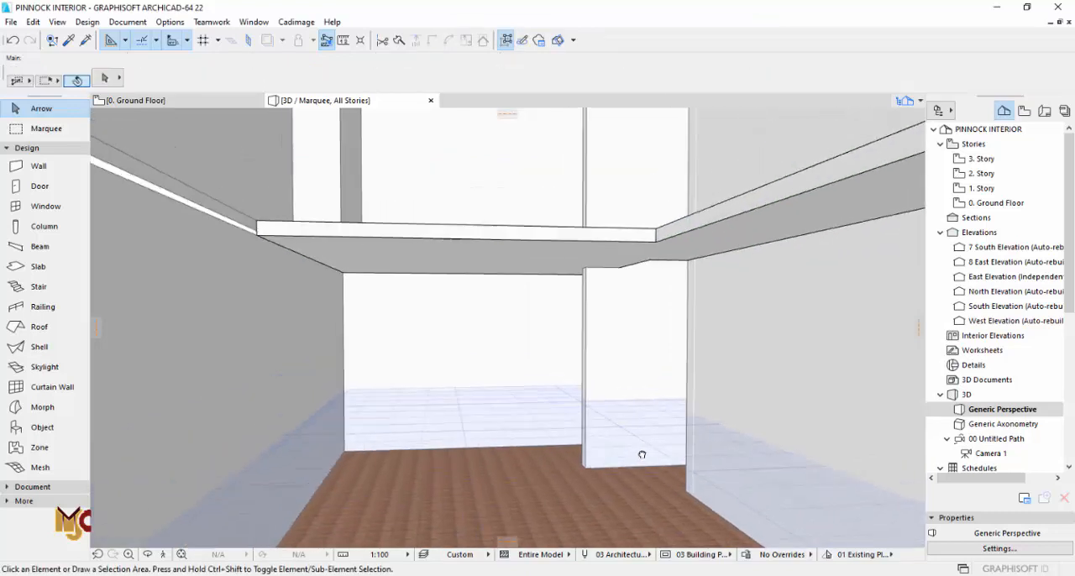
{"action": "middle_click_drag", "start_coordinate": [641, 455], "coordinate": [655, 466], "text": "shift"}
{"action": "key", "text": "F2"}
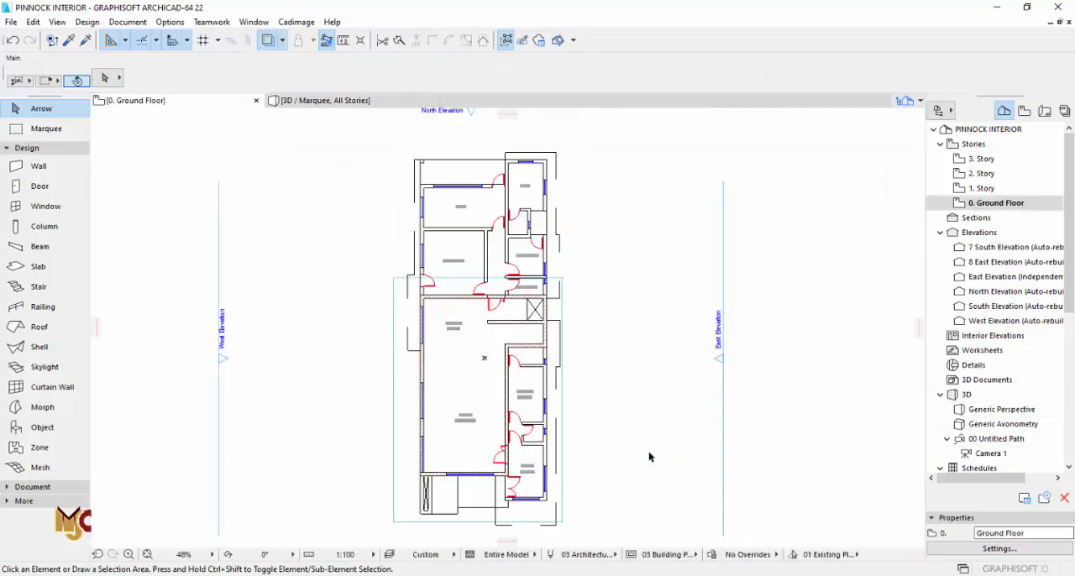
{"action": "left_click", "coordinate": [981, 188]}
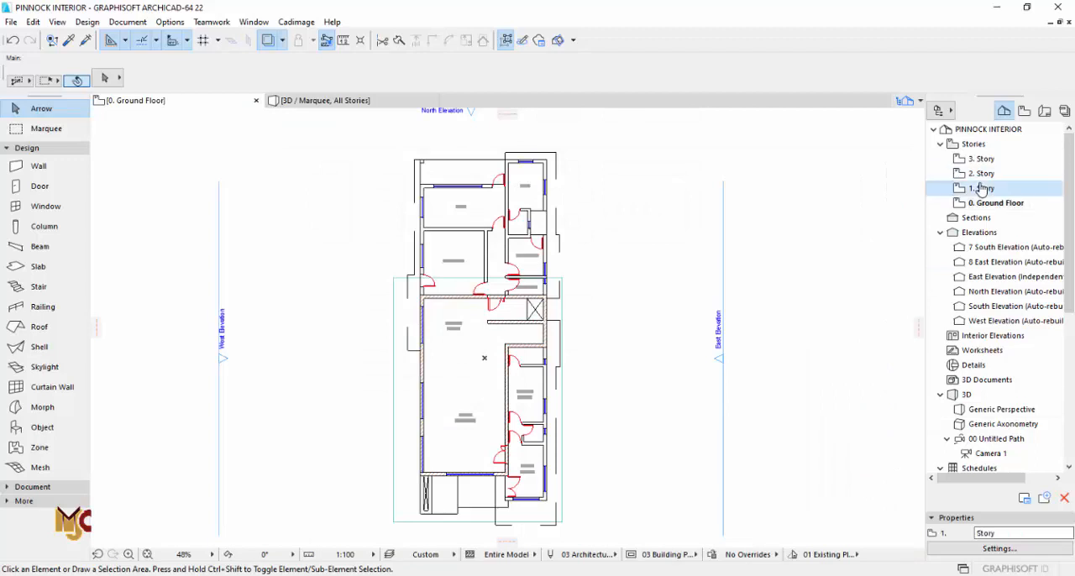
{"action": "scroll", "coordinate": [420, 386], "scroll_direction": "up", "scroll_amount": 4}
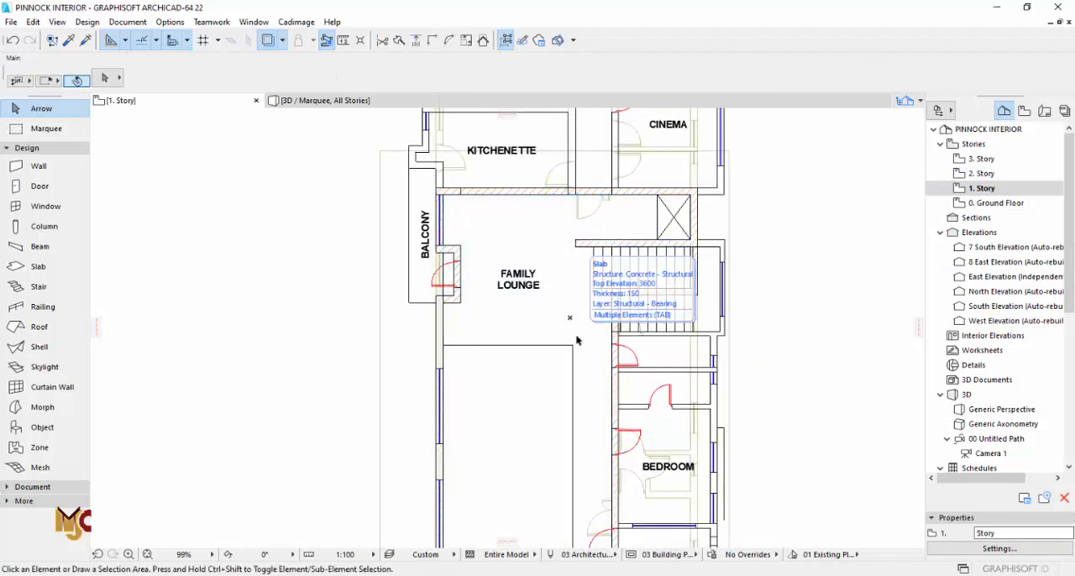
{"action": "key", "text": "F3"}
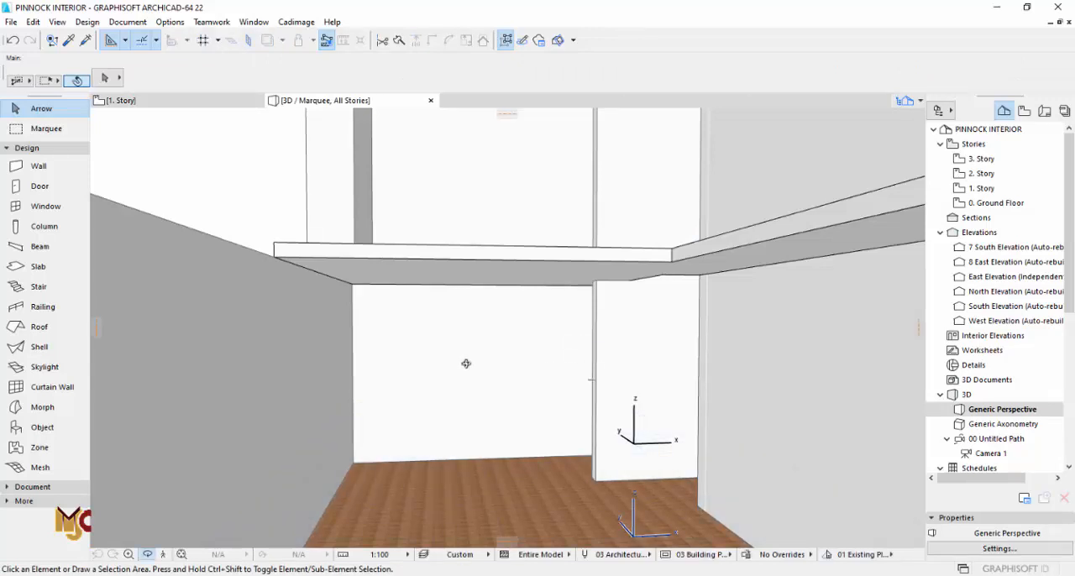
{"action": "middle_click_drag", "start_coordinate": [466, 364], "coordinate": [355, 389], "text": "shift"}
{"action": "middle_click_drag", "start_coordinate": [478, 375], "coordinate": [432, 379], "text": "shift"}
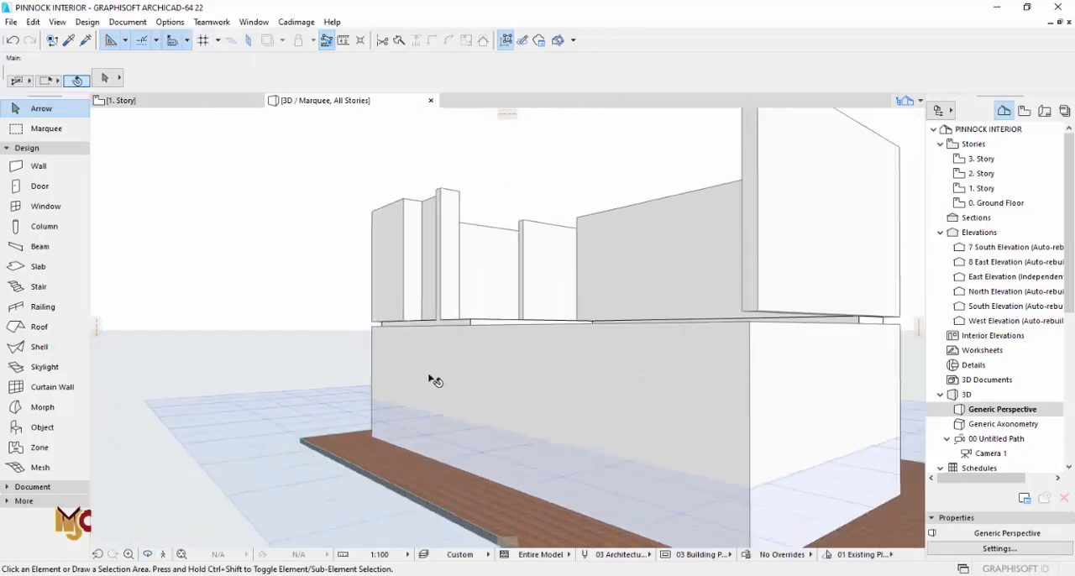
Step: Delete the upper-storey wall standing above the long ground floor side wall
{"action": "left_click", "coordinate": [602, 335]}
{"action": "key", "text": "Escape"}
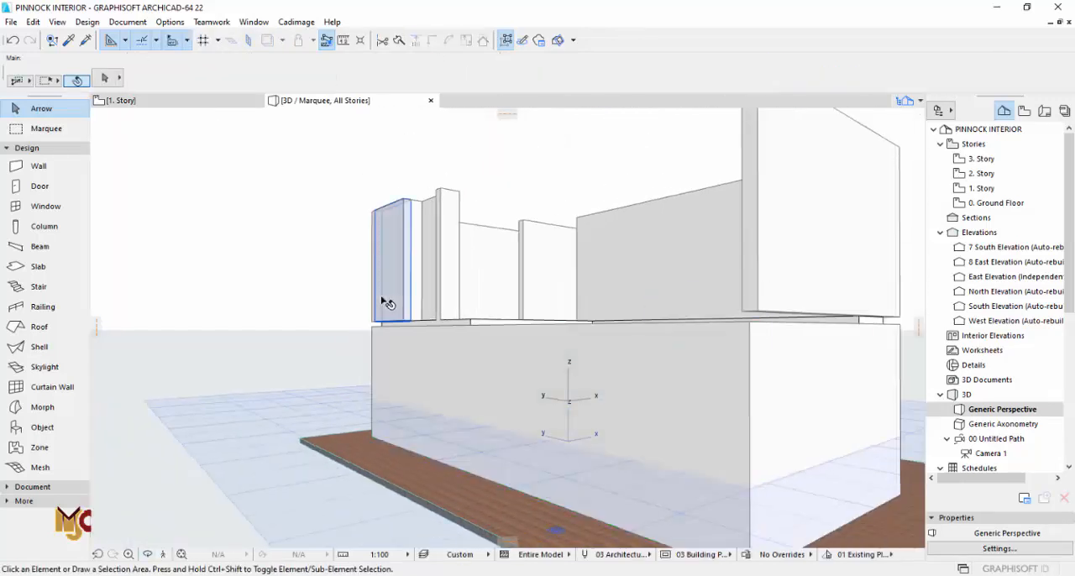
{"action": "left_click", "coordinate": [382, 297]}
{"action": "key", "text": "Delete"}
Step: Stretch the long ground floor side wall's top to a height of 7050, level with the upper-storey walls
{"action": "left_click", "coordinate": [377, 340]}
{"action": "left_click", "coordinate": [374, 327]}
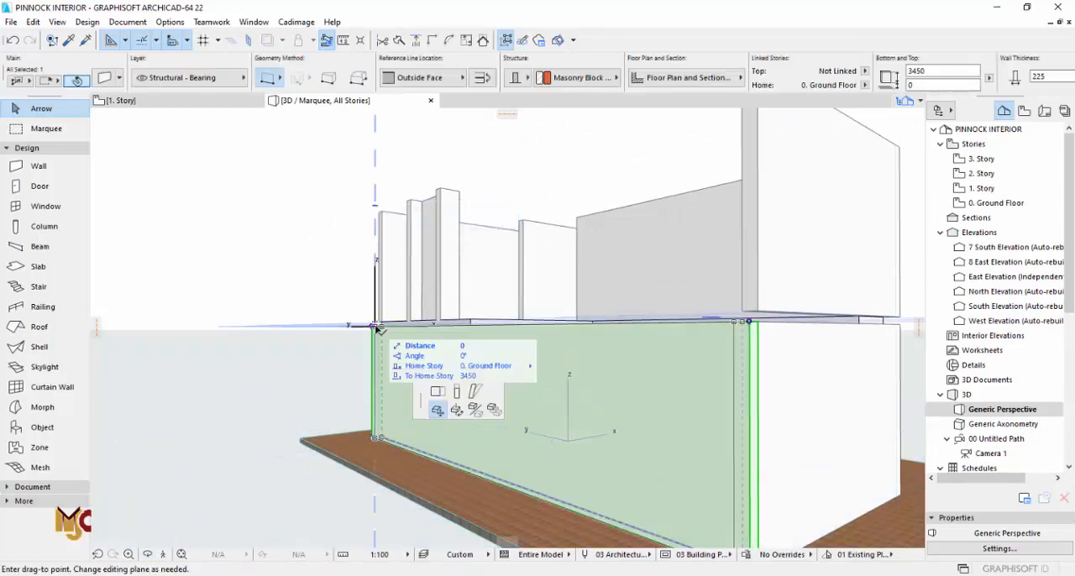
{"action": "left_click", "coordinate": [85, 143]}
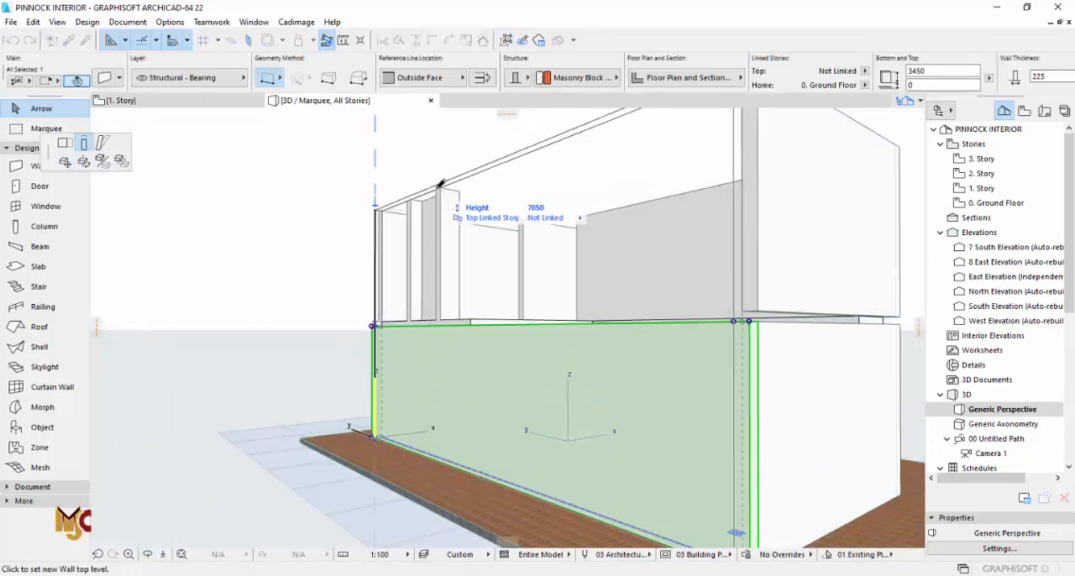
{"action": "left_click", "coordinate": [460, 180]}
{"action": "key", "text": "Escape"}
{"action": "middle_click_drag", "start_coordinate": [531, 313], "coordinate": [688, 288], "text": "shift"}
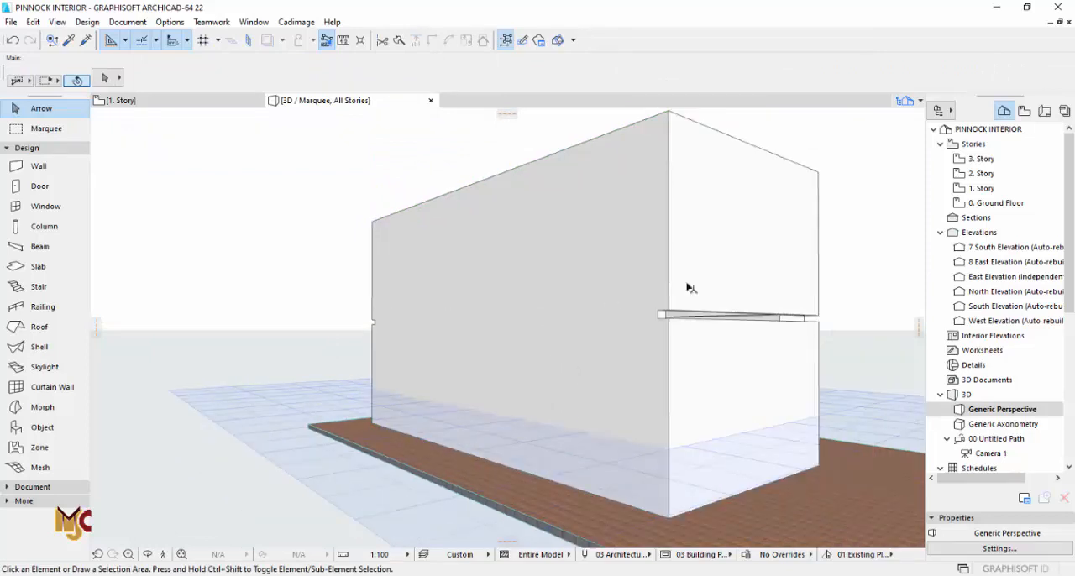
Step: Delete the upper-storey end wall and transfer the 7050-high side wall's settings to the ground floor end wall beneath it
{"action": "left_click", "coordinate": [713, 276]}
{"action": "key", "text": "Escape"}
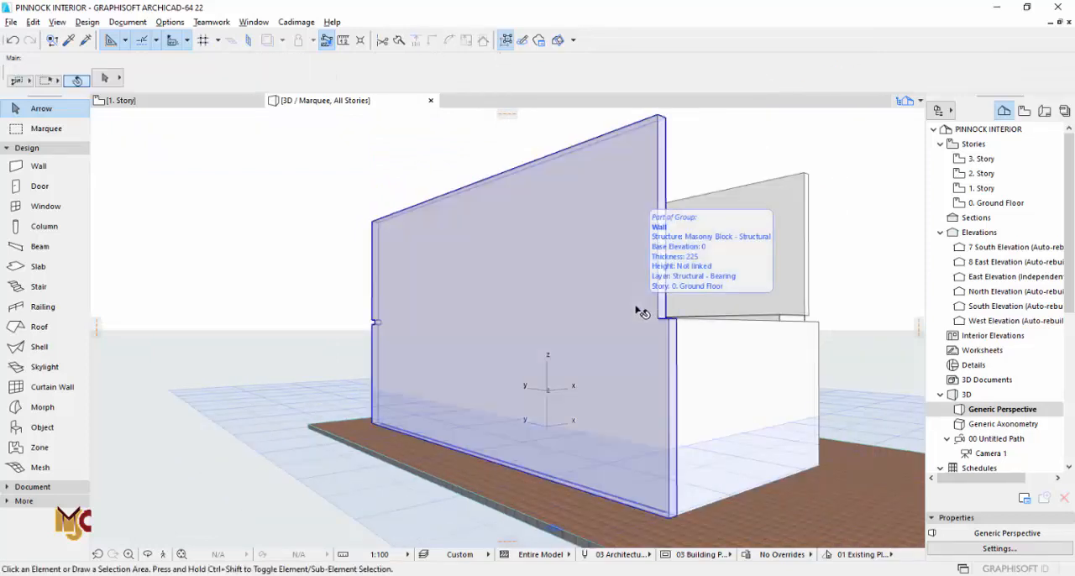
{"action": "left_click", "coordinate": [635, 309], "text": "alt"}
{"action": "left_click", "coordinate": [734, 357], "text": "ctrl+alt"}
{"action": "middle_click_drag", "start_coordinate": [812, 359], "coordinate": [620, 466], "text": "shift"}
Step: On the 1. Story plan, extend the family lounge slab's edge beside the stairs to the outer face of the wall
{"action": "key", "text": "F2"}
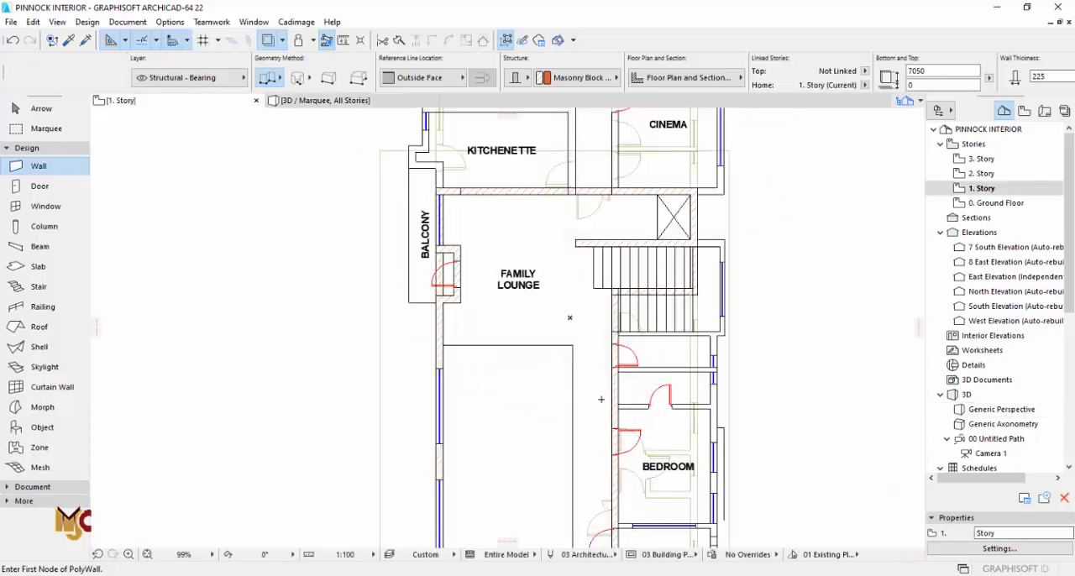
{"action": "key", "text": "Escape"}
{"action": "left_click", "coordinate": [611, 300]}
{"action": "scroll", "coordinate": [609, 296], "scroll_direction": "up", "scroll_amount": 6}
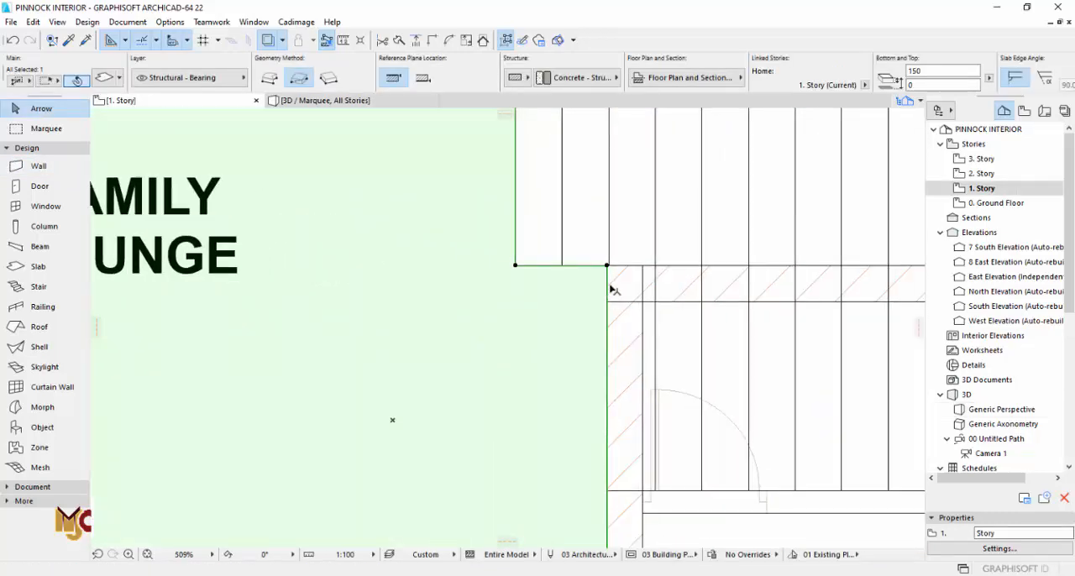
{"action": "left_click", "coordinate": [608, 289]}
{"action": "left_click", "coordinate": [603, 344]}
{"action": "left_click", "coordinate": [610, 347]}
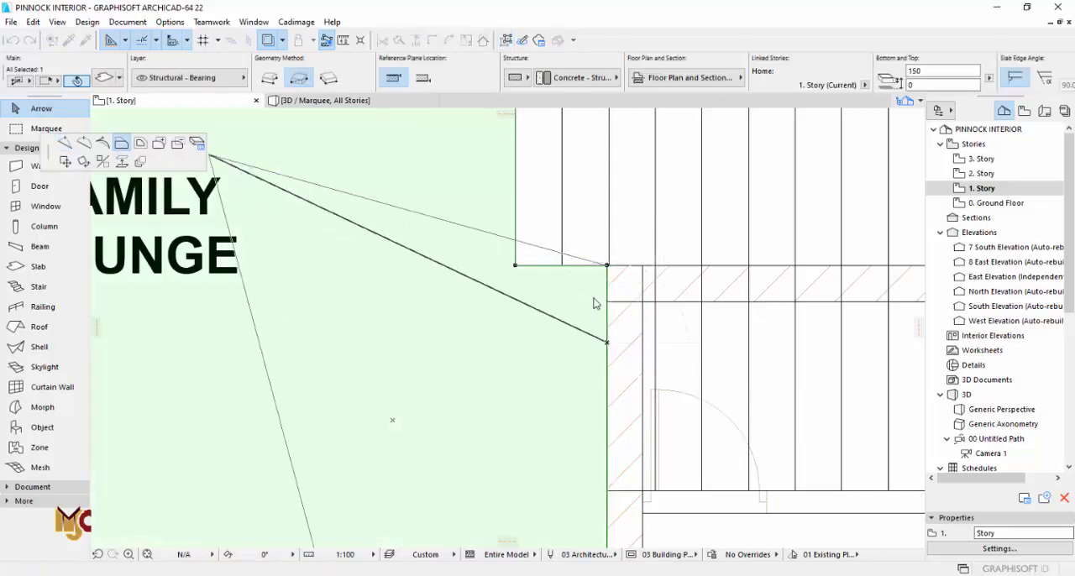
{"action": "left_click", "coordinate": [643, 266]}
{"action": "scroll", "coordinate": [463, 369], "scroll_direction": "down", "scroll_amount": 8}
{"action": "scroll", "coordinate": [621, 266], "scroll_direction": "up", "scroll_amount": 1}
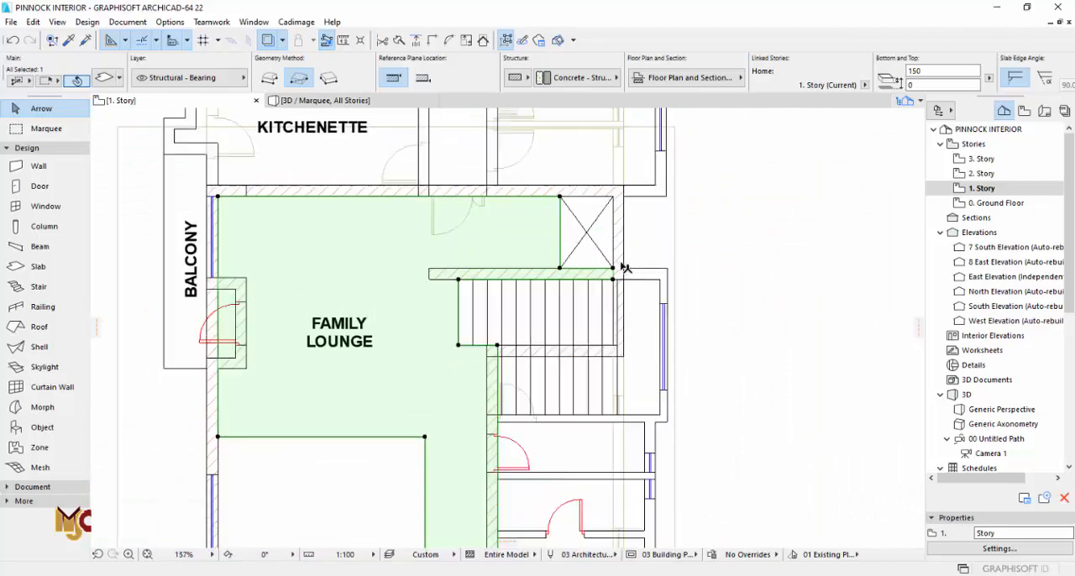
Step: Extend the slab's short end edge between the crossed shaft and the stairs to the outer face of the side wall
{"action": "scroll", "coordinate": [623, 267], "scroll_direction": "up", "scroll_amount": 4}
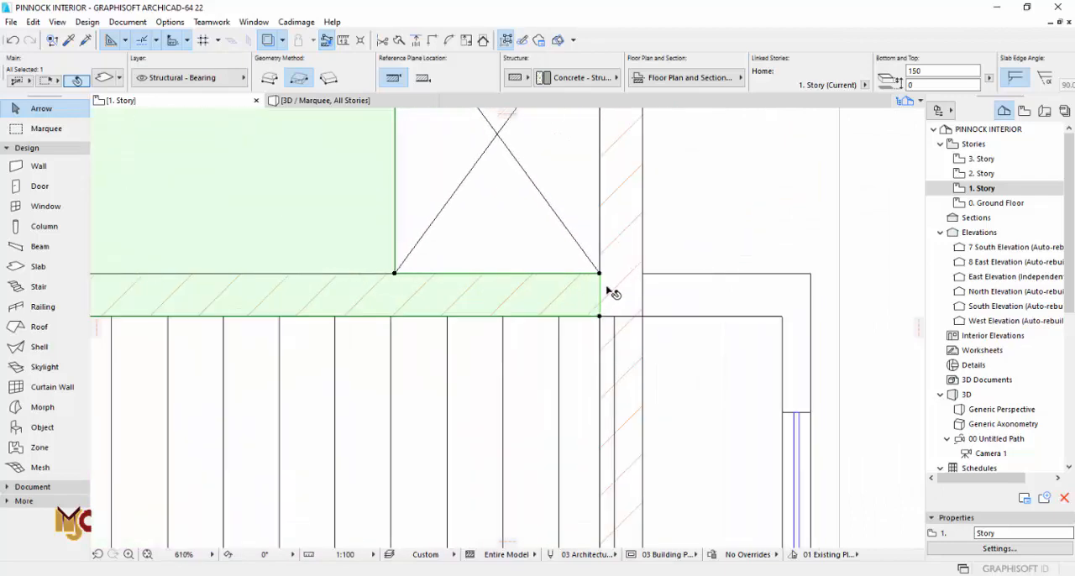
{"action": "left_click", "coordinate": [601, 294]}
{"action": "left_click", "coordinate": [643, 274]}
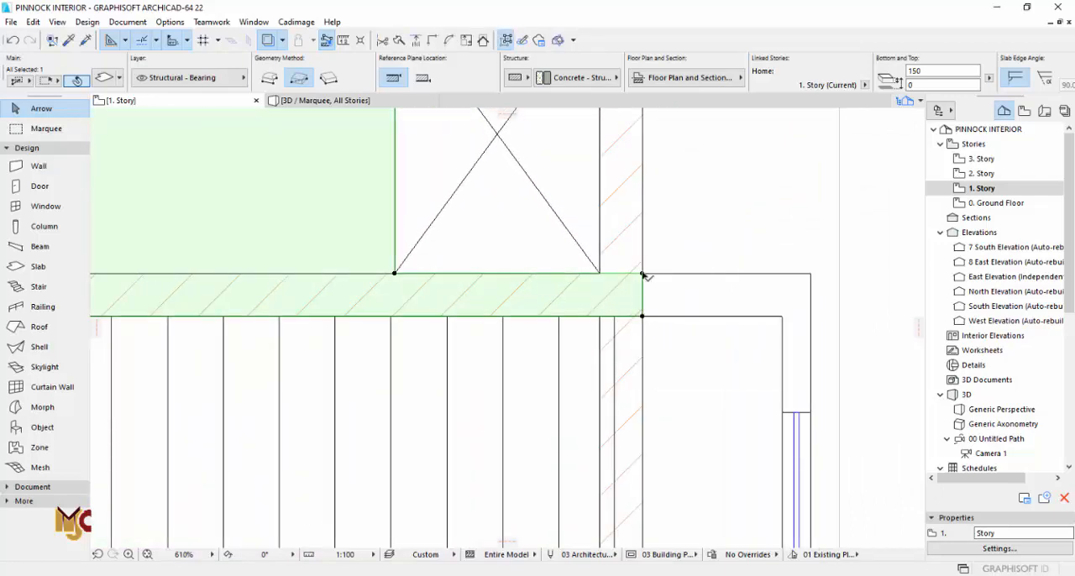
Step: Add a rectangle to the slab beneath the side wall beside the crossed shaft, up to the kitchenette wall's outer face
{"action": "left_click", "coordinate": [642, 273]}
{"action": "left_click", "coordinate": [121, 143]}
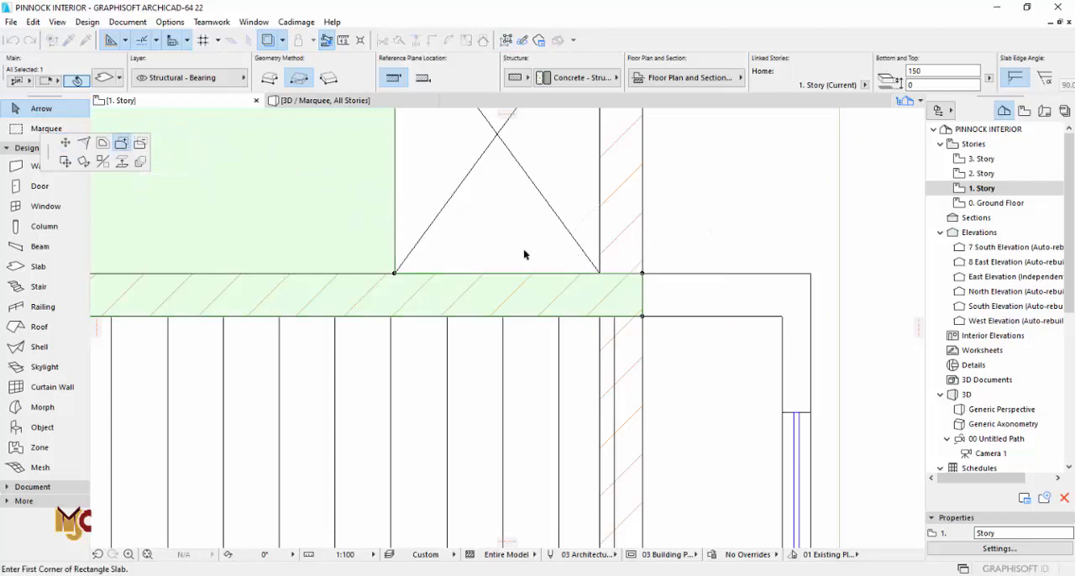
{"action": "left_click", "coordinate": [643, 274]}
{"action": "scroll", "coordinate": [632, 168], "scroll_direction": "down", "scroll_amount": 2}
{"action": "scroll", "coordinate": [629, 149], "scroll_direction": "up", "scroll_amount": 2}
{"action": "left_click", "coordinate": [626, 127]}
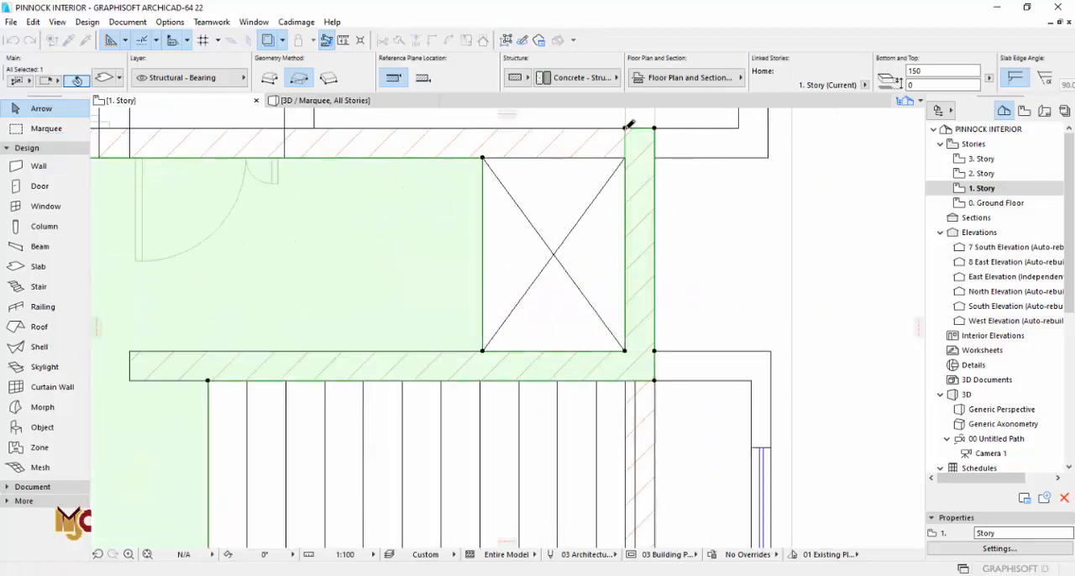
Step: Add a rectangle to the slab beneath the full wall between the kitchenette and the family lounge
{"action": "scroll", "coordinate": [672, 324], "scroll_direction": "down", "scroll_amount": 3}
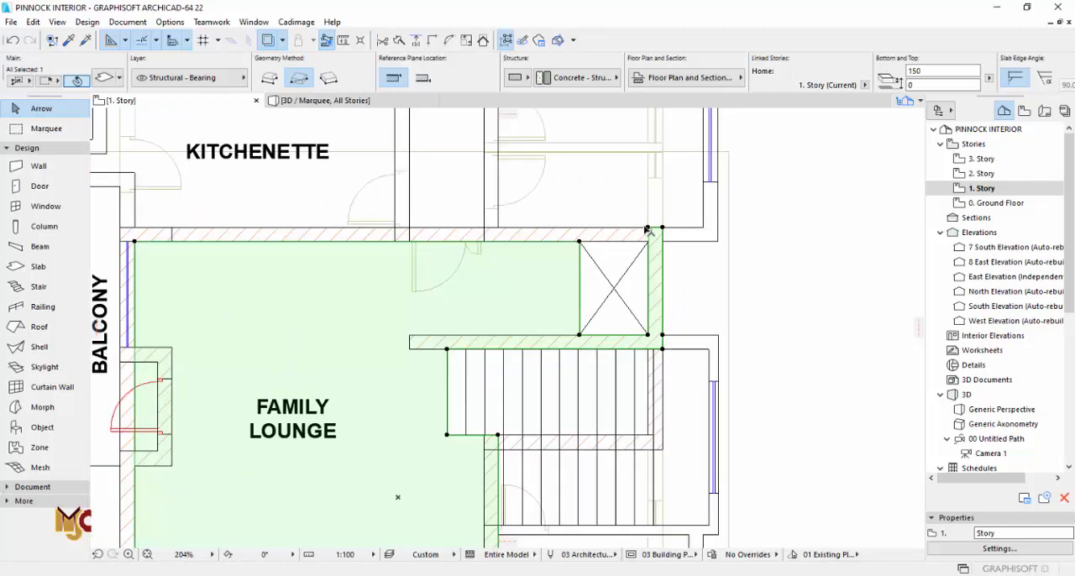
{"action": "left_click", "coordinate": [646, 230]}
{"action": "left_click", "coordinate": [648, 228]}
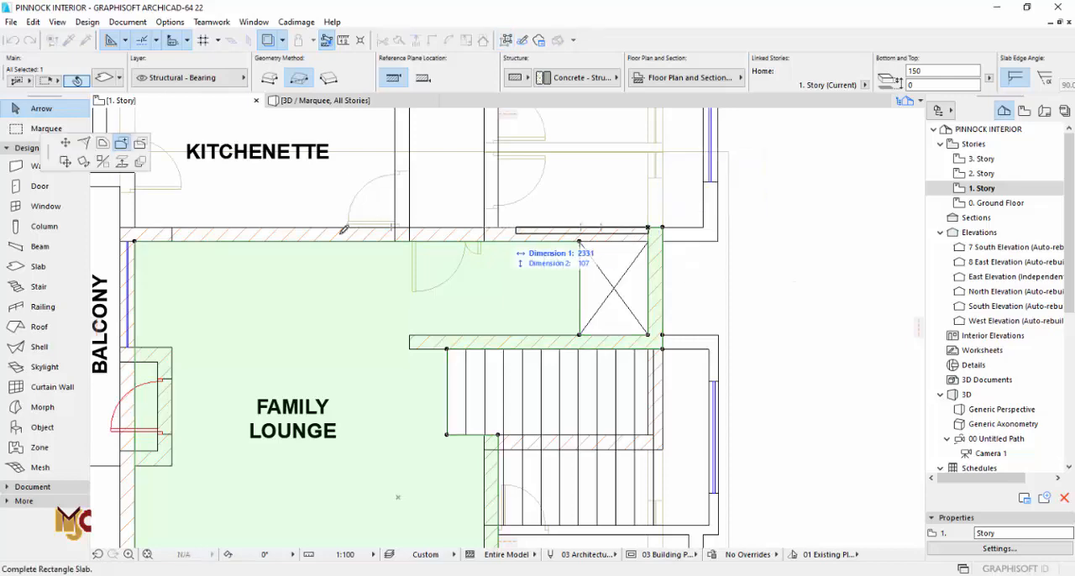
{"action": "left_click", "coordinate": [142, 234]}
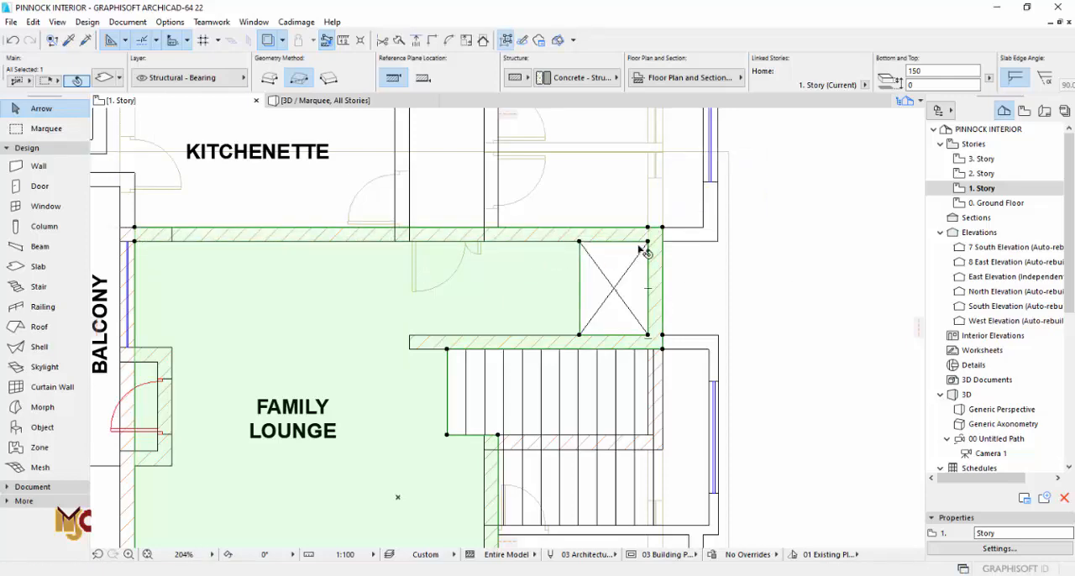
Step: Offset the slab edge along the balcony-side wall outward by 225 to the wall's outer face and check it in 3D
{"action": "scroll", "coordinate": [588, 278], "scroll_direction": "down", "scroll_amount": 3}
{"action": "scroll", "coordinate": [394, 344], "scroll_direction": "up", "scroll_amount": 5}
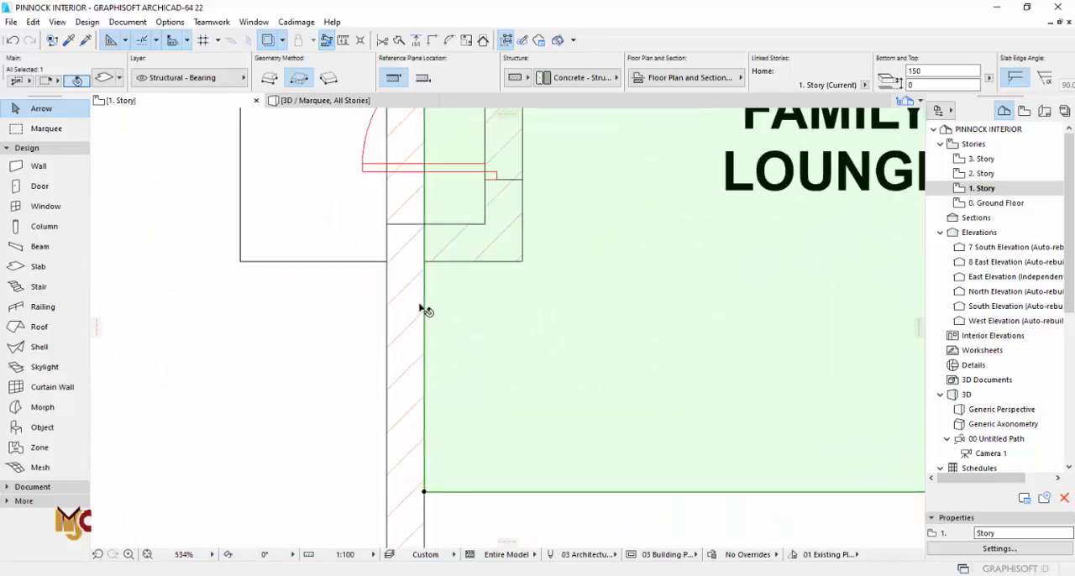
{"action": "scroll", "coordinate": [420, 308], "scroll_direction": "up", "scroll_amount": 1}
{"action": "left_click", "coordinate": [427, 215]}
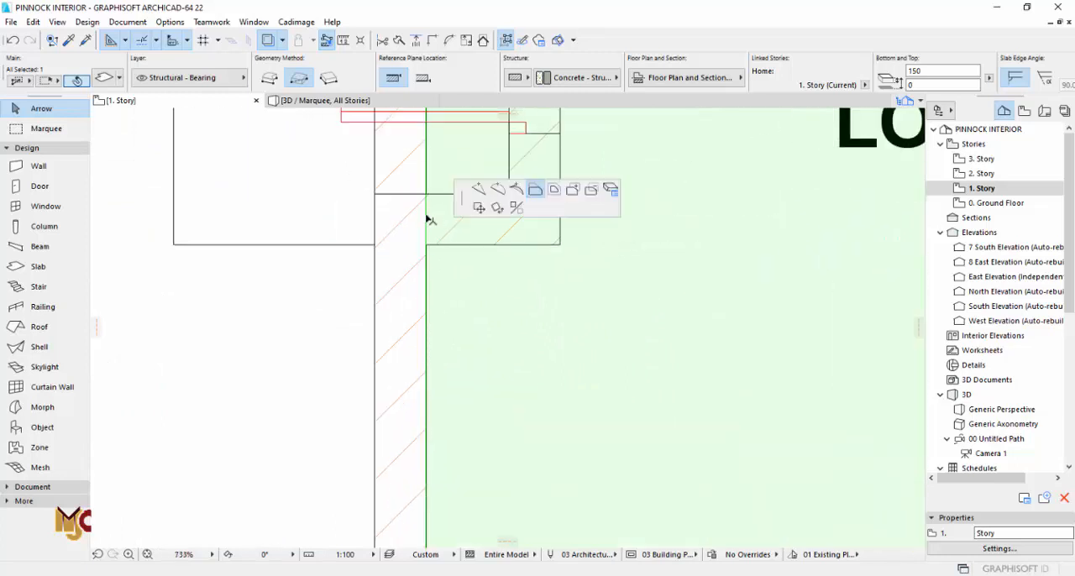
{"action": "left_click", "coordinate": [378, 193]}
{"action": "key", "text": "F3"}
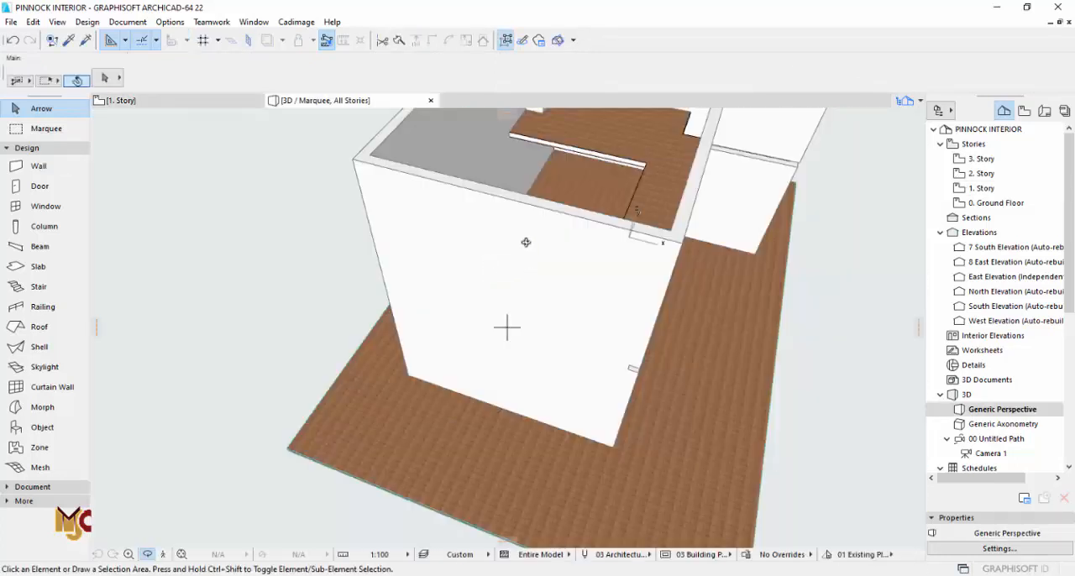
{"action": "middle_click_drag", "start_coordinate": [526, 242], "coordinate": [490, 221], "text": "shift"}
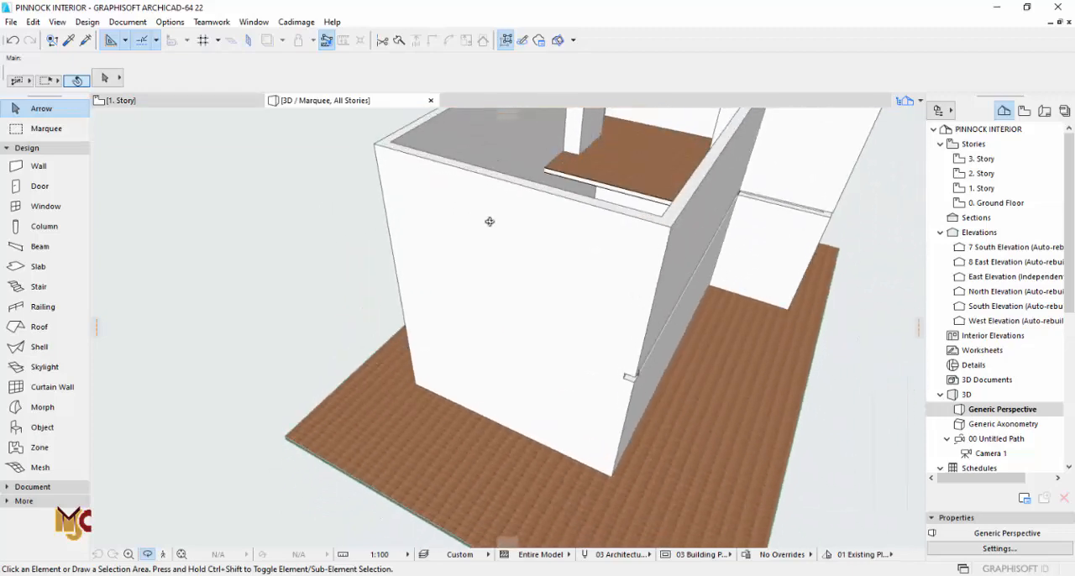
Step: Extend the slab's end edge at the far end of the corridor strip to the outer face of the end wall
{"action": "key", "text": "F2"}
{"action": "scroll", "coordinate": [463, 272], "scroll_direction": "down", "scroll_amount": 5}
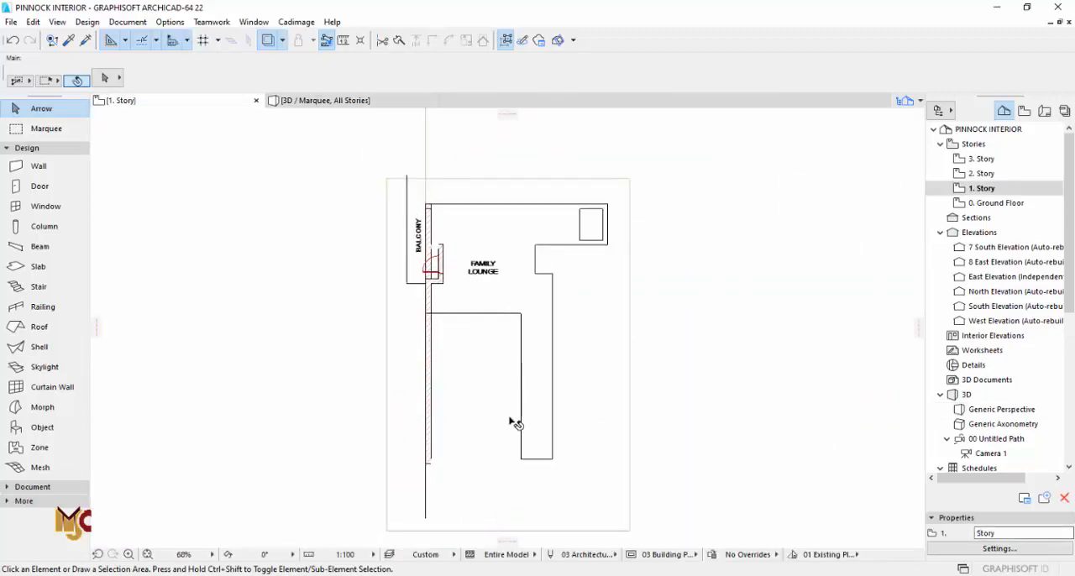
{"action": "left_click", "coordinate": [532, 433]}
{"action": "scroll", "coordinate": [538, 437], "scroll_direction": "up", "scroll_amount": 8}
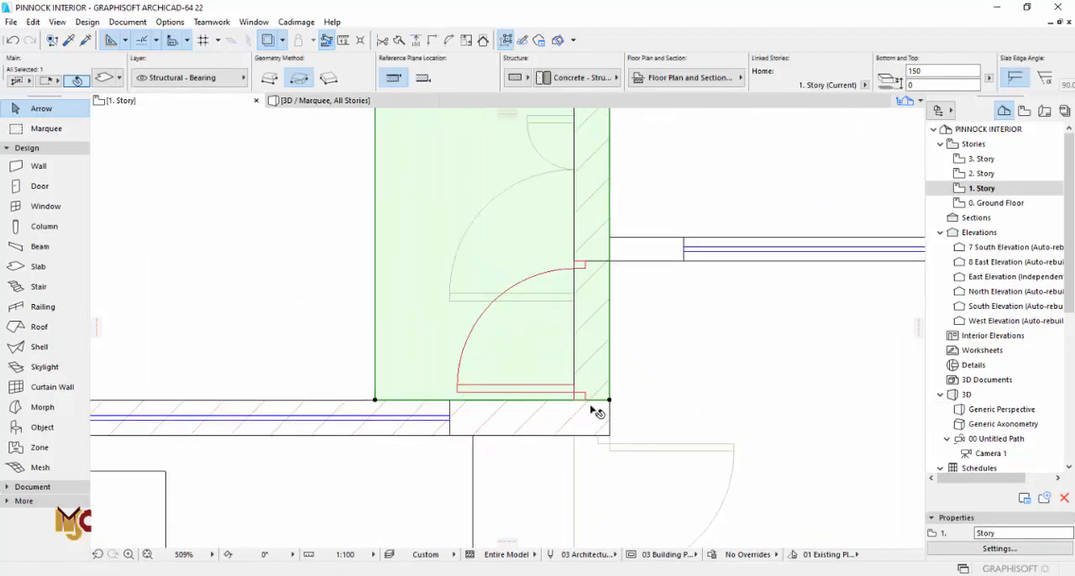
{"action": "left_click", "coordinate": [600, 402]}
{"action": "left_click", "coordinate": [609, 435]}
{"action": "key", "text": "Escape"}
Step: Examine the extended slab edges and their junctions with the walls in the 3D view
{"action": "key", "text": "F3"}
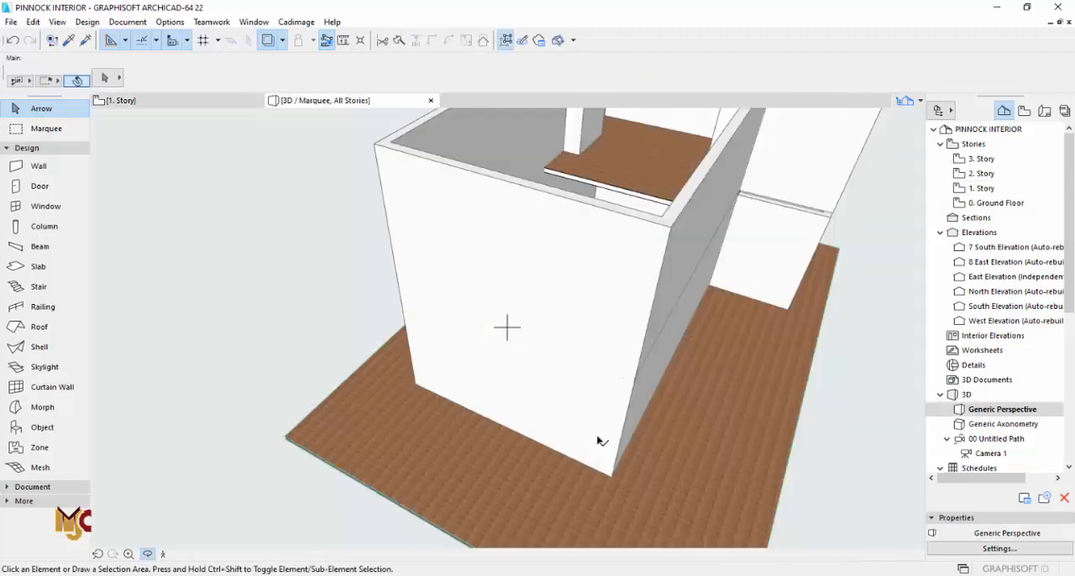
{"action": "middle_click_drag", "start_coordinate": [592, 364], "coordinate": [566, 182], "text": "shift"}
{"action": "middle_click_drag", "start_coordinate": [574, 246], "coordinate": [479, 307], "text": "shift"}
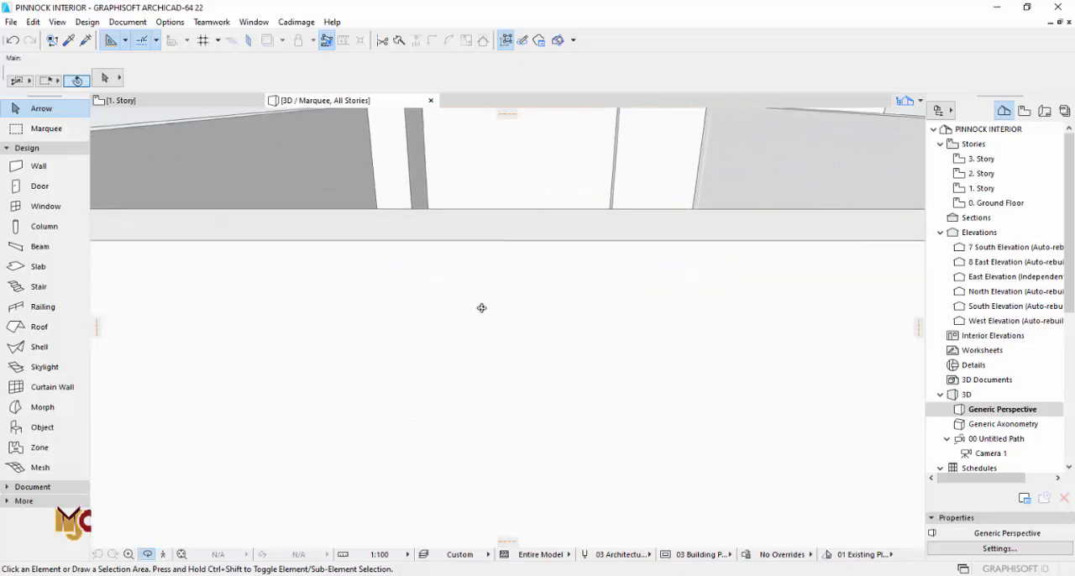
{"action": "scroll", "coordinate": [479, 307], "scroll_direction": "up", "scroll_amount": 3}
{"action": "middle_click_drag", "start_coordinate": [619, 446], "coordinate": [574, 420]}
{"action": "middle_click_drag", "start_coordinate": [517, 399], "coordinate": [626, 302], "text": "shift"}
{"action": "key", "text": "F2"}
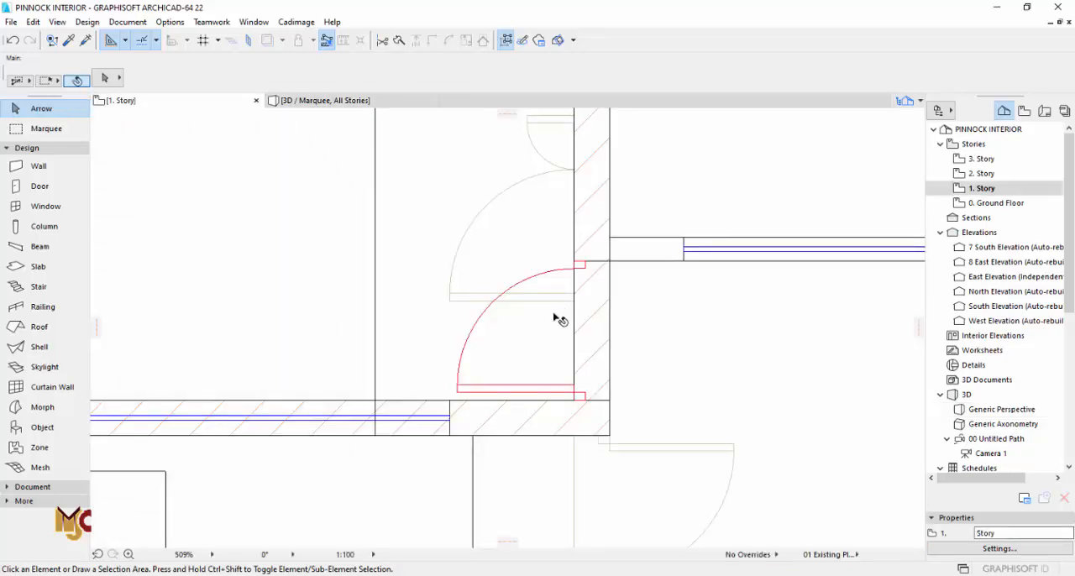
Step: Add a rectangle of about 2573 by 225 to the slab beneath the wall across the stairs
{"action": "scroll", "coordinate": [554, 320], "scroll_direction": "down", "scroll_amount": 6}
{"action": "middle_click_drag", "start_coordinate": [552, 377], "coordinate": [510, 431]}
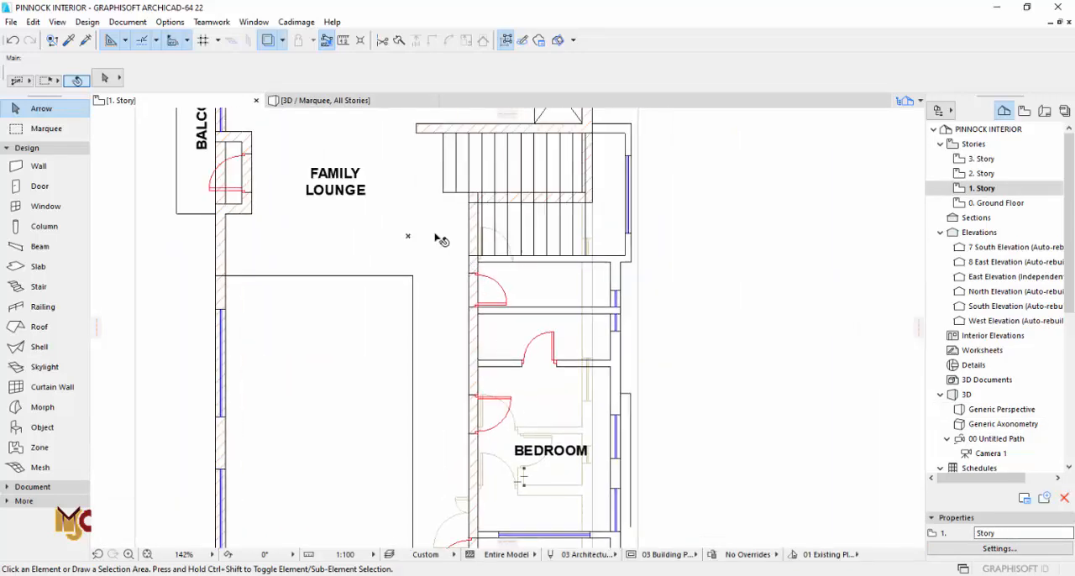
{"action": "left_click", "coordinate": [438, 240]}
{"action": "scroll", "coordinate": [457, 268], "scroll_direction": "up", "scroll_amount": 6}
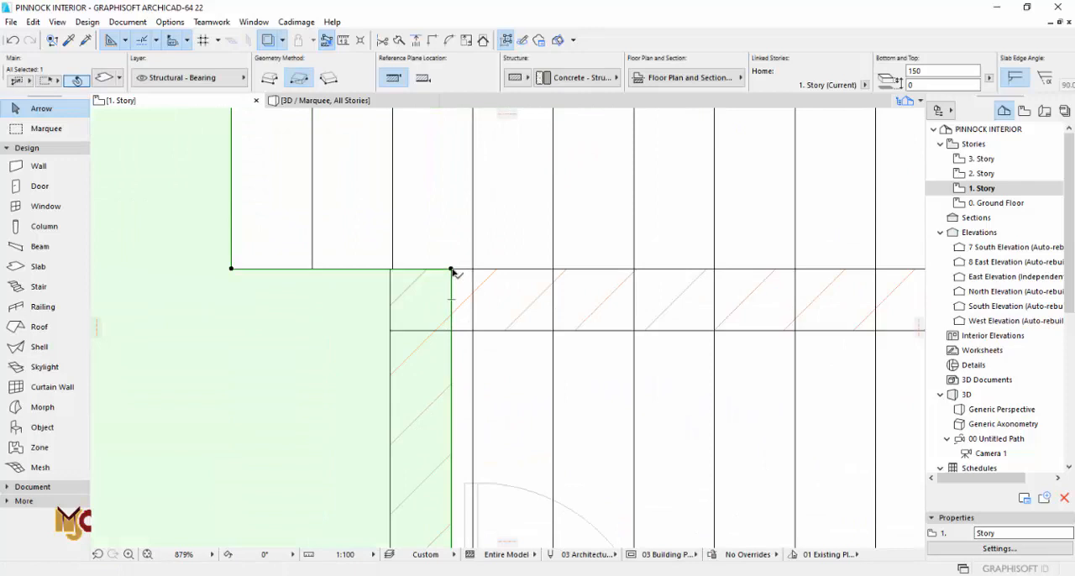
{"action": "left_click", "coordinate": [452, 270]}
{"action": "scroll", "coordinate": [449, 291], "scroll_direction": "down", "scroll_amount": 3}
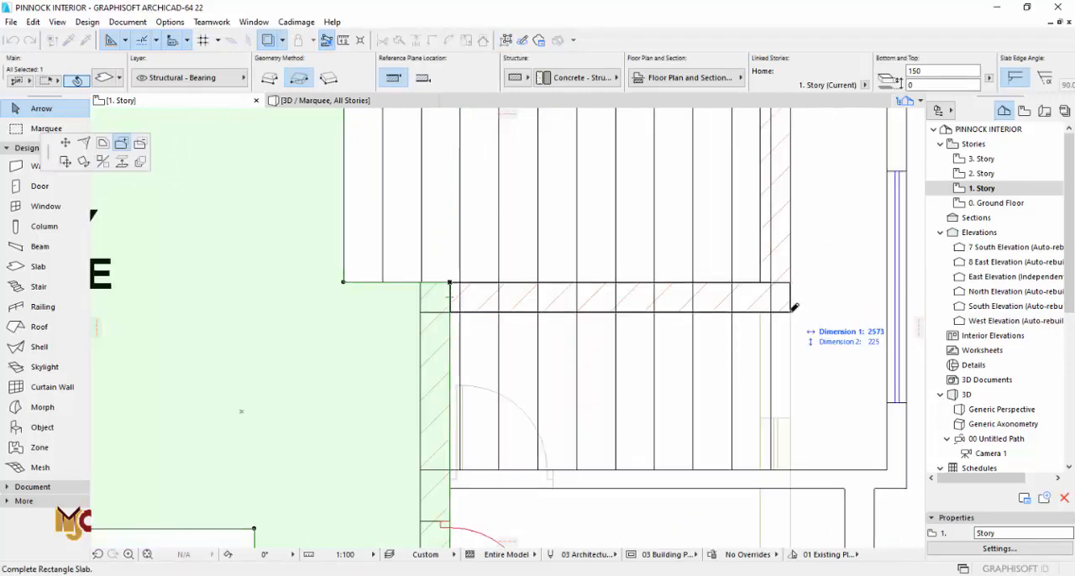
{"action": "left_click", "coordinate": [793, 308]}
{"action": "middle_click_drag", "start_coordinate": [794, 308], "coordinate": [636, 394]}
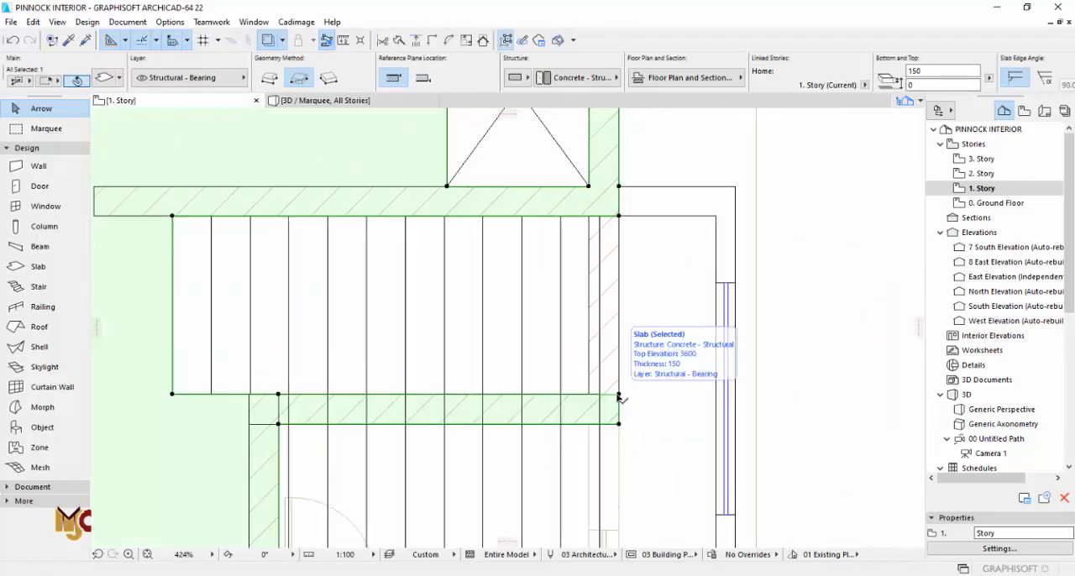
Step: Shorten the 1. Story outer side wall beside the stairs to end at the wall between the shaft and the stairs
{"action": "key", "text": "Escape"}
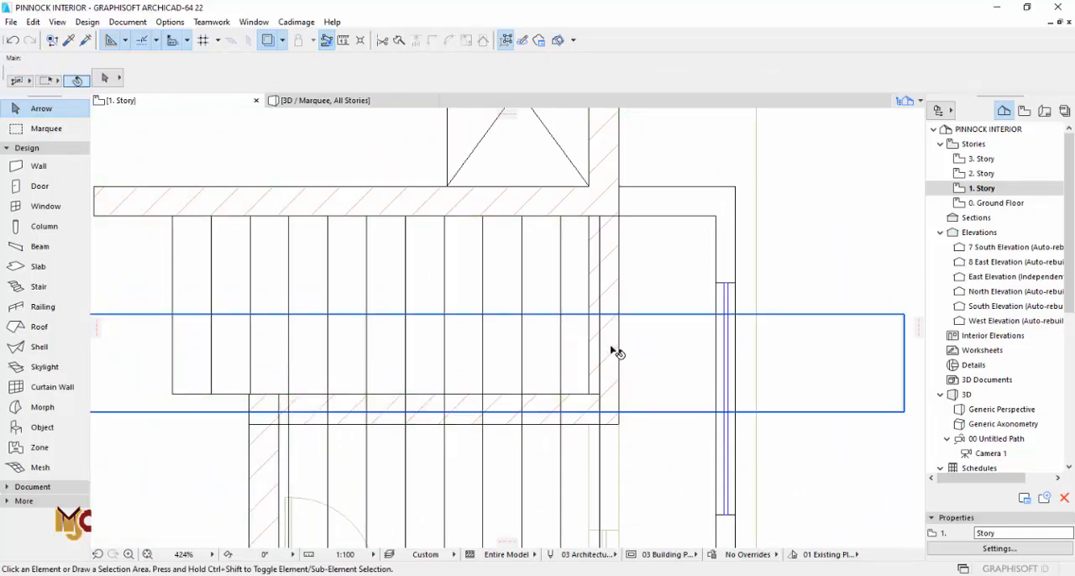
{"action": "left_click", "coordinate": [608, 302]}
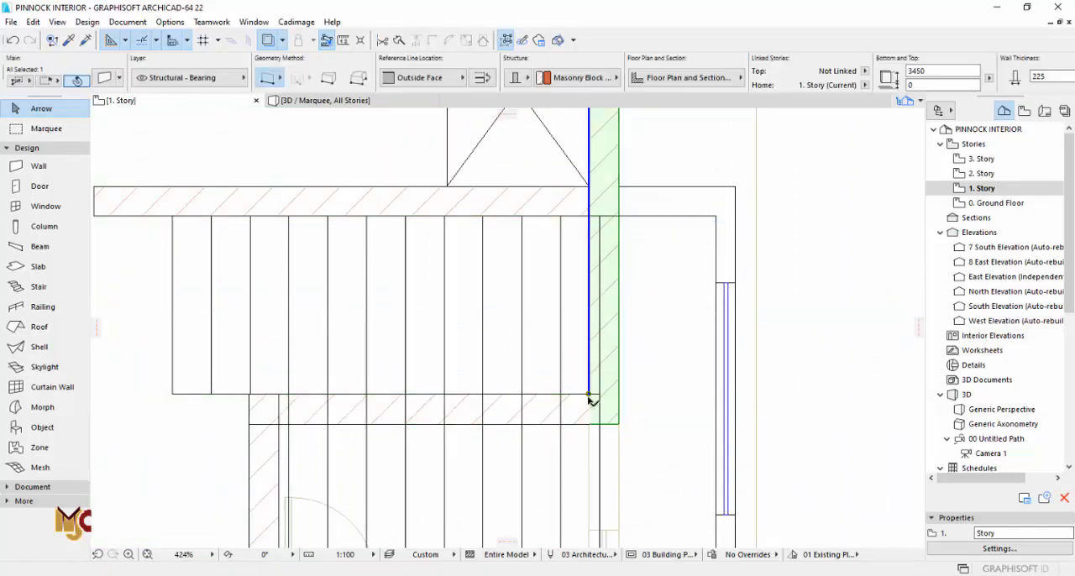
{"action": "left_click", "coordinate": [589, 390]}
{"action": "left_click", "coordinate": [591, 185]}
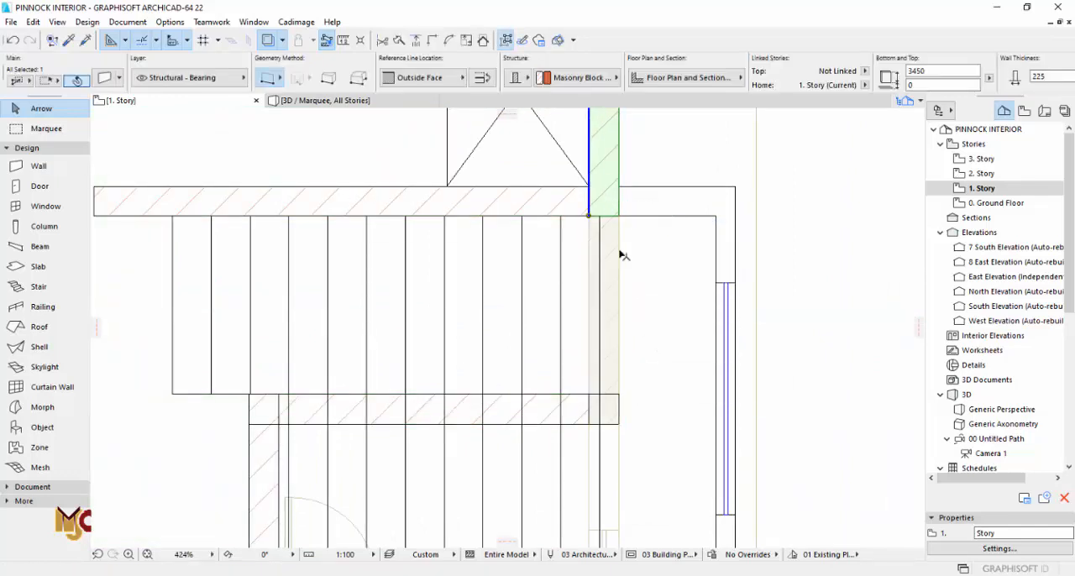
{"action": "left_click", "coordinate": [819, 248]}
Step: On the ground floor, transfer the 7050-high dining side wall's settings to the outer wall beside the shaft and stairwell
{"action": "double_click", "coordinate": [983, 204]}
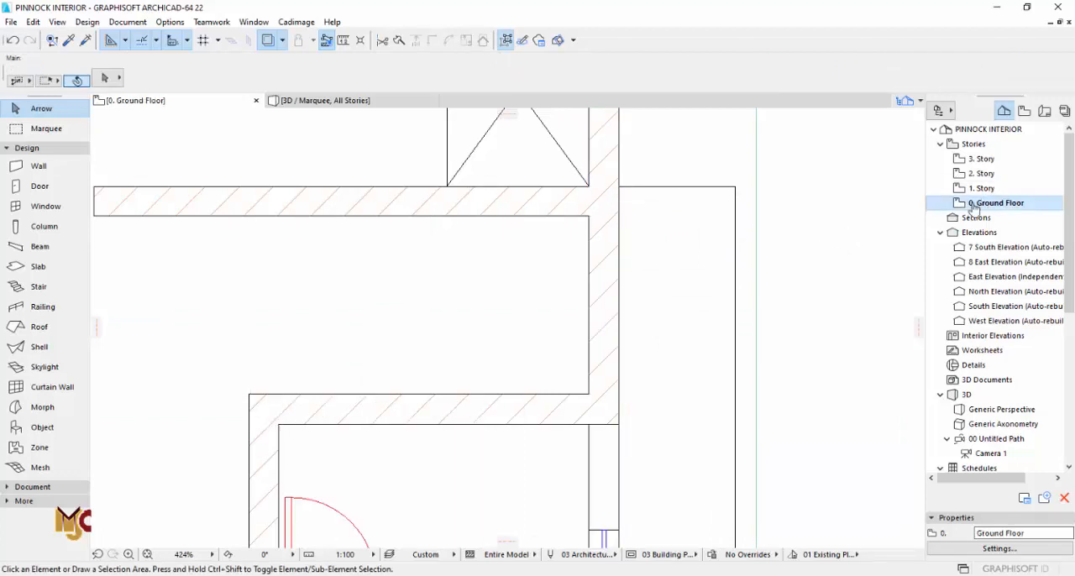
{"action": "left_click", "coordinate": [591, 354]}
{"action": "scroll", "coordinate": [564, 403], "scroll_direction": "down", "scroll_amount": 5}
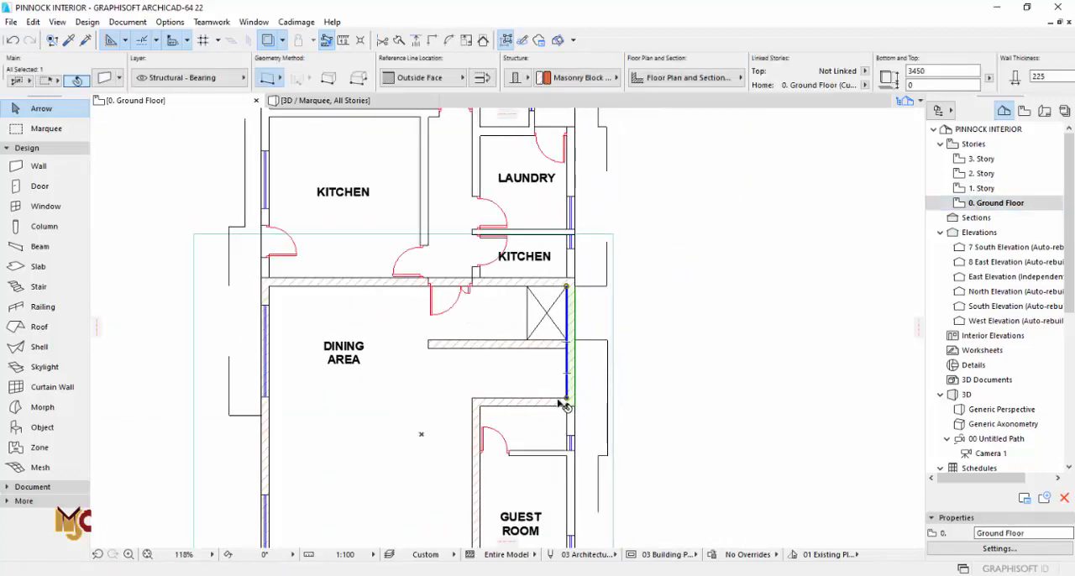
{"action": "key", "text": "Escape"}
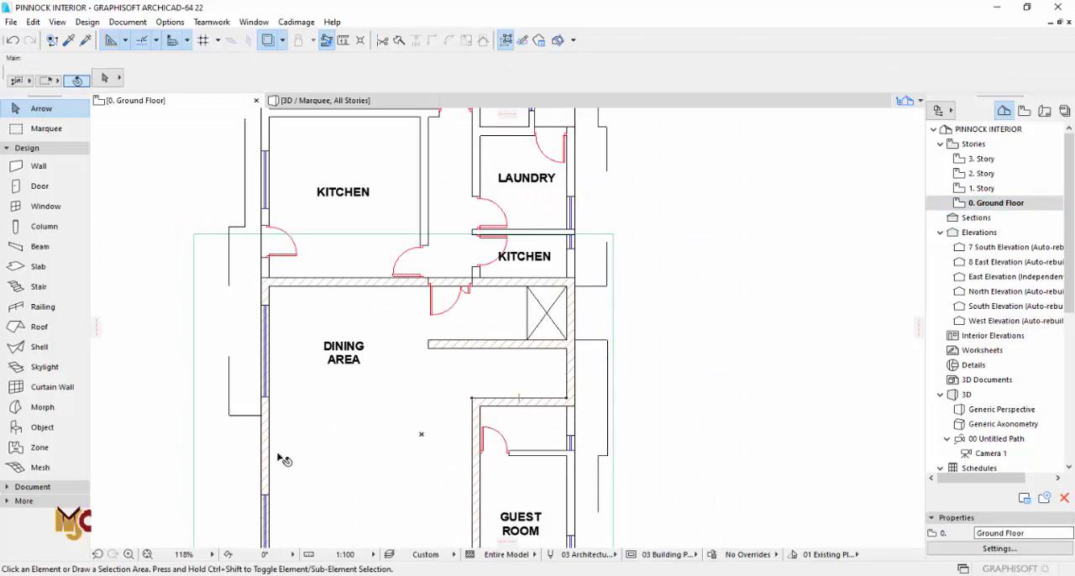
{"action": "scroll", "coordinate": [271, 476], "scroll_direction": "up", "scroll_amount": 4}
{"action": "left_click", "coordinate": [263, 454], "text": "alt"}
{"action": "scroll", "coordinate": [269, 454], "scroll_direction": "down", "scroll_amount": 2}
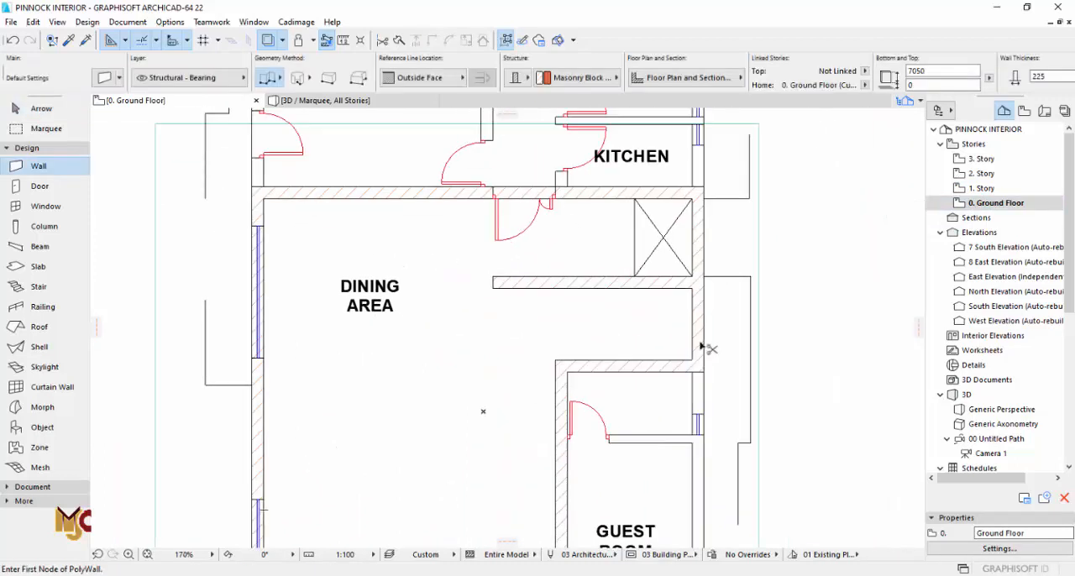
{"action": "key", "text": "Escape"}
Step: Examine the walls around the shaft and stairs on the 1. Story plan and in the 3D view
{"action": "double_click", "coordinate": [981, 189]}
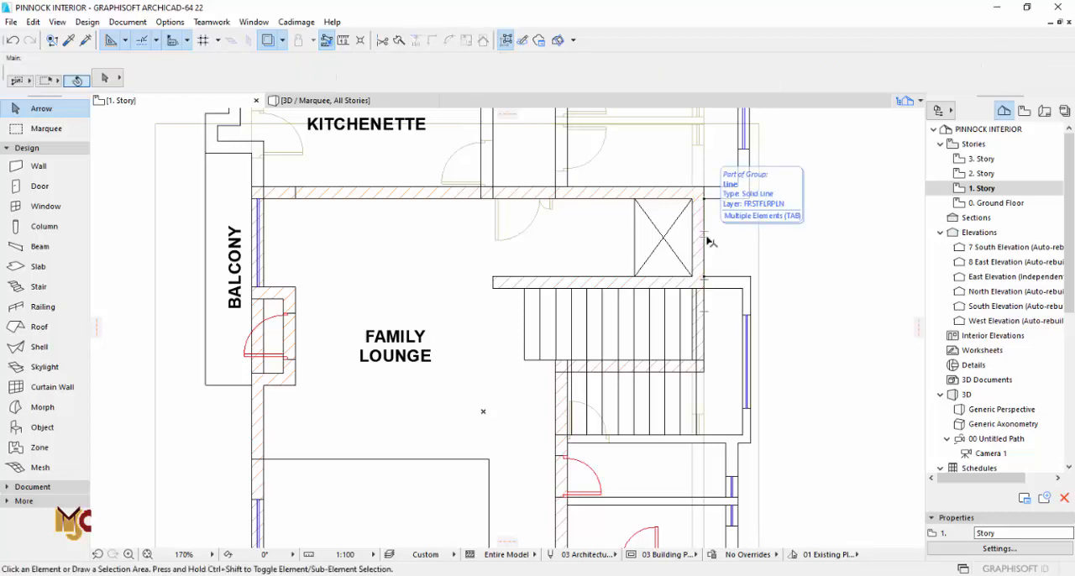
{"action": "key", "text": "F3"}
{"action": "middle_click_drag", "start_coordinate": [565, 293], "coordinate": [487, 321], "text": "shift"}
{"action": "key", "text": "F2"}
{"action": "scroll", "coordinate": [680, 250], "scroll_direction": "down", "scroll_amount": 3}
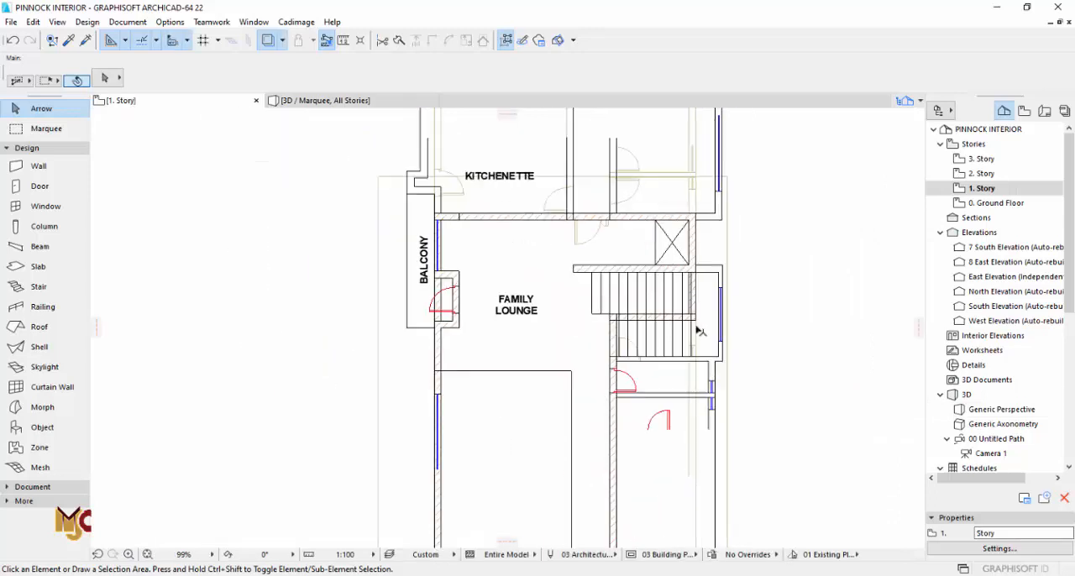
{"action": "middle_click_drag", "start_coordinate": [696, 362], "coordinate": [692, 273]}
Step: On the ground floor plan, set the default window type to Window 22 from the Basic Windows 22 library for the main lounge wall
{"action": "double_click", "coordinate": [987, 206]}
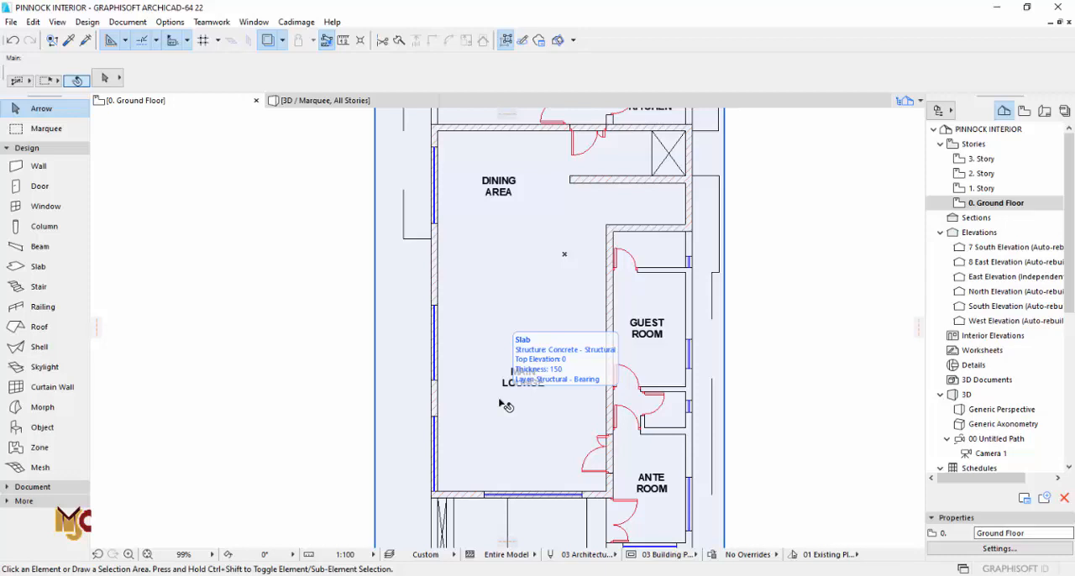
{"action": "left_click", "coordinate": [46, 205]}
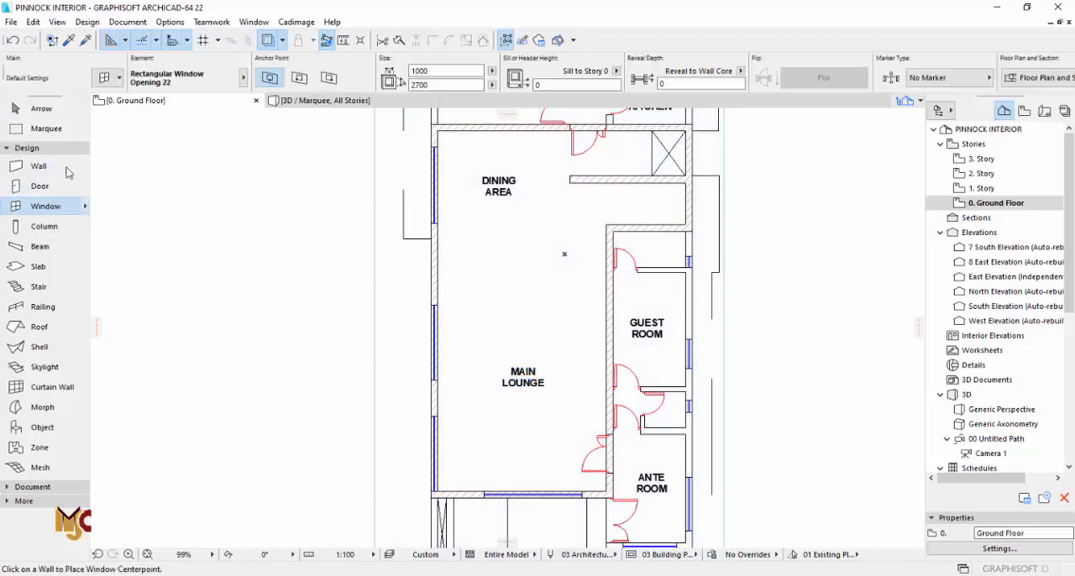
{"action": "left_click", "coordinate": [104, 79]}
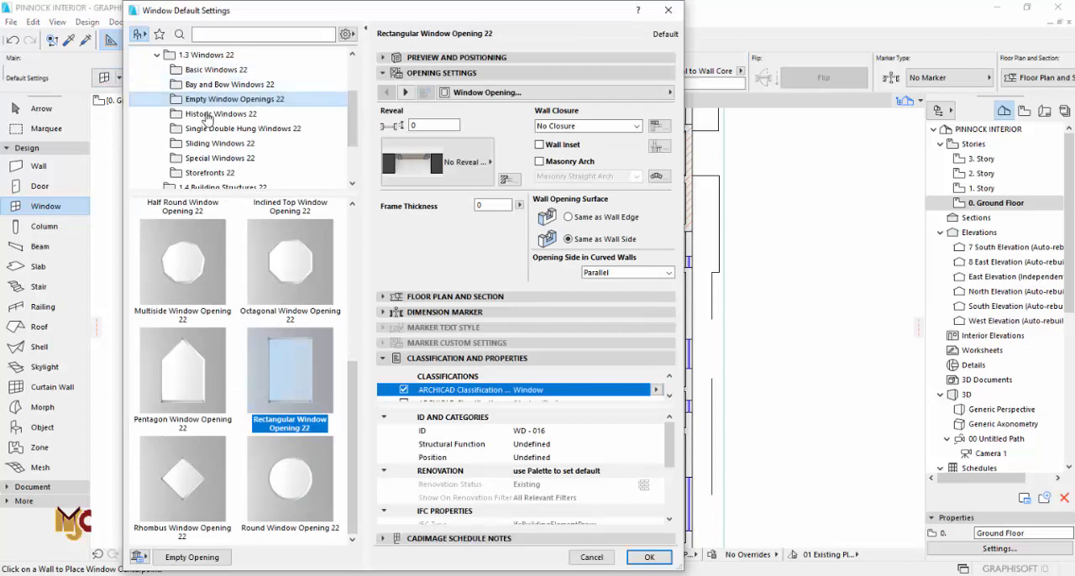
{"action": "left_click", "coordinate": [216, 70]}
{"action": "scroll", "coordinate": [305, 332], "scroll_direction": "down", "scroll_amount": 3}
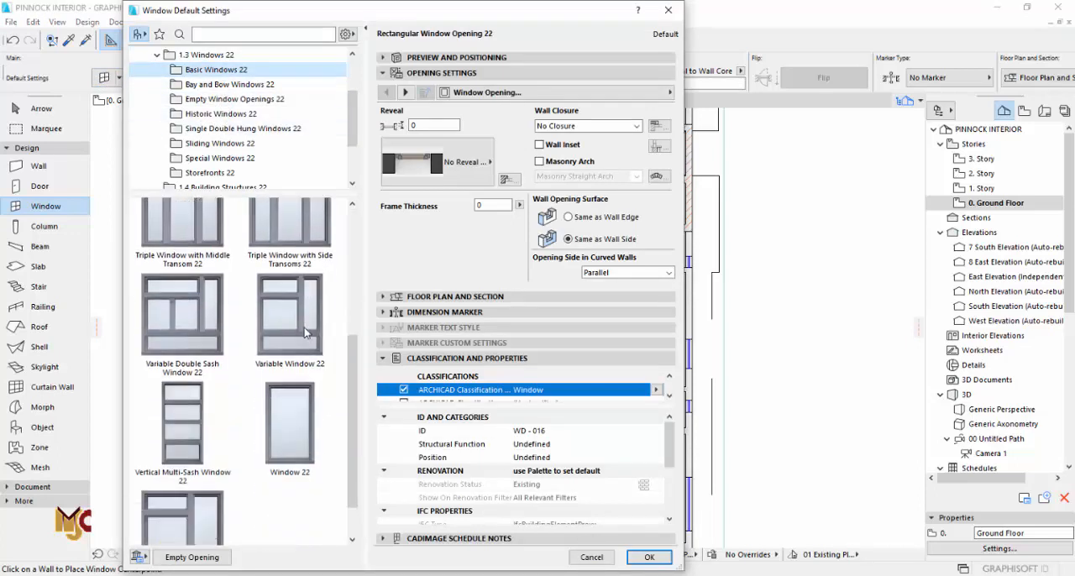
{"action": "scroll", "coordinate": [305, 333], "scroll_direction": "down", "scroll_amount": 1}
{"action": "left_click", "coordinate": [291, 362]}
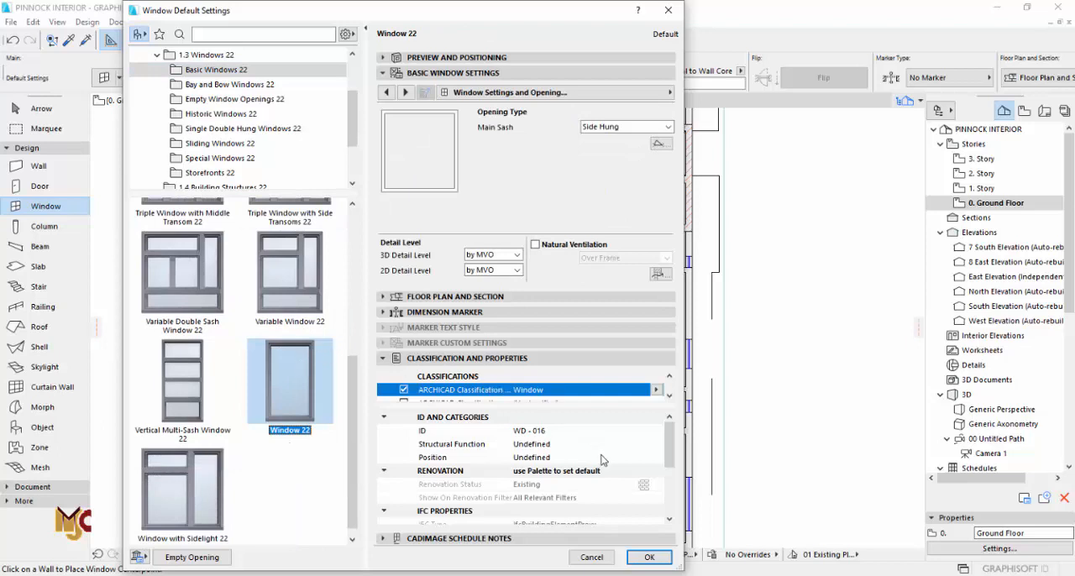
{"action": "left_click", "coordinate": [647, 557]}
{"action": "scroll", "coordinate": [427, 359], "scroll_direction": "up", "scroll_amount": 5}
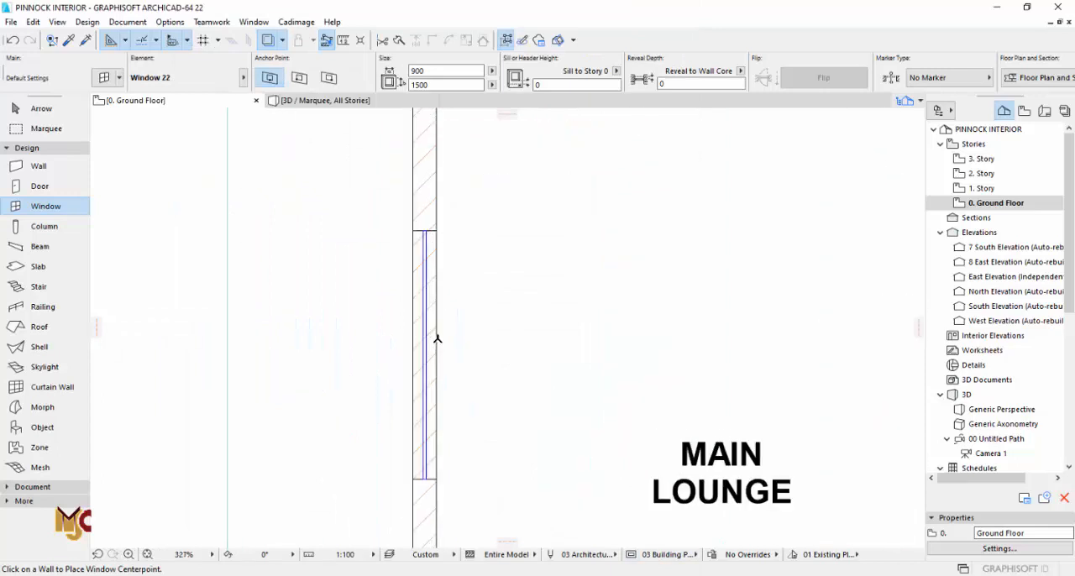
Step: Place a window in the main lounge outer wall, set its reveal depth to 75, and stretch both ends to the drawn opening, 2446 wide
{"action": "left_click", "coordinate": [435, 296]}
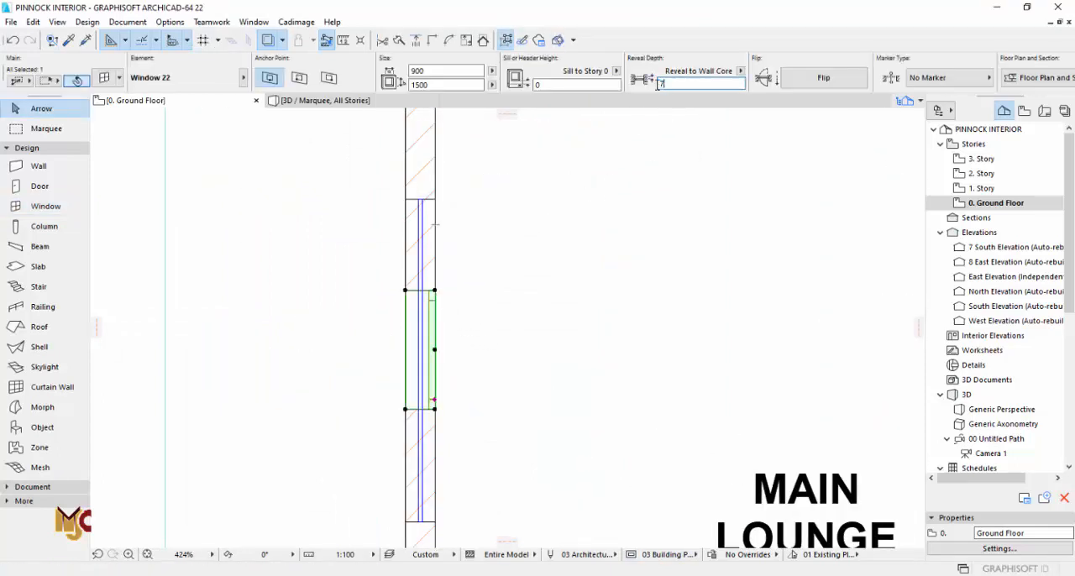
{"action": "left_click", "coordinate": [613, 87]}
{"action": "left_click_drag", "start_coordinate": [435, 292], "coordinate": [434, 199]}
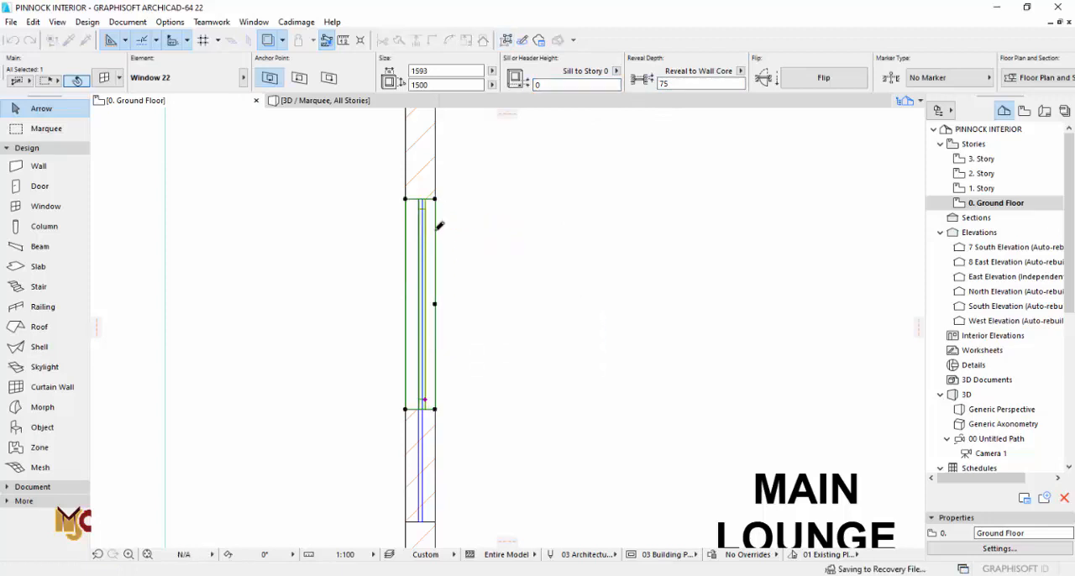
{"action": "left_click", "coordinate": [434, 410]}
{"action": "left_click", "coordinate": [443, 514]}
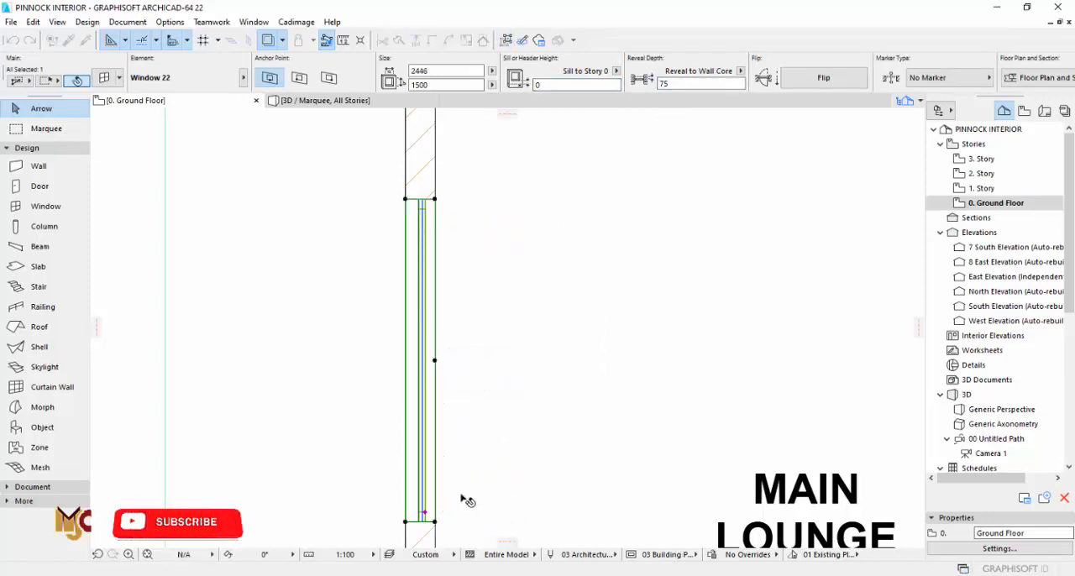
{"action": "left_click", "coordinate": [467, 492]}
Step: In the 3D view, change the new lounge window's main sash opening type to Fixed Glass
{"action": "key", "text": "F3"}
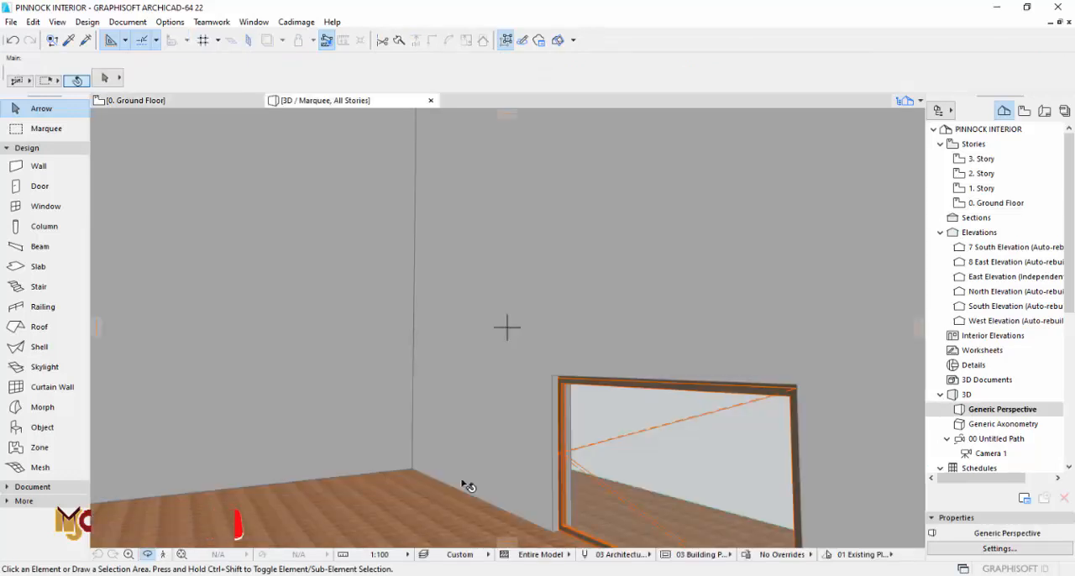
{"action": "middle_click_drag", "start_coordinate": [491, 441], "coordinate": [384, 397], "text": "shift"}
{"action": "left_click", "coordinate": [393, 410]}
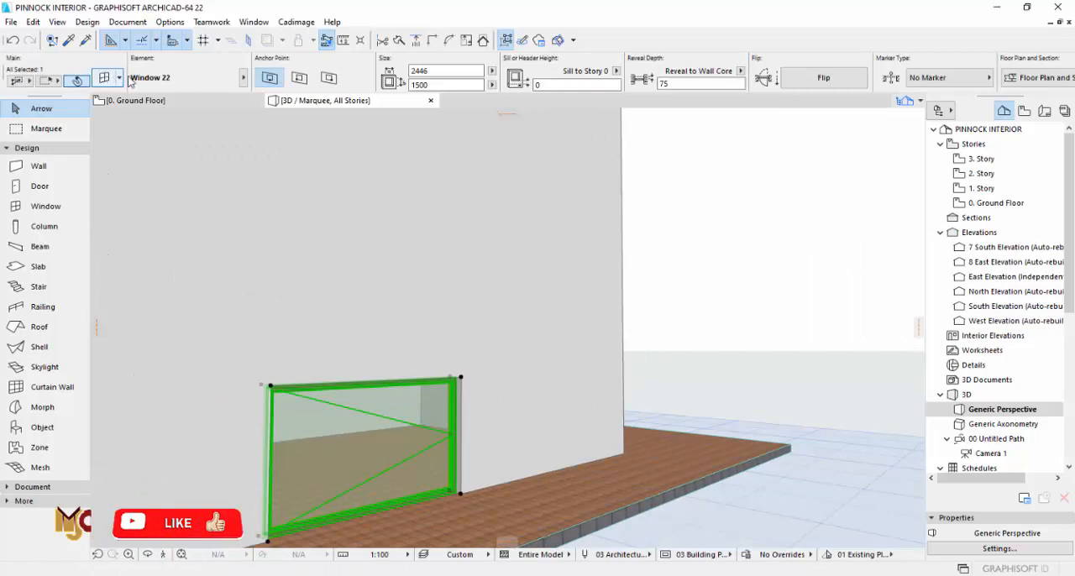
{"action": "key", "text": "ctrl+t"}
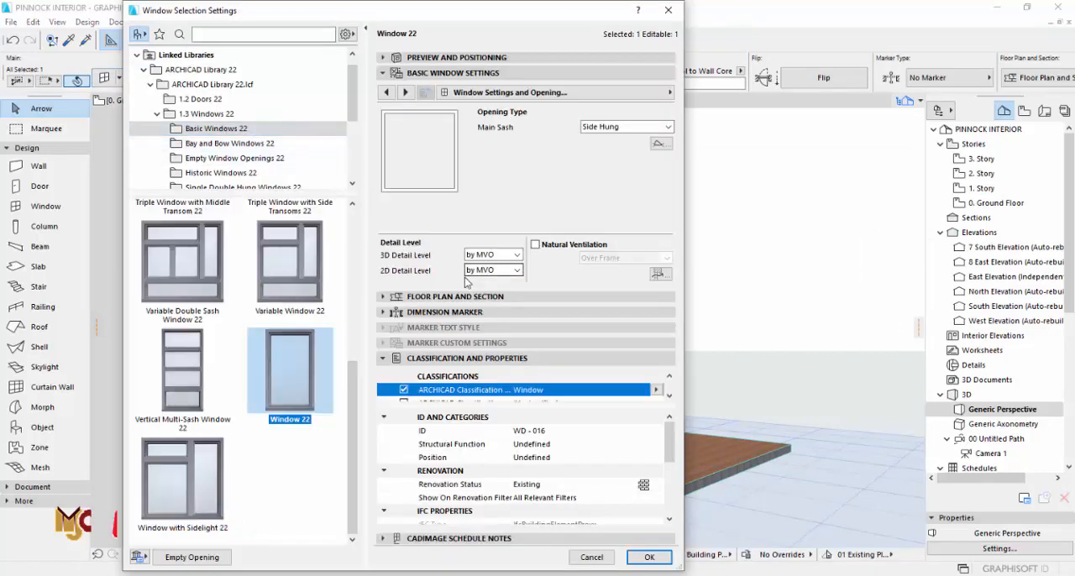
{"action": "left_click", "coordinate": [592, 128]}
{"action": "left_click", "coordinate": [595, 198]}
{"action": "left_click", "coordinate": [649, 557]}
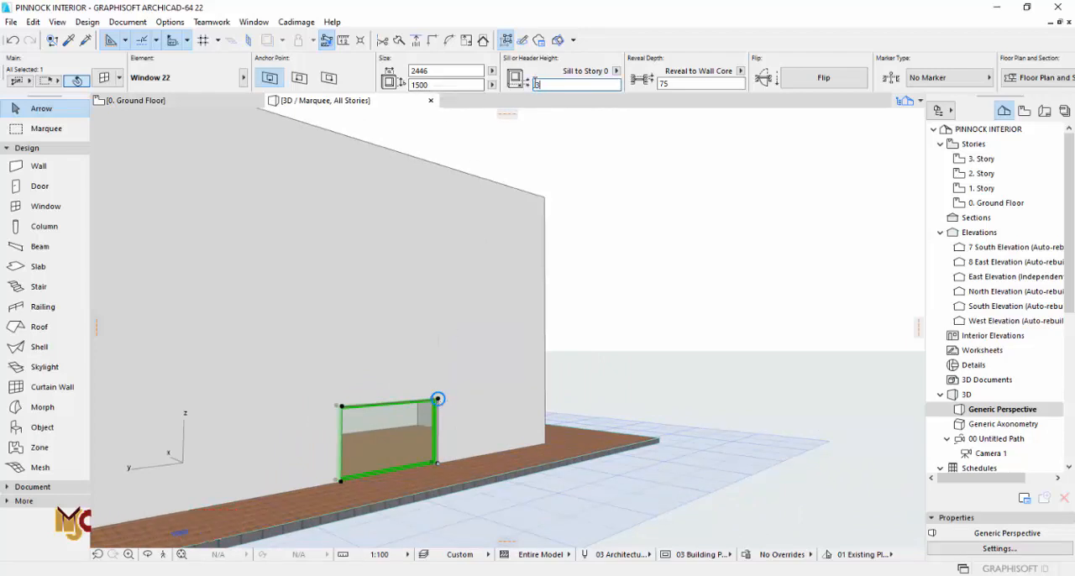
Step: Set the lounge window's sill height to 300 and its height to 6000
{"action": "key", "text": "Return"}
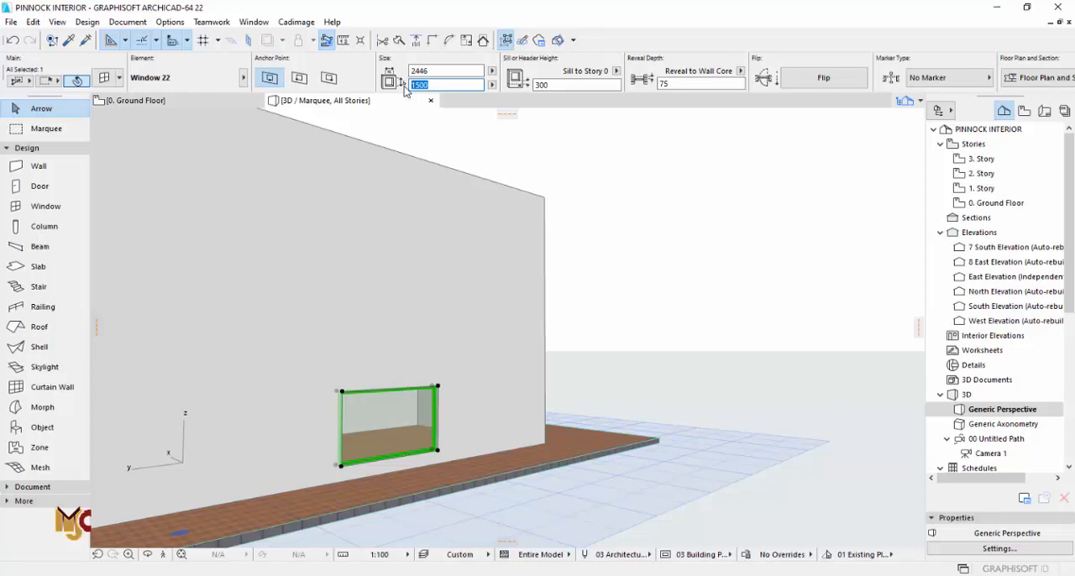
{"action": "left_click", "coordinate": [434, 70]}
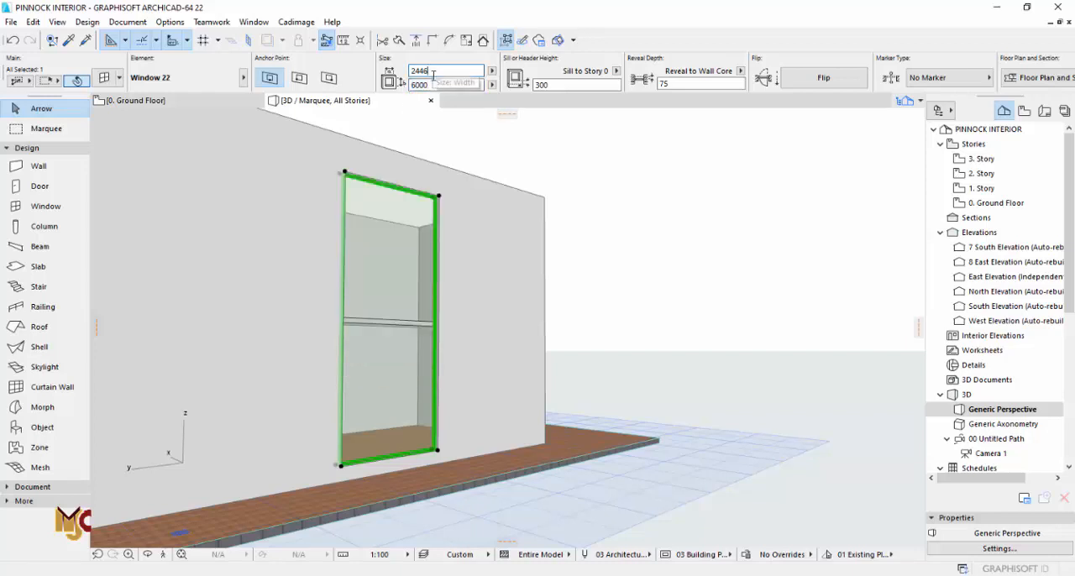
{"action": "key", "text": "Escape"}
Step: Change the lounge window's sash type to H-V Grid
{"action": "middle_click_drag", "start_coordinate": [398, 284], "coordinate": [482, 285], "text": "shift"}
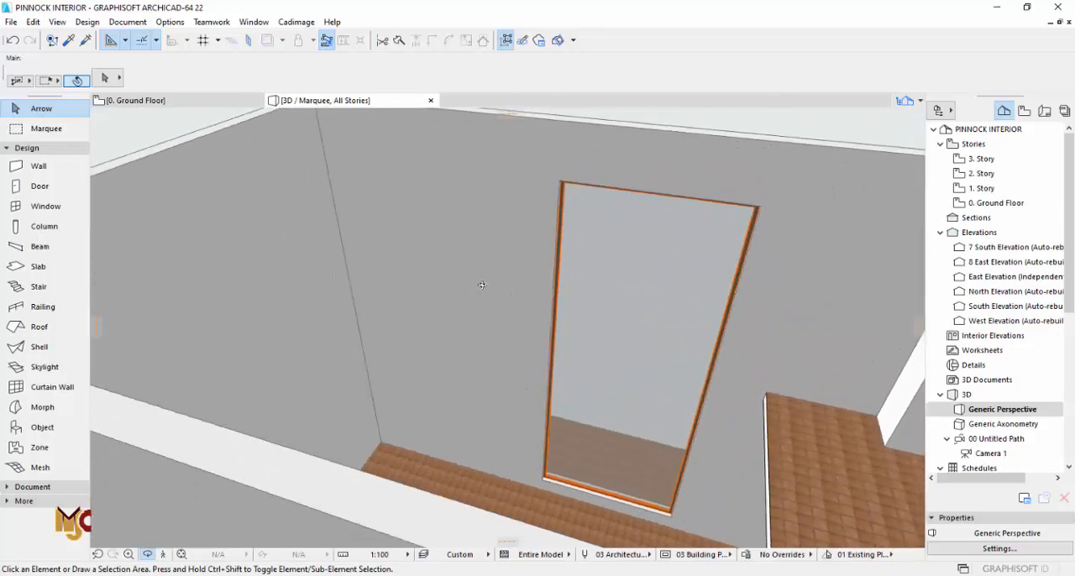
{"action": "left_click", "coordinate": [662, 302]}
{"action": "left_click", "coordinate": [104, 78]}
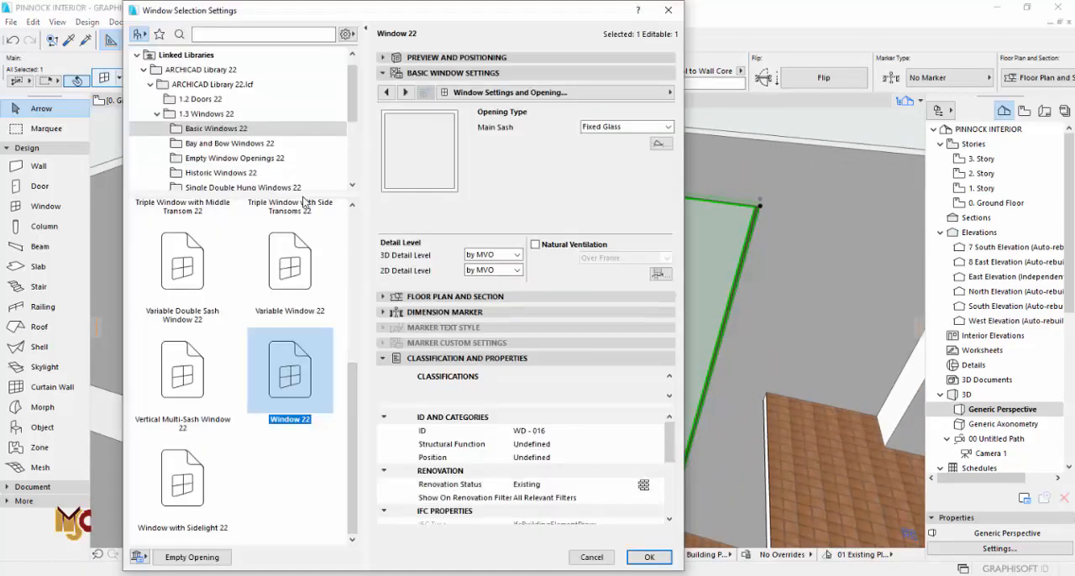
{"action": "left_click", "coordinate": [407, 92]}
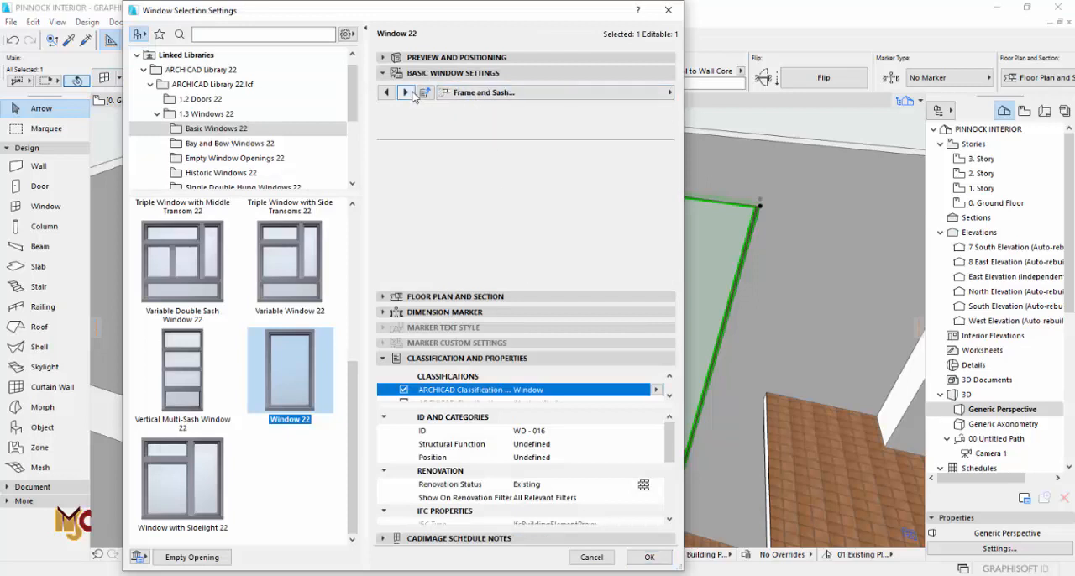
{"action": "left_click", "coordinate": [407, 93]}
{"action": "left_click", "coordinate": [406, 92]}
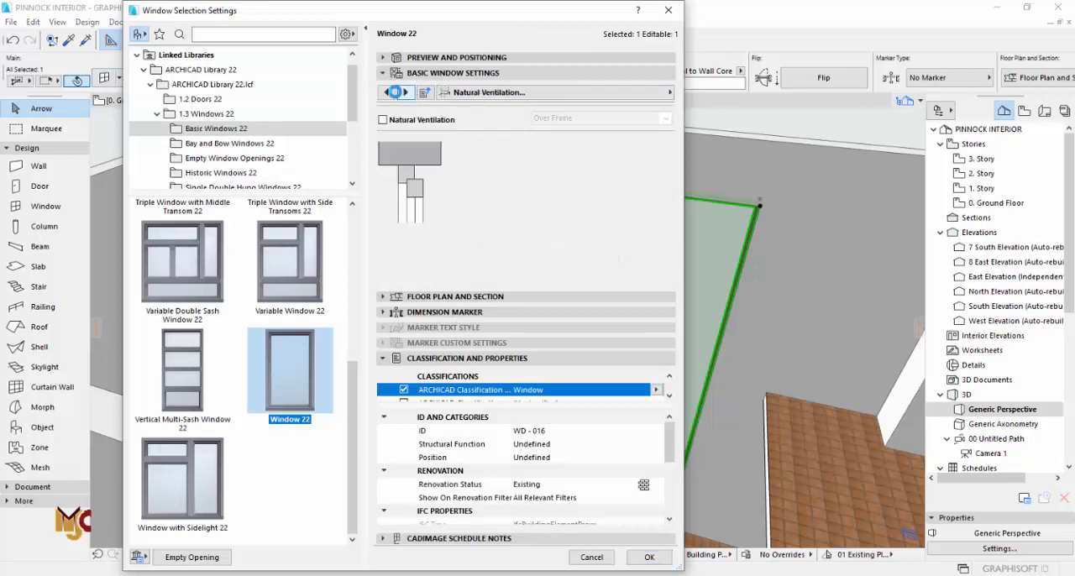
{"action": "left_click", "coordinate": [496, 166]}
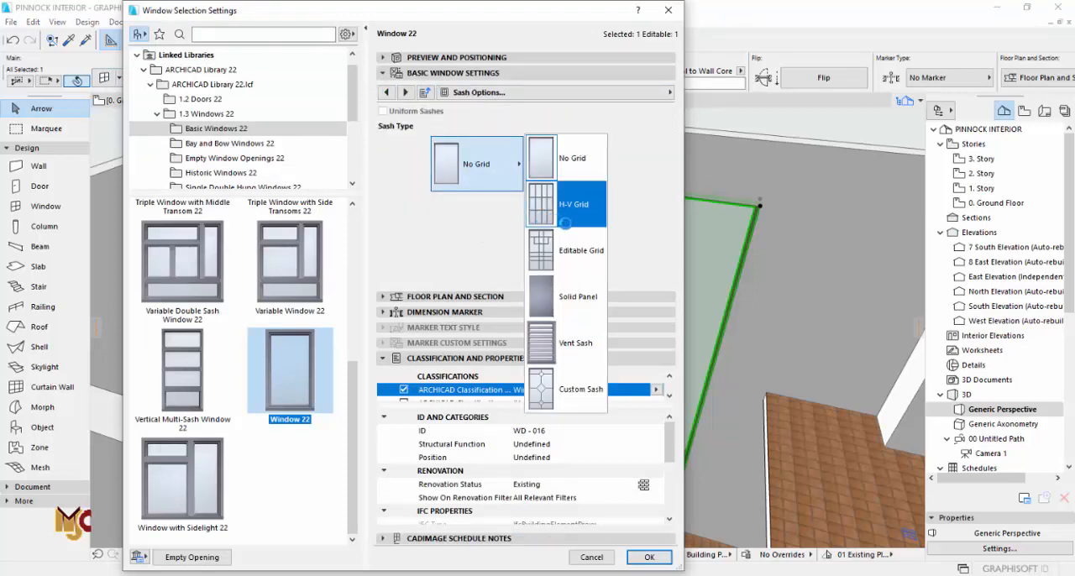
{"action": "left_click", "coordinate": [565, 220]}
Step: Set the lounge window's grid to 3 panes vertically and 2 horizontally, checking the division in the preview
{"action": "left_click", "coordinate": [593, 57]}
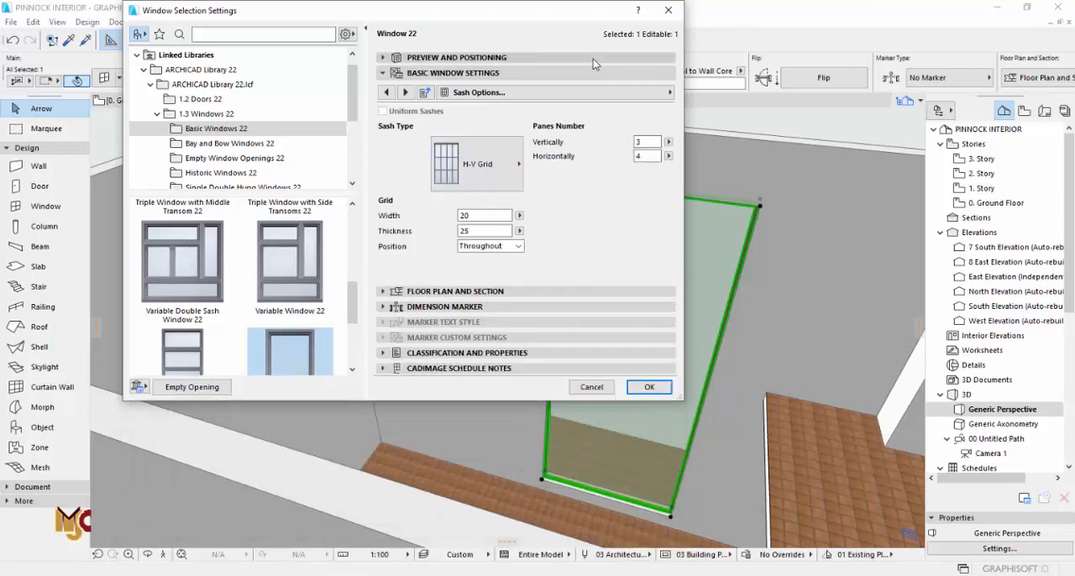
{"action": "left_click", "coordinate": [530, 96]}
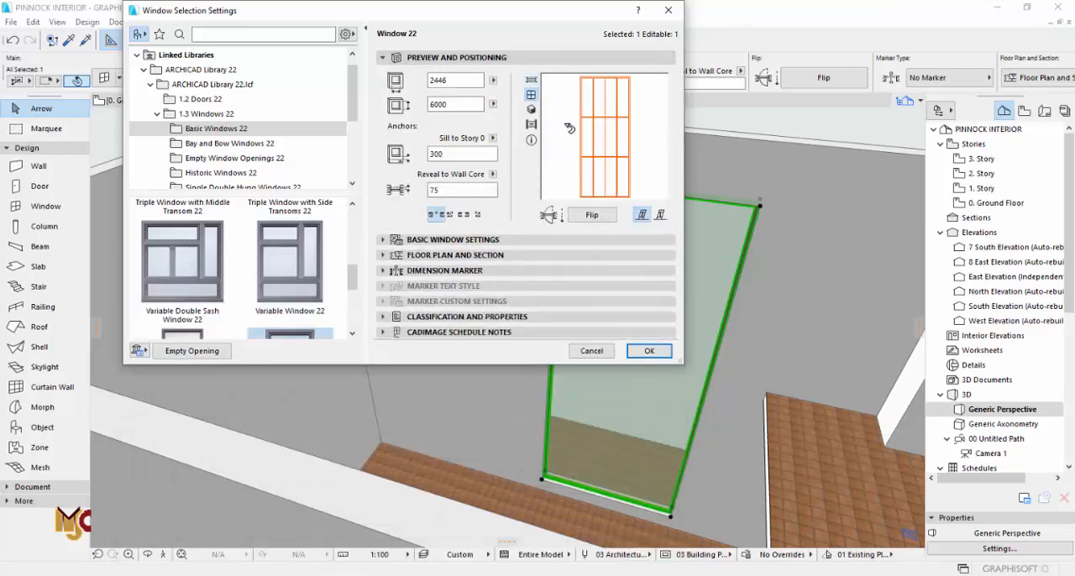
{"action": "left_click", "coordinate": [544, 240]}
{"action": "left_click", "coordinate": [636, 142]}
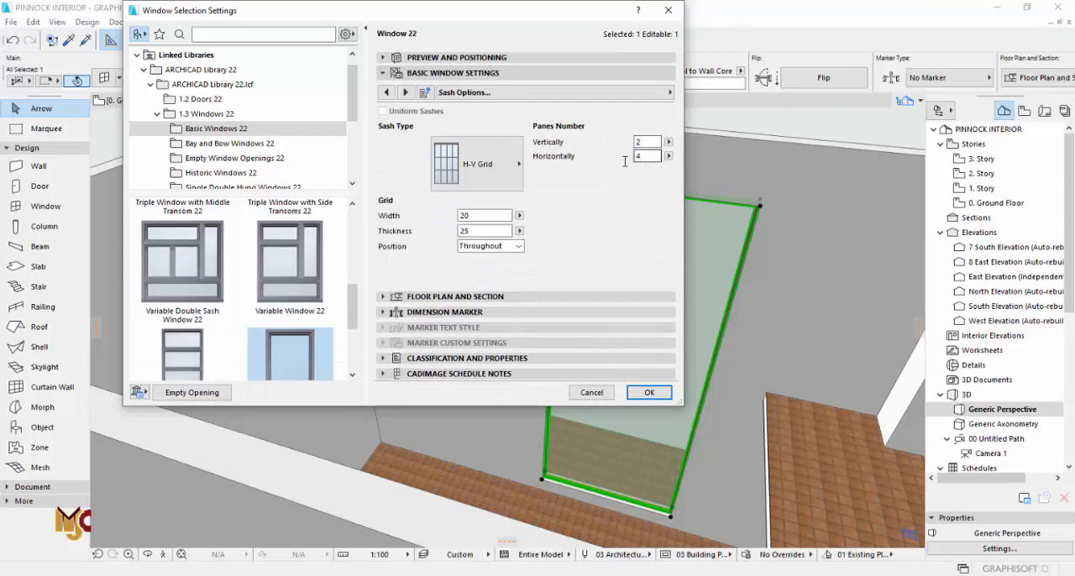
{"action": "left_click", "coordinate": [559, 62]}
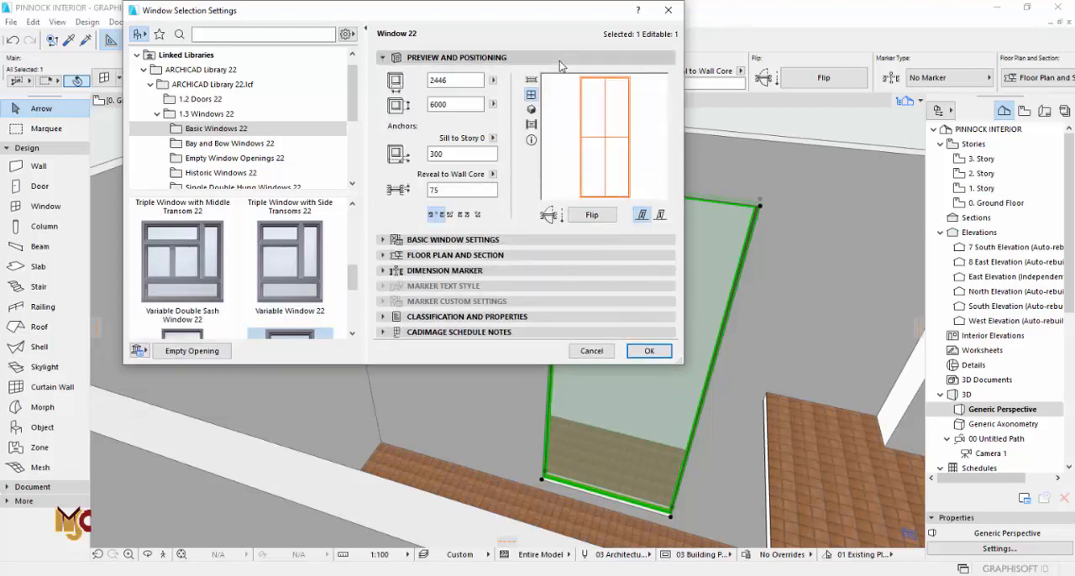
{"action": "left_click", "coordinate": [508, 242]}
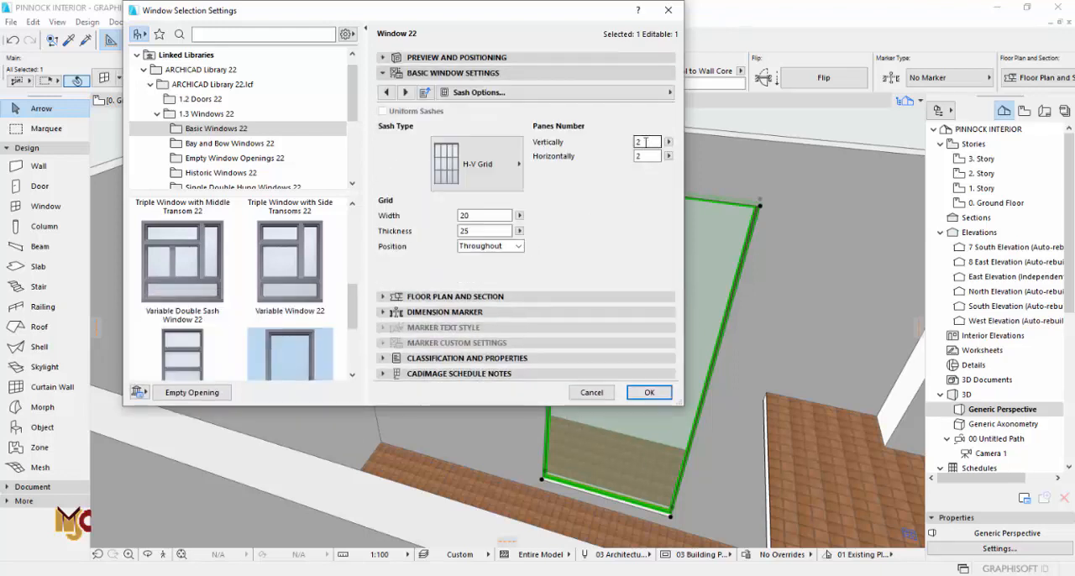
{"action": "left_click", "coordinate": [560, 59]}
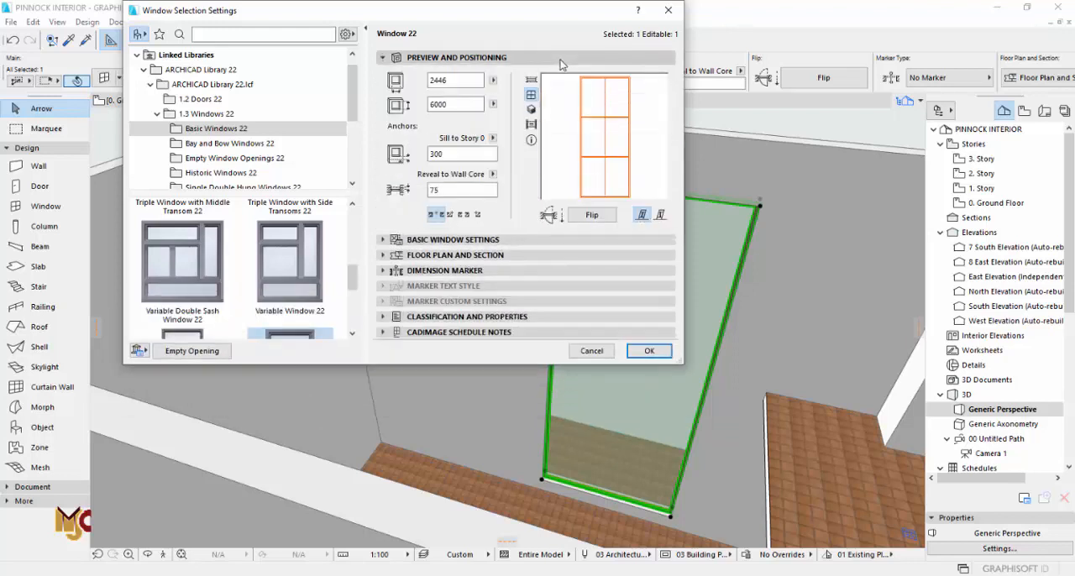
{"action": "left_click", "coordinate": [630, 351]}
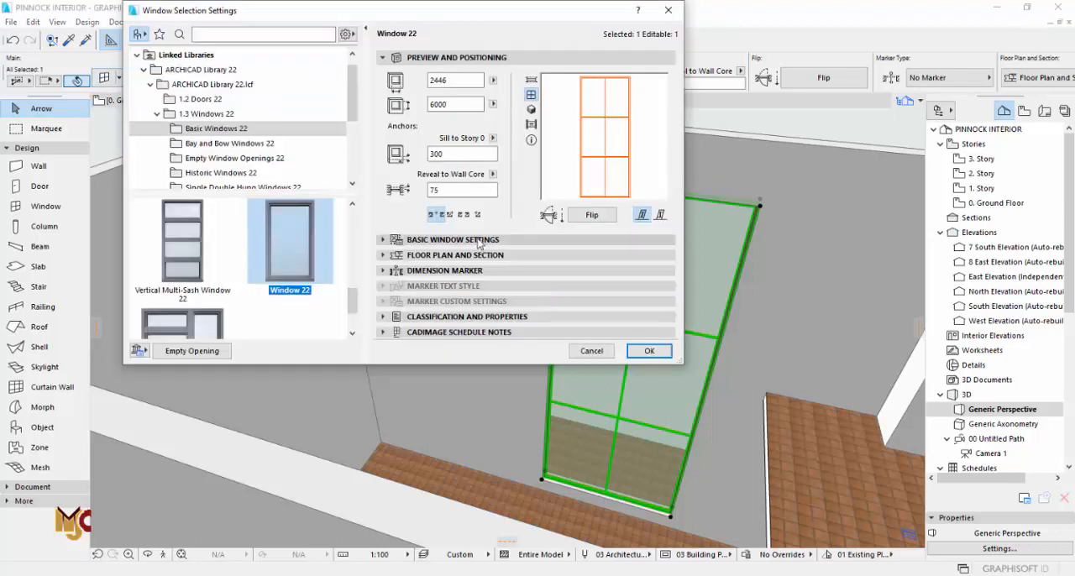
Step: Turn on uniform window surfaces for the lounge window and set its outside frame surface to Paint-04
{"action": "left_click", "coordinate": [479, 241]}
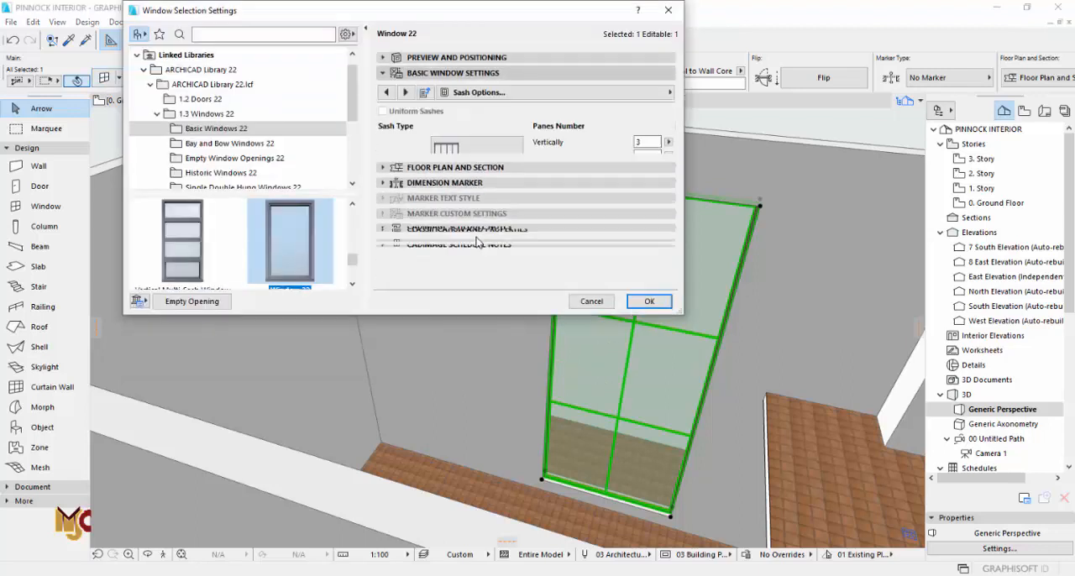
{"action": "left_click", "coordinate": [642, 96]}
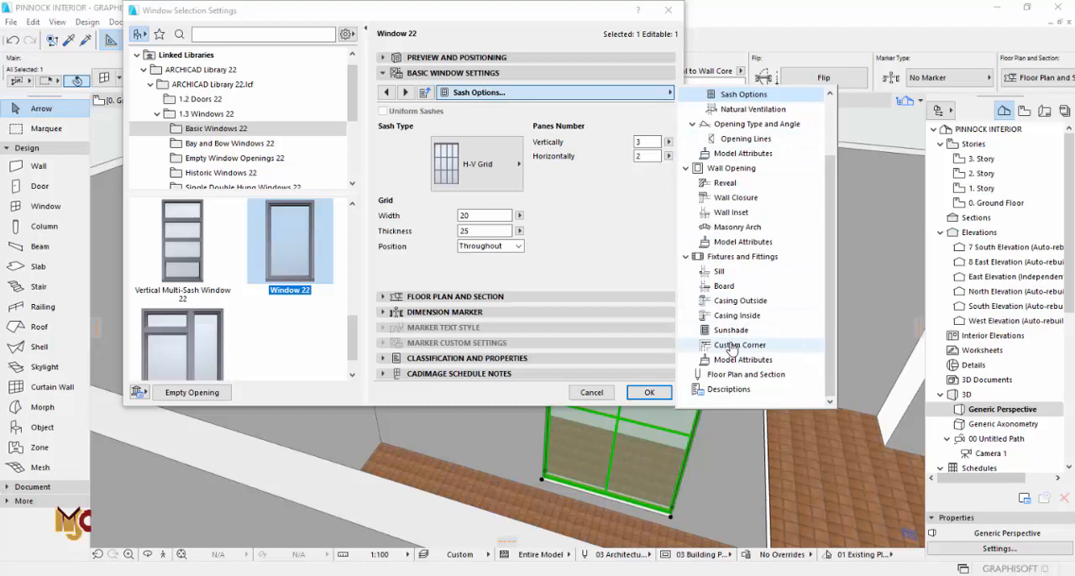
{"action": "left_click", "coordinate": [743, 242]}
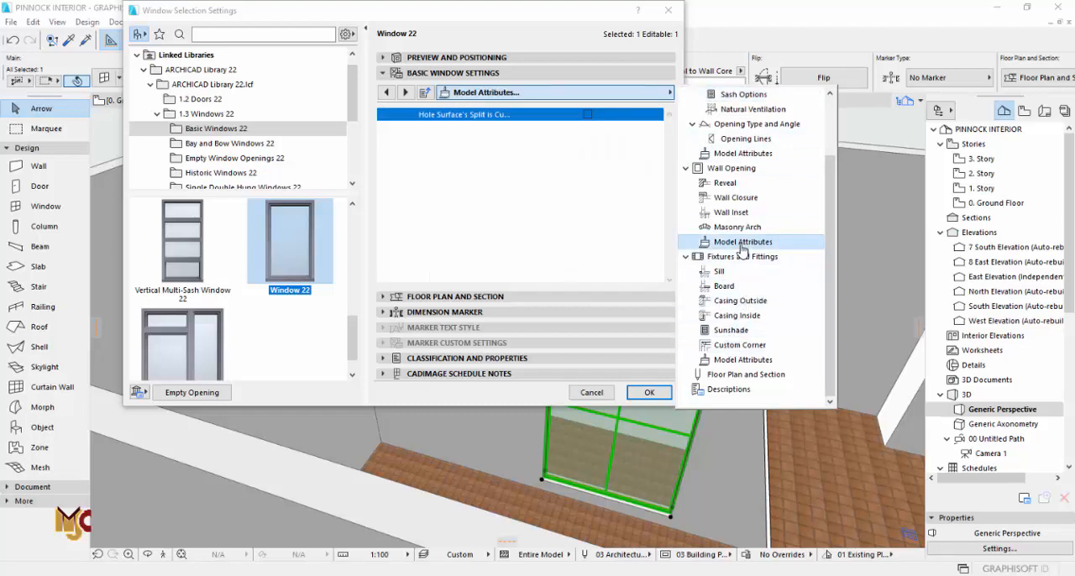
{"action": "left_click", "coordinate": [743, 359]}
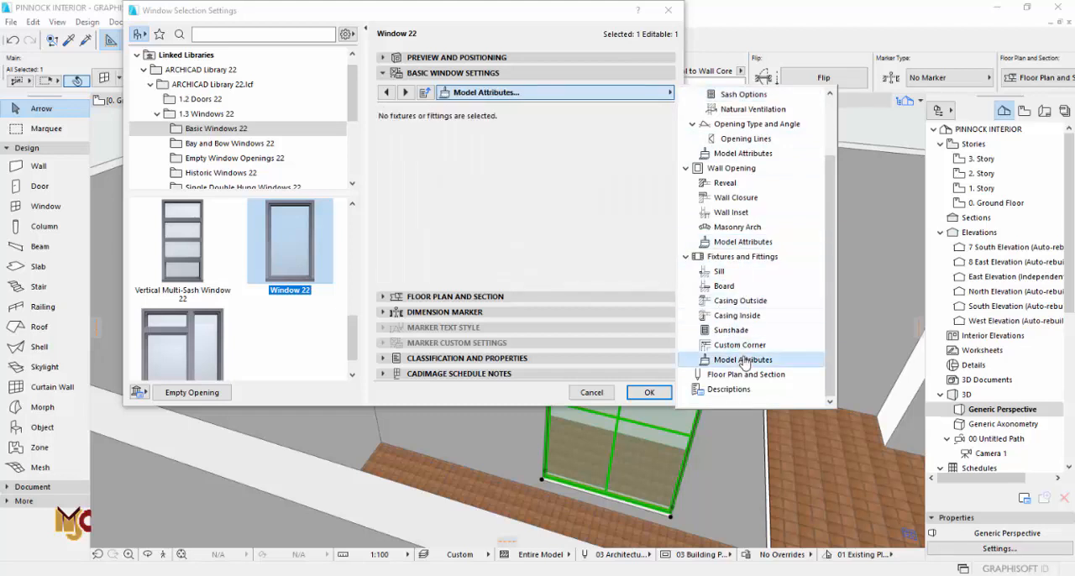
{"action": "left_click", "coordinate": [744, 154]}
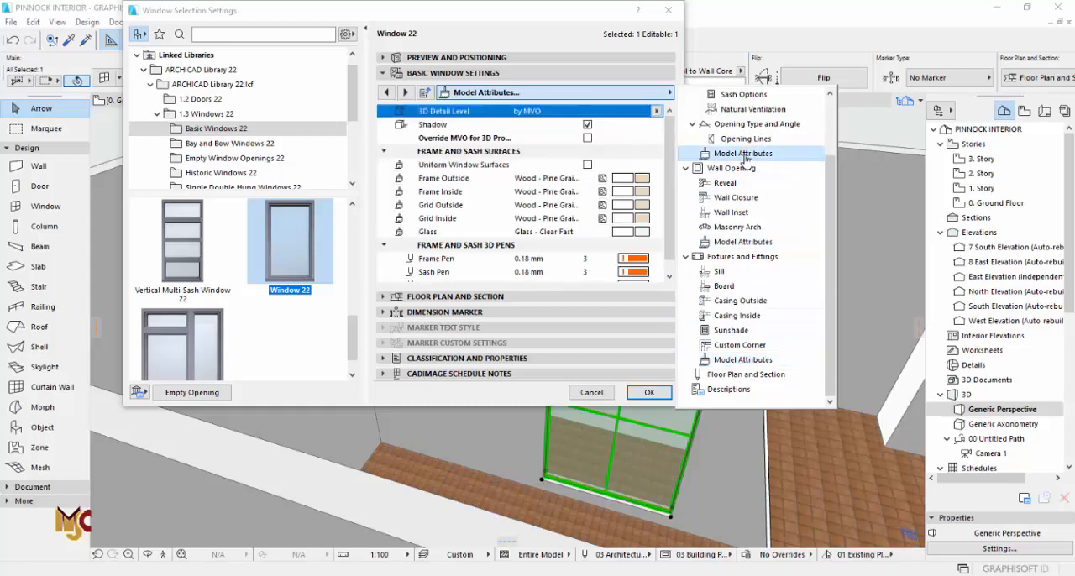
{"action": "left_click", "coordinate": [582, 176]}
{"action": "left_click", "coordinate": [554, 178]}
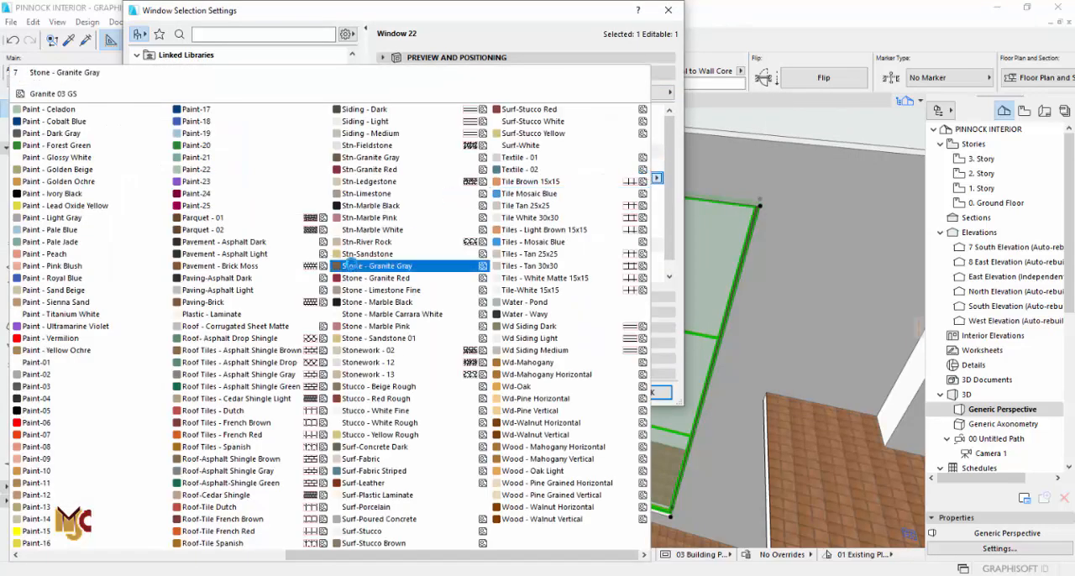
{"action": "left_click", "coordinate": [46, 400]}
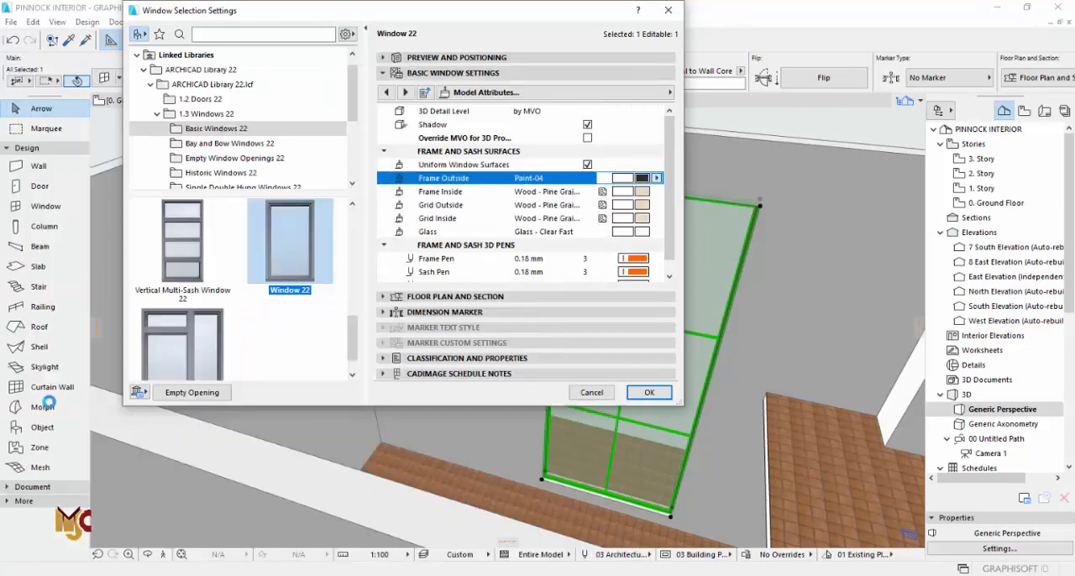
{"action": "left_click", "coordinate": [647, 393]}
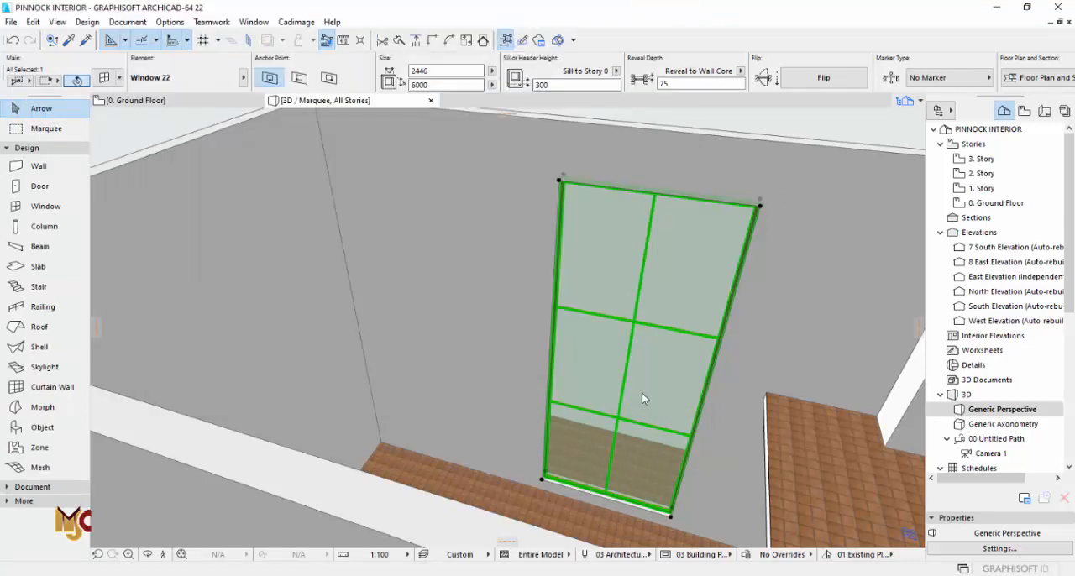
Step: On the ground floor plan, pick up the finished window's settings and place a matching window in the same wall's lower drawn opening
{"action": "key", "text": "F2"}
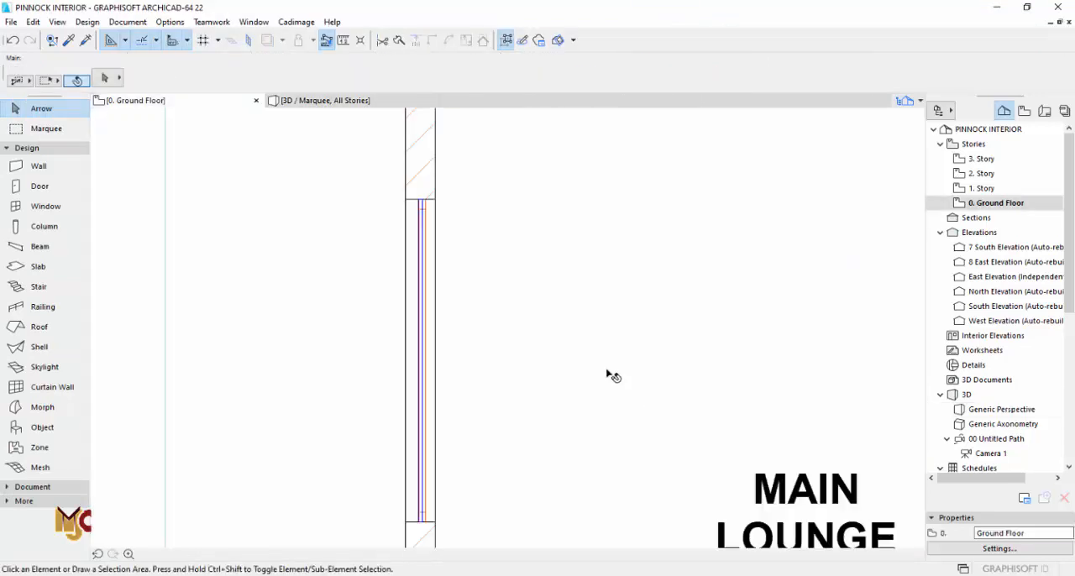
{"action": "scroll", "coordinate": [413, 222], "scroll_direction": "up", "scroll_amount": 1}
{"action": "left_click", "coordinate": [408, 234], "text": "alt"}
{"action": "scroll", "coordinate": [393, 285], "scroll_direction": "down", "scroll_amount": 6}
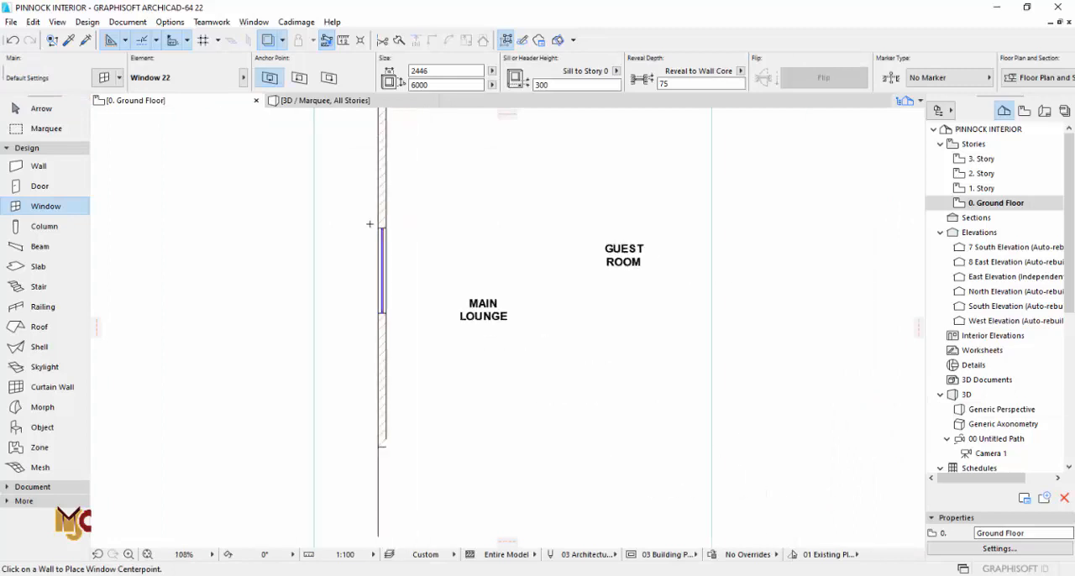
{"action": "scroll", "coordinate": [386, 374], "scroll_direction": "up", "scroll_amount": 3}
{"action": "scroll", "coordinate": [383, 382], "scroll_direction": "up", "scroll_amount": 1}
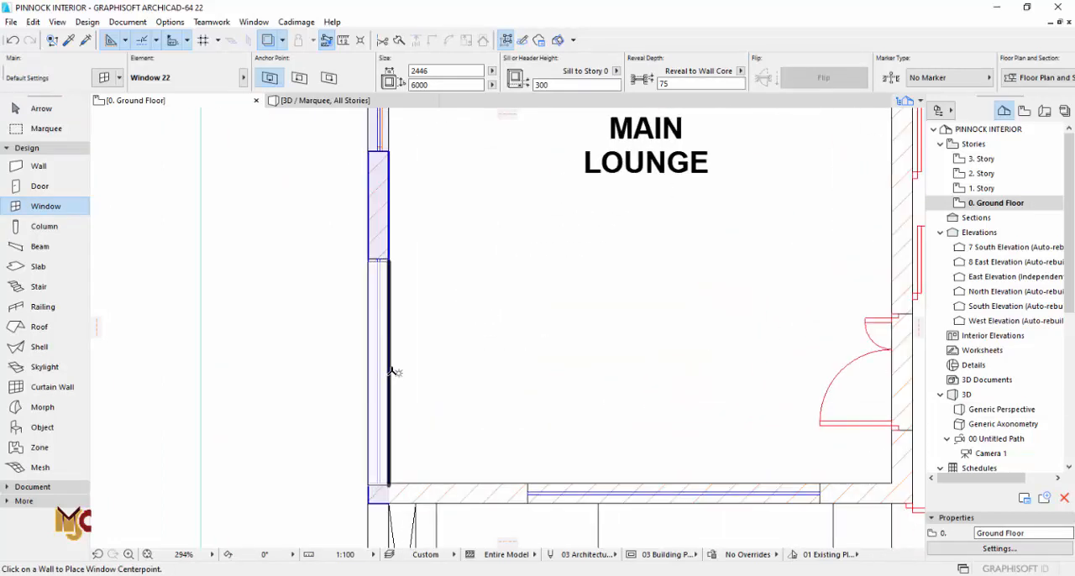
{"action": "left_click", "coordinate": [391, 372]}
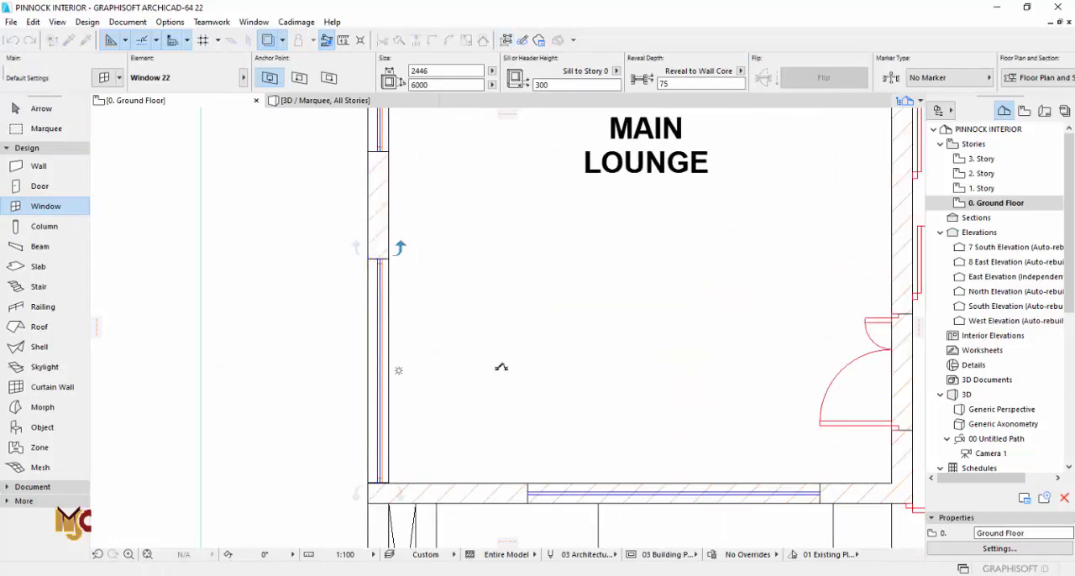
Step: Place a matching 2446 by 6000 mm window in the Main Lounge's lower wall, within the drawn opening
{"action": "left_click", "coordinate": [668, 482]}
{"action": "middle_click_drag", "start_coordinate": [653, 403], "coordinate": [473, 403]}
{"action": "key", "text": "Escape"}
Step: Stretch both ends of the lower-wall window to the edges of the drawn opening and inspect the windows in 3D
{"action": "left_click", "coordinate": [569, 467]}
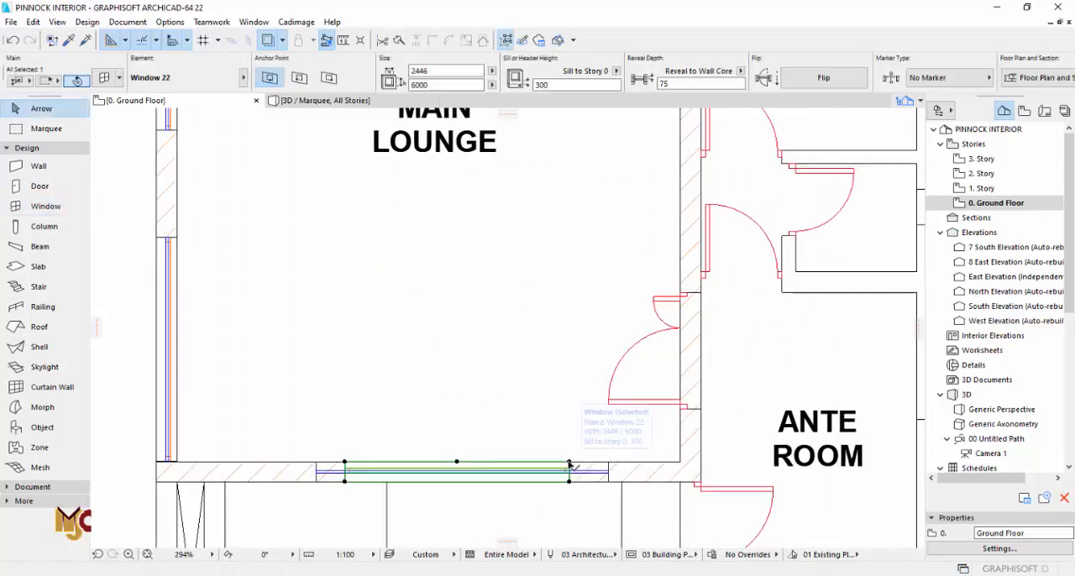
{"action": "left_click", "coordinate": [570, 461]}
{"action": "left_click", "coordinate": [607, 461]}
{"action": "left_click", "coordinate": [346, 461]}
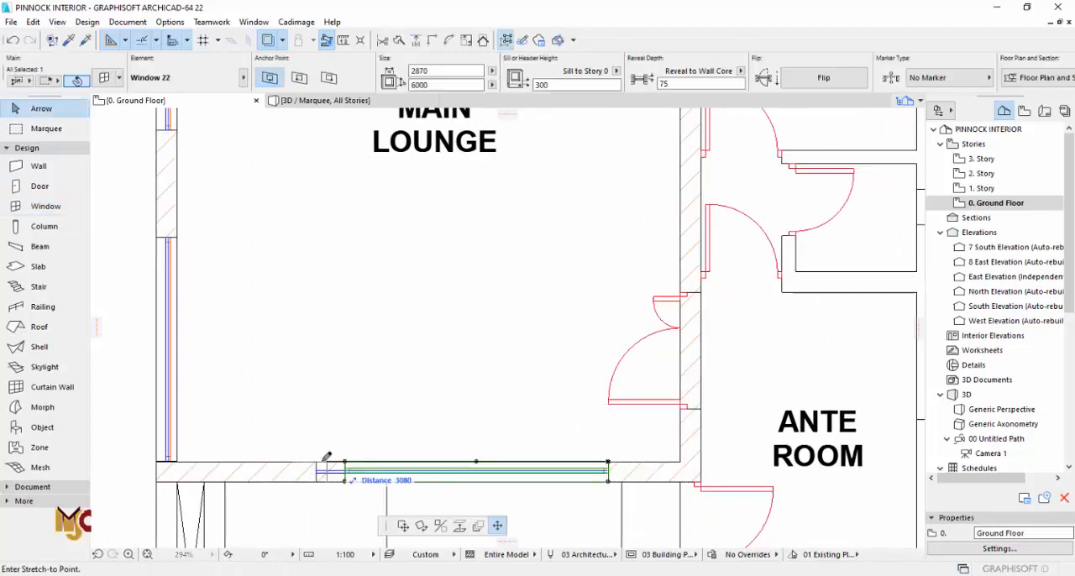
{"action": "left_click", "coordinate": [316, 461]}
{"action": "key", "text": "Escape"}
{"action": "scroll", "coordinate": [411, 463], "scroll_direction": "down", "scroll_amount": 3}
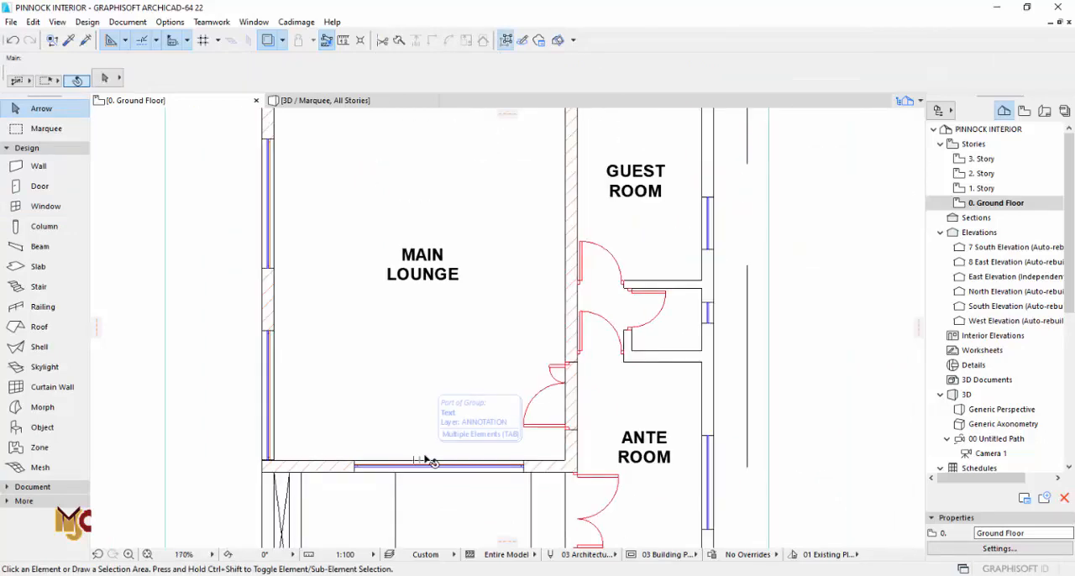
{"action": "key", "text": "F3"}
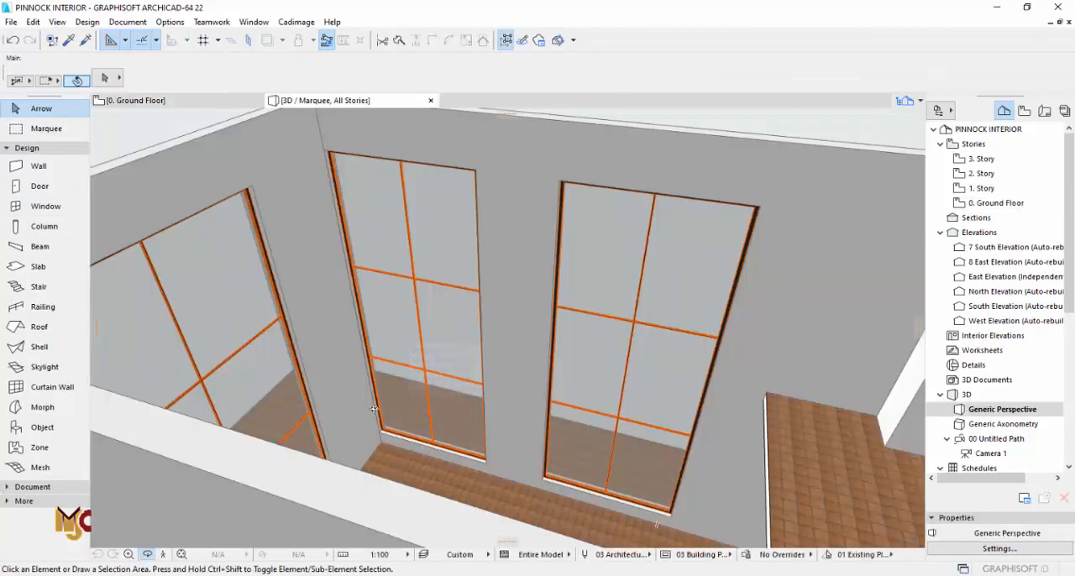
{"action": "middle_click_drag", "start_coordinate": [373, 409], "coordinate": [681, 319], "text": "shift"}
{"action": "scroll", "coordinate": [612, 353], "scroll_direction": "down", "scroll_amount": 4}
{"action": "middle_click_drag", "start_coordinate": [612, 353], "coordinate": [710, 307], "text": "shift"}
Step: On 1. Story, subtract a rectangle about 470 mm long from the slab where it crosses the front window, then inspect the interior in 3D
{"action": "key", "text": "F2"}
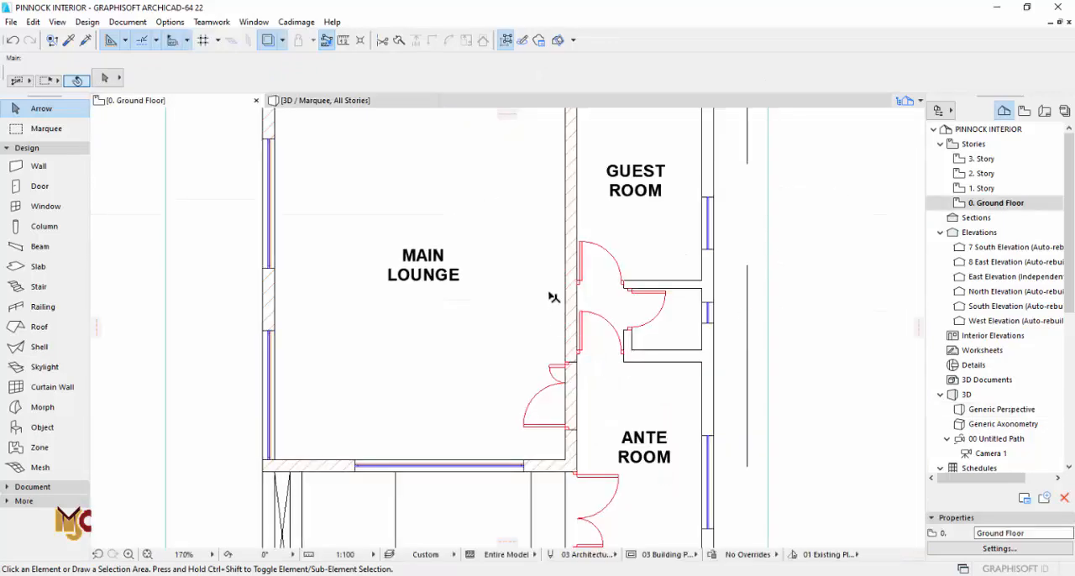
{"action": "scroll", "coordinate": [553, 297], "scroll_direction": "down", "scroll_amount": 3}
{"action": "left_click", "coordinate": [982, 188]}
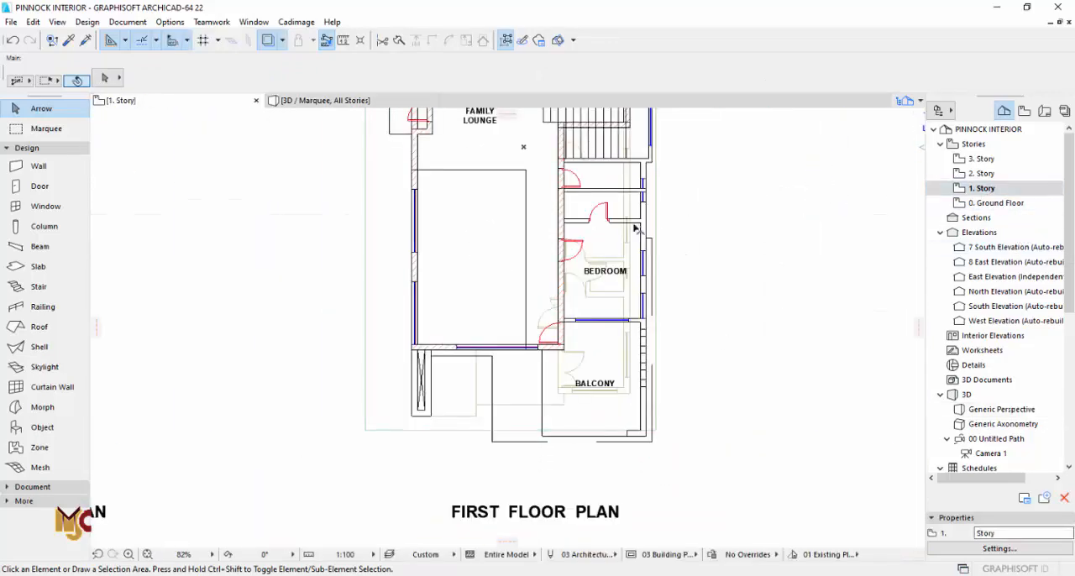
{"action": "scroll", "coordinate": [530, 372], "scroll_direction": "up", "scroll_amount": 3}
{"action": "left_click", "coordinate": [523, 366]}
{"action": "scroll", "coordinate": [523, 369], "scroll_direction": "up", "scroll_amount": 6}
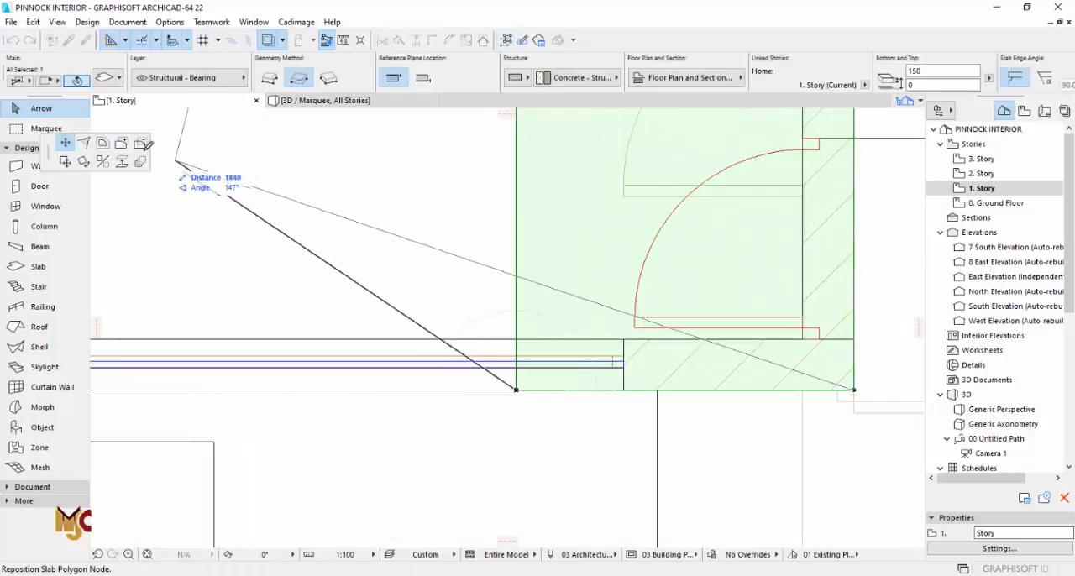
{"action": "left_click", "coordinate": [141, 143]}
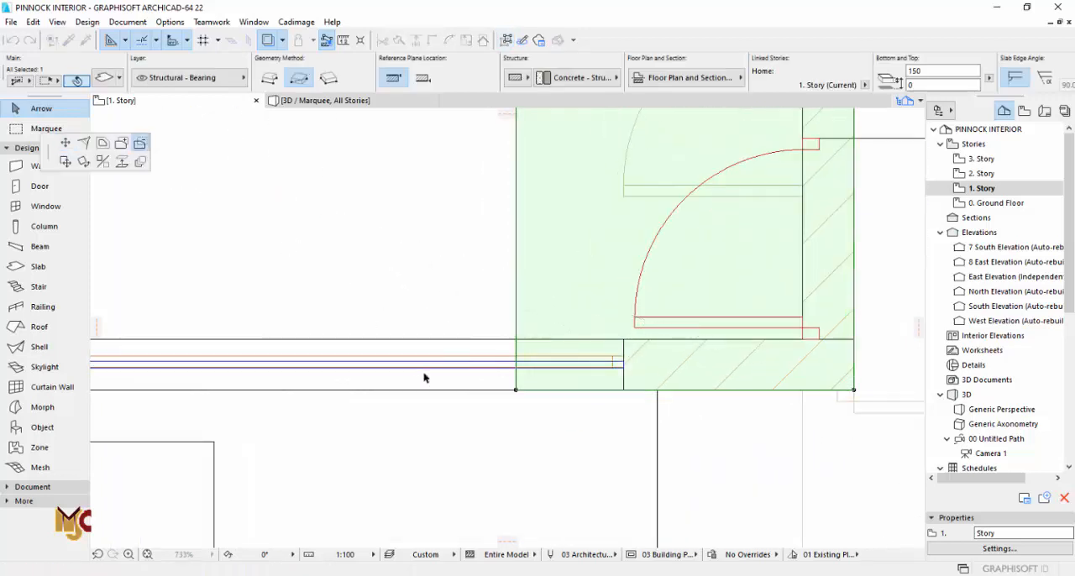
{"action": "left_click", "coordinate": [623, 341]}
{"action": "key", "text": "Escape"}
{"action": "key", "text": "F3"}
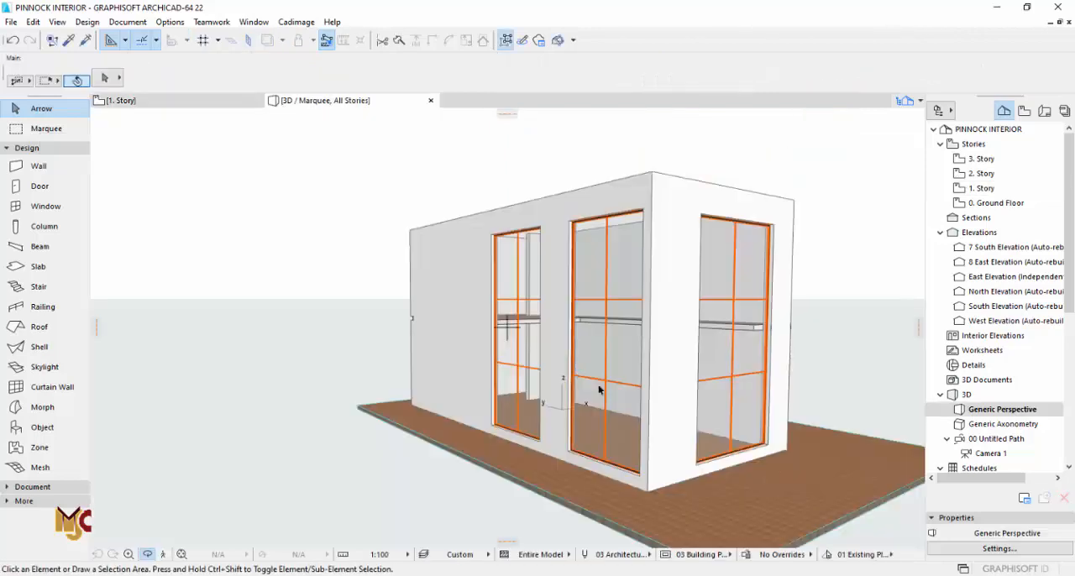
{"action": "middle_click_drag", "start_coordinate": [535, 312], "coordinate": [605, 299], "text": "shift"}
{"action": "scroll", "coordinate": [605, 300], "scroll_direction": "up", "scroll_amount": 5}
{"action": "scroll", "coordinate": [589, 294], "scroll_direction": "up", "scroll_amount": 3}
{"action": "left_click_drag", "start_coordinate": [744, 319], "coordinate": [620, 262]}
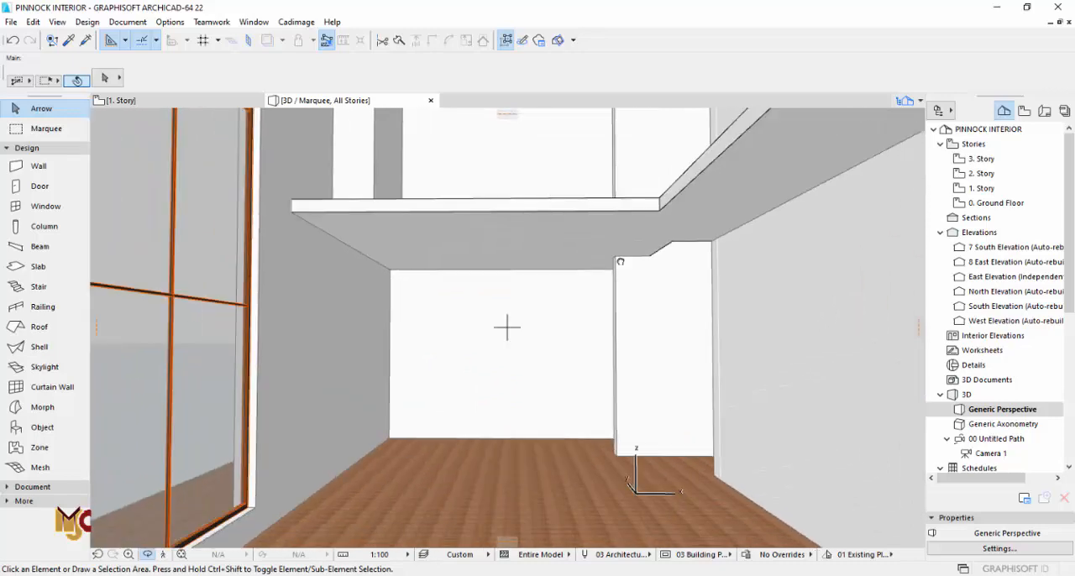
Step: Offset the family lounge slab's edge at the stairs to the corner of the adjoining stair walls and view it in 3D
{"action": "key", "text": "F2"}
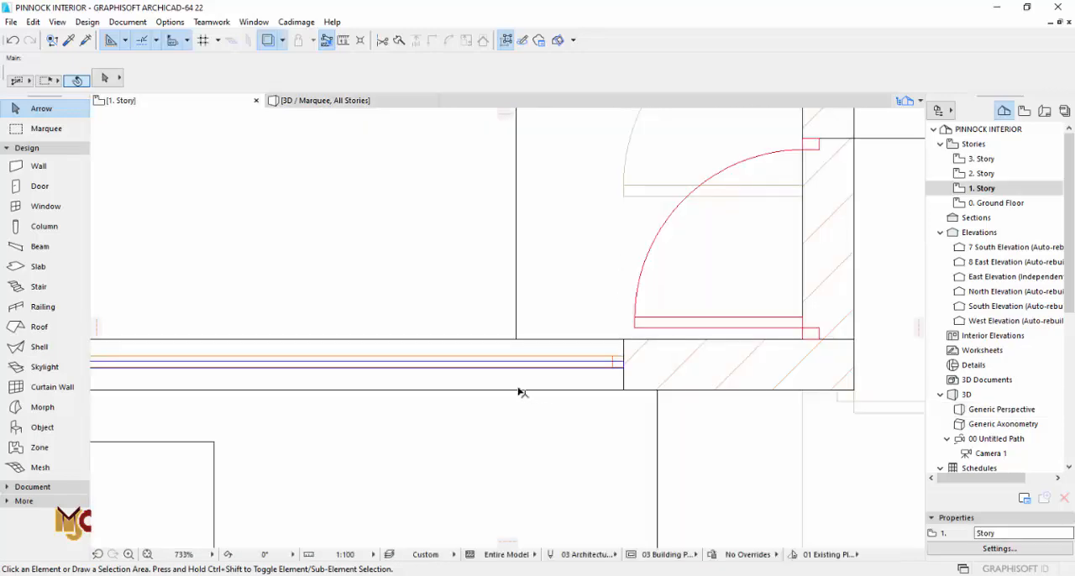
{"action": "scroll", "coordinate": [504, 382], "scroll_direction": "down", "scroll_amount": 5}
{"action": "scroll", "coordinate": [528, 240], "scroll_direction": "up", "scroll_amount": 5}
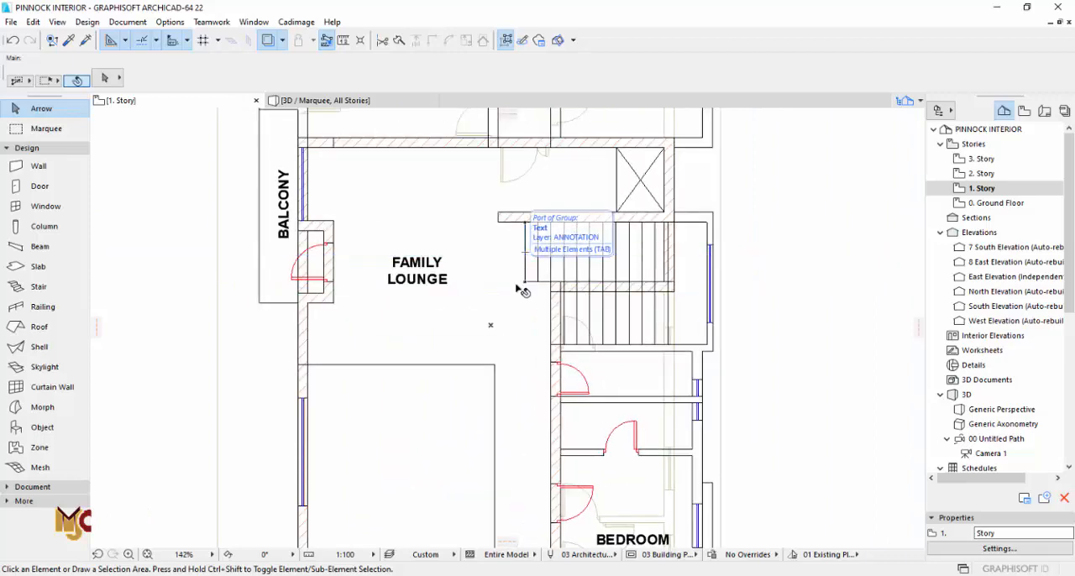
{"action": "left_click", "coordinate": [521, 290]}
{"action": "scroll", "coordinate": [525, 286], "scroll_direction": "up", "scroll_amount": 4}
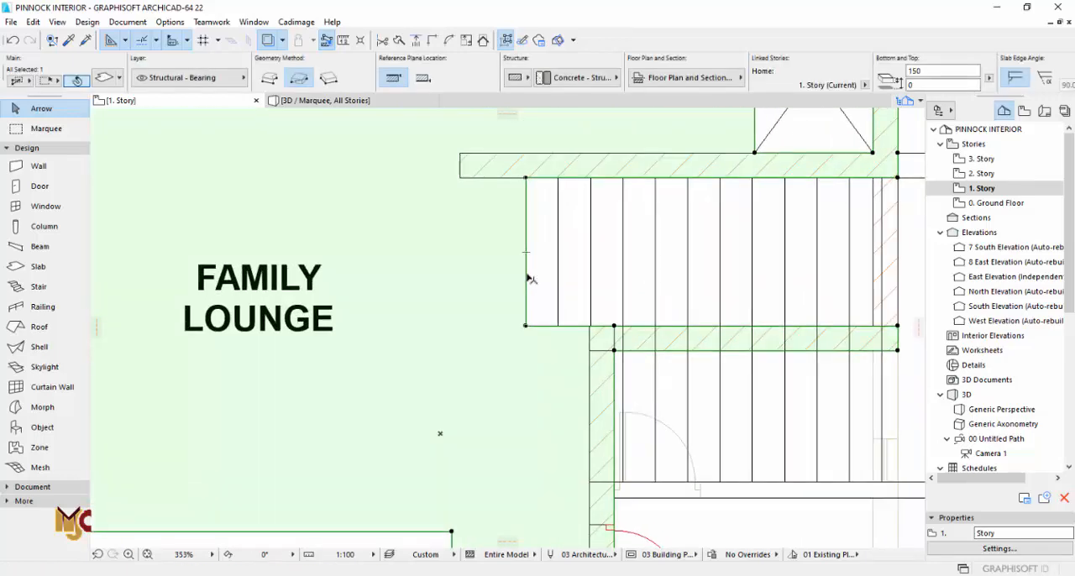
{"action": "left_click", "coordinate": [528, 277]}
{"action": "left_click", "coordinate": [614, 325]}
{"action": "key", "text": "Escape"}
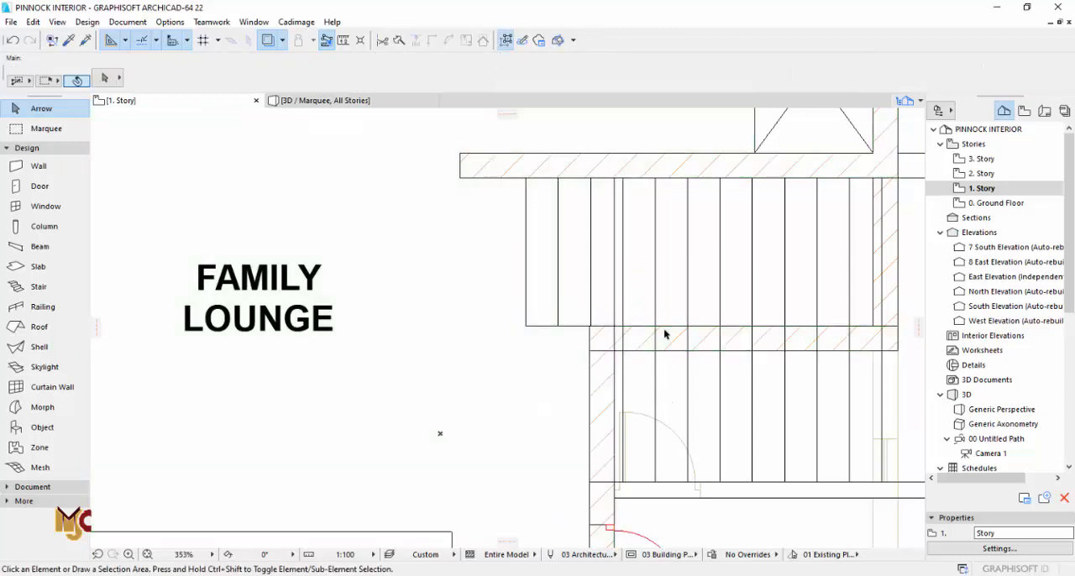
{"action": "key", "text": "F3"}
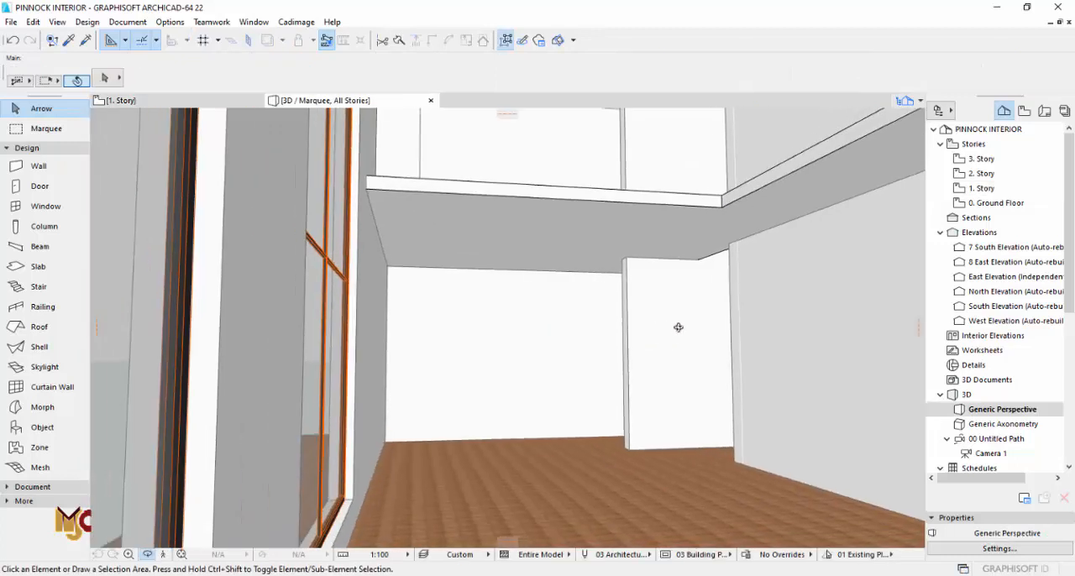
Step: Accept the Door 22 defaults with the H-V Grid leaf, 900 by 2100 mm, and place a door in the family lounge's balcony opening
{"action": "key", "text": "F2"}
{"action": "scroll", "coordinate": [568, 342], "scroll_direction": "down", "scroll_amount": 5}
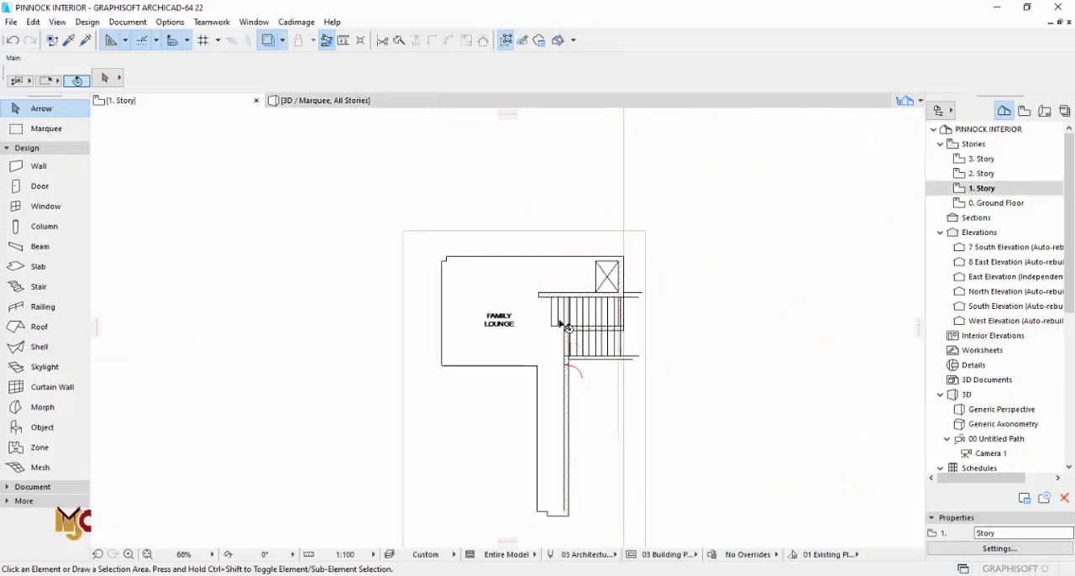
{"action": "scroll", "coordinate": [543, 412], "scroll_direction": "up", "scroll_amount": 1}
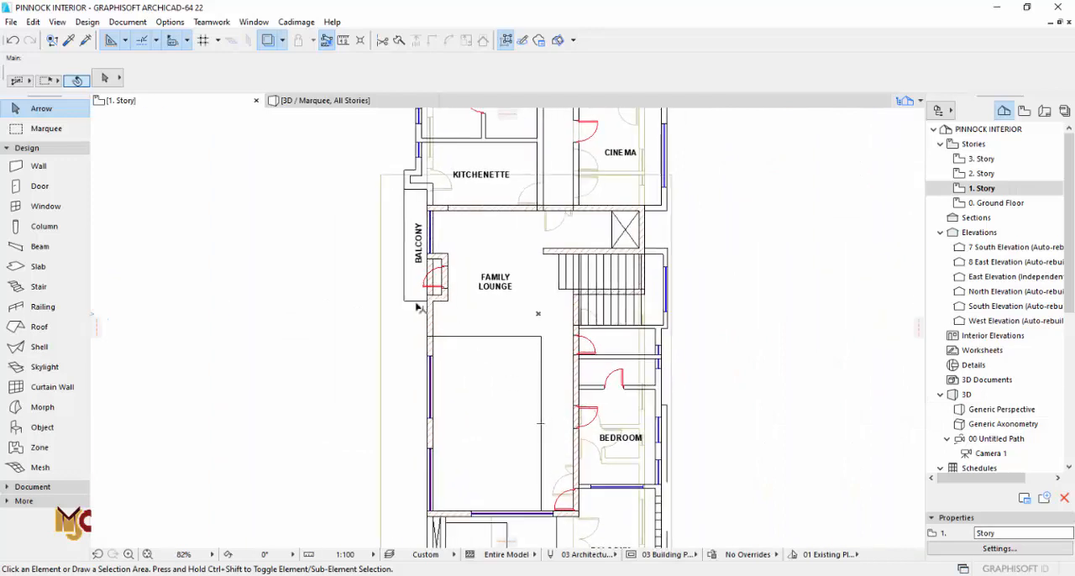
{"action": "left_click", "coordinate": [40, 185]}
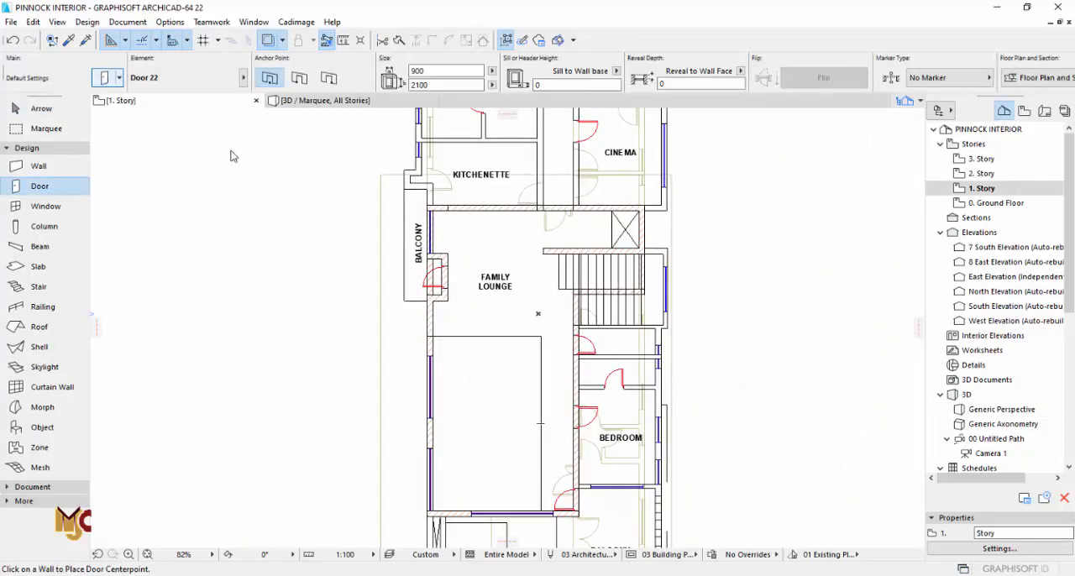
{"action": "key", "text": "ctrl+t"}
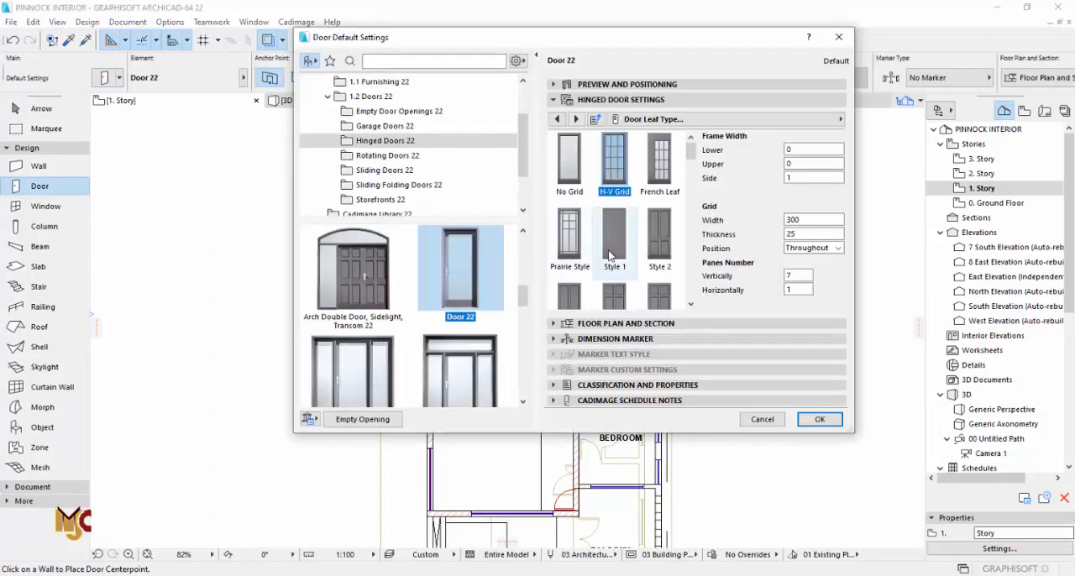
{"action": "left_click", "coordinate": [819, 419]}
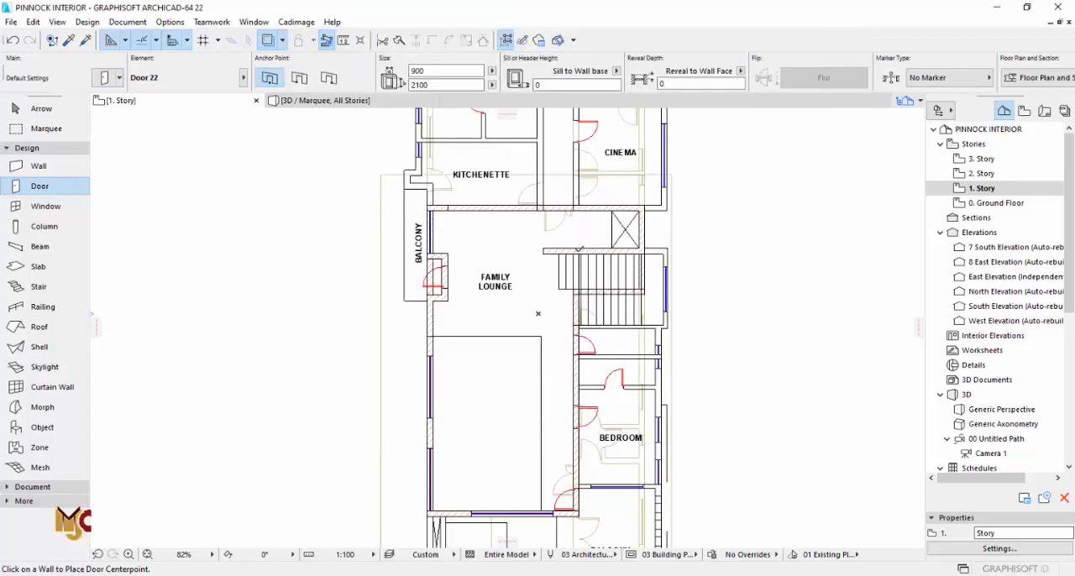
{"action": "scroll", "coordinate": [421, 292], "scroll_direction": "up", "scroll_amount": 4}
{"action": "scroll", "coordinate": [421, 292], "scroll_direction": "up", "scroll_amount": 1}
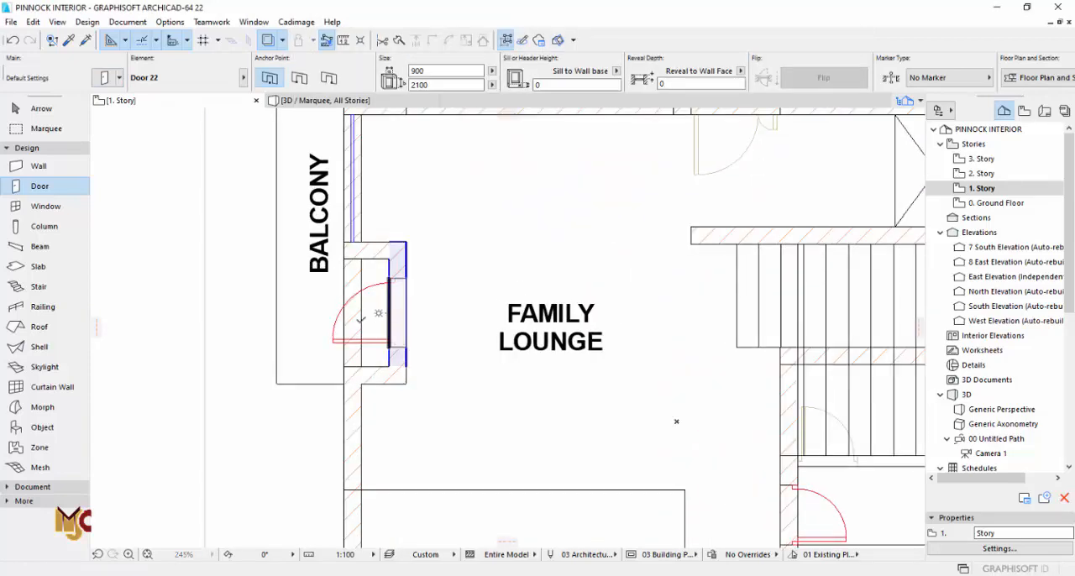
{"action": "left_click", "coordinate": [361, 319]}
Step: Place 900 by 2100 mm doors in the drawn openings of the small room near the stairs and the bedroom, matching their swings
{"action": "scroll", "coordinate": [449, 172], "scroll_direction": "down", "scroll_amount": 4}
{"action": "scroll", "coordinate": [616, 340], "scroll_direction": "up", "scroll_amount": 4}
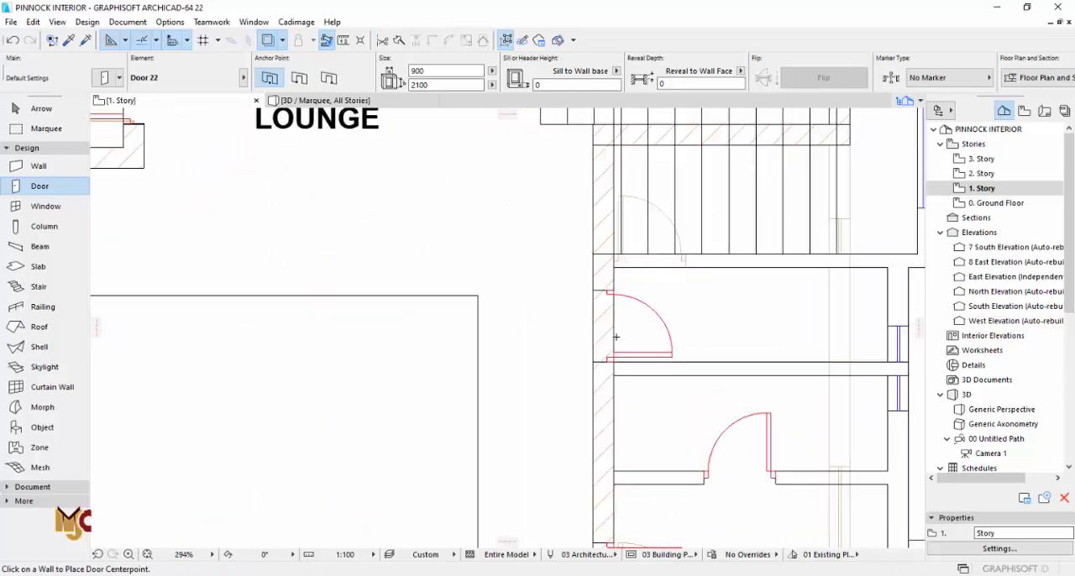
{"action": "left_click", "coordinate": [620, 319]}
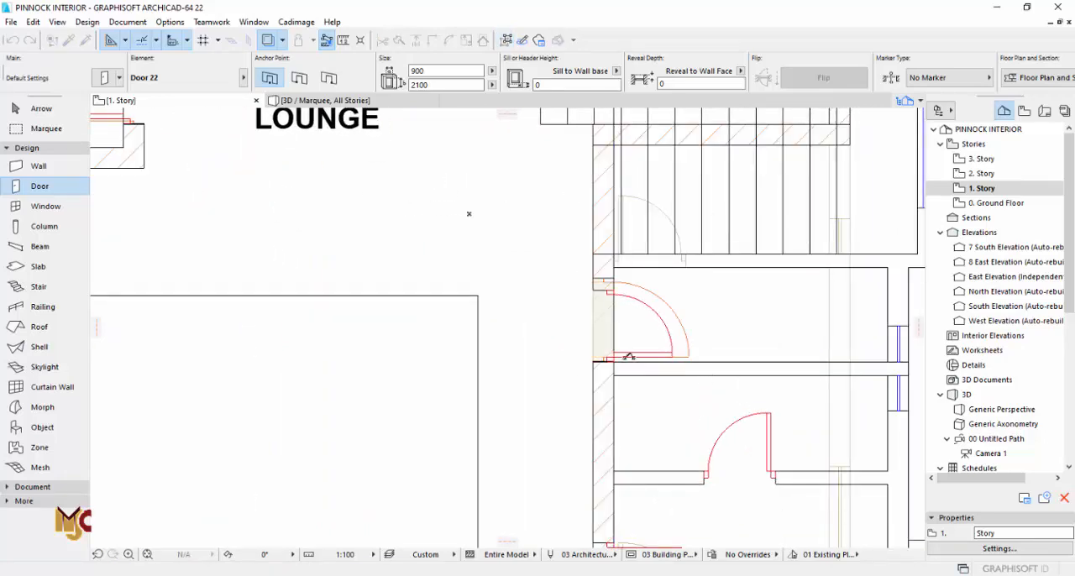
{"action": "left_click", "coordinate": [628, 290]}
{"action": "scroll", "coordinate": [593, 284], "scroll_direction": "down", "scroll_amount": 3}
{"action": "left_click", "coordinate": [613, 429]}
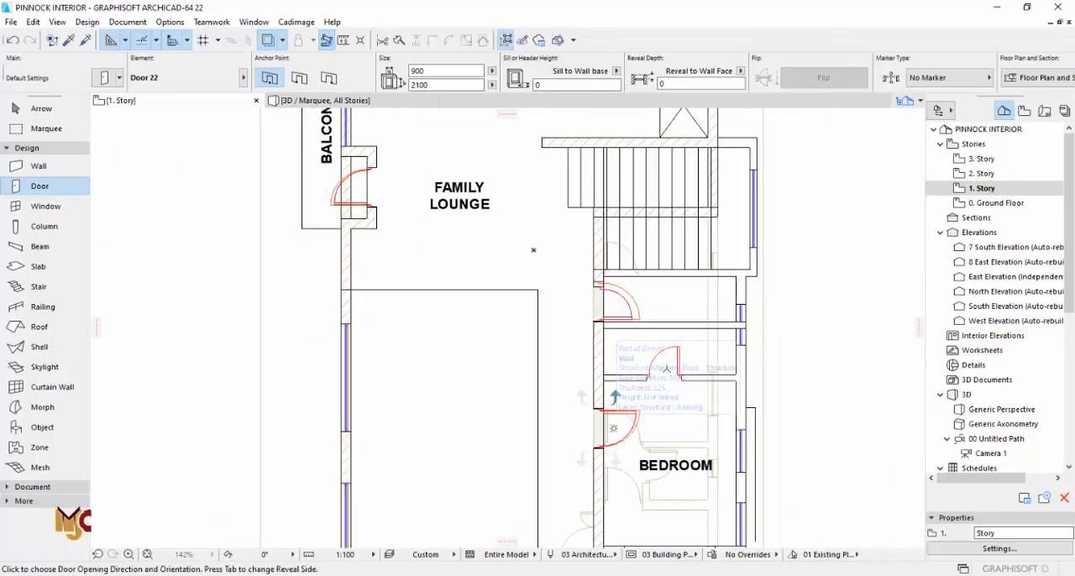
{"action": "left_click", "coordinate": [623, 420]}
{"action": "scroll", "coordinate": [635, 305], "scroll_direction": "down", "scroll_amount": 2}
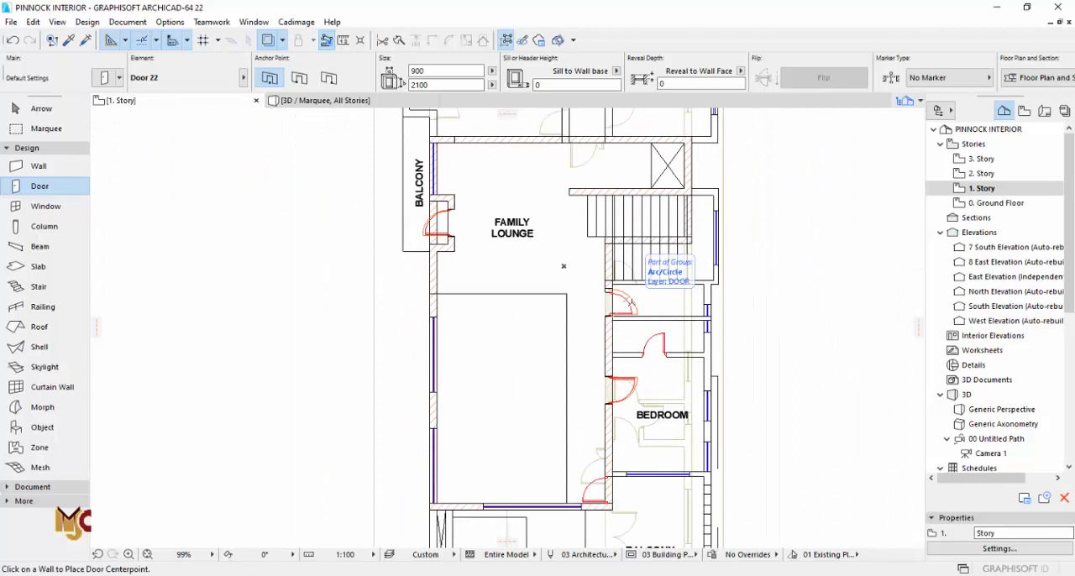
Step: Place a 900 by 2100 mm door in the long wall's opening to the front balcony, swinging into the passage
{"action": "scroll", "coordinate": [620, 424], "scroll_direction": "up", "scroll_amount": 6}
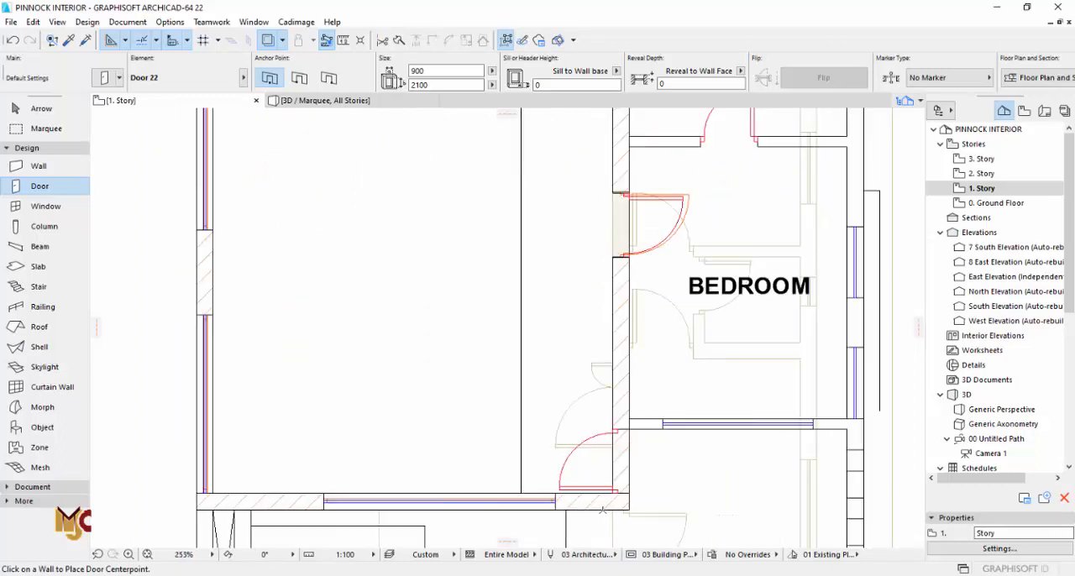
{"action": "left_click", "coordinate": [620, 420]}
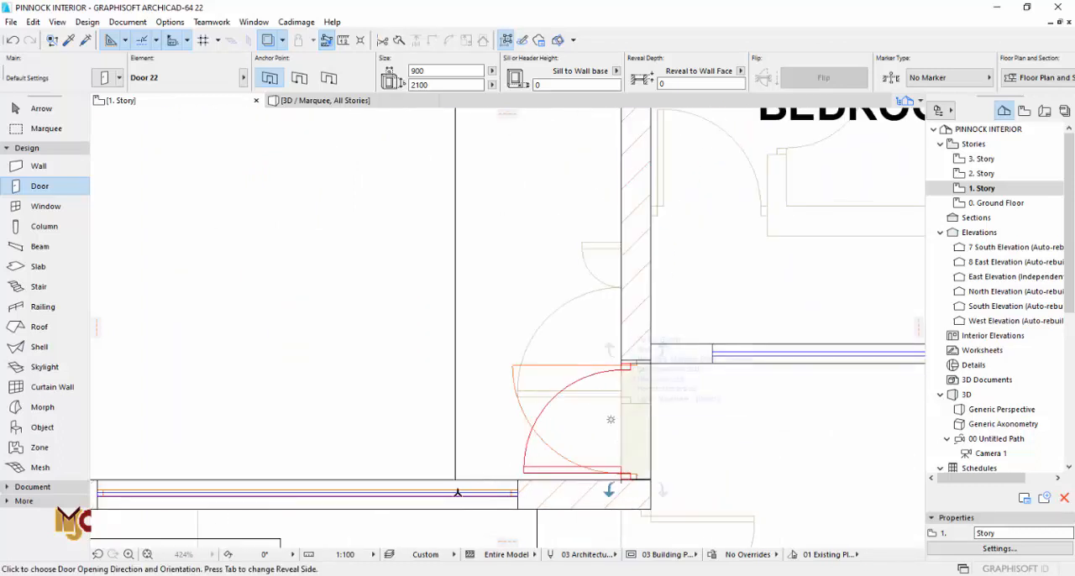
{"action": "left_click", "coordinate": [613, 424]}
{"action": "scroll", "coordinate": [547, 456], "scroll_direction": "down", "scroll_amount": 5}
Step: Set the width of the door nearest the stairs to 750 mm
{"action": "scroll", "coordinate": [576, 196], "scroll_direction": "up", "scroll_amount": 5}
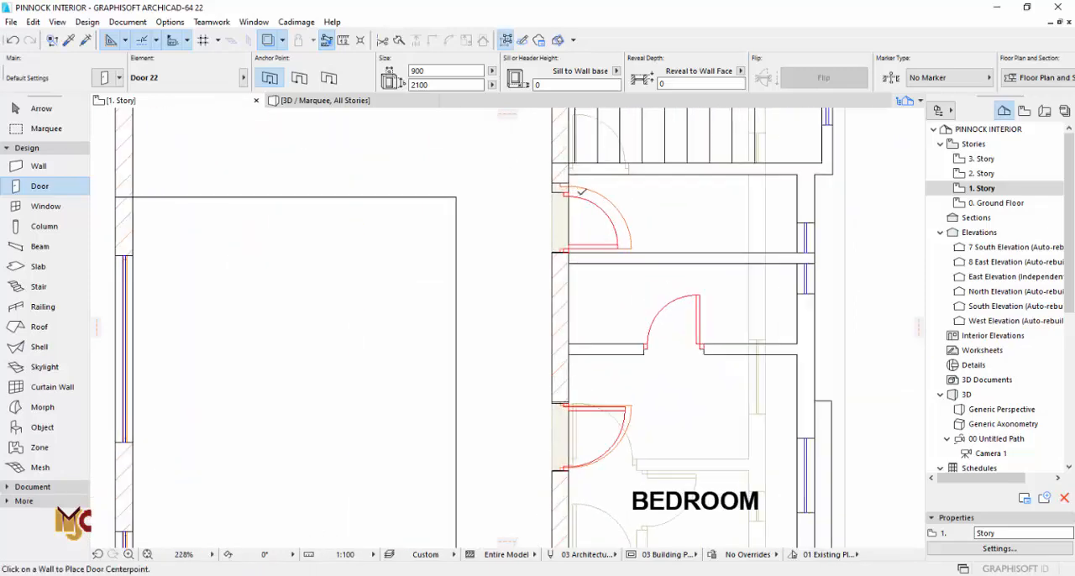
{"action": "key", "text": "Escape"}
{"action": "left_click", "coordinate": [643, 260]}
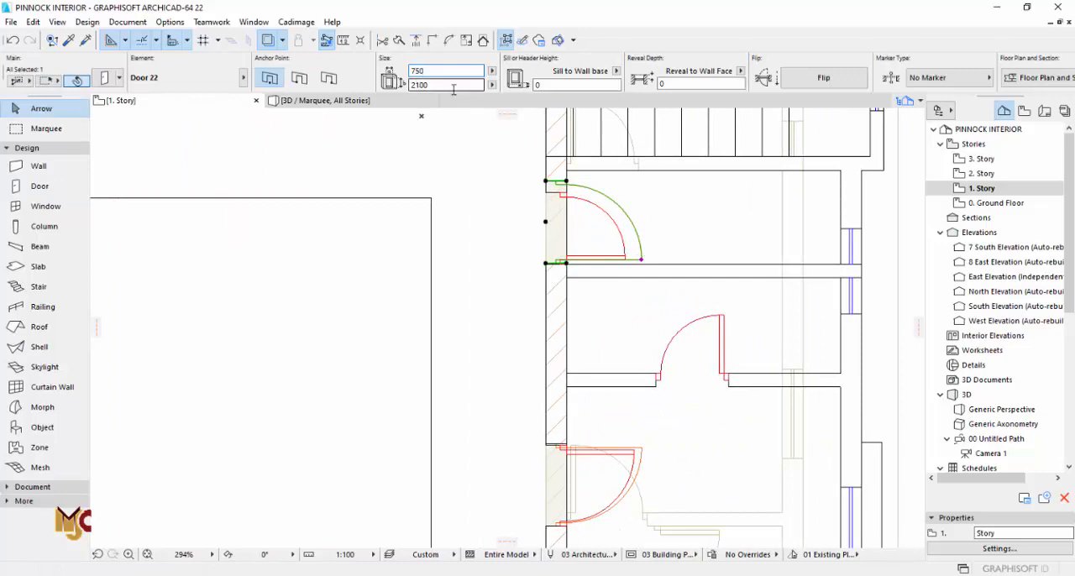
{"action": "key", "text": "Tab"}
{"action": "key", "text": "Escape"}
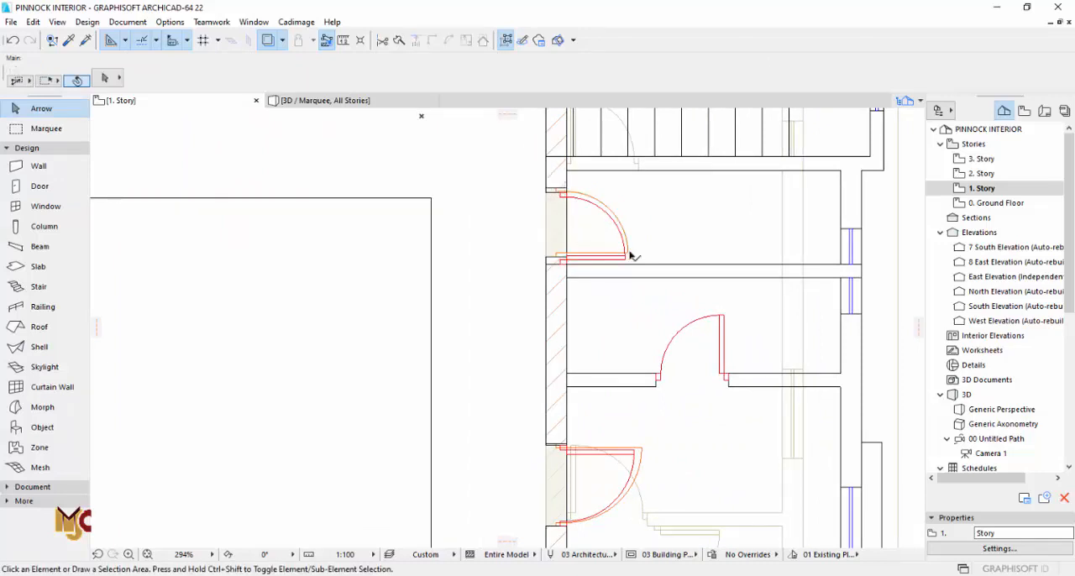
Step: Select the three doors in the long first-floor wall, set their height to 2400 mm, and switch to 3D
{"action": "left_click", "coordinate": [631, 255]}
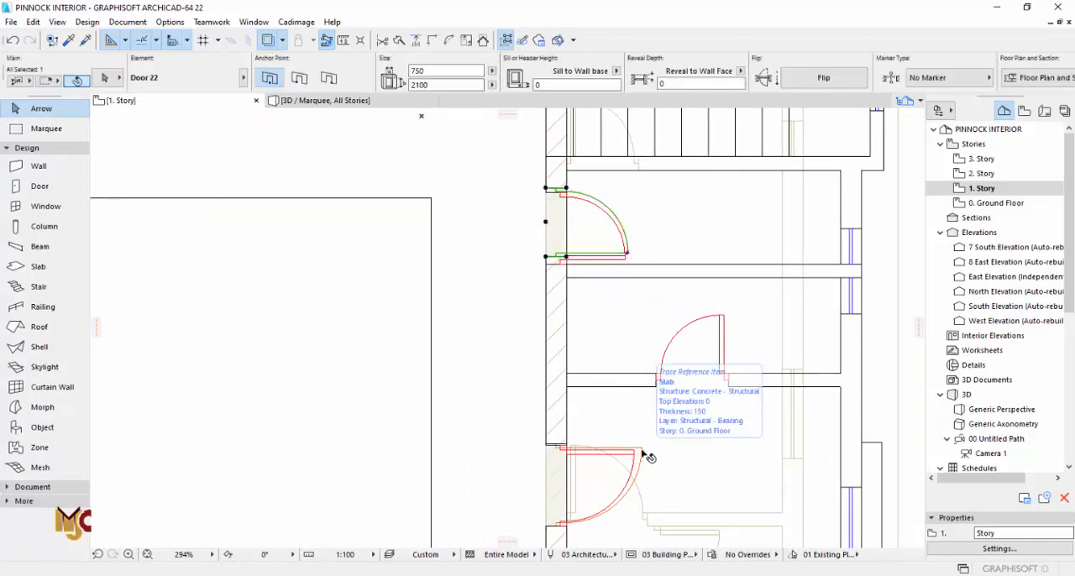
{"action": "left_click", "coordinate": [645, 456], "text": "shift"}
{"action": "scroll", "coordinate": [621, 462], "scroll_direction": "down", "scroll_amount": 5}
{"action": "scroll", "coordinate": [551, 473], "scroll_direction": "up", "scroll_amount": 5}
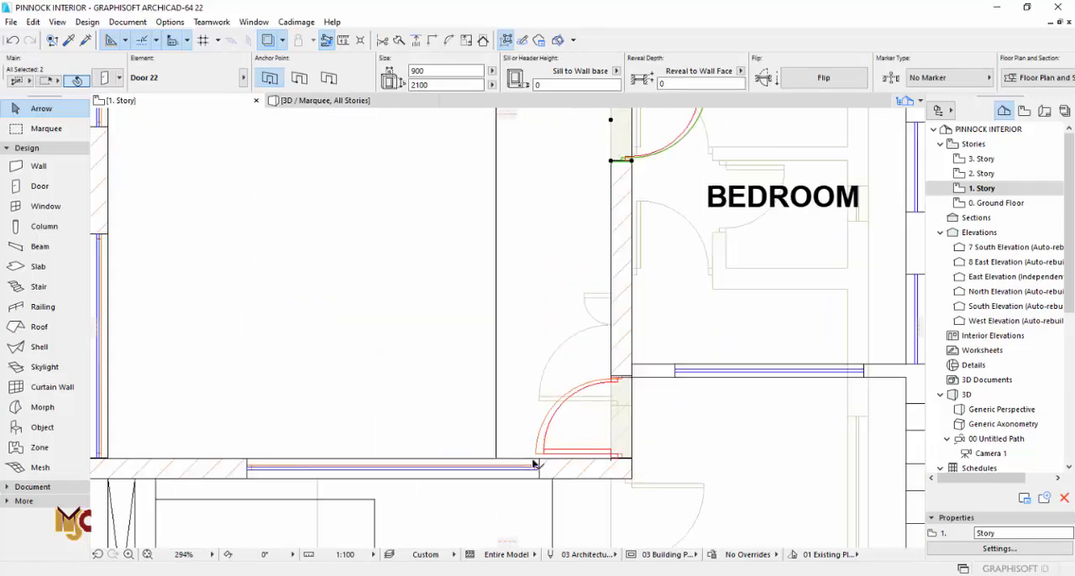
{"action": "left_click", "coordinate": [537, 453], "text": "shift"}
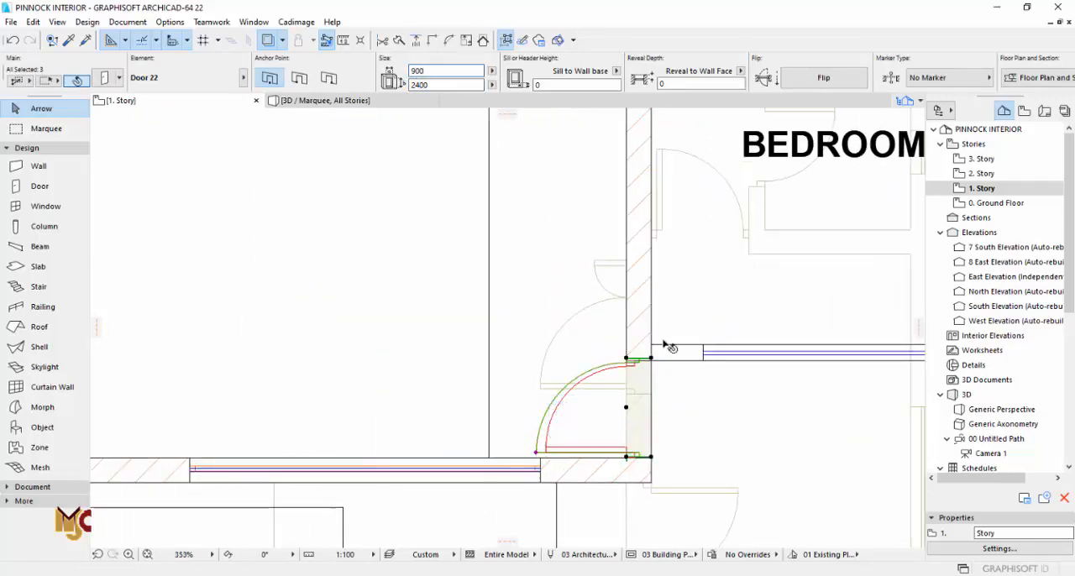
{"action": "scroll", "coordinate": [663, 344], "scroll_direction": "down", "scroll_amount": 5}
{"action": "middle_click_drag", "start_coordinate": [579, 225], "coordinate": [658, 284]}
{"action": "key", "text": "Escape"}
{"action": "key", "text": "F3"}
Step: Set the vertical panes number to 8 for the three doors in the long first-floor wall
{"action": "scroll", "coordinate": [581, 390], "scroll_direction": "down", "scroll_amount": 5}
{"action": "middle_click_drag", "start_coordinate": [890, 307], "coordinate": [731, 267]}
{"action": "left_click", "coordinate": [731, 267]}
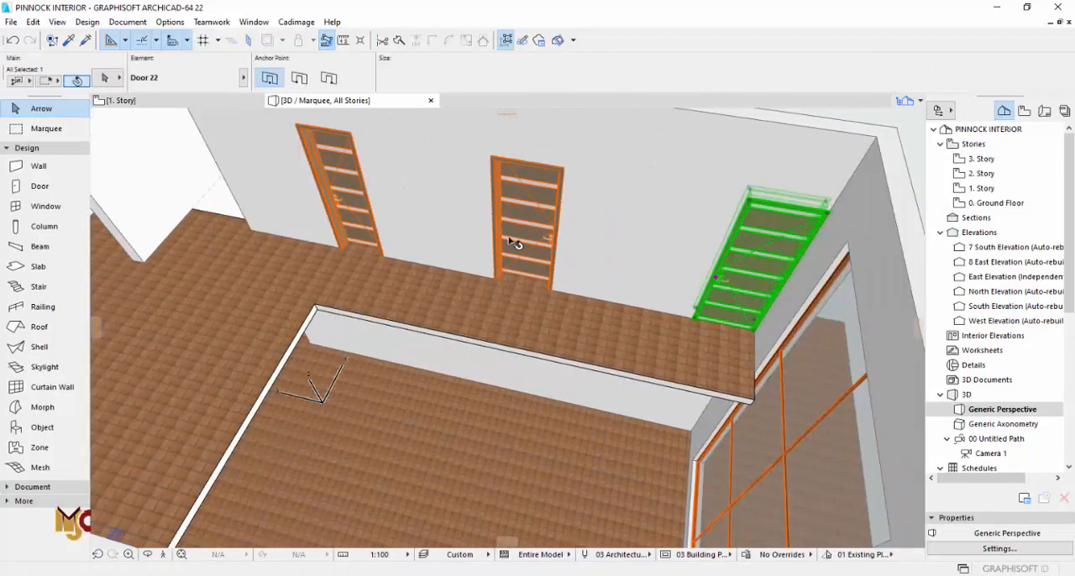
{"action": "left_click", "coordinate": [512, 240], "text": "shift"}
{"action": "left_click", "coordinate": [374, 221], "text": "shift"}
{"action": "middle_click_drag", "start_coordinate": [372, 220], "coordinate": [634, 344]}
{"action": "middle_click_drag", "start_coordinate": [413, 462], "coordinate": [237, 303], "text": "shift"}
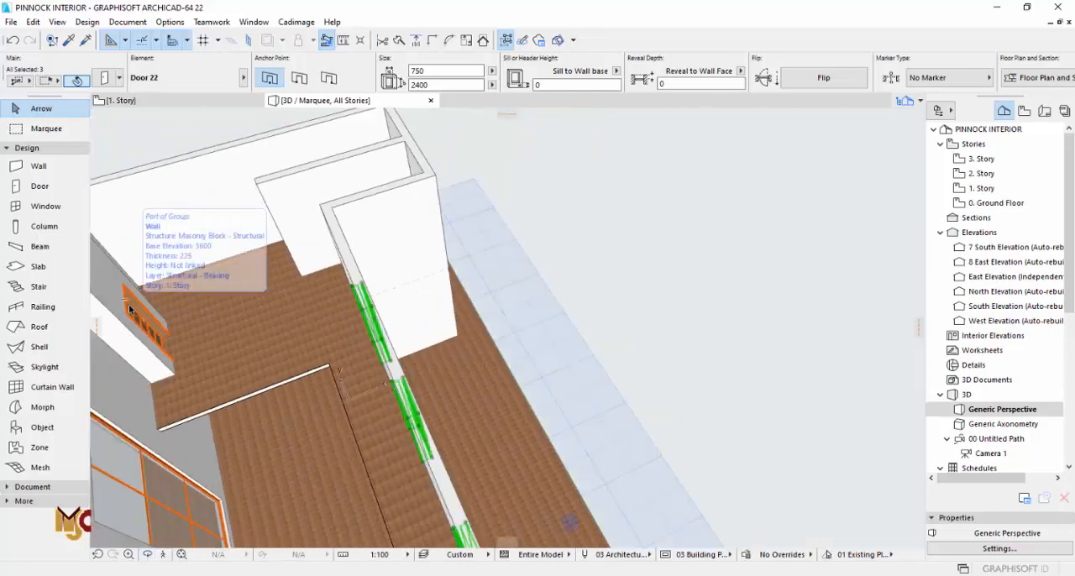
{"action": "key", "text": "ctrl+t"}
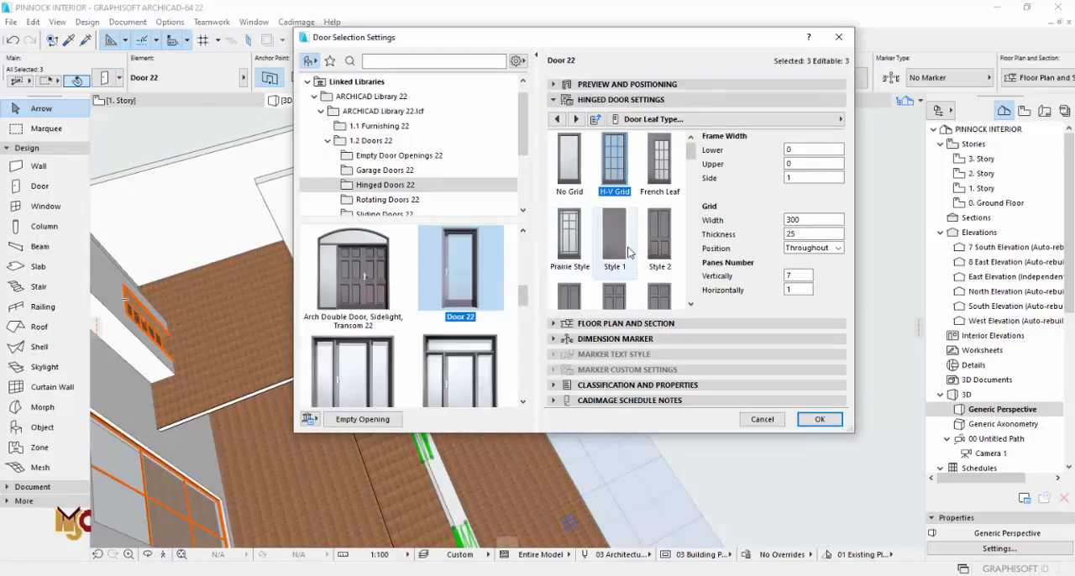
{"action": "left_click", "coordinate": [798, 219]}
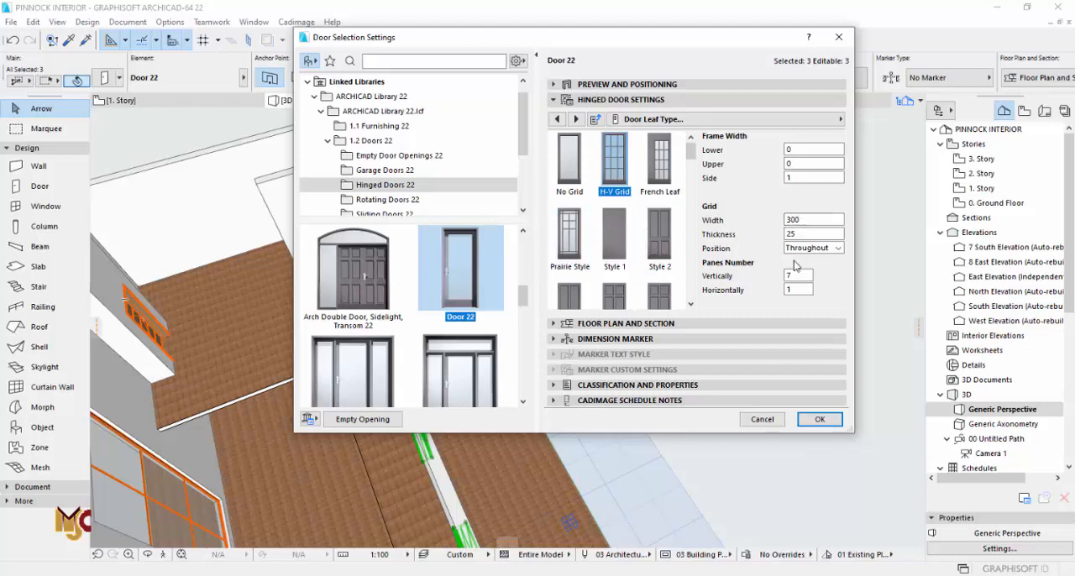
{"action": "left_click", "coordinate": [819, 419]}
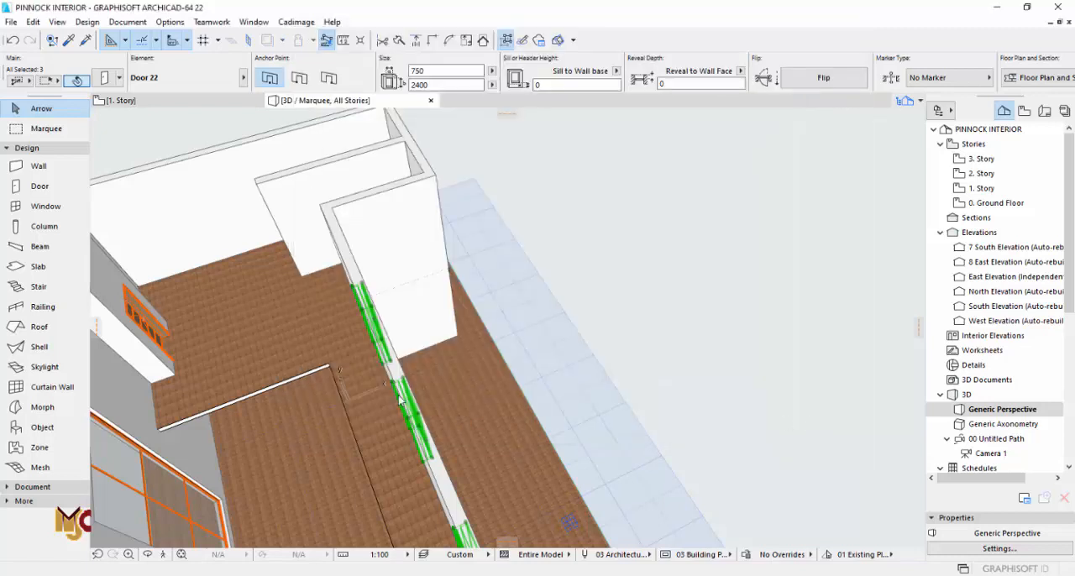
Step: Return to the first-floor plan and pick up the settings of the 900 by 2400 mm bedroom door
{"action": "middle_click_drag", "start_coordinate": [400, 401], "coordinate": [480, 376], "text": "shift"}
{"action": "scroll", "coordinate": [432, 388], "scroll_direction": "up", "scroll_amount": 4}
{"action": "left_click_drag", "start_coordinate": [441, 375], "coordinate": [442, 341]}
{"action": "key", "text": "F2"}
{"action": "left_click", "coordinate": [601, 226]}
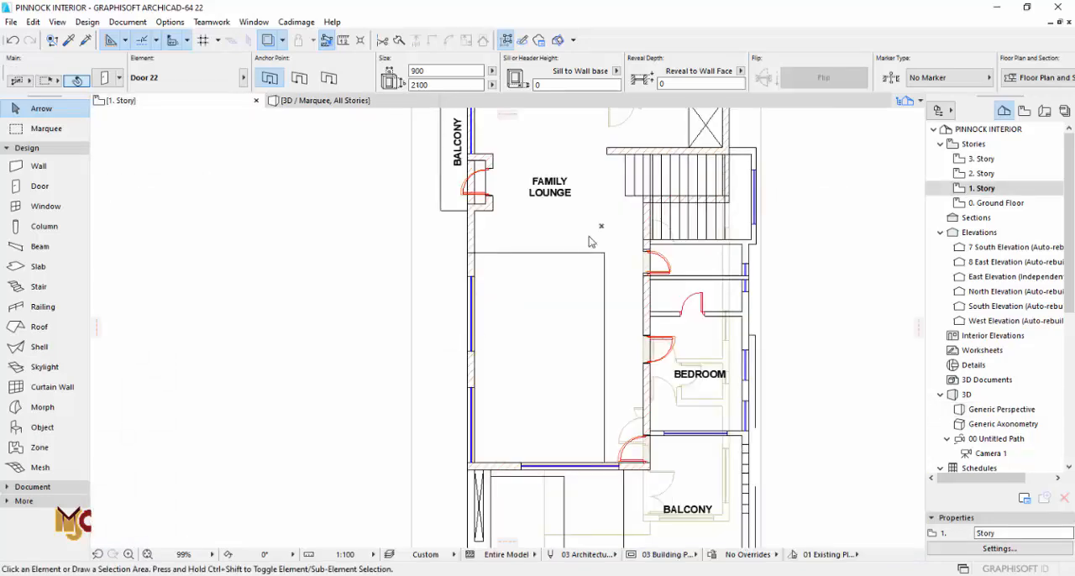
{"action": "scroll", "coordinate": [622, 223], "scroll_direction": "up", "scroll_amount": 3}
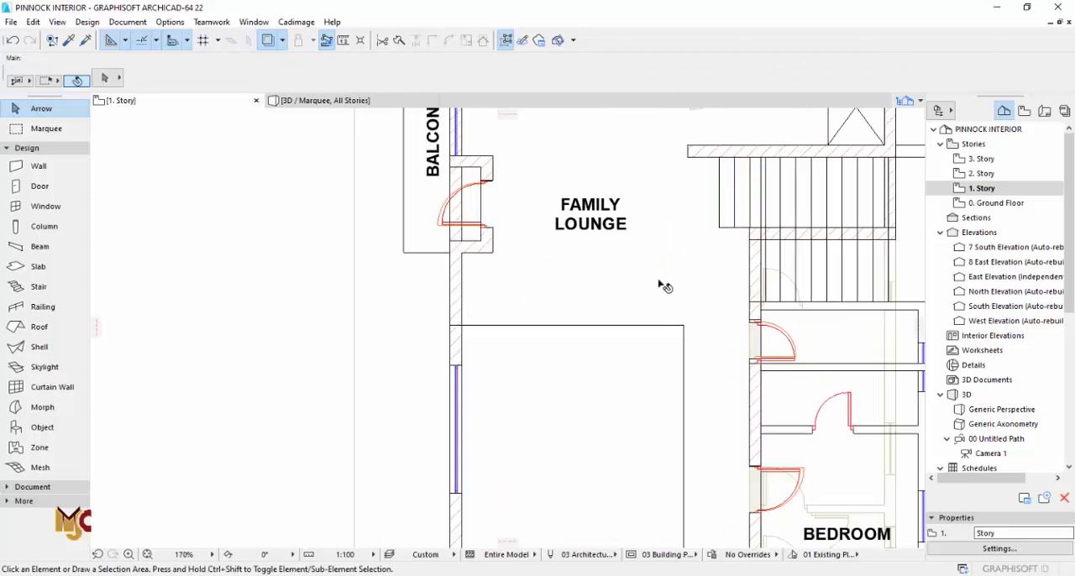
{"action": "left_click", "coordinate": [813, 472], "text": "alt"}
{"action": "scroll", "coordinate": [472, 215], "scroll_direction": "up", "scroll_amount": 5}
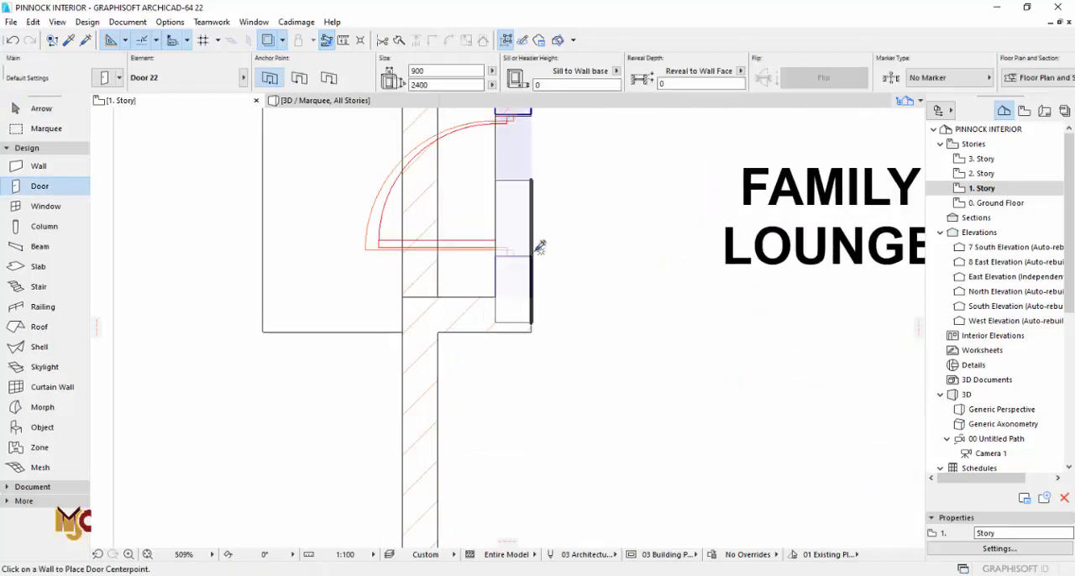
{"action": "key", "text": "Escape"}
Step: Check the doors and tall windows in 3D and pick up the family lounge balcony door's settings on the first-floor plan
{"action": "key", "text": "F3"}
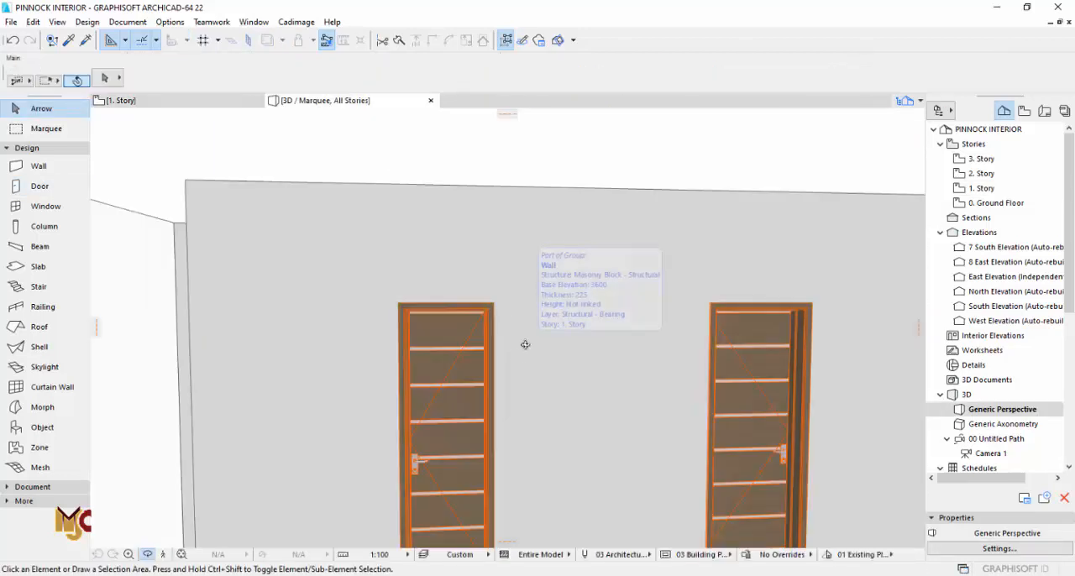
{"action": "left_click_drag", "start_coordinate": [478, 365], "coordinate": [662, 387]}
{"action": "middle_click_drag", "start_coordinate": [695, 388], "coordinate": [626, 265]}
{"action": "left_click_drag", "start_coordinate": [634, 386], "coordinate": [669, 327]}
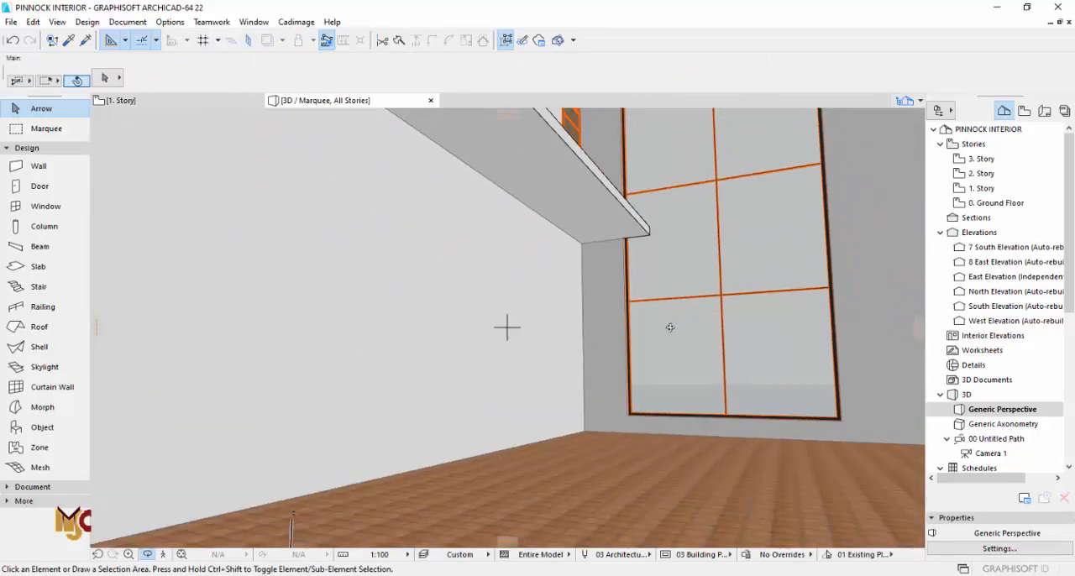
{"action": "key", "text": "F2"}
{"action": "left_click", "coordinate": [519, 248]}
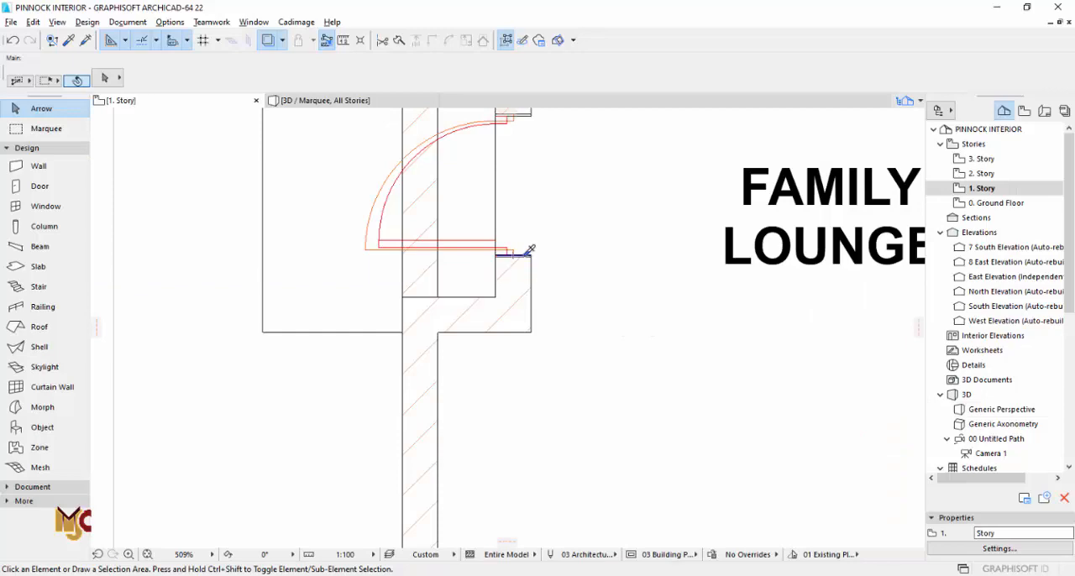
{"action": "left_click", "coordinate": [511, 149], "text": "alt"}
{"action": "scroll", "coordinate": [393, 206], "scroll_direction": "down", "scroll_amount": 9}
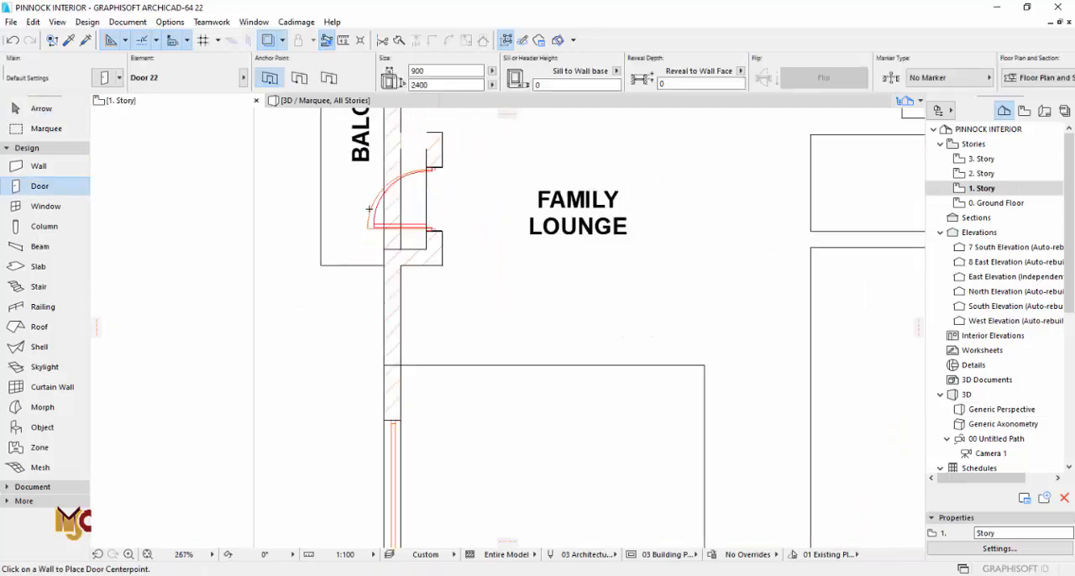
Step: Place a 900 by 2400 mm door on the ground floor between the main lounge and ante room, swinging into the lounge
{"action": "double_click", "coordinate": [970, 204]}
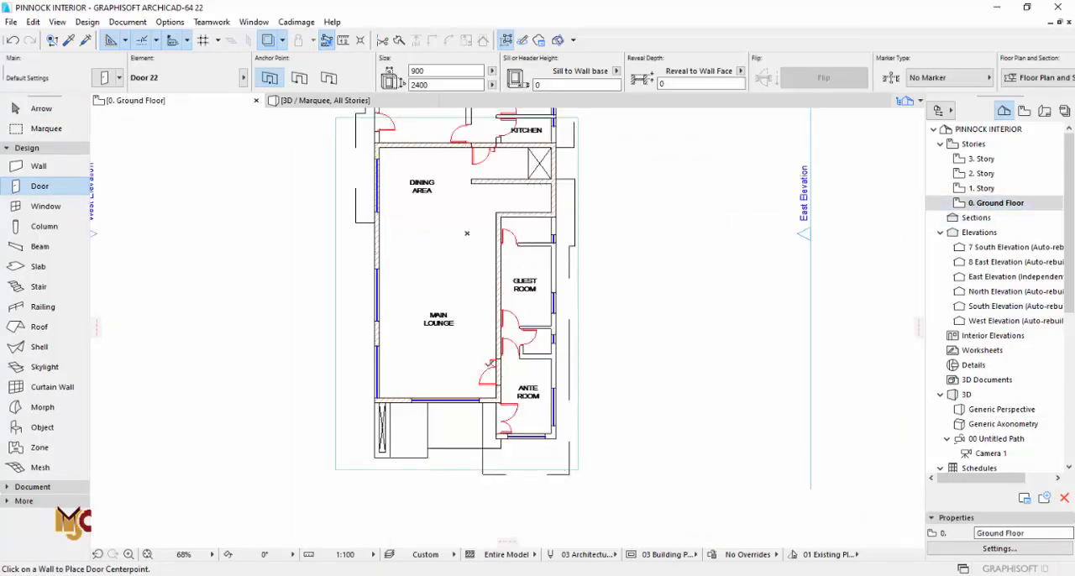
{"action": "scroll", "coordinate": [535, 329], "scroll_direction": "up", "scroll_amount": 7}
{"action": "left_click", "coordinate": [544, 336]}
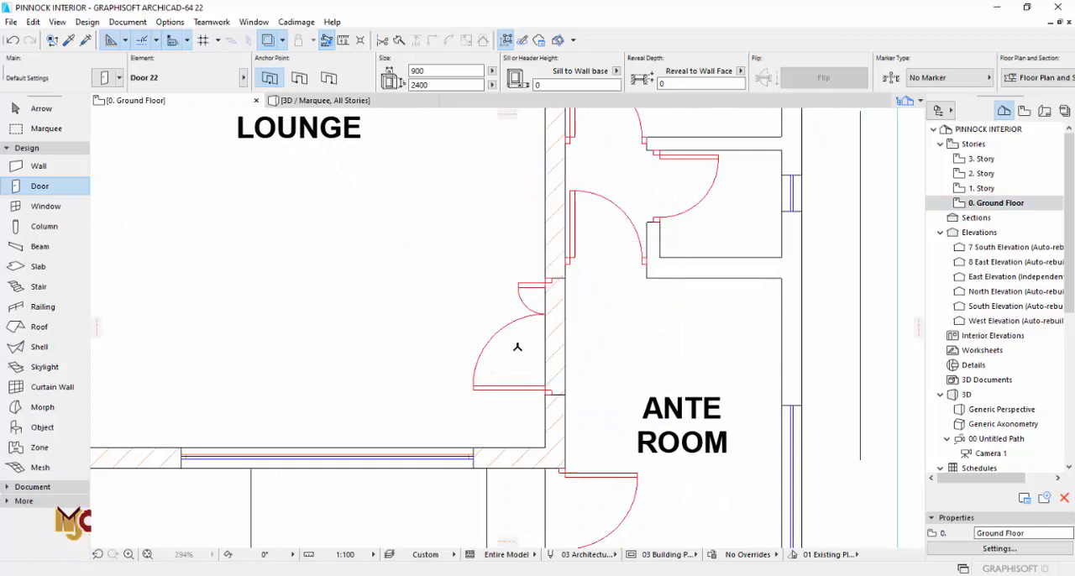
{"action": "key", "text": "Escape"}
Step: Change the main lounge door's type to Door with Sidelight on Side 2 22 with an H-V Grid door leaf
{"action": "left_click", "coordinate": [566, 384]}
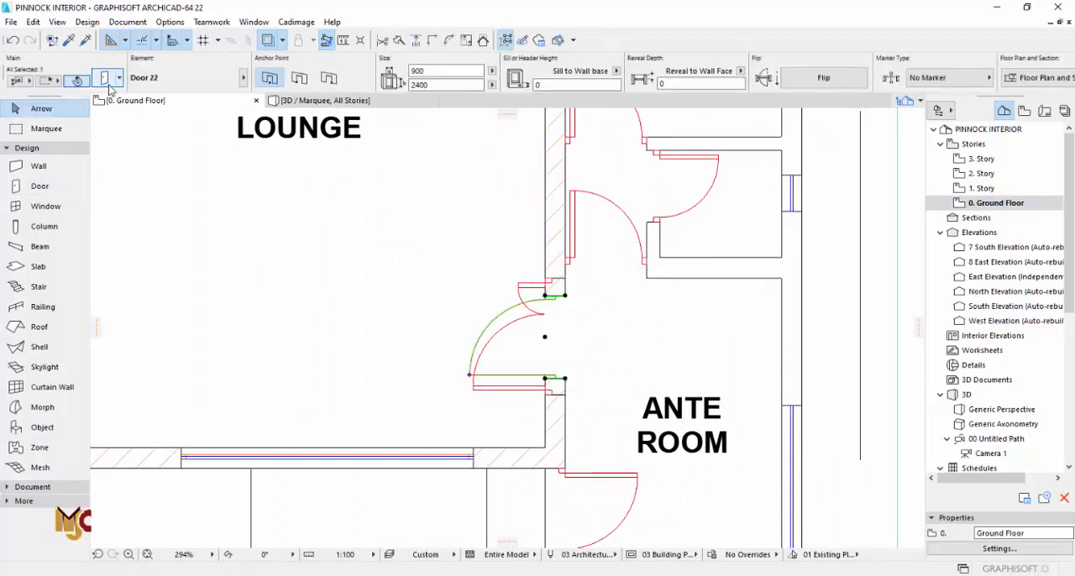
{"action": "key", "text": "ctrl+t"}
{"action": "scroll", "coordinate": [408, 299], "scroll_direction": "down", "scroll_amount": 5}
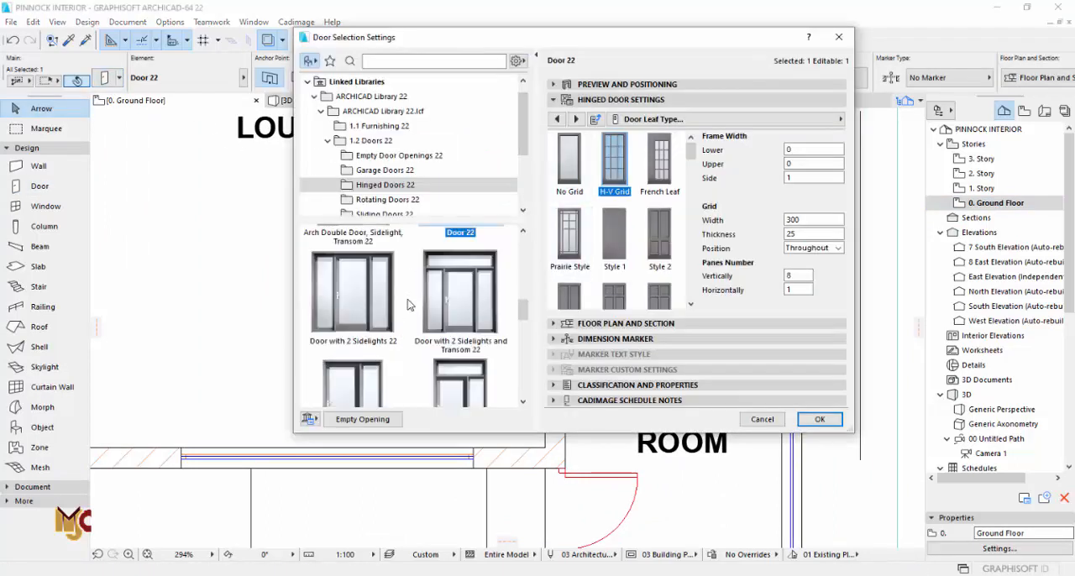
{"action": "scroll", "coordinate": [378, 336], "scroll_direction": "down", "scroll_amount": 1}
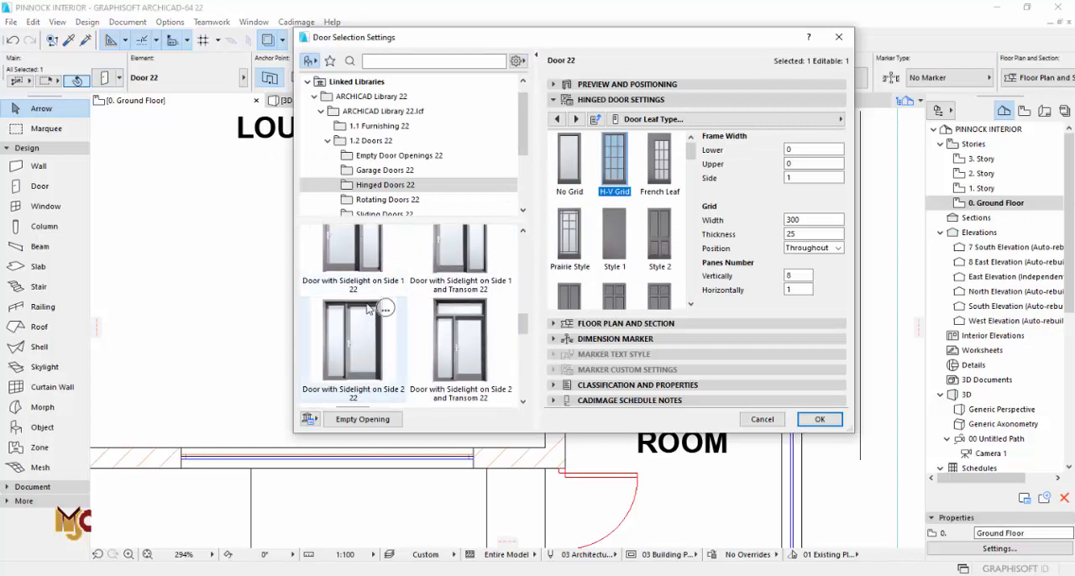
{"action": "left_click", "coordinate": [366, 270]}
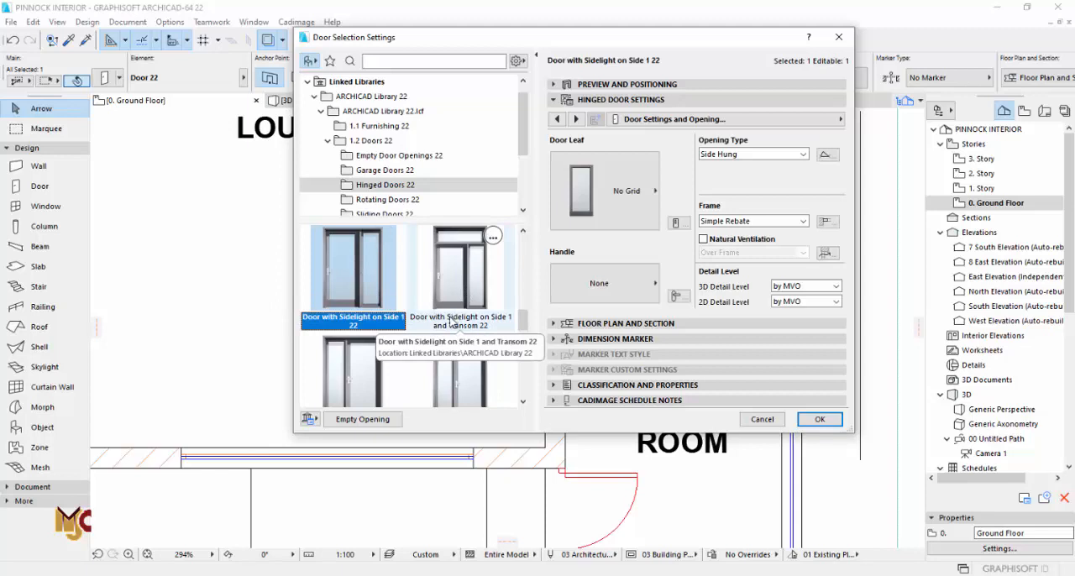
{"action": "scroll", "coordinate": [451, 322], "scroll_direction": "down", "scroll_amount": 1}
{"action": "left_click", "coordinate": [360, 345]}
{"action": "left_click", "coordinate": [631, 217]}
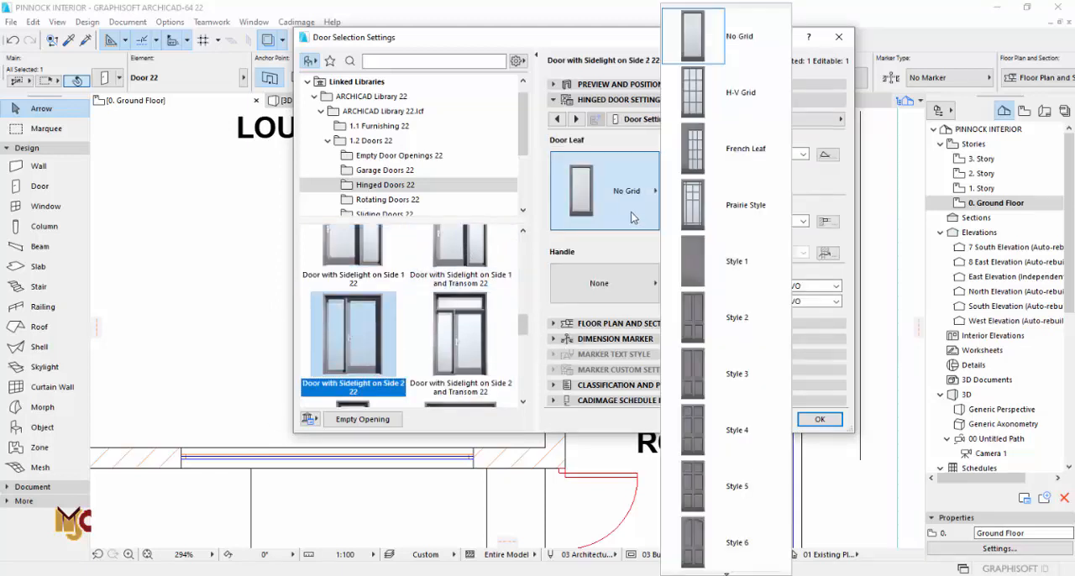
{"action": "left_click", "coordinate": [714, 94]}
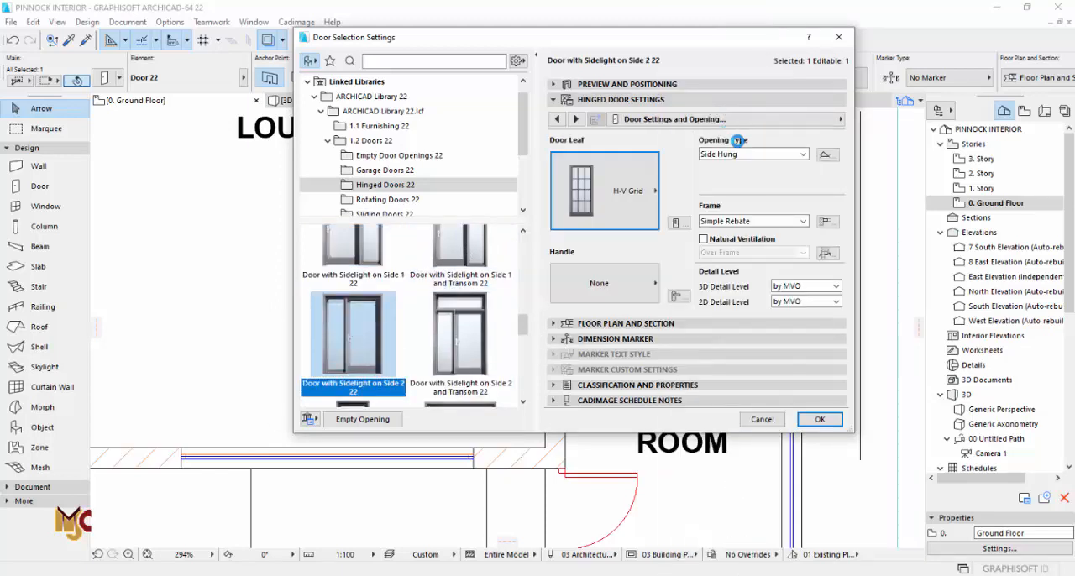
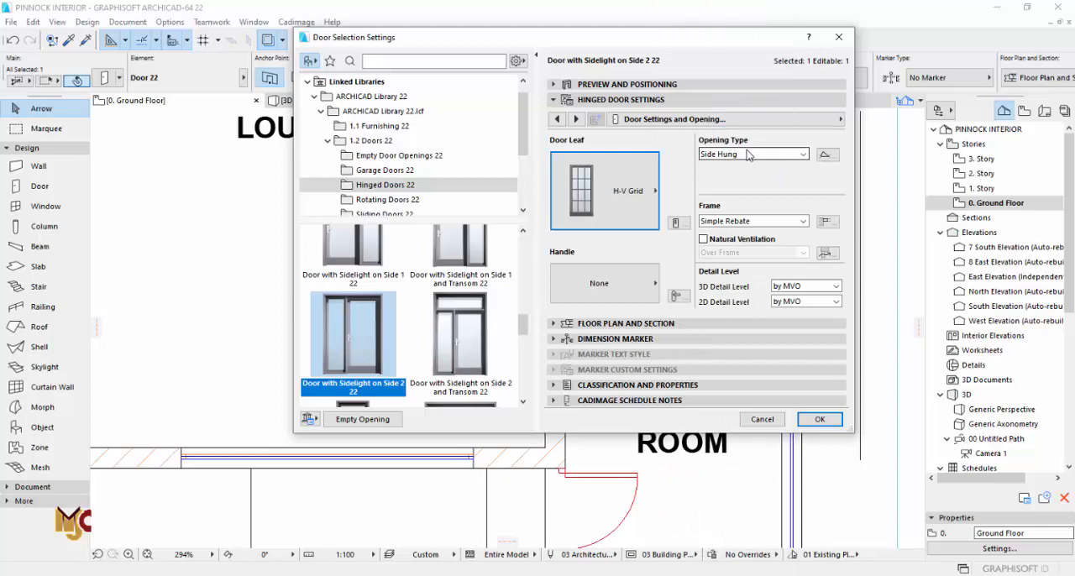
Step: Set the lounge door leaf's lower, upper and side frame widths to 0, grid width to 300 and vertical panes to 7
{"action": "left_click", "coordinate": [748, 156]}
{"action": "left_click", "coordinate": [746, 165]}
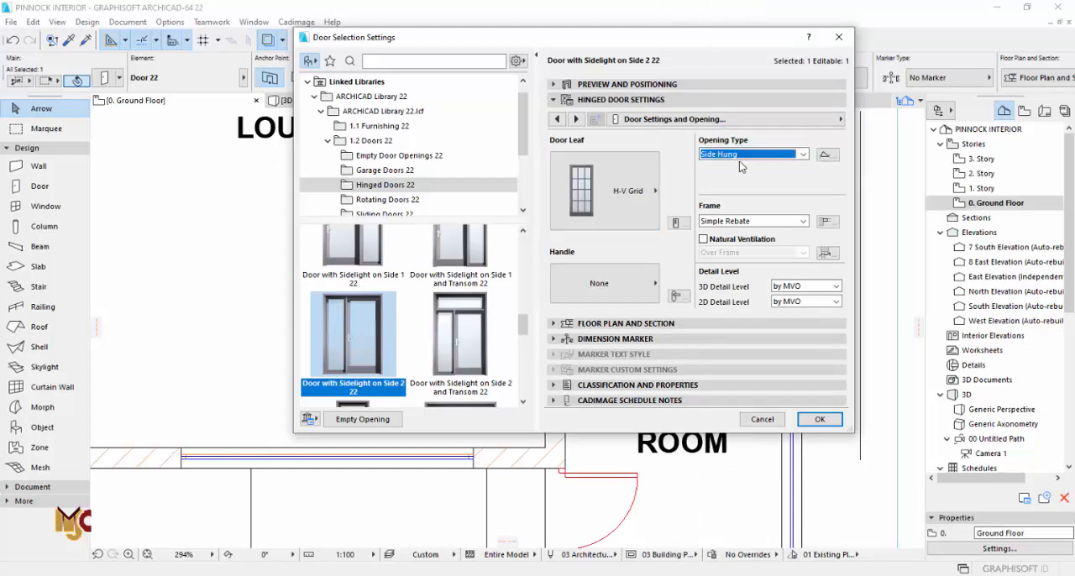
{"action": "left_click", "coordinate": [576, 120]}
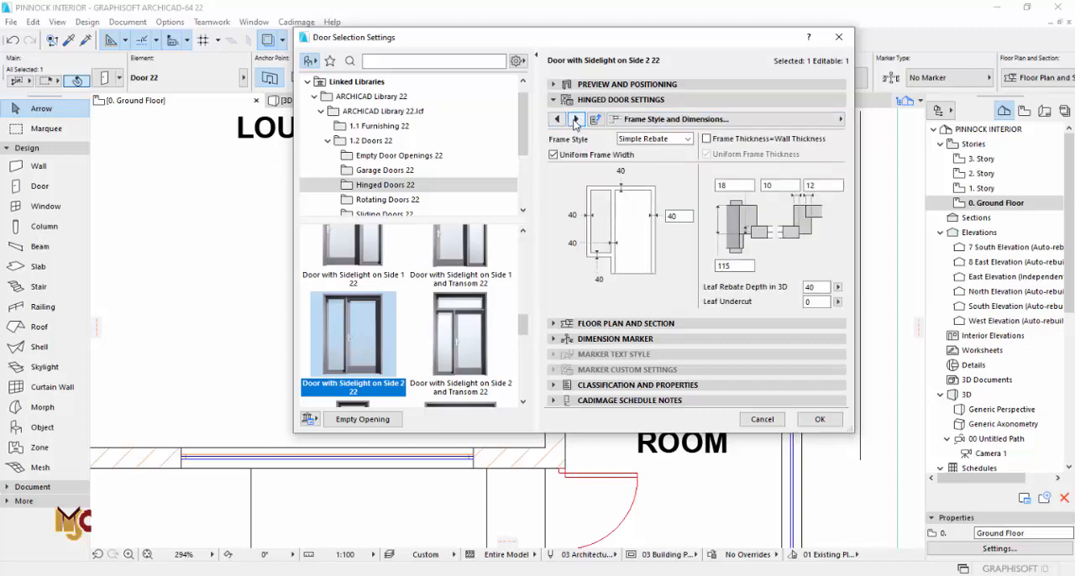
{"action": "left_click", "coordinate": [576, 119]}
{"action": "left_click", "coordinate": [576, 119]}
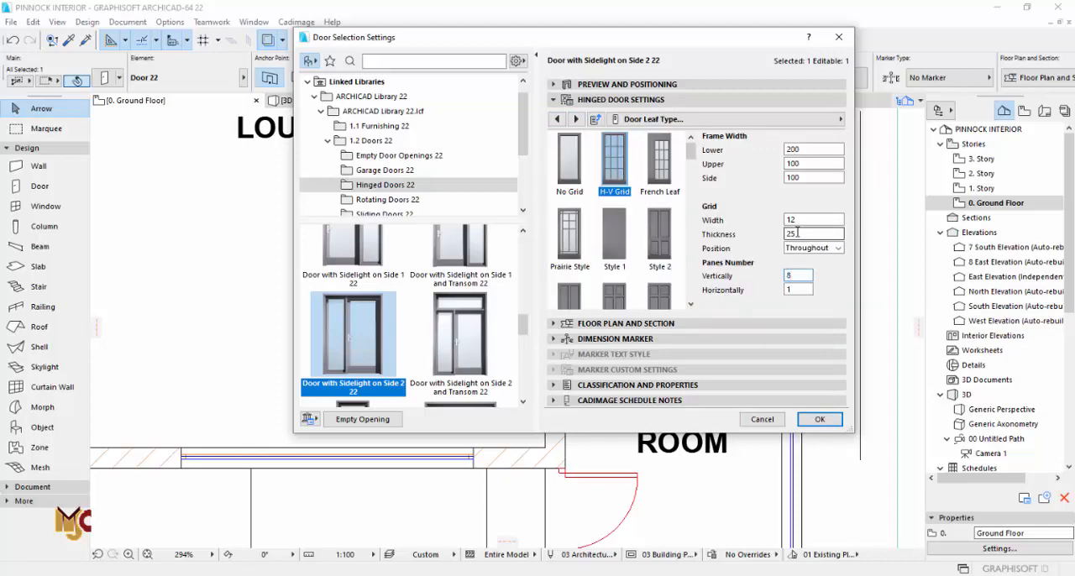
{"action": "key", "text": "Return"}
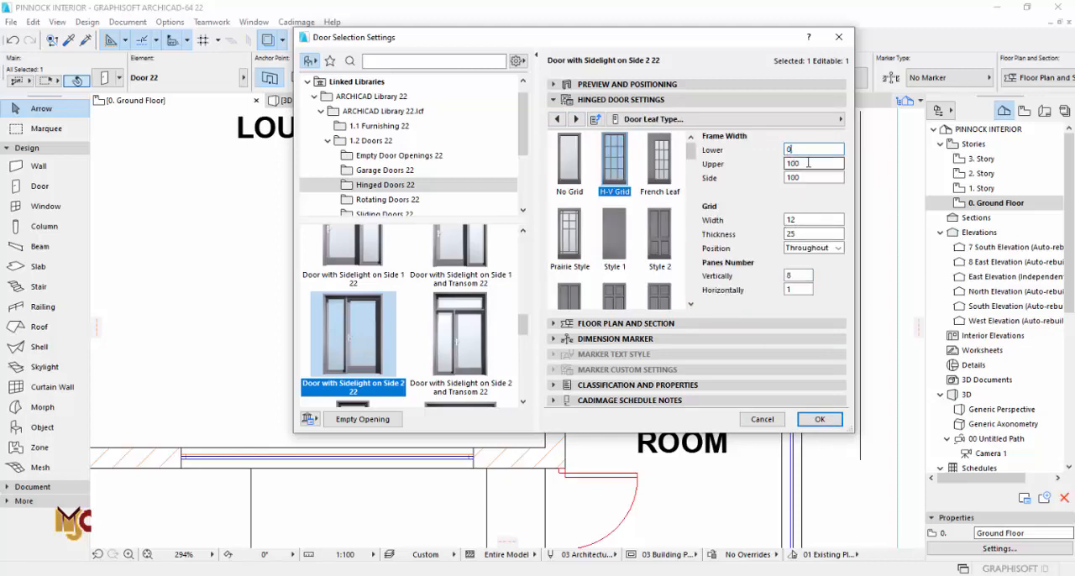
{"action": "key", "text": "Tab"}
{"action": "type", "text": "0"}
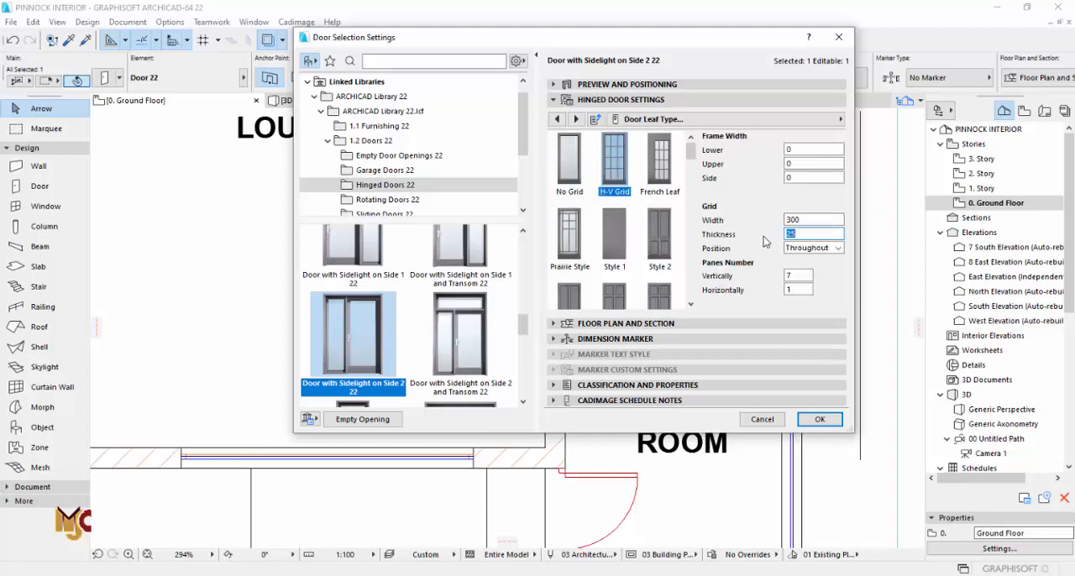
{"action": "left_click", "coordinate": [664, 84]}
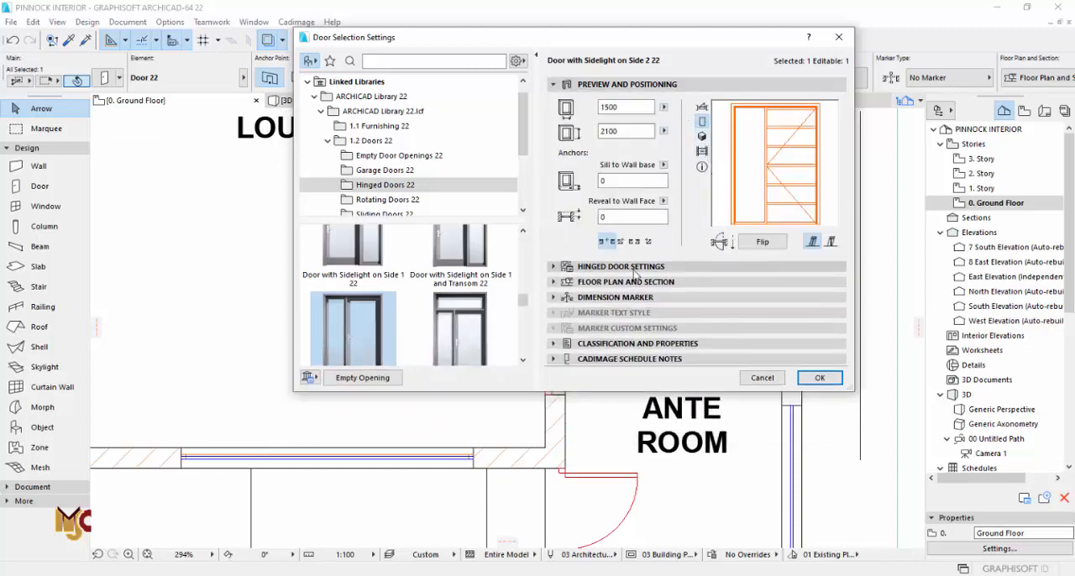
Step: Fit the lounge door with Handle 3
{"action": "left_click", "coordinate": [663, 267]}
{"action": "left_click", "coordinate": [576, 119]}
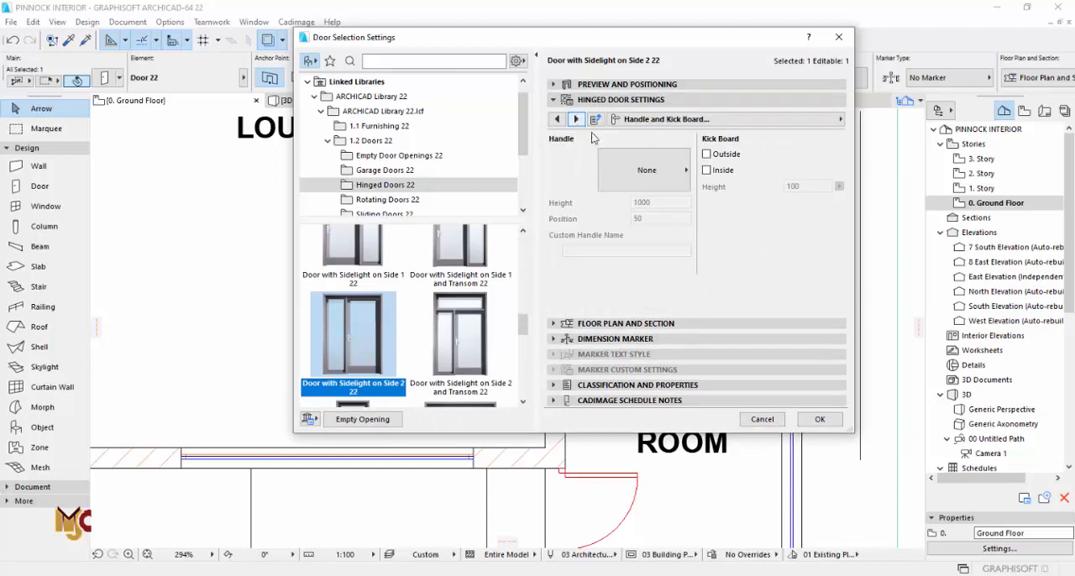
{"action": "left_click", "coordinate": [617, 168]}
{"action": "left_click", "coordinate": [724, 220]}
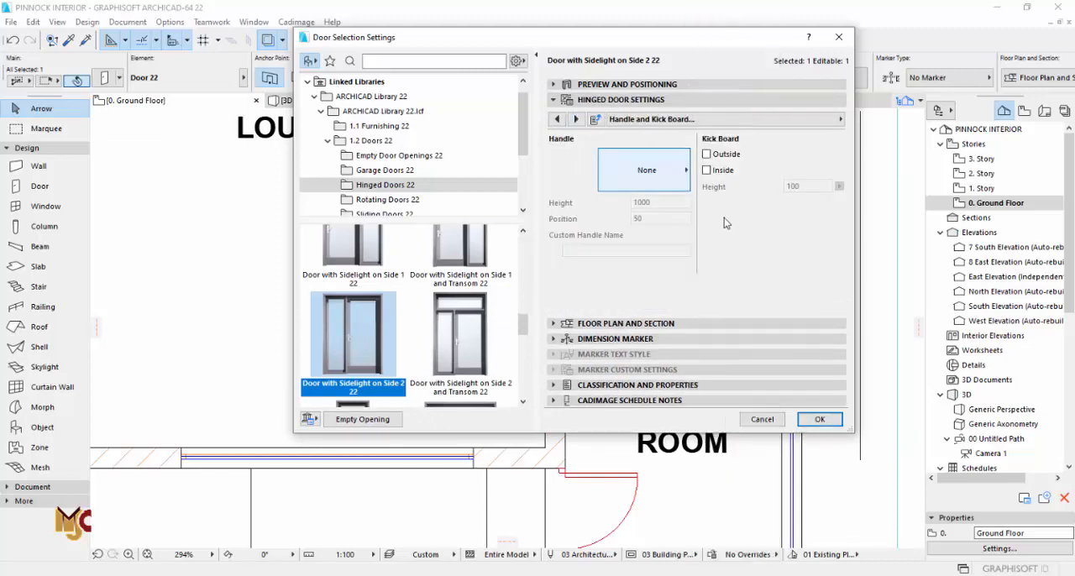
{"action": "left_click", "coordinate": [576, 119]}
{"action": "left_click", "coordinate": [555, 119]}
{"action": "left_click", "coordinate": [659, 180]}
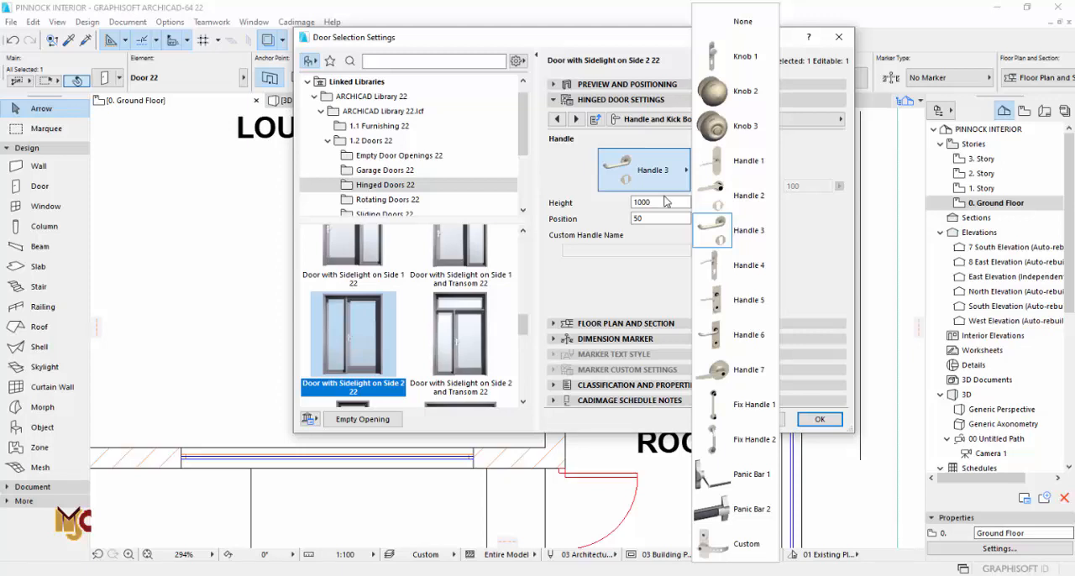
{"action": "left_click", "coordinate": [577, 121]}
Step: Review the sidelight sash types, keep No Grid and apply the door settings
{"action": "left_click", "coordinate": [577, 120]}
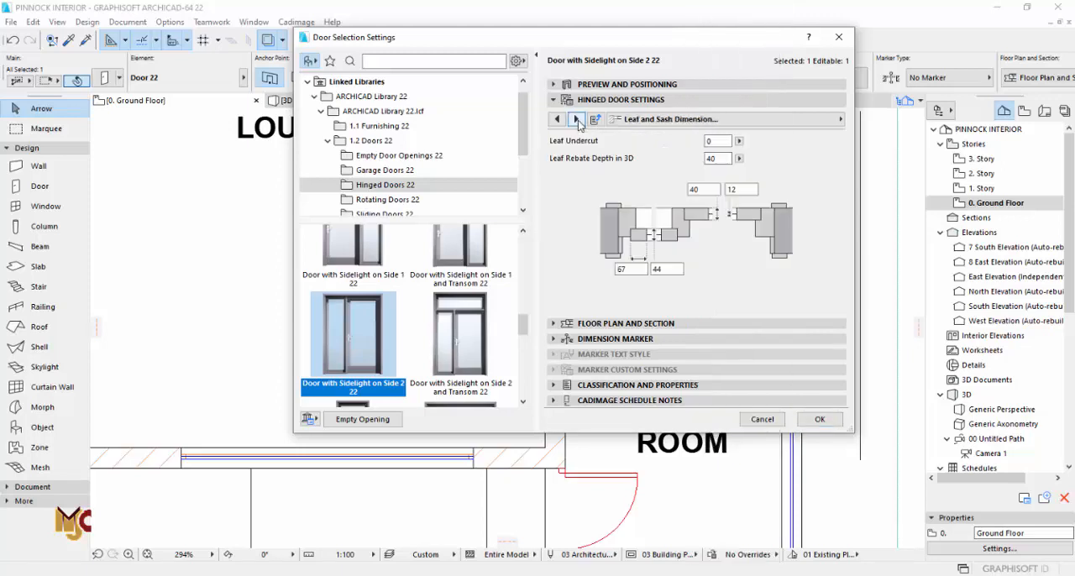
{"action": "left_click", "coordinate": [577, 120]}
{"action": "left_click", "coordinate": [624, 170]}
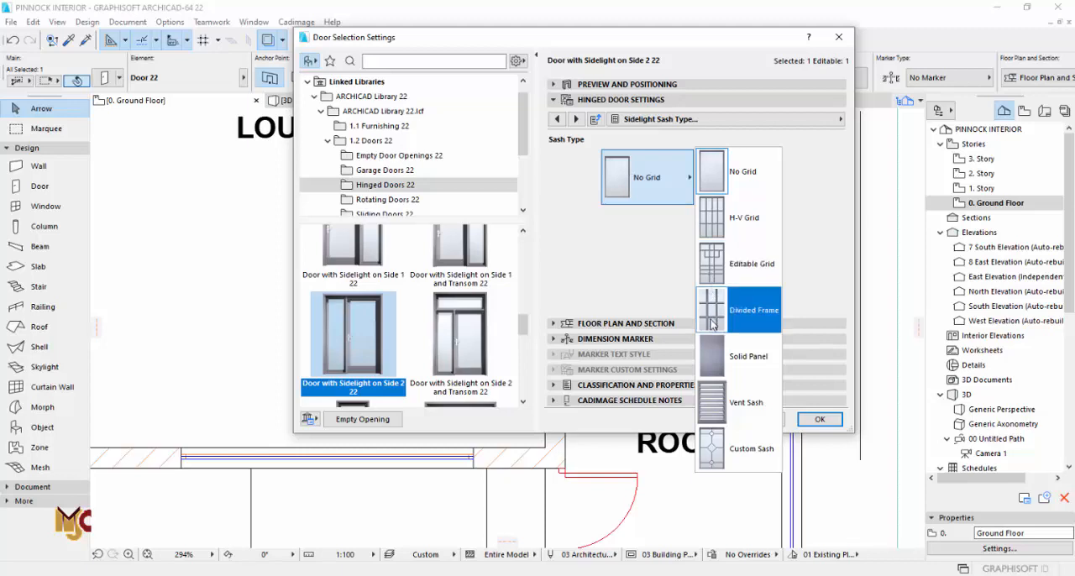
{"action": "left_click", "coordinate": [714, 353]}
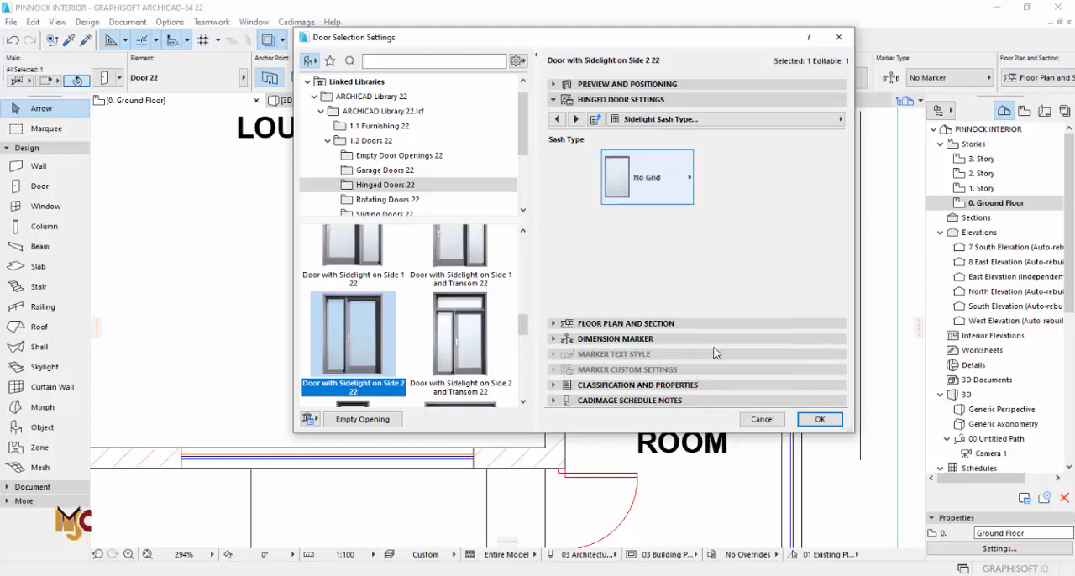
{"action": "left_click", "coordinate": [666, 195]}
{"action": "left_click", "coordinate": [726, 173]}
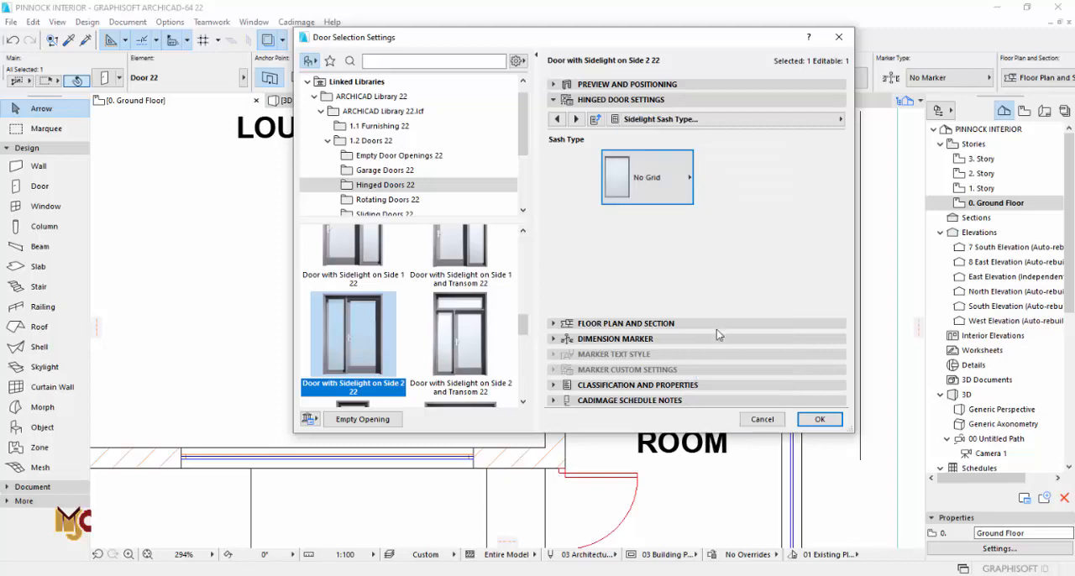
{"action": "left_click", "coordinate": [773, 422]}
Step: Stretch both ends of the sidelight door inward to the underlying plan's door opening, making it about 1272 mm wide
{"action": "scroll", "coordinate": [563, 351], "scroll_direction": "up", "scroll_amount": 3}
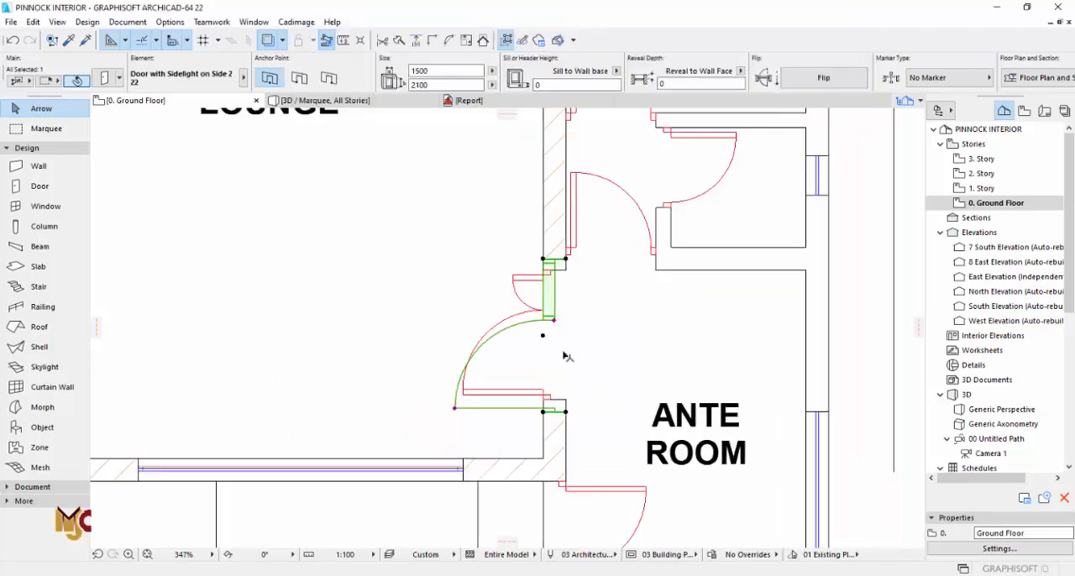
{"action": "left_click", "coordinate": [567, 430]}
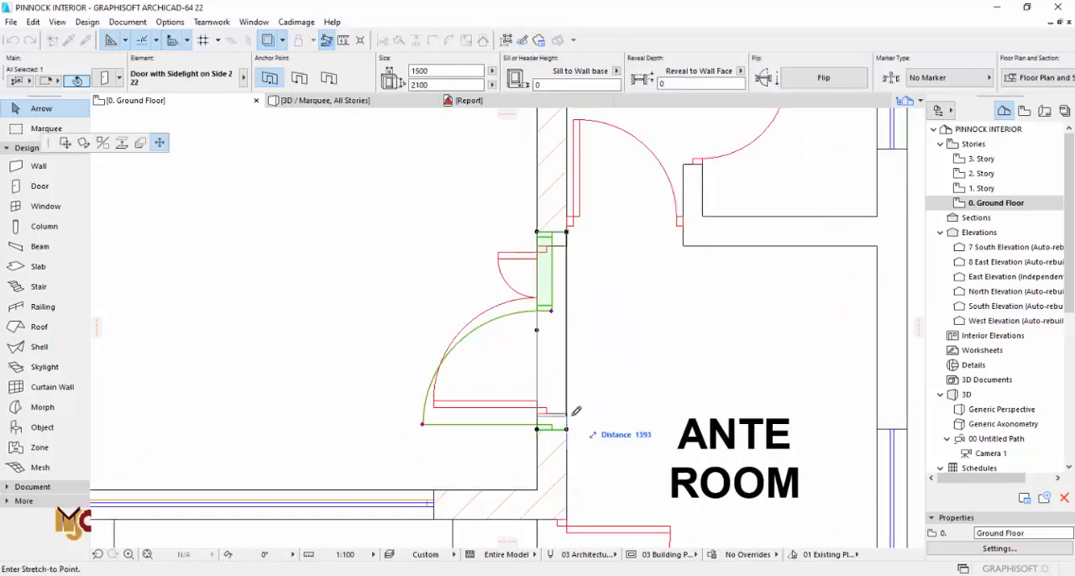
{"action": "left_click", "coordinate": [568, 412]}
{"action": "left_click", "coordinate": [566, 231]}
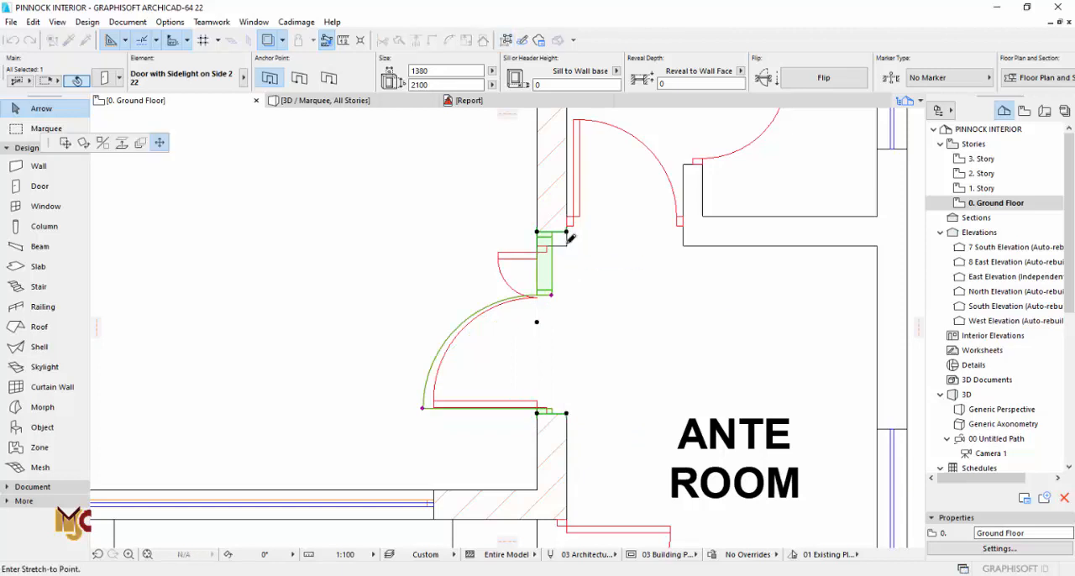
{"action": "left_click", "coordinate": [566, 245]}
{"action": "left_click", "coordinate": [584, 264]}
Step: Set the lounge door's Leaf Glass and Sash Glass surfaces to Glass - Satin while viewing it in 3D
{"action": "key", "text": "F3"}
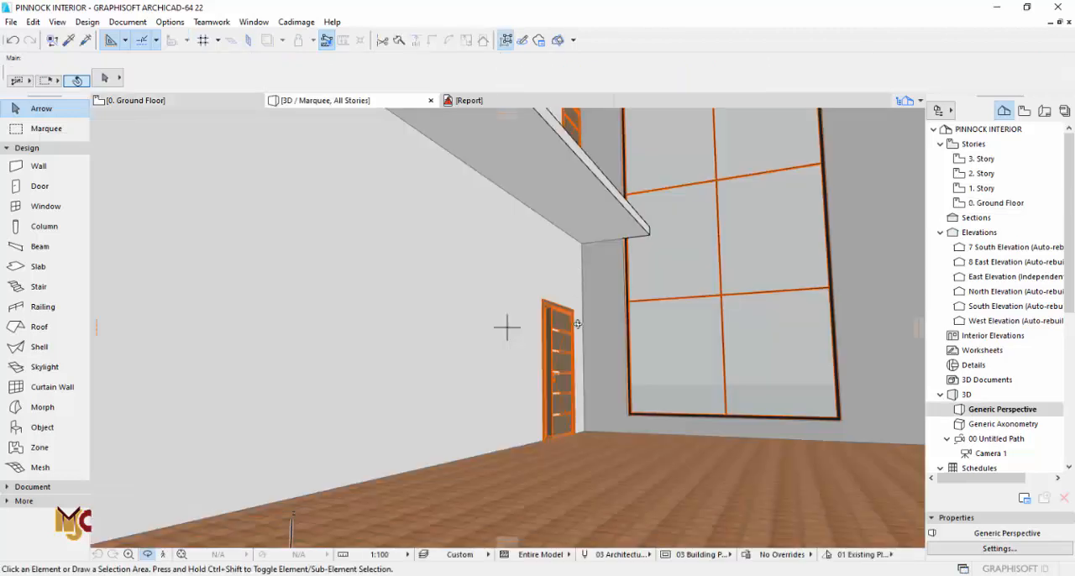
{"action": "middle_click_drag", "start_coordinate": [569, 348], "coordinate": [677, 399], "text": "shift"}
{"action": "left_click", "coordinate": [678, 399]}
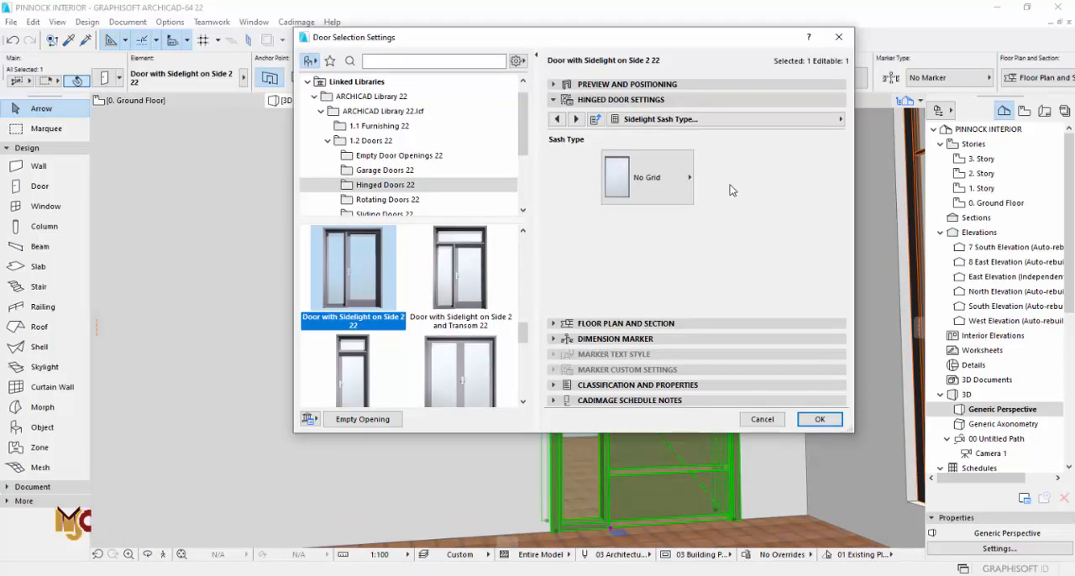
{"action": "left_click", "coordinate": [756, 119]}
{"action": "left_click", "coordinate": [904, 180]}
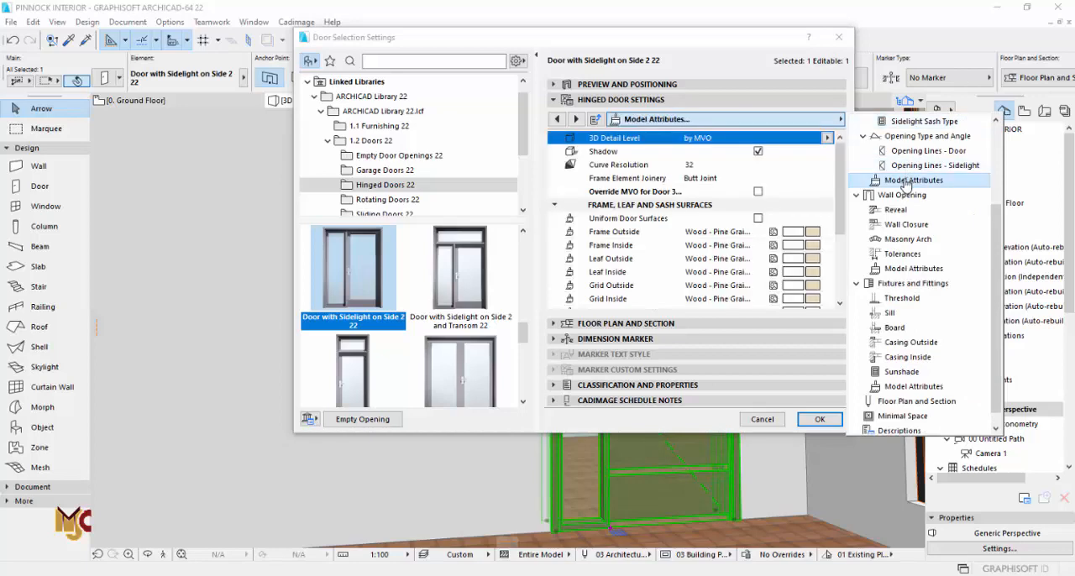
{"action": "left_click_drag", "start_coordinate": [840, 209], "coordinate": [842, 257]}
{"action": "left_click", "coordinate": [818, 220]}
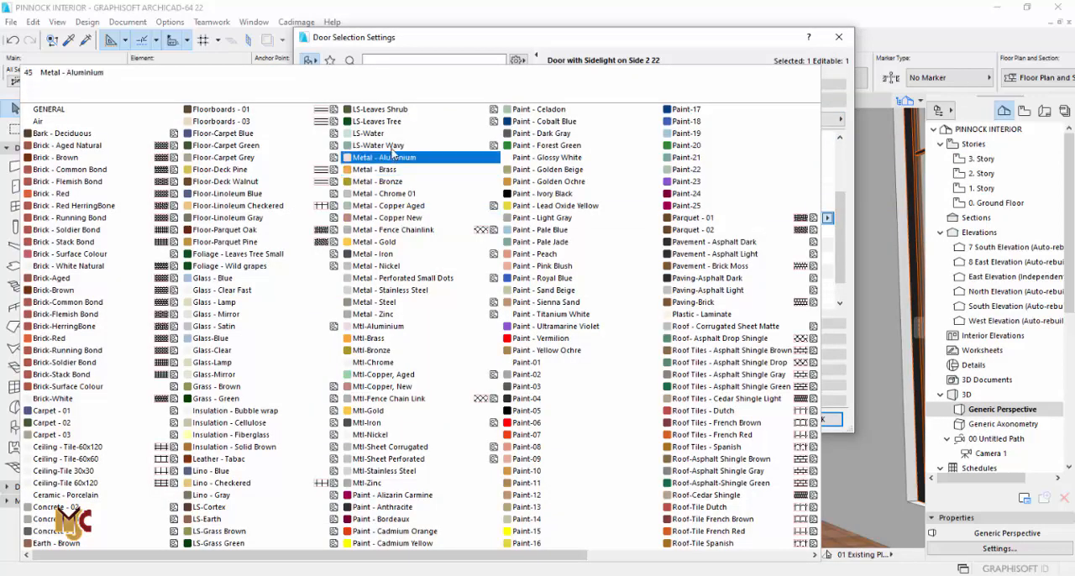
{"action": "left_click", "coordinate": [239, 318]}
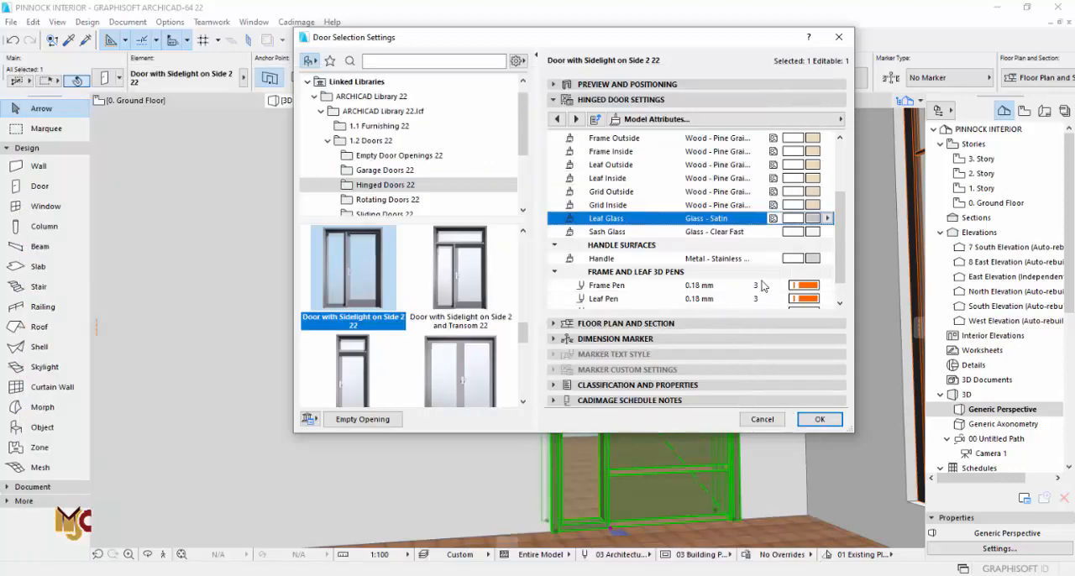
{"action": "left_click", "coordinate": [812, 239]}
{"action": "left_click", "coordinate": [225, 326]}
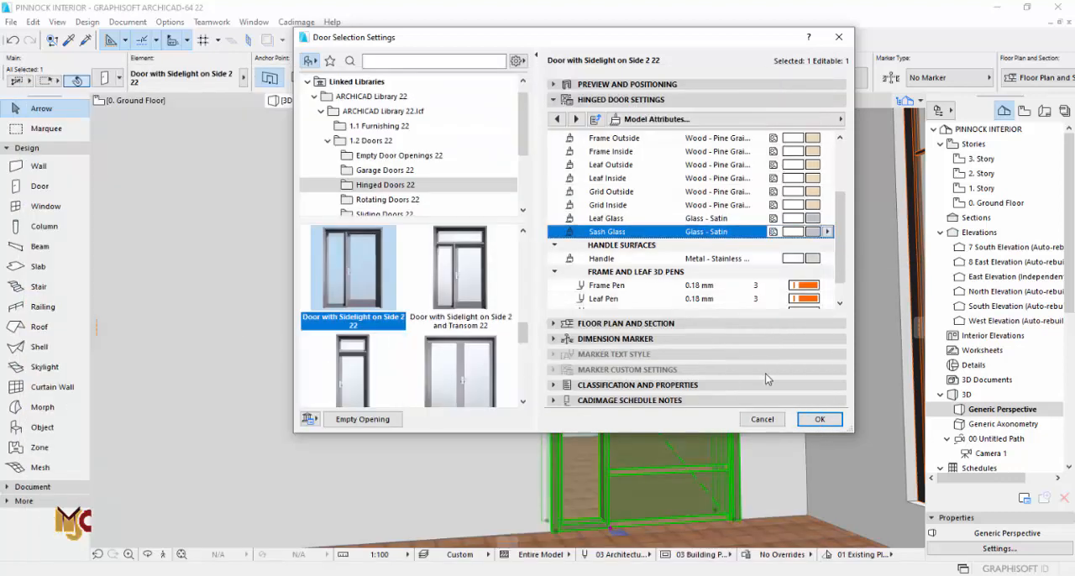
{"action": "left_click", "coordinate": [806, 418]}
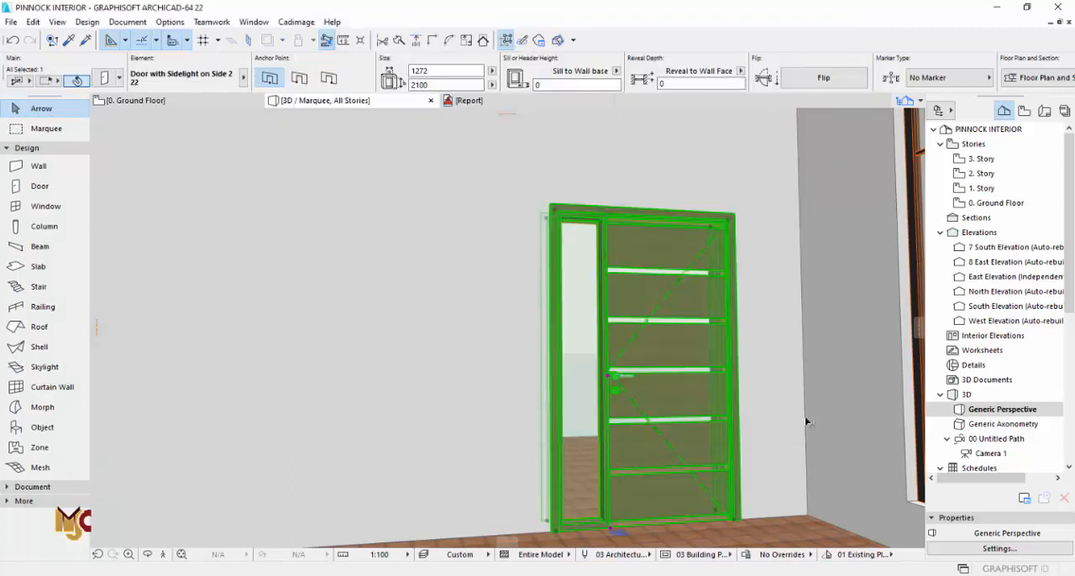
Step: Set the lounge door's height to 2400 mm
{"action": "middle_click_drag", "start_coordinate": [715, 403], "coordinate": [643, 355]}
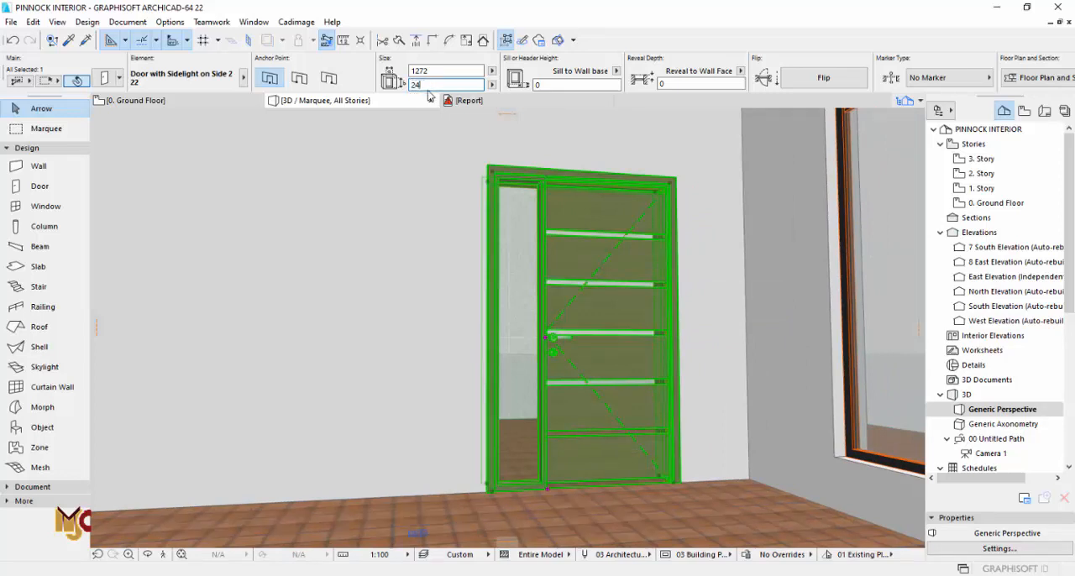
{"action": "type", "text": "2400"}
{"action": "key", "text": "Return"}
{"action": "key", "text": "Escape"}
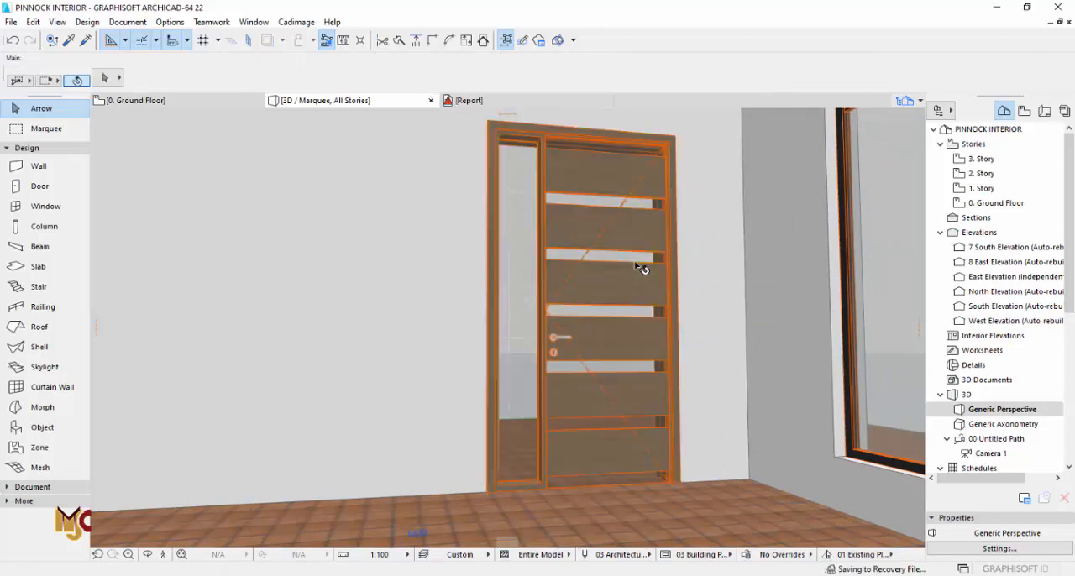
Step: Set the vertical panes number of the lounge door leaf's H-V grid to 8
{"action": "left_click", "coordinate": [630, 253]}
{"action": "key", "text": "ctrl+t"}
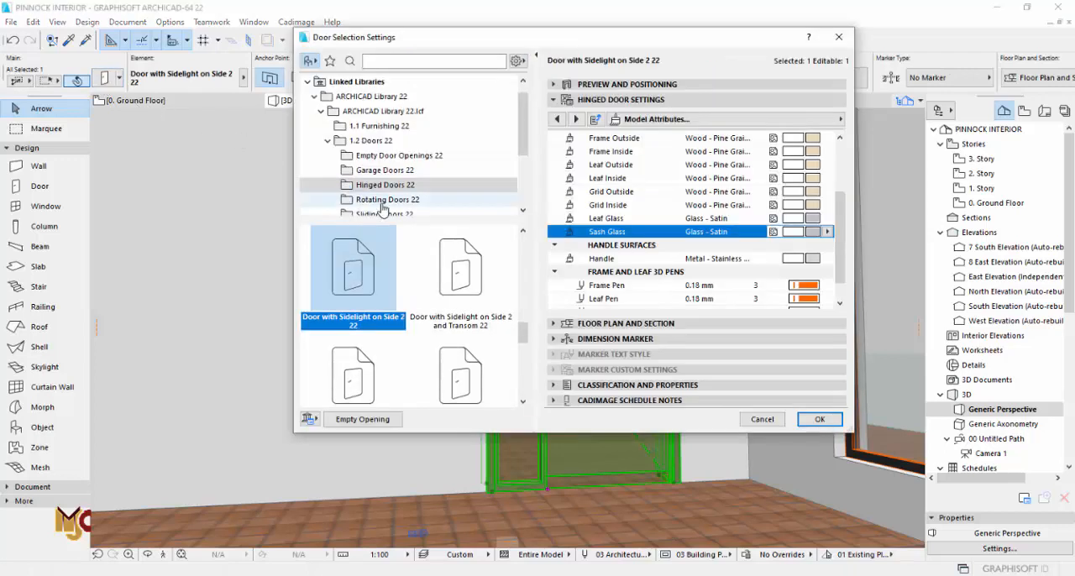
{"action": "left_click", "coordinate": [556, 119]}
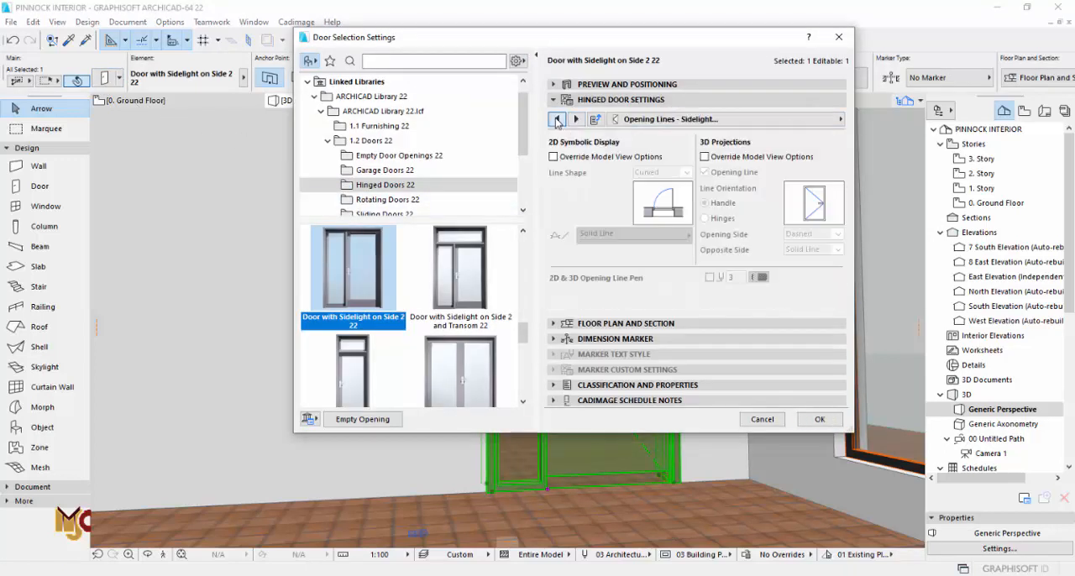
{"action": "left_click", "coordinate": [556, 120]}
{"action": "left_click", "coordinate": [556, 119]}
{"action": "left_click", "coordinate": [556, 119]}
{"action": "left_click", "coordinate": [555, 119]}
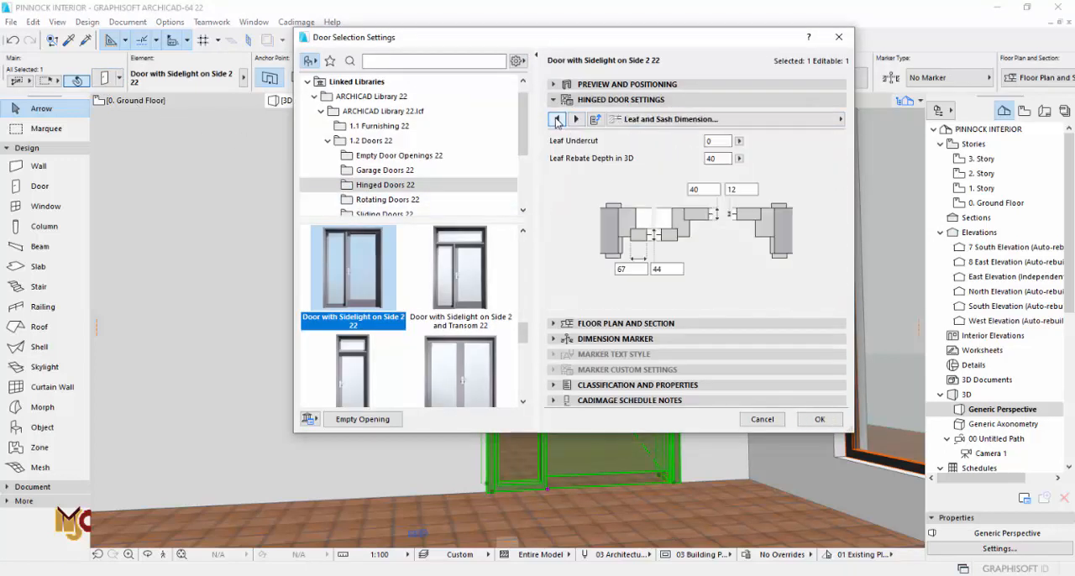
{"action": "left_click", "coordinate": [556, 119]}
{"action": "left_click", "coordinate": [556, 119]}
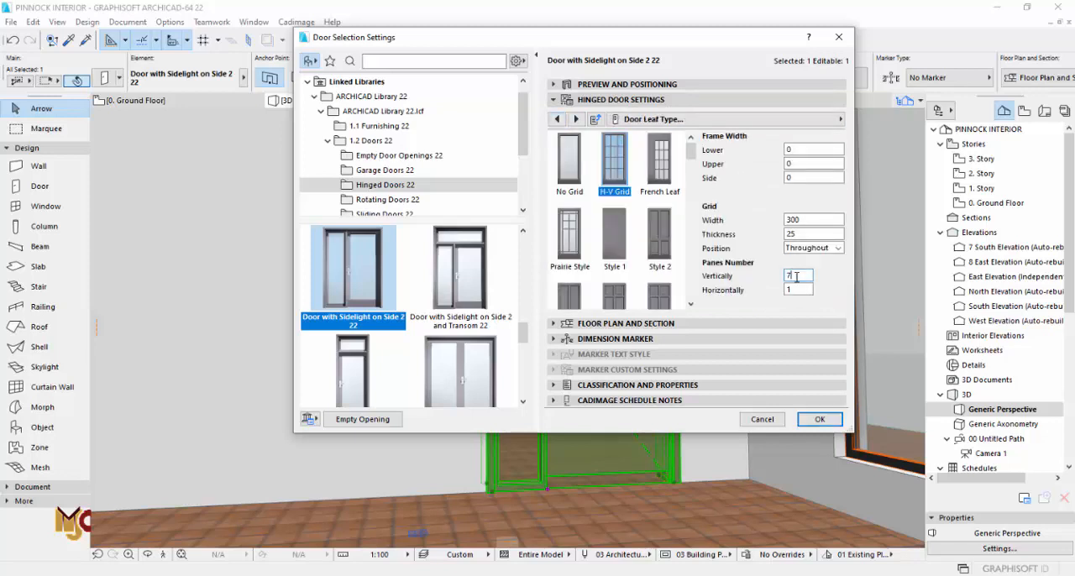
{"action": "left_click", "coordinate": [819, 419]}
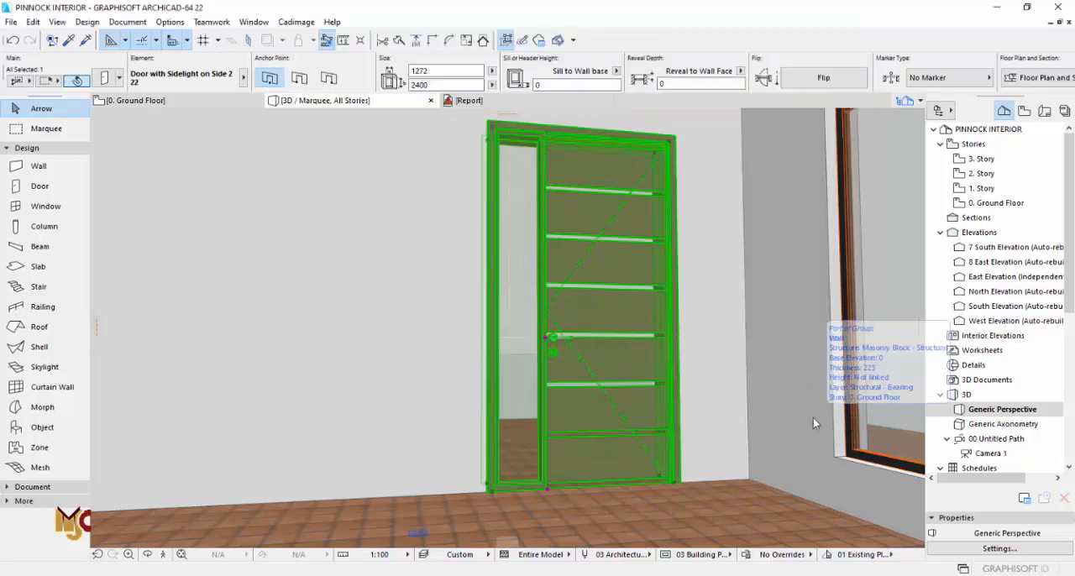
{"action": "key", "text": "Escape"}
Step: Review the lounge door's leaf, frame, opening and shape settings to find where its handle is configured
{"action": "middle_click_drag", "start_coordinate": [667, 314], "coordinate": [607, 292], "text": "shift"}
{"action": "left_click", "coordinate": [600, 294]}
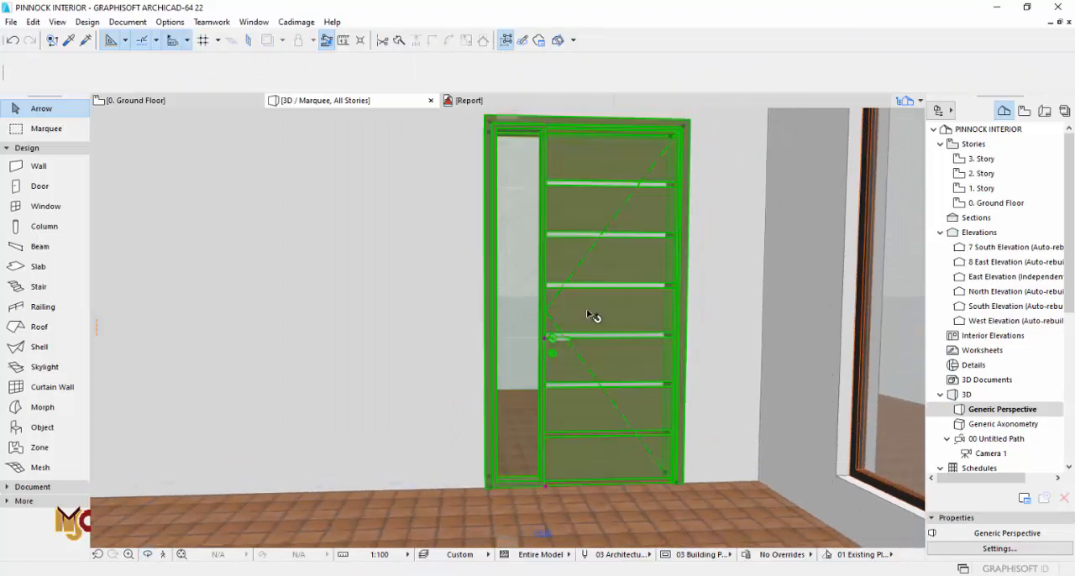
{"action": "double_click", "coordinate": [531, 272]}
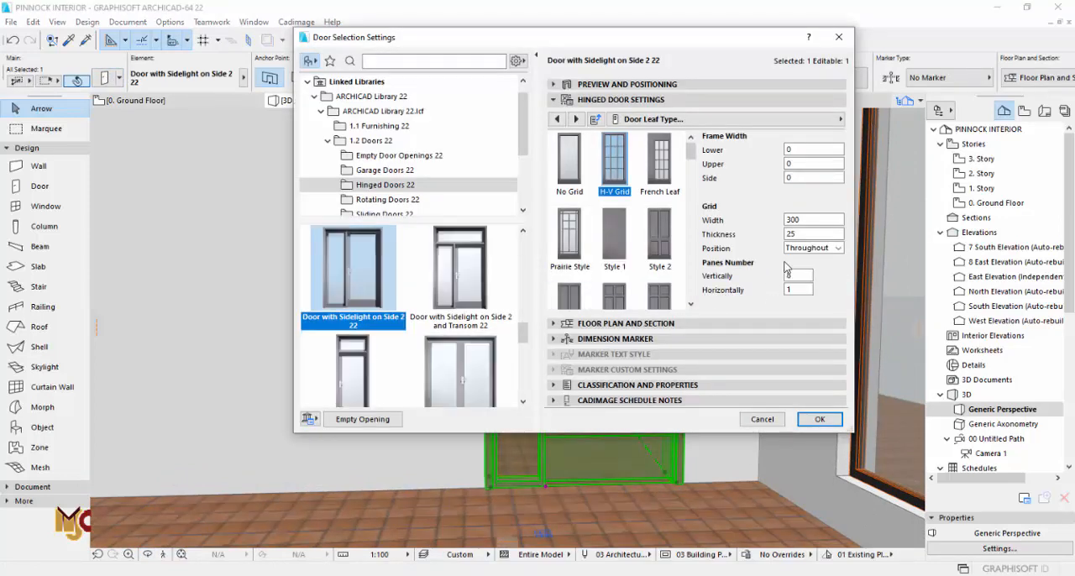
{"action": "left_click", "coordinate": [556, 118]}
{"action": "left_click", "coordinate": [557, 119]}
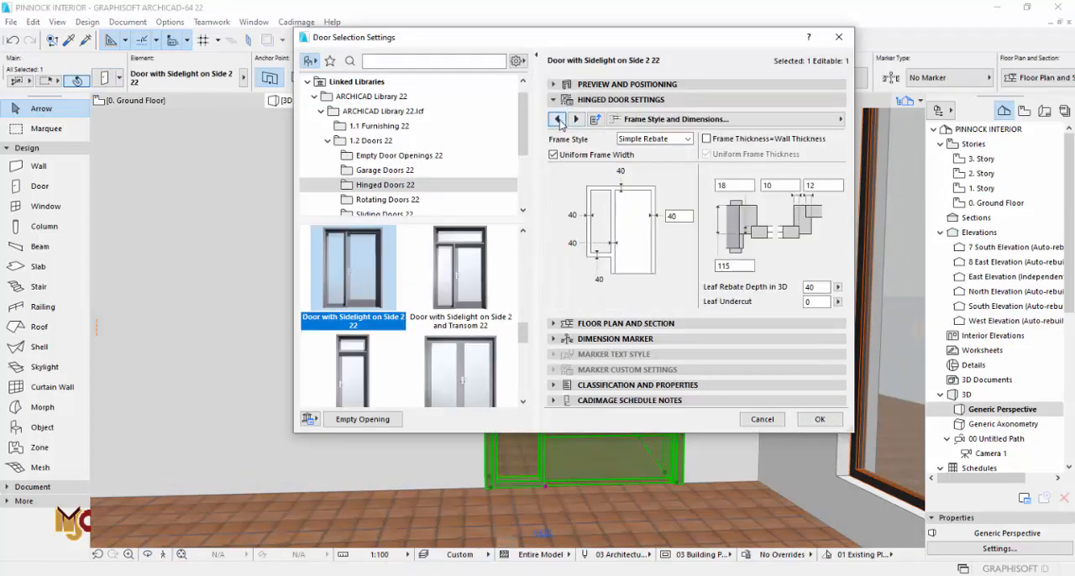
{"action": "left_click", "coordinate": [557, 118]}
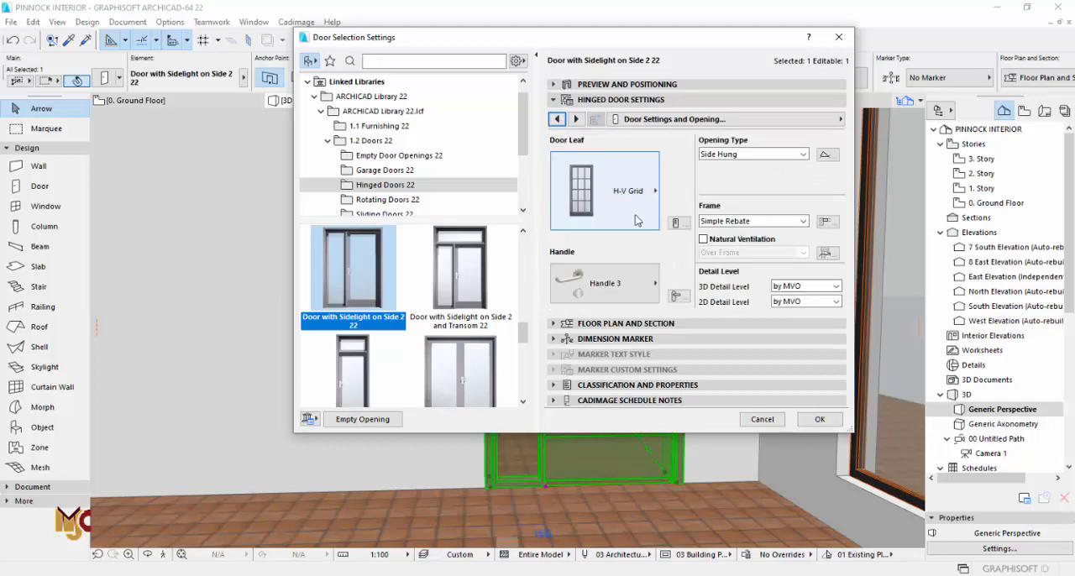
{"action": "left_click", "coordinate": [557, 120]}
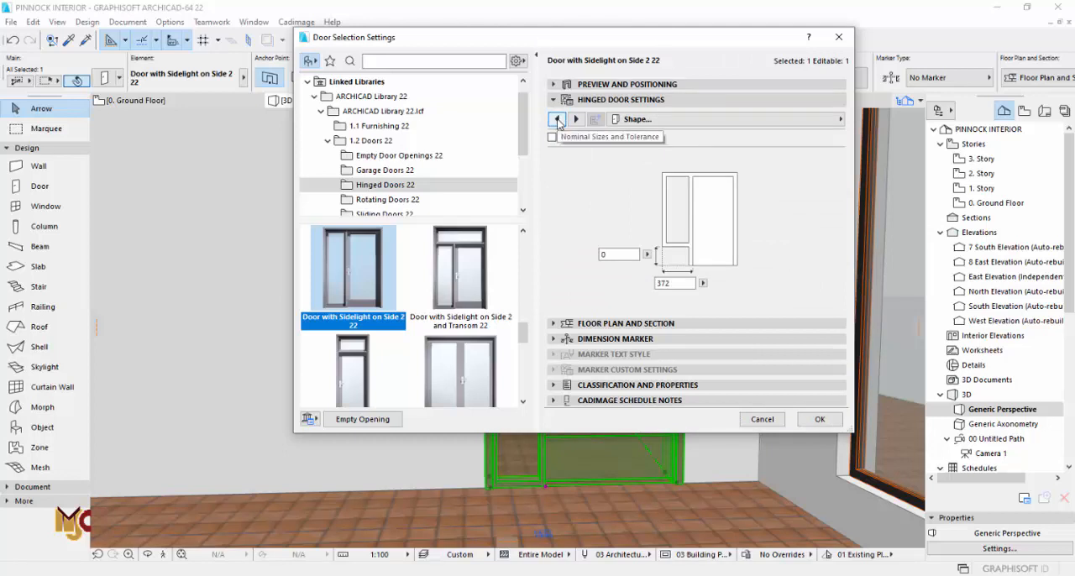
{"action": "left_click", "coordinate": [557, 120]}
Step: Raise the lounge door's handle height, first to 1100 mm and then somewhat higher
{"action": "left_click", "coordinate": [575, 120]}
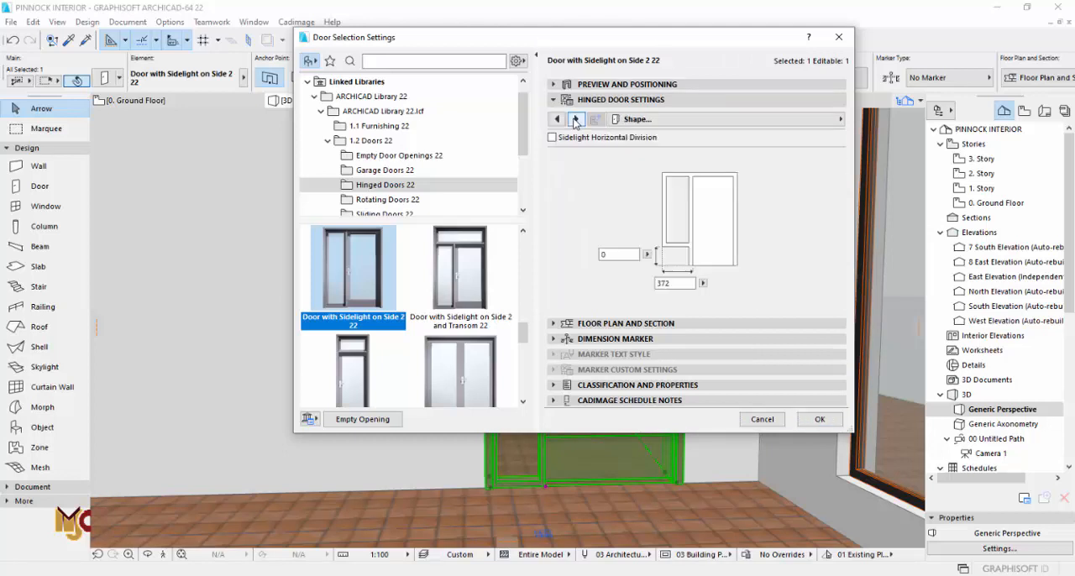
{"action": "left_click", "coordinate": [575, 120]}
{"action": "left_click", "coordinate": [575, 120]}
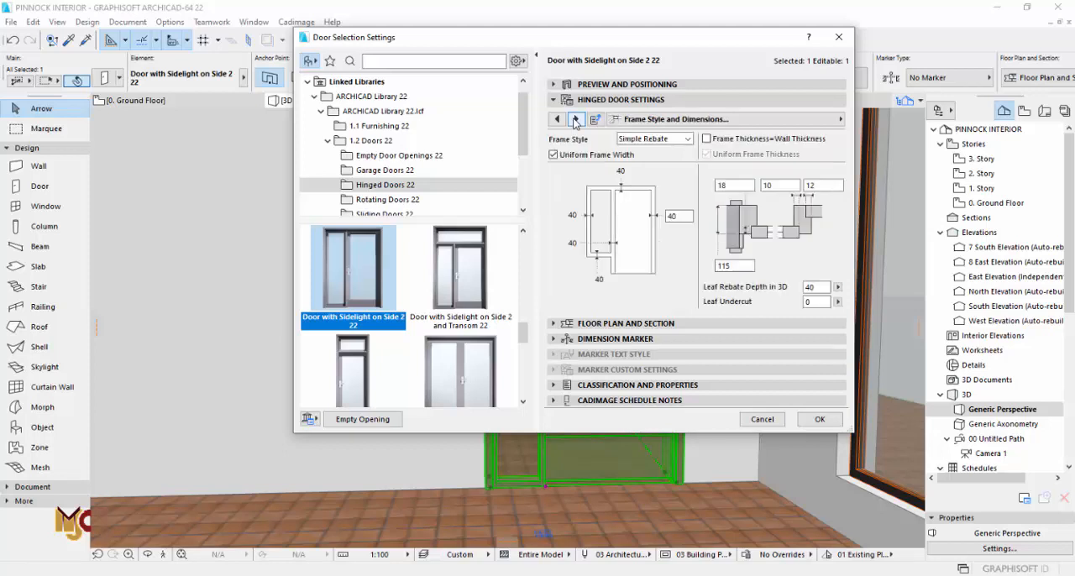
{"action": "left_click", "coordinate": [575, 121]}
{"action": "left_click", "coordinate": [575, 120]}
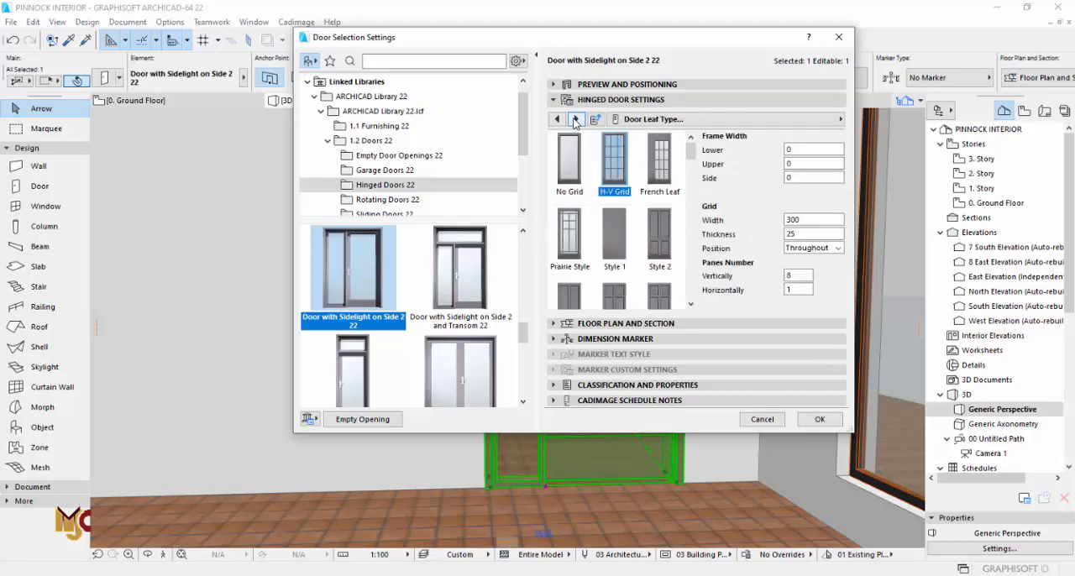
{"action": "left_click", "coordinate": [575, 120]}
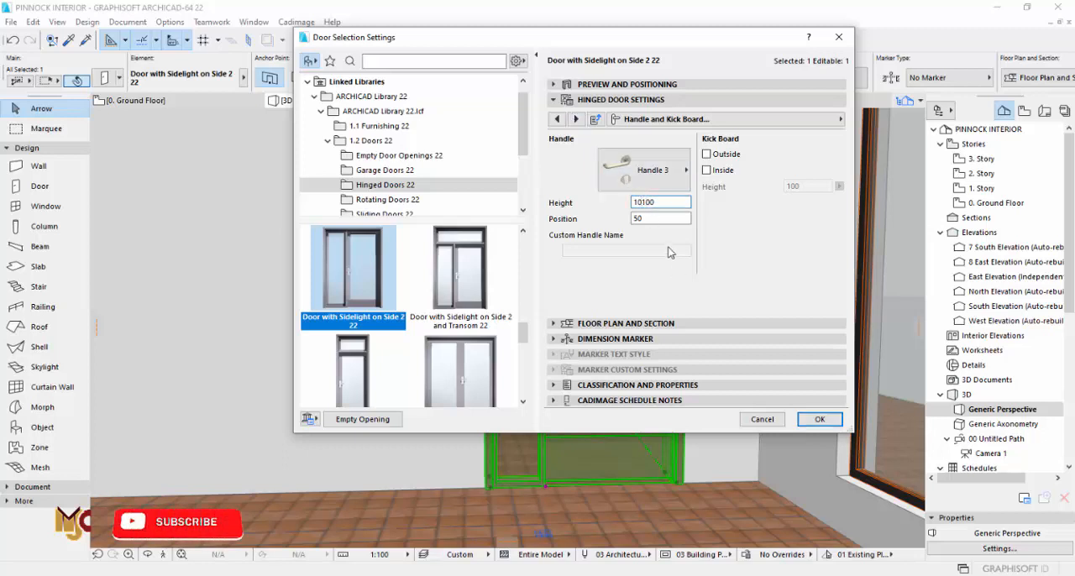
{"action": "left_click", "coordinate": [818, 419]}
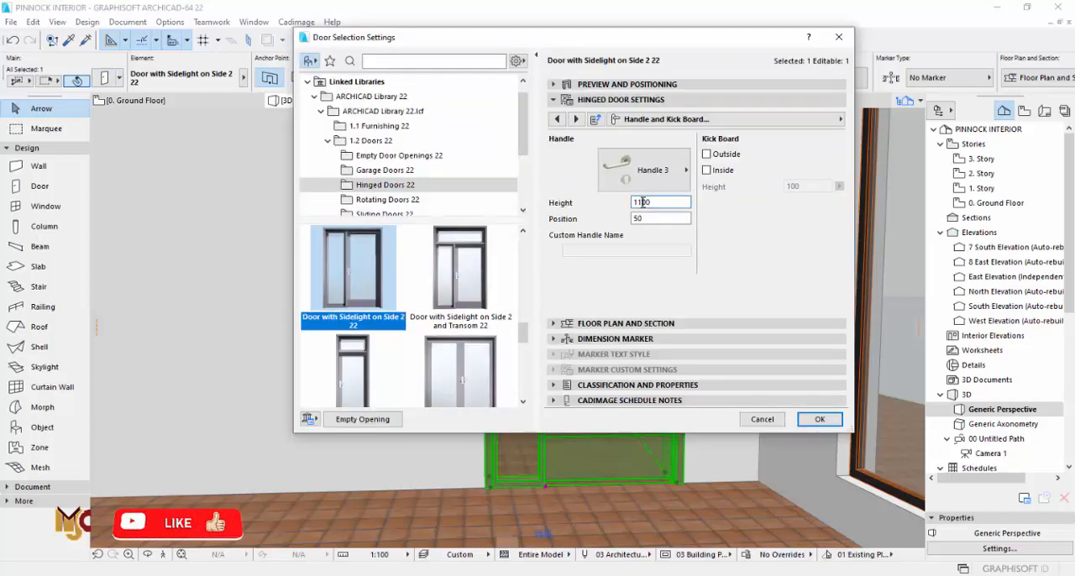
{"action": "left_click_drag", "start_coordinate": [643, 203], "coordinate": [639, 203]}
{"action": "left_click", "coordinate": [812, 418]}
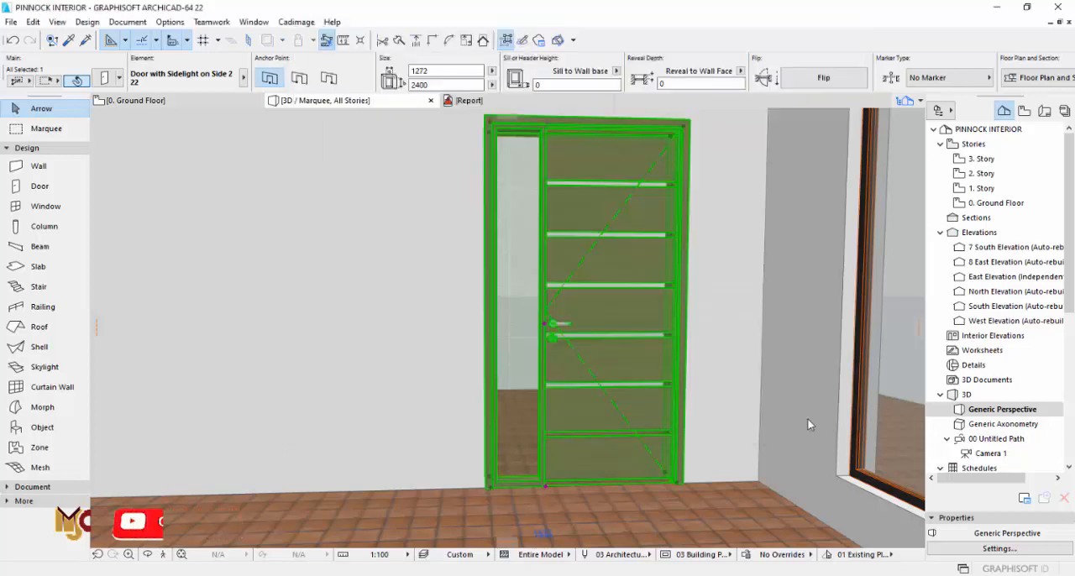
{"action": "key", "text": "Escape"}
Step: Examine the lounge door's handle position and horizontal glass strips in 3D from several distances and angles
{"action": "left_click", "coordinate": [670, 404]}
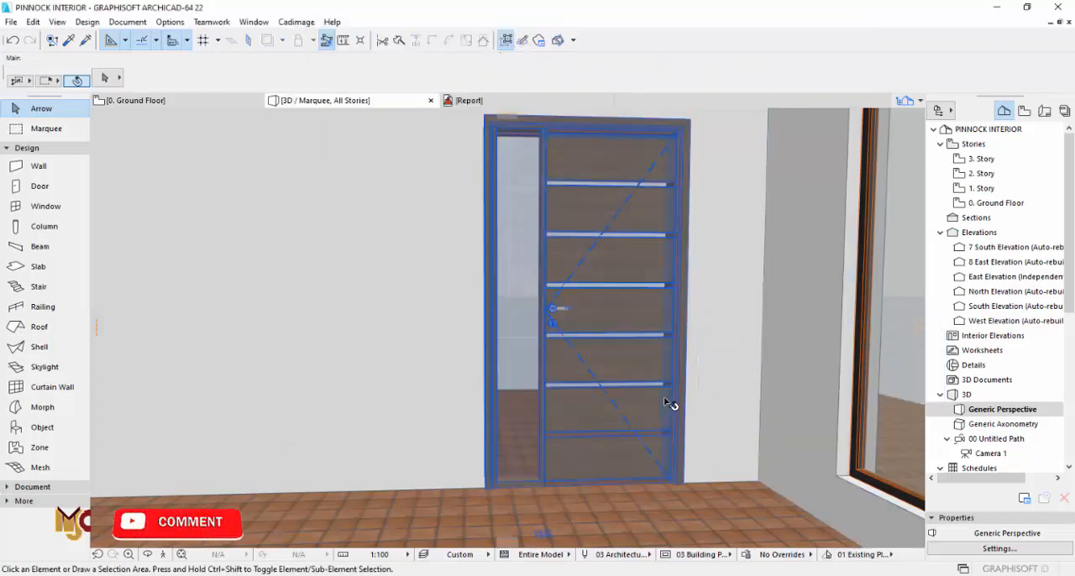
{"action": "scroll", "coordinate": [788, 430], "scroll_direction": "down", "scroll_amount": 2}
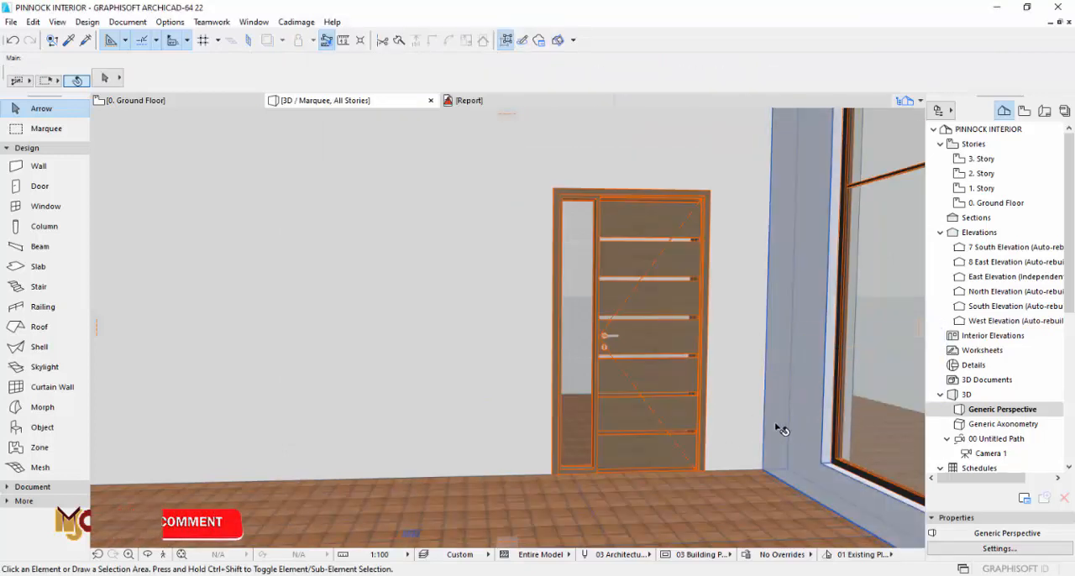
{"action": "key", "text": "o"}
{"action": "mouse_move", "coordinate": [668, 394]}
{"action": "middle_mouse_down", "text": "shift"}
{"action": "mouse_move", "coordinate": [540, 420]}
{"action": "mouse_move", "coordinate": [712, 423]}
{"action": "mouse_move", "coordinate": [749, 403]}
{"action": "mouse_move", "coordinate": [661, 400]}
{"action": "middle_mouse_up", "text": "shift"}
{"action": "scroll", "coordinate": [645, 446], "scroll_direction": "up", "scroll_amount": 4}
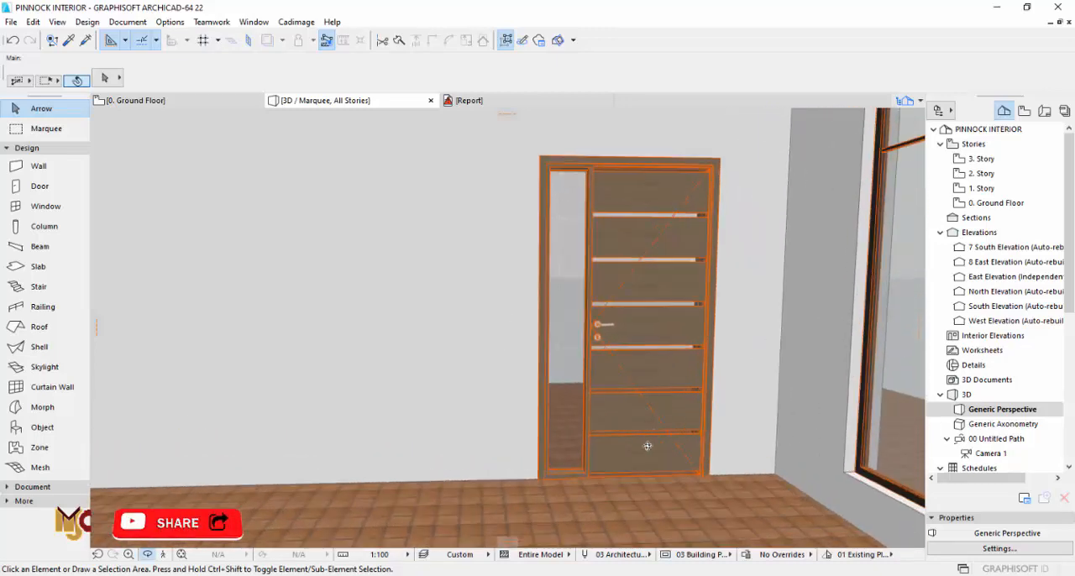
{"action": "left_click_drag", "start_coordinate": [644, 448], "coordinate": [724, 434]}
{"action": "scroll", "coordinate": [722, 434], "scroll_direction": "down", "scroll_amount": 2}
{"action": "middle_click_drag", "start_coordinate": [698, 395], "coordinate": [695, 450]}
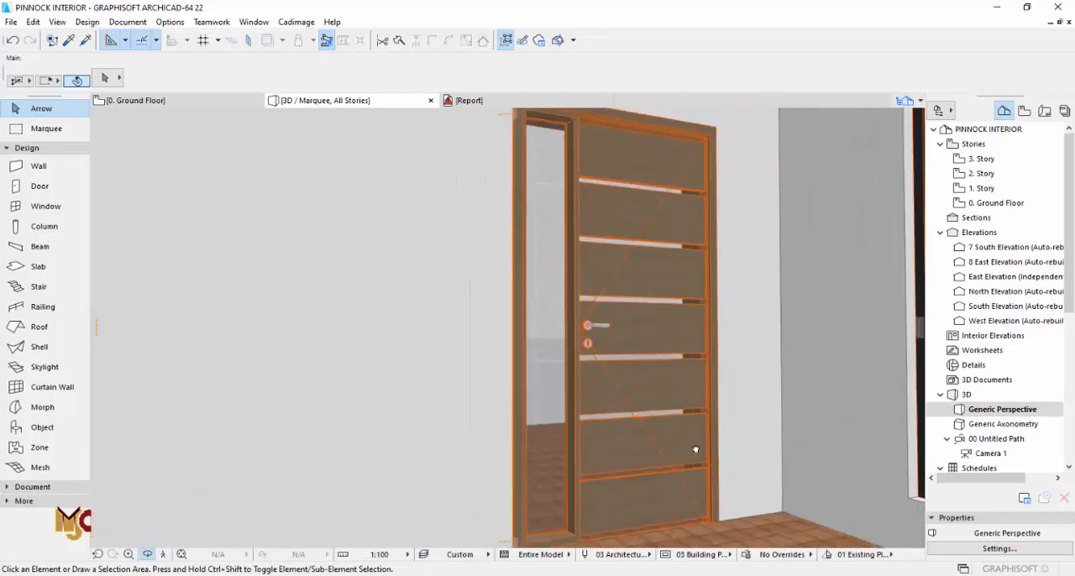
Step: Try a grid width of 350 mm and 7 vertical panes on the lounge door leaf's H-V grid
{"action": "left_click", "coordinate": [674, 350]}
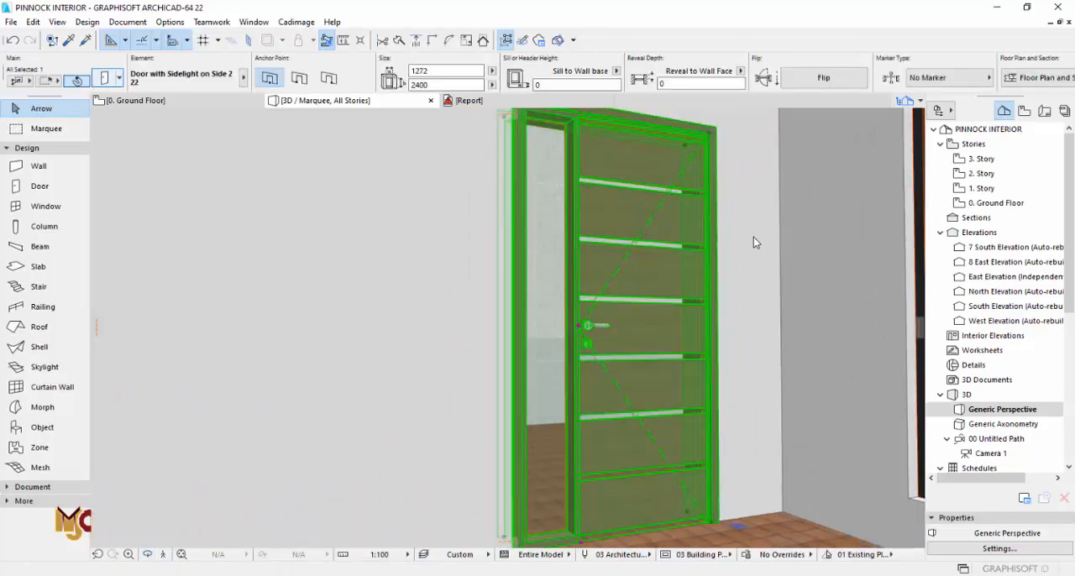
{"action": "key", "text": "ctrl+t"}
{"action": "left_click", "coordinate": [557, 119]}
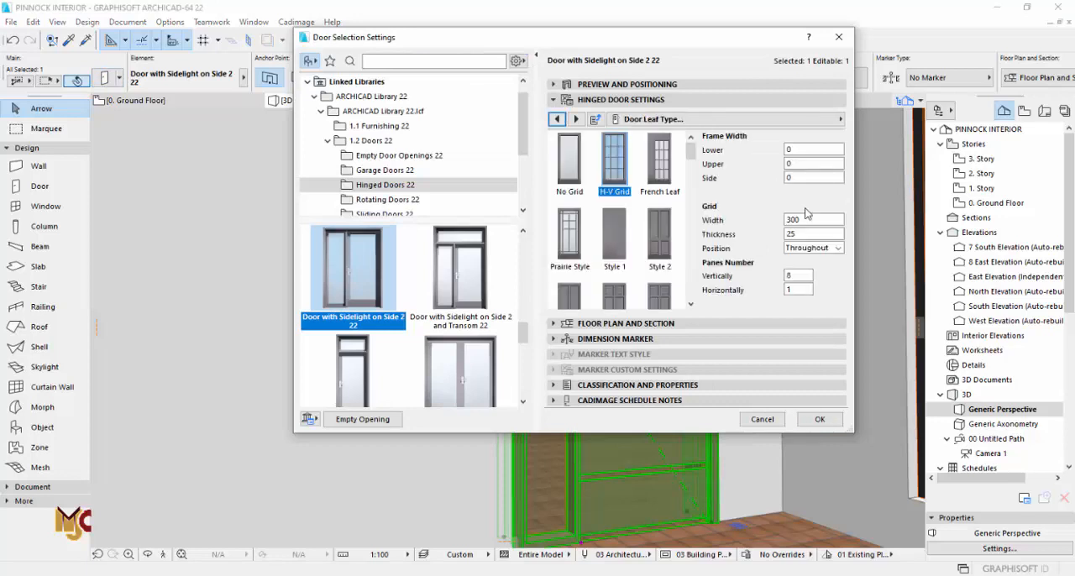
{"action": "left_click", "coordinate": [793, 219]}
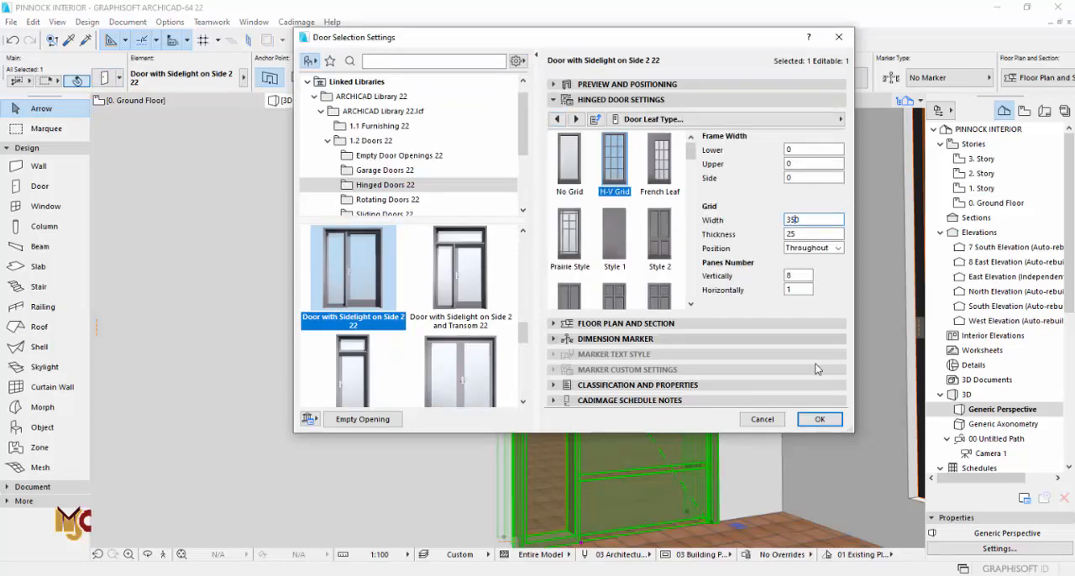
{"action": "left_click", "coordinate": [811, 418]}
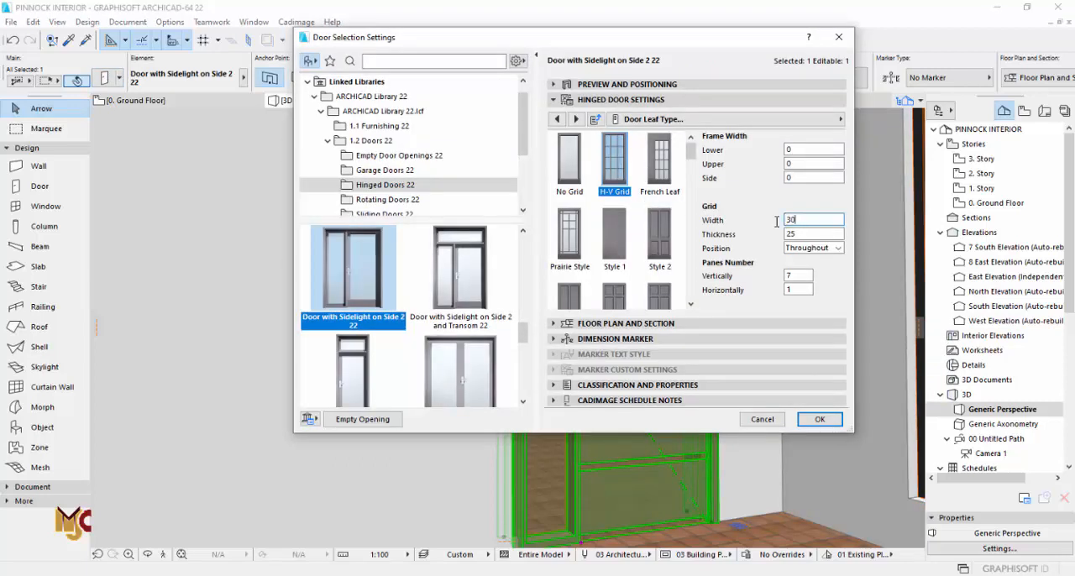
Step: Set the door leaf's grid width and its upper and lower frame widths to 300 mm, with 6 vertical panes
{"action": "left_click", "coordinate": [787, 164]}
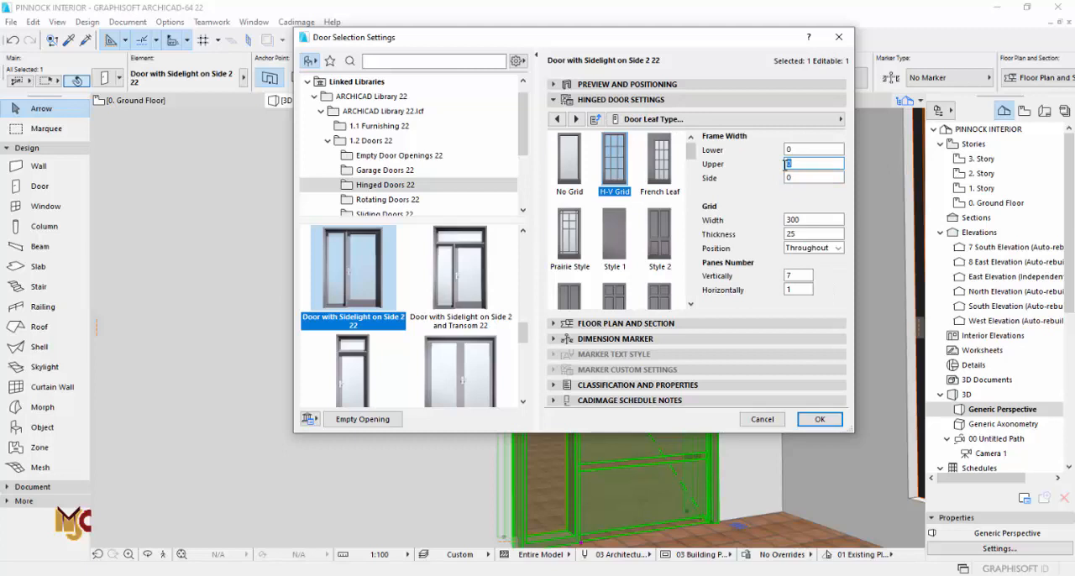
{"action": "type", "text": "300"}
{"action": "left_click", "coordinate": [789, 149]}
{"action": "left_click", "coordinate": [808, 178]}
{"action": "left_click", "coordinate": [818, 419]}
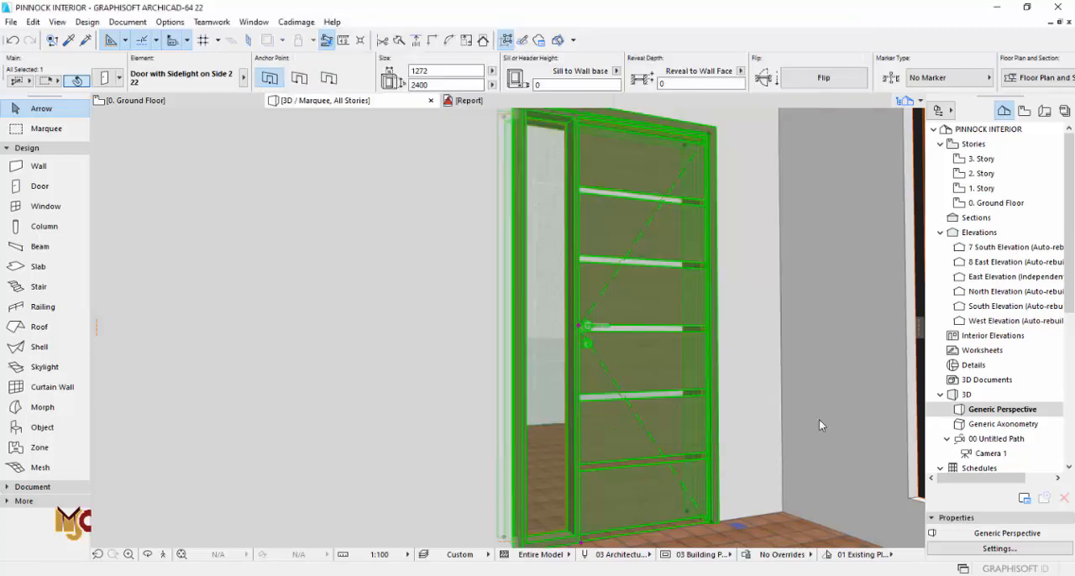
{"action": "double_click", "coordinate": [686, 255]}
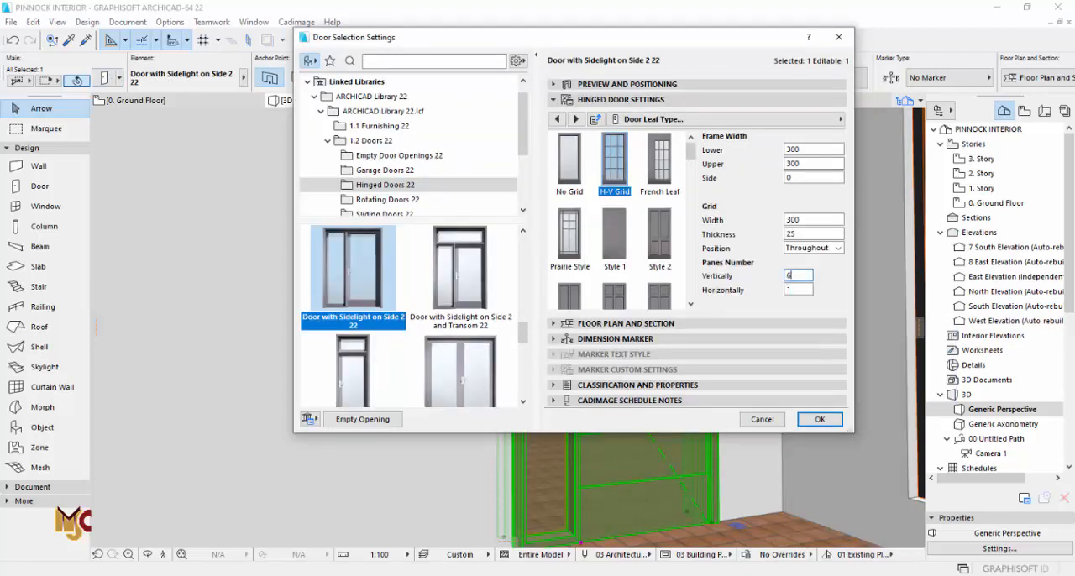
{"action": "left_click", "coordinate": [813, 419]}
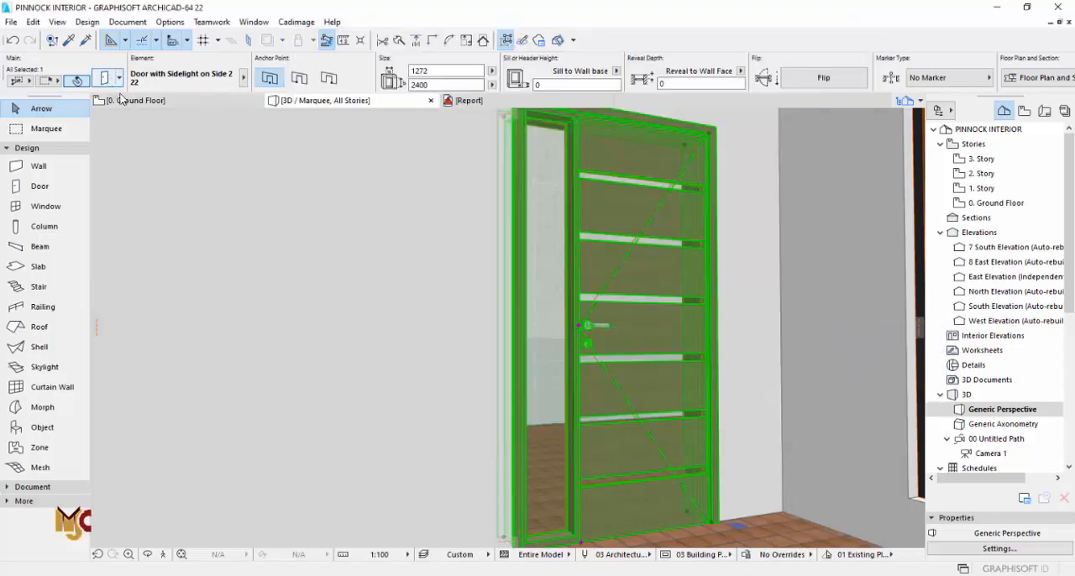
Step: Try 350 mm for the door leaf's grid width and for its upper and lower frame widths
{"action": "double_click", "coordinate": [669, 226]}
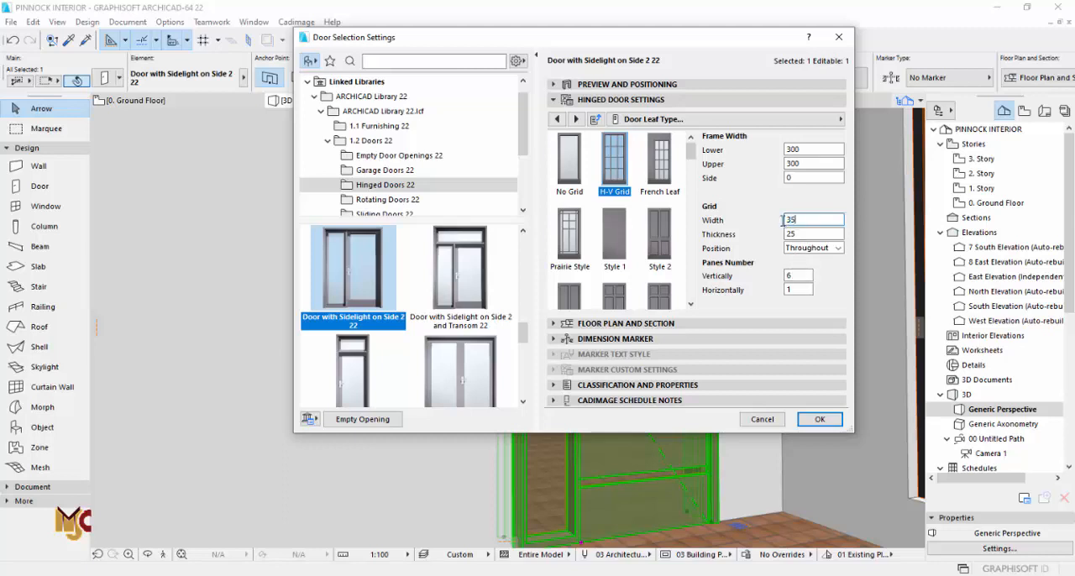
{"action": "double_click", "coordinate": [801, 165]}
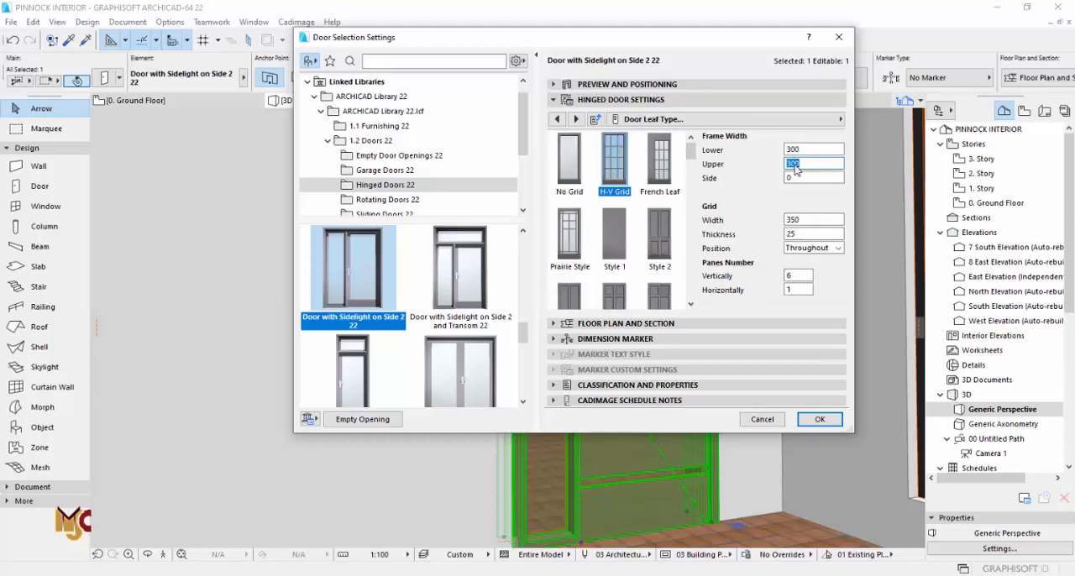
{"action": "type", "text": "350"}
{"action": "double_click", "coordinate": [813, 151]}
{"action": "type", "text": "350"}
{"action": "left_click", "coordinate": [808, 163]}
{"action": "left_click", "coordinate": [814, 416]}
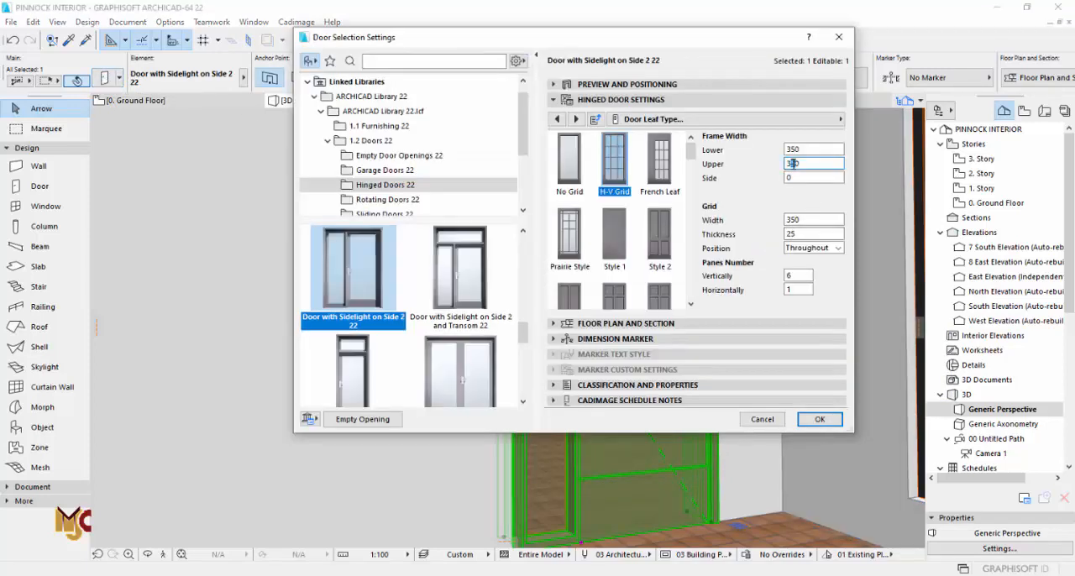
Step: Set the door leaf's lower and upper frame widths to 330 mm and reduce the grid width to leave thin gaps between panels
{"action": "double_click", "coordinate": [793, 149]}
{"action": "left_click", "coordinate": [794, 220]}
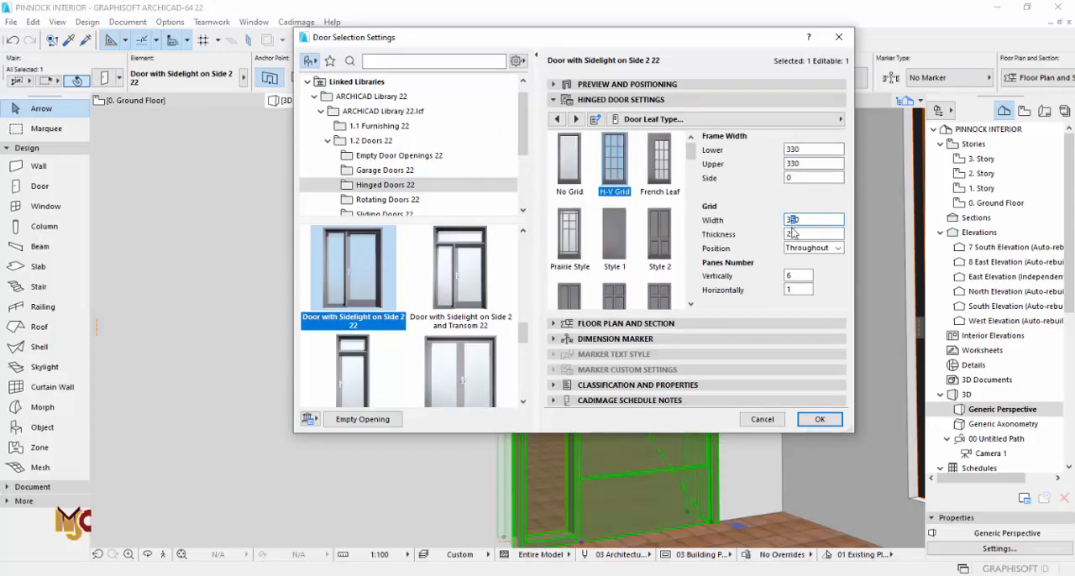
{"action": "left_click", "coordinate": [808, 419]}
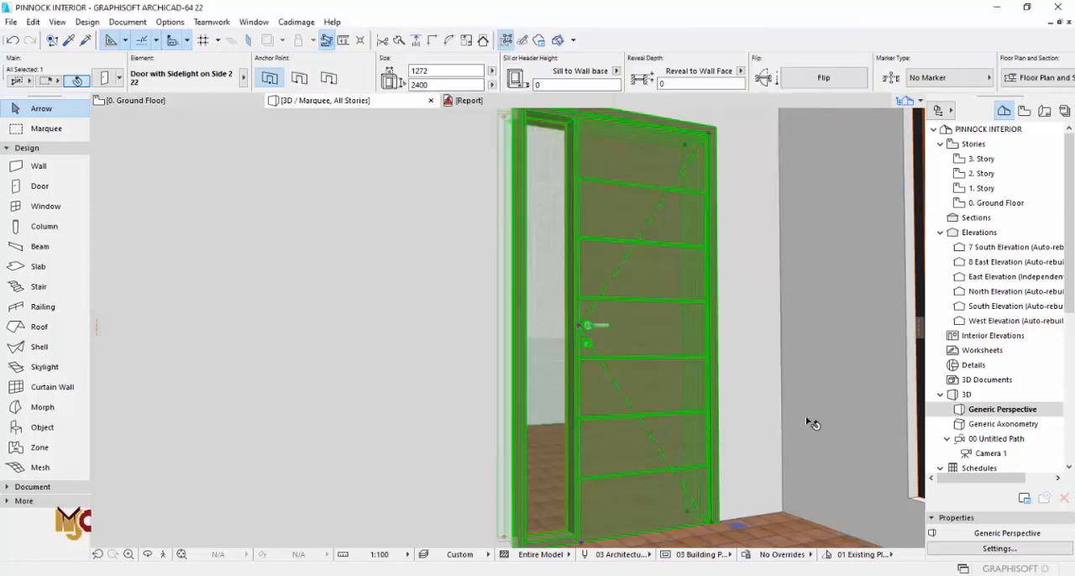
{"action": "key", "text": "Escape"}
Step: Inspect the door's panel gaps up close and view the door across the main lounge with its tall windows
{"action": "scroll", "coordinate": [638, 183], "scroll_direction": "up", "scroll_amount": 5}
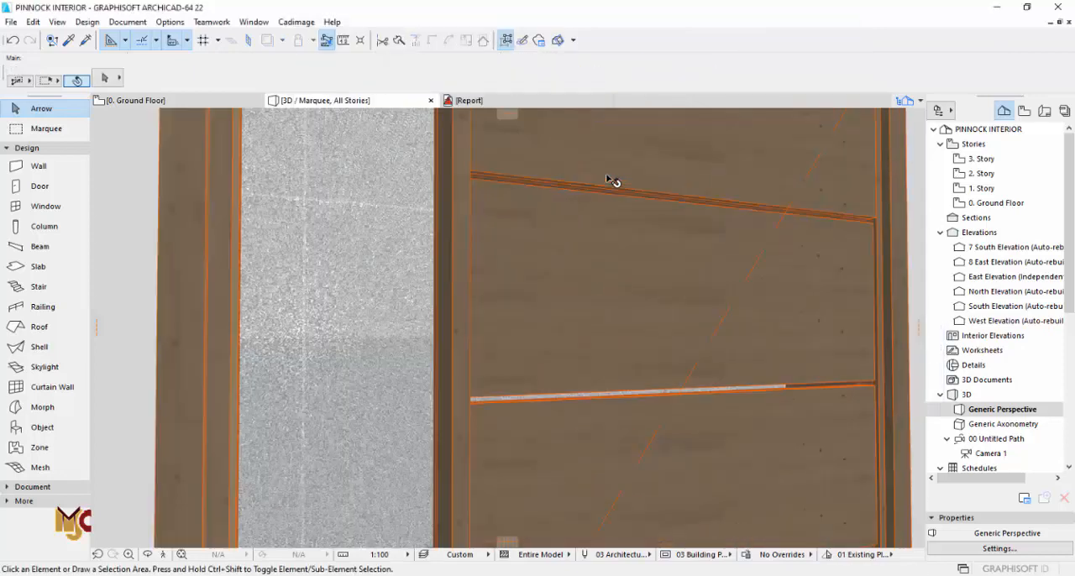
{"action": "scroll", "coordinate": [592, 302], "scroll_direction": "down", "scroll_amount": 5}
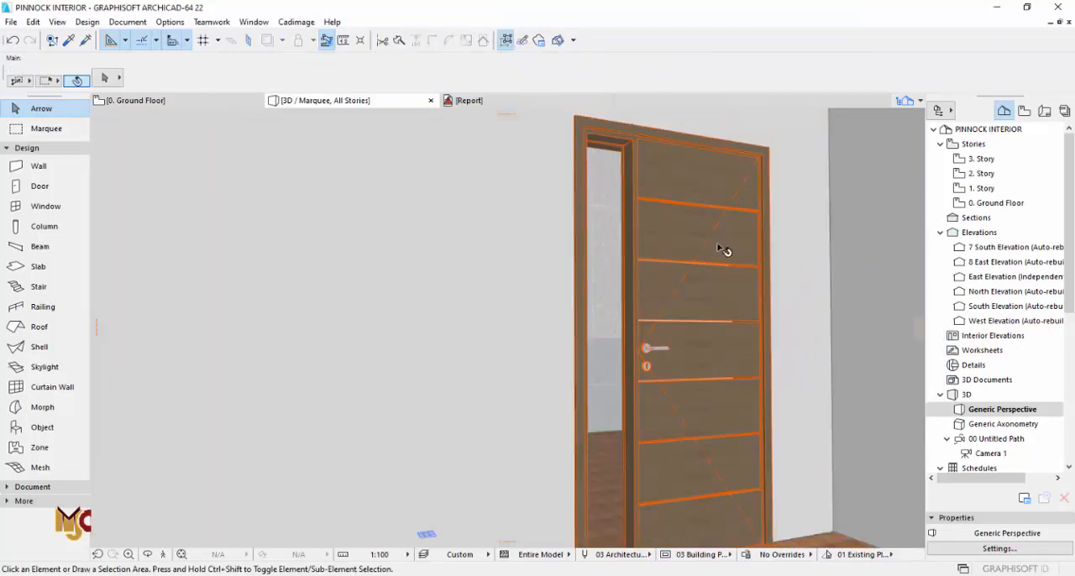
{"action": "scroll", "coordinate": [720, 250], "scroll_direction": "down", "scroll_amount": 4}
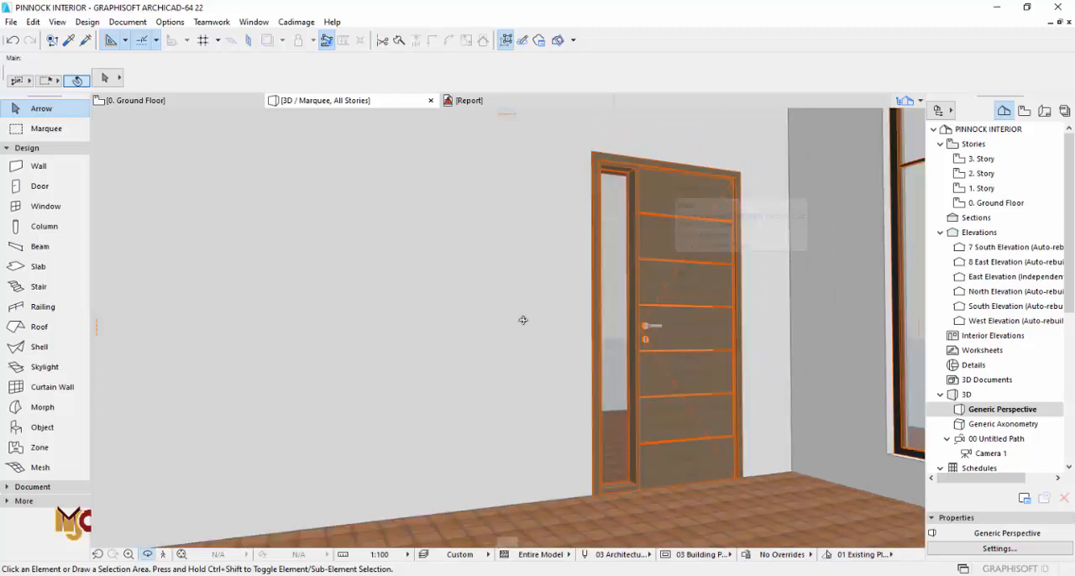
{"action": "scroll", "coordinate": [523, 320], "scroll_direction": "down", "scroll_amount": 5}
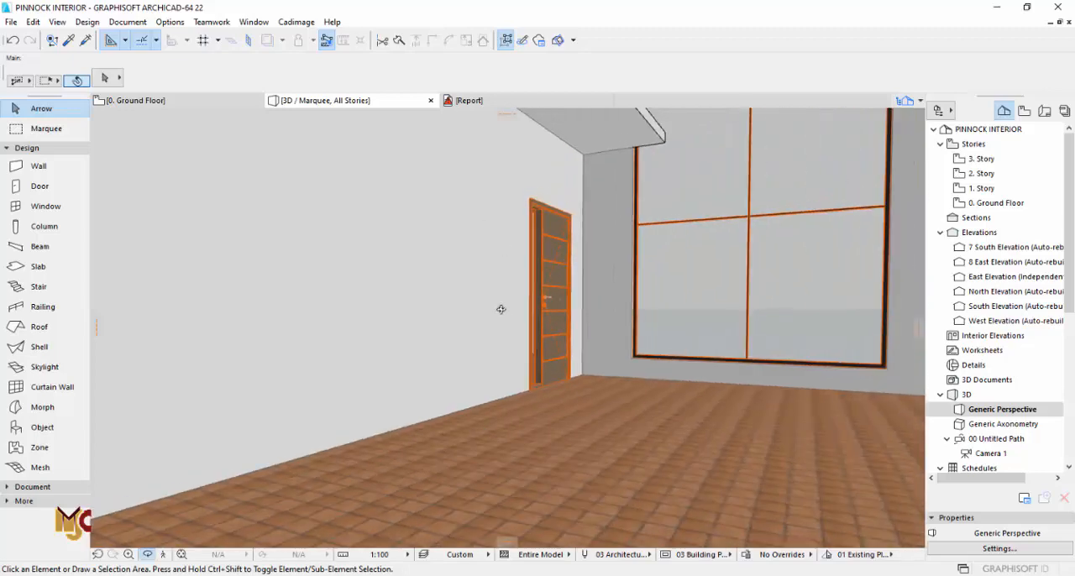
{"action": "mouse_move", "coordinate": [501, 309]}
{"action": "middle_mouse_down", "text": "shift"}
{"action": "mouse_move", "coordinate": [606, 304]}
{"action": "mouse_move", "coordinate": [460, 321]}
{"action": "mouse_move", "coordinate": [496, 321]}
{"action": "middle_mouse_up", "text": "shift"}
{"action": "scroll", "coordinate": [510, 319], "scroll_direction": "down", "scroll_amount": 1}
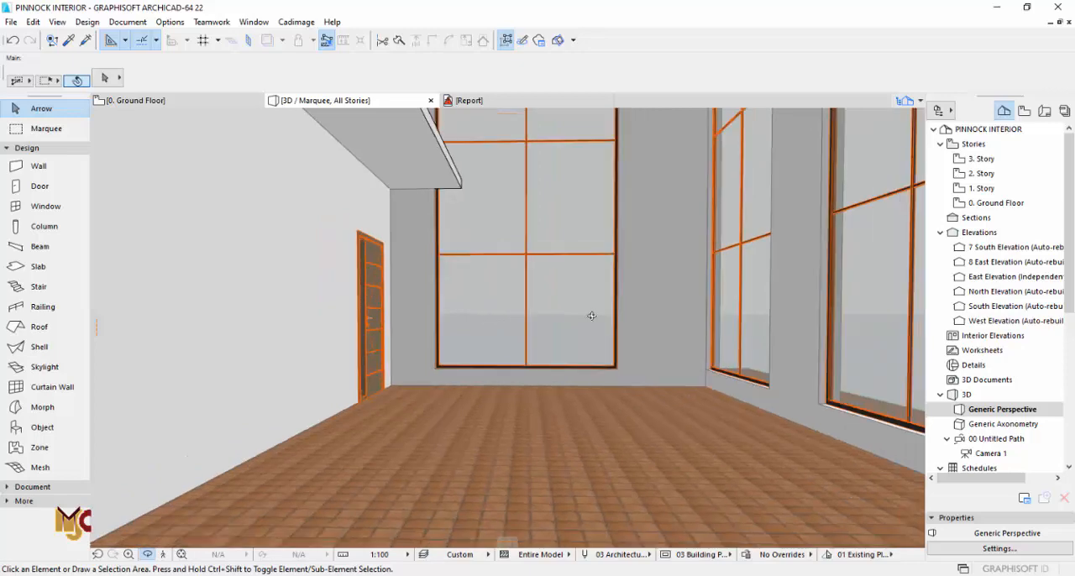
{"action": "middle_click_drag", "start_coordinate": [592, 315], "coordinate": [547, 340], "text": "shift"}
Step: Copy the family lounge floor slab from the 1. Story plan and paste it into the 2. Story at its original location
{"action": "key", "text": "F2"}
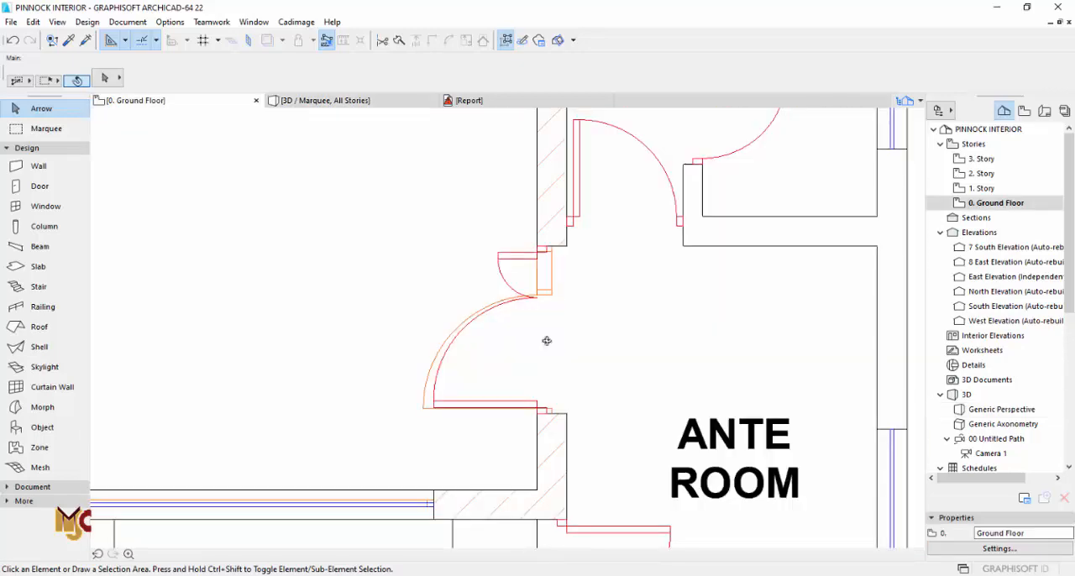
{"action": "scroll", "coordinate": [568, 340], "scroll_direction": "down", "scroll_amount": 5}
{"action": "middle_click_drag", "start_coordinate": [619, 261], "coordinate": [615, 309]}
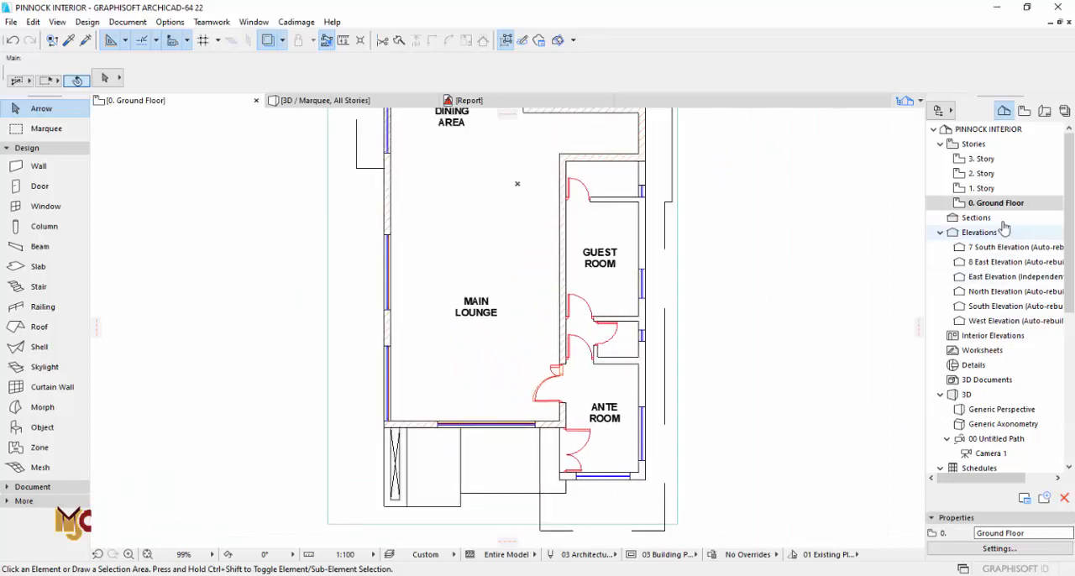
{"action": "left_click", "coordinate": [980, 188]}
{"action": "left_click", "coordinate": [544, 241]}
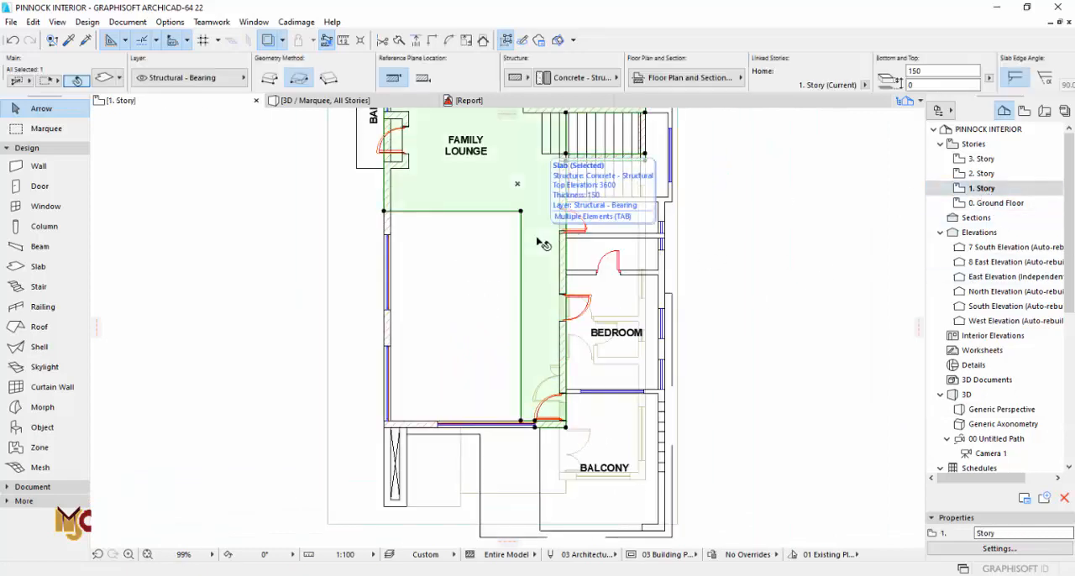
{"action": "left_click", "coordinate": [983, 174]}
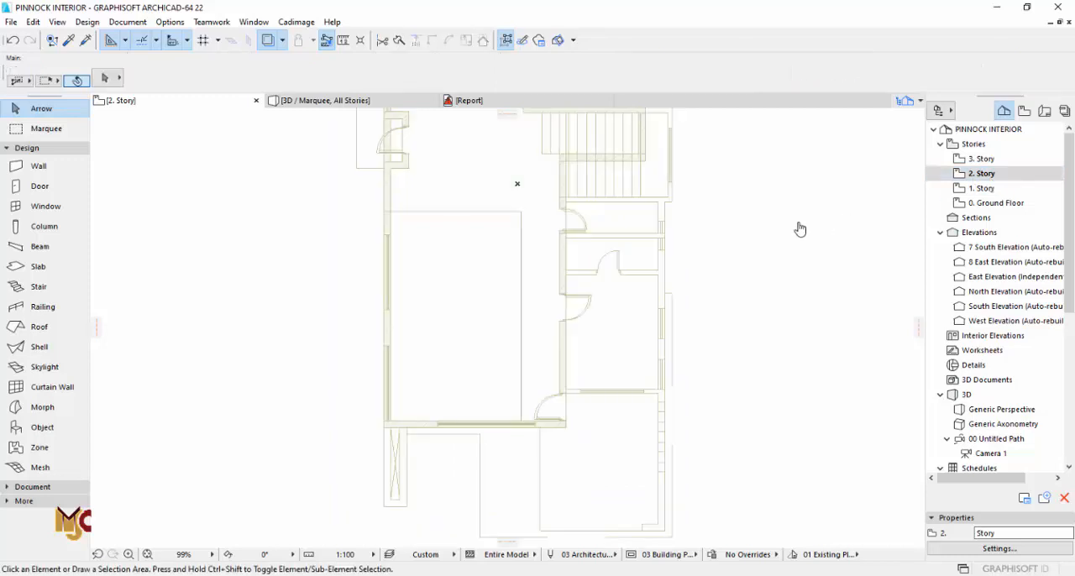
{"action": "key", "text": "ctrl+v"}
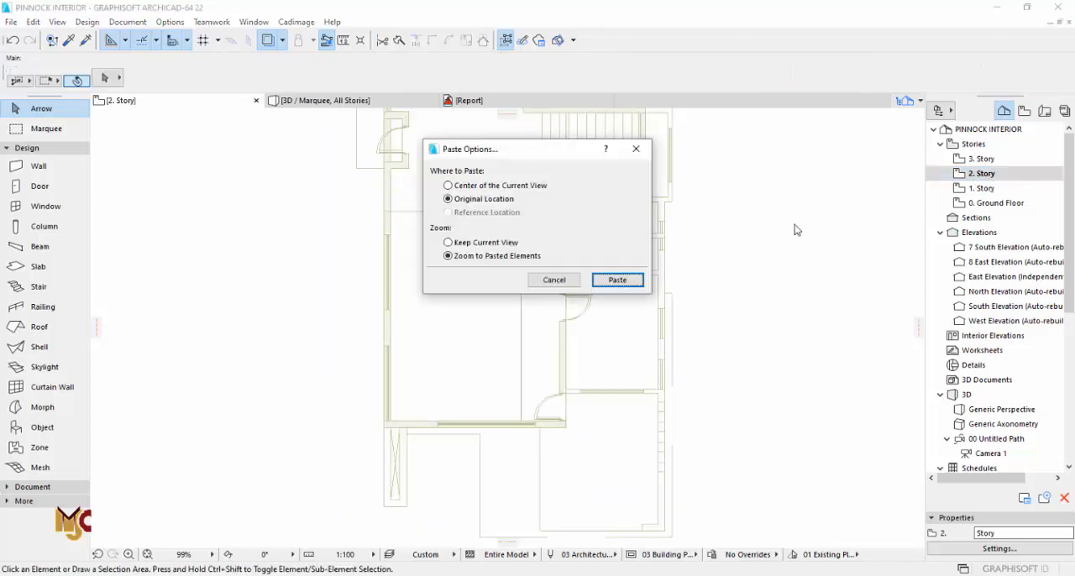
{"action": "left_click", "coordinate": [618, 279]}
Step: Offset the pasted slab's inner edges on the 2. Story to cover the lounge void and extend past its south wall
{"action": "left_click", "coordinate": [504, 310]}
{"action": "left_click", "coordinate": [501, 307]}
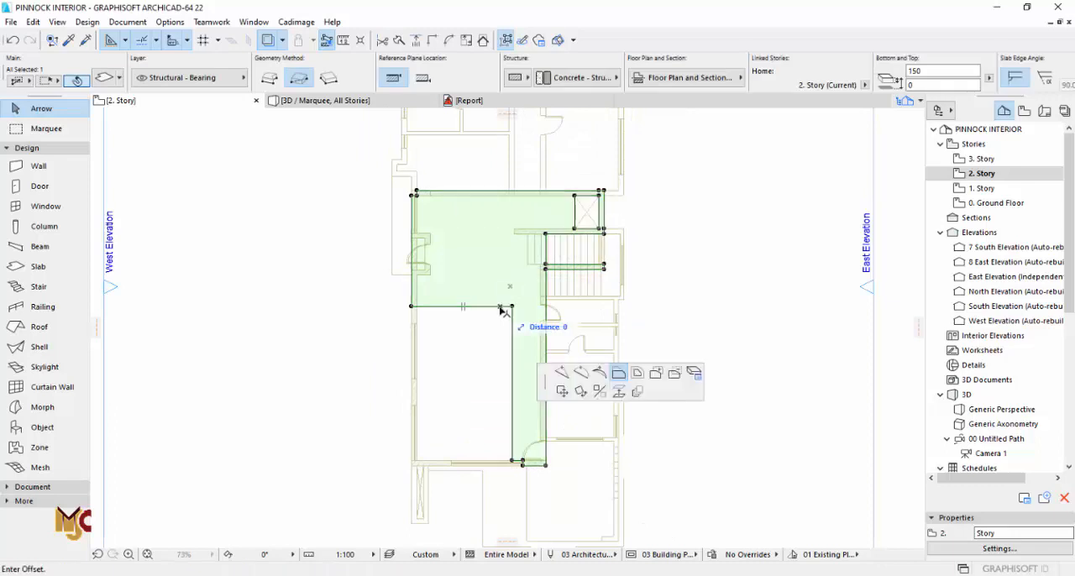
{"action": "scroll", "coordinate": [513, 453], "scroll_direction": "up", "scroll_amount": 3}
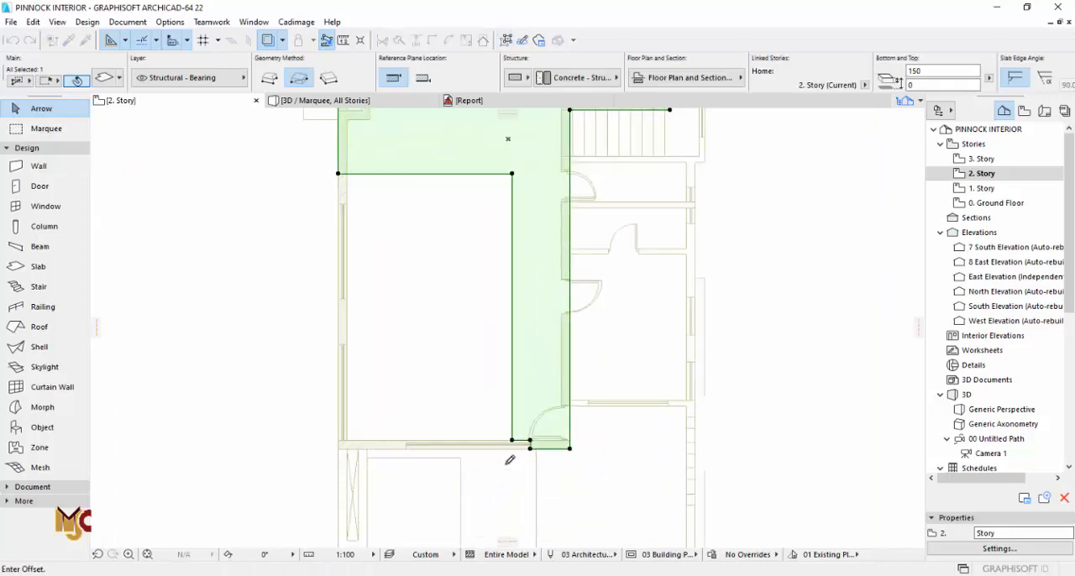
{"action": "scroll", "coordinate": [510, 459], "scroll_direction": "up", "scroll_amount": 2}
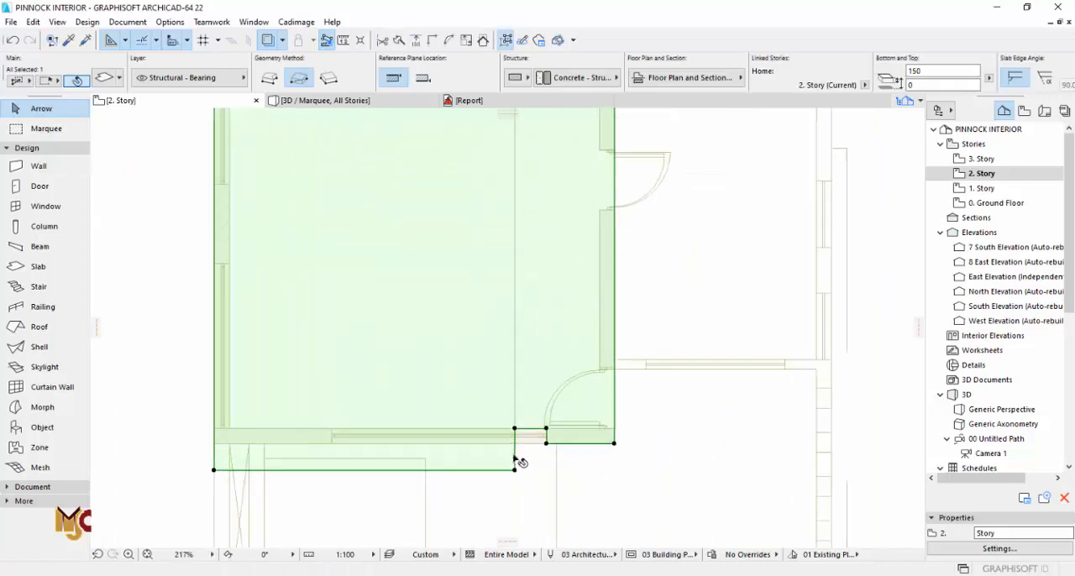
{"action": "left_click", "coordinate": [615, 440]}
{"action": "scroll", "coordinate": [611, 444], "scroll_direction": "down", "scroll_amount": 2}
{"action": "key", "text": "Escape"}
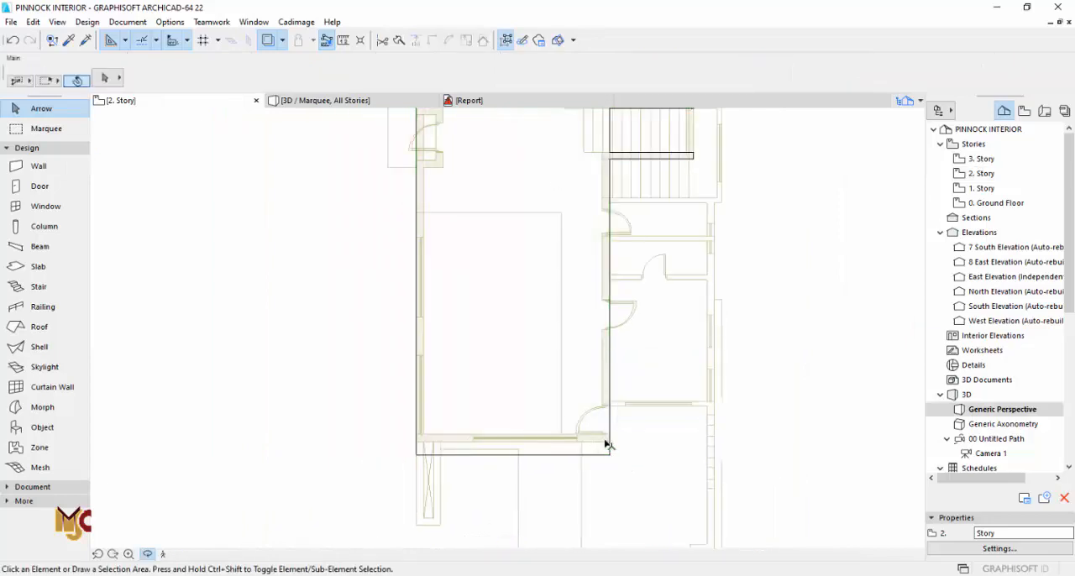
Step: Set the four upper-floor doors' lower and upper frame widths and grid width to 330 mm, with 6 vertical panes
{"action": "key", "text": "F3"}
{"action": "left_click_drag", "start_coordinate": [579, 343], "coordinate": [506, 327]}
{"action": "left_click", "coordinate": [573, 245]}
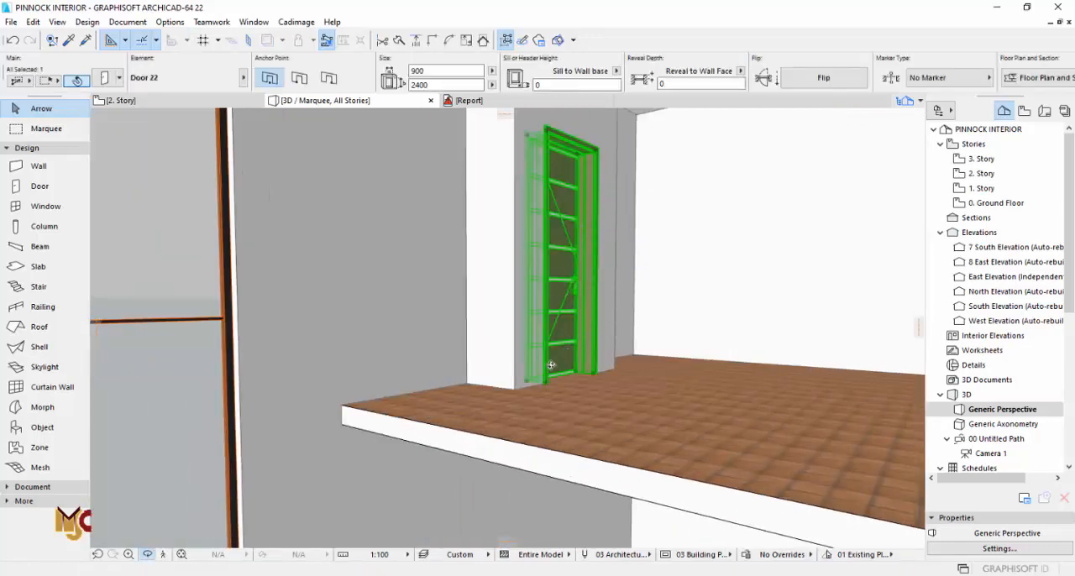
{"action": "left_click_drag", "start_coordinate": [551, 365], "coordinate": [567, 231]}
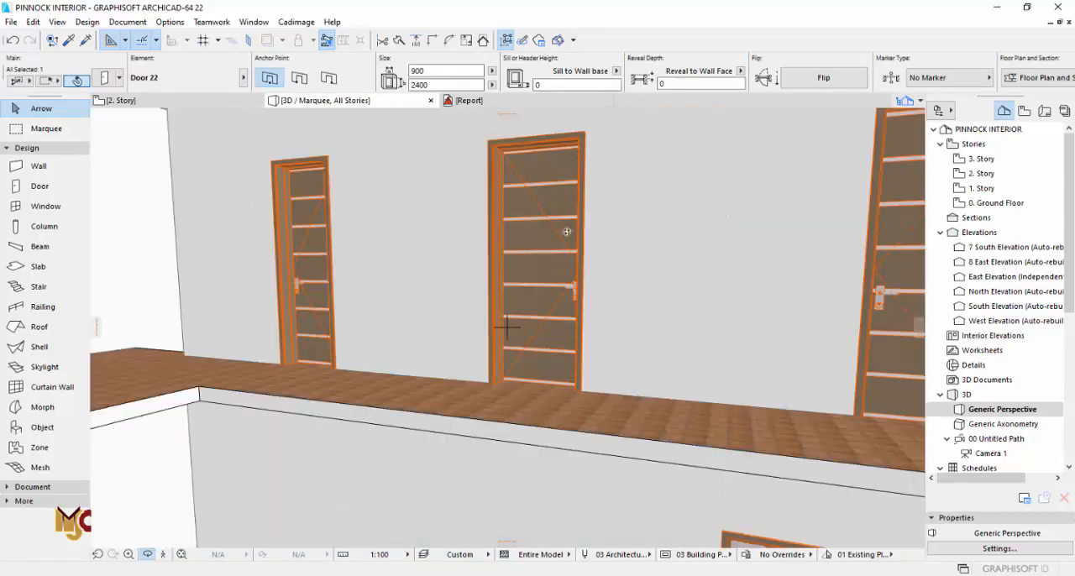
{"action": "scroll", "coordinate": [552, 237], "scroll_direction": "up", "scroll_amount": 2}
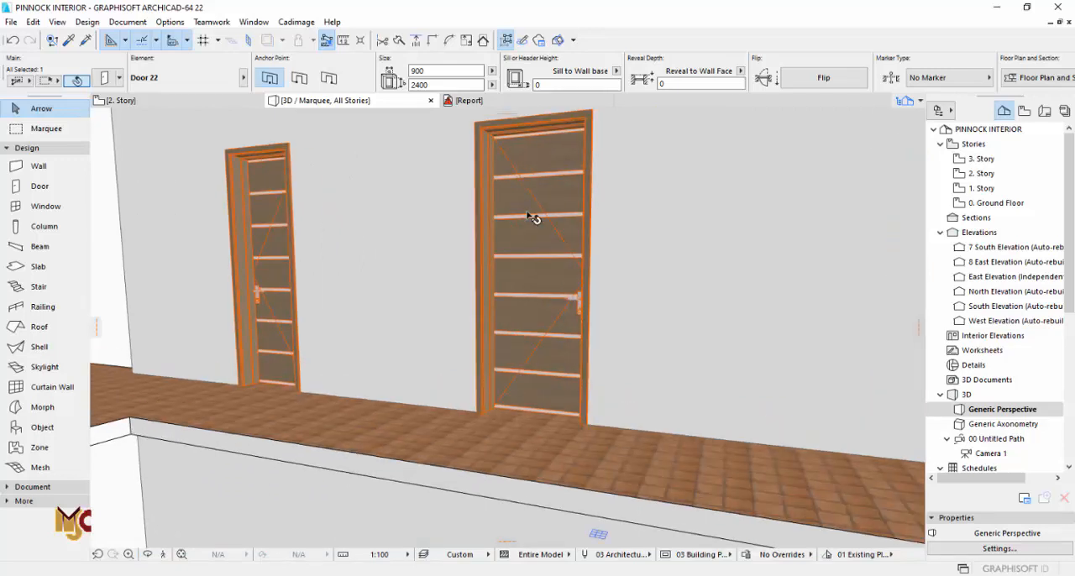
{"action": "left_click_drag", "start_coordinate": [533, 218], "coordinate": [764, 266]}
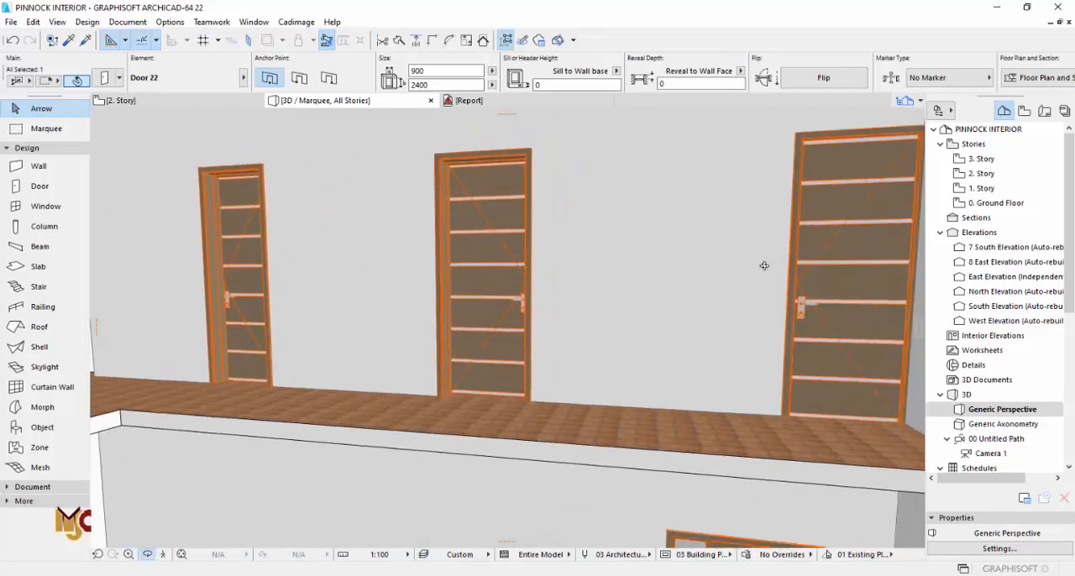
{"action": "left_click", "coordinate": [819, 255]}
{"action": "left_click", "coordinate": [503, 249], "text": "shift"}
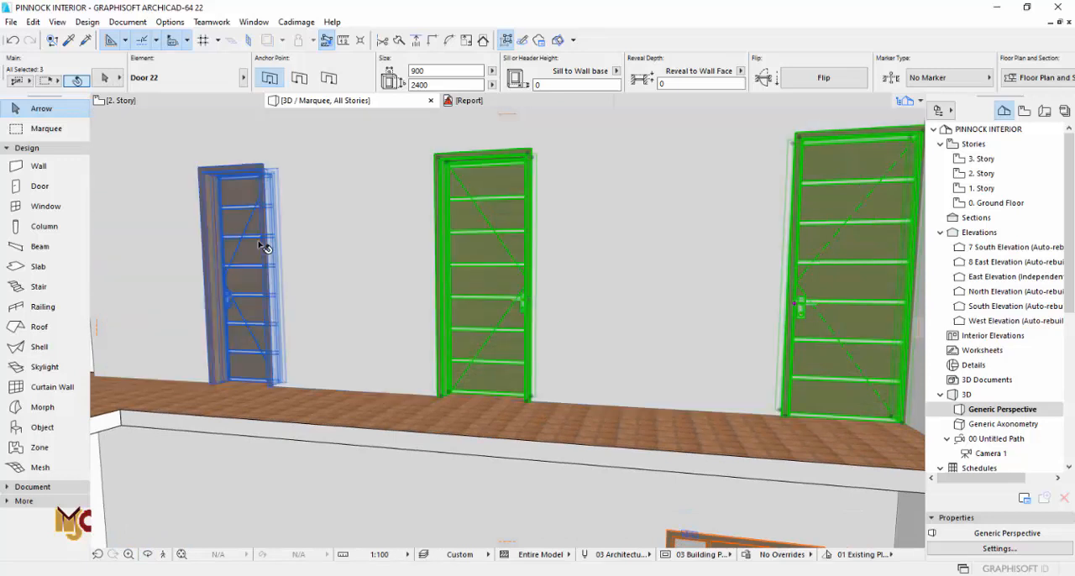
{"action": "left_click", "coordinate": [263, 246], "text": "shift"}
{"action": "double_click", "coordinate": [840, 251]}
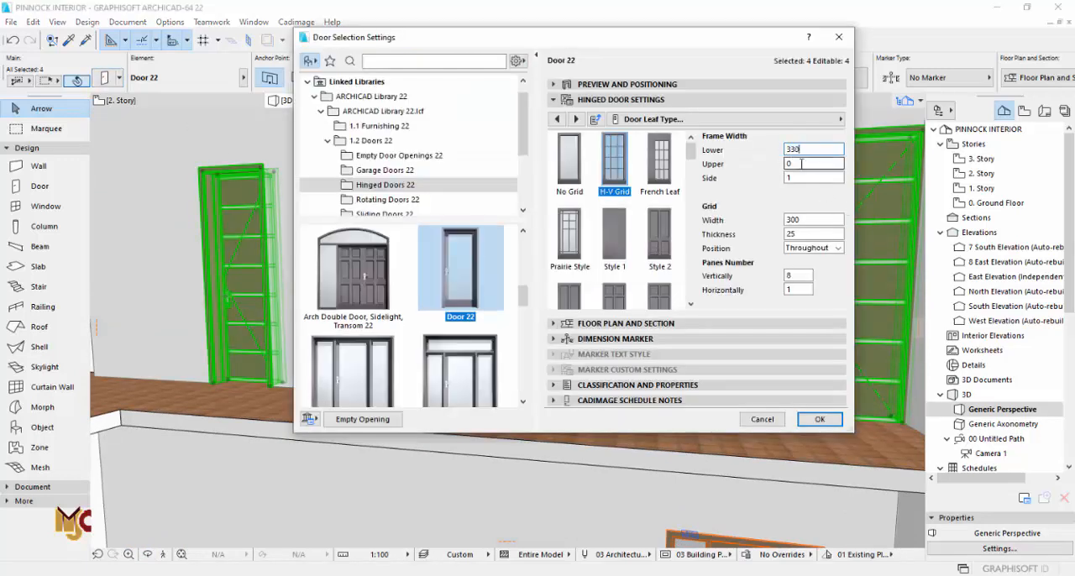
{"action": "left_click", "coordinate": [797, 277]}
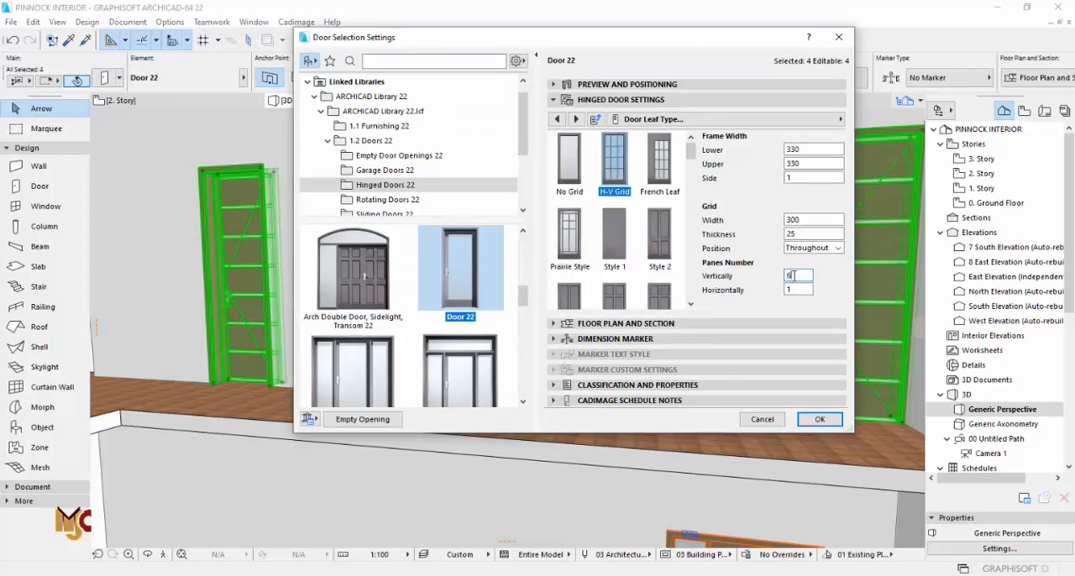
{"action": "left_click", "coordinate": [805, 220]}
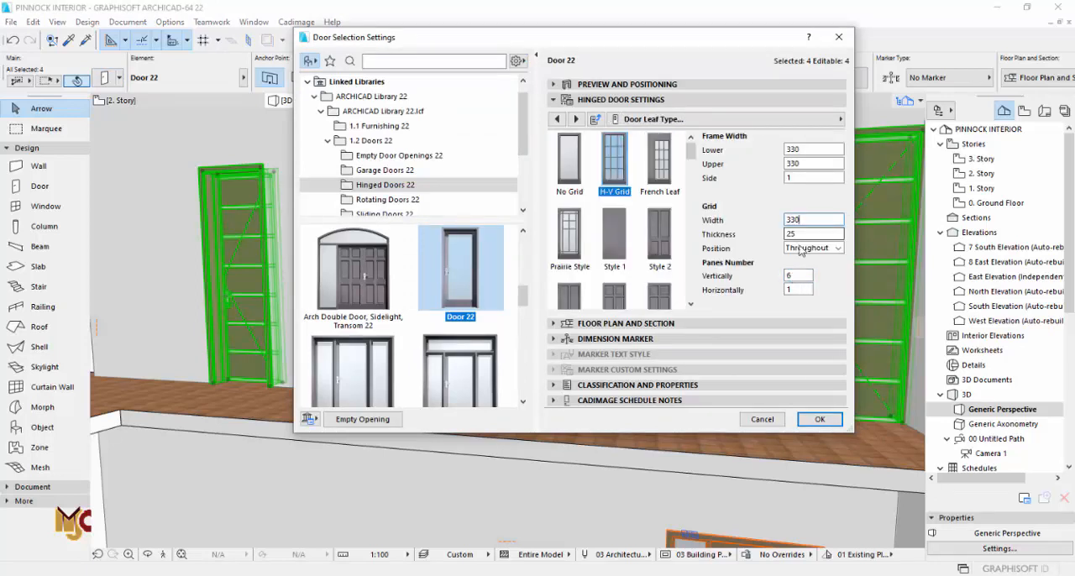
{"action": "left_click", "coordinate": [811, 422]}
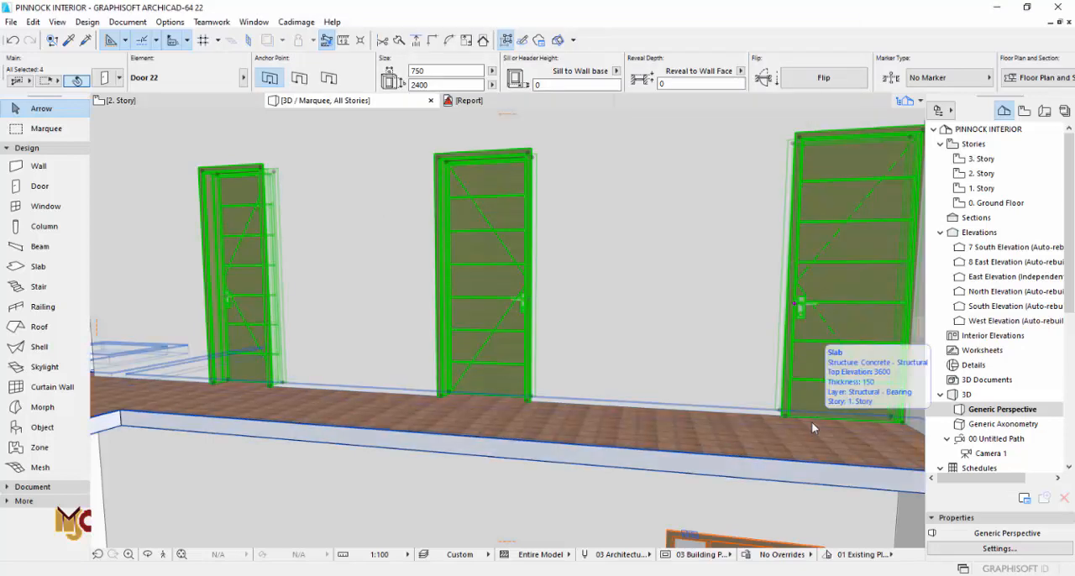
Step: Offset the 2. Story slab's edge beside the bedrooms out to the outer east wall
{"action": "scroll", "coordinate": [868, 298], "scroll_direction": "up", "scroll_amount": 5}
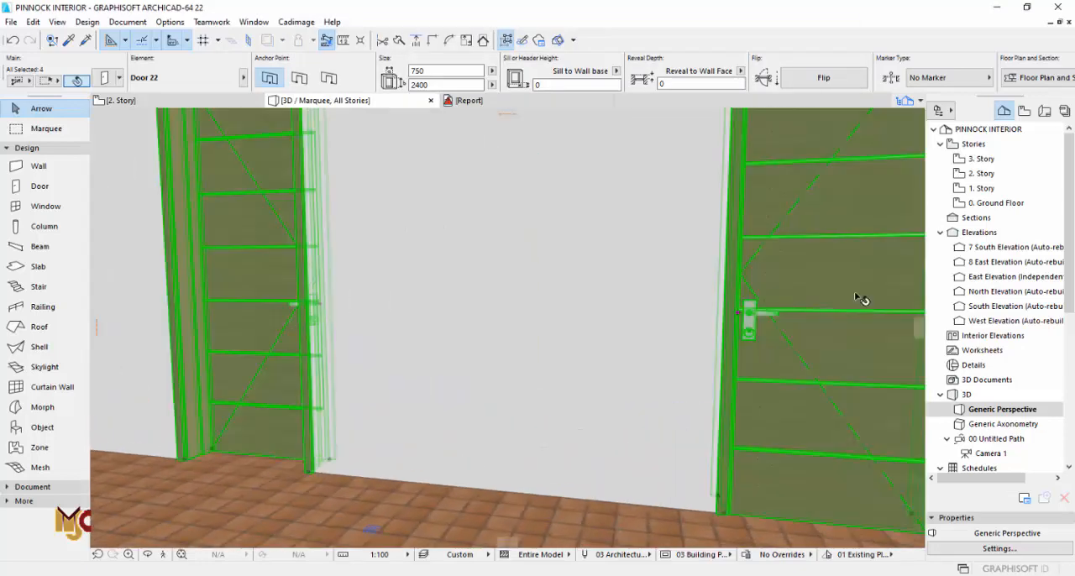
{"action": "scroll", "coordinate": [861, 299], "scroll_direction": "up", "scroll_amount": 2}
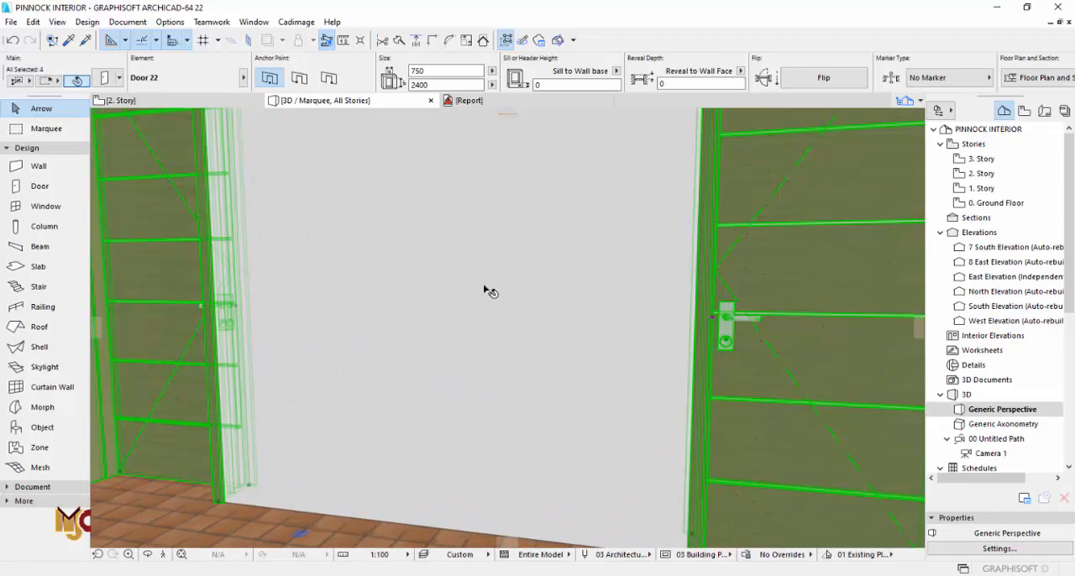
{"action": "middle_click_drag", "start_coordinate": [487, 293], "coordinate": [594, 342], "text": "shift"}
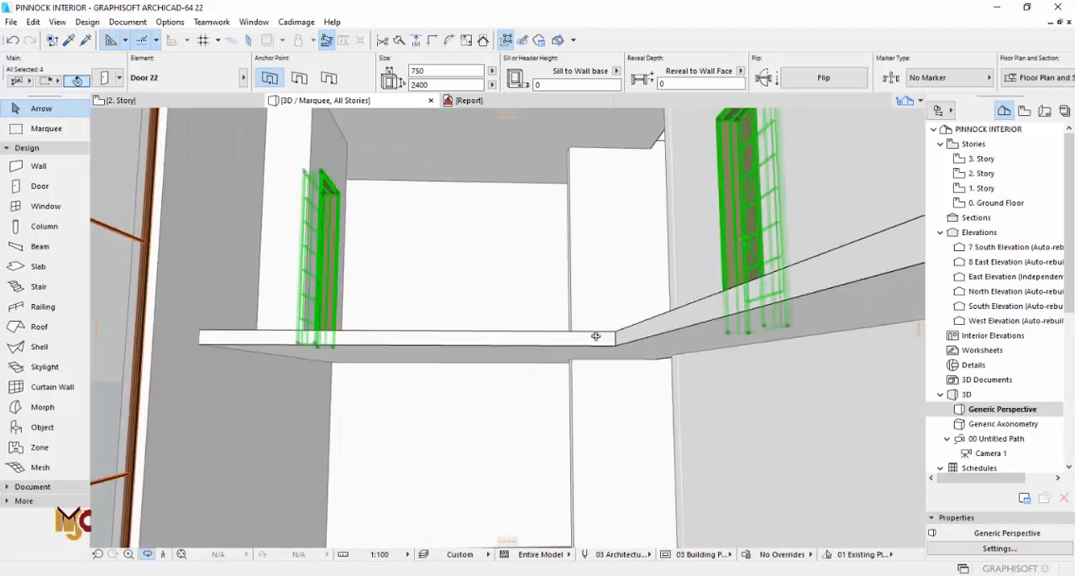
{"action": "key", "text": "F2"}
{"action": "scroll", "coordinate": [578, 302], "scroll_direction": "down", "scroll_amount": 2}
{"action": "scroll", "coordinate": [577, 302], "scroll_direction": "up", "scroll_amount": 4}
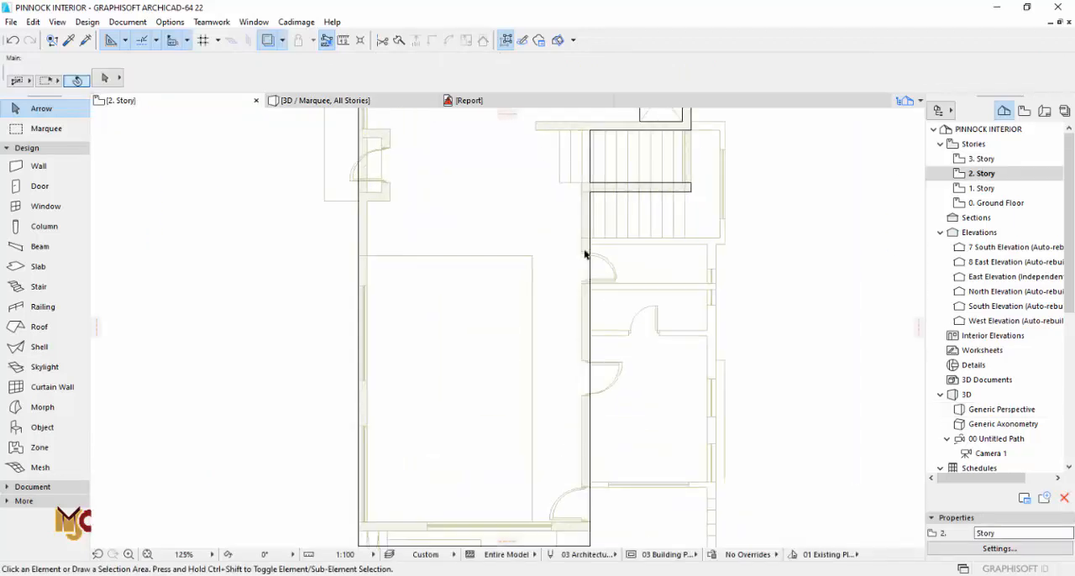
{"action": "left_click", "coordinate": [537, 280]}
{"action": "left_click", "coordinate": [571, 286]}
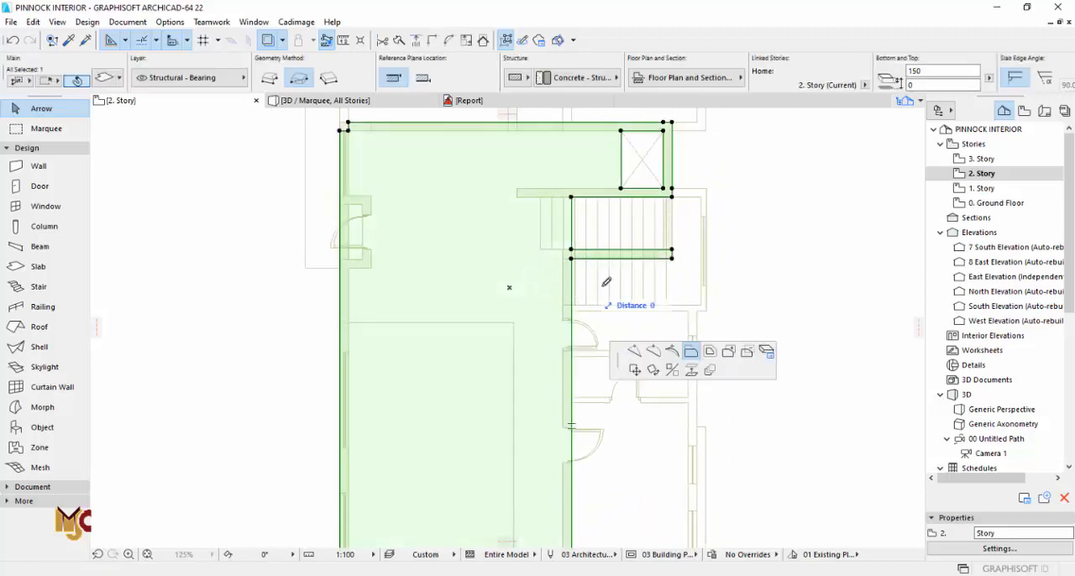
{"action": "left_click", "coordinate": [708, 304]}
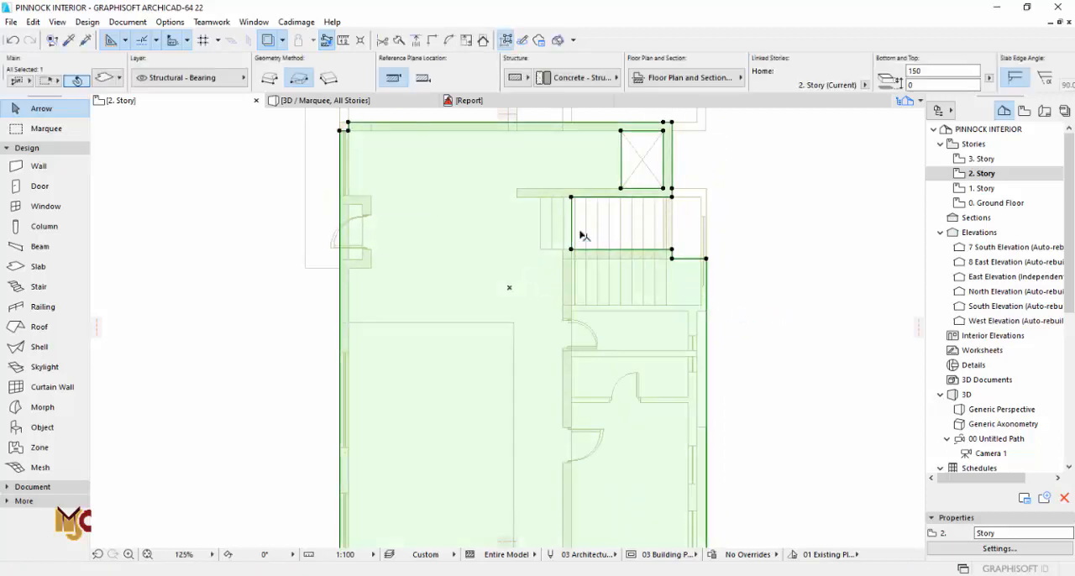
{"action": "key", "text": "Escape"}
Step: Offset the slab's edge at the stairwell recess out to the outer east wall, covering the stairs
{"action": "scroll", "coordinate": [622, 244], "scroll_direction": "up", "scroll_amount": 3}
{"action": "left_click", "coordinate": [563, 235]}
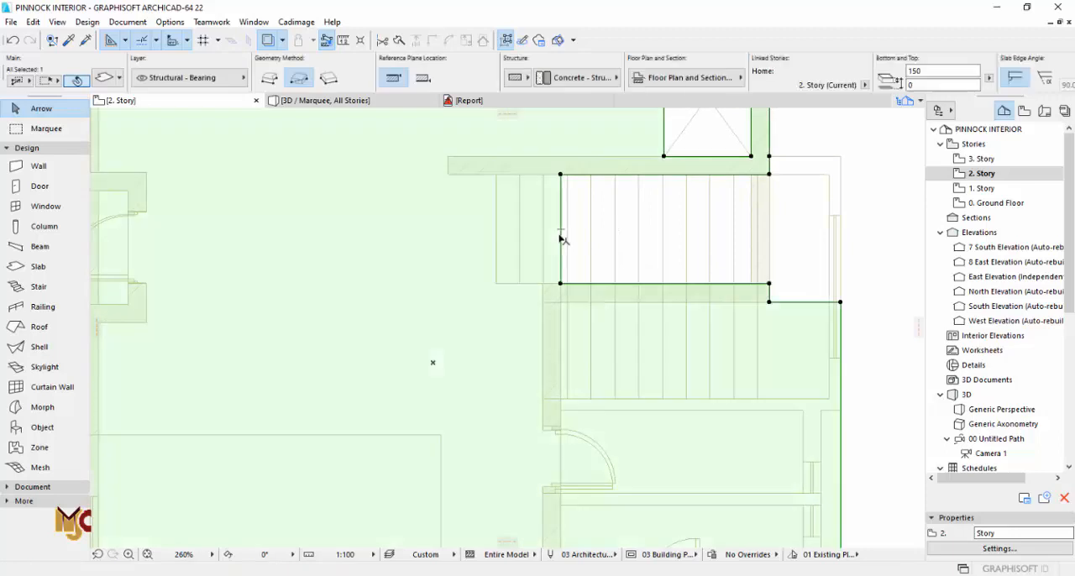
{"action": "left_click", "coordinate": [560, 234]}
{"action": "left_click", "coordinate": [841, 301]}
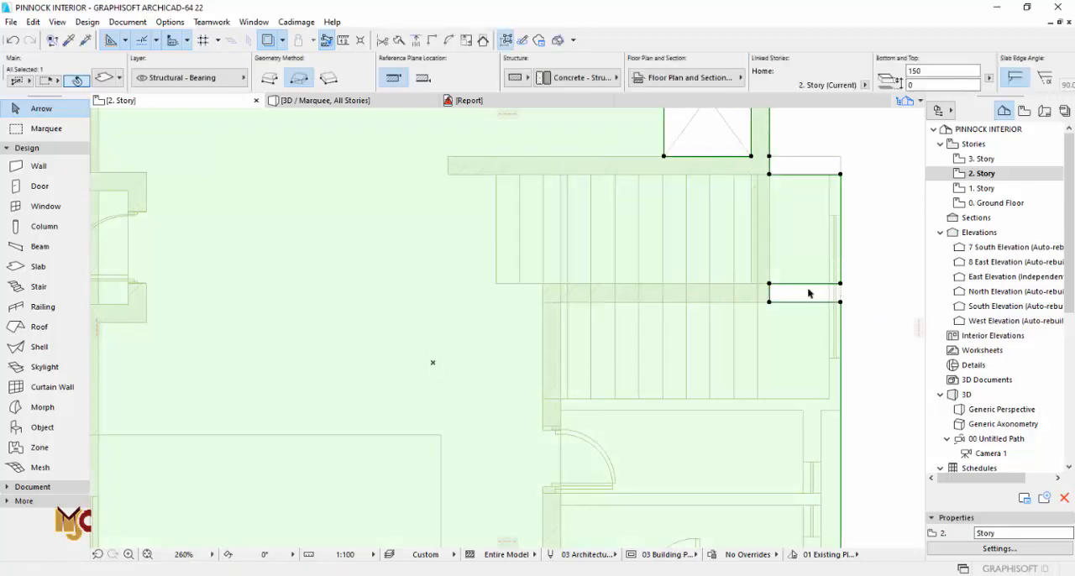
{"action": "key", "text": "Escape"}
Step: Close the narrow slab gap beside the stairs and extend the slab's landing edge to the outer face of the north stair wall
{"action": "left_click", "coordinate": [821, 284]}
{"action": "left_click", "coordinate": [817, 284]}
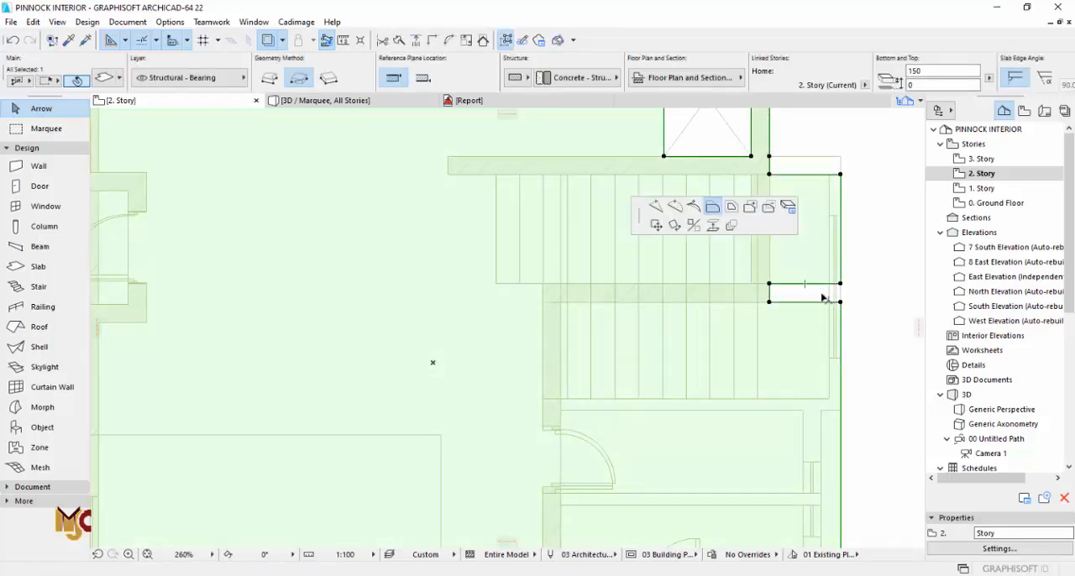
{"action": "left_click", "coordinate": [841, 301]}
{"action": "left_click", "coordinate": [791, 173]}
{"action": "left_click", "coordinate": [769, 156]}
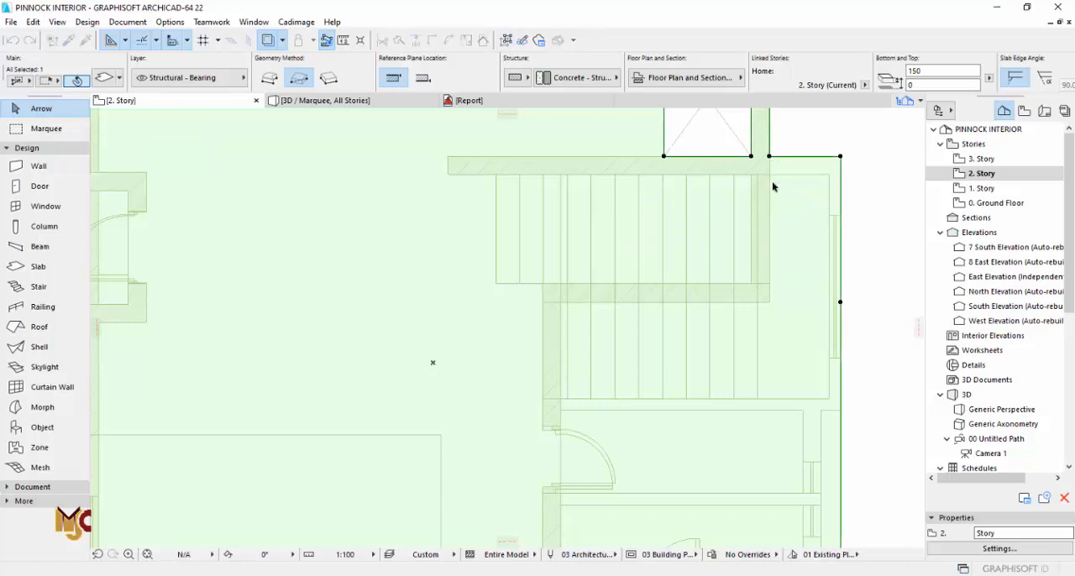
{"action": "key", "text": "Escape"}
Step: Fill the crossed shaft opening north of the stairs by offsetting its edge across the hole in the 2. Story slab
{"action": "scroll", "coordinate": [696, 235], "scroll_direction": "down", "scroll_amount": 1}
{"action": "scroll", "coordinate": [702, 240], "scroll_direction": "down", "scroll_amount": 3}
{"action": "left_click", "coordinate": [682, 195]}
{"action": "scroll", "coordinate": [684, 195], "scroll_direction": "up", "scroll_amount": 2}
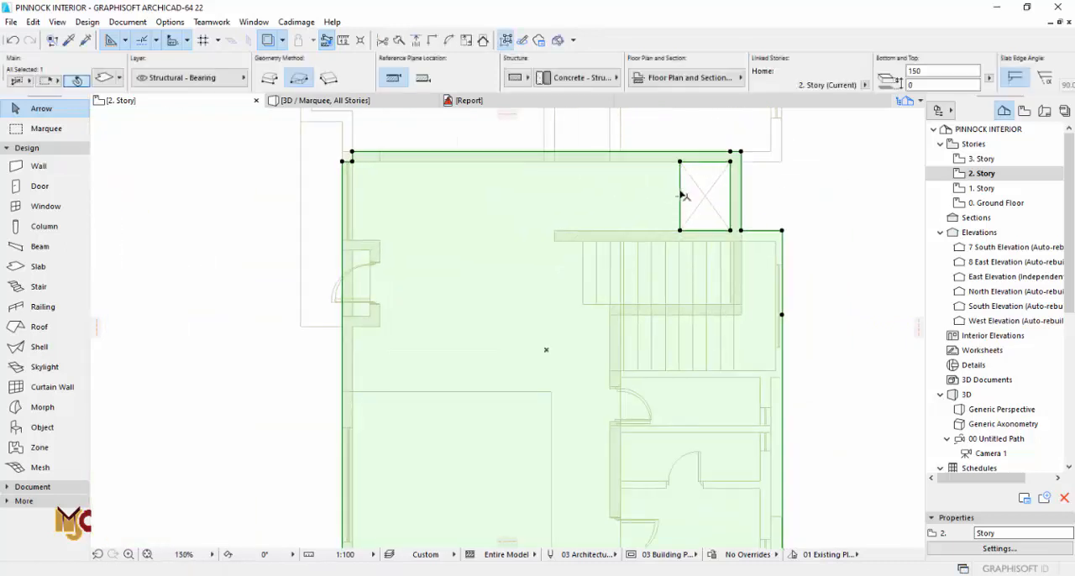
{"action": "key", "text": "Escape"}
{"action": "left_click", "coordinate": [678, 186]}
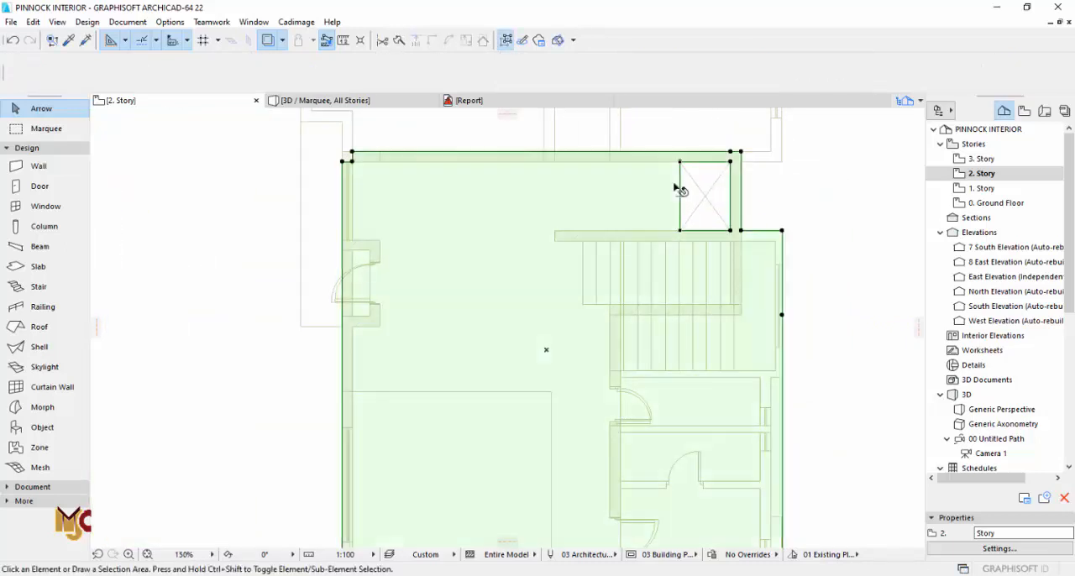
{"action": "key", "text": "Escape"}
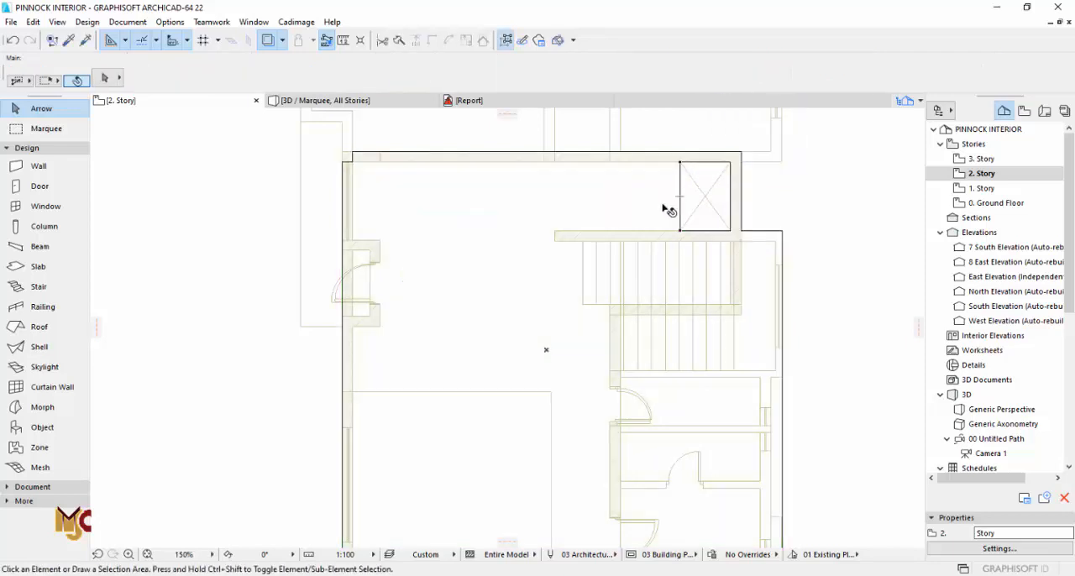
{"action": "left_click", "coordinate": [681, 208]}
{"action": "left_click", "coordinate": [682, 210]}
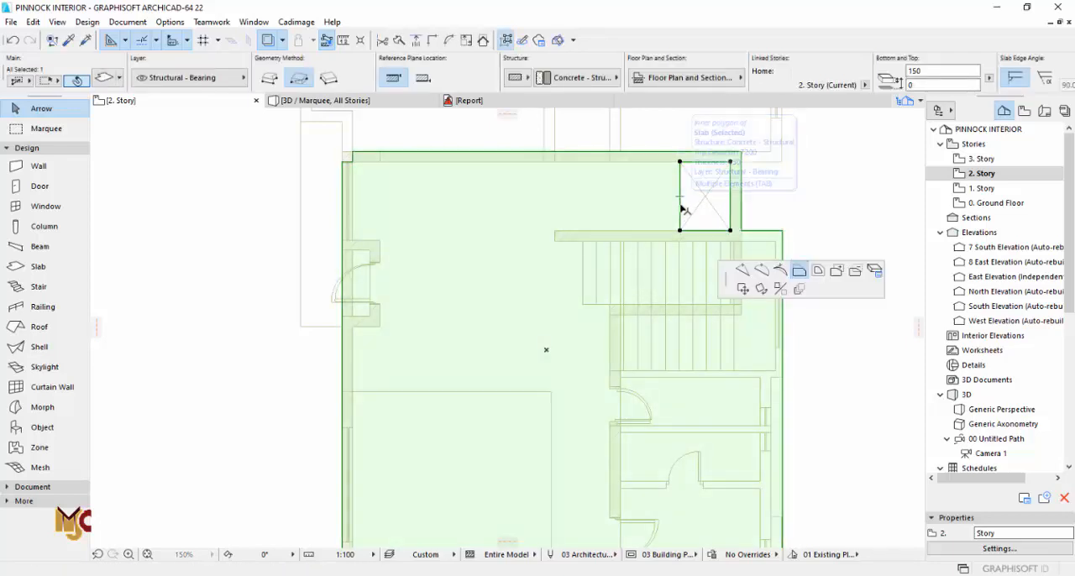
{"action": "left_click", "coordinate": [737, 159]}
{"action": "key", "text": "Escape"}
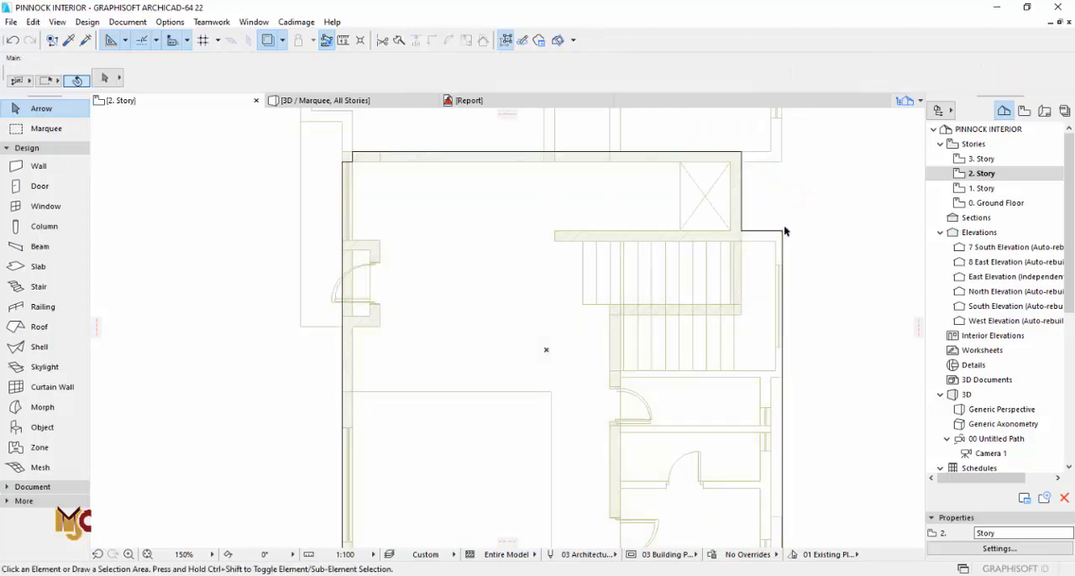
Step: Check the extended ceiling slab in the 3D view and return to the 1. Story floor plan
{"action": "scroll", "coordinate": [784, 252], "scroll_direction": "down", "scroll_amount": 3}
{"action": "key", "text": "F3"}
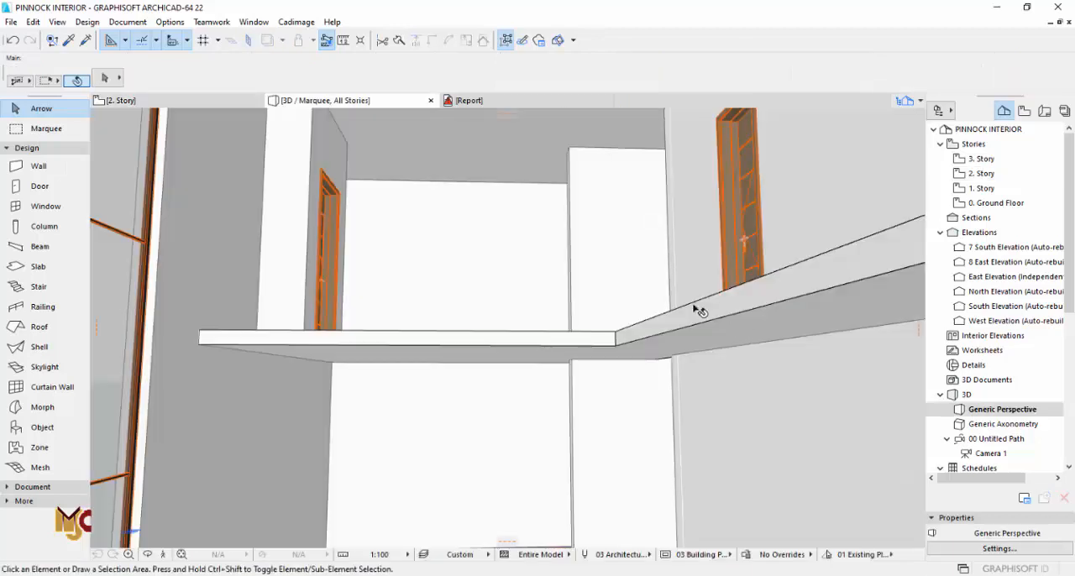
{"action": "middle_click_drag", "start_coordinate": [611, 314], "coordinate": [629, 302], "text": "shift"}
{"action": "key", "text": "F2"}
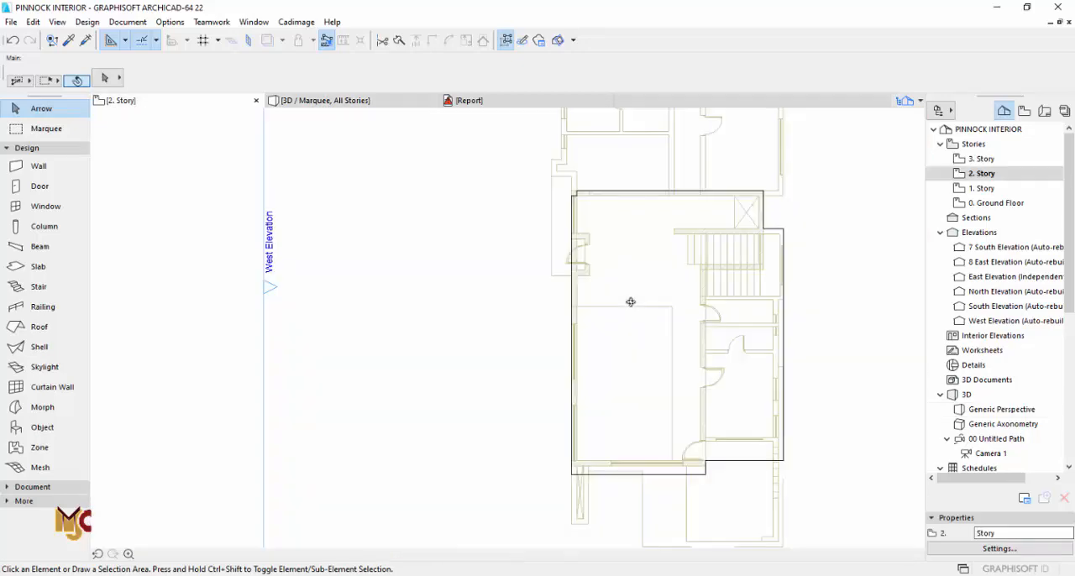
{"action": "double_click", "coordinate": [965, 187]}
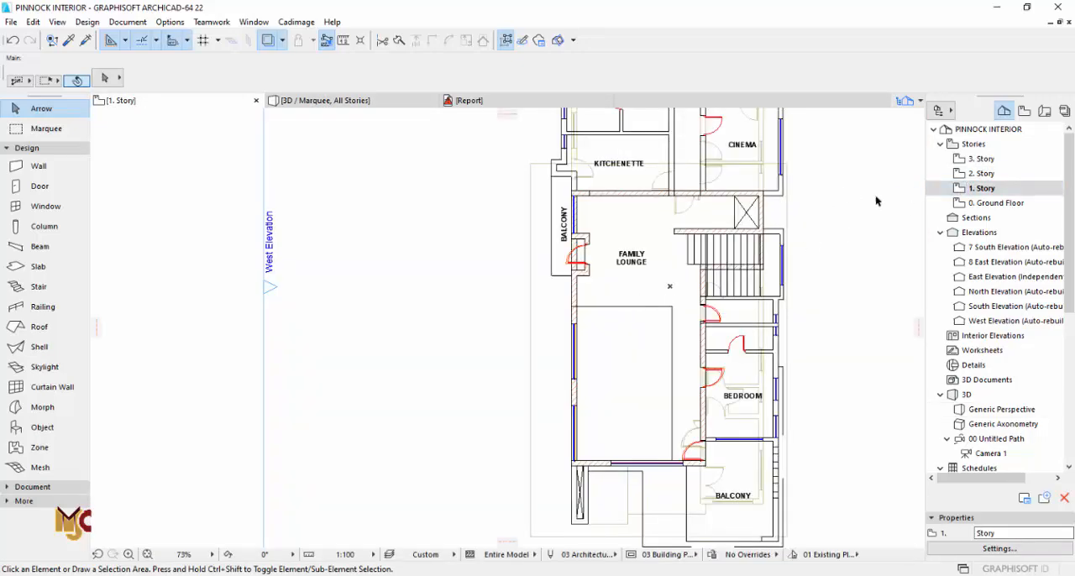
Step: Switch to the Ground Floor plan and open the default settings for placing a library object
{"action": "double_click", "coordinate": [966, 203]}
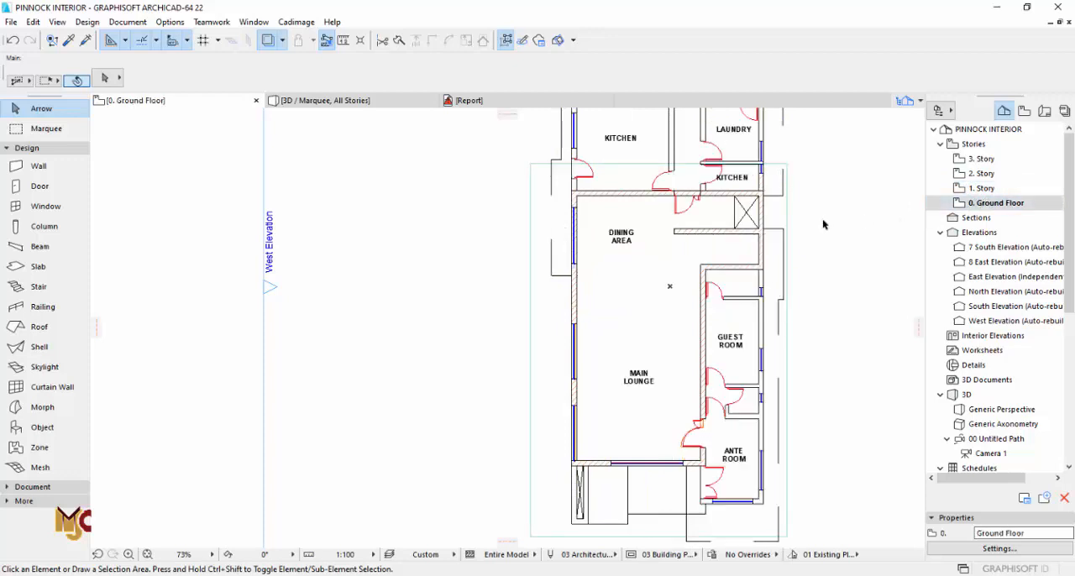
{"action": "scroll", "coordinate": [752, 186], "scroll_direction": "up", "scroll_amount": 3}
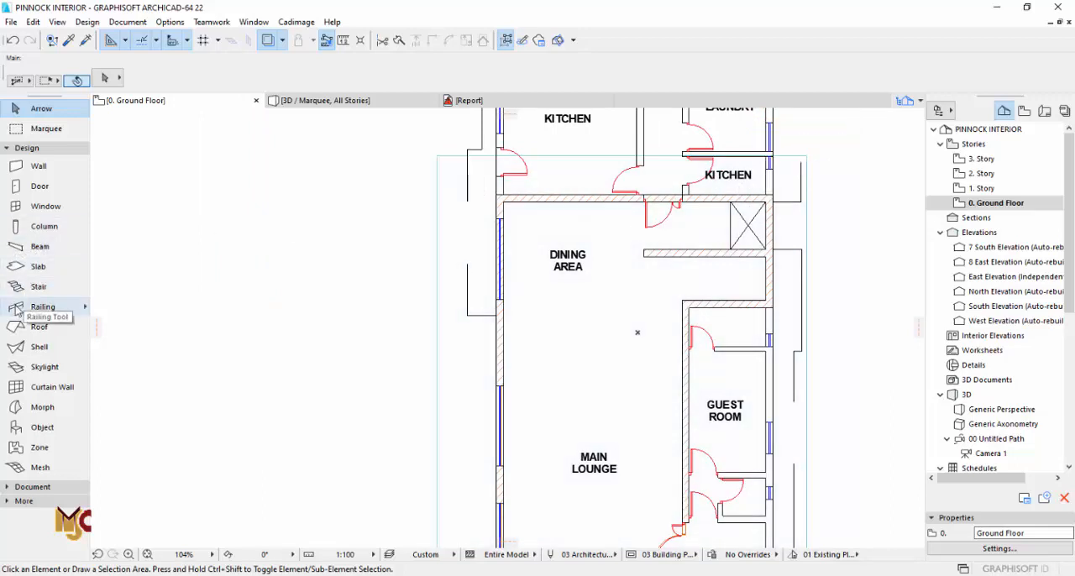
{"action": "left_click", "coordinate": [42, 427]}
{"action": "left_click", "coordinate": [104, 78]}
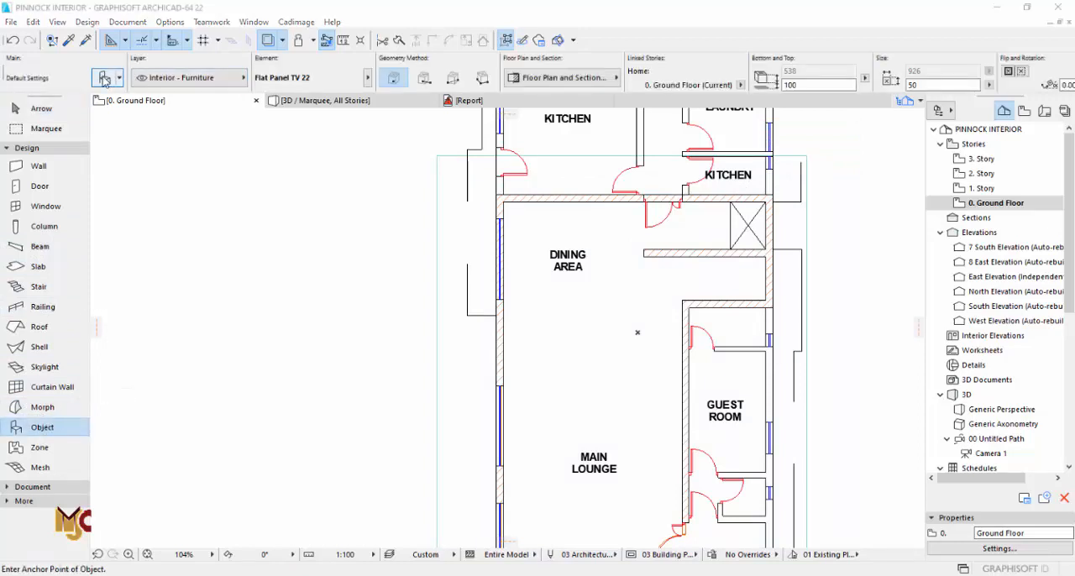
Step: Search the object library for "elev" and select the Elevator 22 object
{"action": "left_click", "coordinate": [374, 36]}
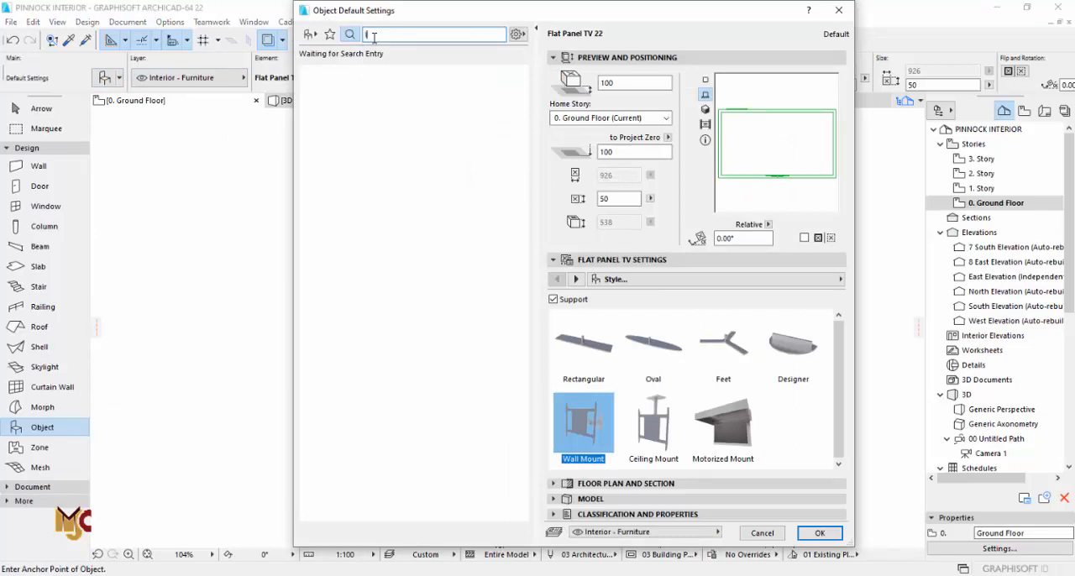
{"action": "type", "text": "tift"}
{"action": "key", "text": "BackSpace"}
{"action": "key", "text": "BackSpace"}
{"action": "key", "text": "BackSpace"}
{"action": "type", "text": "elev"}
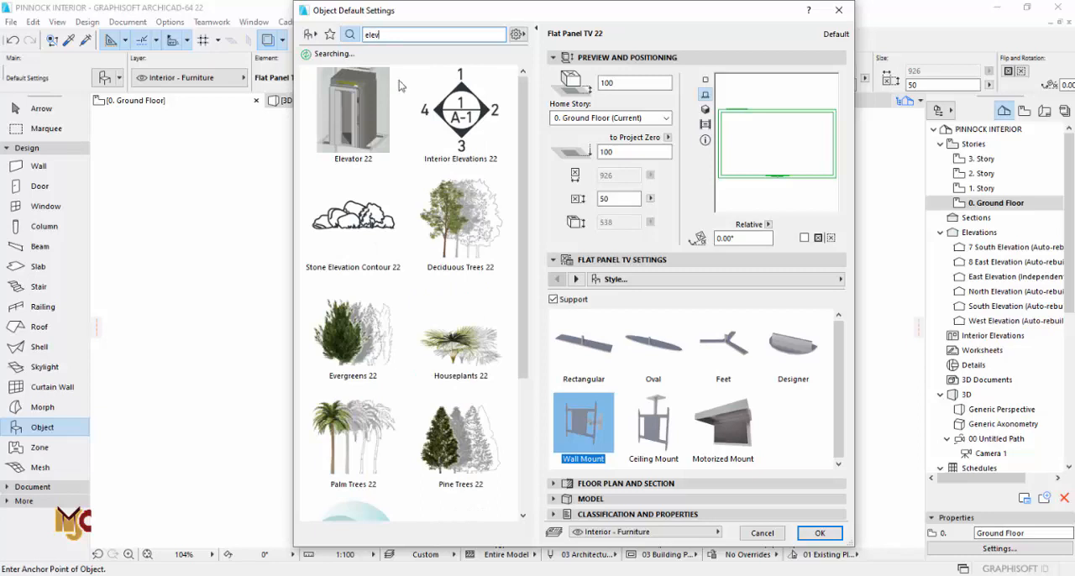
{"action": "left_click", "coordinate": [355, 113]}
Step: Review the elevator's form, second opening direction, type, car door style and dimension options
{"action": "left_click", "coordinate": [644, 327]}
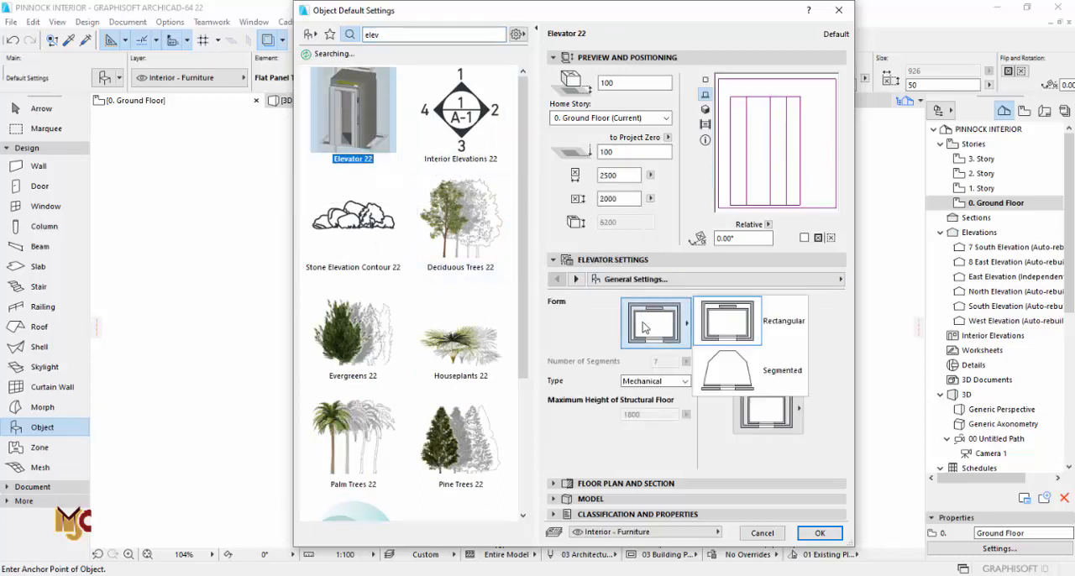
{"action": "left_click", "coordinate": [644, 326]}
{"action": "left_click", "coordinate": [772, 341]}
{"action": "left_click", "coordinate": [771, 342]}
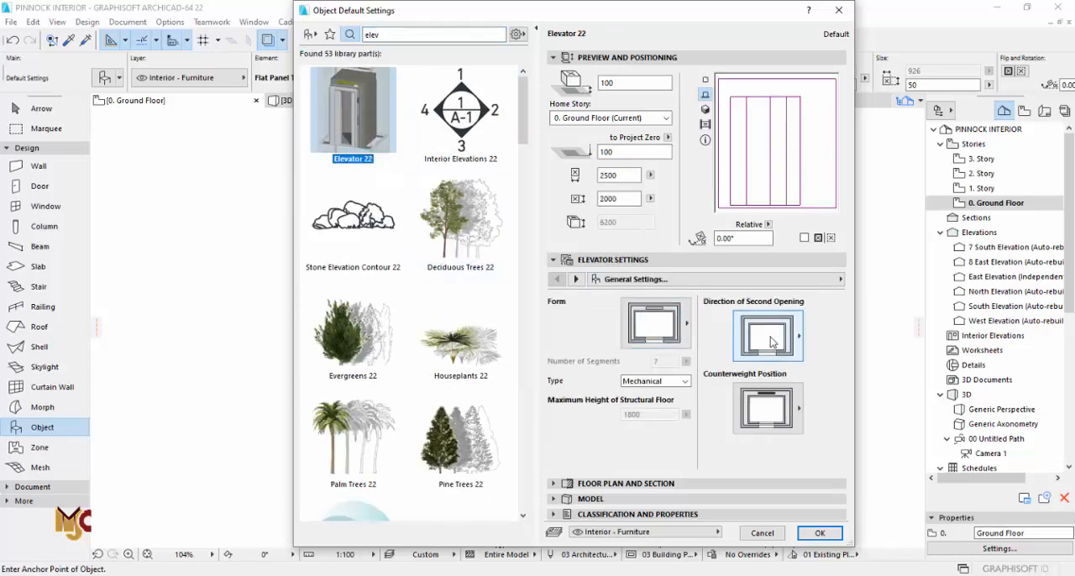
{"action": "left_click", "coordinate": [685, 382]}
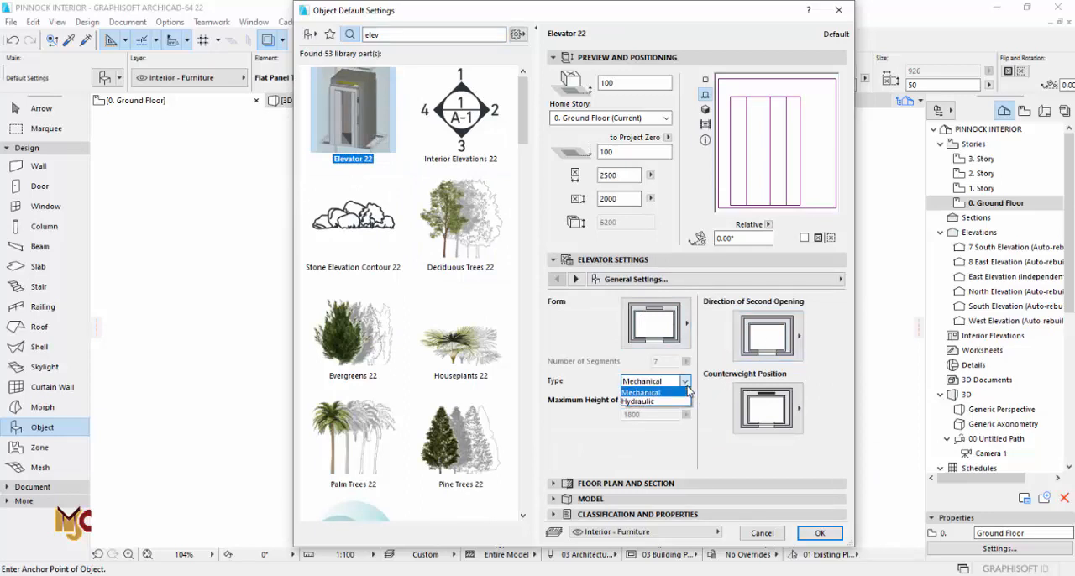
{"action": "left_click", "coordinate": [687, 392]}
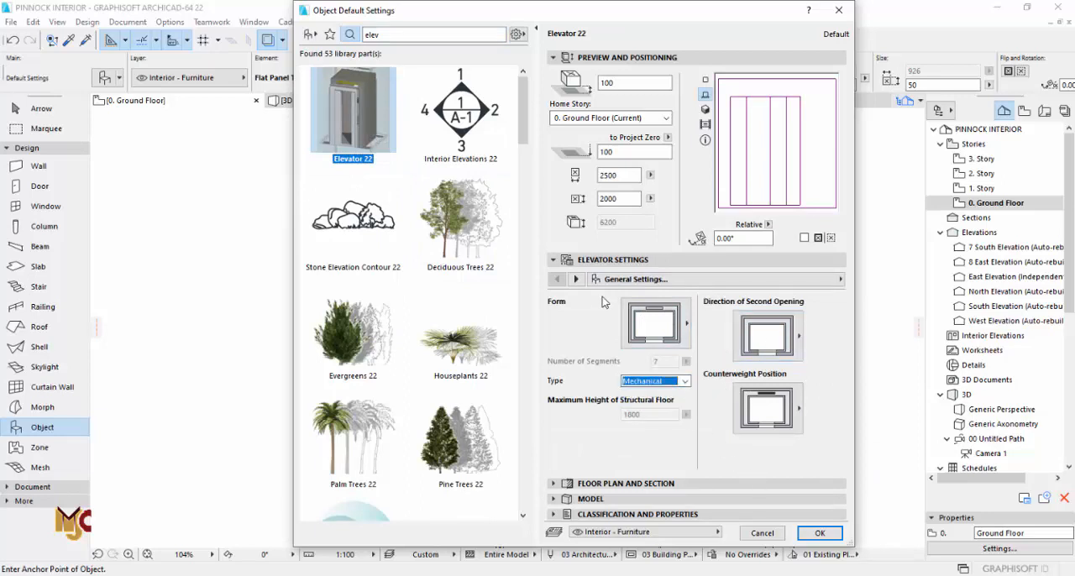
{"action": "left_click", "coordinate": [575, 280]}
{"action": "left_click", "coordinate": [575, 280]}
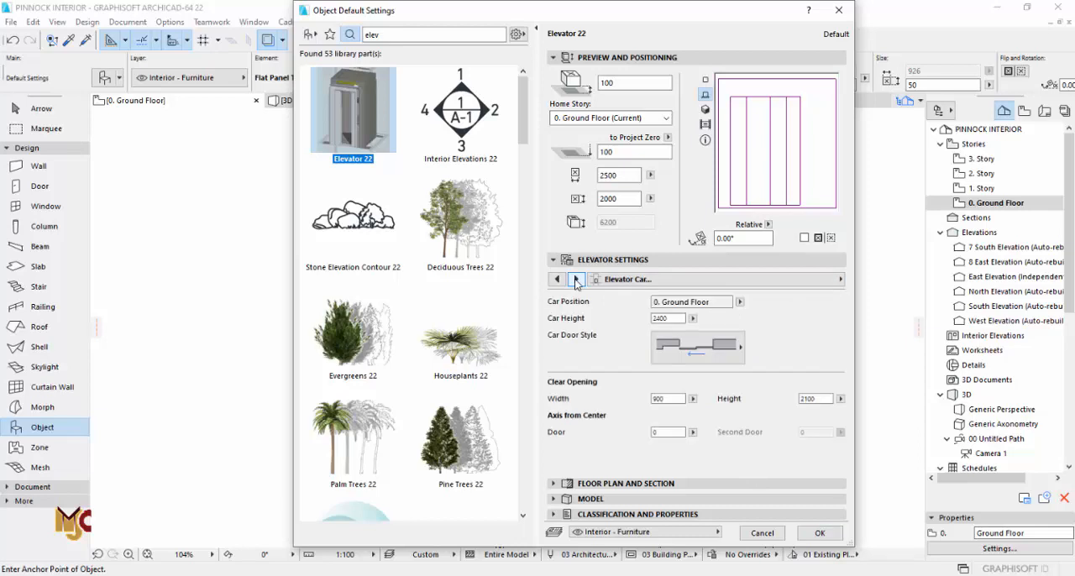
{"action": "left_click", "coordinate": [669, 353]}
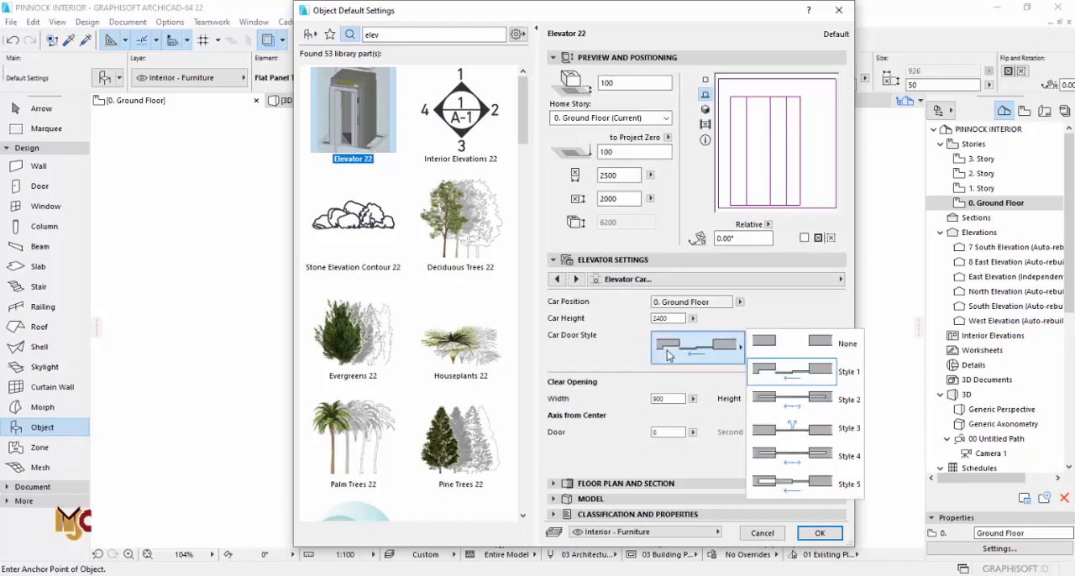
{"action": "left_click", "coordinate": [669, 352]}
{"action": "left_click", "coordinate": [557, 279]}
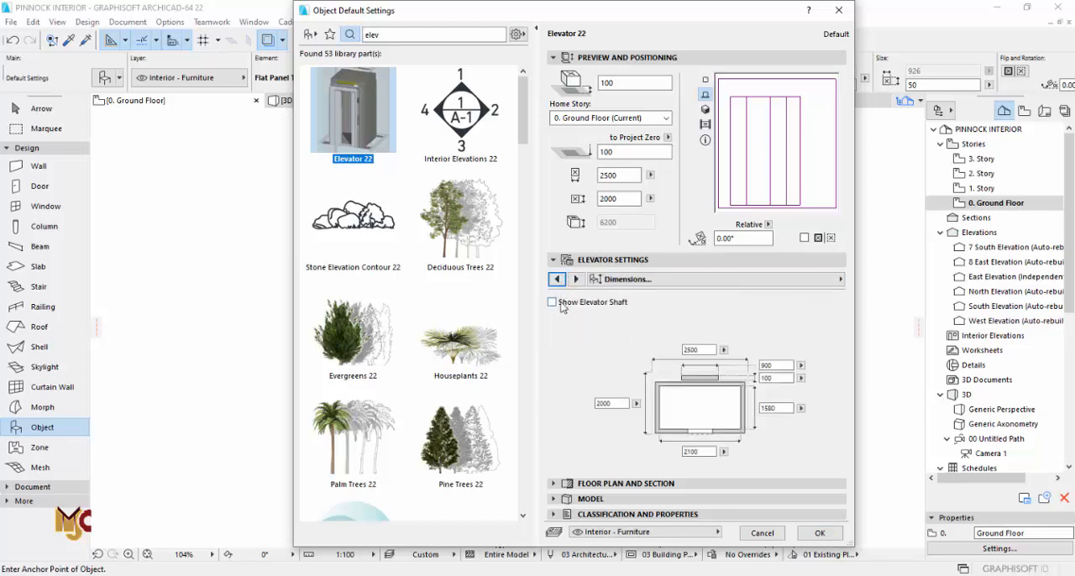
Step: Accept the elevator settings and place the 2500 by 2000 elevator over the crossed shaft opening near the dining area
{"action": "left_click", "coordinate": [818, 532]}
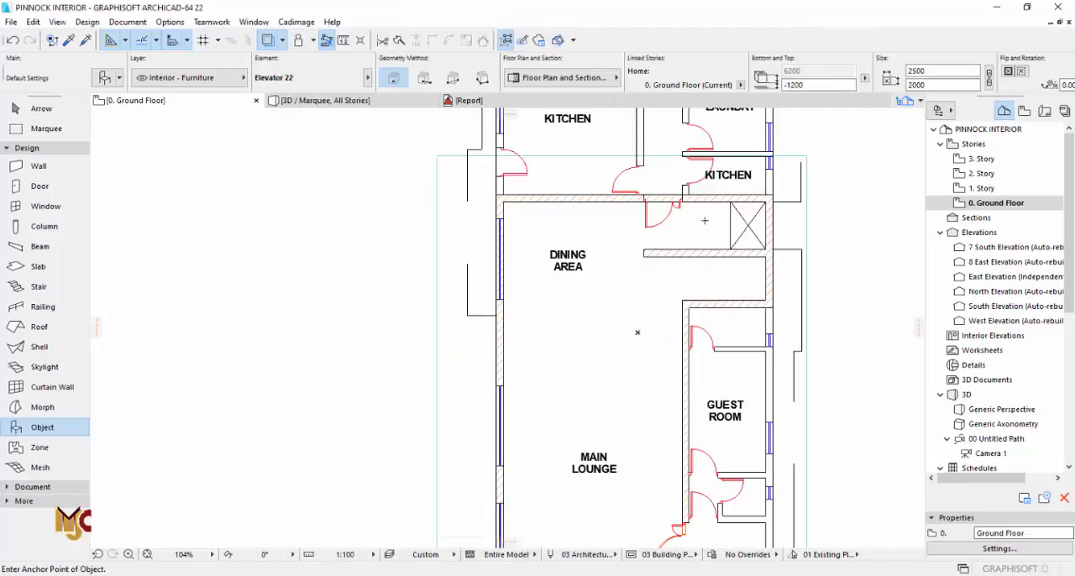
{"action": "scroll", "coordinate": [640, 261], "scroll_direction": "up", "scroll_amount": 5}
{"action": "key", "text": "Escape"}
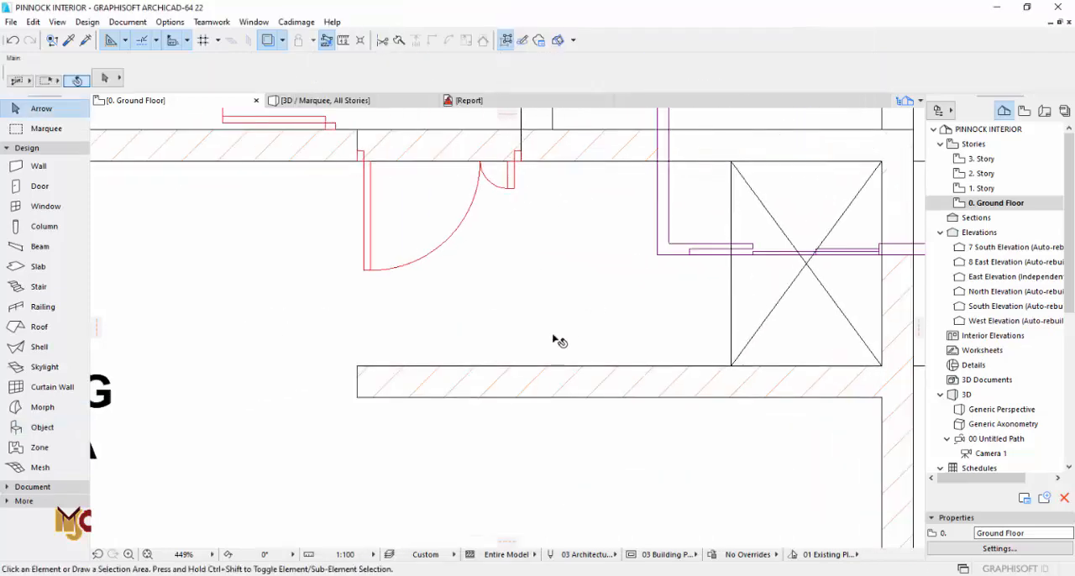
Step: Measure the crossed shaft opening from its northwest corner
{"action": "scroll", "coordinate": [560, 340], "scroll_direction": "down", "scroll_amount": 3}
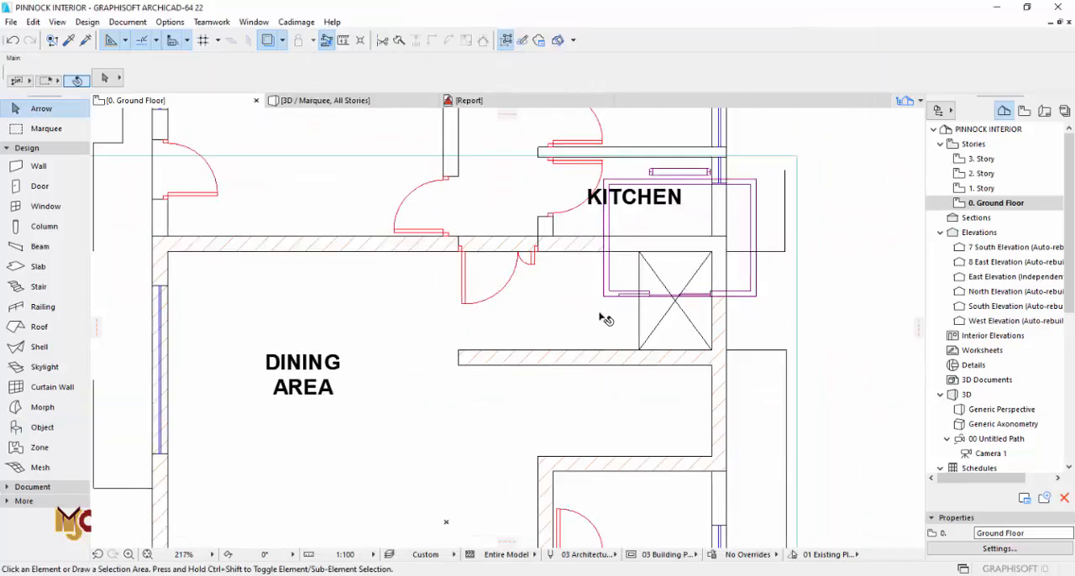
{"action": "left_click", "coordinate": [347, 42]}
{"action": "scroll", "coordinate": [617, 290], "scroll_direction": "up", "scroll_amount": 2}
{"action": "left_click", "coordinate": [645, 235]}
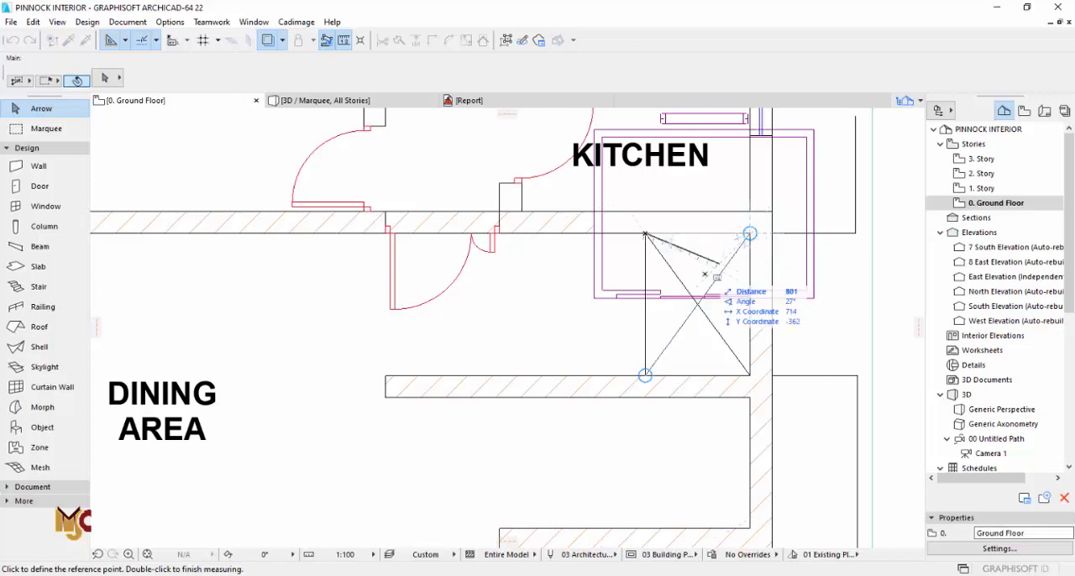
{"action": "key", "text": "Escape"}
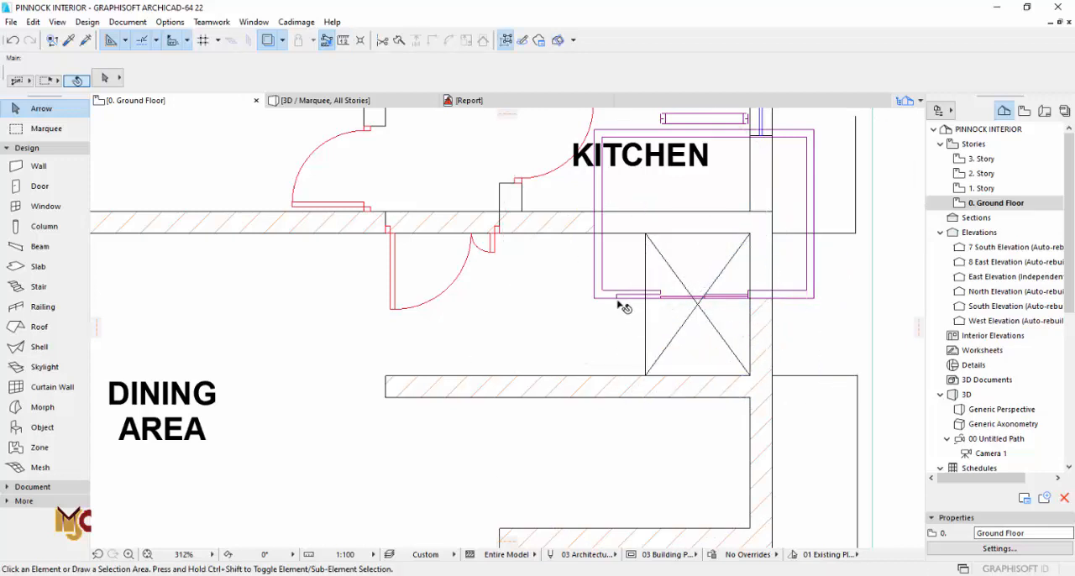
Step: Rotate the elevator to 270° so its door faces west, and move its northeast corner onto the shaft's northeast corner
{"action": "left_click", "coordinate": [619, 297]}
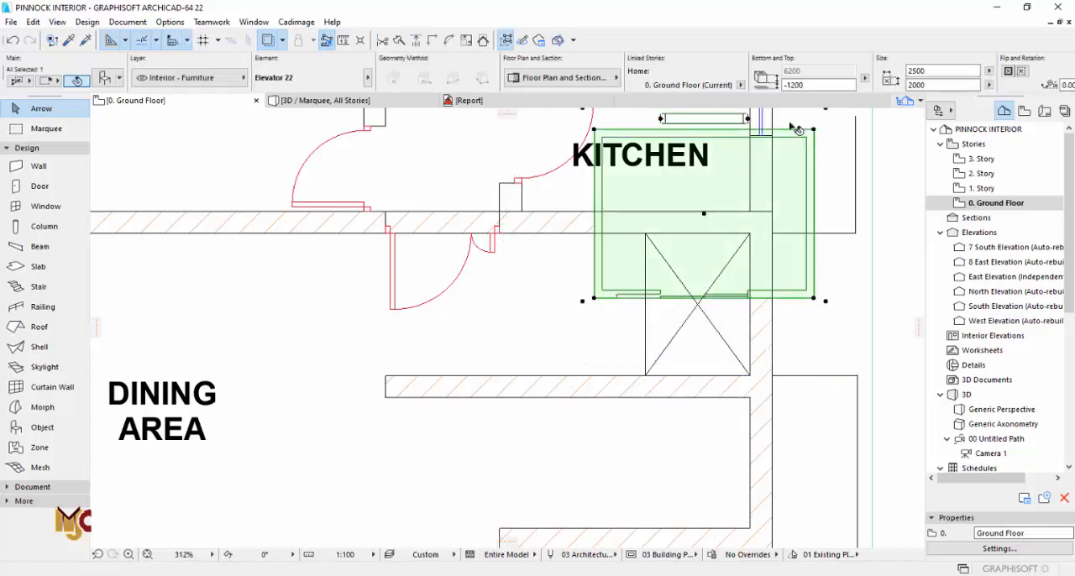
{"action": "left_click", "coordinate": [654, 245]}
{"action": "left_click", "coordinate": [714, 242]}
{"action": "left_click", "coordinate": [677, 327]}
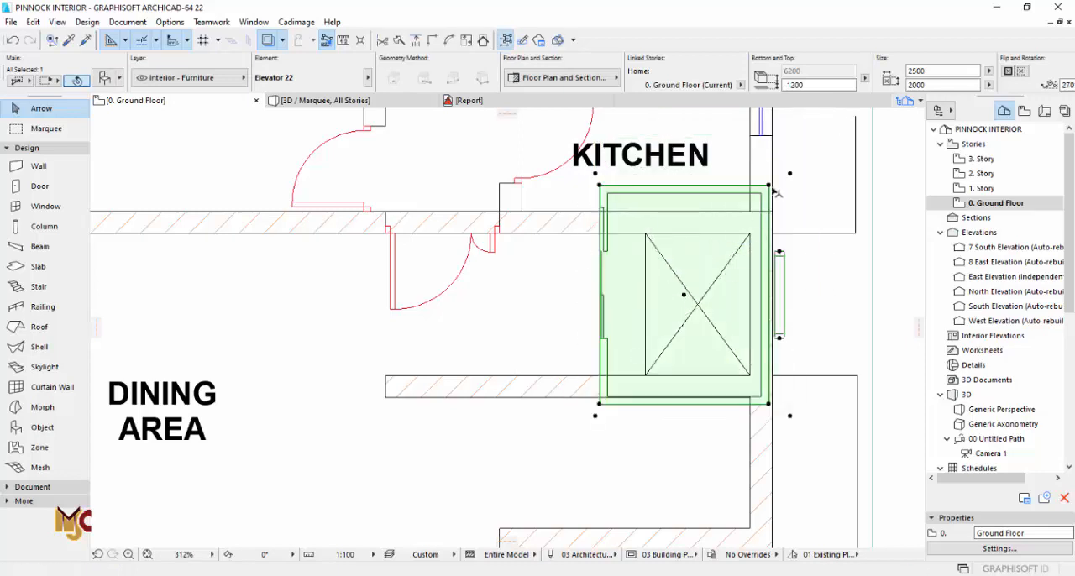
{"action": "left_click_drag", "start_coordinate": [774, 193], "coordinate": [749, 233]}
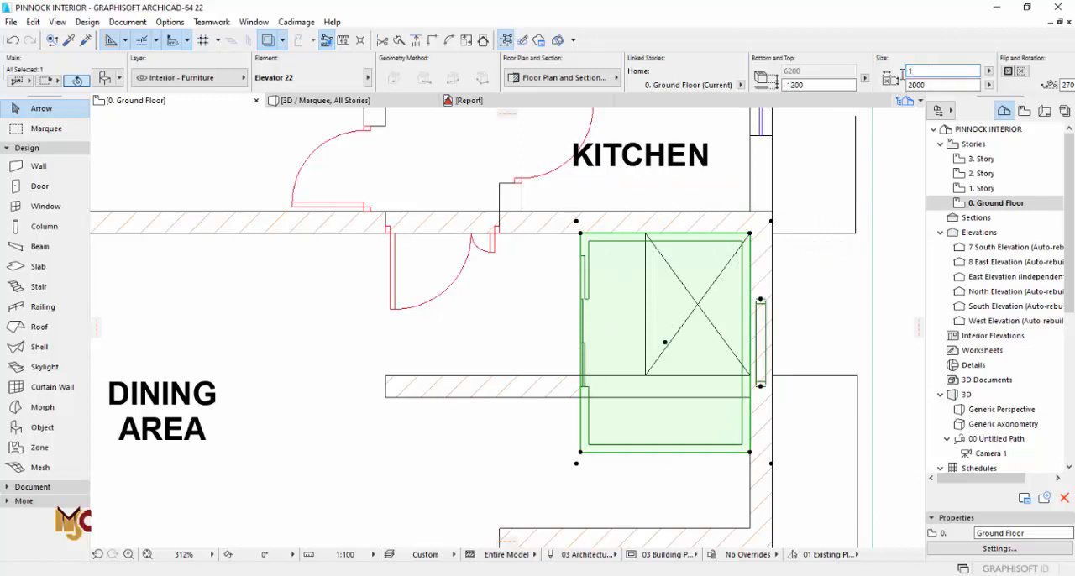
Step: Resize the elevator to 1467 by 1047 and move its northeast corner back onto the shaft's northeast corner
{"action": "left_click", "coordinate": [933, 85]}
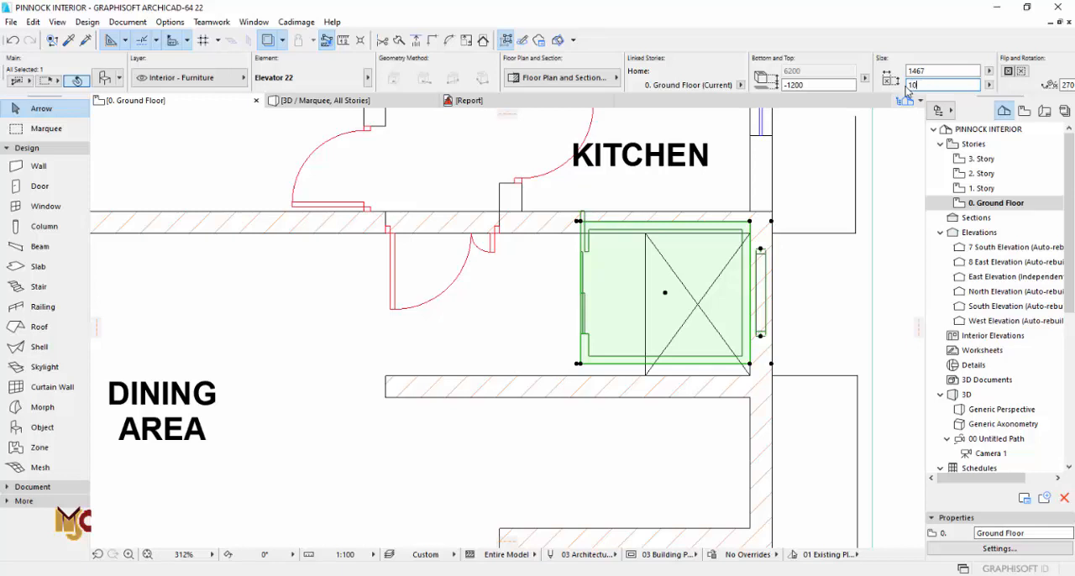
{"action": "left_click", "coordinate": [939, 72]}
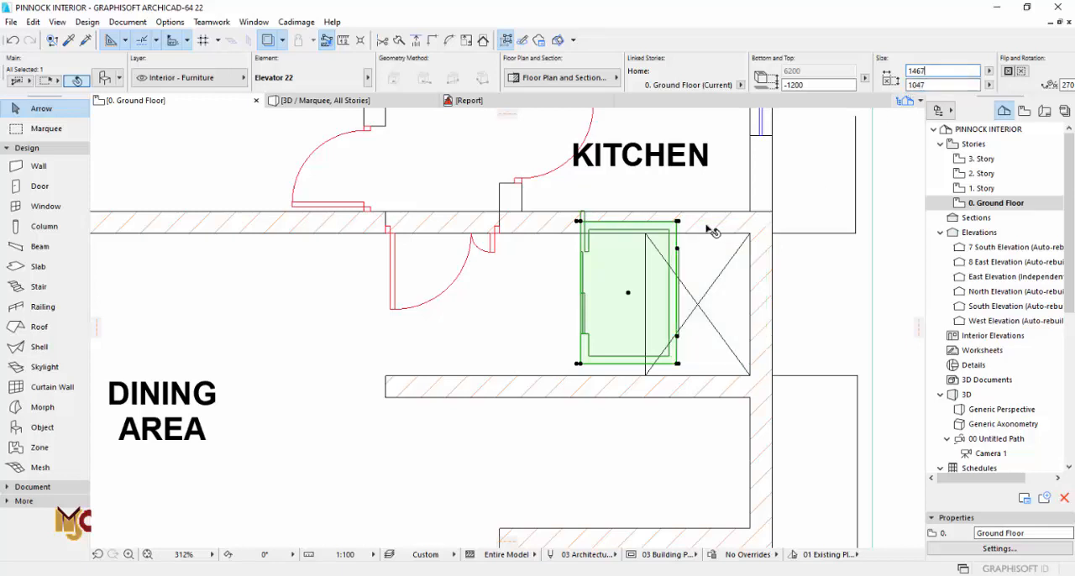
{"action": "key", "text": "ctrl+d"}
{"action": "left_click", "coordinate": [678, 223]}
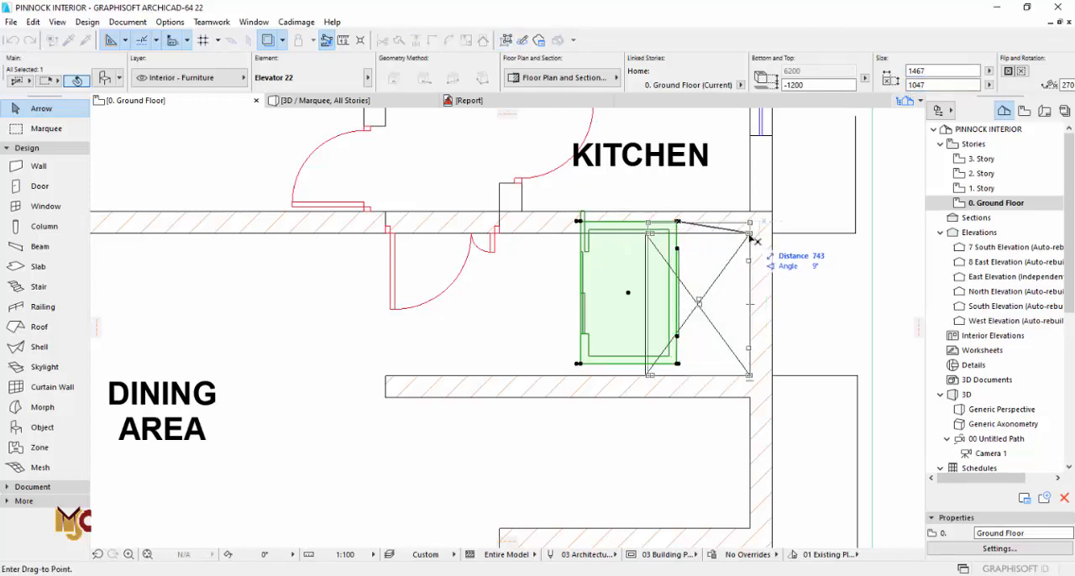
{"action": "left_click", "coordinate": [749, 235]}
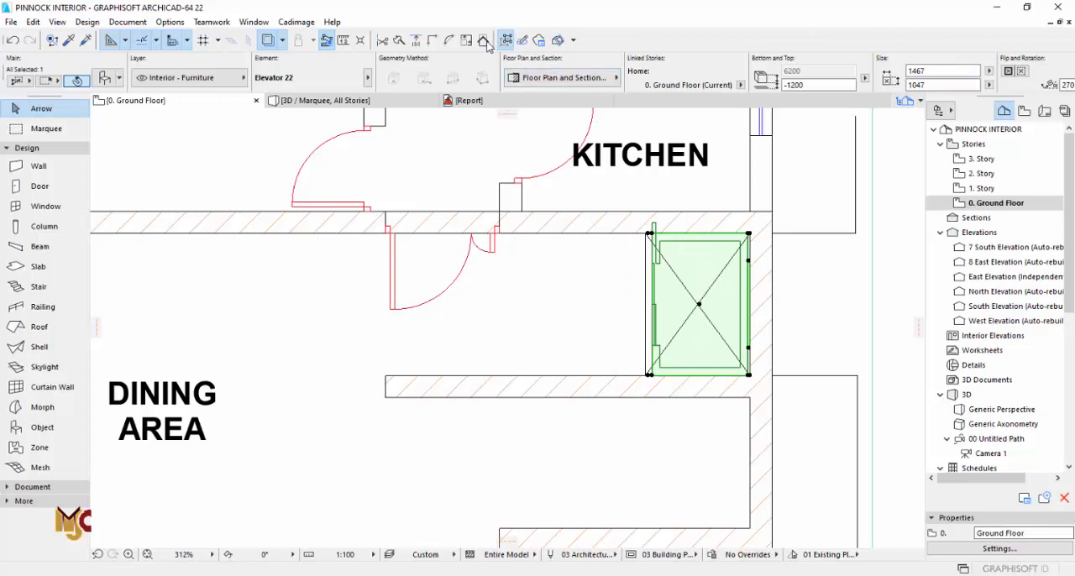
Step: Measure the shaft opening's depth from the east wall face to its west edge
{"action": "left_click", "coordinate": [345, 41]}
{"action": "scroll", "coordinate": [729, 235], "scroll_direction": "up", "scroll_amount": 3}
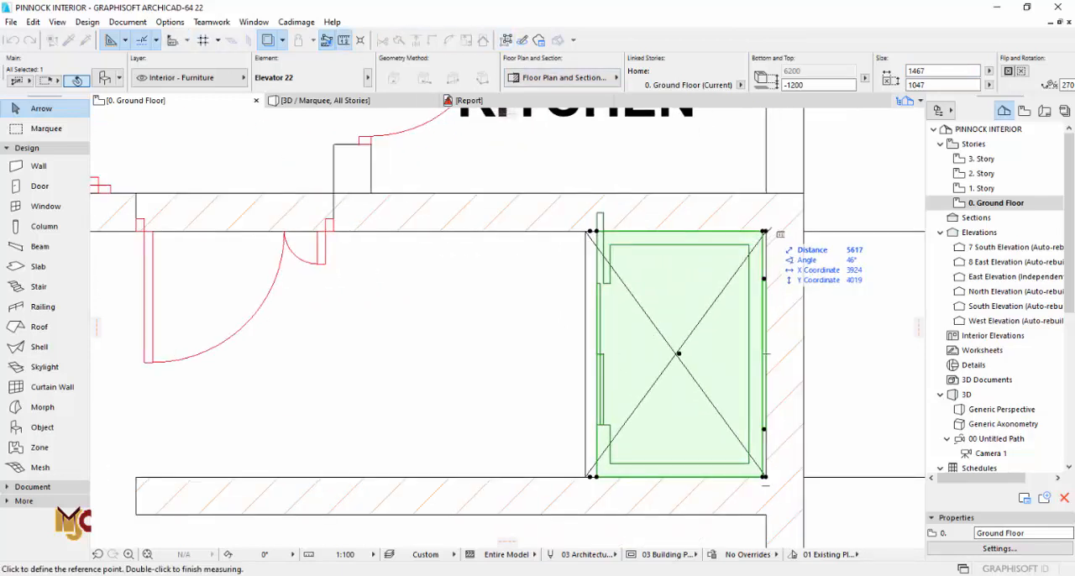
{"action": "key", "text": "Escape"}
{"action": "left_click", "coordinate": [344, 41]}
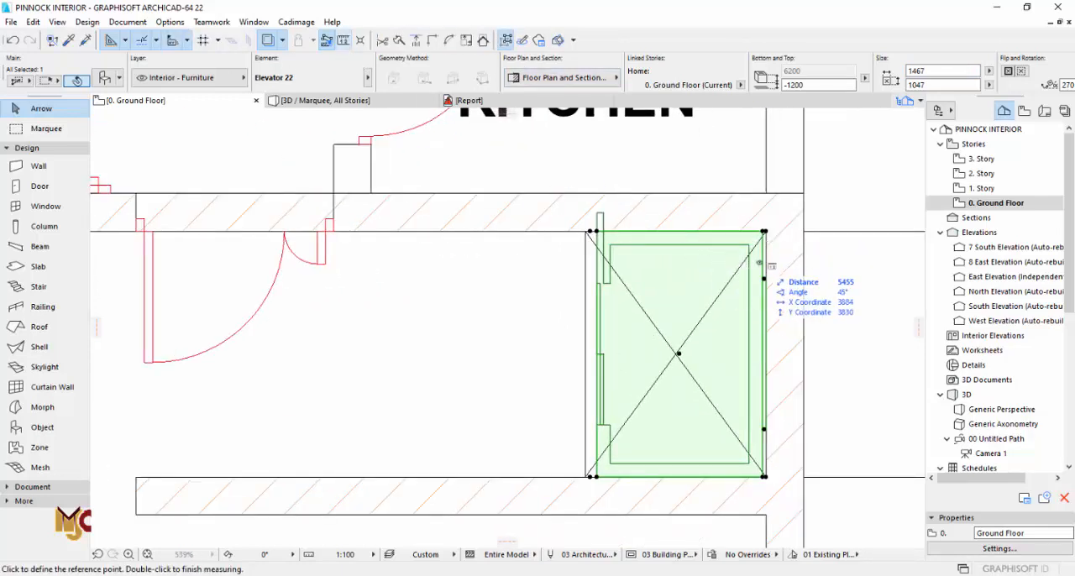
{"action": "left_click", "coordinate": [765, 252]}
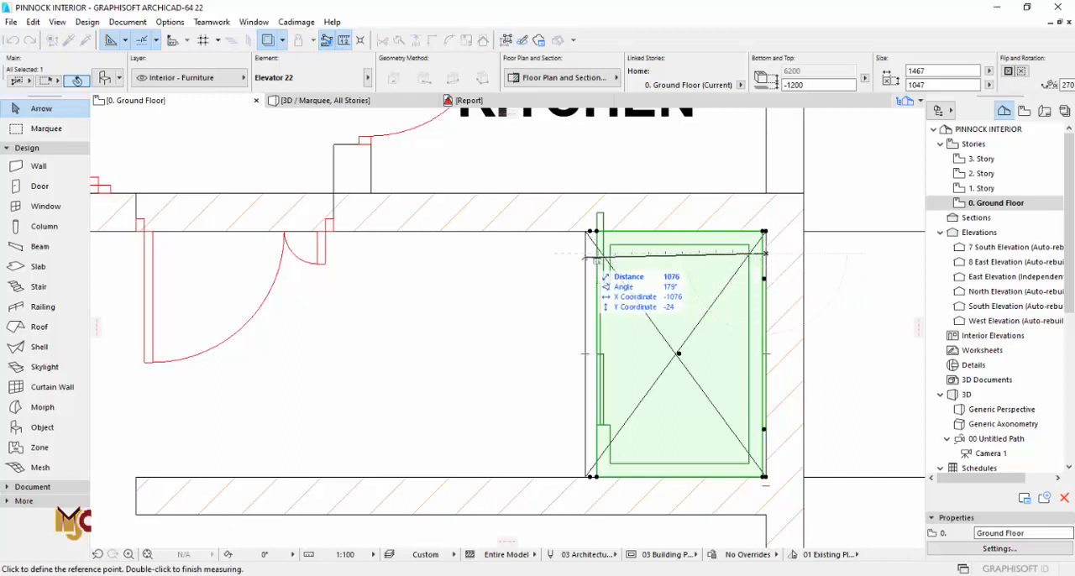
{"action": "key", "text": "Escape"}
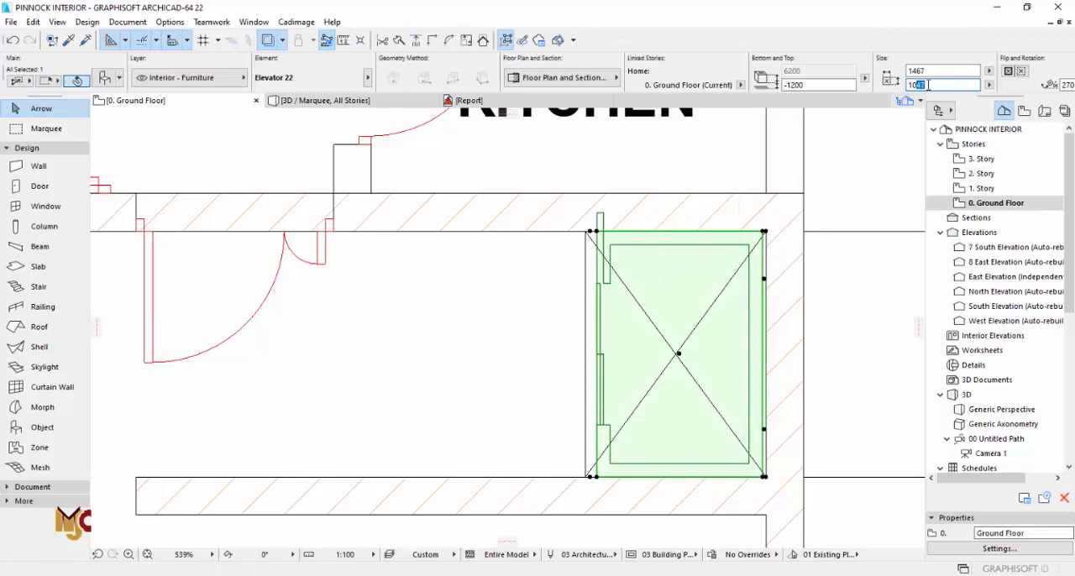
Step: Set the elevator's depth to 1076 and move it west to align its door side with the shaft's west edge
{"action": "left_click", "coordinate": [930, 85]}
{"action": "type", "text": "1076"}
{"action": "key", "text": "Return"}
{"action": "scroll", "coordinate": [766, 235], "scroll_direction": "up", "scroll_amount": 4}
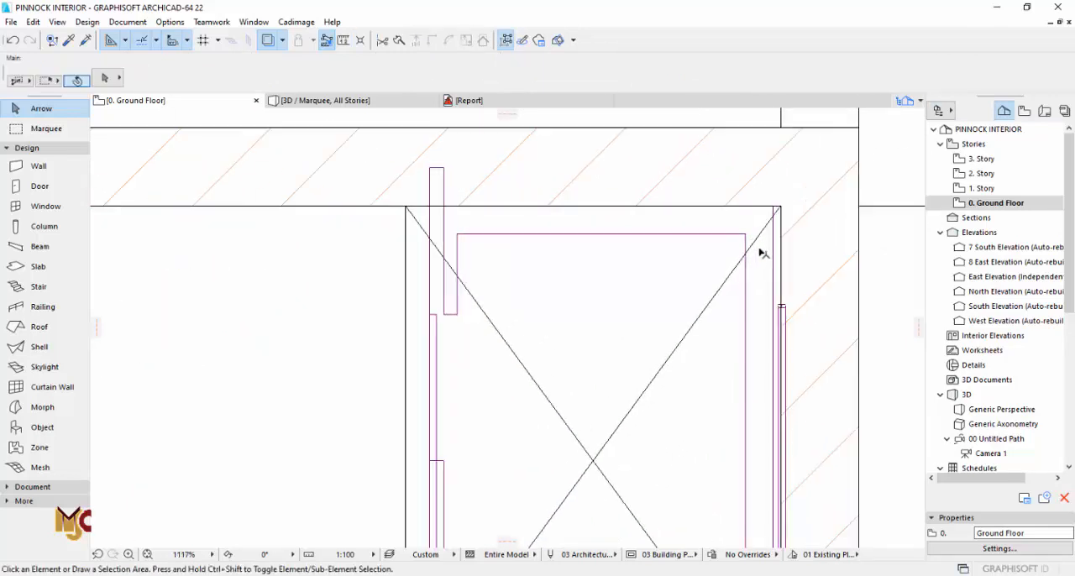
{"action": "key", "text": "ctrl+d"}
{"action": "left_click", "coordinate": [430, 207]}
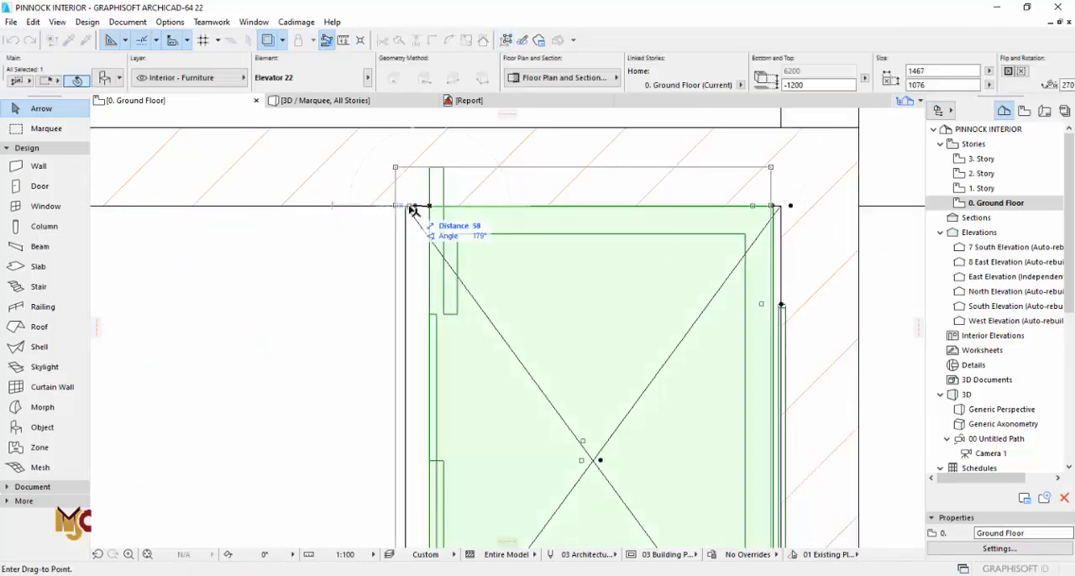
{"action": "left_click", "coordinate": [413, 207]}
{"action": "scroll", "coordinate": [684, 221], "scroll_direction": "down", "scroll_amount": 4}
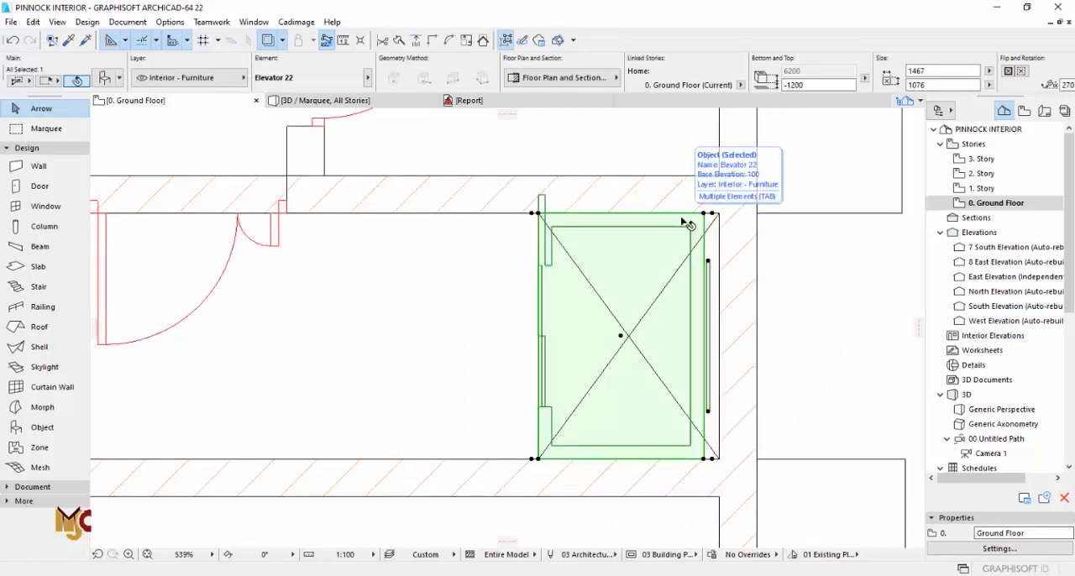
{"action": "key", "text": "Escape"}
Step: Change the elevator car's door style to center-opening and adjust the width of its clear opening
{"action": "key", "text": "F3"}
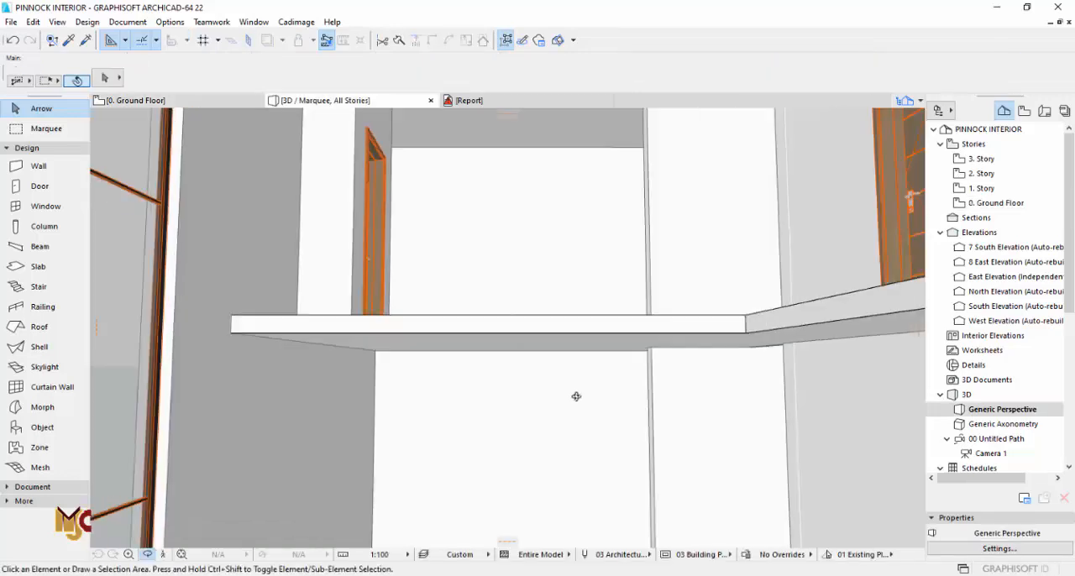
{"action": "middle_click_drag", "start_coordinate": [576, 396], "coordinate": [722, 340], "text": "shift"}
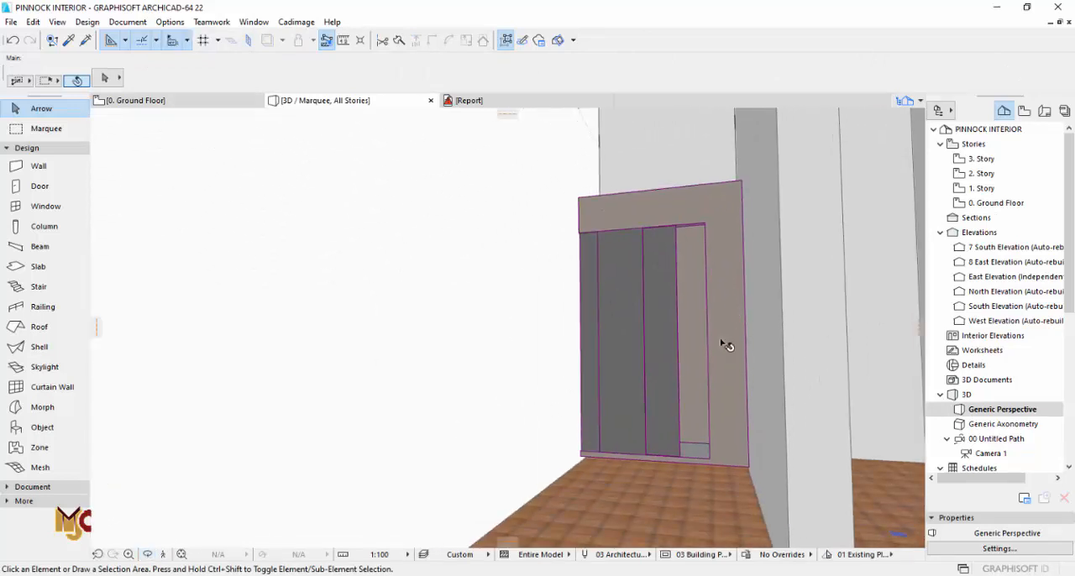
{"action": "left_click", "coordinate": [722, 340]}
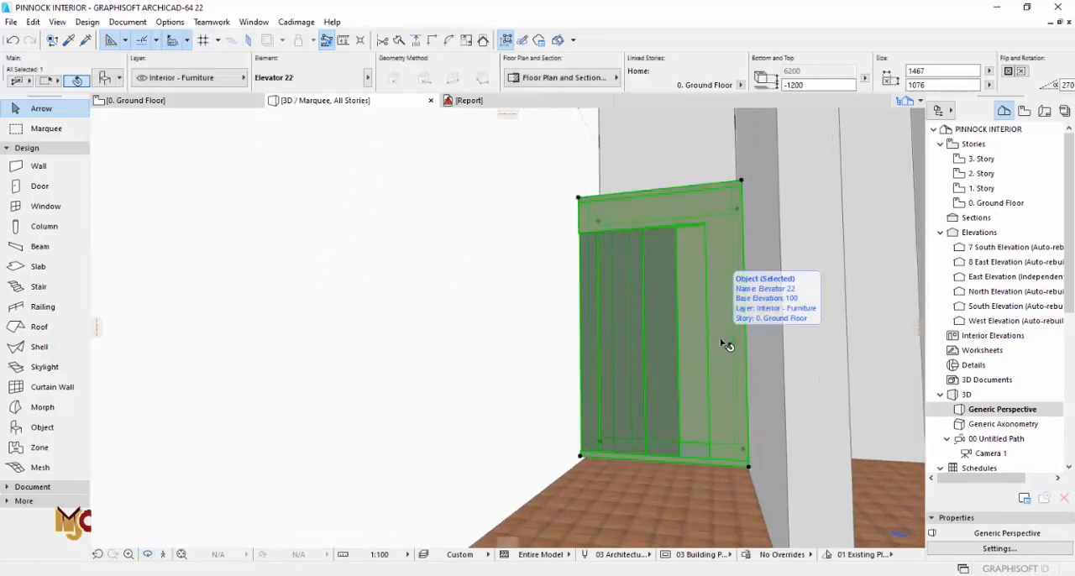
{"action": "left_click", "coordinate": [105, 79]}
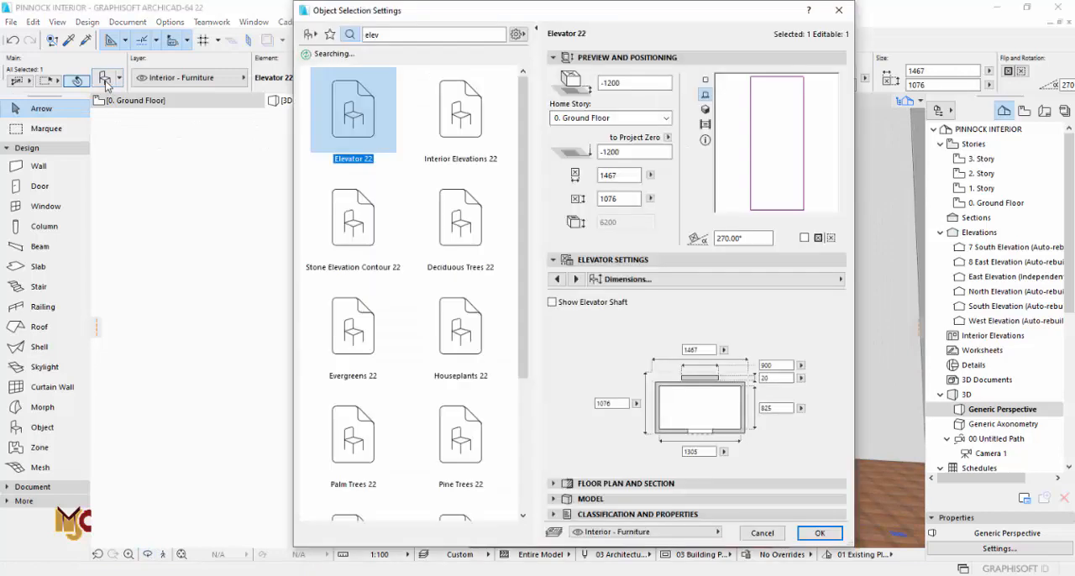
{"action": "left_click", "coordinate": [576, 279]}
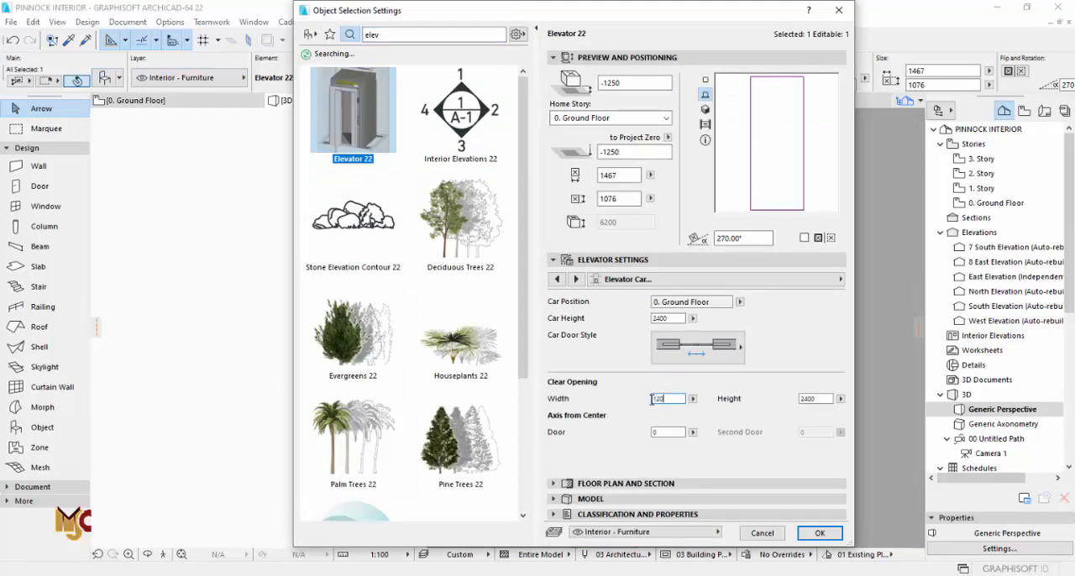
{"action": "left_click", "coordinate": [824, 539]}
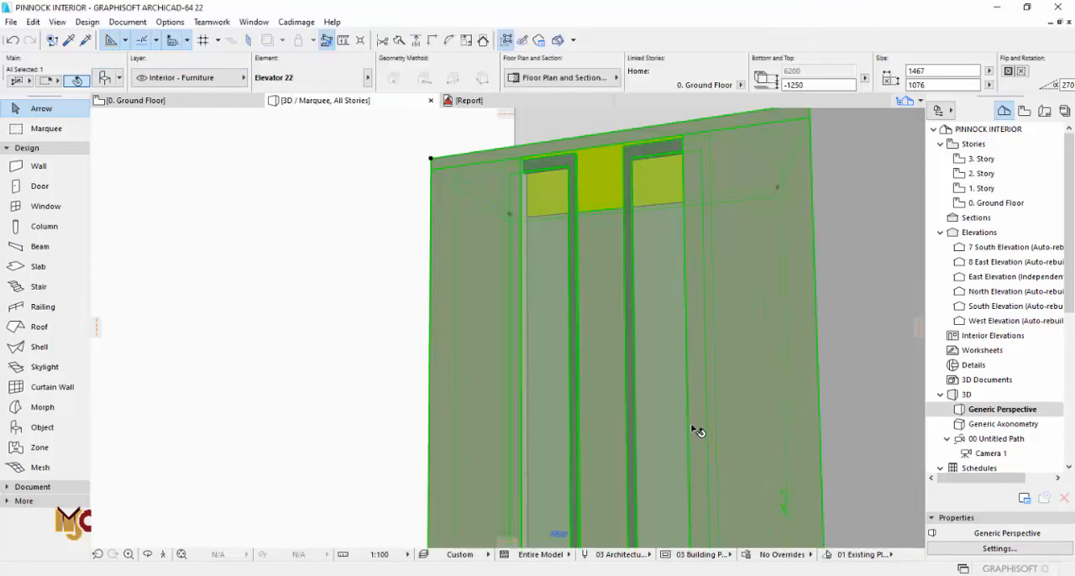
Step: Examine the elevator and the surrounding shaft walls in the 3D view and on the ground floor plan
{"action": "scroll", "coordinate": [601, 370], "scroll_direction": "down", "scroll_amount": 5}
{"action": "key", "text": "Delete"}
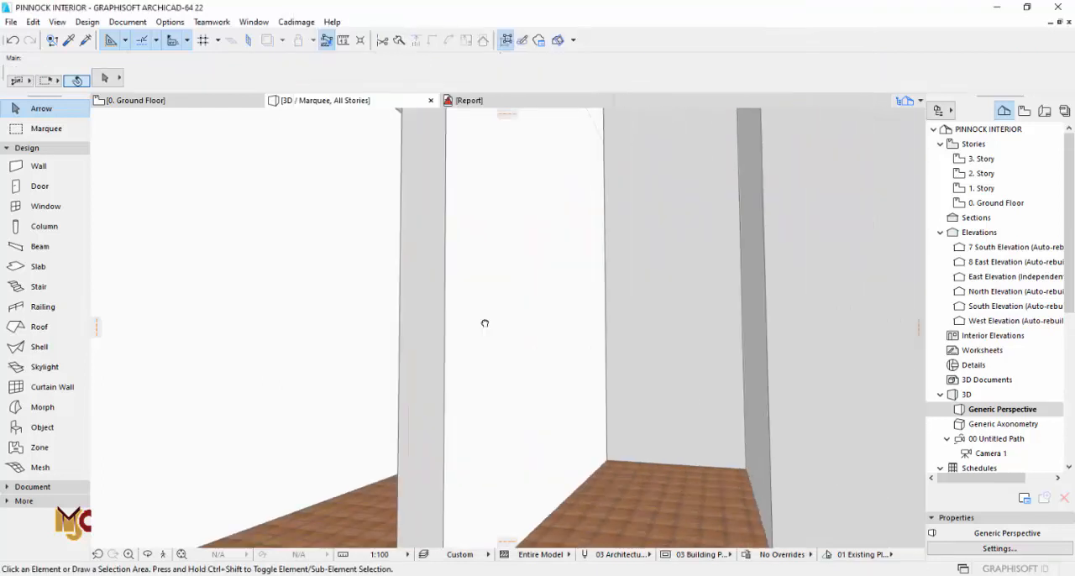
{"action": "middle_click_drag", "start_coordinate": [427, 372], "coordinate": [367, 359], "text": "shift"}
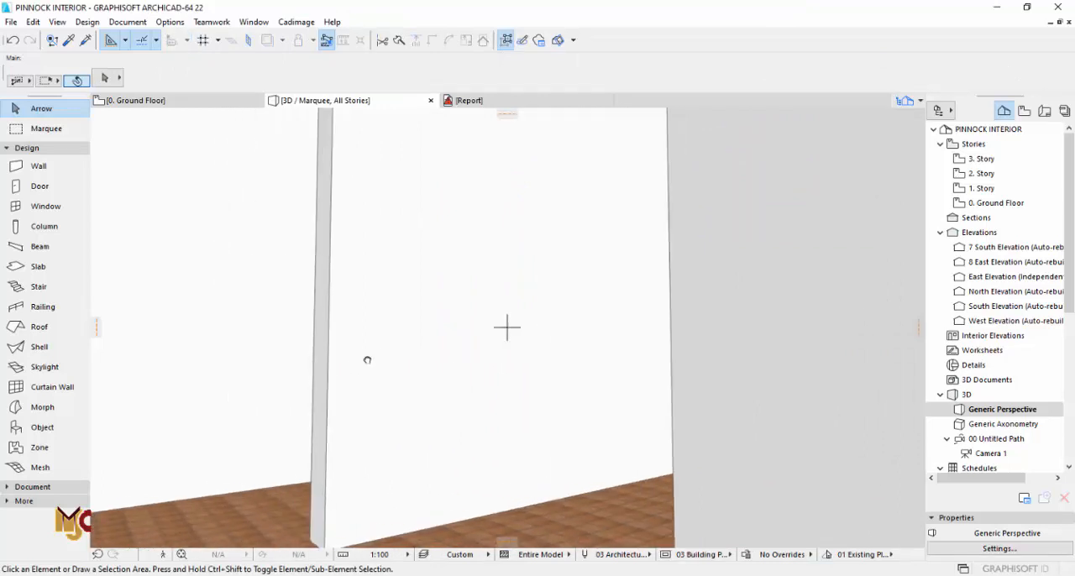
{"action": "key", "text": "F2"}
{"action": "scroll", "coordinate": [621, 323], "scroll_direction": "down", "scroll_amount": 6}
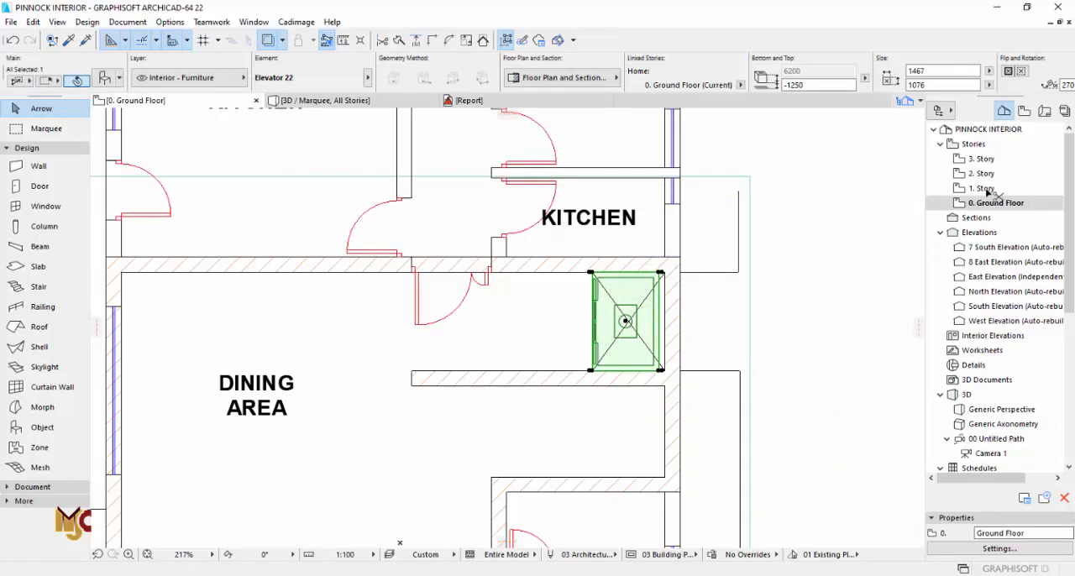
{"action": "left_click", "coordinate": [504, 305]}
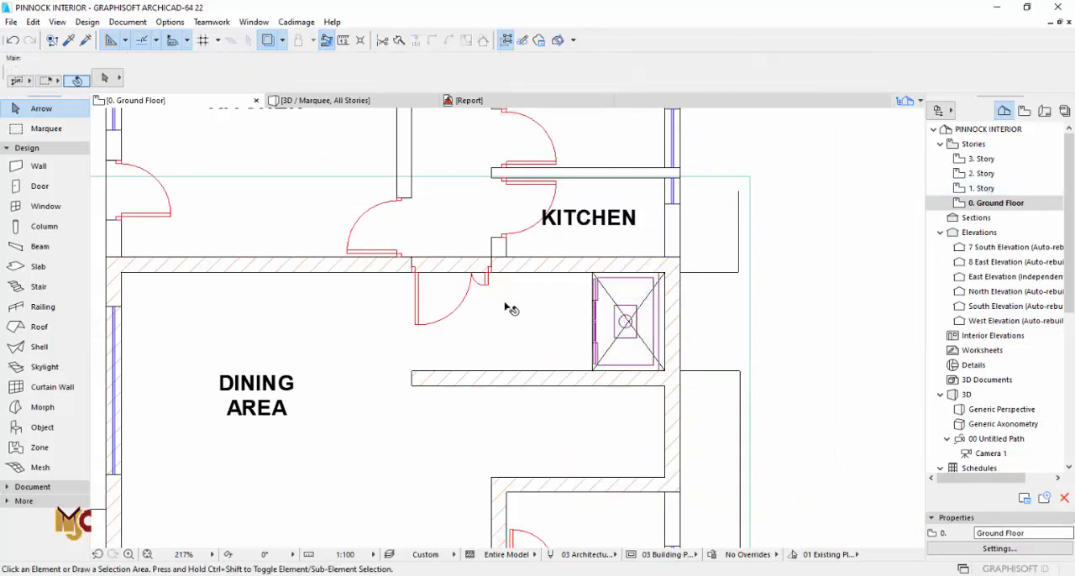
{"action": "key", "text": "F3"}
{"action": "scroll", "coordinate": [403, 308], "scroll_direction": "down", "scroll_amount": 3}
{"action": "mouse_move", "coordinate": [401, 308]}
{"action": "left_mouse_down"}
{"action": "mouse_move", "coordinate": [365, 305]}
{"action": "mouse_move", "coordinate": [406, 308]}
{"action": "left_mouse_up"}
{"action": "key", "text": "F2"}
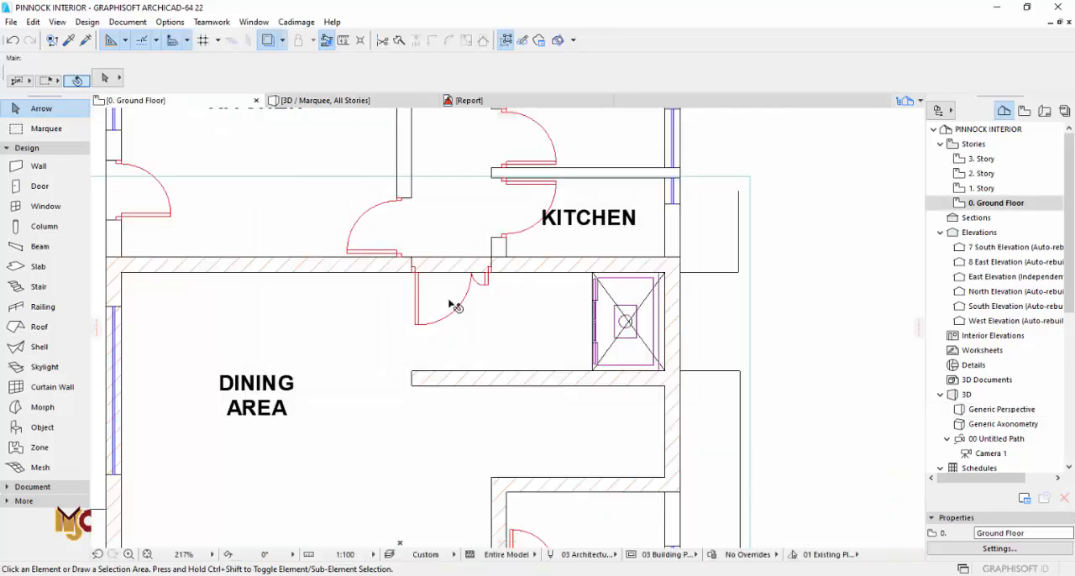
Step: Copy the sidelight door settings from the main lounge's ante room door and place the door in the dining area's north wall opening
{"action": "scroll", "coordinate": [471, 311], "scroll_direction": "down", "scroll_amount": 3}
{"action": "middle_click_drag", "start_coordinate": [550, 544], "coordinate": [532, 406]}
{"action": "scroll", "coordinate": [528, 468], "scroll_direction": "up", "scroll_amount": 5}
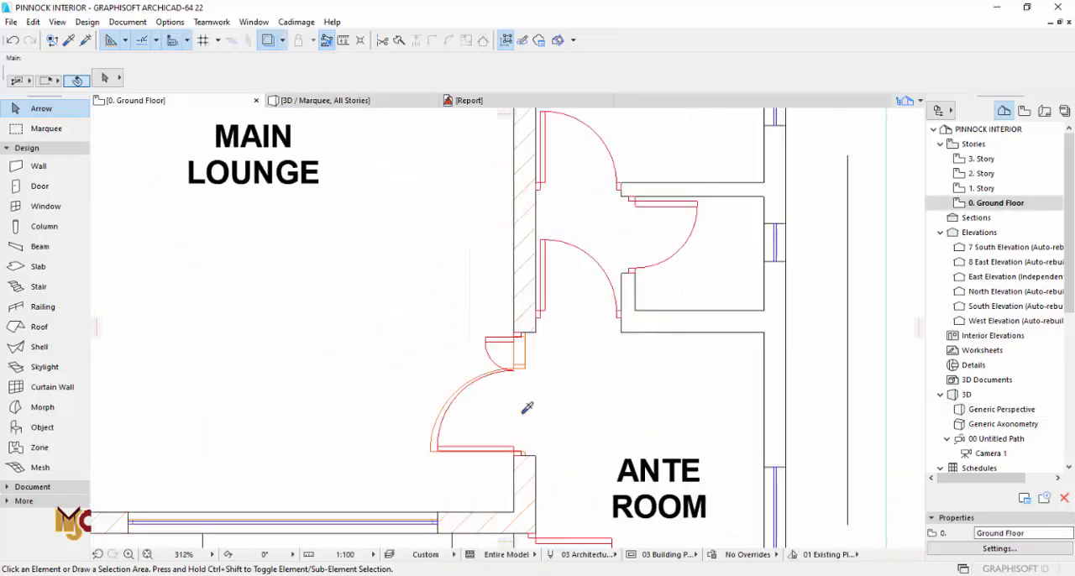
{"action": "left_click", "coordinate": [451, 433], "text": "alt"}
{"action": "scroll", "coordinate": [444, 428], "scroll_direction": "down", "scroll_amount": 3}
{"action": "scroll", "coordinate": [444, 428], "scroll_direction": "down", "scroll_amount": 5}
{"action": "scroll", "coordinate": [441, 207], "scroll_direction": "up", "scroll_amount": 8}
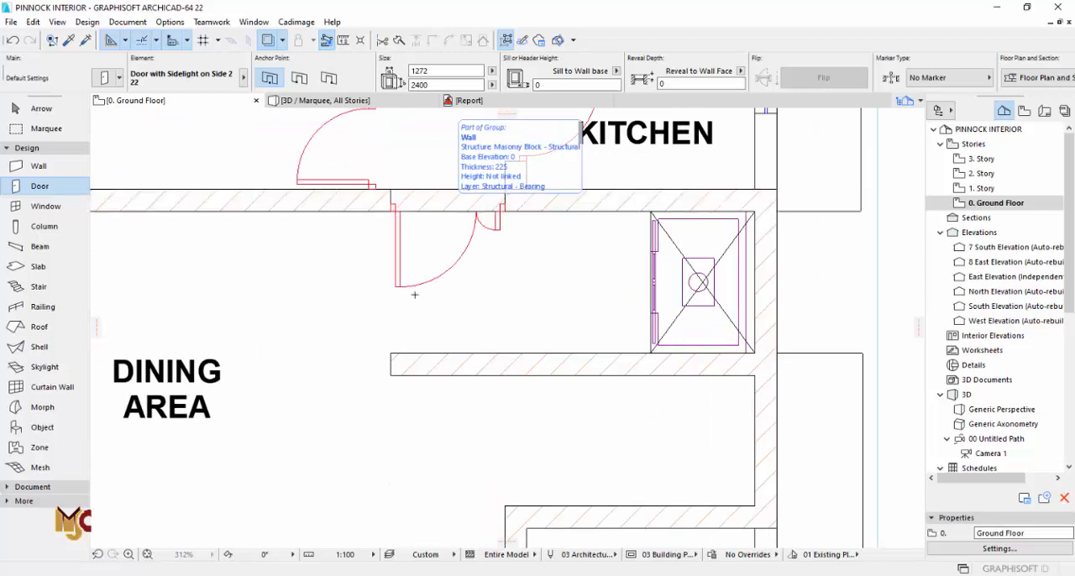
{"action": "key", "text": "Escape"}
{"action": "scroll", "coordinate": [454, 180], "scroll_direction": "up", "scroll_amount": 3}
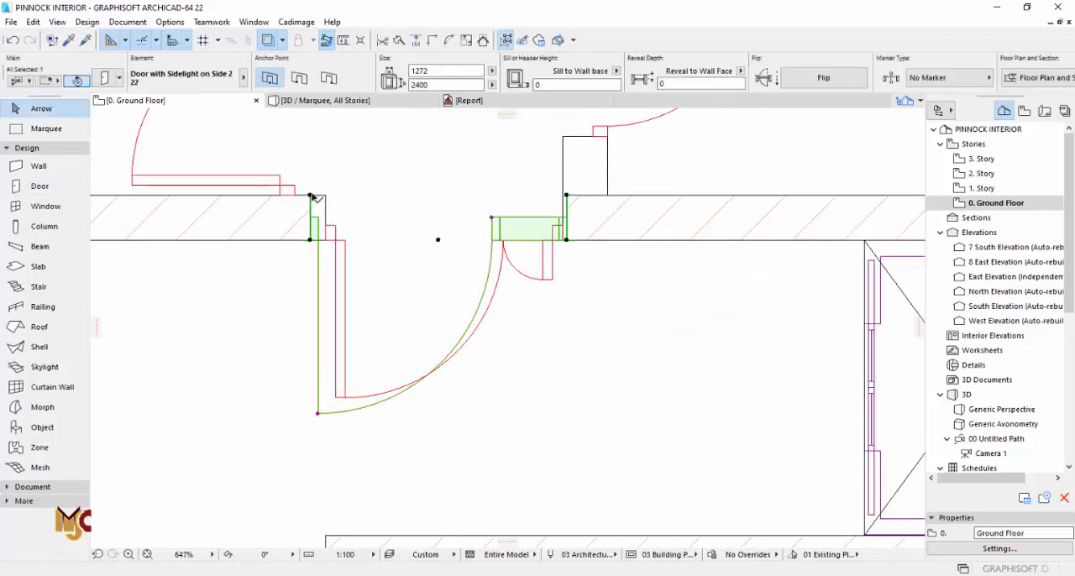
Step: Stretch both jambs of the dining area's sidelight door to the edges of the underlying wall opening
{"action": "left_click", "coordinate": [310, 195]}
{"action": "left_click", "coordinate": [326, 194]}
{"action": "scroll", "coordinate": [561, 201], "scroll_direction": "up", "scroll_amount": 3}
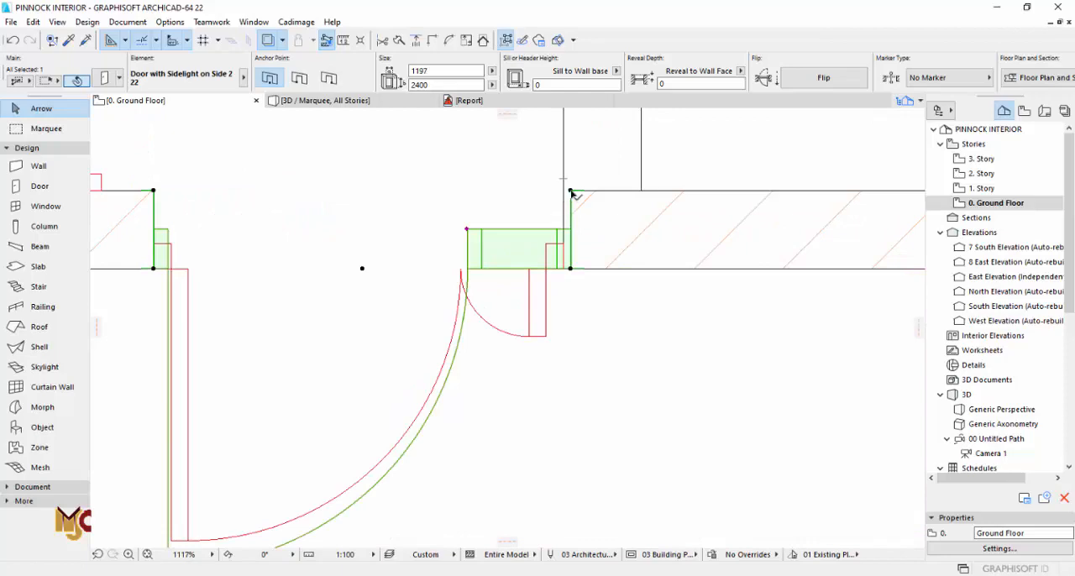
{"action": "left_click", "coordinate": [571, 192]}
{"action": "left_click", "coordinate": [567, 266]}
{"action": "key", "text": "Escape"}
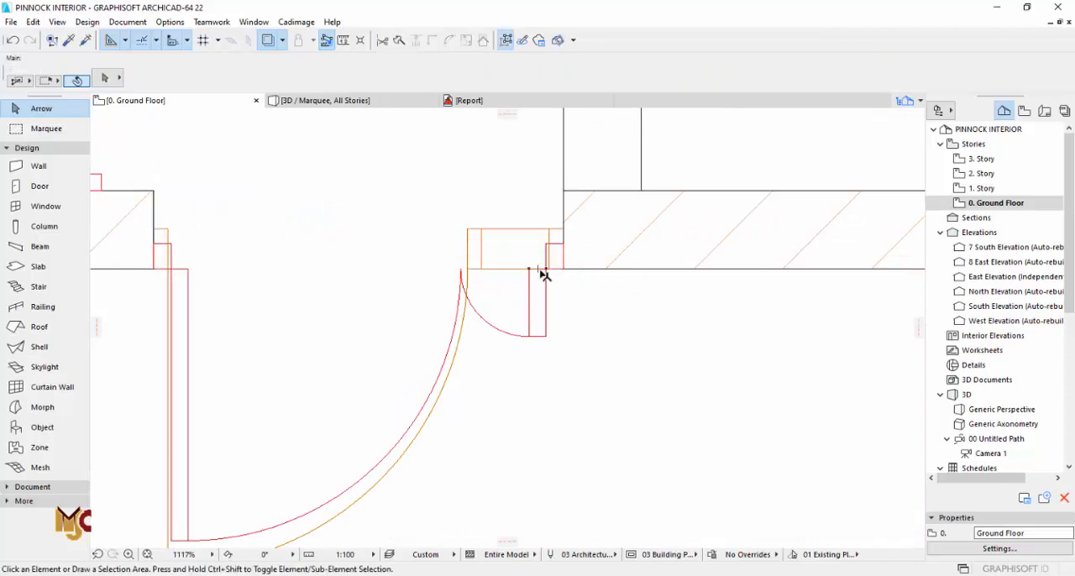
{"action": "key", "text": "F3"}
{"action": "middle_click_drag", "start_coordinate": [521, 258], "coordinate": [454, 272], "text": "shift"}
{"action": "key", "text": "F2"}
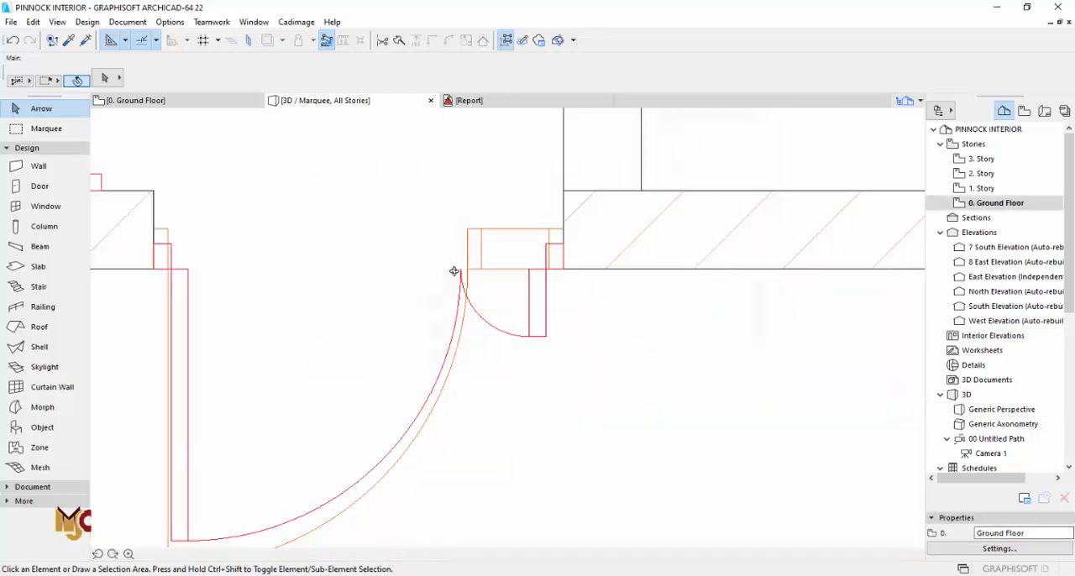
Step: Copy the settings of the main lounge's west window and place the window in the dining area's west wall
{"action": "scroll", "coordinate": [551, 264], "scroll_direction": "down", "scroll_amount": 5}
{"action": "middle_click_drag", "start_coordinate": [517, 371], "coordinate": [472, 290]}
{"action": "middle_click_drag", "start_coordinate": [482, 360], "coordinate": [482, 340]}
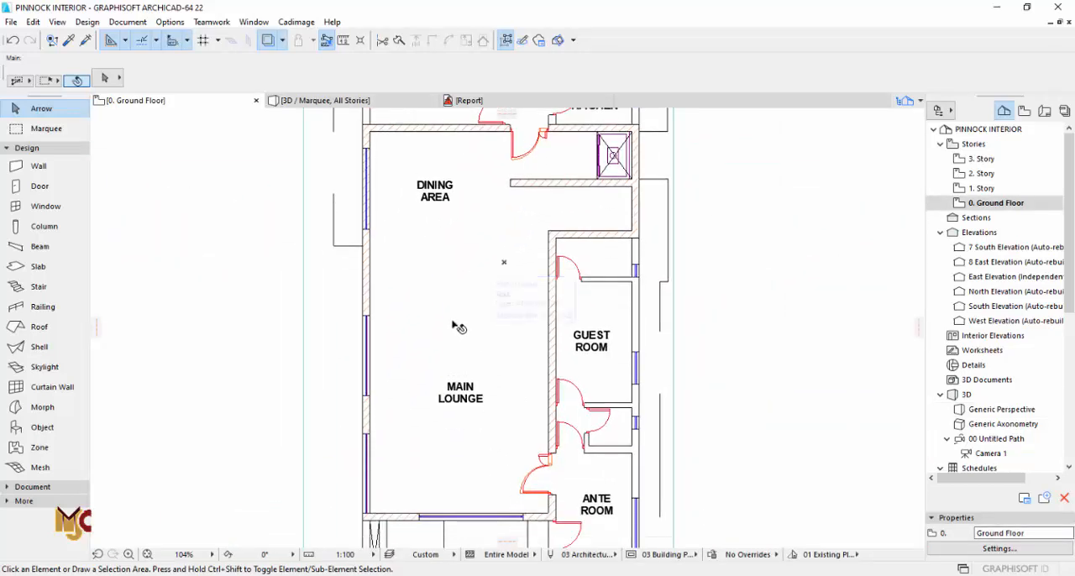
{"action": "scroll", "coordinate": [358, 334], "scroll_direction": "up", "scroll_amount": 4}
{"action": "scroll", "coordinate": [370, 323], "scroll_direction": "up", "scroll_amount": 3}
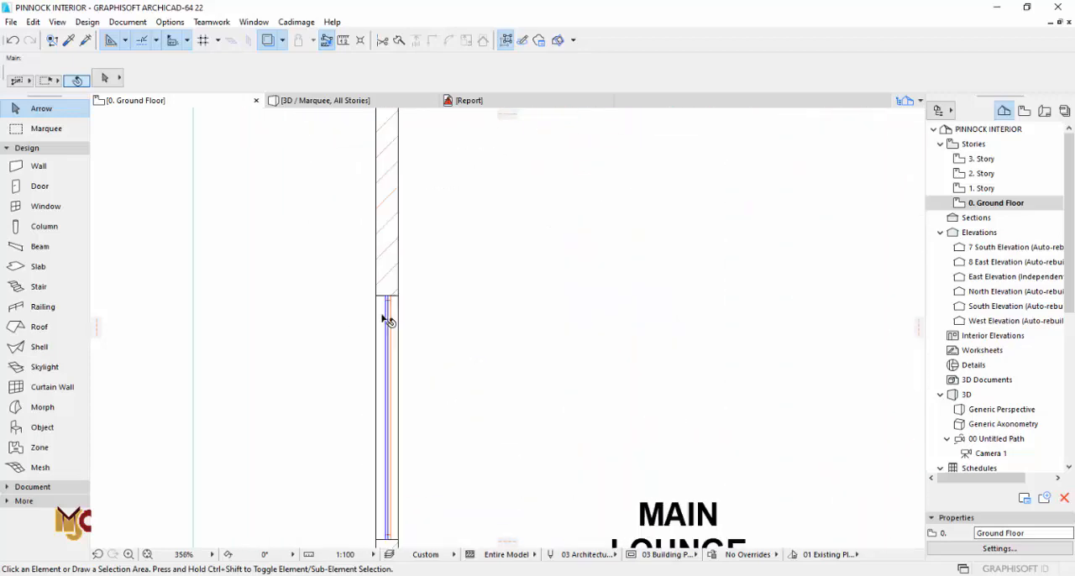
{"action": "left_click", "coordinate": [384, 308], "text": "alt"}
{"action": "scroll", "coordinate": [428, 378], "scroll_direction": "down", "scroll_amount": 6}
{"action": "scroll", "coordinate": [414, 257], "scroll_direction": "up", "scroll_amount": 3}
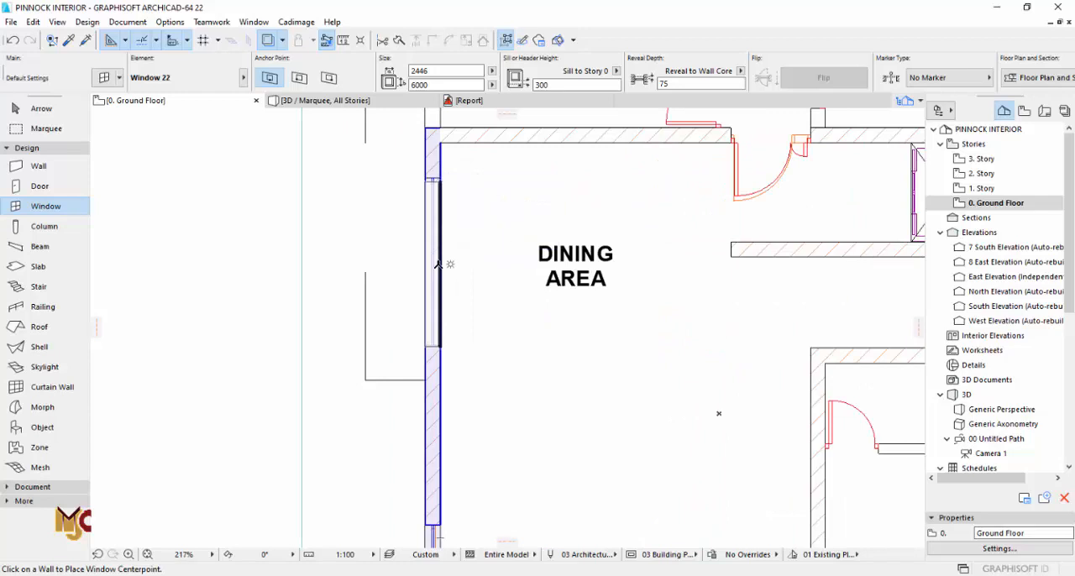
{"action": "left_click", "coordinate": [439, 263]}
{"action": "left_click", "coordinate": [468, 264]}
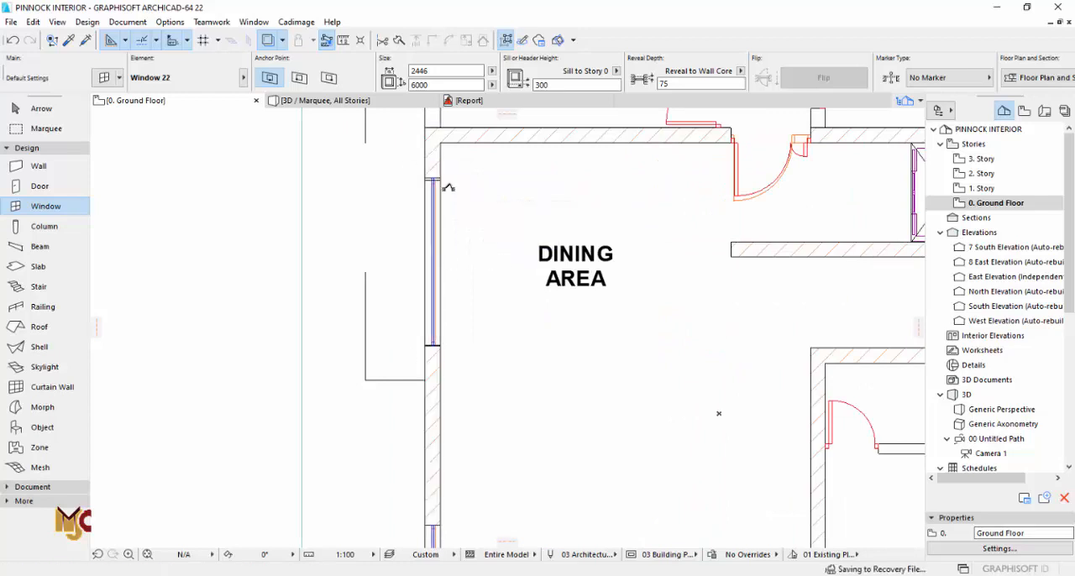
Step: Stretch the dining window's north and south ends to the edges of its opening and set its height to 3000
{"action": "scroll", "coordinate": [446, 184], "scroll_direction": "up", "scroll_amount": 7}
{"action": "key", "text": "Escape"}
{"action": "left_click", "coordinate": [430, 173]}
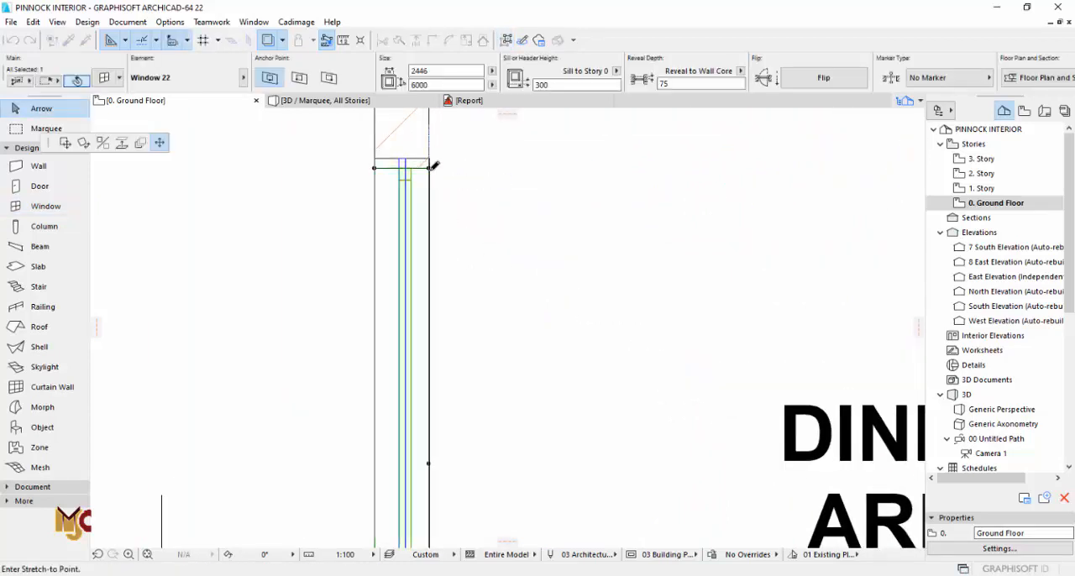
{"action": "scroll", "coordinate": [436, 180], "scroll_direction": "down", "scroll_amount": 5}
{"action": "scroll", "coordinate": [445, 345], "scroll_direction": "up", "scroll_amount": 4}
{"action": "scroll", "coordinate": [445, 345], "scroll_direction": "up", "scroll_amount": 10}
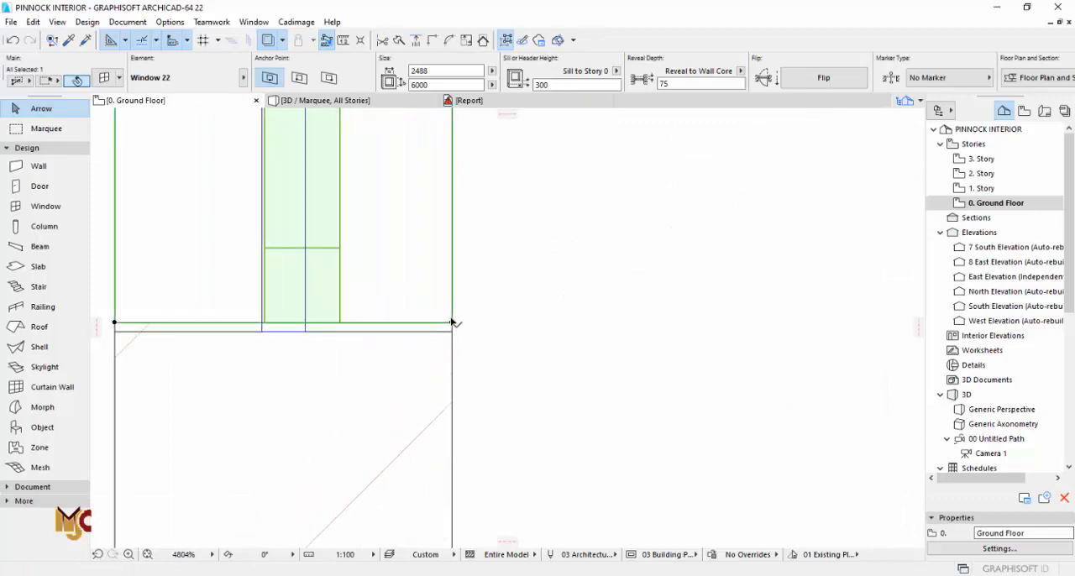
{"action": "left_click", "coordinate": [452, 322]}
{"action": "left_click", "coordinate": [452, 331]}
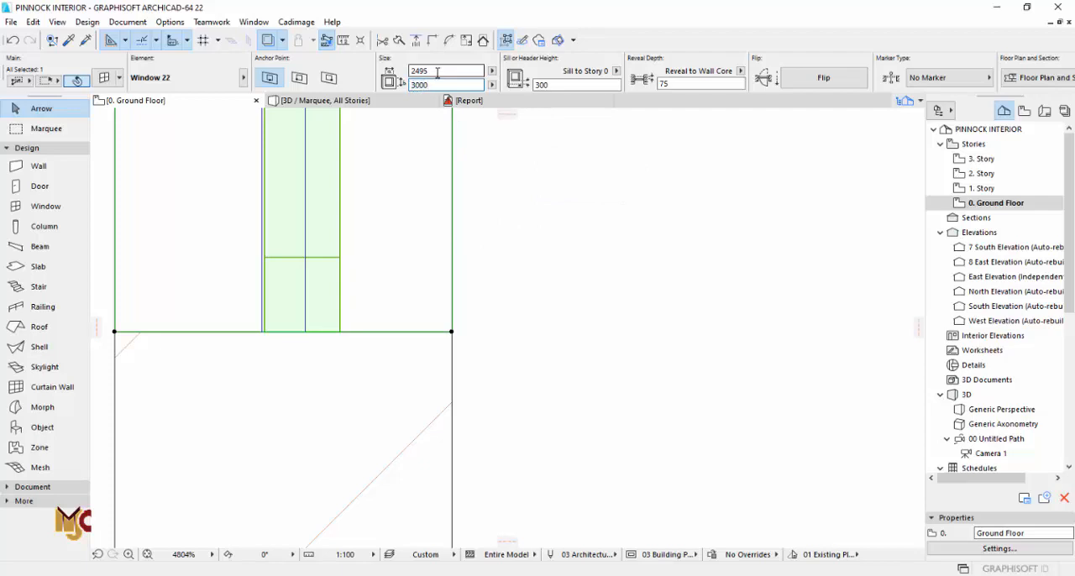
{"action": "left_click", "coordinate": [117, 79]}
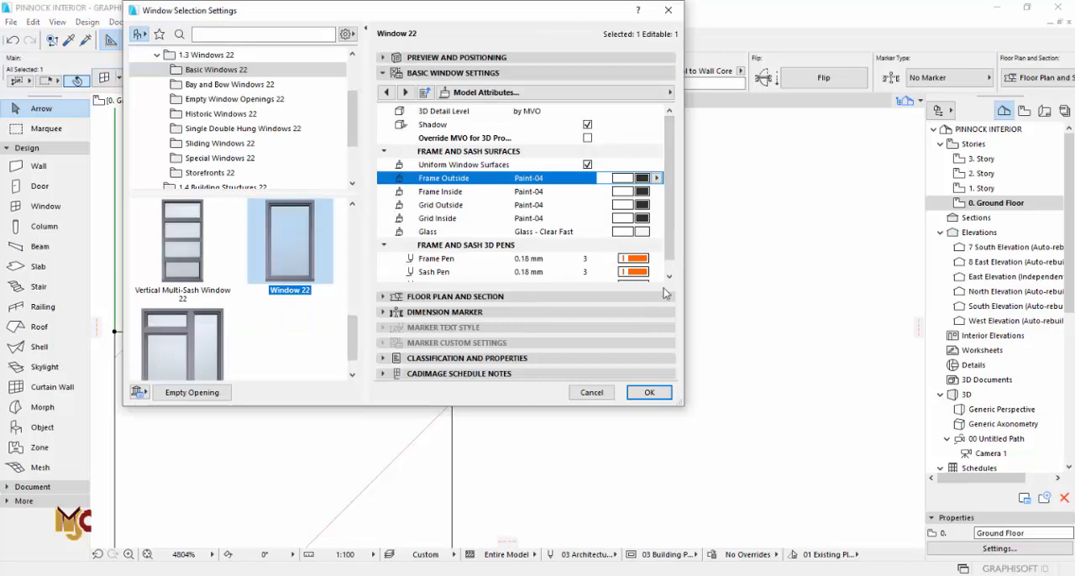
{"action": "left_click", "coordinate": [649, 392]}
Step: Set the dining window's H-V sash grid to 2 panes vertically in its sash options
{"action": "key", "text": "F3"}
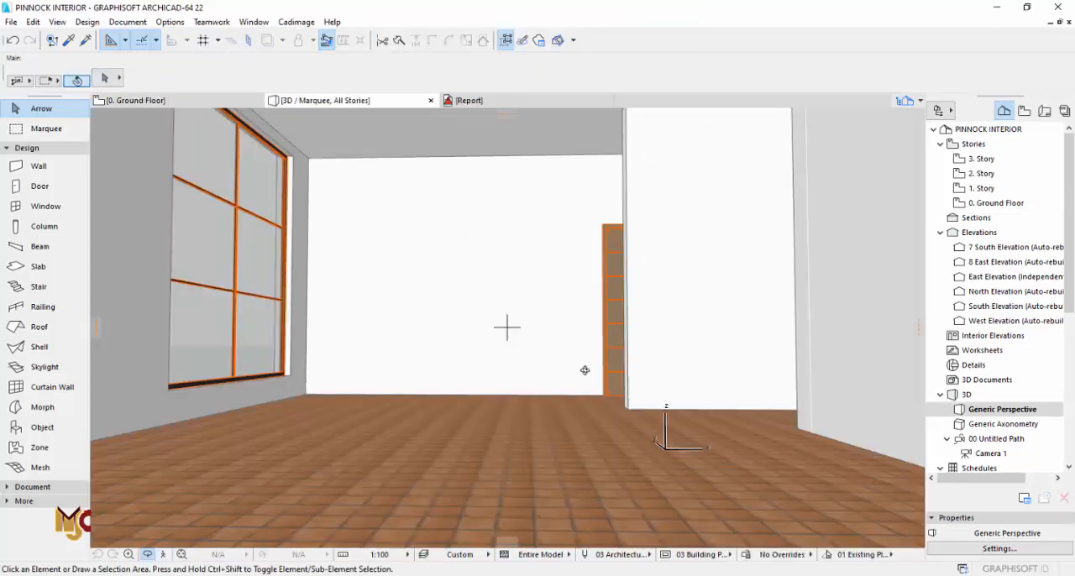
{"action": "middle_click_drag", "start_coordinate": [314, 284], "coordinate": [482, 305], "text": "shift"}
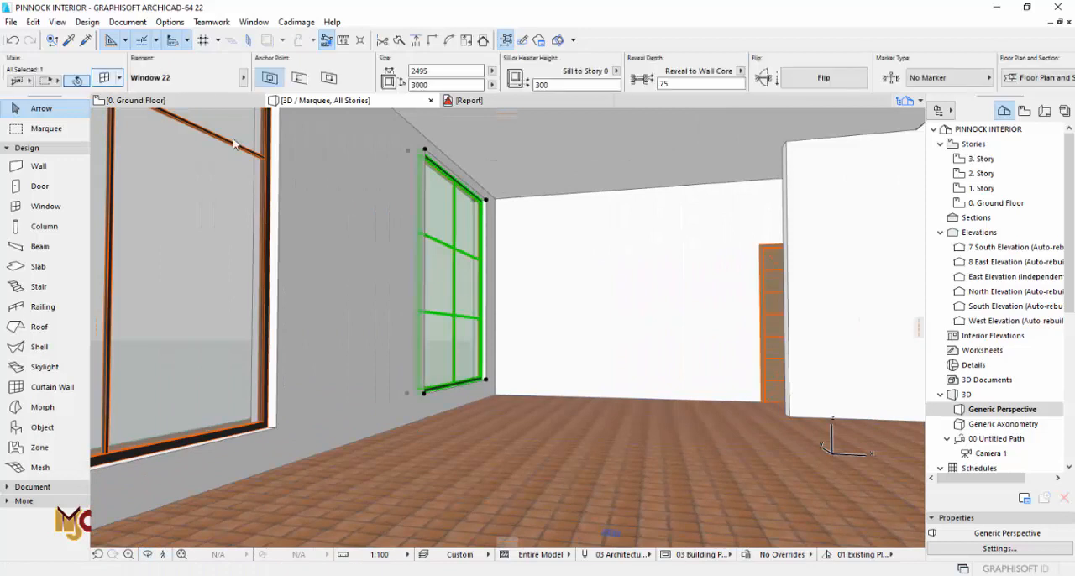
{"action": "key", "text": "ctrl+t"}
{"action": "left_click", "coordinate": [405, 92]}
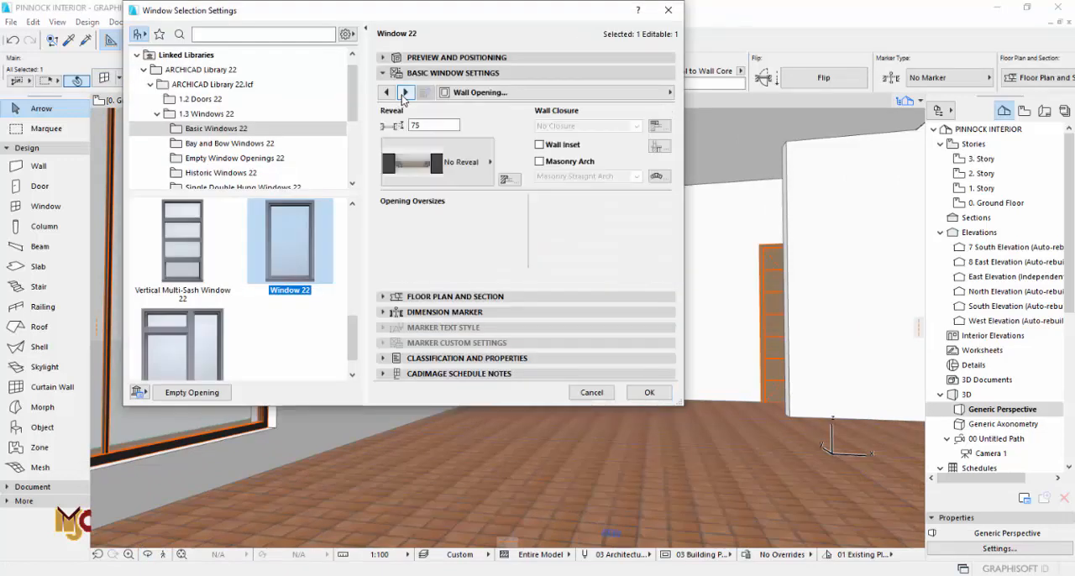
{"action": "left_click", "coordinate": [405, 93]}
{"action": "left_click", "coordinate": [404, 92]}
{"action": "left_click", "coordinate": [405, 92]}
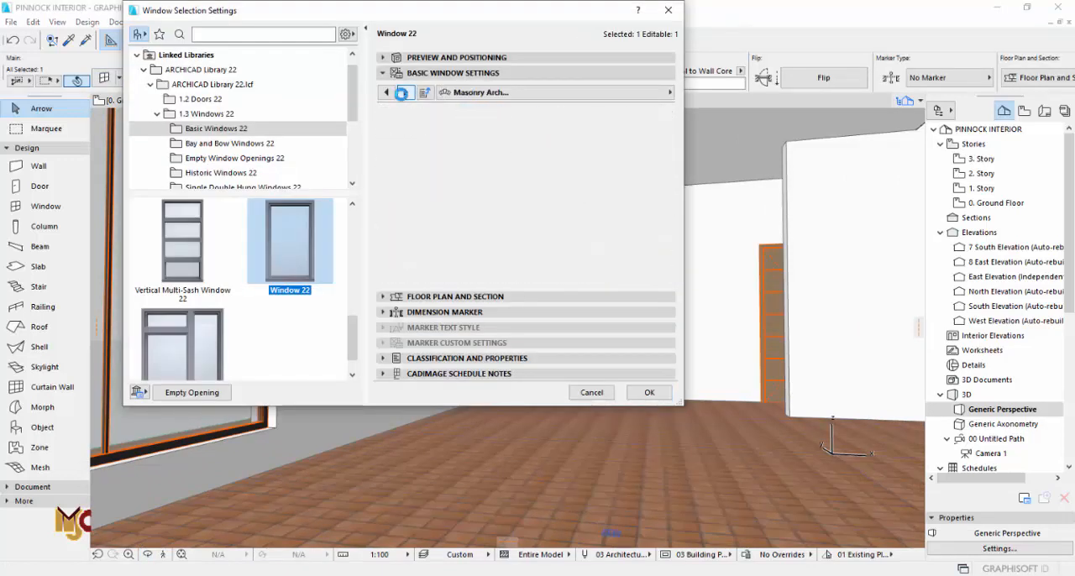
{"action": "left_click", "coordinate": [405, 93]}
{"action": "left_click", "coordinate": [405, 92]}
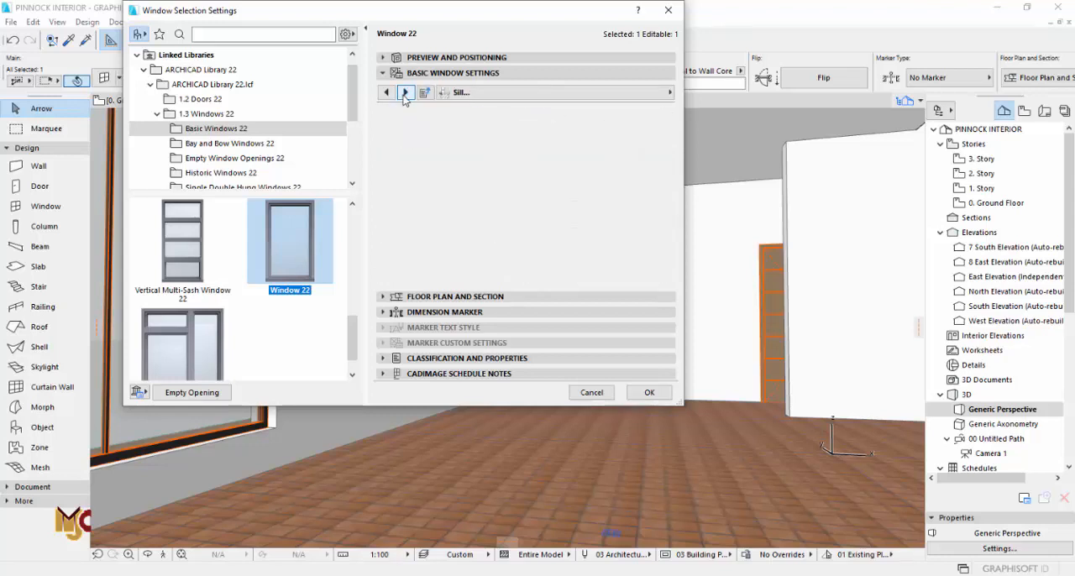
{"action": "left_click", "coordinate": [639, 93]}
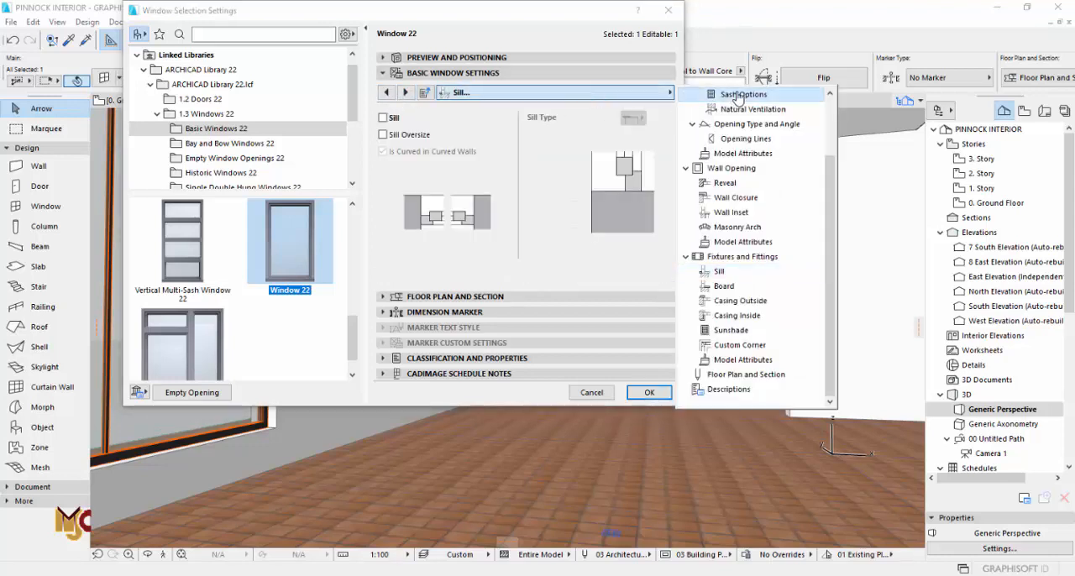
{"action": "left_click", "coordinate": [737, 94]}
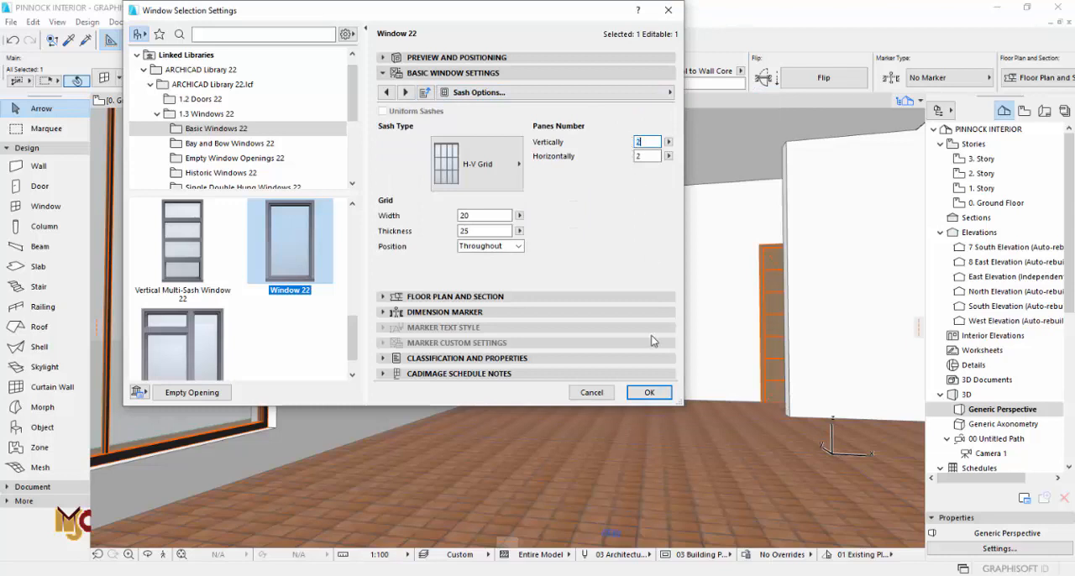
{"action": "left_click", "coordinate": [643, 392]}
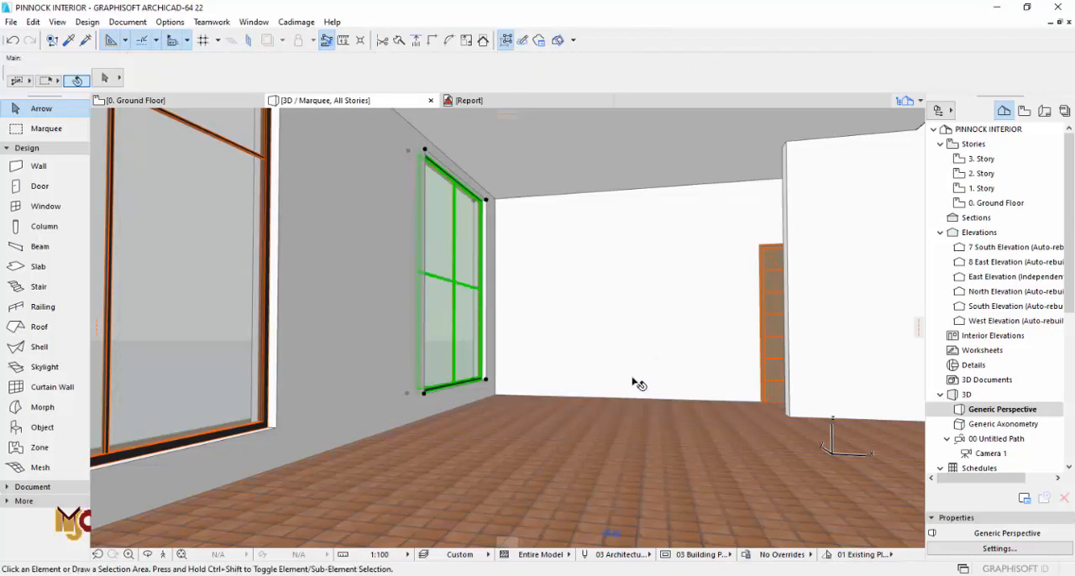
{"action": "key", "text": "Escape"}
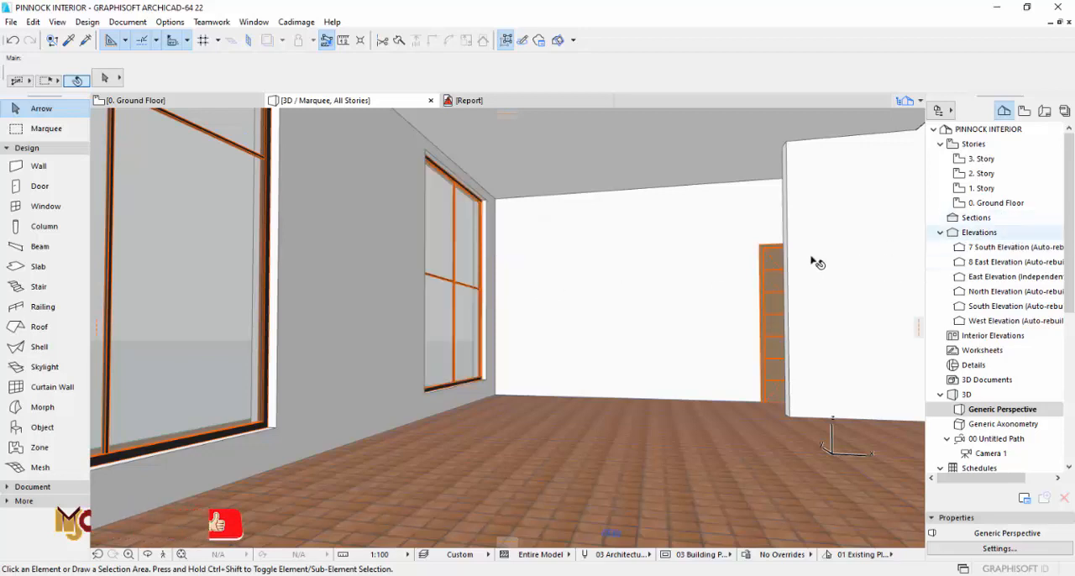
Step: Set the height of the dining area's west window to 2700
{"action": "left_click", "coordinate": [465, 223]}
{"action": "left_click", "coordinate": [428, 84]}
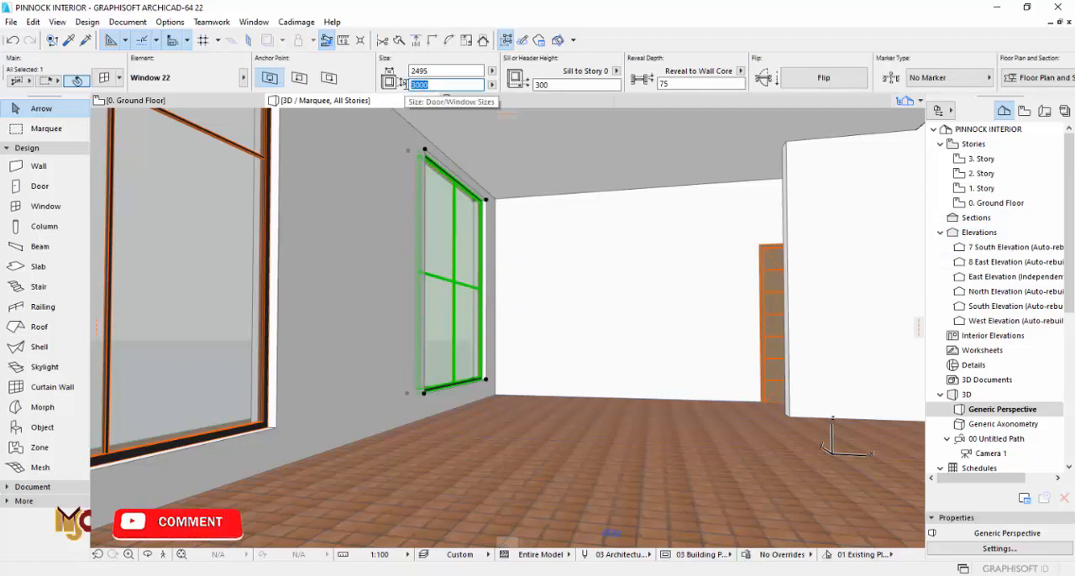
{"action": "type", "text": "2700"}
{"action": "key", "text": "Return"}
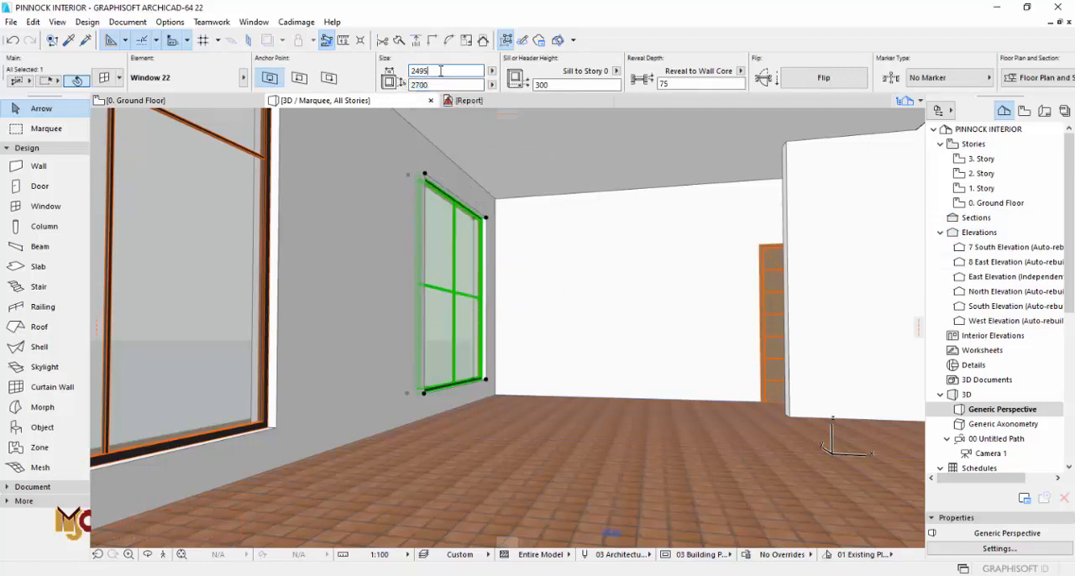
{"action": "key", "text": "Escape"}
Step: Copy the L-shaped family lounge floor slab from Story 1
{"action": "key", "text": "F2"}
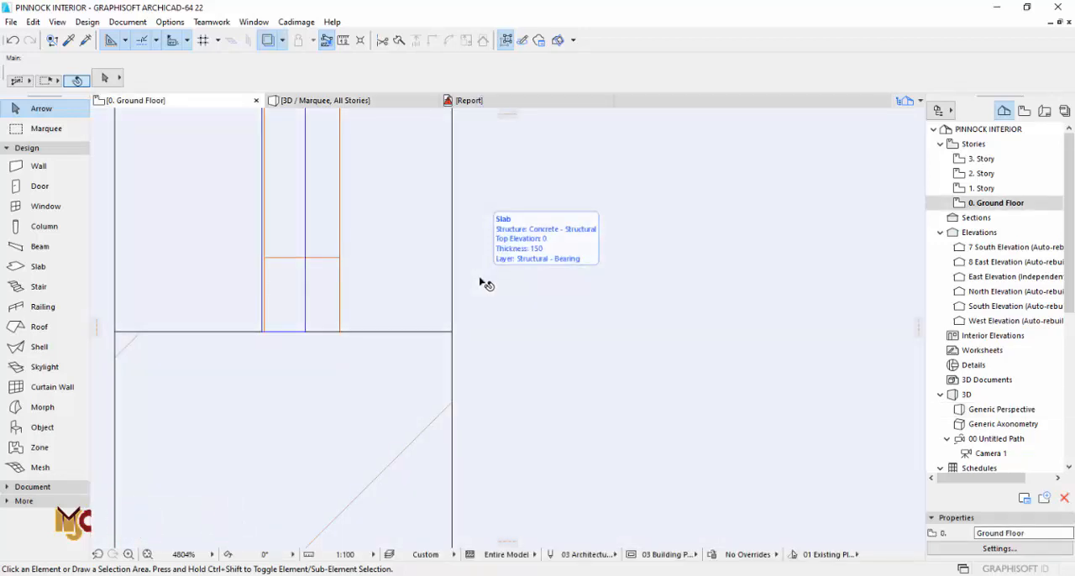
{"action": "scroll", "coordinate": [533, 319], "scroll_direction": "down", "scroll_amount": 15}
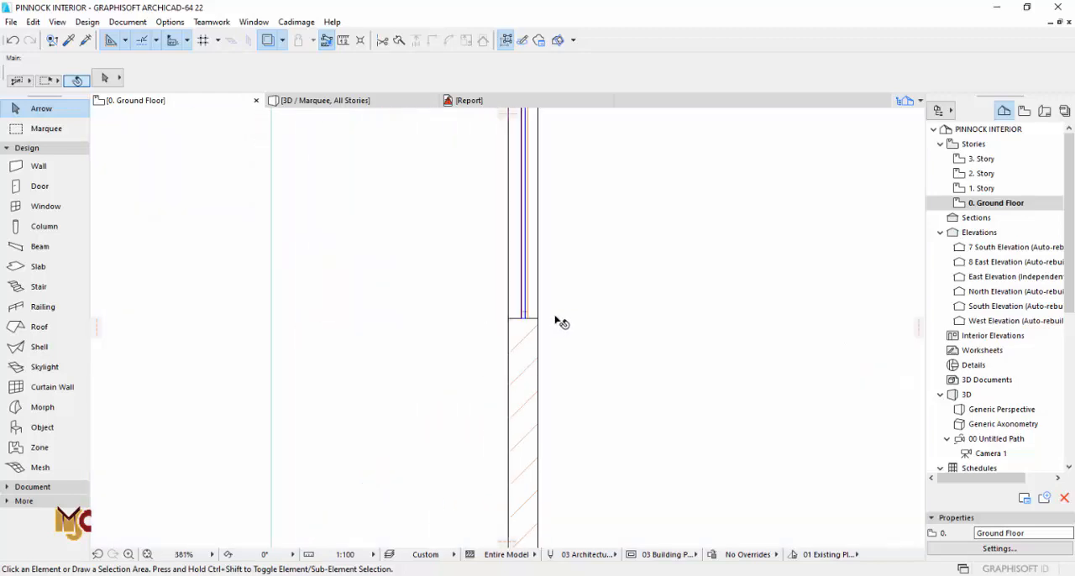
{"action": "middle_click_drag", "start_coordinate": [598, 331], "coordinate": [507, 290]}
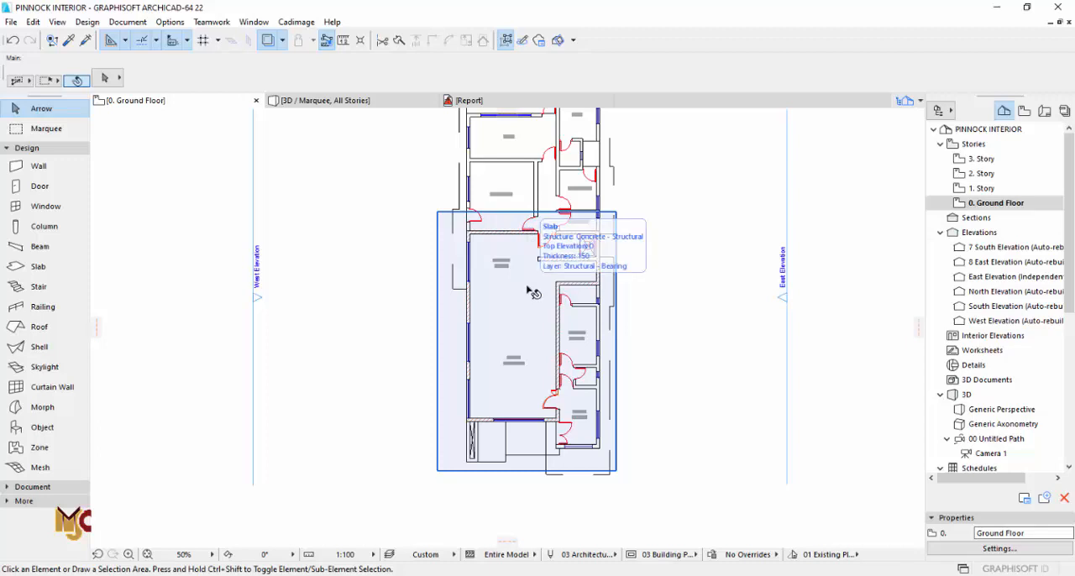
{"action": "scroll", "coordinate": [529, 292], "scroll_direction": "up", "scroll_amount": 2}
{"action": "double_click", "coordinate": [981, 188]}
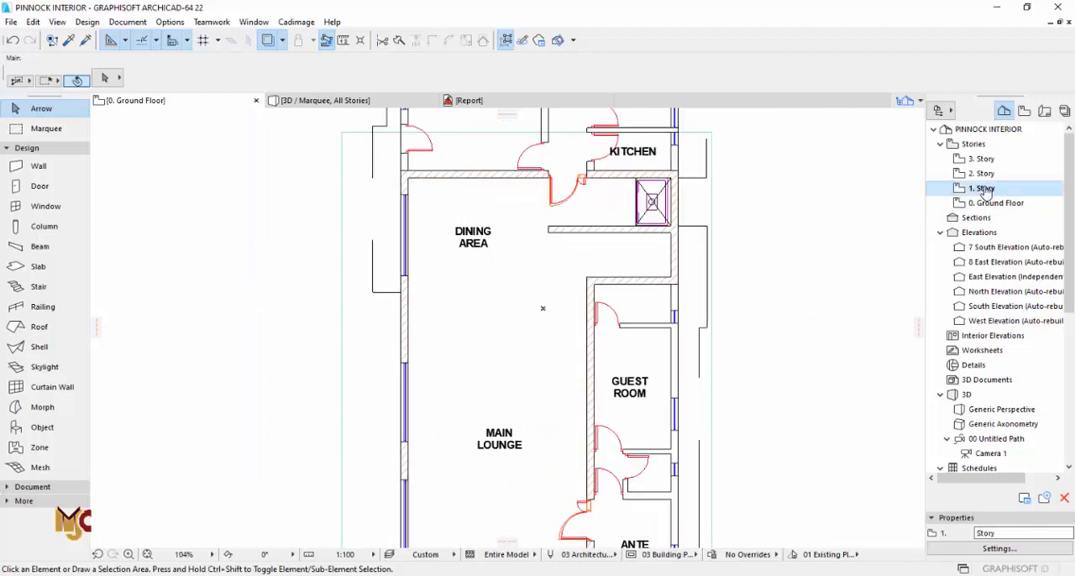
{"action": "left_click", "coordinate": [525, 317]}
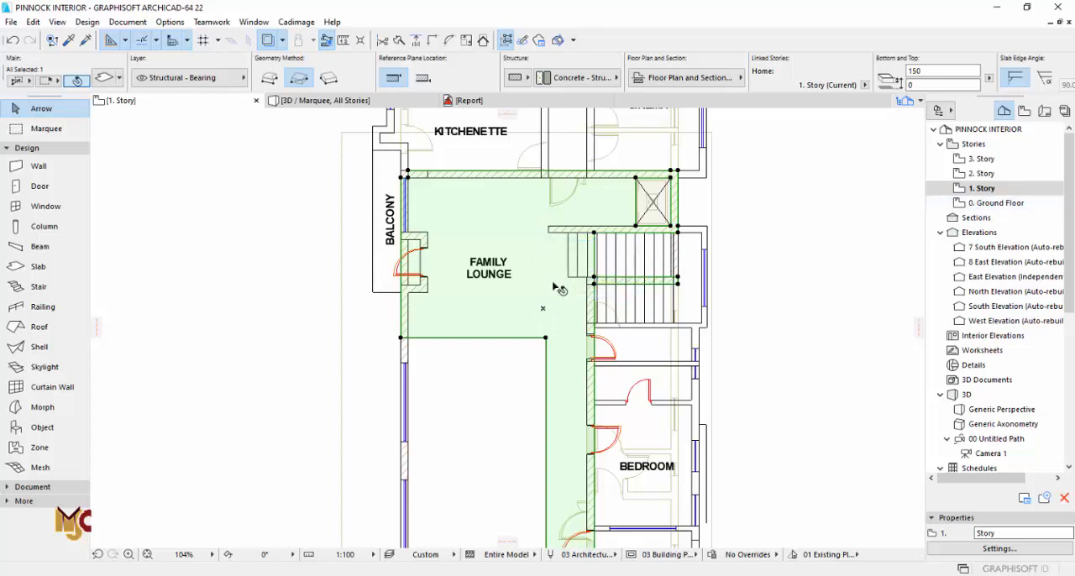
{"action": "right_click", "coordinate": [556, 292]}
{"action": "left_click", "coordinate": [621, 343]}
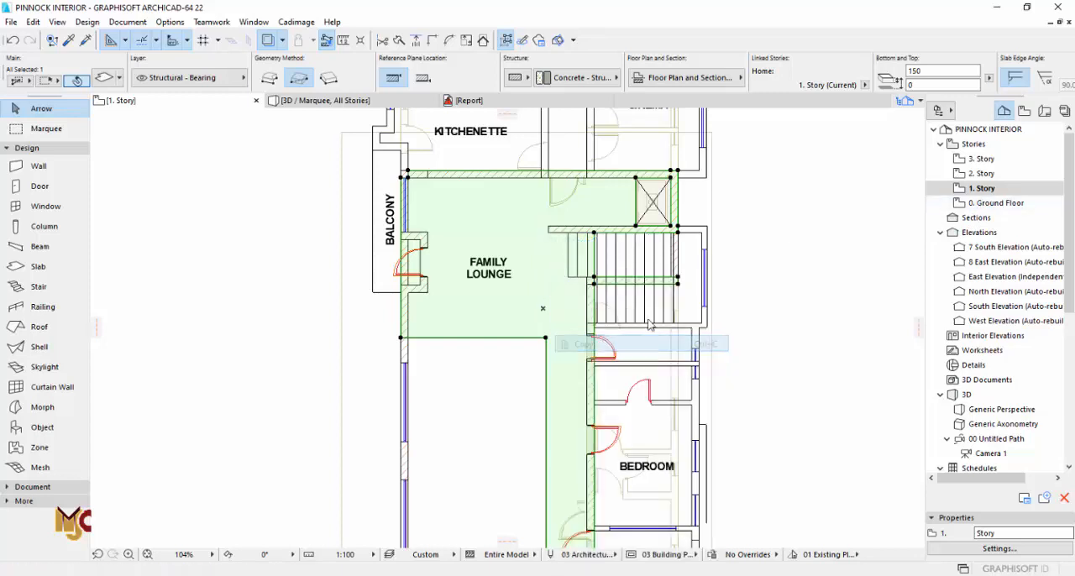
Step: Paste the copied slab onto the ground floor in the same plan position over the dining area
{"action": "double_click", "coordinate": [984, 203]}
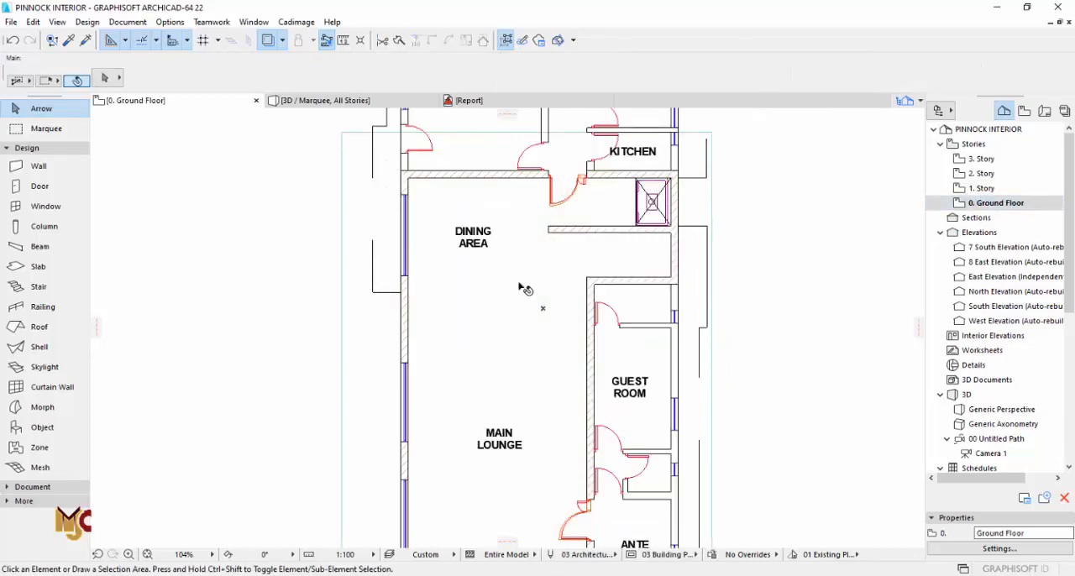
{"action": "right_click", "coordinate": [287, 284]}
{"action": "left_click", "coordinate": [327, 297]}
{"action": "left_click", "coordinate": [631, 280]}
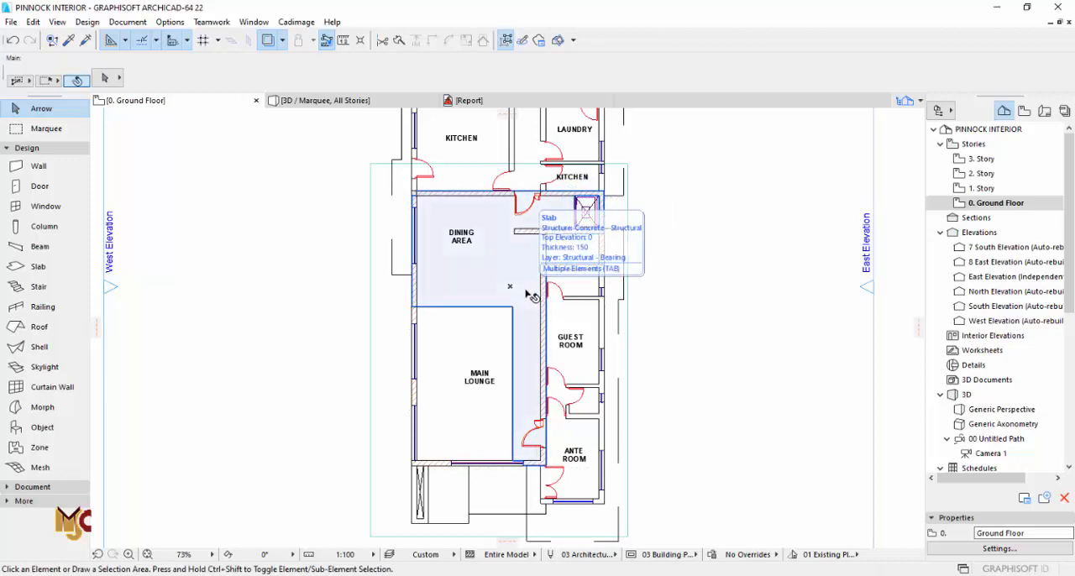
{"action": "key", "text": "F3"}
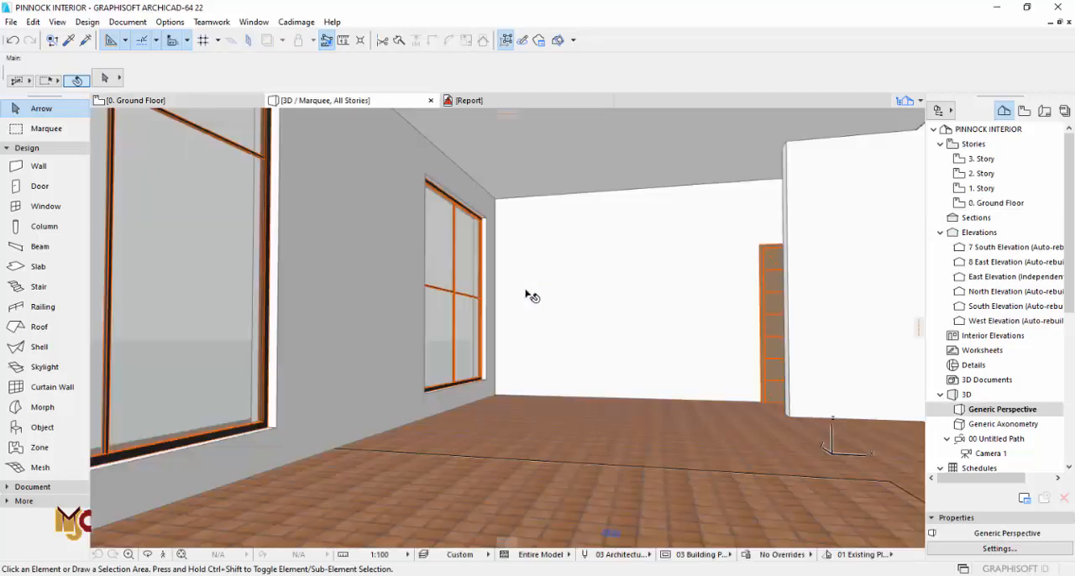
{"action": "key", "text": "F2"}
{"action": "key", "text": "F3"}
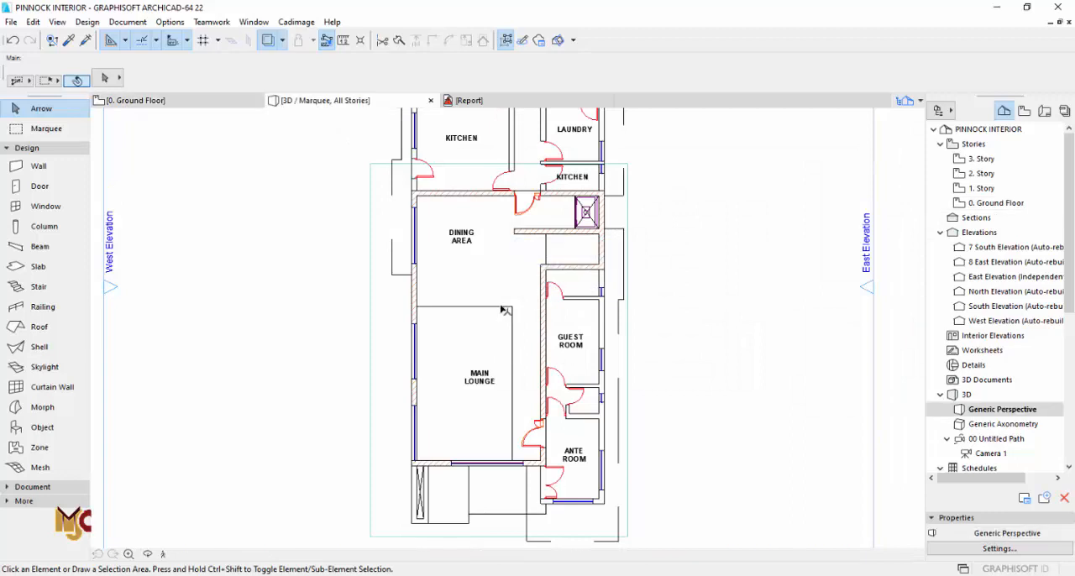
Step: Set the pasted ground floor slab to 75 thick with its reference plane offset at 3150 for the dining ceiling
{"action": "left_click", "coordinate": [457, 451]}
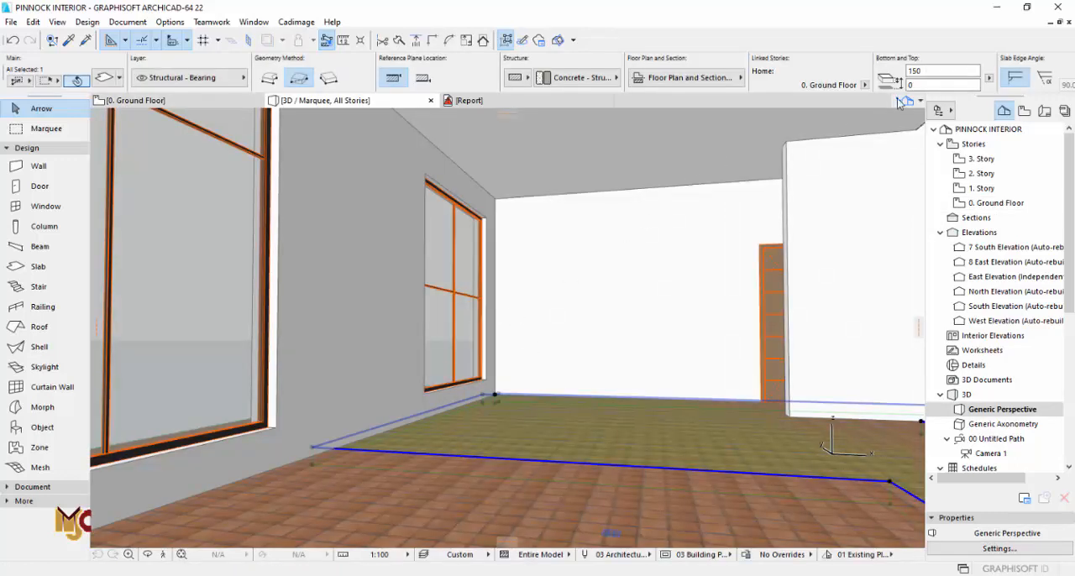
{"action": "left_click", "coordinate": [905, 71]}
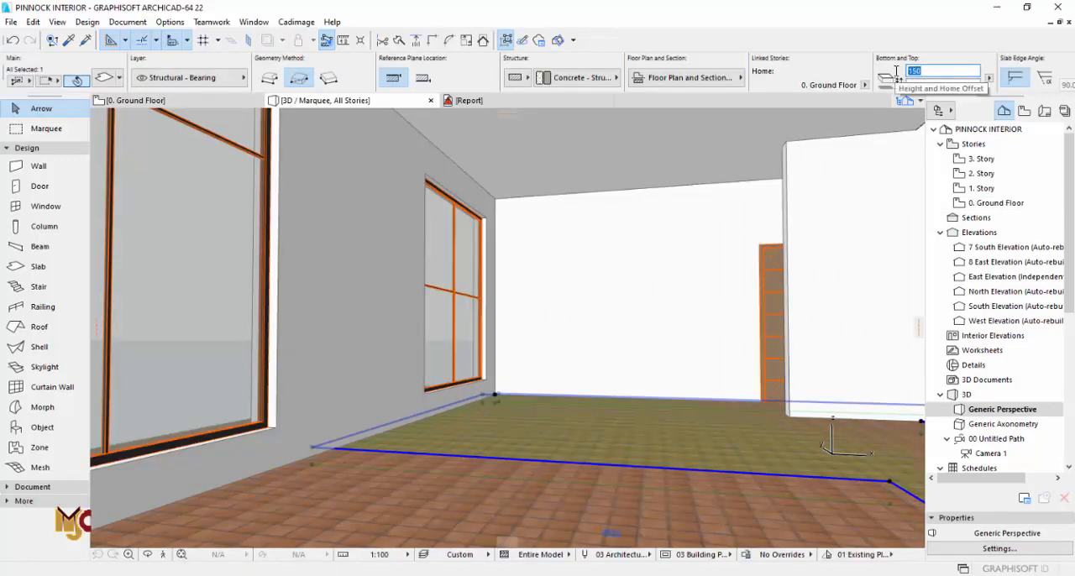
{"action": "type", "text": "75"}
{"action": "key", "text": "Tab"}
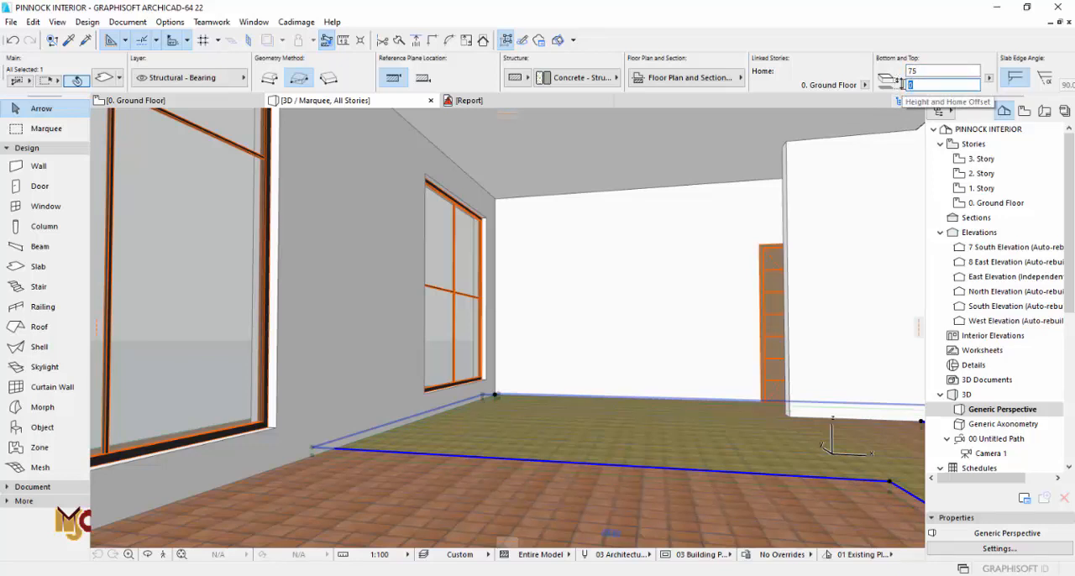
{"action": "key", "text": "Return"}
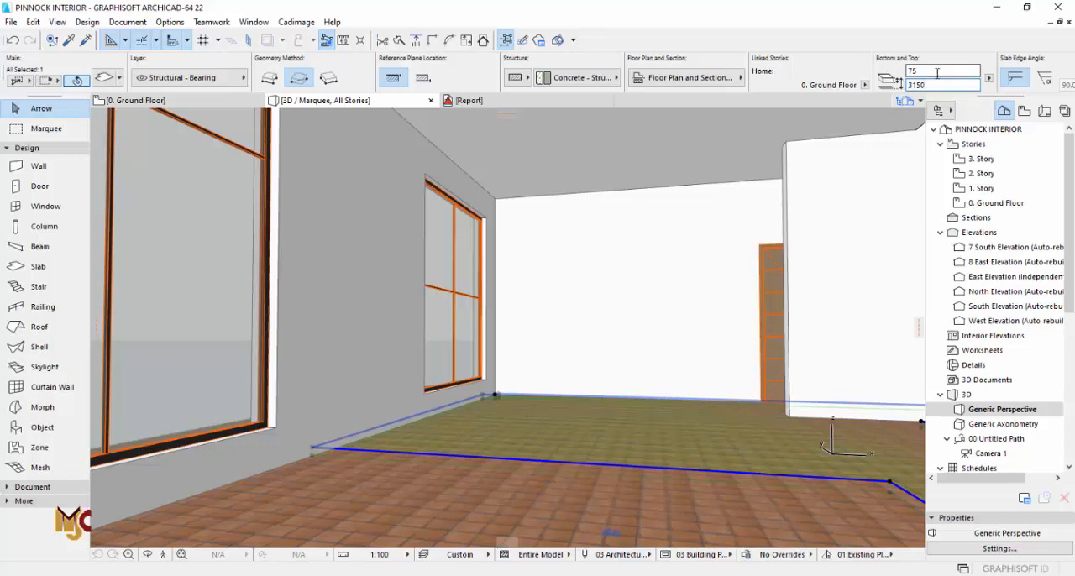
{"action": "key", "text": "Escape"}
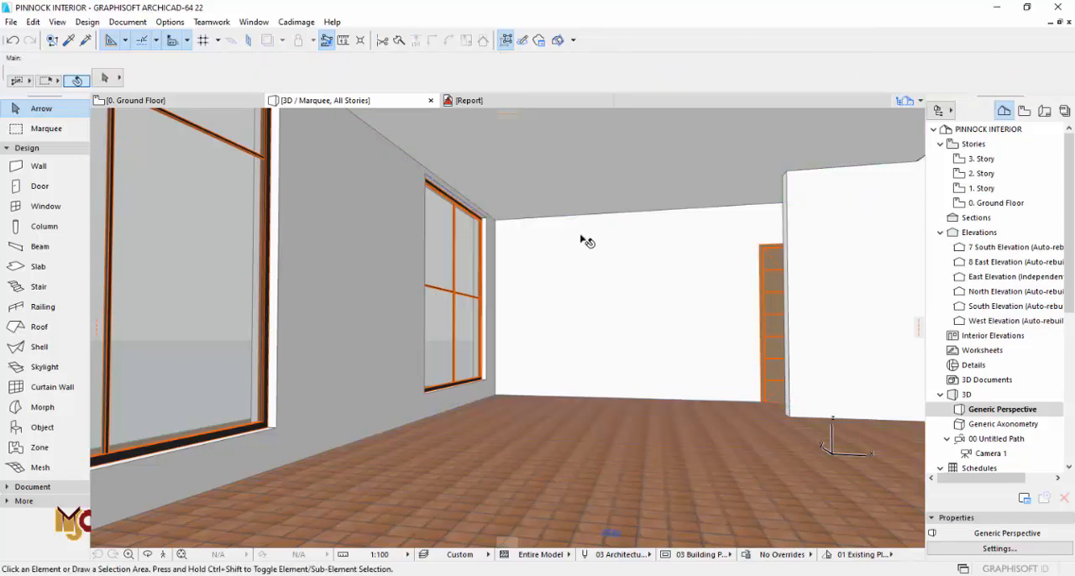
Step: Raise the dining ceiling slab's reference plane offset to 3300
{"action": "middle_click_drag", "start_coordinate": [583, 238], "coordinate": [577, 332]}
{"action": "left_click", "coordinate": [439, 269]}
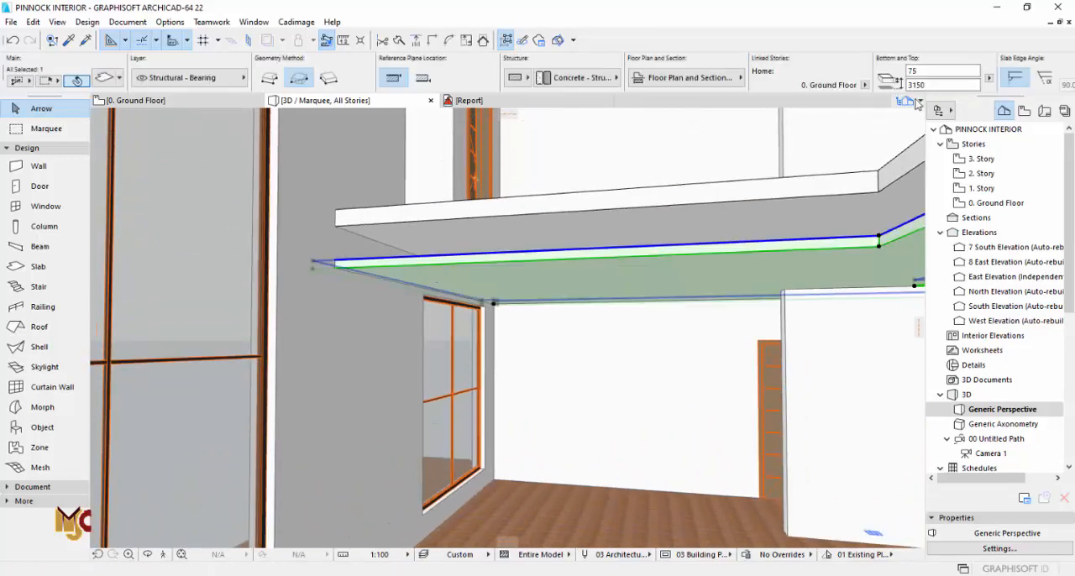
{"action": "left_click", "coordinate": [930, 84]}
{"action": "key", "text": "Return"}
{"action": "key", "text": "Escape"}
Step: Try higher offsets for the dining ceiling slab beneath the family lounge floor, ending with 3400
{"action": "middle_click_drag", "start_coordinate": [529, 192], "coordinate": [505, 261]}
{"action": "scroll", "coordinate": [496, 334], "scroll_direction": "up", "scroll_amount": 2}
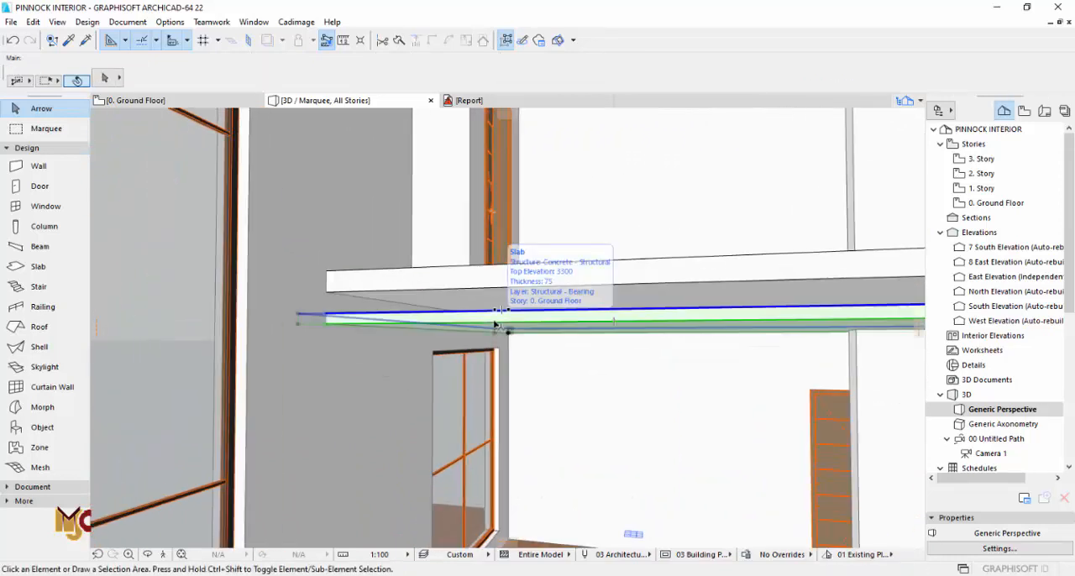
{"action": "left_click", "coordinate": [499, 326]}
{"action": "left_click_drag", "start_coordinate": [913, 84], "coordinate": [933, 84]}
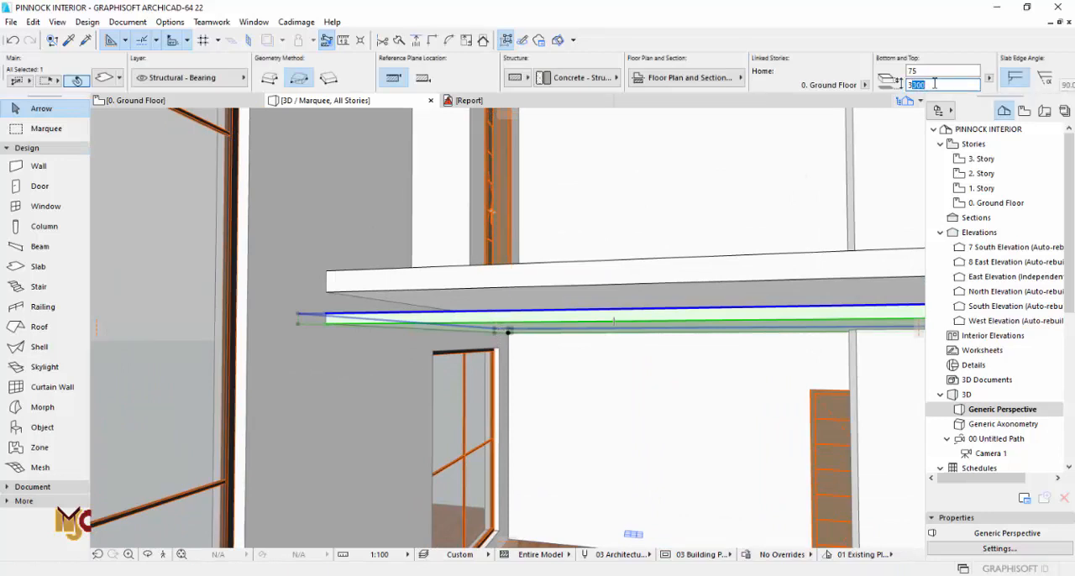
{"action": "type", "text": "75"}
{"action": "key", "text": "Return"}
{"action": "left_click", "coordinate": [913, 85]}
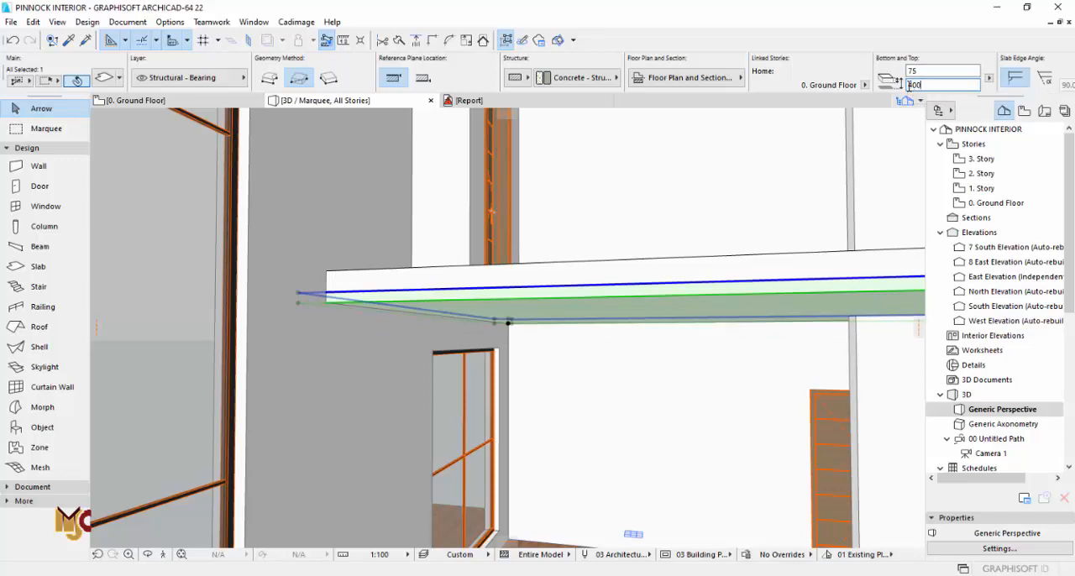
{"action": "key", "text": "Return"}
{"action": "left_click_drag", "start_coordinate": [925, 86], "coordinate": [904, 84]}
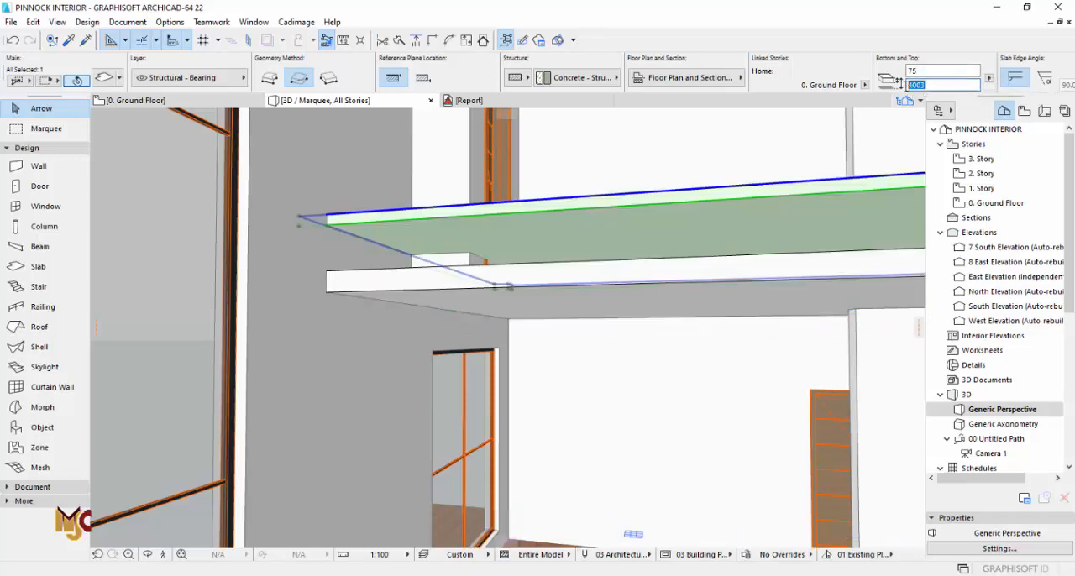
{"action": "left_click", "coordinate": [921, 73]}
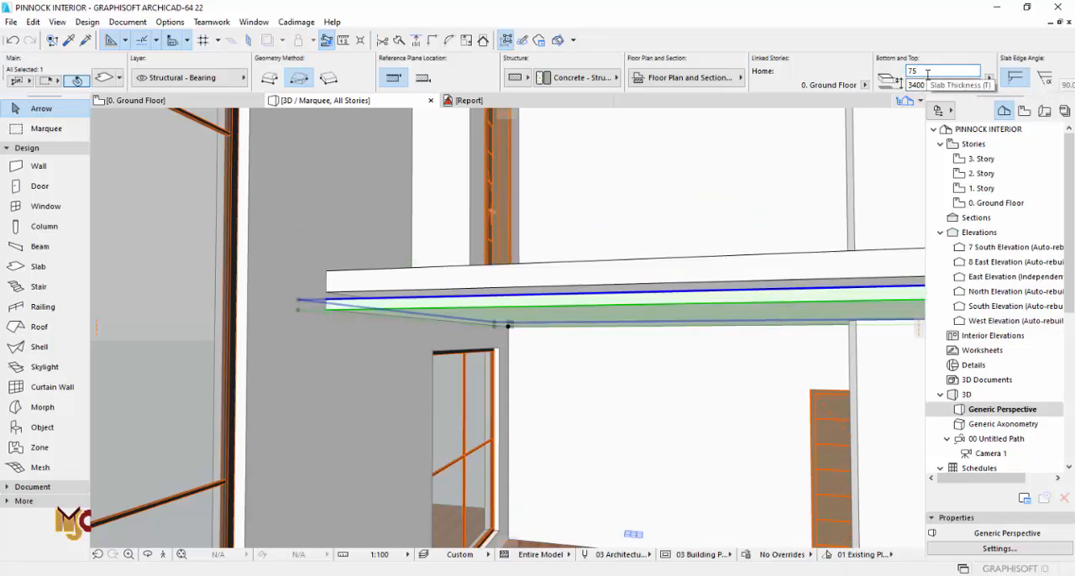
Step: Lower the dining ceiling slab's offset to 3350 to leave a gap beneath the family lounge floor
{"action": "left_click_drag", "start_coordinate": [913, 85], "coordinate": [926, 84]}
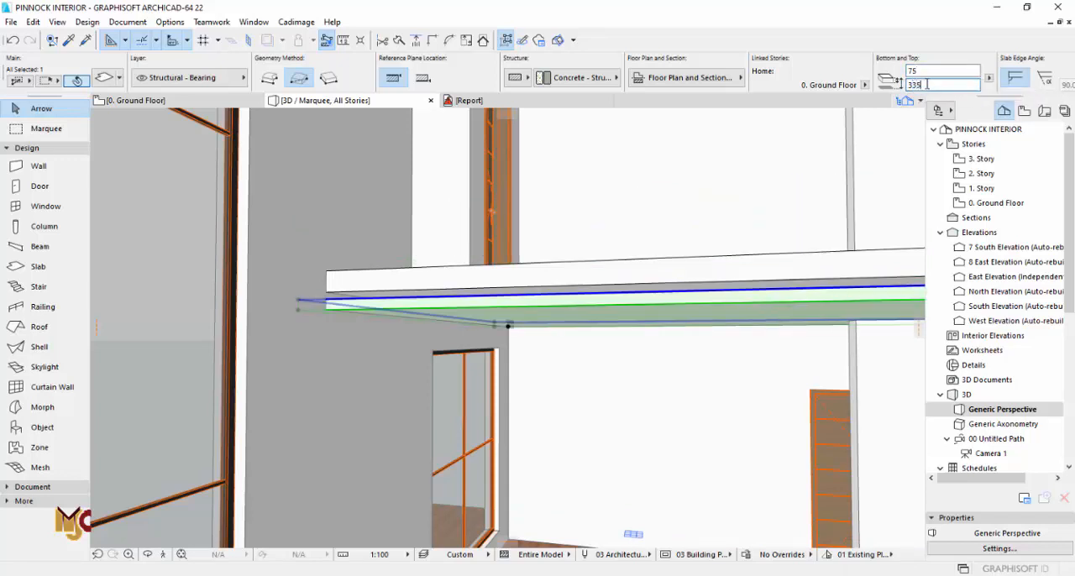
{"action": "left_click", "coordinate": [938, 73]}
{"action": "key", "text": "Escape"}
{"action": "middle_click_drag", "start_coordinate": [595, 284], "coordinate": [580, 171]}
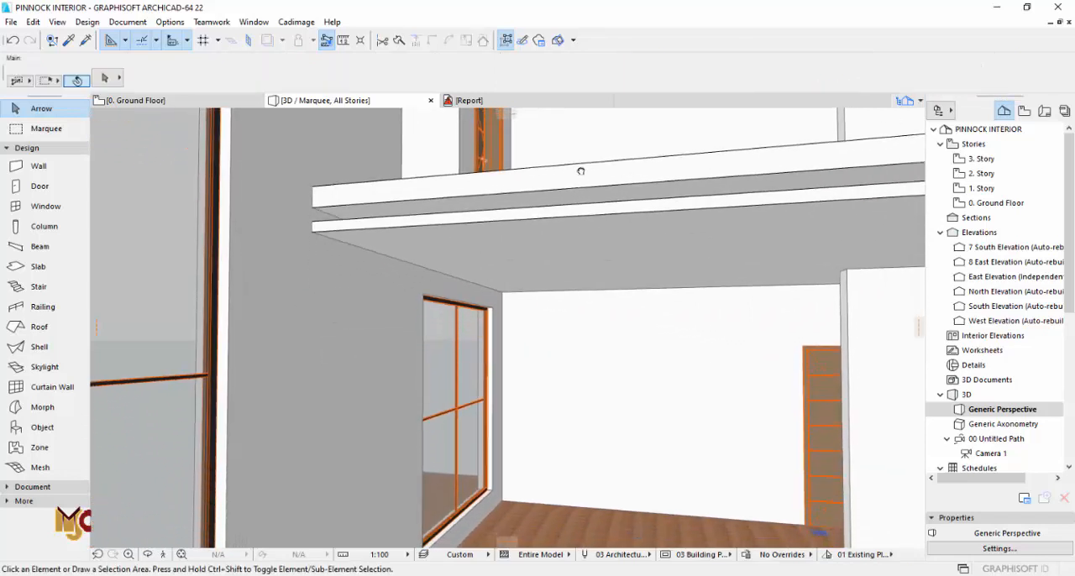
Step: Change the dining ceiling slab's reference plane offset to 3300
{"action": "left_click", "coordinate": [587, 251]}
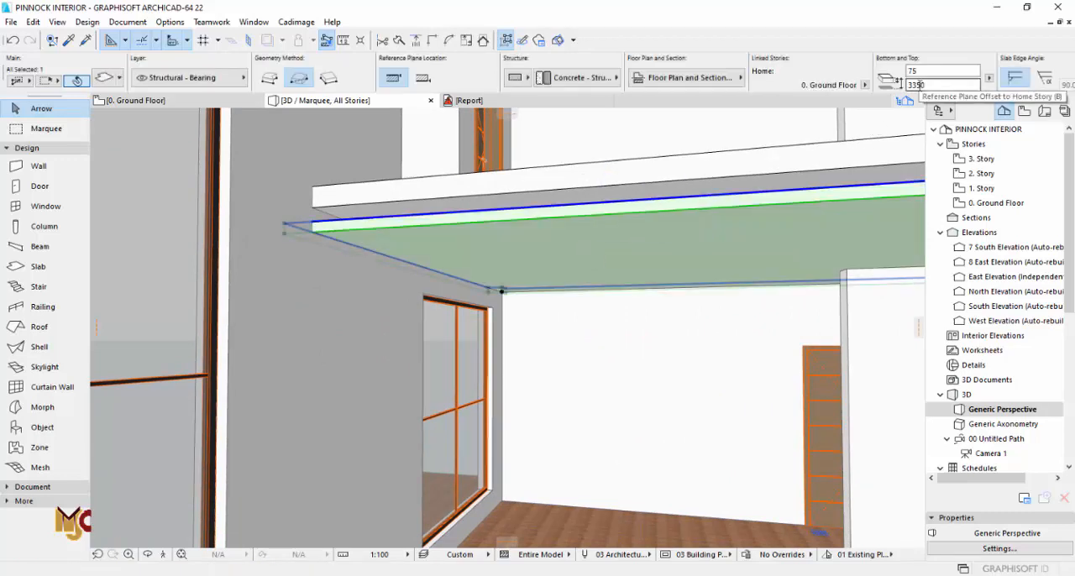
{"action": "left_click", "coordinate": [929, 86]}
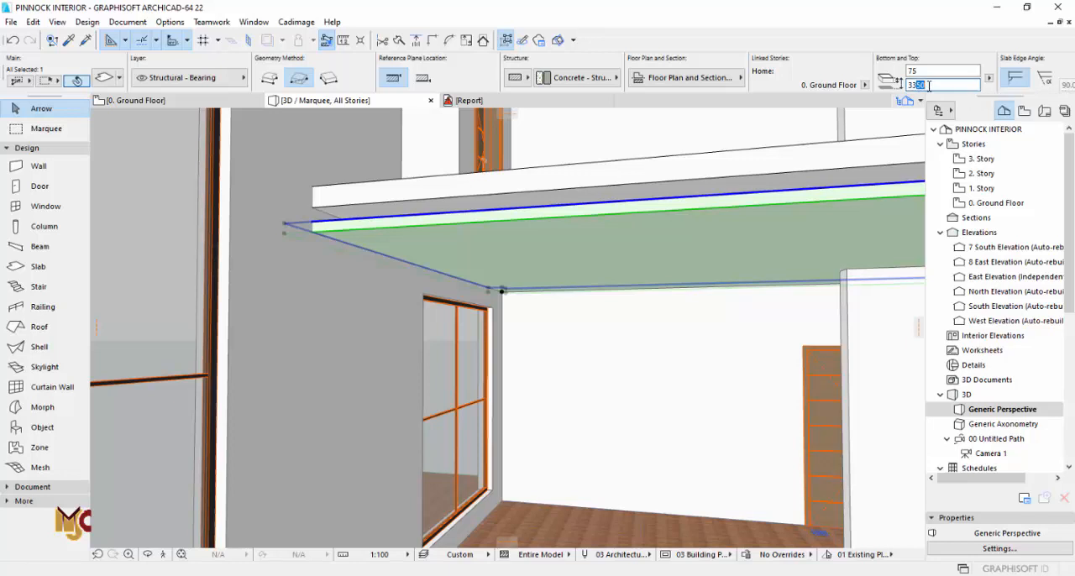
{"action": "type", "text": "00"}
{"action": "key", "text": "Return"}
{"action": "key", "text": "Escape"}
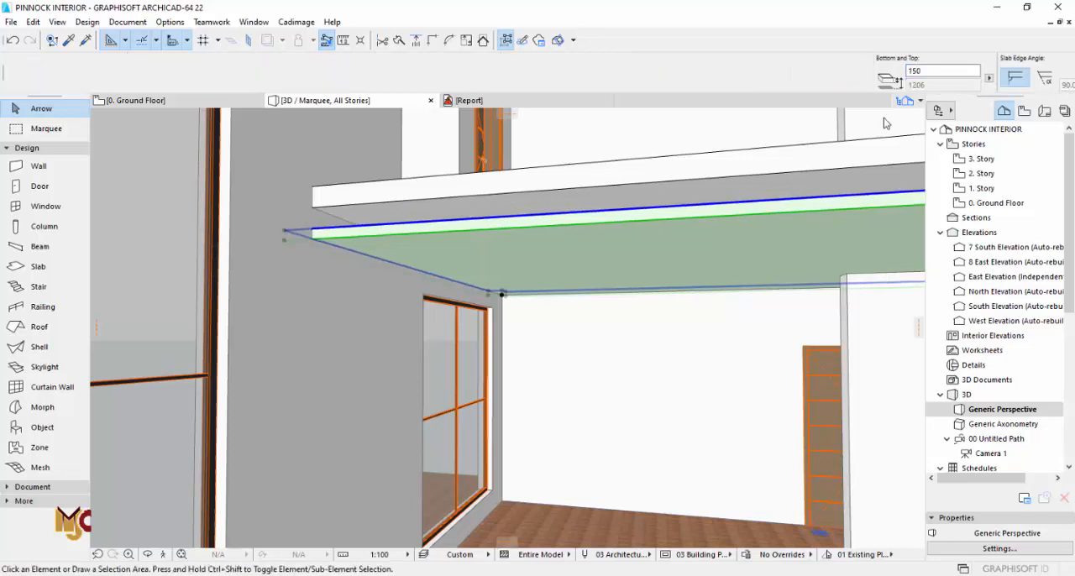
Step: Set the dining ceiling slab's reference plane offset back to 3350
{"action": "middle_click_drag", "start_coordinate": [514, 215], "coordinate": [331, 204]}
{"action": "left_click", "coordinate": [446, 205]}
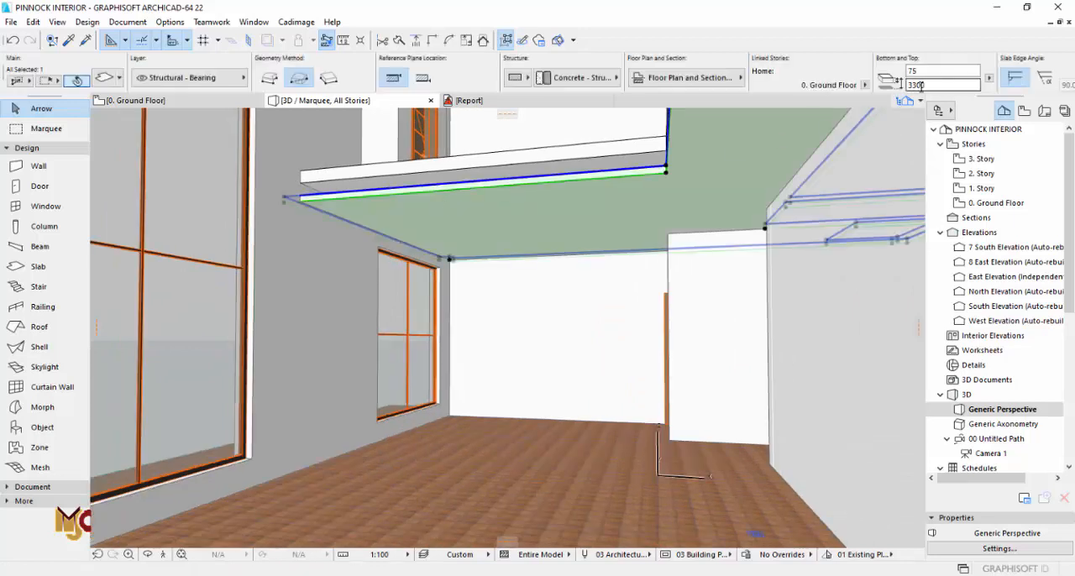
{"action": "type", "text": "0"}
{"action": "key", "text": "Return"}
{"action": "key", "text": "Escape"}
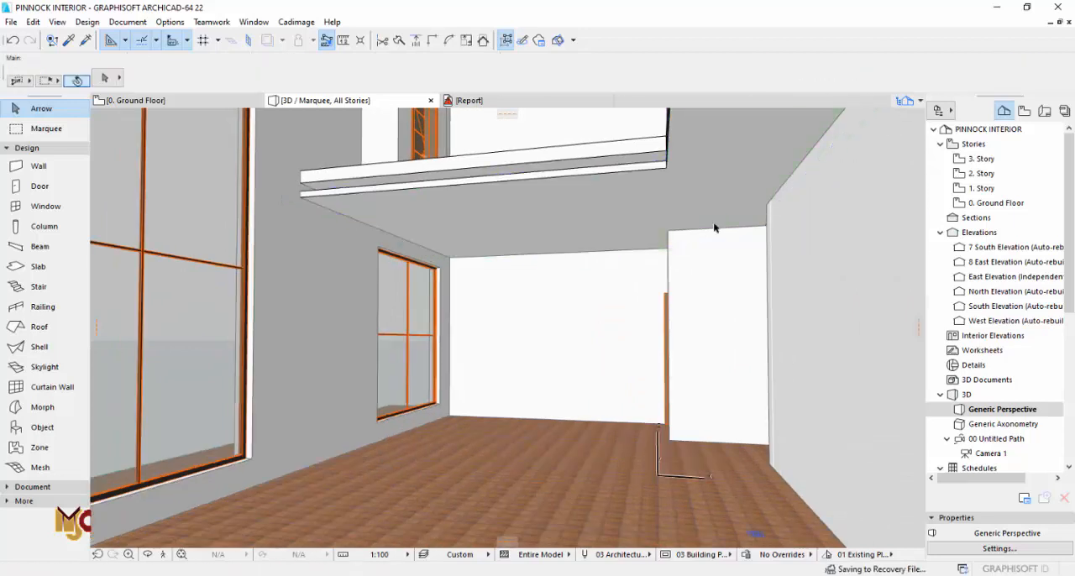
Step: Inspect the dining ceiling slab and its gap below the family lounge floor from the main lounge
{"action": "middle_click_drag", "start_coordinate": [572, 259], "coordinate": [619, 250]}
{"action": "key", "text": "o"}
{"action": "left_click_drag", "start_coordinate": [617, 262], "coordinate": [696, 257]}
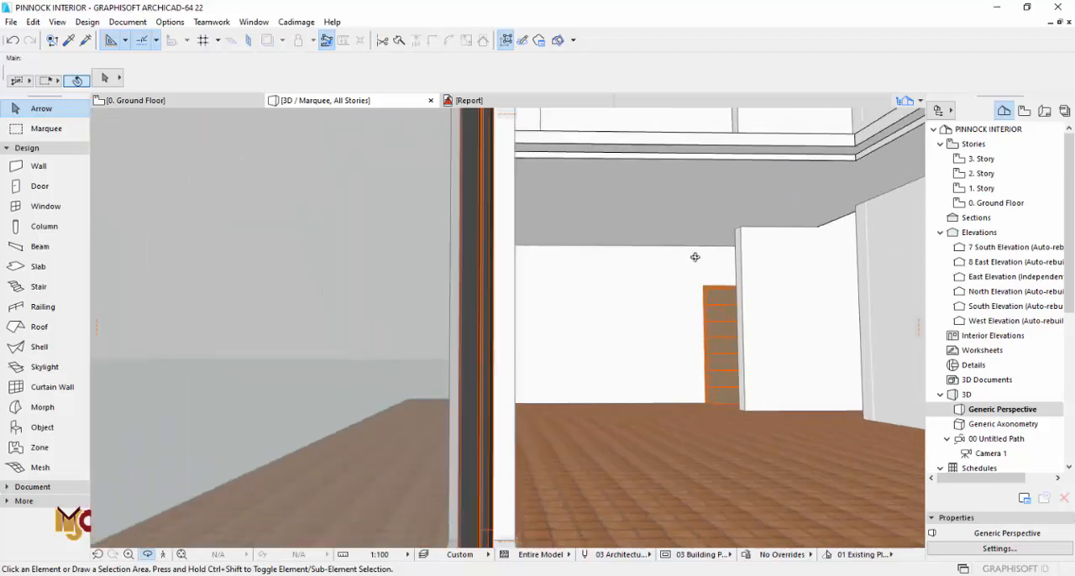
{"action": "middle_click_drag", "start_coordinate": [794, 247], "coordinate": [670, 252]}
{"action": "left_click_drag", "start_coordinate": [670, 252], "coordinate": [680, 255]}
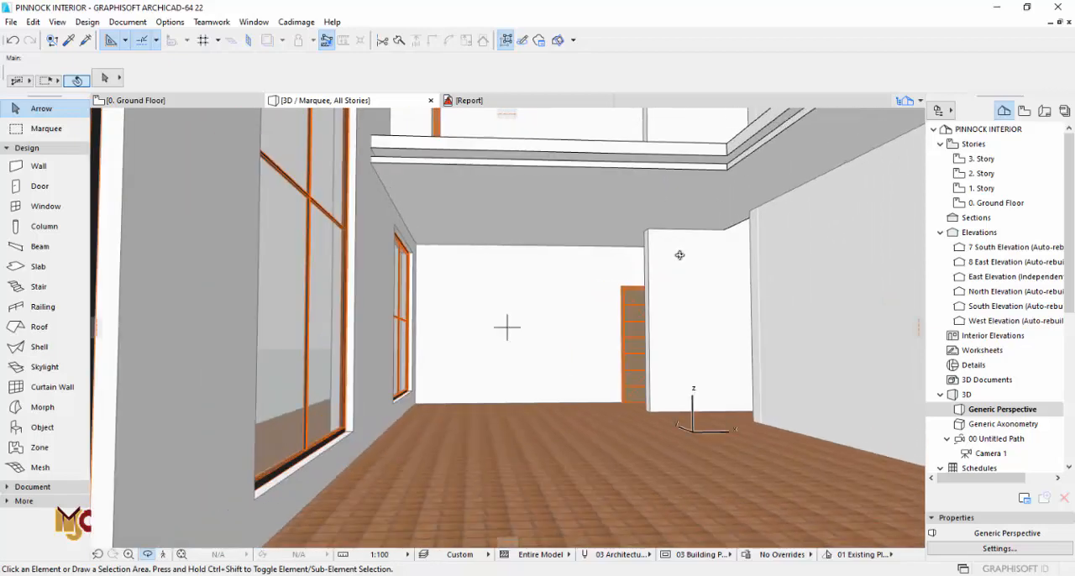
{"action": "key", "text": "Escape"}
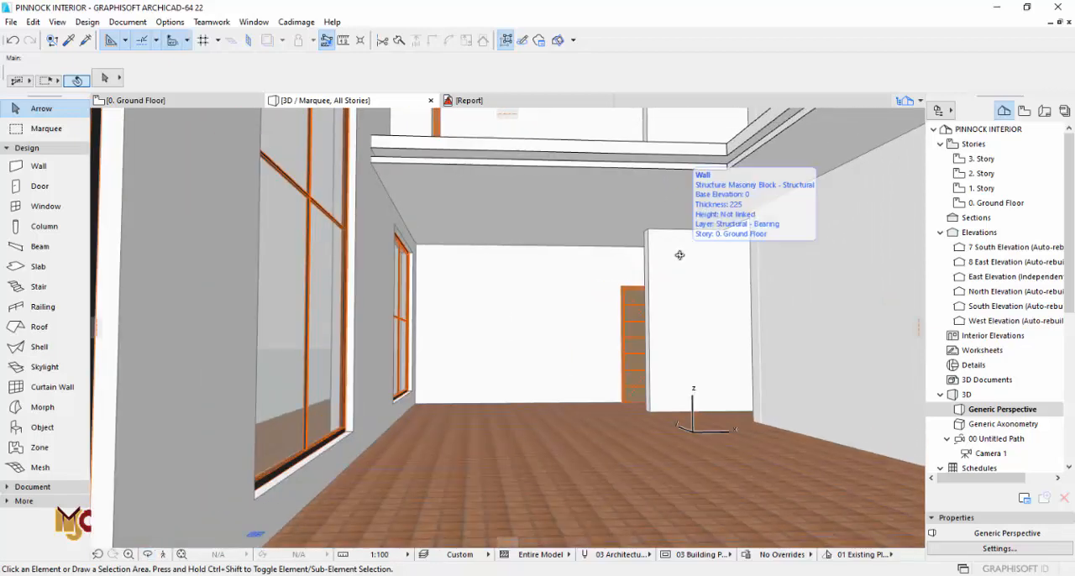
Step: On the ground floor plan, draw an L-shaped wall along the dining ceiling slab's two edges bordering the main lounge
{"action": "key", "text": "F2"}
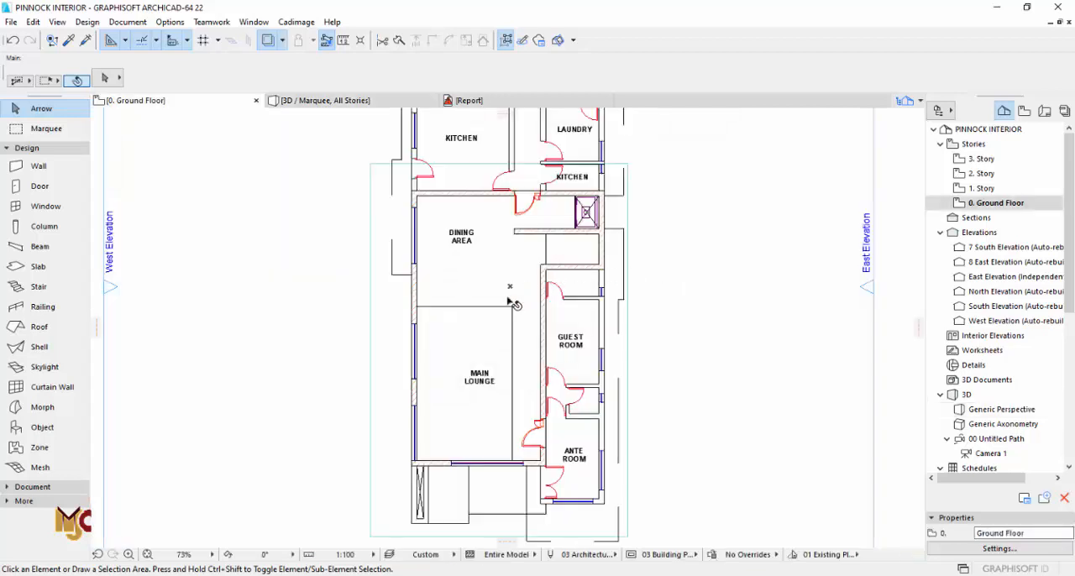
{"action": "left_click", "coordinate": [509, 293]}
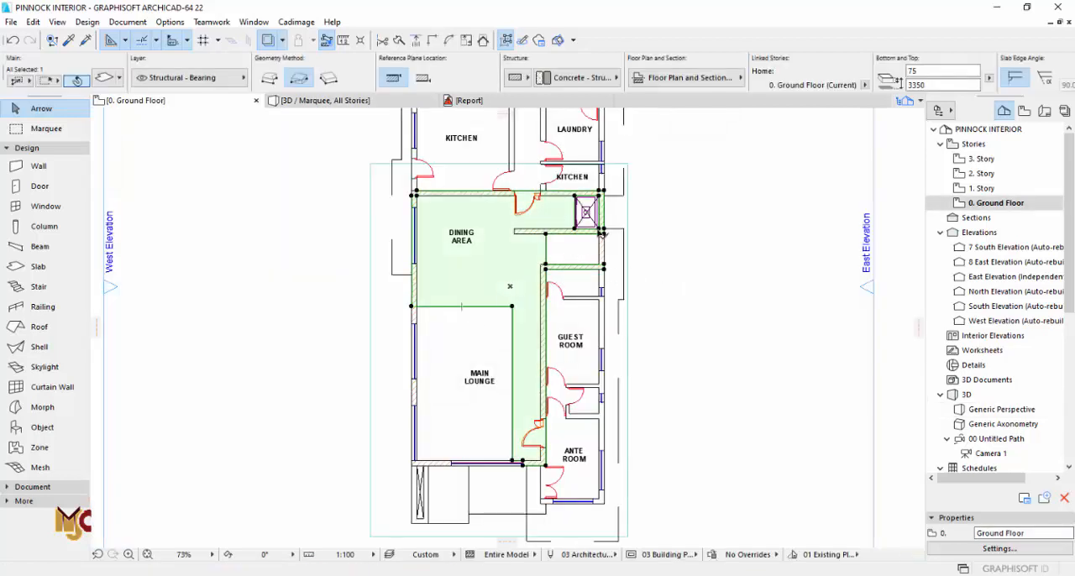
{"action": "scroll", "coordinate": [546, 263], "scroll_direction": "up", "scroll_amount": 2}
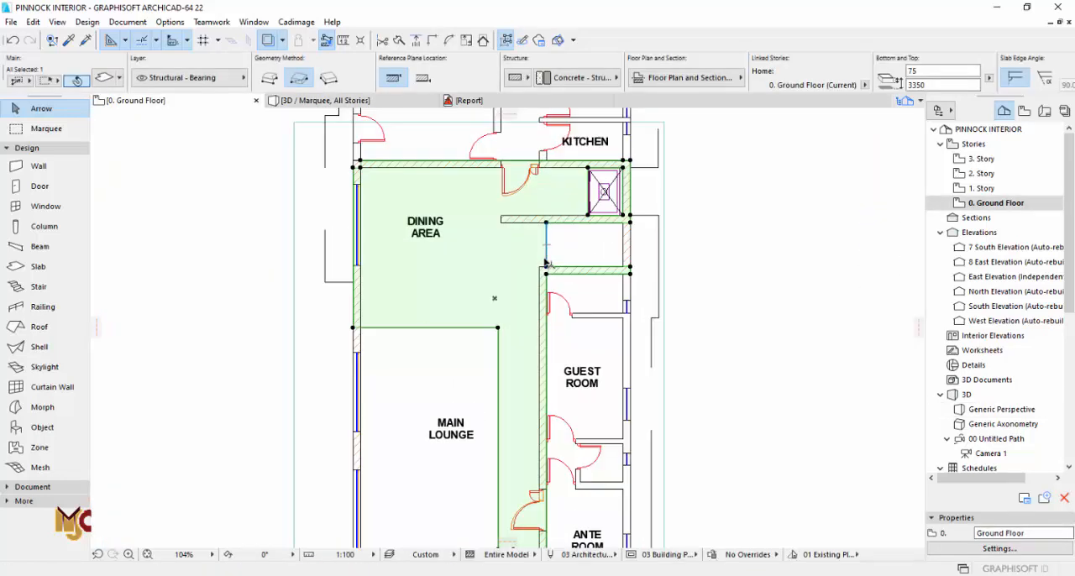
{"action": "scroll", "coordinate": [546, 263], "scroll_direction": "down", "scroll_amount": 2}
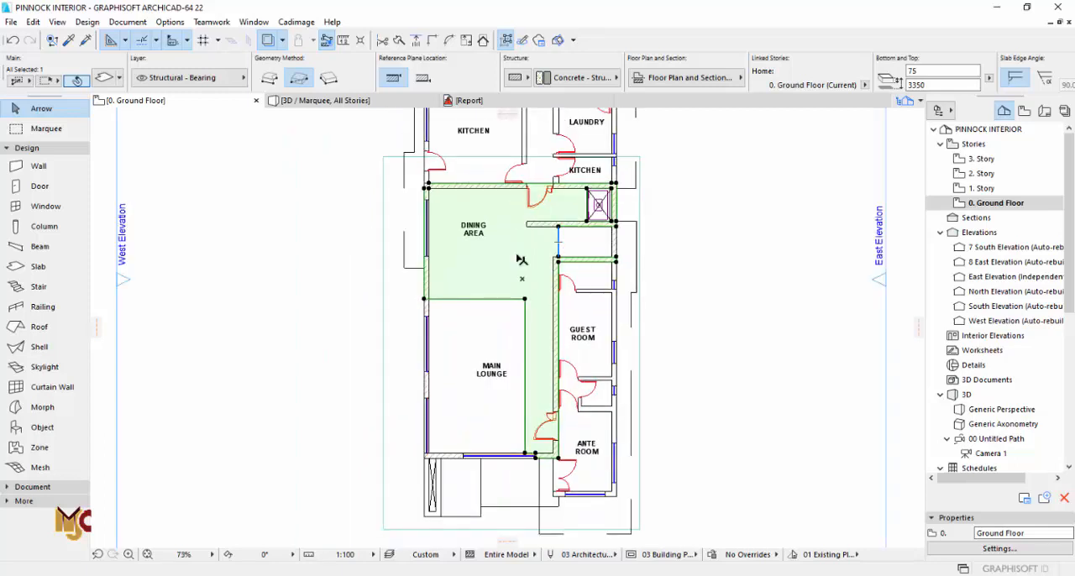
{"action": "key", "text": "Escape"}
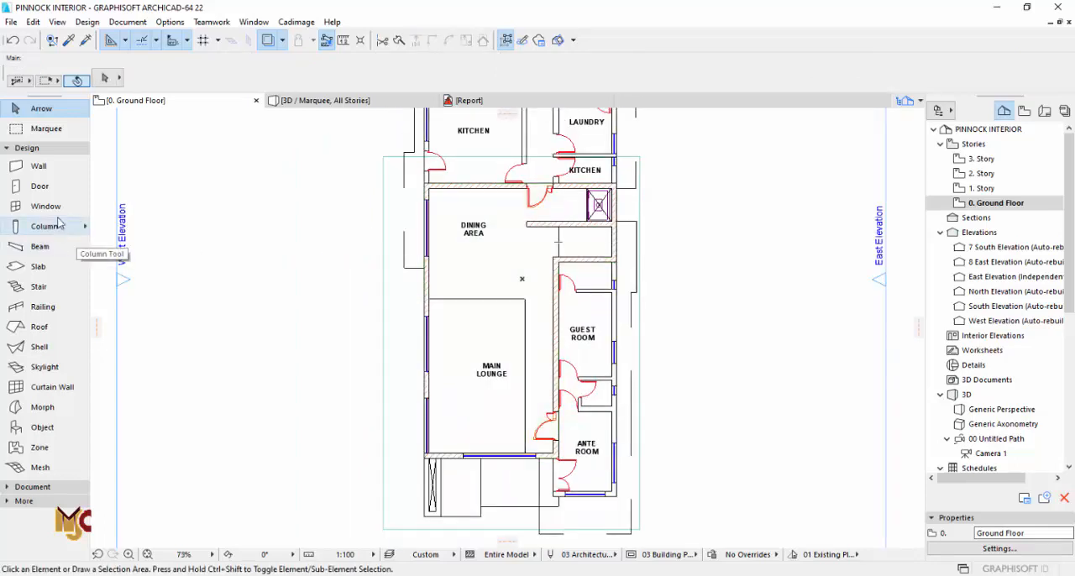
{"action": "left_click", "coordinate": [50, 167]}
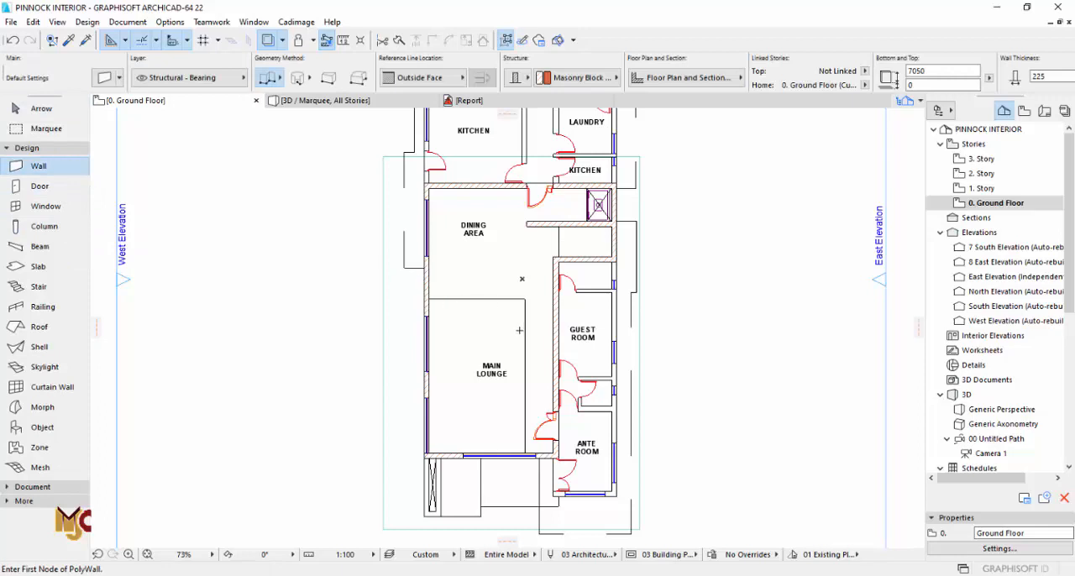
{"action": "scroll", "coordinate": [454, 309], "scroll_direction": "up", "scroll_amount": 7}
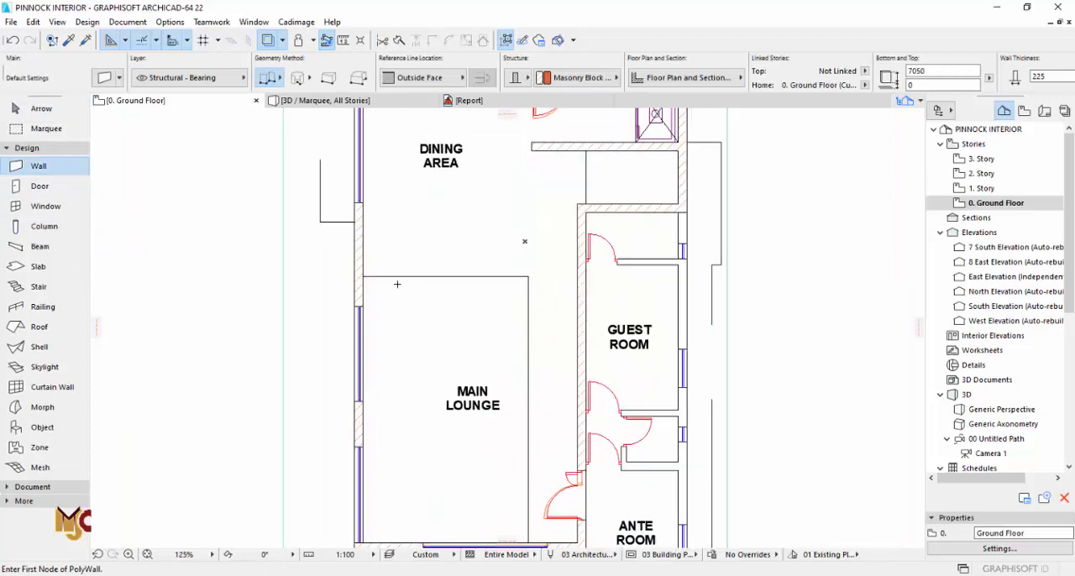
{"action": "left_click", "coordinate": [348, 272]}
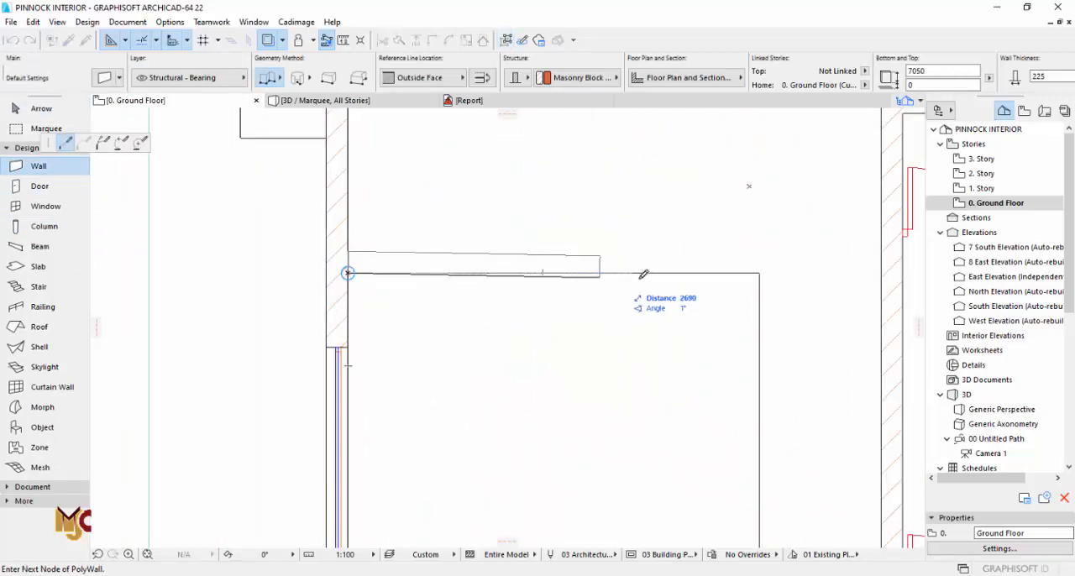
{"action": "left_click", "coordinate": [760, 271]}
{"action": "scroll", "coordinate": [739, 252], "scroll_direction": "down", "scroll_amount": 5}
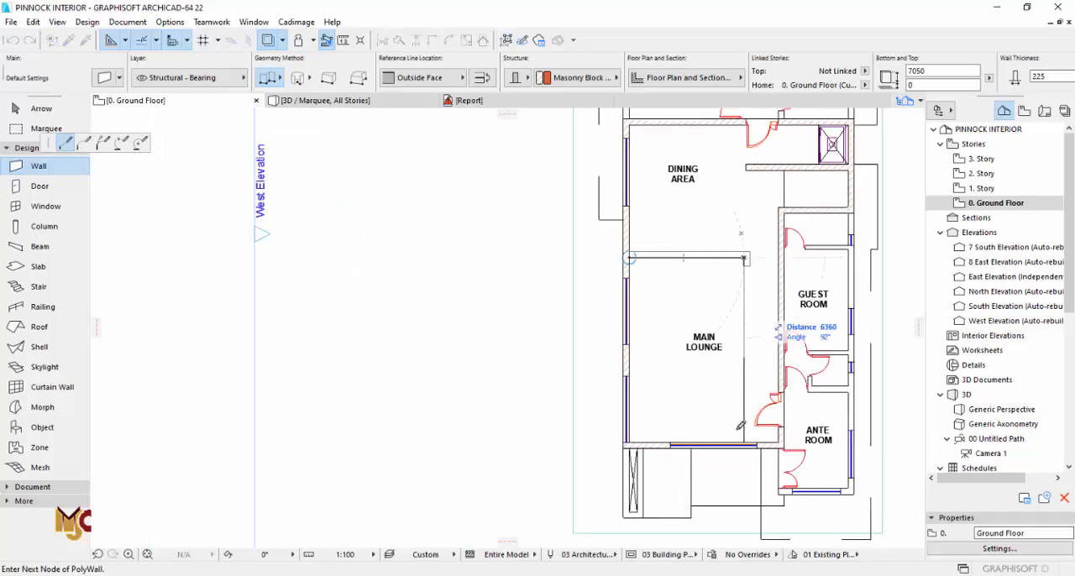
{"action": "scroll", "coordinate": [731, 395], "scroll_direction": "up", "scroll_amount": 5}
{"action": "right_click", "coordinate": [736, 443]}
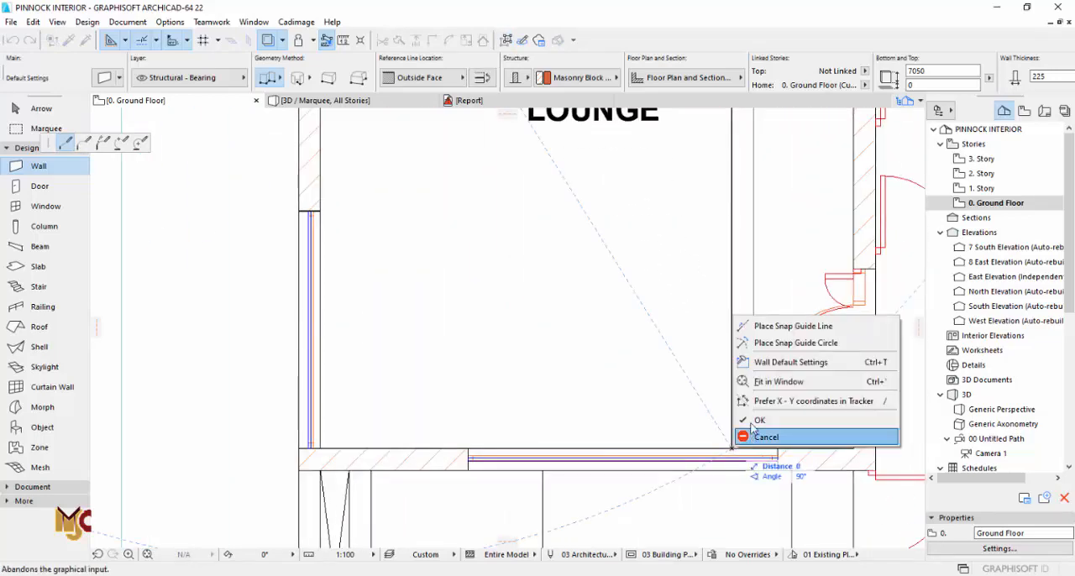
{"action": "left_click", "coordinate": [792, 435]}
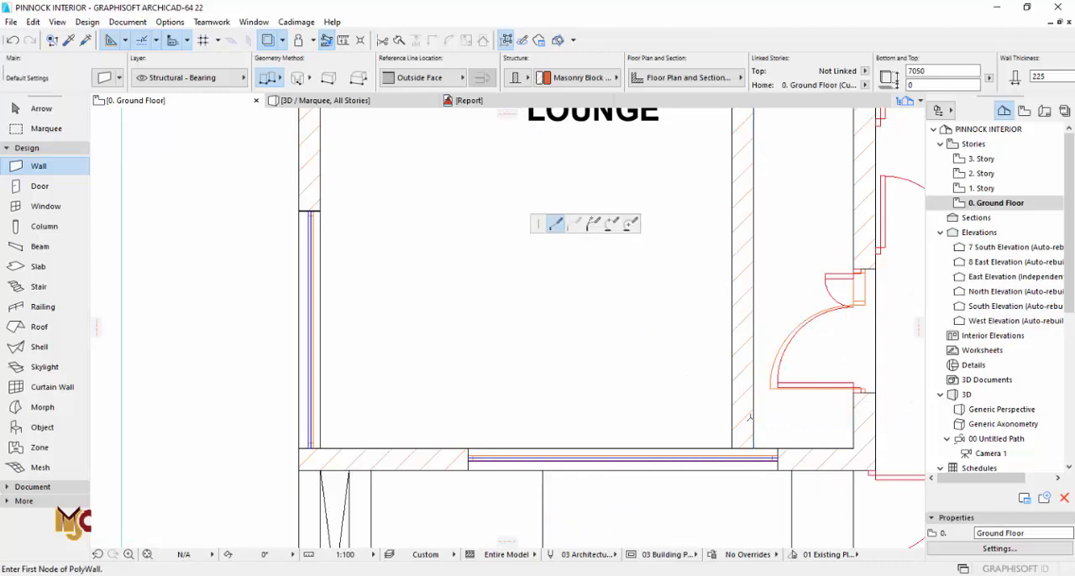
Step: Set the height of both new walls along the main lounge's slab edge to 75
{"action": "key", "text": "Escape"}
{"action": "left_click", "coordinate": [753, 422]}
{"action": "scroll", "coordinate": [538, 403], "scroll_direction": "down", "scroll_amount": 5}
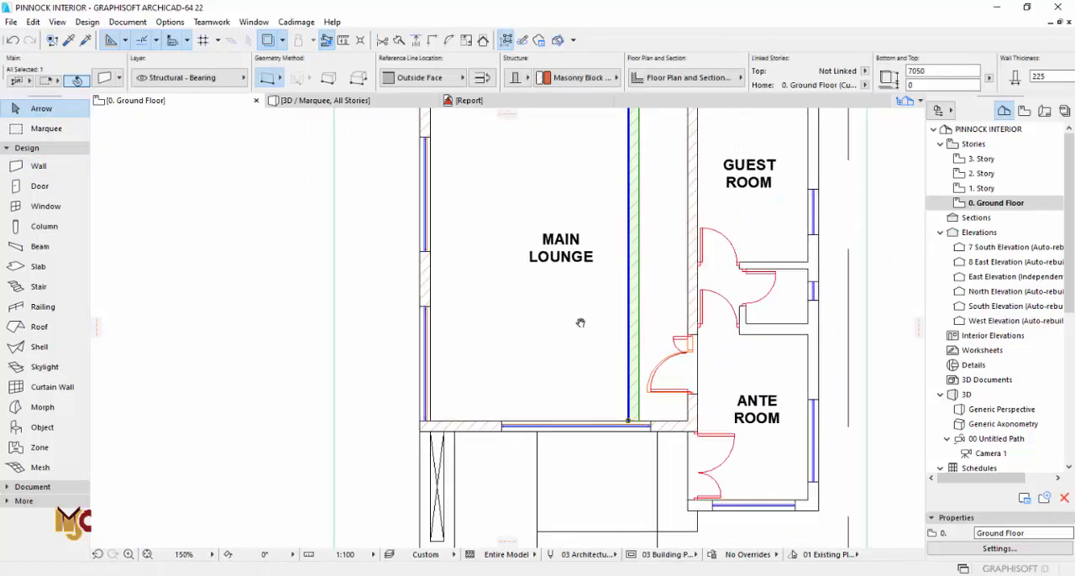
{"action": "scroll", "coordinate": [580, 294], "scroll_direction": "up", "scroll_amount": 2}
{"action": "left_click", "coordinate": [570, 218], "text": "shift"}
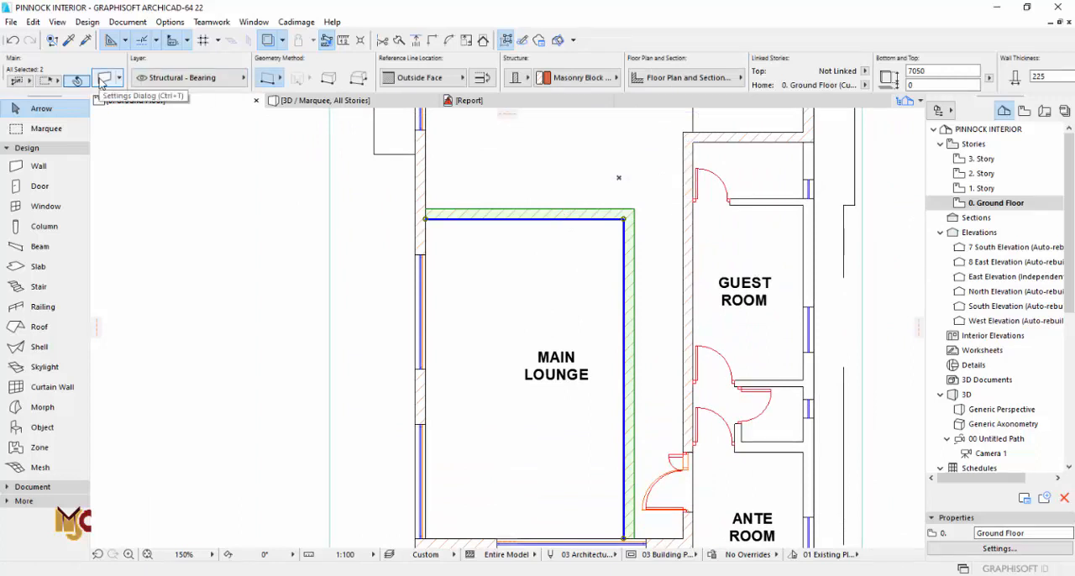
{"action": "left_click", "coordinate": [102, 80]}
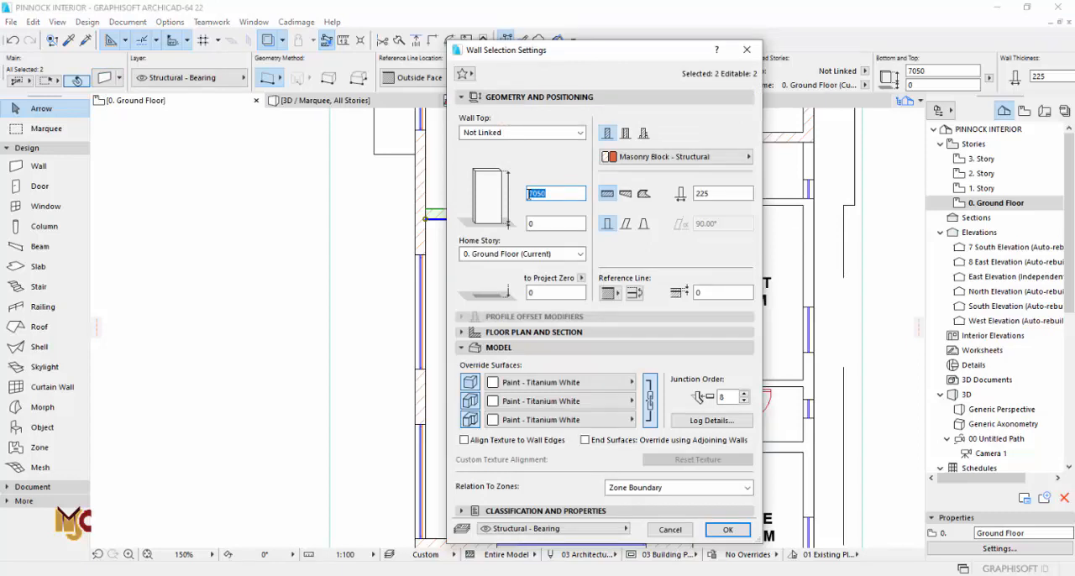
{"action": "type", "text": "50"}
{"action": "left_click", "coordinate": [554, 225]}
{"action": "left_click_drag", "start_coordinate": [552, 193], "coordinate": [521, 193]}
{"action": "left_click", "coordinate": [723, 530]}
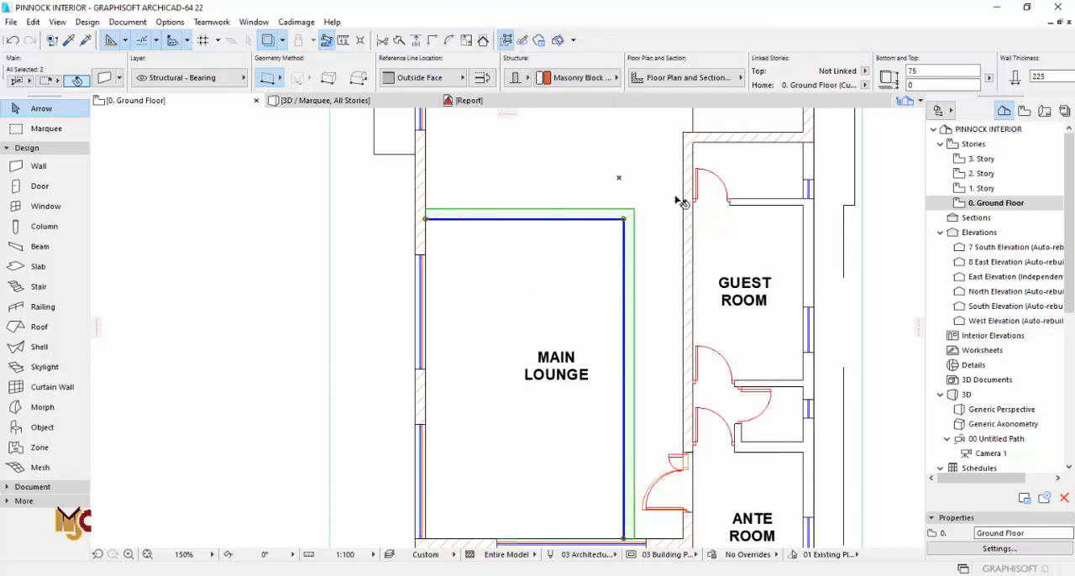
Step: In the 3D view, move both low walls up by 3375 to sit directly beneath the family lounge floor slab
{"action": "key", "text": "F3"}
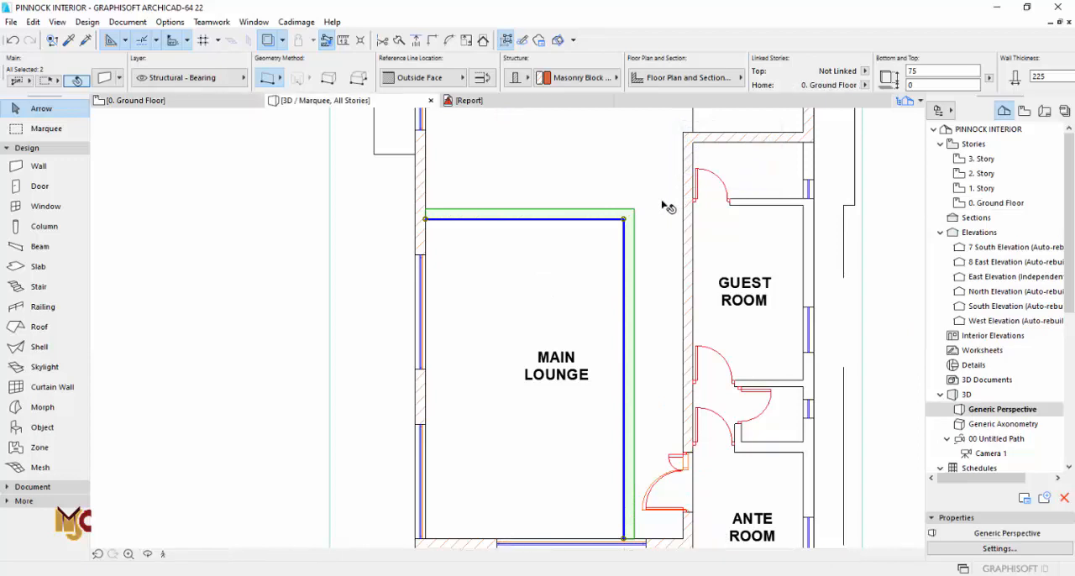
{"action": "left_click", "coordinate": [733, 447]}
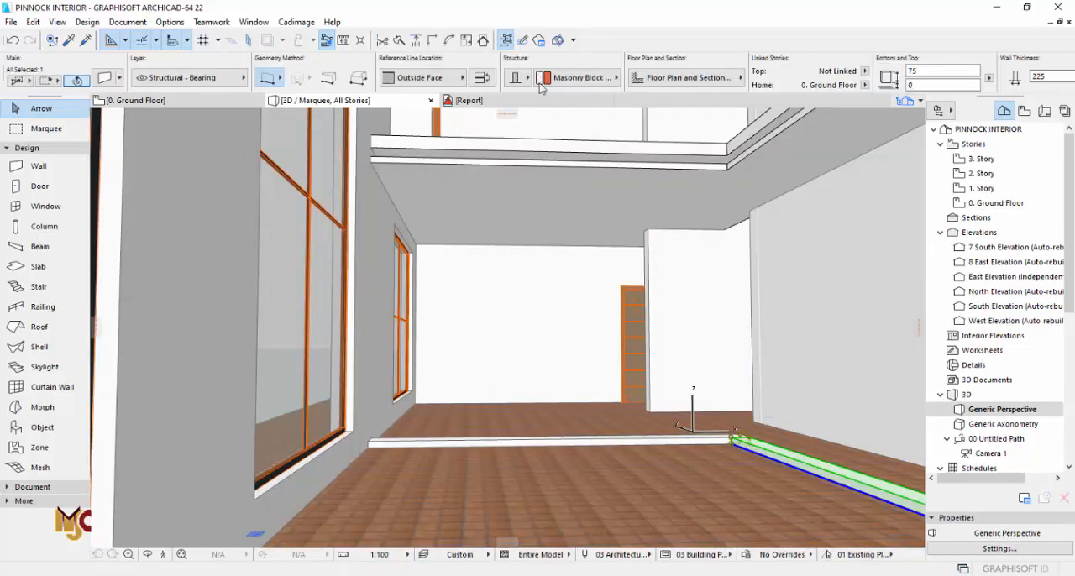
{"action": "key", "text": "ctrl+d"}
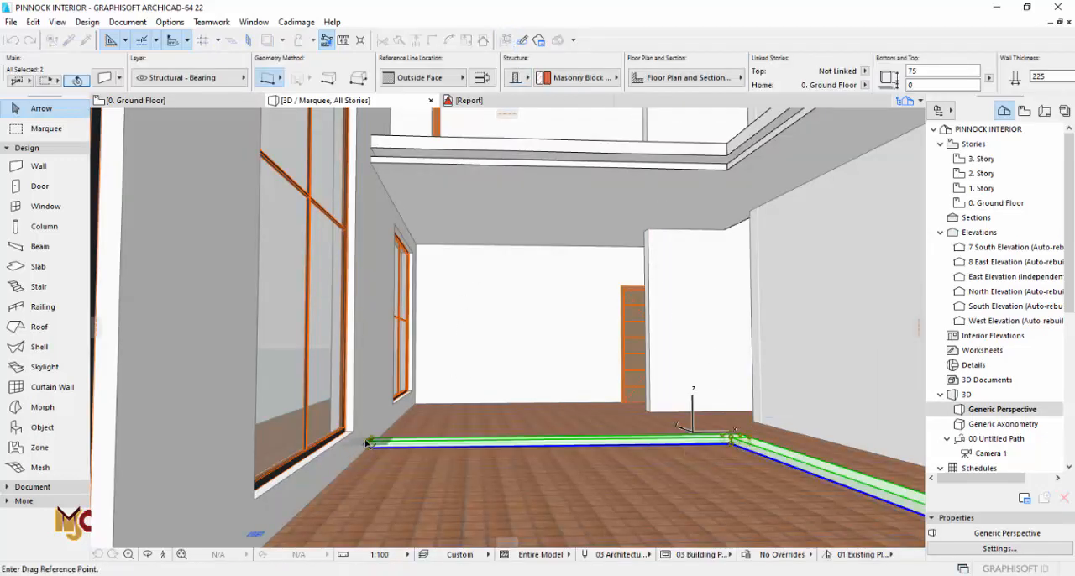
{"action": "left_click", "coordinate": [367, 442]}
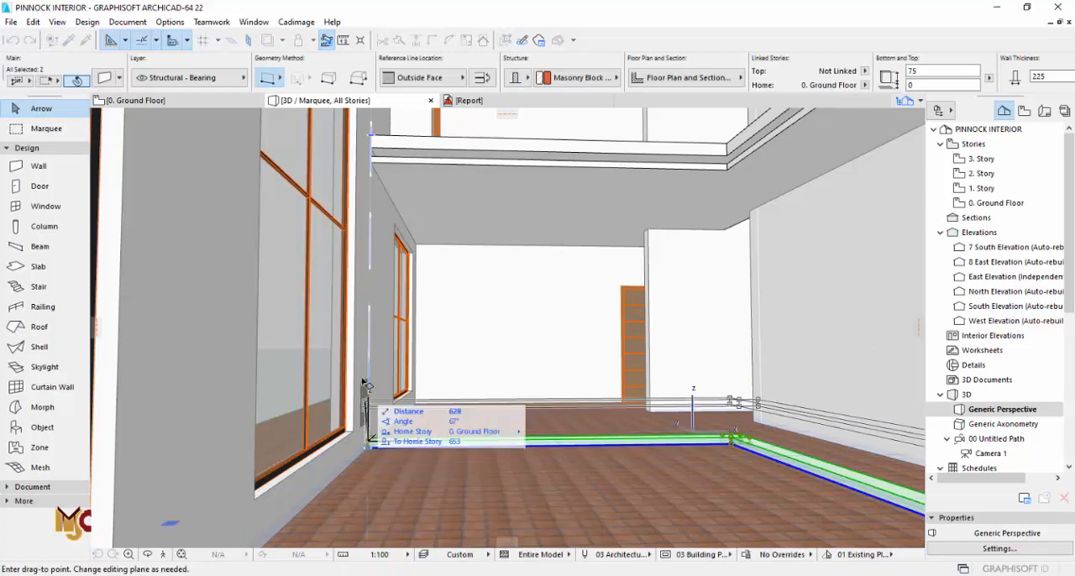
{"action": "left_click", "coordinate": [371, 149]}
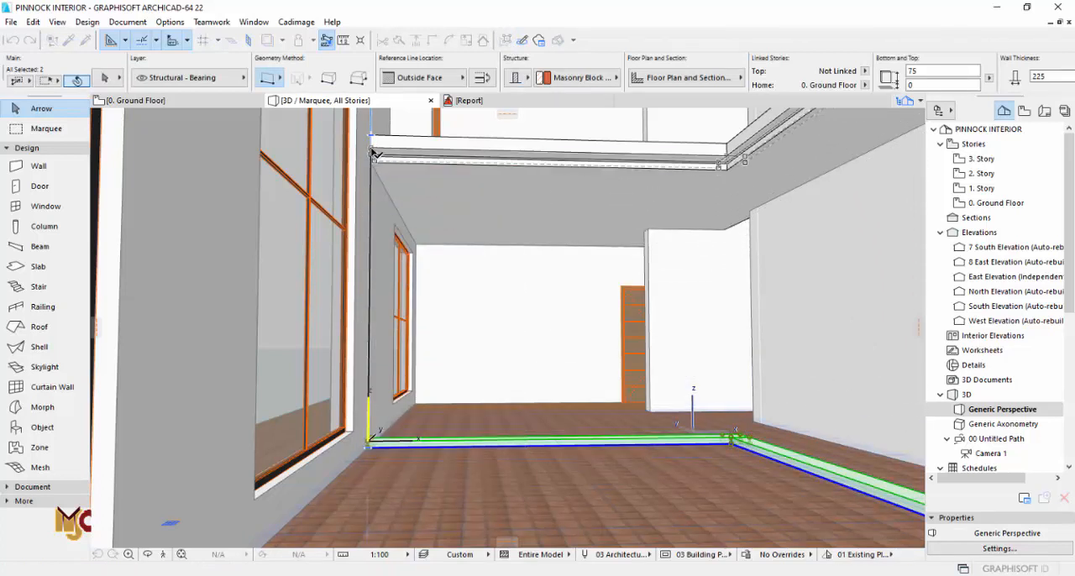
{"action": "key", "text": "Escape"}
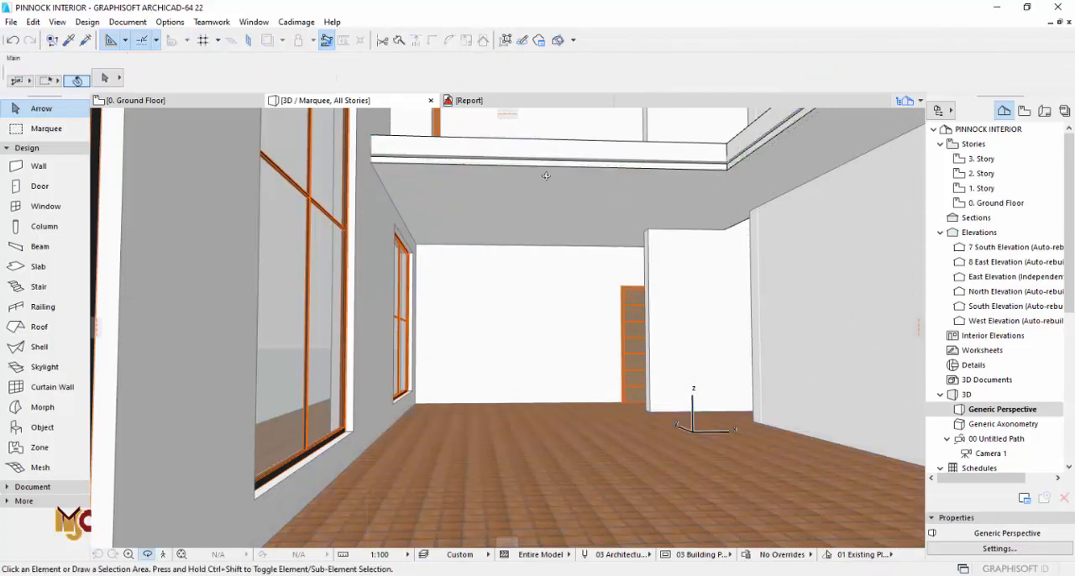
Step: Set the two raised walls' height to 100 and their base offset to 3350 to close the gap above the ceiling slab
{"action": "middle_click_drag", "start_coordinate": [545, 174], "coordinate": [538, 163], "text": "shift"}
{"action": "scroll", "coordinate": [730, 150], "scroll_direction": "up", "scroll_amount": 3}
{"action": "left_click", "coordinate": [728, 175]}
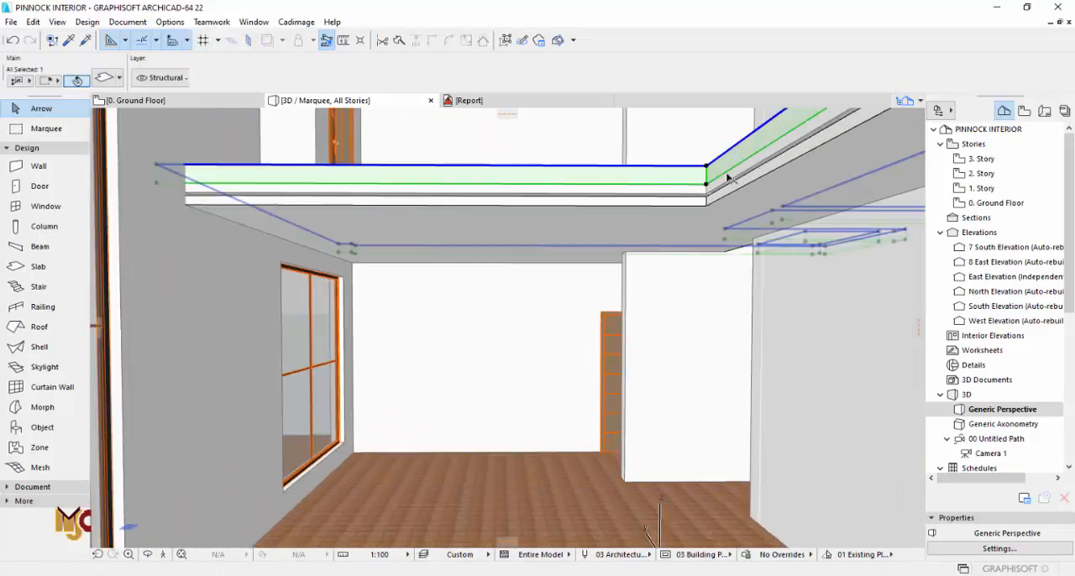
{"action": "key", "text": "Escape"}
{"action": "left_click", "coordinate": [724, 185]}
{"action": "left_click_drag", "start_coordinate": [926, 73], "coordinate": [903, 77]}
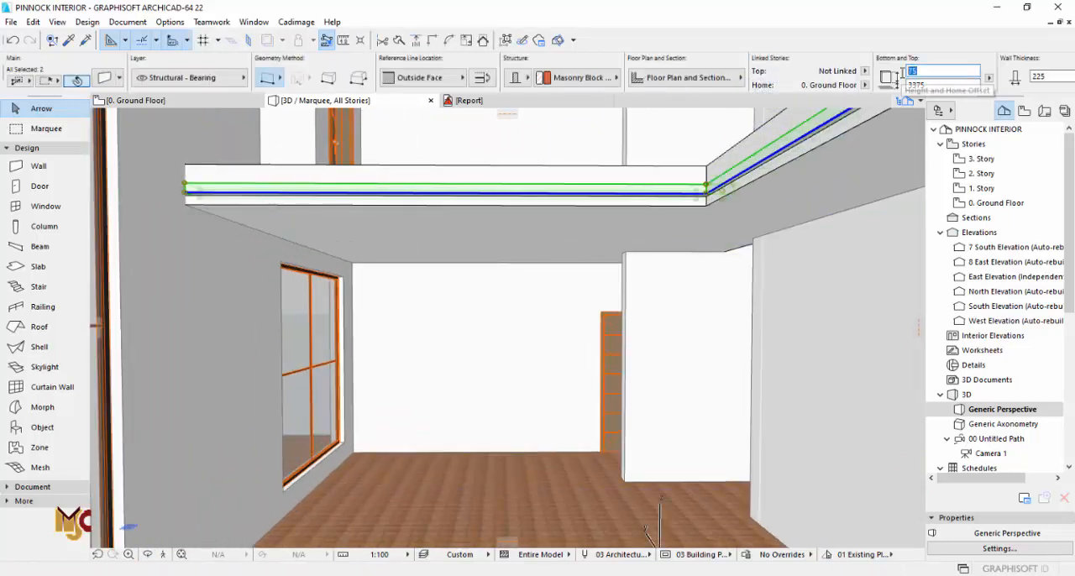
{"action": "type", "text": "100"}
{"action": "left_click", "coordinate": [930, 85]}
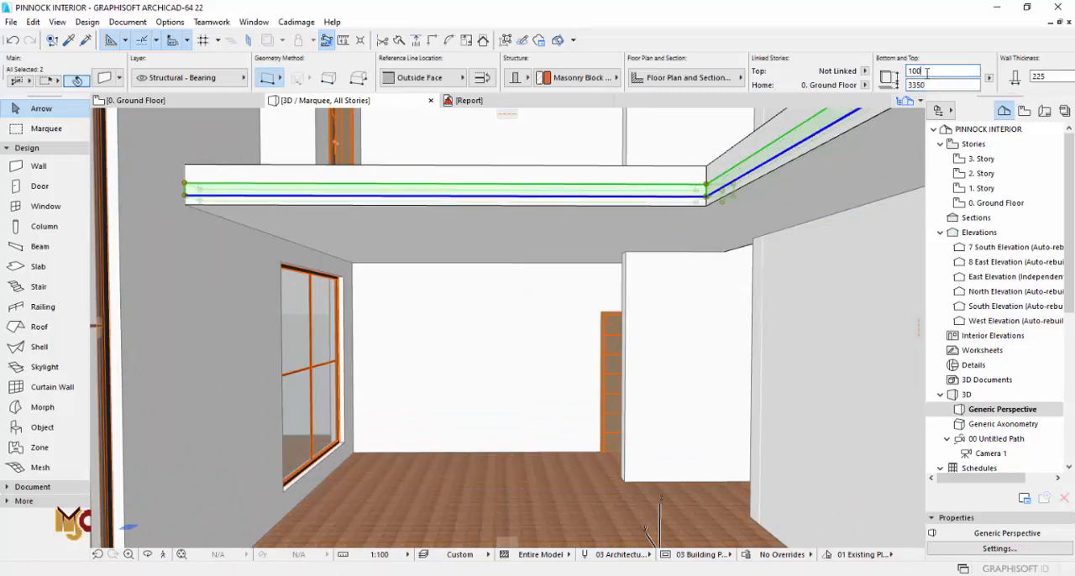
{"action": "key", "text": "Escape"}
Step: Examine the closed slab edge in 3D and compare the dining area's plan with the story above
{"action": "middle_click_drag", "start_coordinate": [820, 187], "coordinate": [611, 201], "text": "shift"}
{"action": "mouse_move", "coordinate": [589, 213]}
{"action": "left_mouse_down"}
{"action": "mouse_move", "coordinate": [582, 230]}
{"action": "mouse_move", "coordinate": [556, 232]}
{"action": "mouse_move", "coordinate": [584, 249]}
{"action": "mouse_move", "coordinate": [613, 223]}
{"action": "mouse_move", "coordinate": [602, 216]}
{"action": "left_mouse_up"}
{"action": "key", "text": "F2"}
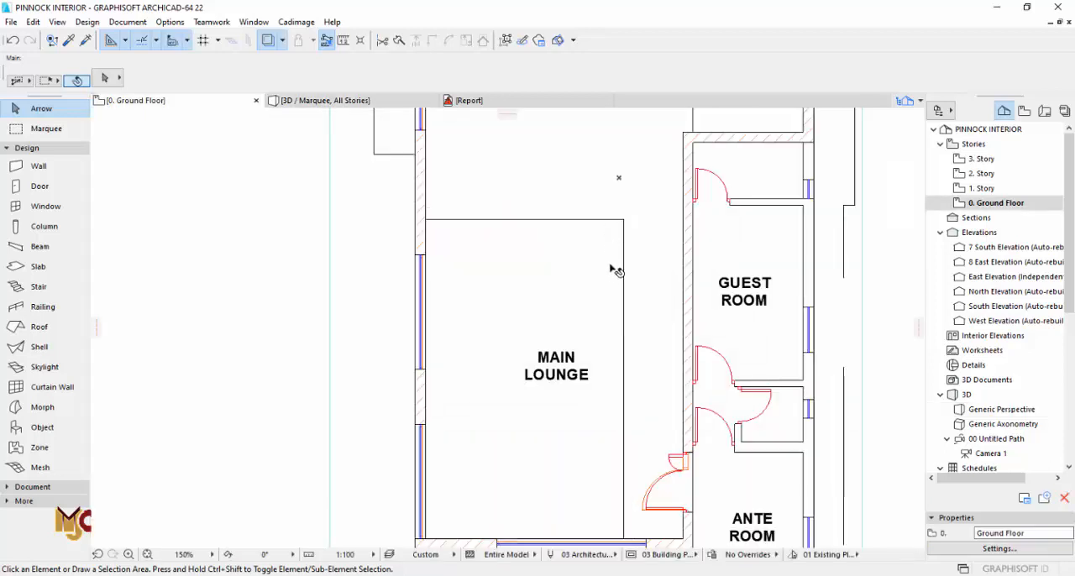
{"action": "scroll", "coordinate": [617, 267], "scroll_direction": "down", "scroll_amount": 3}
{"action": "scroll", "coordinate": [638, 233], "scroll_direction": "up", "scroll_amount": 3}
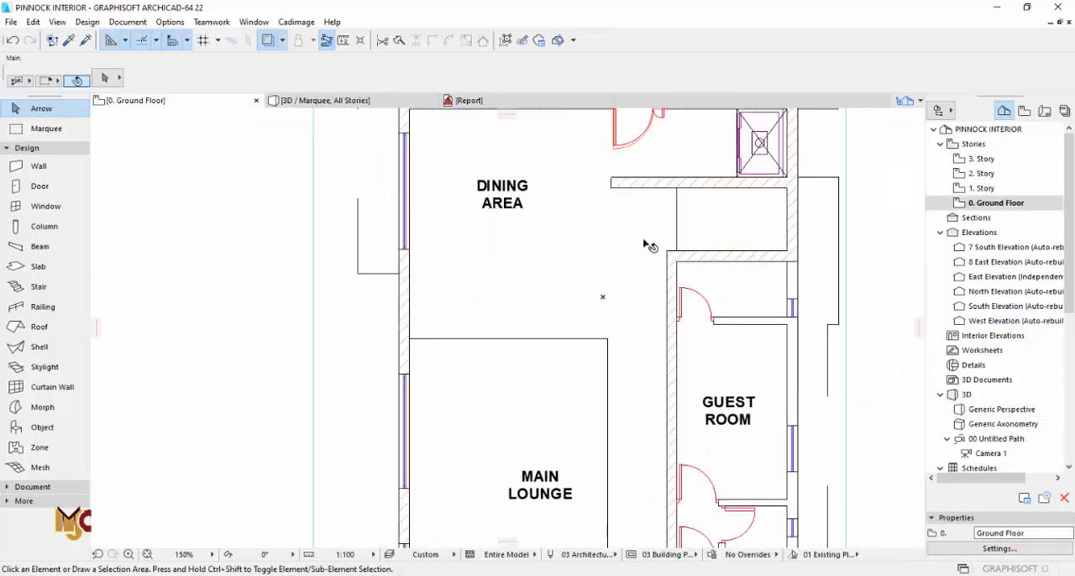
{"action": "key", "text": "ctrl+Up"}
{"action": "key", "text": "ctrl+Down"}
{"action": "mouse_move", "coordinate": [533, 319]}
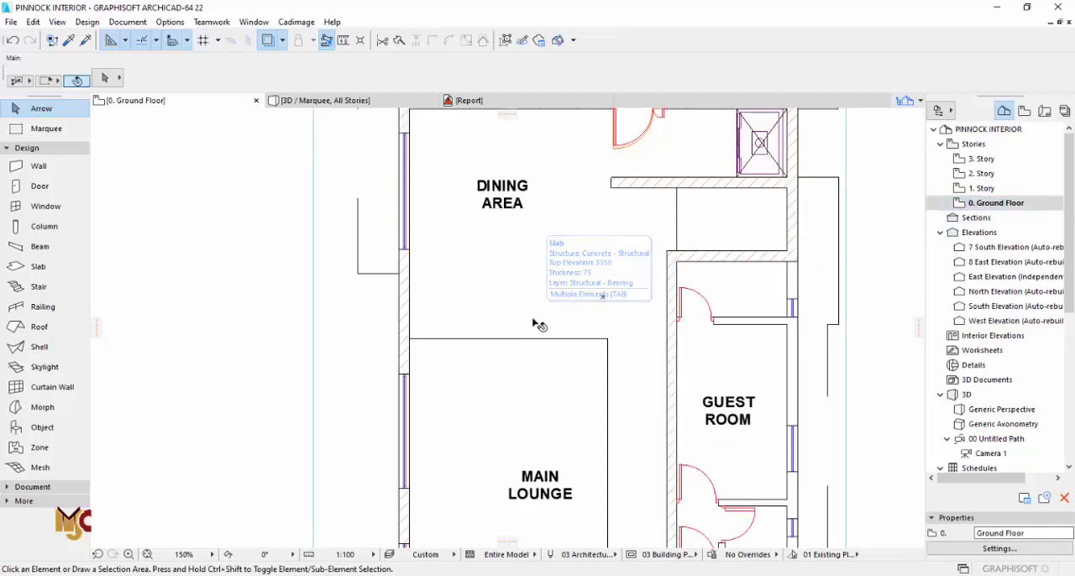
{"action": "scroll", "coordinate": [537, 326], "scroll_direction": "down", "scroll_amount": 2}
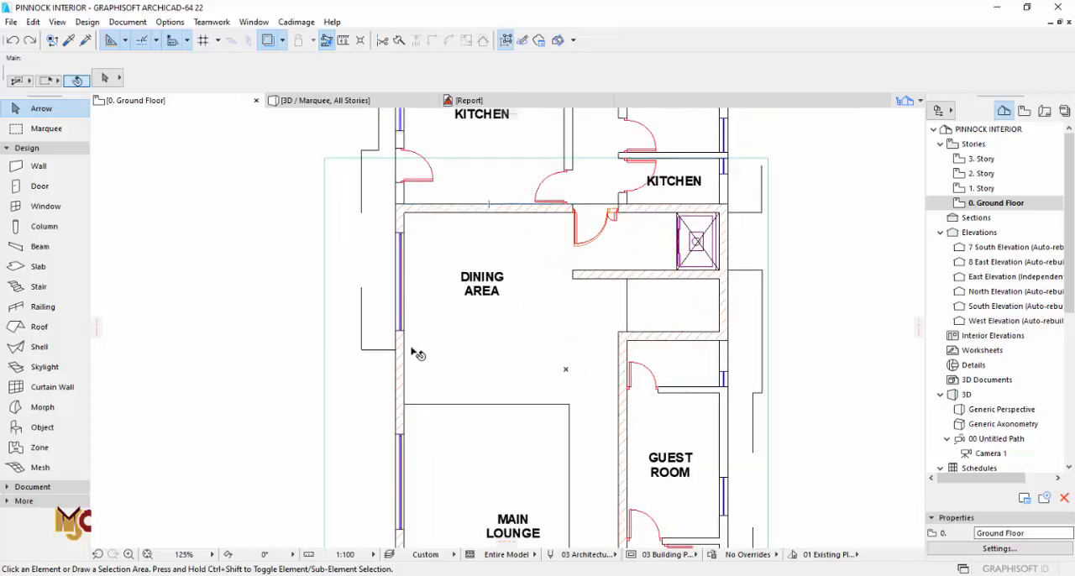
Step: Draw a rectangle of lines, about 4300 by 4900, over the dining area from the slab's edge to the wall by the kitchen door
{"action": "left_click", "coordinate": [27, 148]}
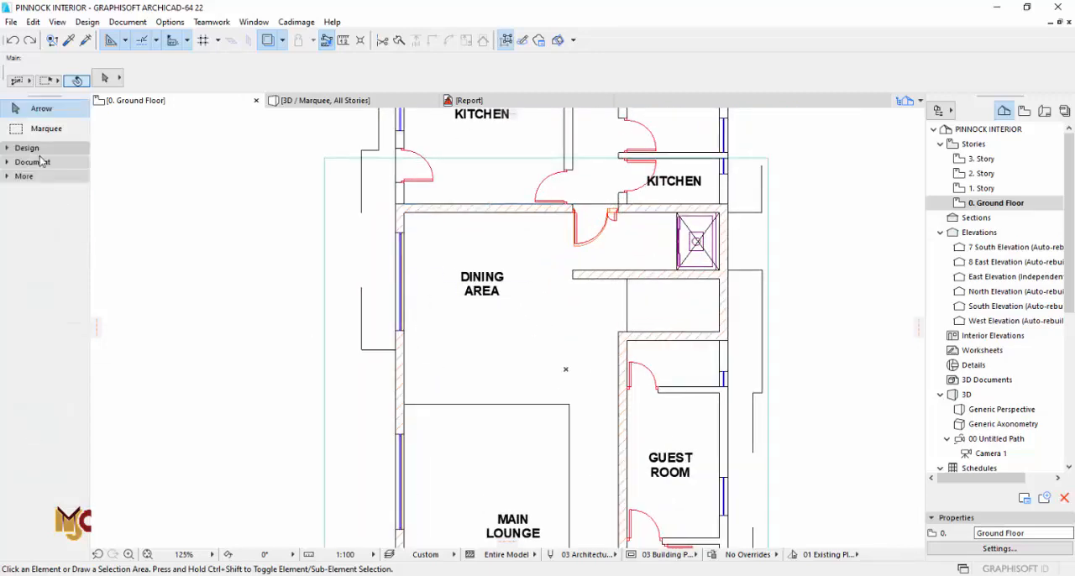
{"action": "left_click", "coordinate": [32, 162]}
{"action": "left_click", "coordinate": [38, 282]}
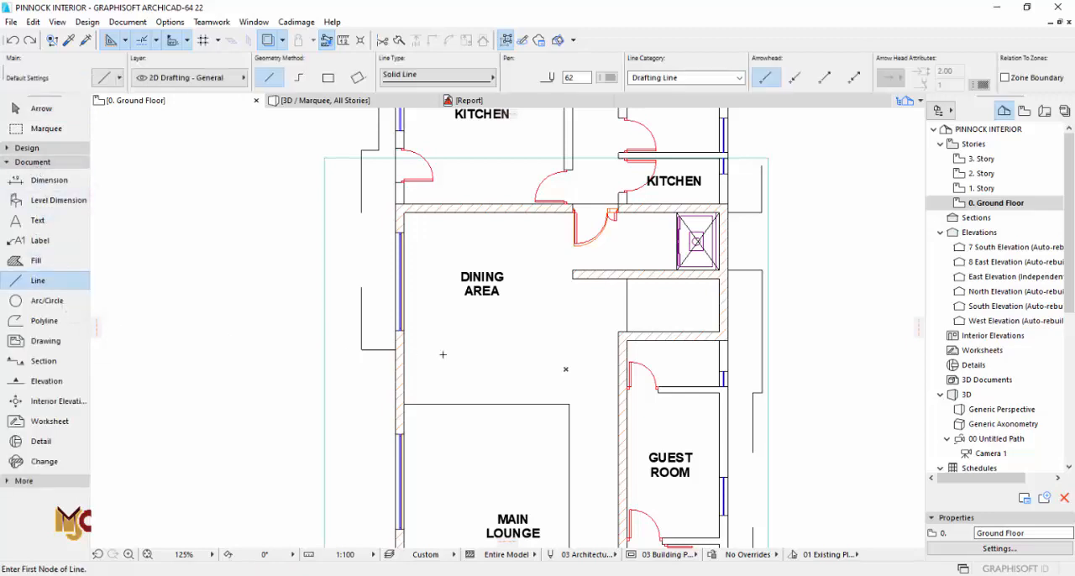
{"action": "left_click", "coordinate": [327, 78]}
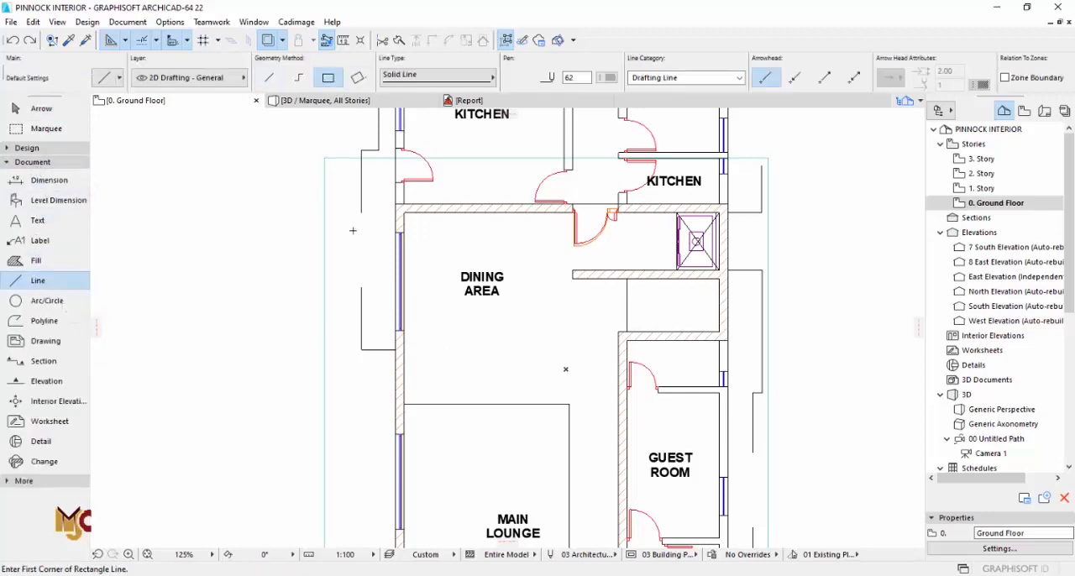
{"action": "left_click", "coordinate": [404, 404]}
{"action": "scroll", "coordinate": [575, 210], "scroll_direction": "up", "scroll_amount": 2}
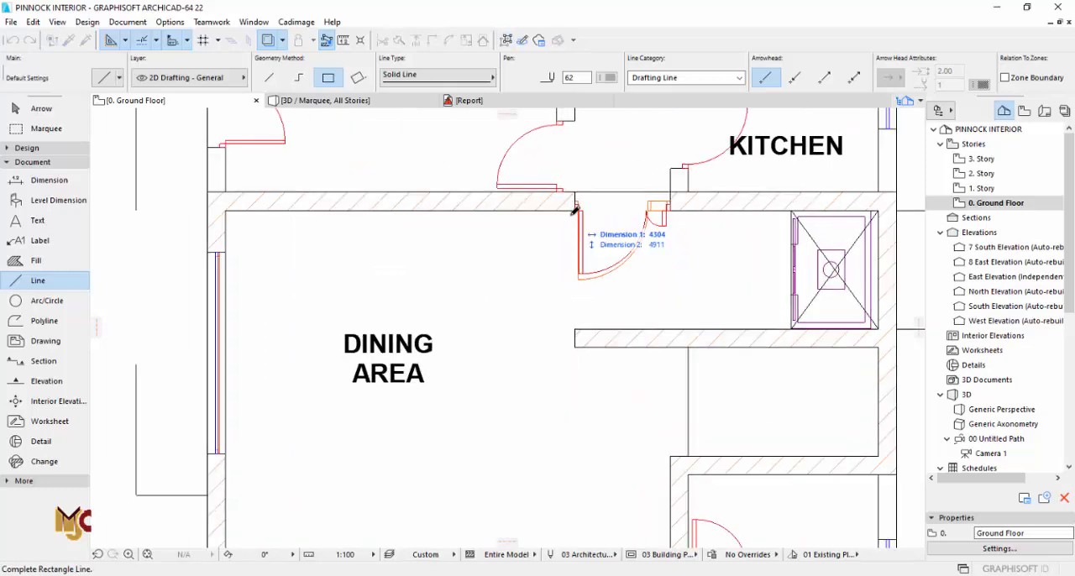
{"action": "key", "text": "Escape"}
{"action": "scroll", "coordinate": [558, 319], "scroll_direction": "down", "scroll_amount": 3}
Step: Offset the dining area rectangle's four lines inward to outline a smaller rectangle
{"action": "left_click", "coordinate": [562, 380]}
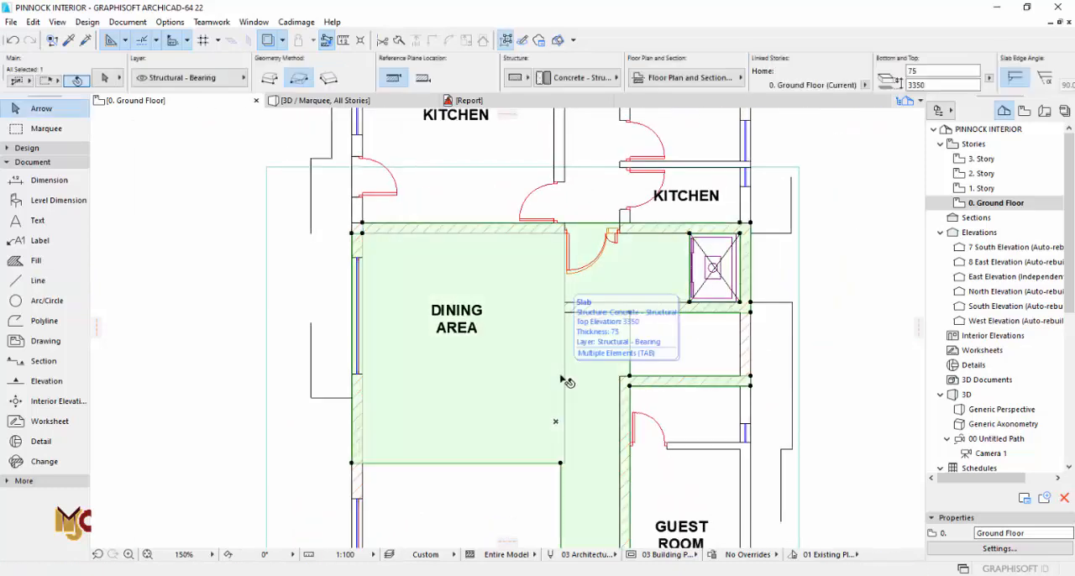
{"action": "left_click", "coordinate": [562, 380]}
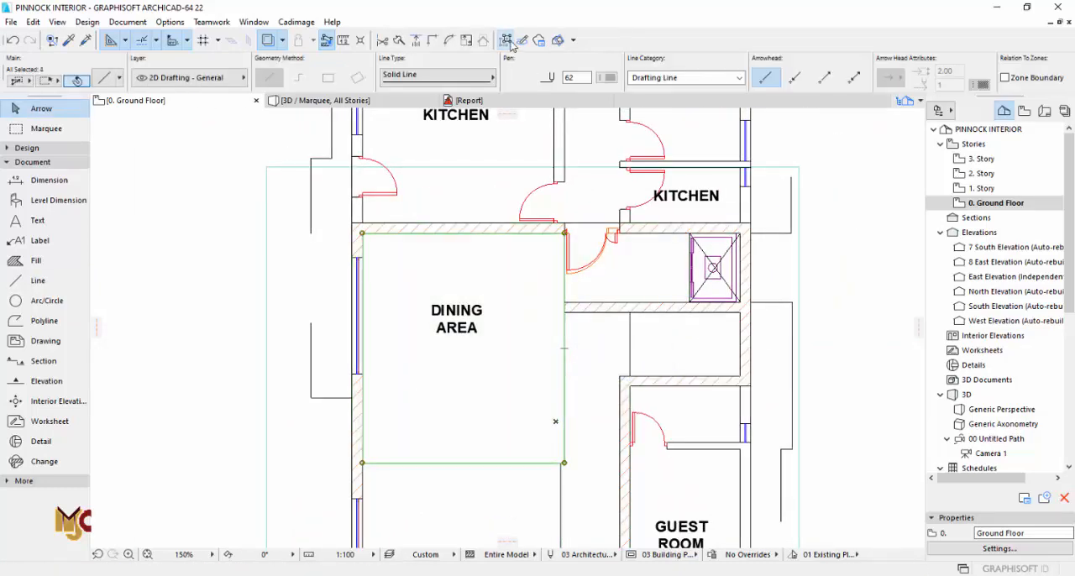
{"action": "scroll", "coordinate": [564, 462], "scroll_direction": "up", "scroll_amount": 2}
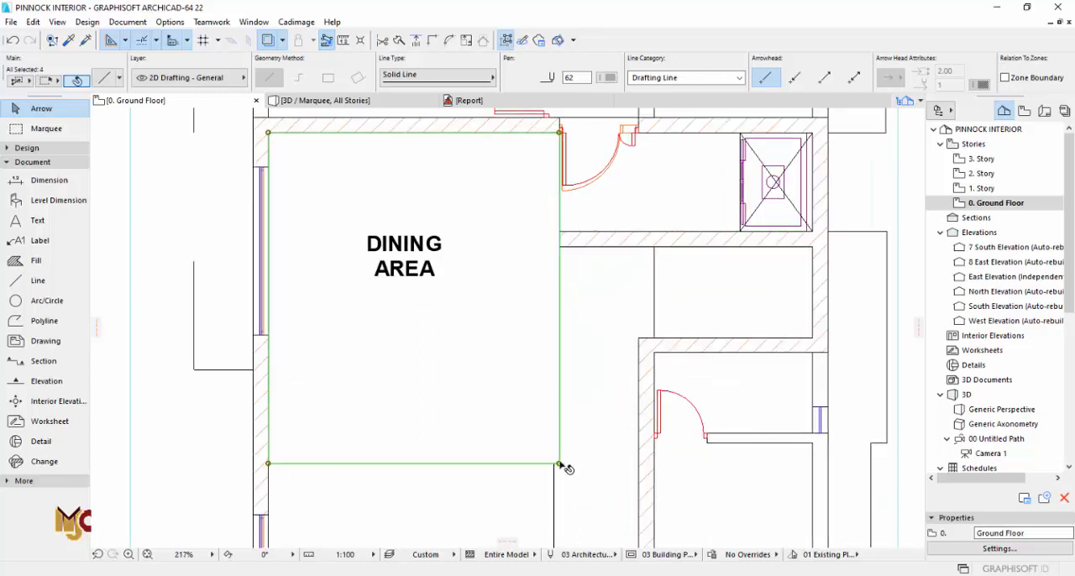
{"action": "left_click", "coordinate": [561, 463]}
{"action": "left_click", "coordinate": [103, 143]}
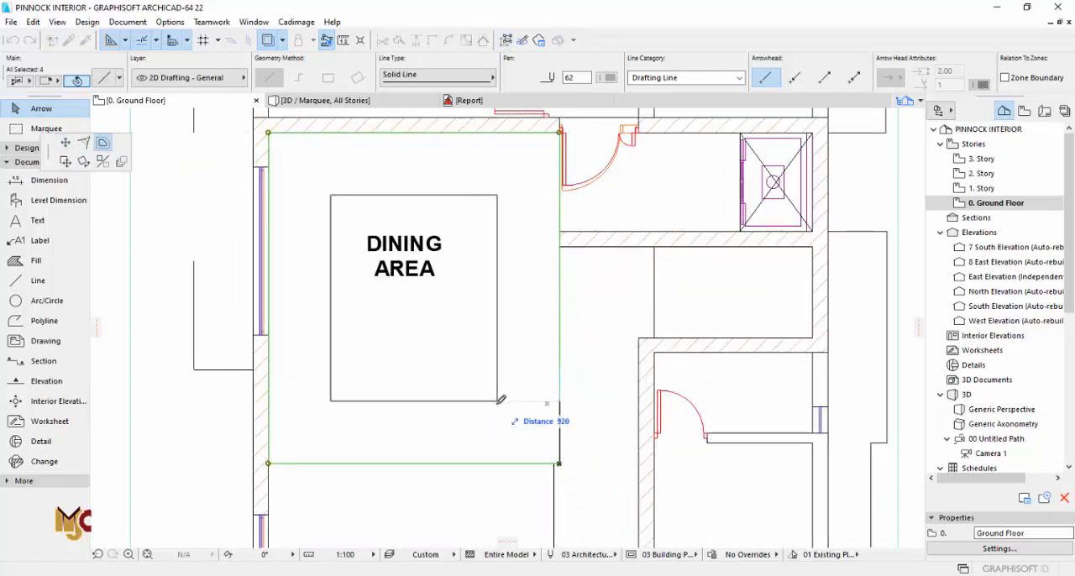
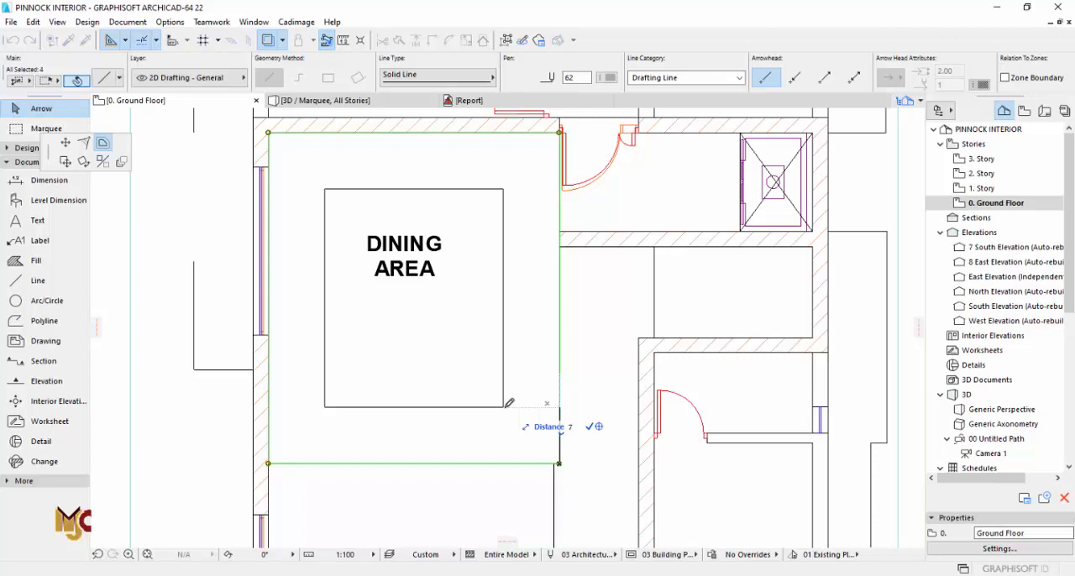
Step: Finish the inward offset of the dining area rectangle, and offset its four lines slightly further inward
{"action": "key", "text": "Return"}
{"action": "key", "text": "Escape"}
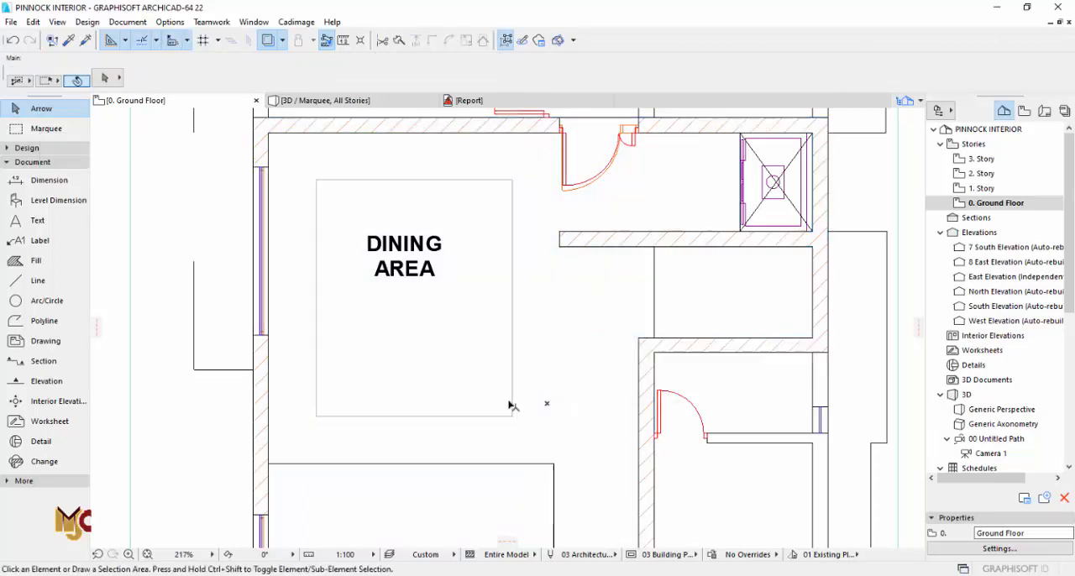
{"action": "scroll", "coordinate": [514, 417], "scroll_direction": "up", "scroll_amount": 2}
{"action": "left_click", "coordinate": [519, 423]}
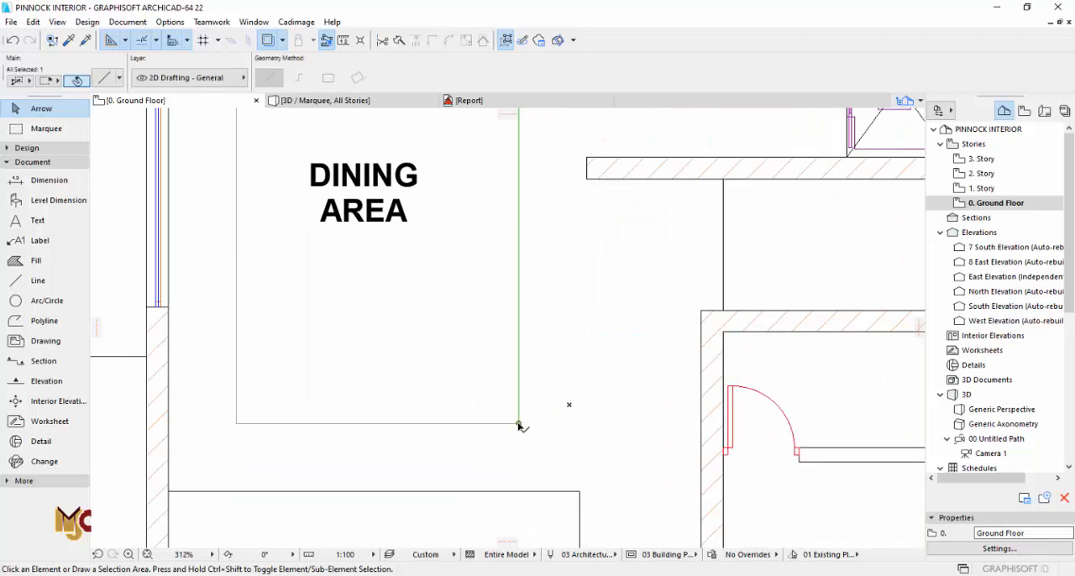
{"action": "left_click", "coordinate": [506, 41]}
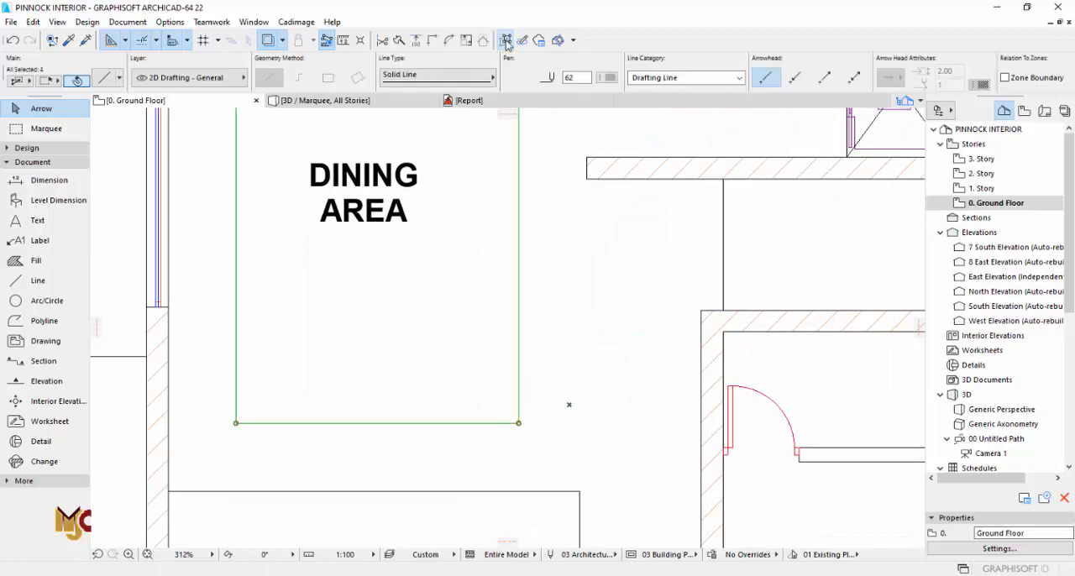
{"action": "left_click", "coordinate": [518, 424]}
{"action": "type", "text": "5"}
{"action": "key", "text": "Return"}
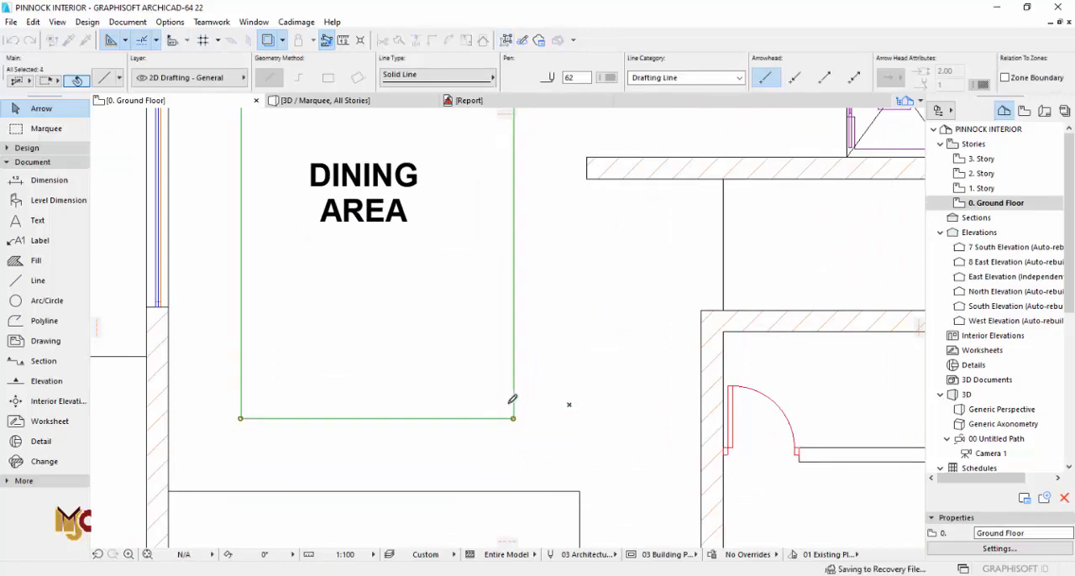
{"action": "scroll", "coordinate": [520, 422], "scroll_direction": "down", "scroll_amount": 3}
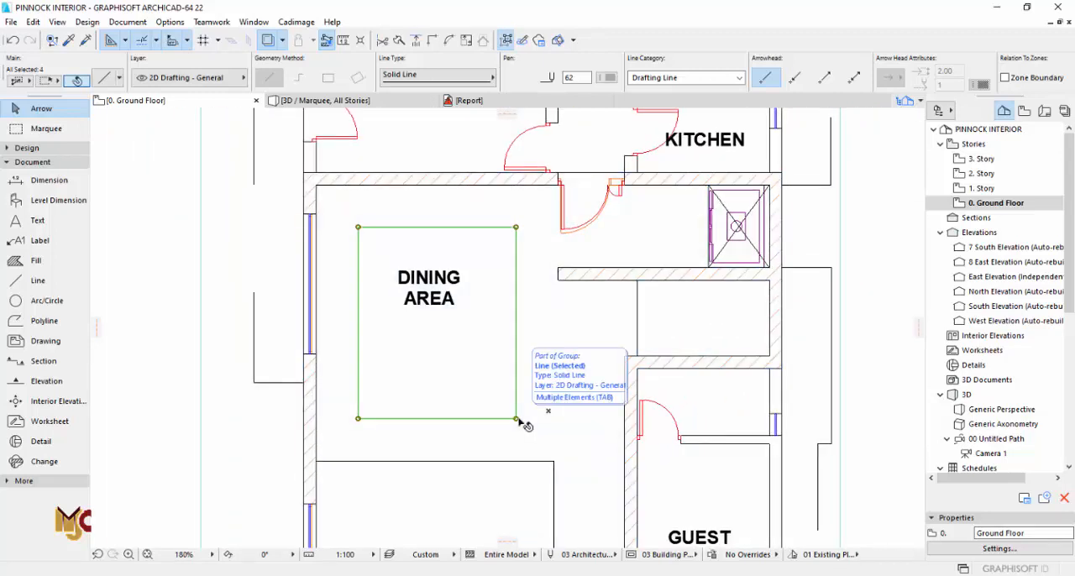
{"action": "key", "text": "Escape"}
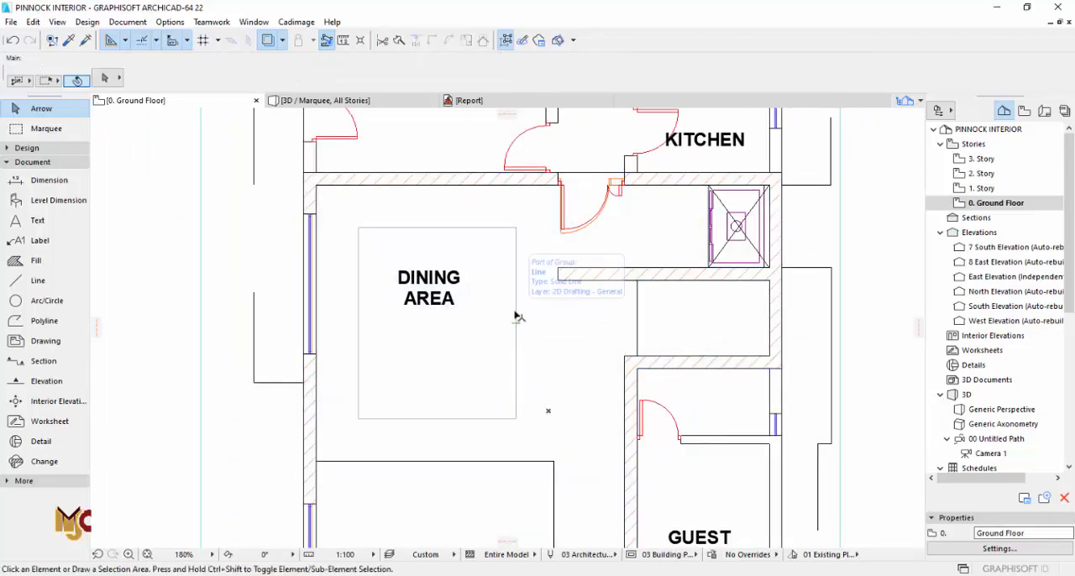
{"action": "left_click", "coordinate": [514, 314], "text": "alt"}
{"action": "left_click", "coordinate": [358, 227]}
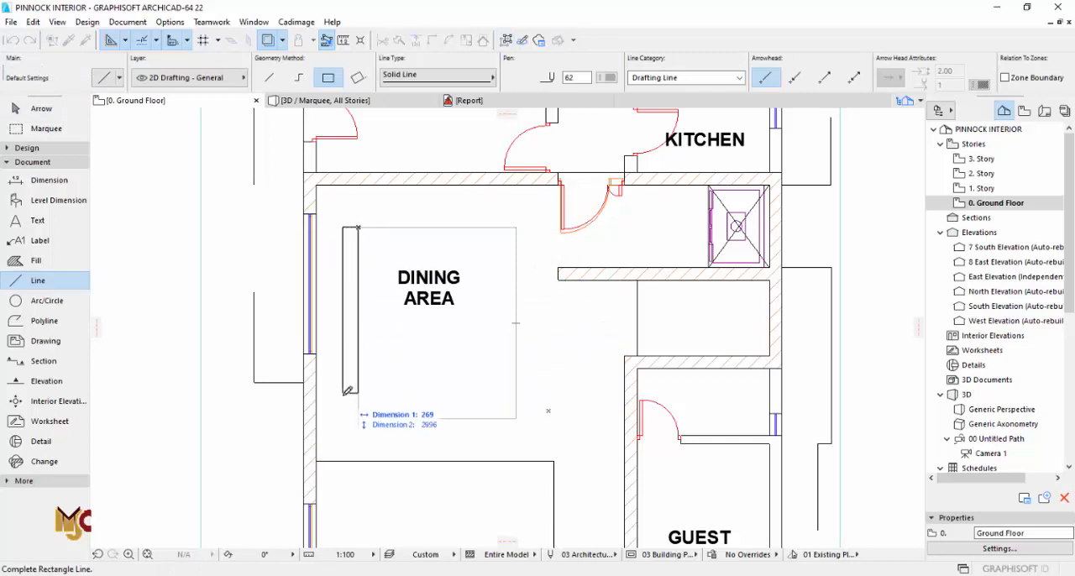
{"action": "scroll", "coordinate": [349, 413], "scroll_direction": "up", "scroll_amount": 3}
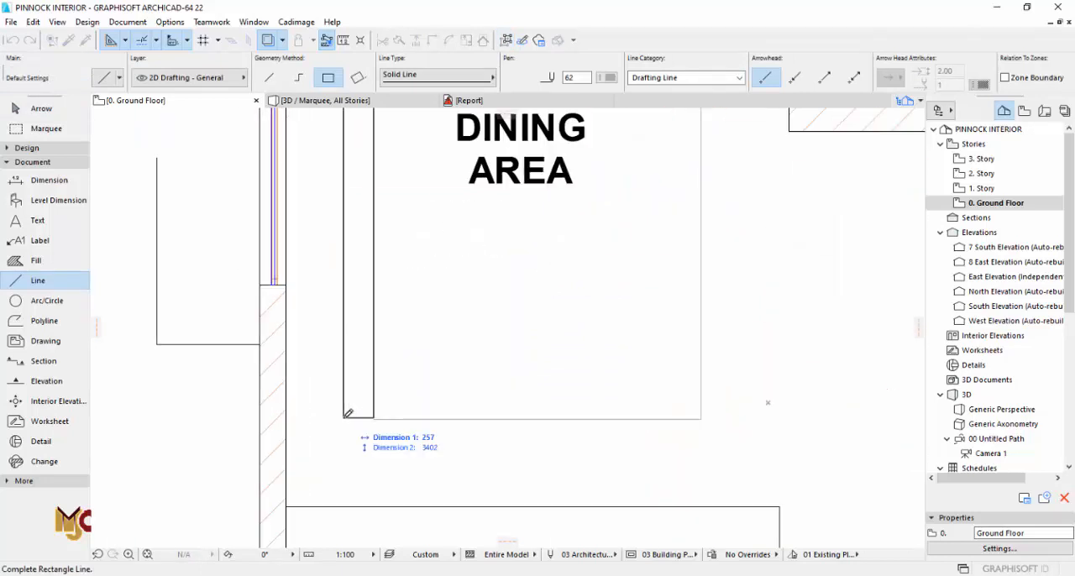
{"action": "key", "text": "Escape"}
Step: Draw a narrow rectangular fill, about 200 wide, along the full window-side edge inside the dining rectangle
{"action": "left_click", "coordinate": [59, 261]}
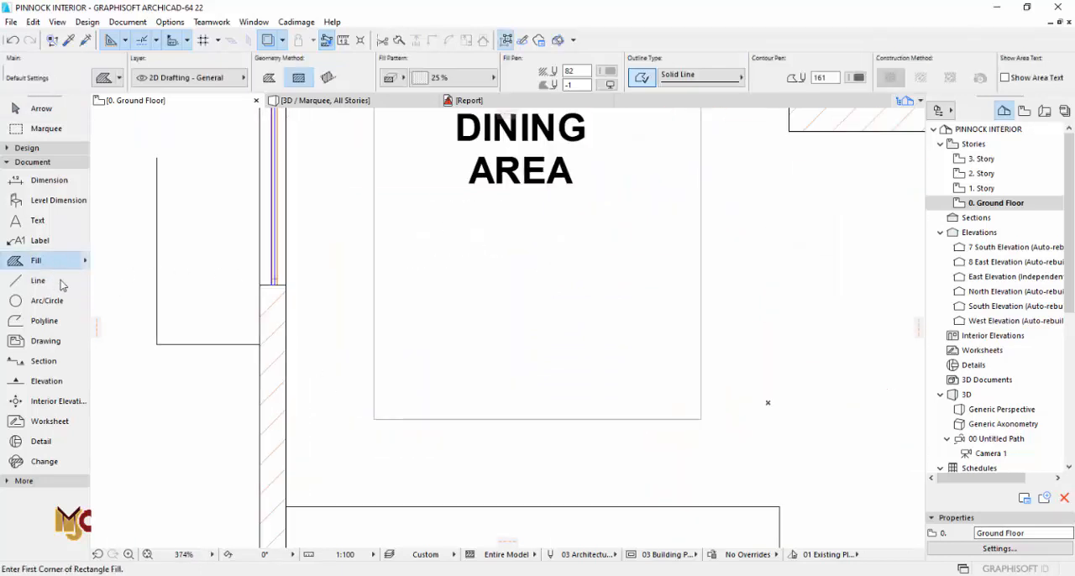
{"action": "left_click", "coordinate": [376, 416]}
{"action": "scroll", "coordinate": [375, 411], "scroll_direction": "down", "scroll_amount": 2}
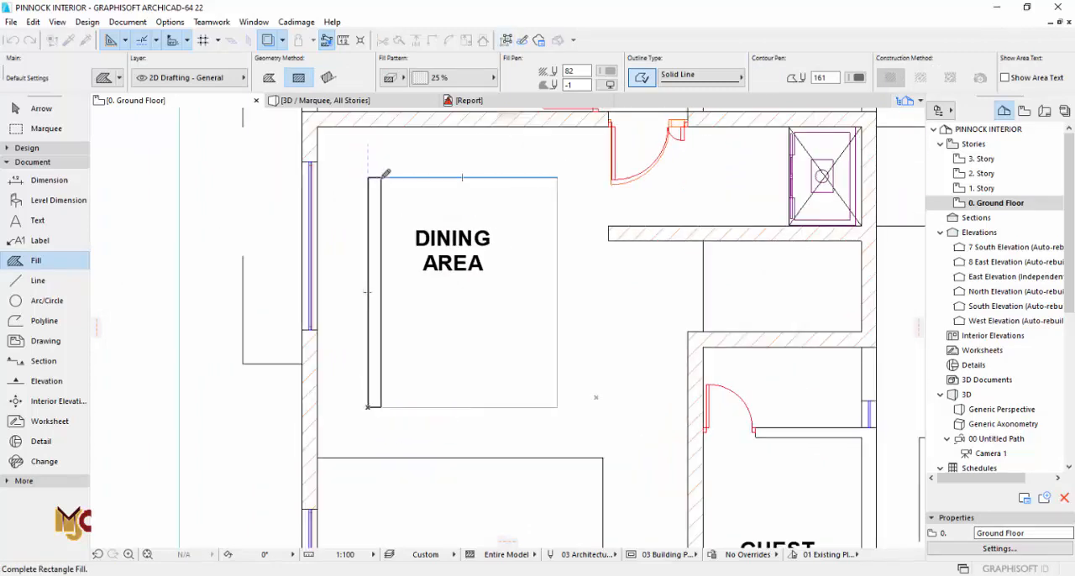
{"action": "left_click", "coordinate": [382, 177]}
{"action": "key", "text": "Escape"}
Step: Move the fill strip outside the rectangle on the window side, leaving a gap of one strip width
{"action": "left_click", "coordinate": [382, 193]}
{"action": "scroll", "coordinate": [381, 191], "scroll_direction": "up", "scroll_amount": 3}
{"action": "key", "text": "ctrl+d"}
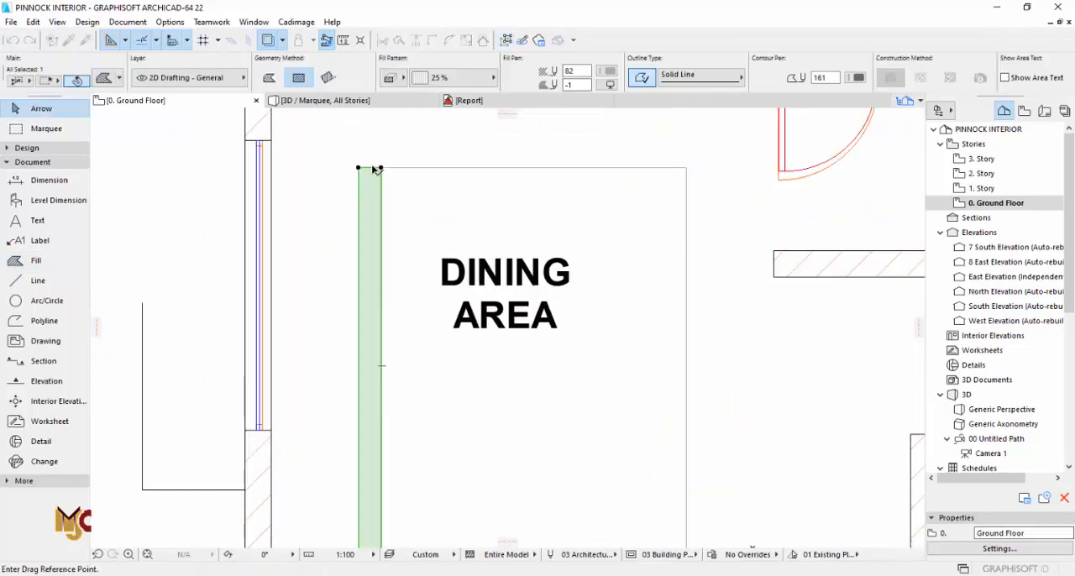
{"action": "left_click", "coordinate": [375, 169]}
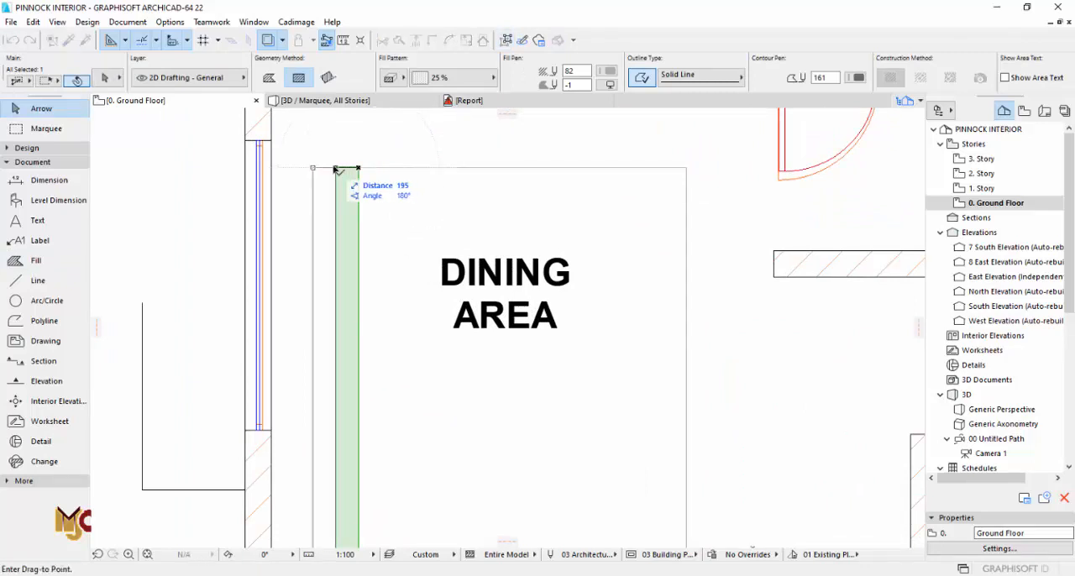
{"action": "left_click", "coordinate": [313, 169]}
{"action": "scroll", "coordinate": [364, 262], "scroll_direction": "down", "scroll_amount": 2}
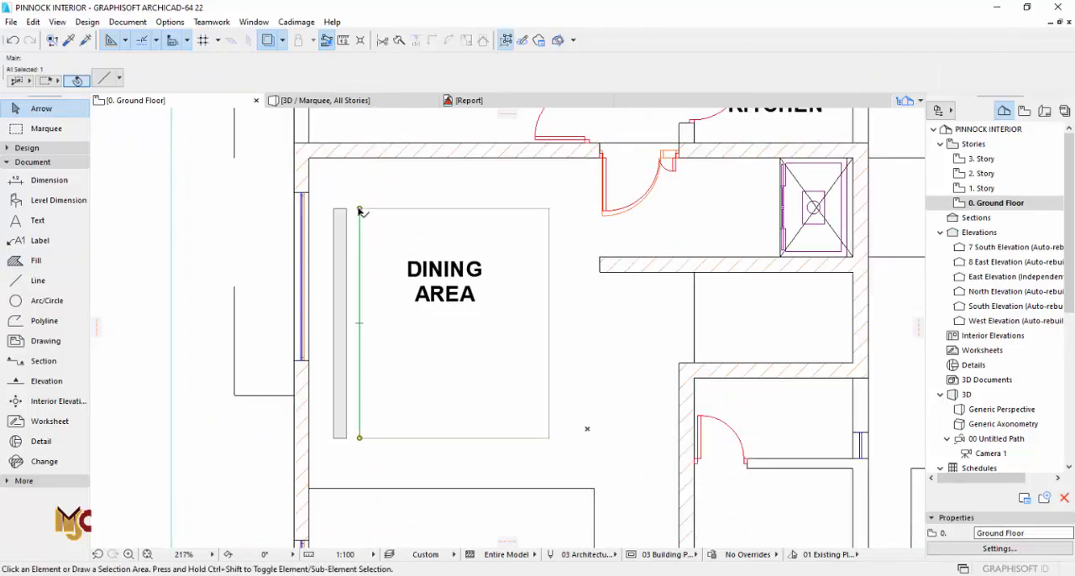
Step: Offset the dining rectangle's lines inward by a further small distance and clear the selection
{"action": "left_click", "coordinate": [359, 211]}
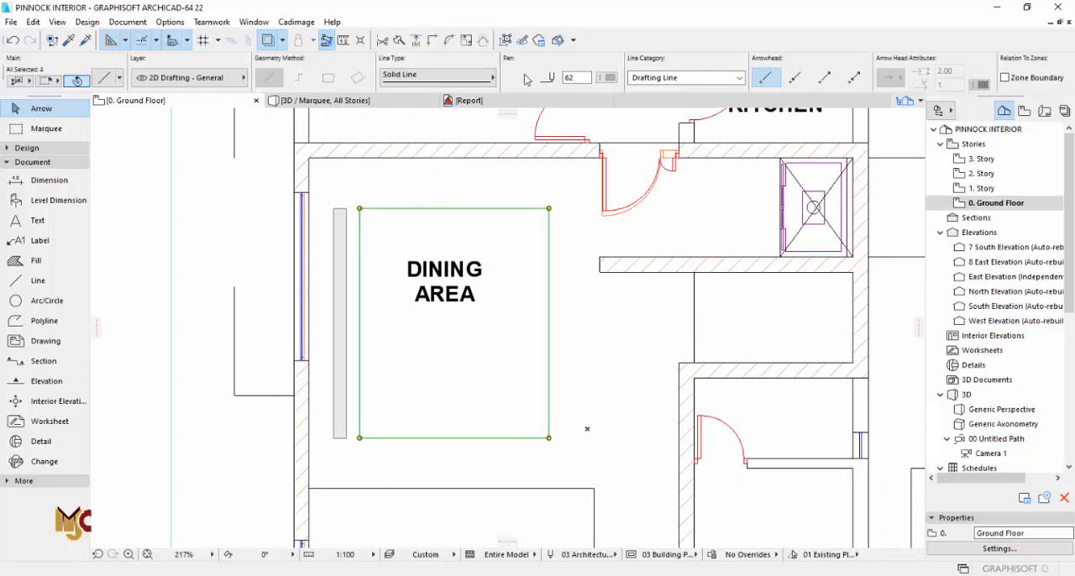
{"action": "left_click", "coordinate": [359, 210]}
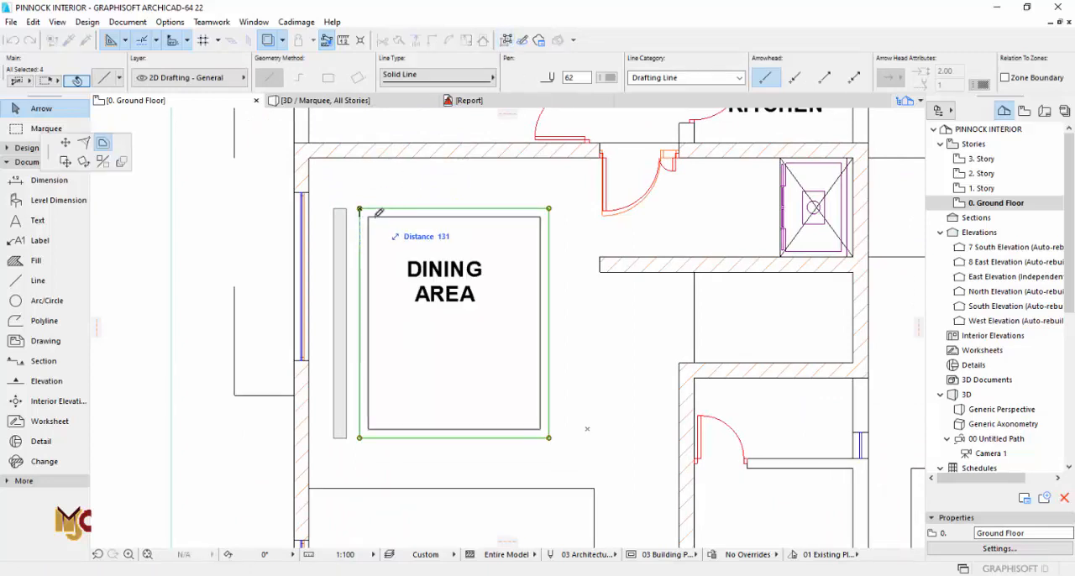
{"action": "key", "text": "Return"}
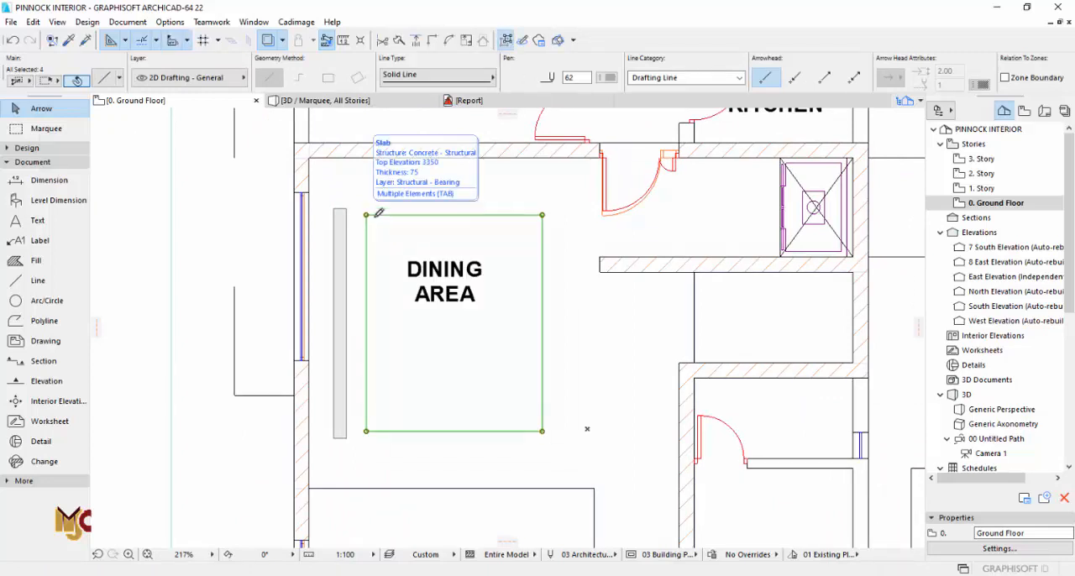
{"action": "left_click", "coordinate": [320, 210]}
{"action": "scroll", "coordinate": [320, 209], "scroll_direction": "up", "scroll_amount": 2}
{"action": "left_click", "coordinate": [353, 218]}
{"action": "key", "text": "Escape"}
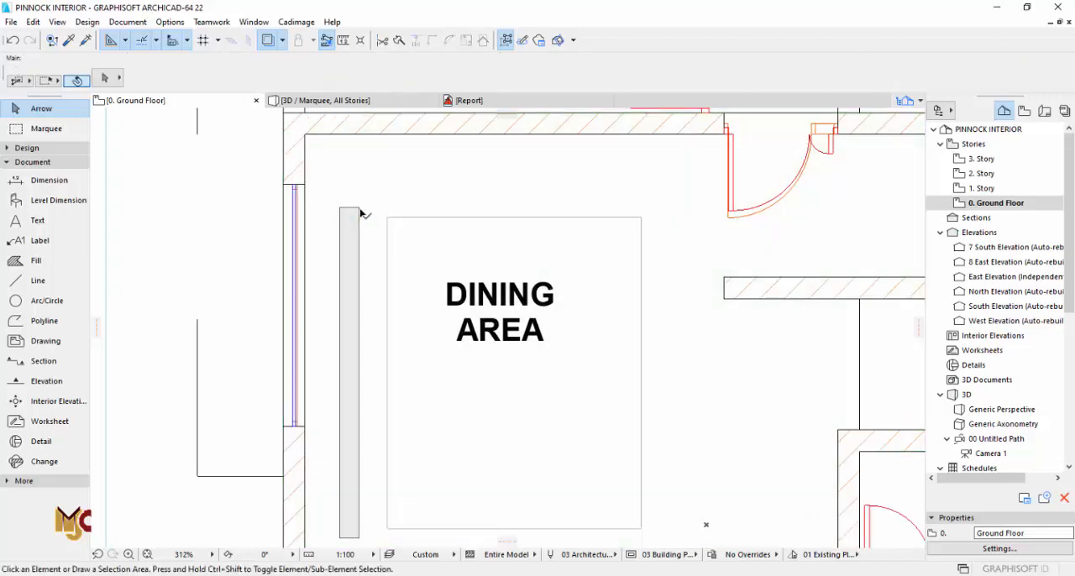
Step: Move the fill strip flush against the outside of the rectangle's window-side line
{"action": "left_click", "coordinate": [359, 207]}
{"action": "key", "text": "ctrl+d"}
{"action": "left_click", "coordinate": [359, 207]}
{"action": "left_click", "coordinate": [388, 208]}
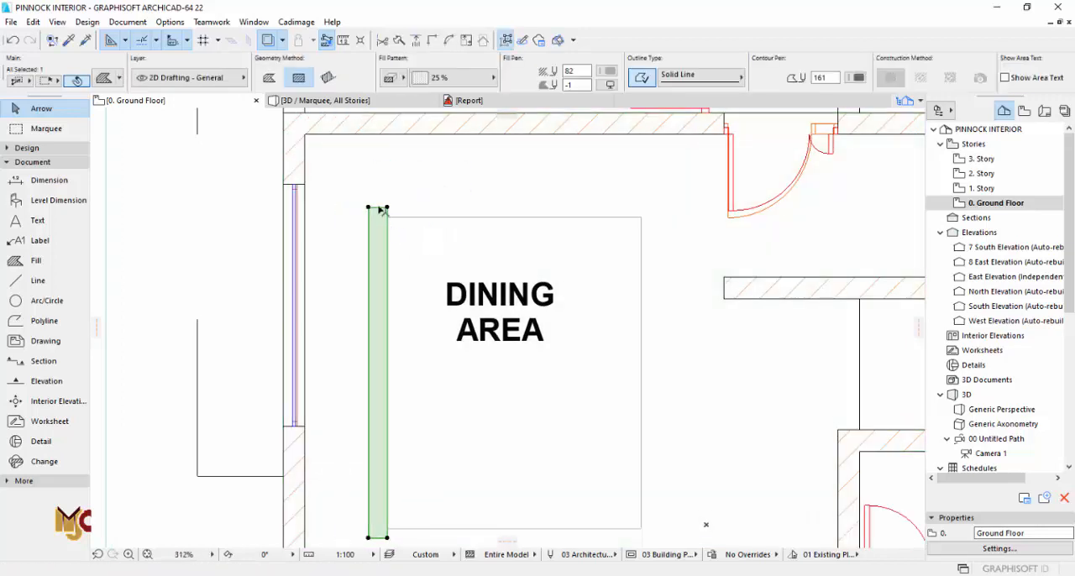
Step: Shorten both ends of the fill strip to line up with the dining rectangle's corners
{"action": "left_click", "coordinate": [377, 207]}
{"action": "left_click", "coordinate": [122, 143]}
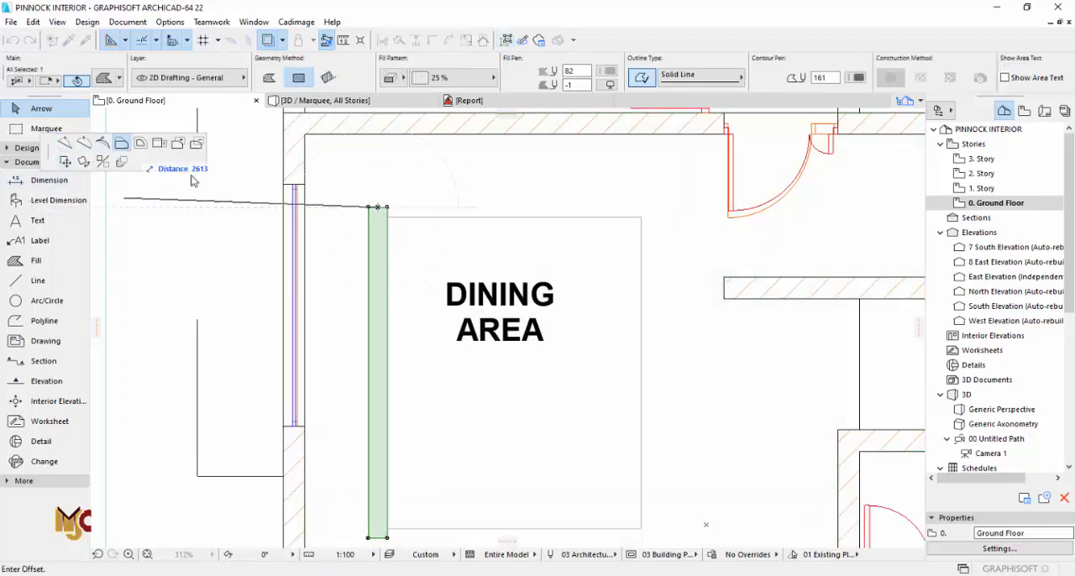
{"action": "left_click", "coordinate": [389, 218]}
{"action": "scroll", "coordinate": [381, 215], "scroll_direction": "up", "scroll_amount": 2}
{"action": "scroll", "coordinate": [376, 216], "scroll_direction": "up", "scroll_amount": 4}
{"action": "left_click", "coordinate": [383, 236]}
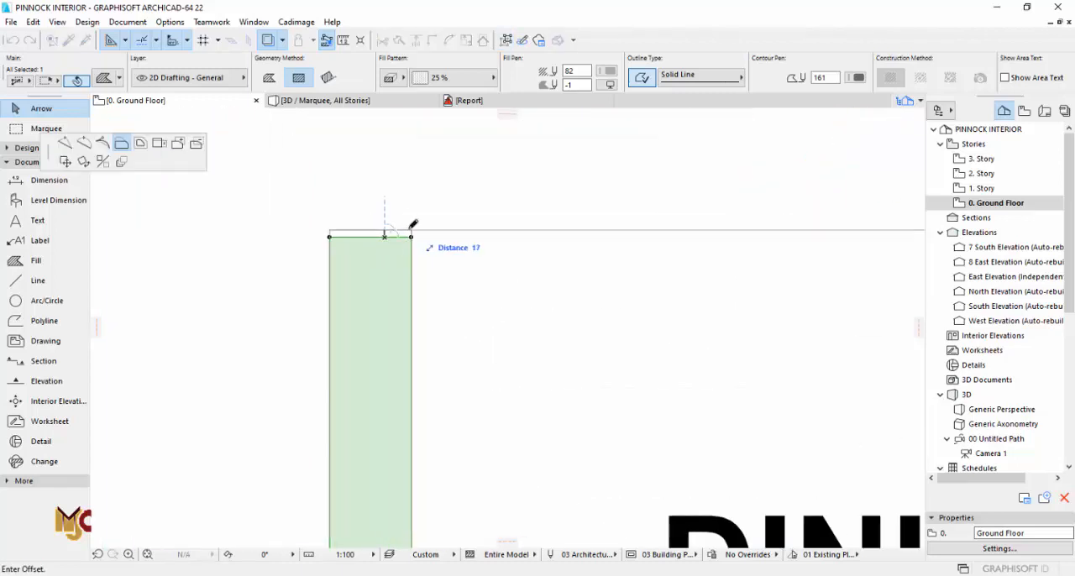
{"action": "left_click", "coordinate": [411, 229]}
{"action": "scroll", "coordinate": [418, 221], "scroll_direction": "down", "scroll_amount": 9}
{"action": "scroll", "coordinate": [417, 491], "scroll_direction": "up", "scroll_amount": 5}
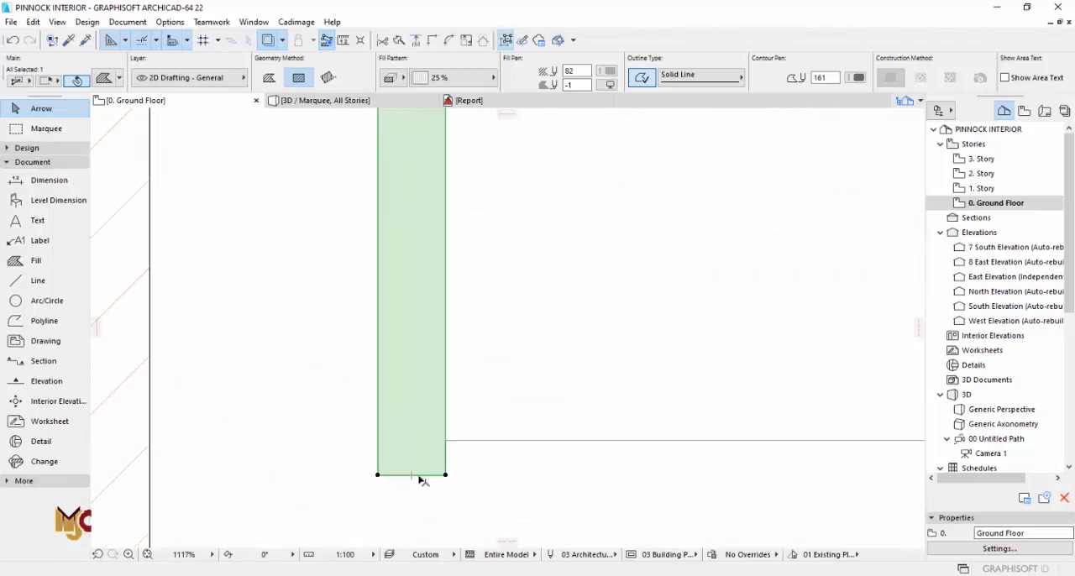
{"action": "left_click", "coordinate": [417, 474]}
{"action": "left_click", "coordinate": [447, 437]}
Step: Narrow the fill strip to about half its width and reposition it two strip widths outside the rectangle
{"action": "left_click", "coordinate": [446, 422]}
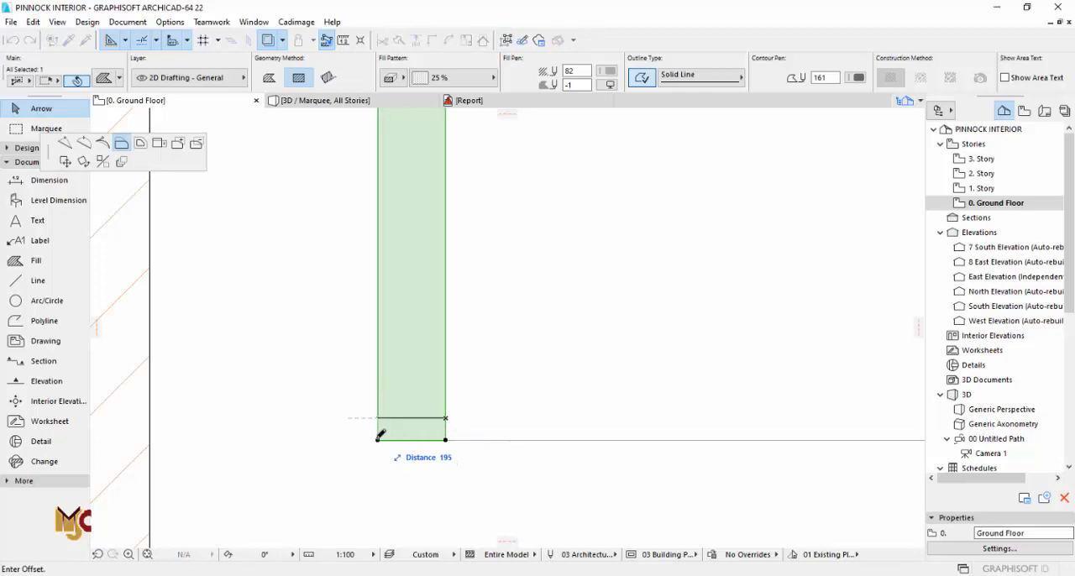
{"action": "key", "text": "Return"}
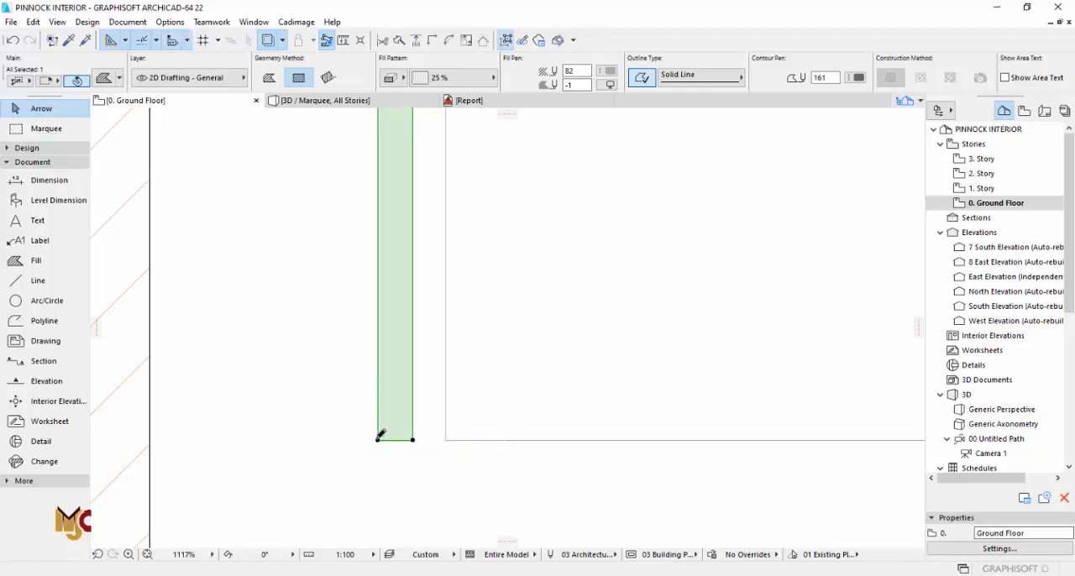
{"action": "key", "text": "ctrl+d"}
{"action": "left_click", "coordinate": [412, 440]}
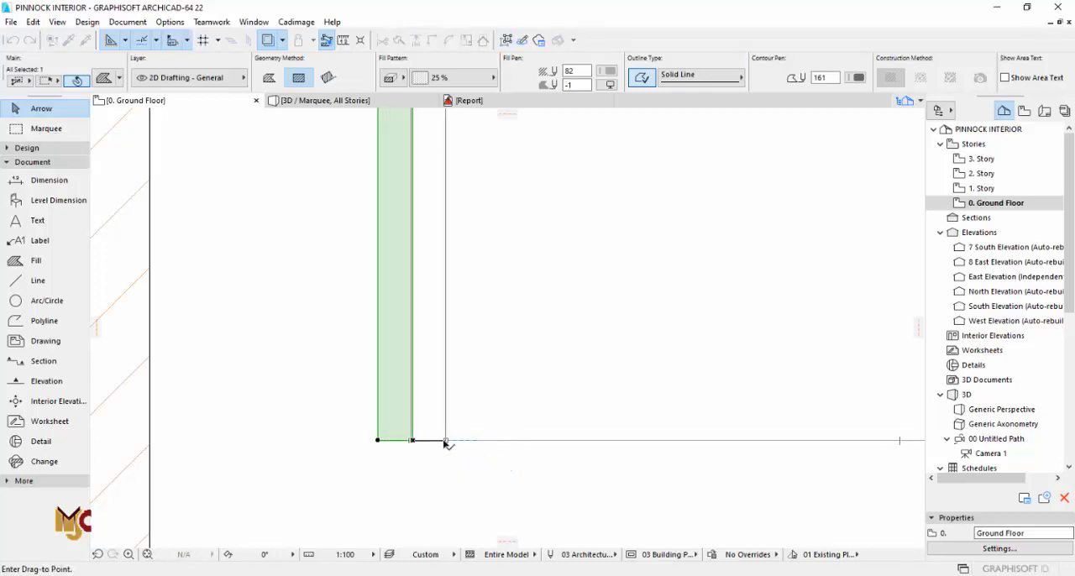
{"action": "left_click", "coordinate": [445, 440]}
{"action": "key", "text": "ctrl+d"}
{"action": "left_click", "coordinate": [445, 441]}
{"action": "left_click", "coordinate": [411, 440]}
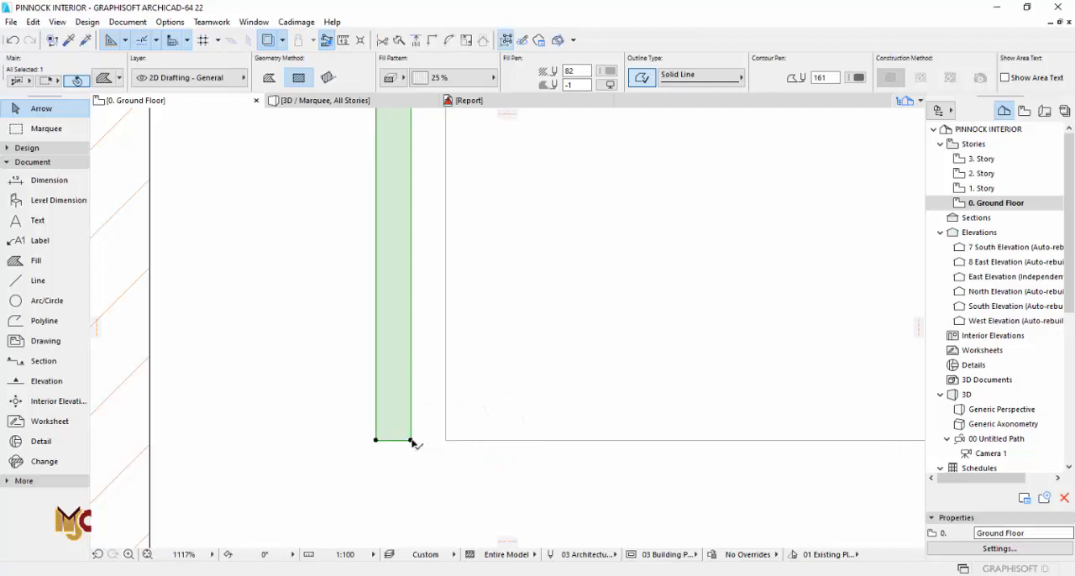
{"action": "key", "text": "ctrl+d"}
{"action": "left_click", "coordinate": [411, 440]}
{"action": "left_click", "coordinate": [375, 440]}
{"action": "scroll", "coordinate": [332, 449], "scroll_direction": "up", "scroll_amount": 5}
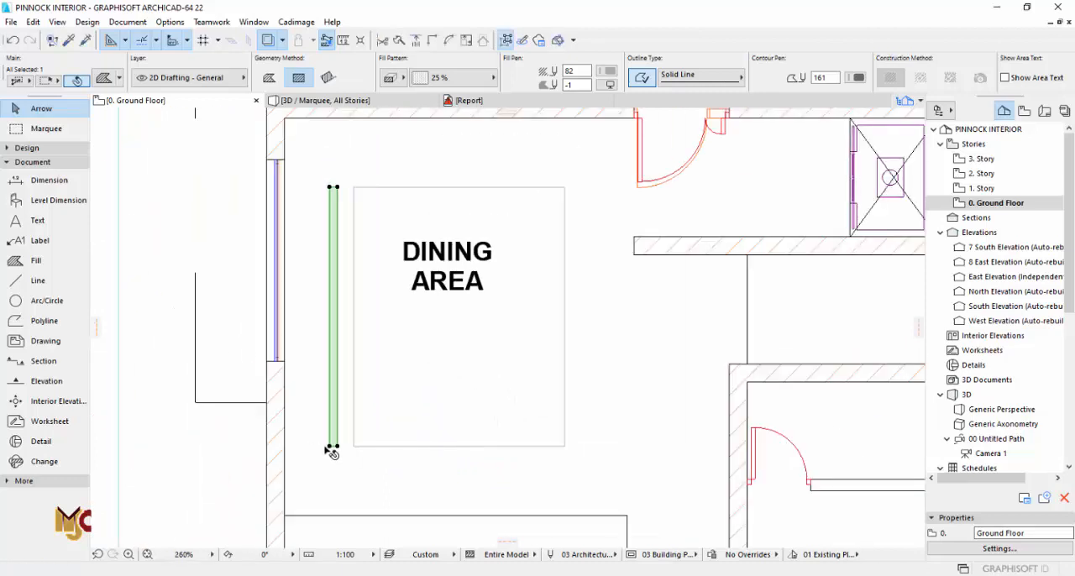
Step: Copy the fill strip to the rectangle's opposite side, and move the copy 200 outward from its line
{"action": "key", "text": "ctrl+d"}
{"action": "left_click", "coordinate": [329, 445]}
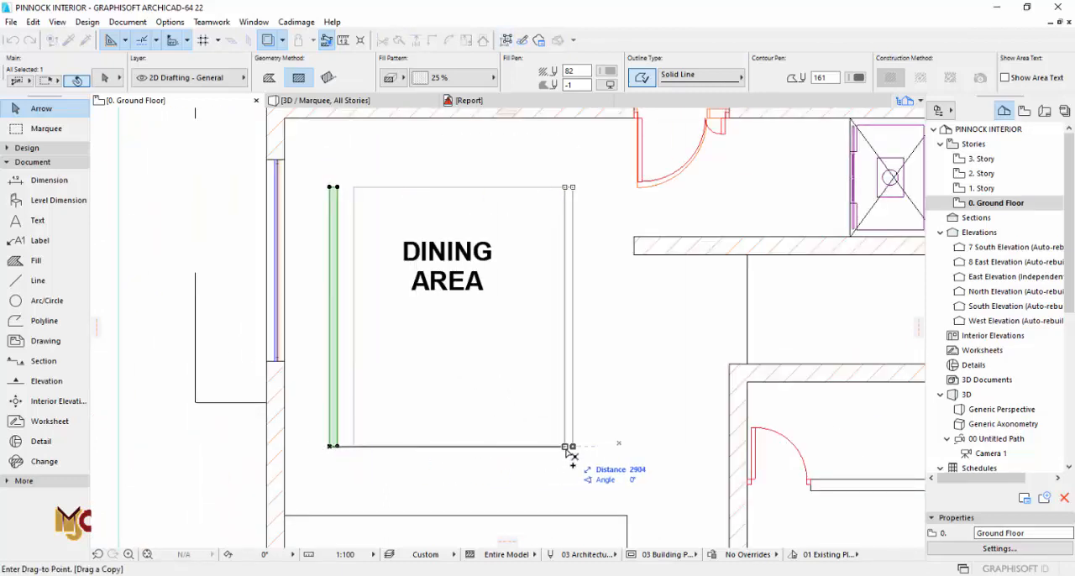
{"action": "left_click", "coordinate": [564, 446]}
{"action": "key", "text": "ctrl+d"}
{"action": "left_click", "coordinate": [566, 446]}
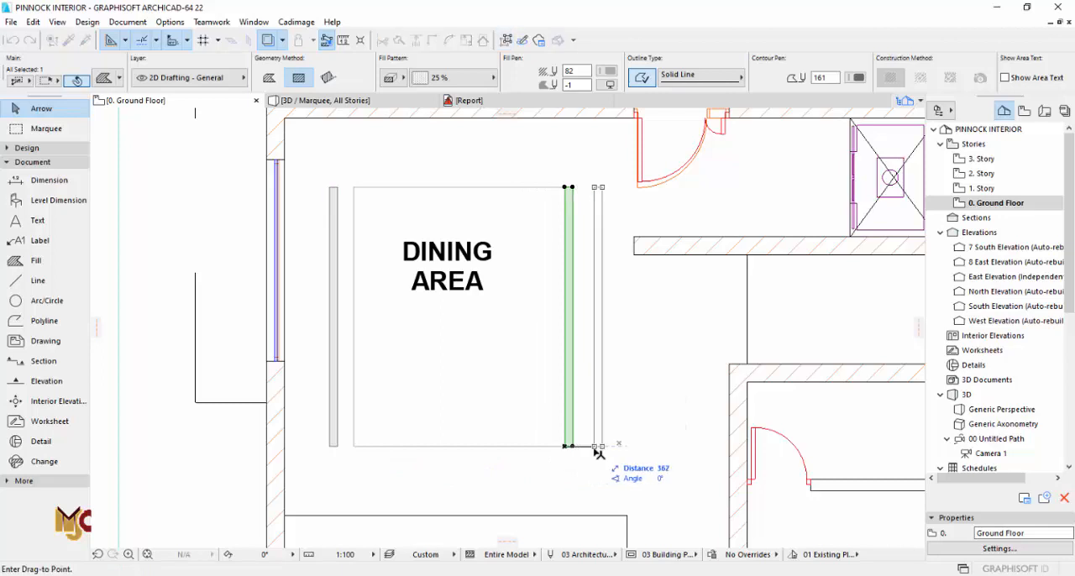
{"action": "type", "text": "200"}
{"action": "key", "text": "Return"}
{"action": "key", "text": "Escape"}
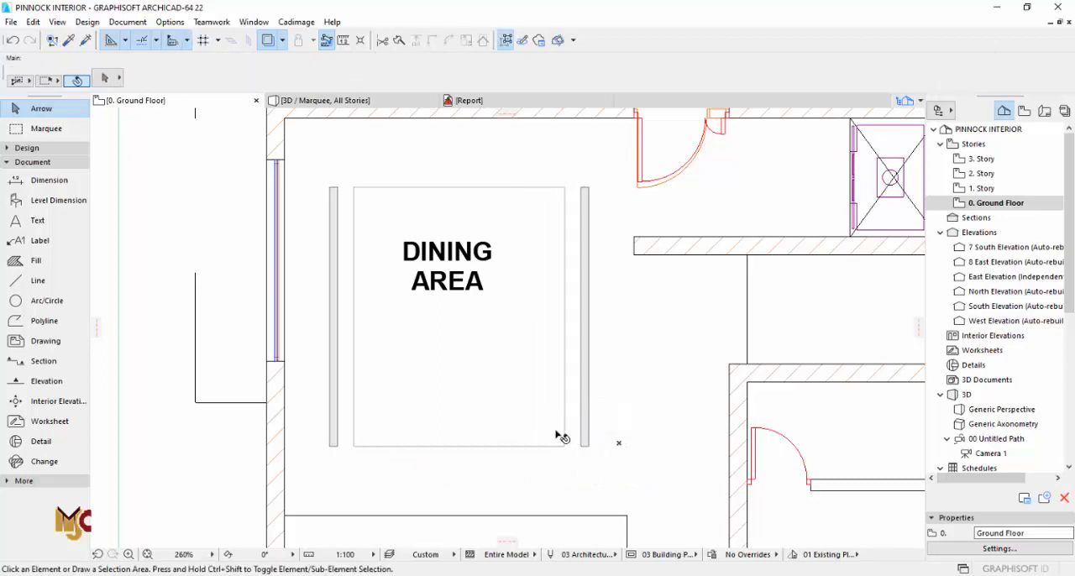
Step: Draw a rectangular fill covering the whole dining rectangle between the two strips
{"action": "scroll", "coordinate": [547, 404], "scroll_direction": "down", "scroll_amount": 3}
{"action": "scroll", "coordinate": [566, 357], "scroll_direction": "up", "scroll_amount": 2}
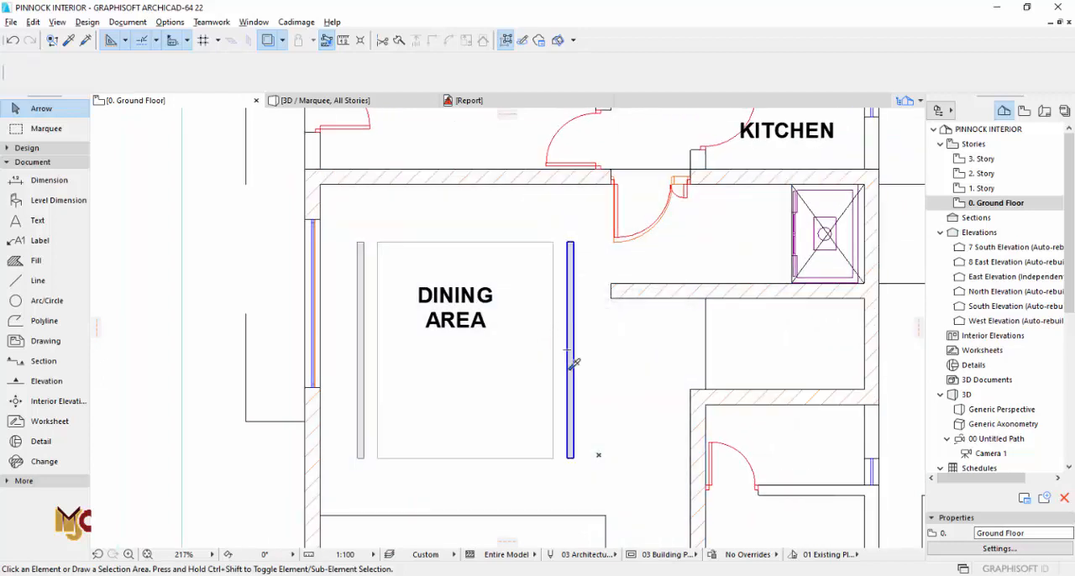
{"action": "left_click", "coordinate": [36, 260]}
{"action": "left_click", "coordinate": [553, 458]}
{"action": "left_click", "coordinate": [381, 241]}
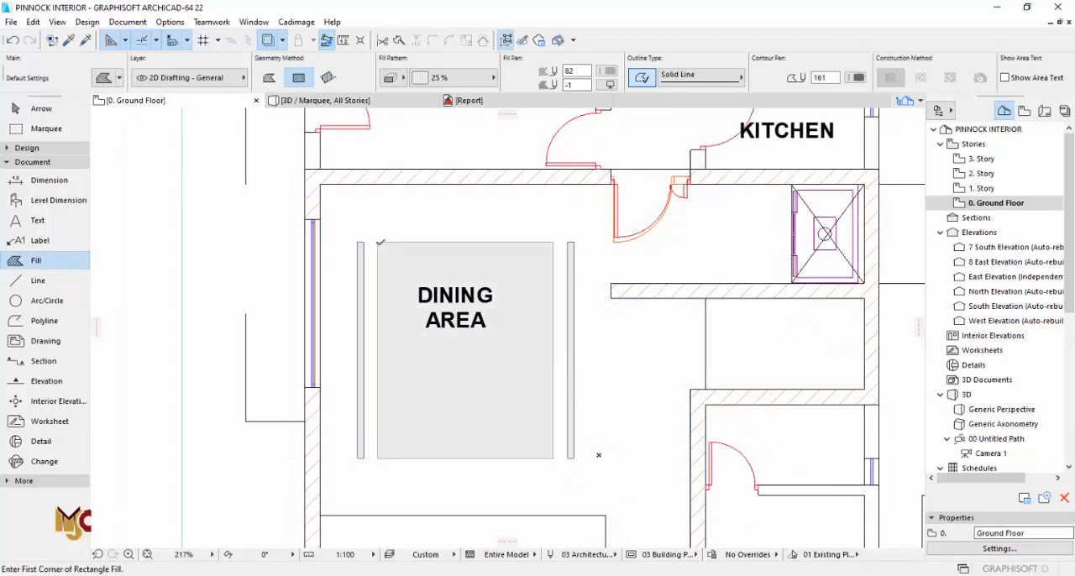
{"action": "key", "text": "Escape"}
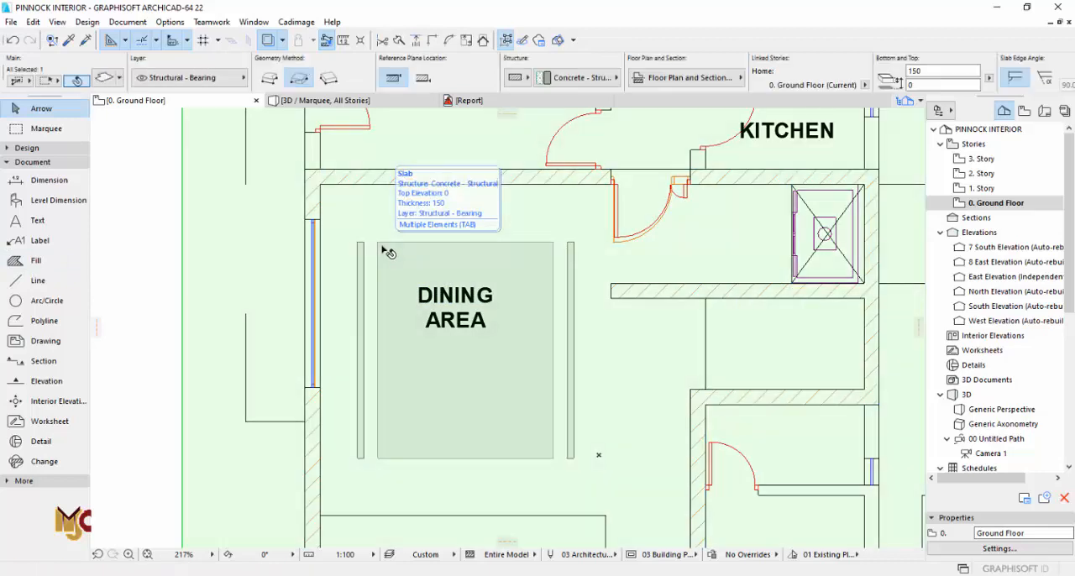
Step: Offset all edges of the central fill inward by about 550 to leave a smaller rectangle
{"action": "left_click", "coordinate": [380, 244]}
{"action": "left_click", "coordinate": [378, 243]}
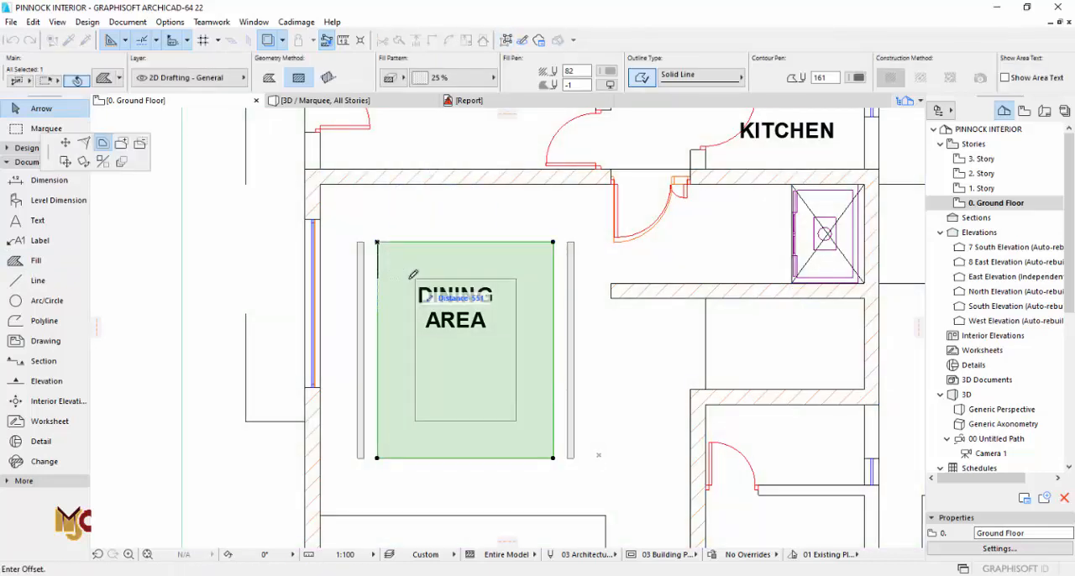
{"action": "scroll", "coordinate": [413, 274], "scroll_direction": "up", "scroll_amount": 2}
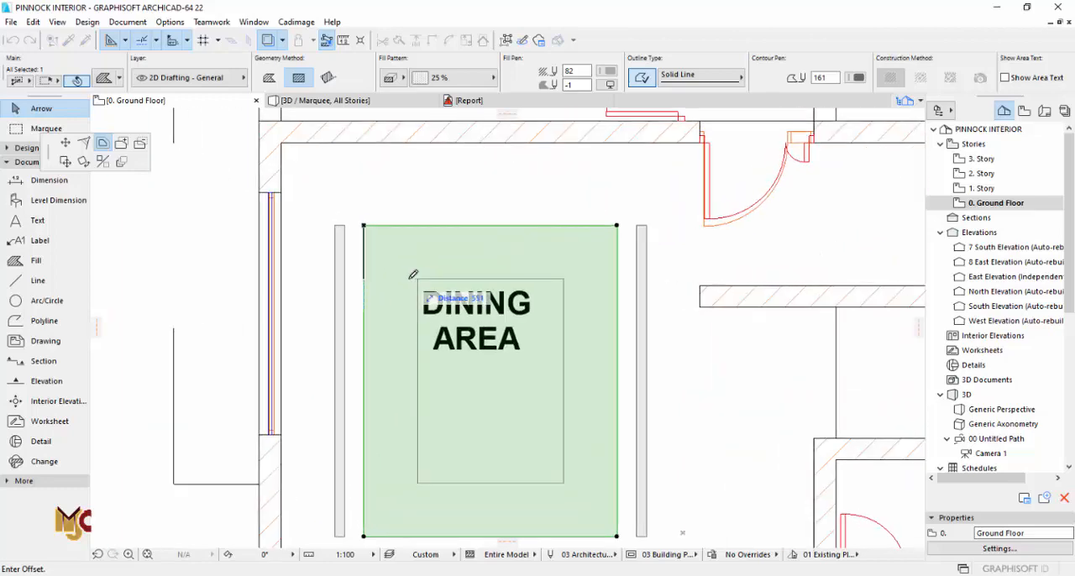
{"action": "left_click", "coordinate": [412, 275]}
{"action": "key", "text": "Escape"}
{"action": "scroll", "coordinate": [554, 328], "scroll_direction": "down", "scroll_amount": 2}
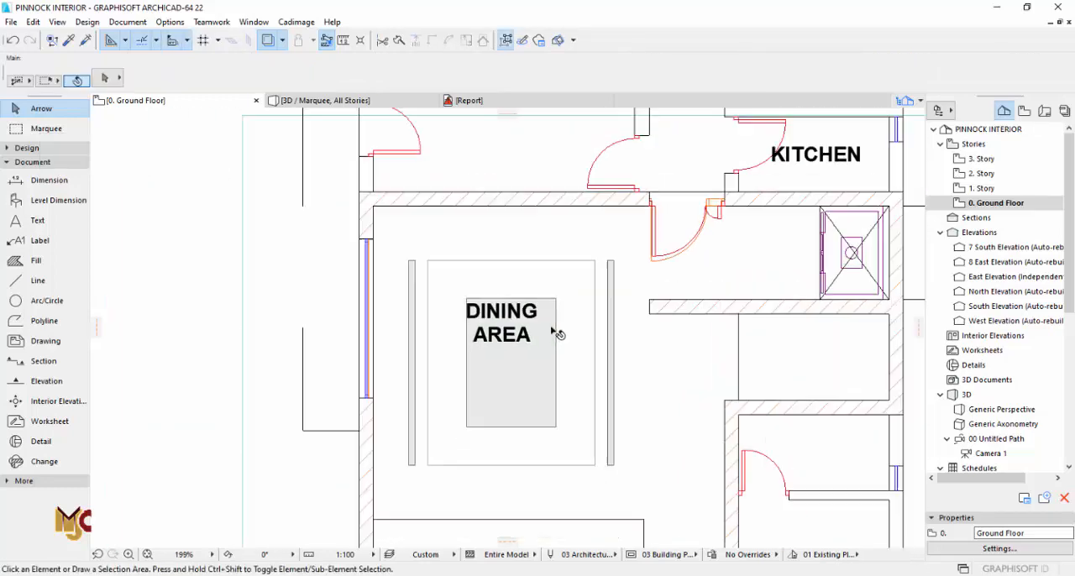
Step: Copy the central dining fill straight down so the copy overlaps the original's lower part
{"action": "scroll", "coordinate": [545, 372], "scroll_direction": "up", "scroll_amount": 1}
{"action": "left_click", "coordinate": [558, 274]}
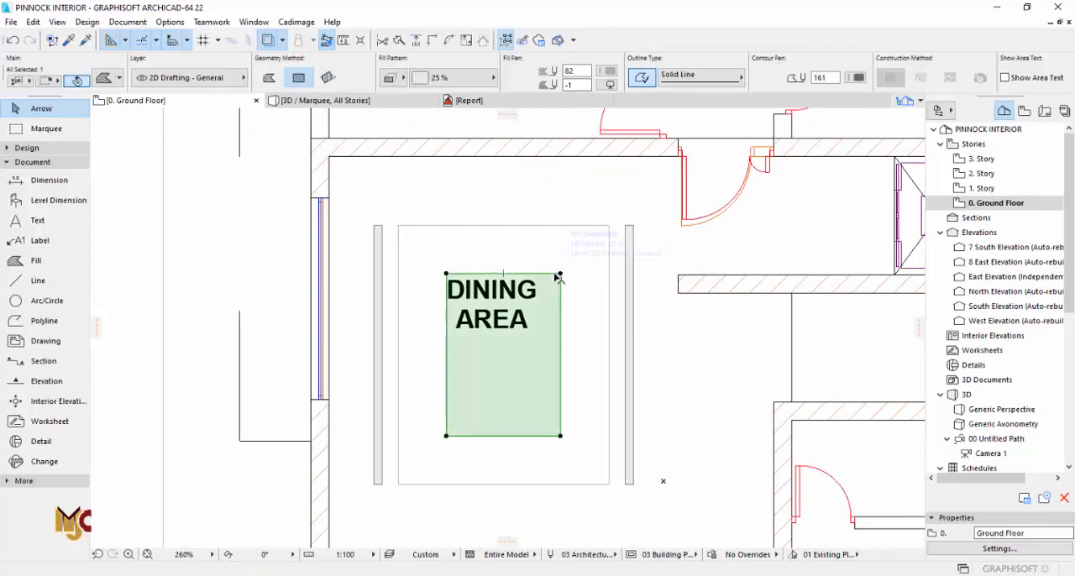
{"action": "key", "text": "ctrl+shift+d"}
{"action": "left_click", "coordinate": [560, 275]}
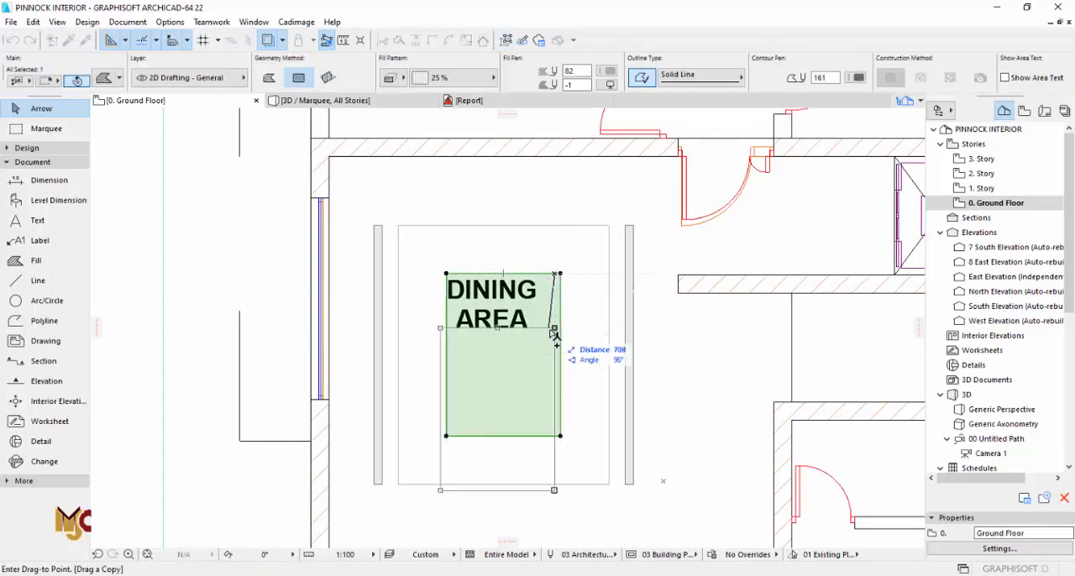
{"action": "left_click", "coordinate": [560, 398]}
{"action": "scroll", "coordinate": [529, 429], "scroll_direction": "down", "scroll_amount": 3}
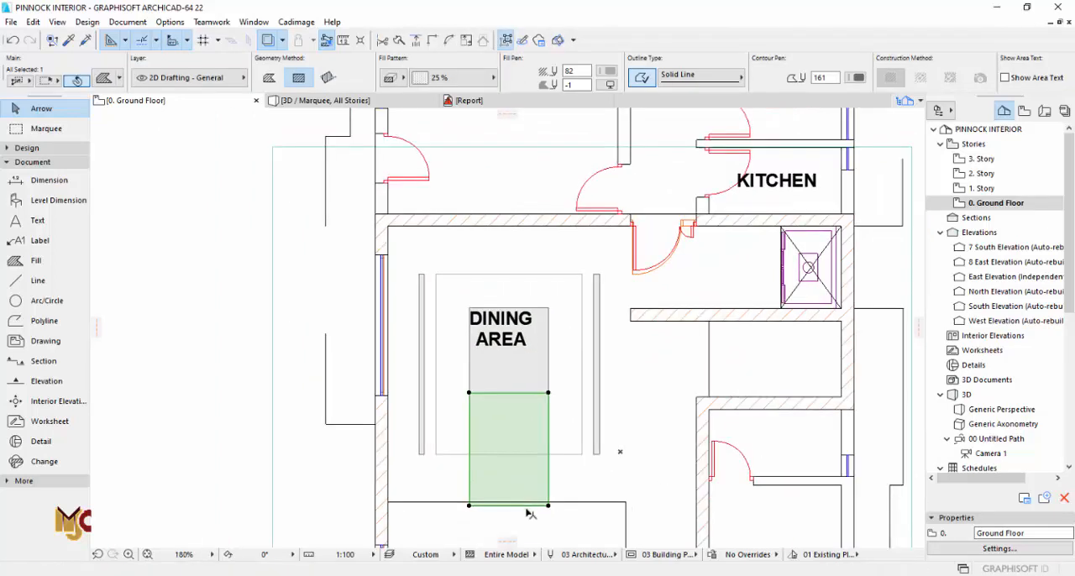
Step: Shorten the copied fill from below so its lower edge aligns with the original central fill's lower edge
{"action": "left_click", "coordinate": [523, 509]}
{"action": "left_click", "coordinate": [564, 472]}
{"action": "left_click", "coordinate": [548, 404]}
{"action": "scroll", "coordinate": [549, 403], "scroll_direction": "up", "scroll_amount": 4}
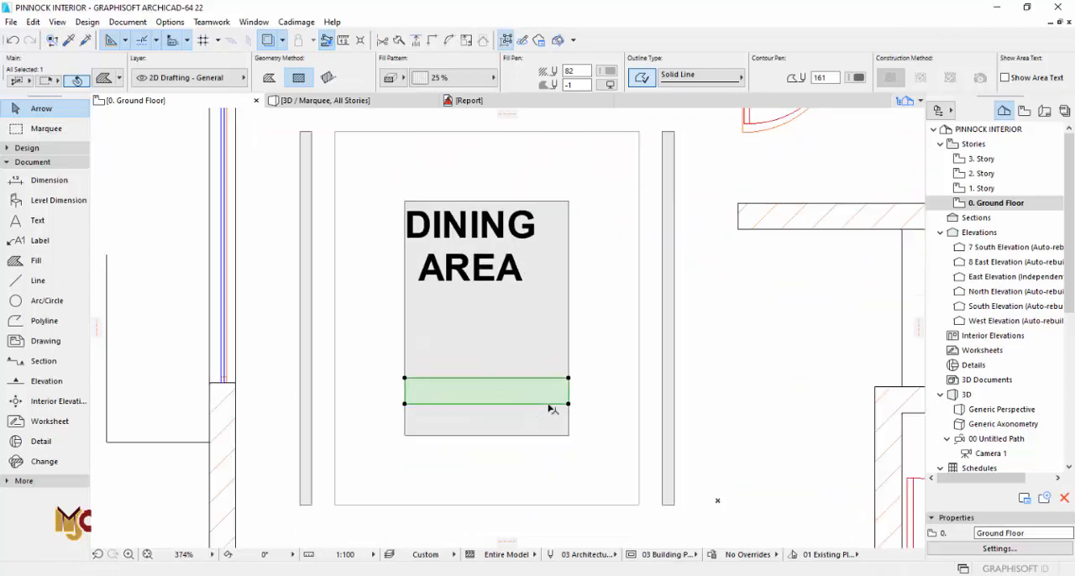
{"action": "left_click", "coordinate": [549, 408]}
{"action": "left_click", "coordinate": [569, 435]}
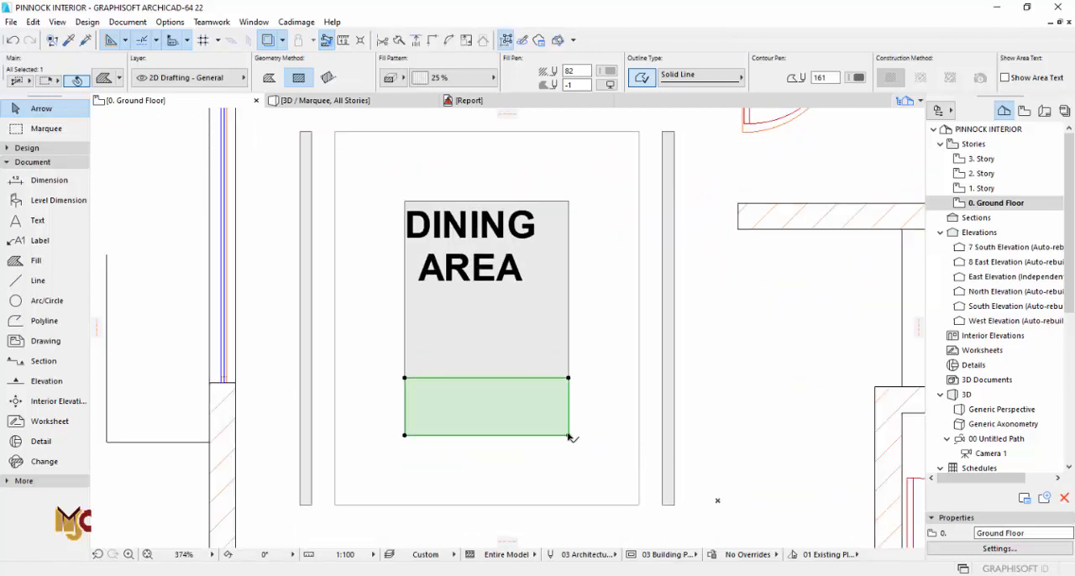
Step: Offset the lower panel's upper edge down by 90 and back up by 100
{"action": "left_click", "coordinate": [561, 381]}
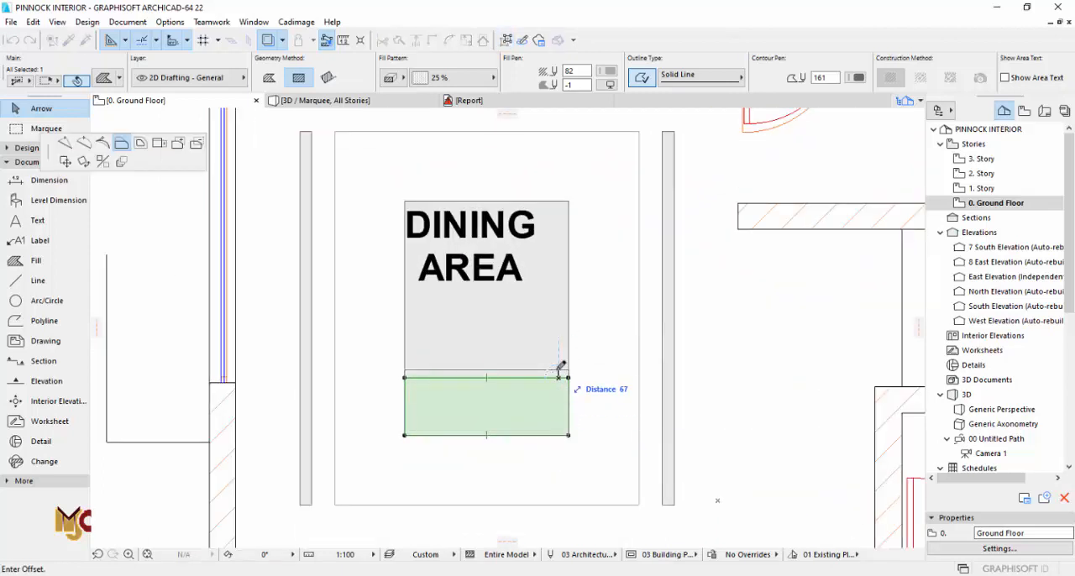
{"action": "type", "text": "9"}
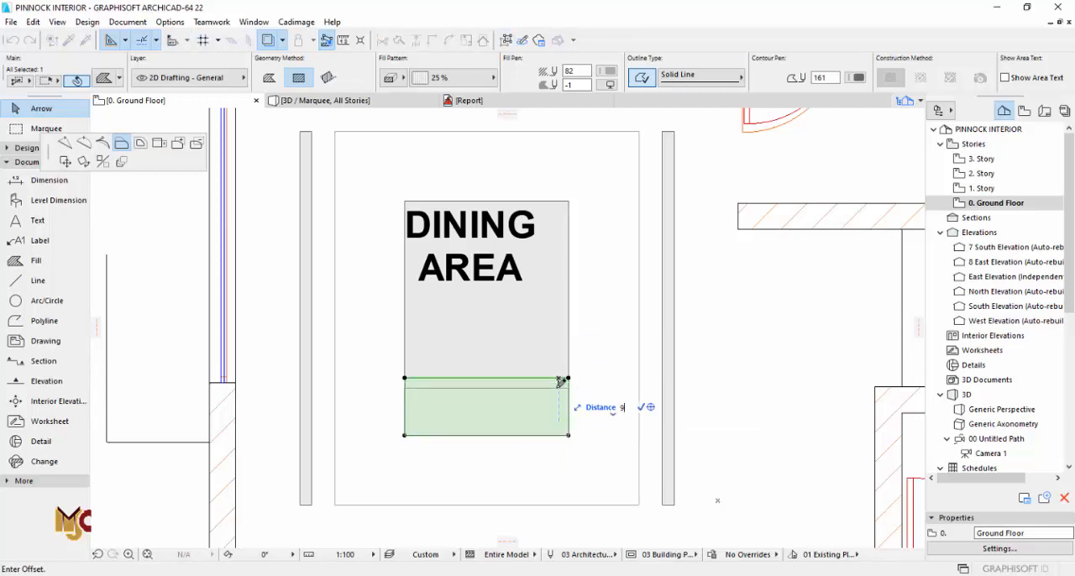
{"action": "type", "text": "0"}
{"action": "key", "text": "Return"}
{"action": "left_click", "coordinate": [559, 388]}
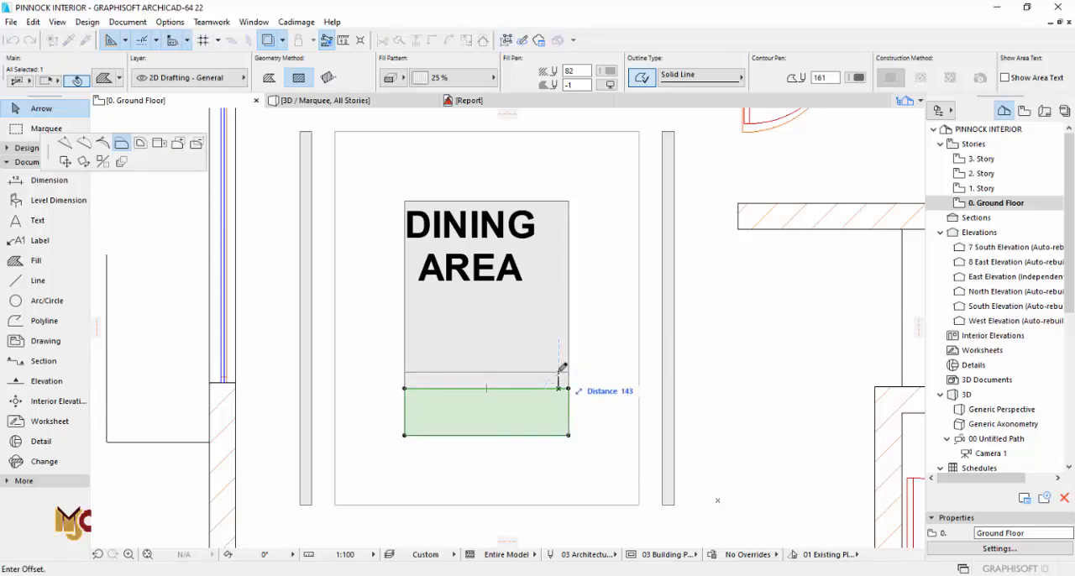
{"action": "type", "text": "100"}
{"action": "key", "text": "Return"}
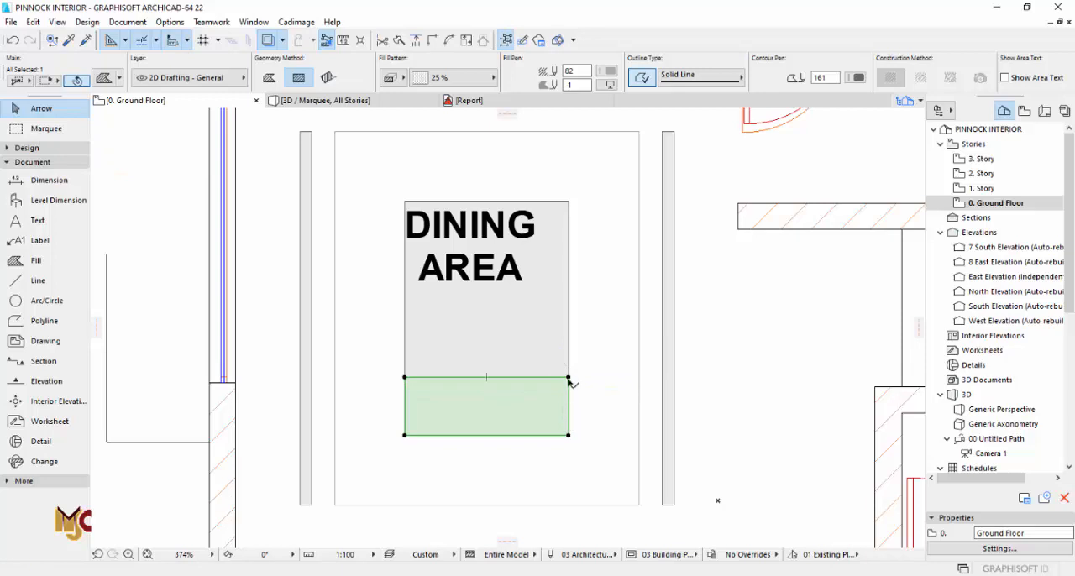
Step: Multiply the lower panel upward with 2 distributed copies, ending at the central fill's upper corner
{"action": "left_click", "coordinate": [569, 378]}
{"action": "key", "text": "ctrl+u"}
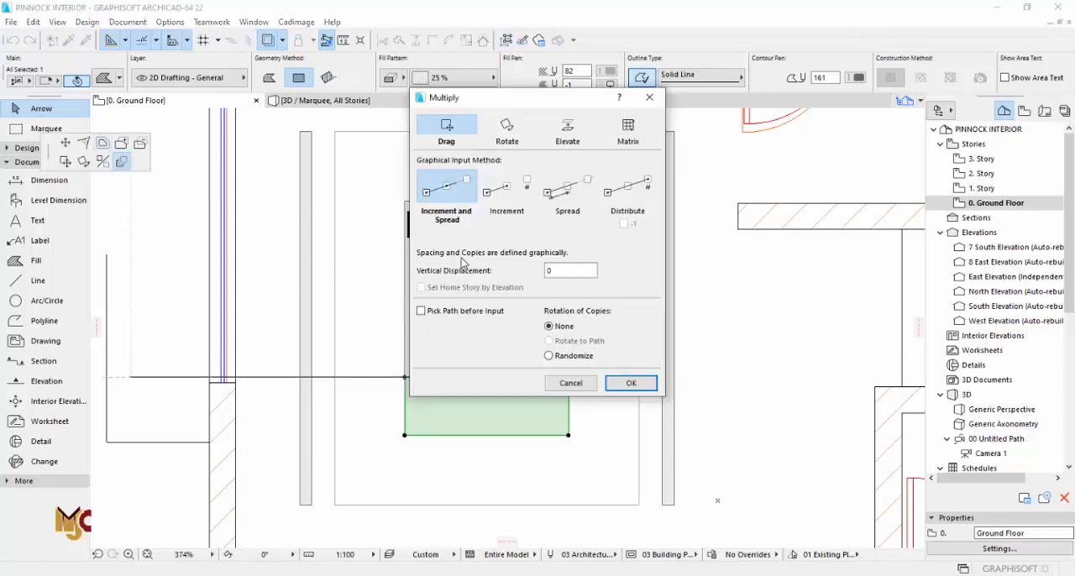
{"action": "left_click", "coordinate": [559, 206]}
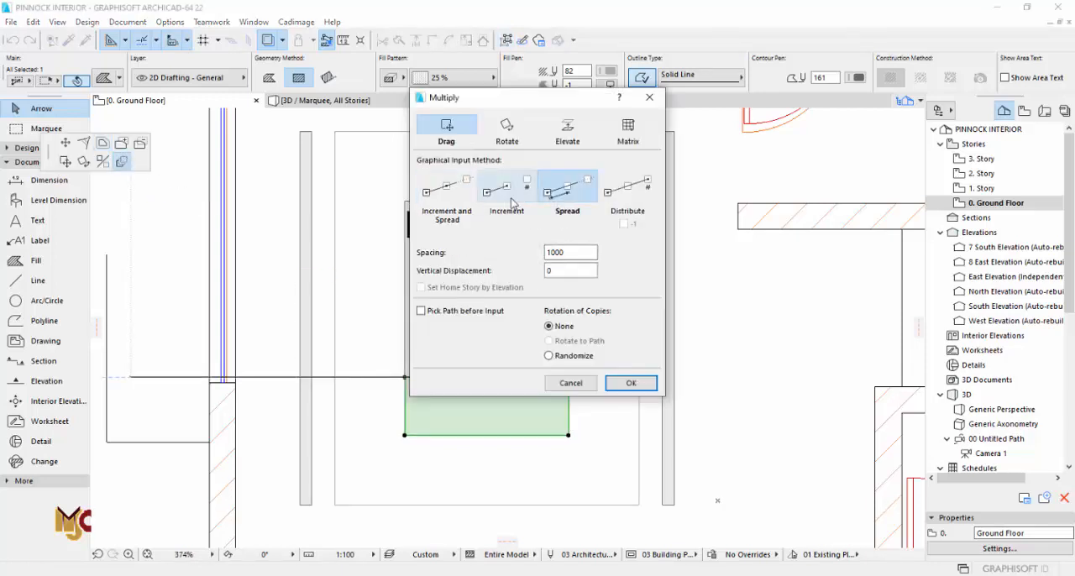
{"action": "left_click", "coordinate": [615, 195]}
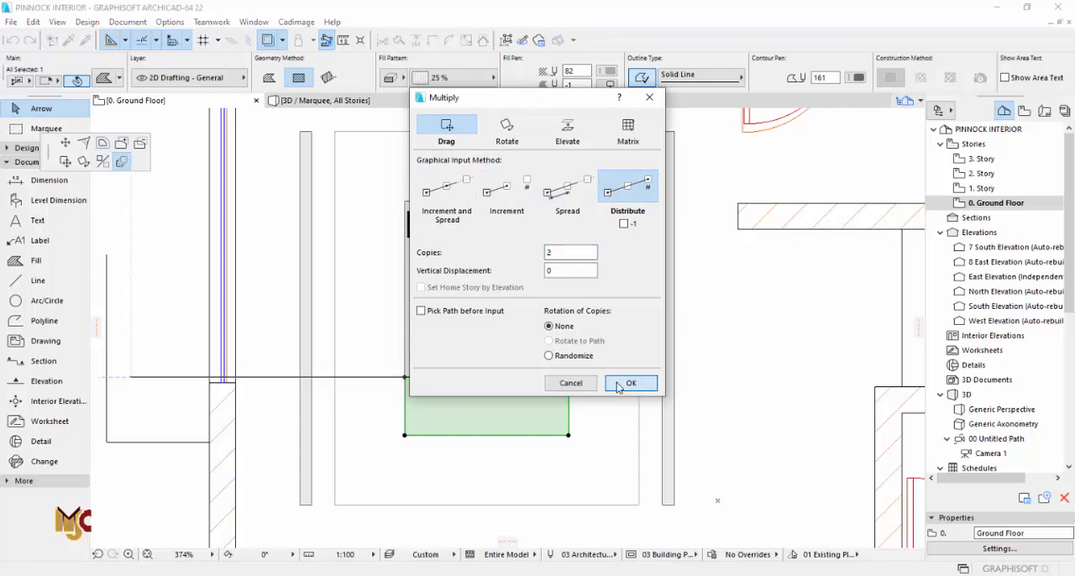
{"action": "left_click", "coordinate": [630, 383]}
{"action": "left_click", "coordinate": [568, 378]}
{"action": "left_click", "coordinate": [568, 202]}
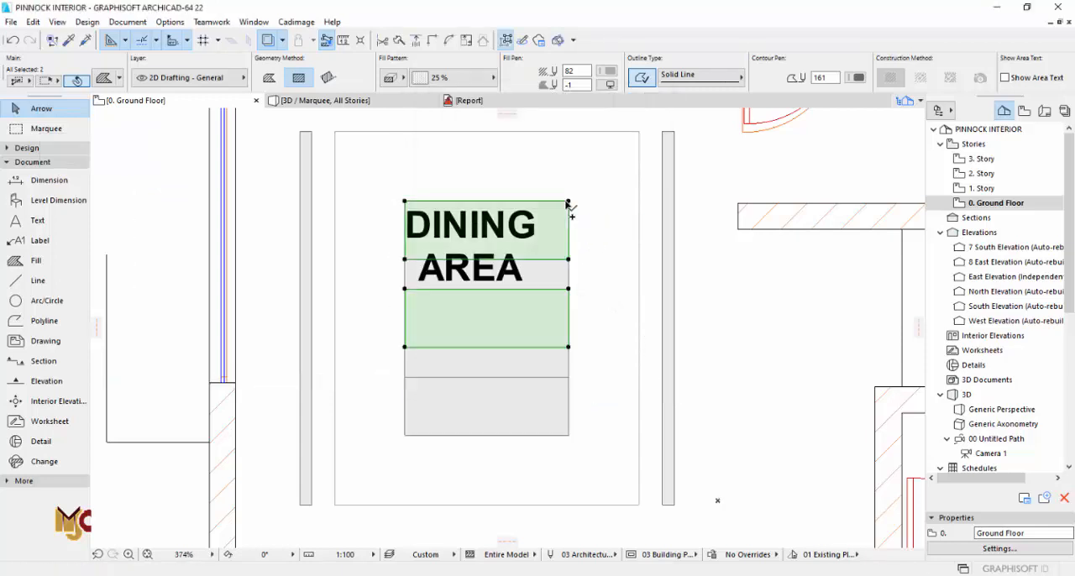
Step: Delete the original full-height central fill, keeping the three separate panels
{"action": "left_click", "coordinate": [577, 275]}
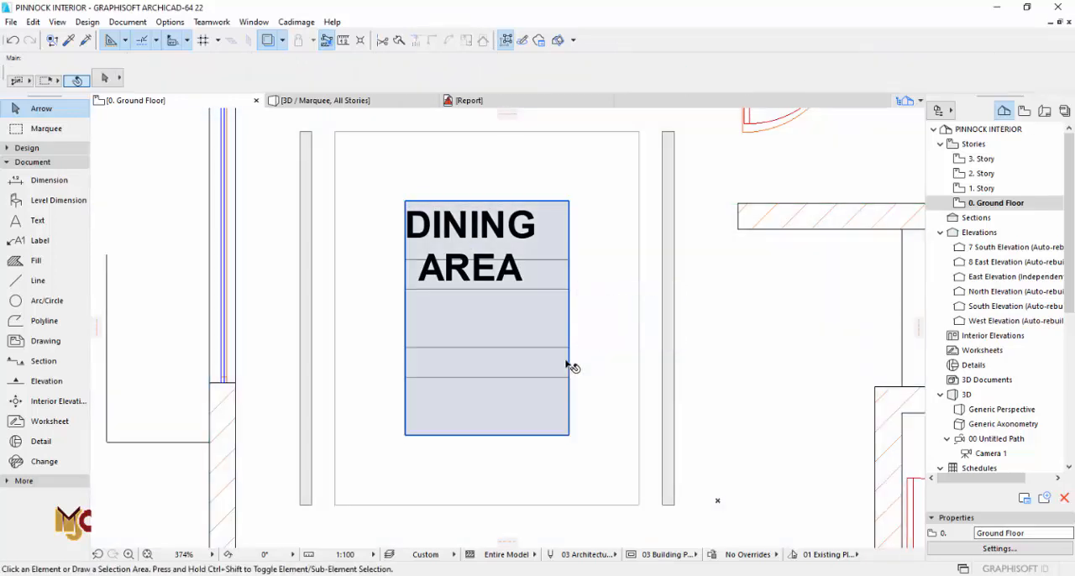
{"action": "left_click", "coordinate": [568, 364]}
{"action": "key", "text": "Escape"}
{"action": "scroll", "coordinate": [607, 302], "scroll_direction": "down", "scroll_amount": 3}
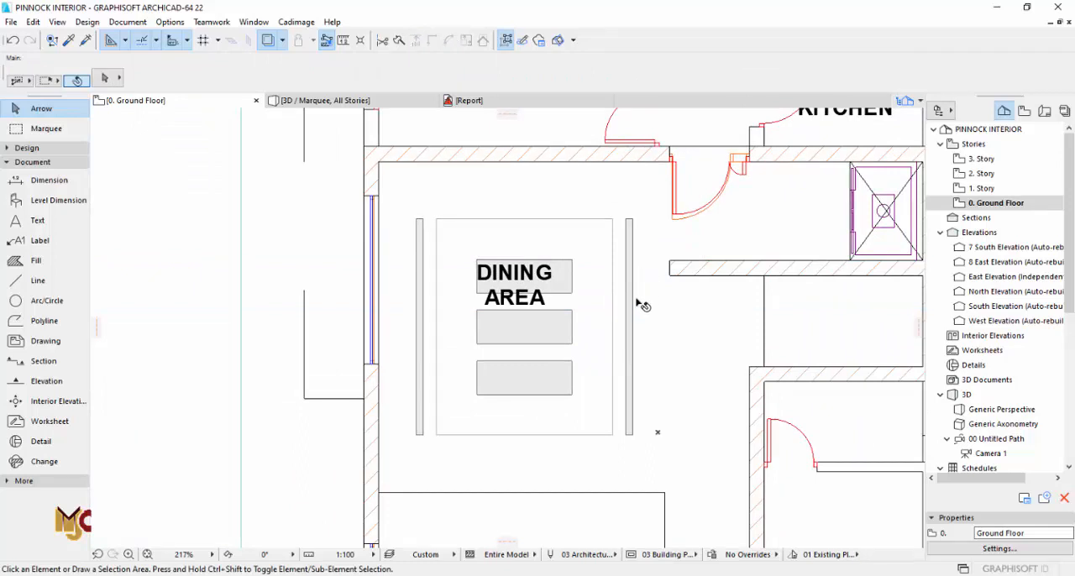
Step: Cut the dining rectangle and the two side strips as openings out of the ceiling slab
{"action": "left_click", "coordinate": [521, 474]}
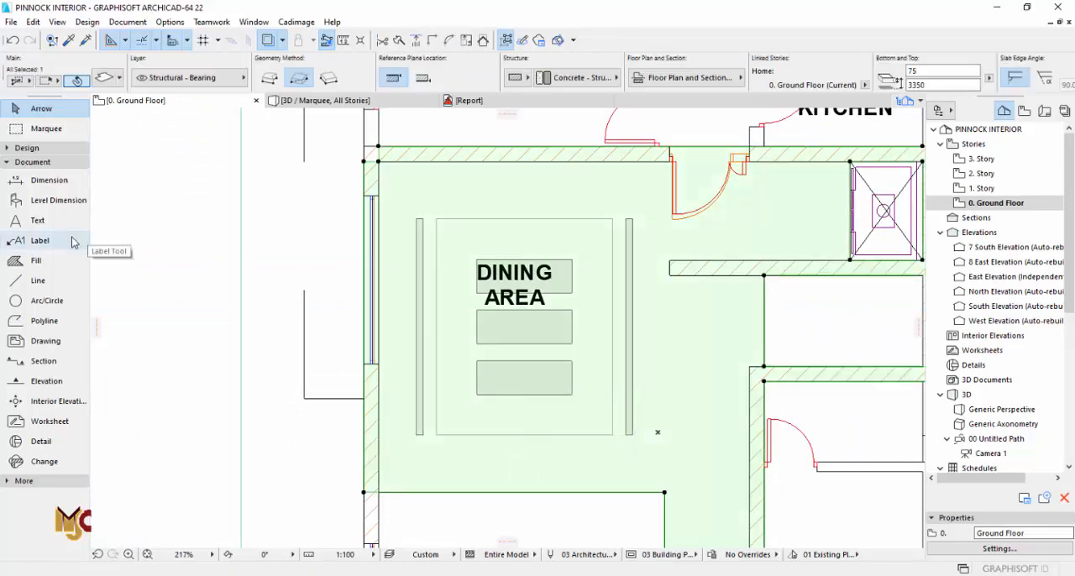
{"action": "left_click", "coordinate": [26, 147]}
{"action": "left_click", "coordinate": [35, 265]}
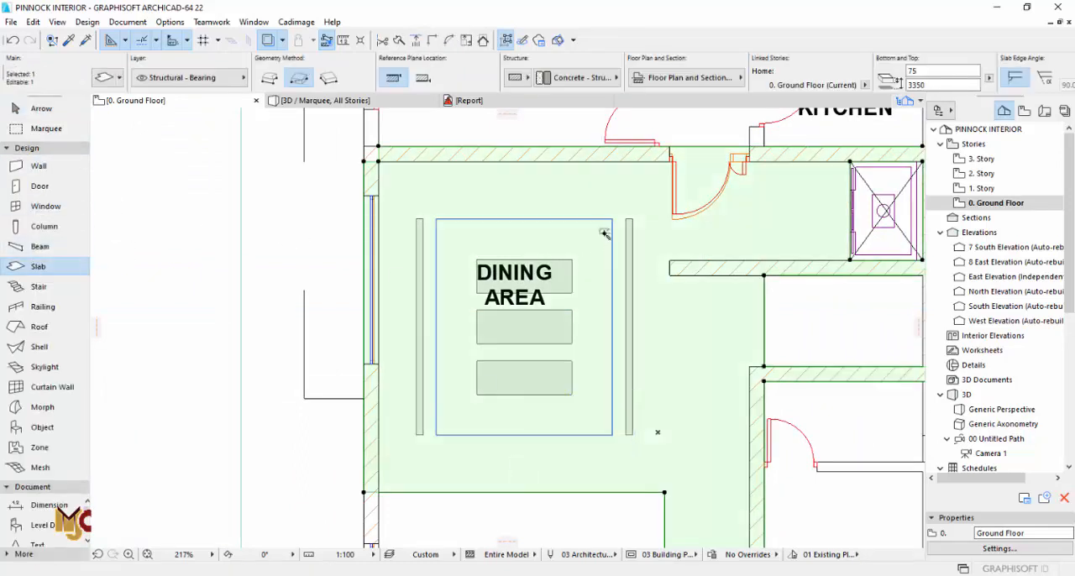
{"action": "scroll", "coordinate": [646, 225], "scroll_direction": "up", "scroll_amount": 5}
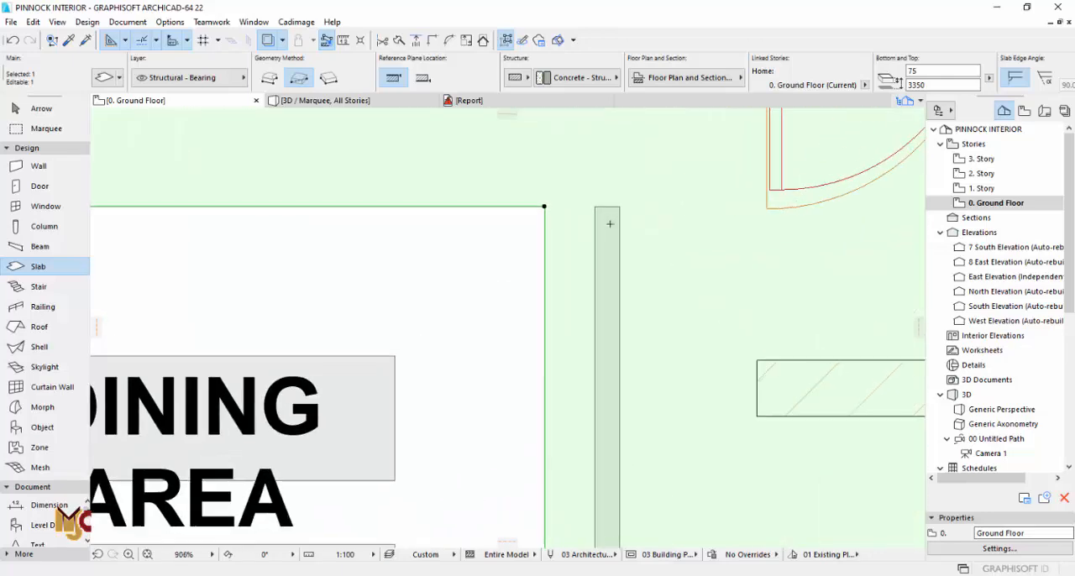
{"action": "scroll", "coordinate": [610, 221], "scroll_direction": "down", "scroll_amount": 3}
{"action": "scroll", "coordinate": [443, 248], "scroll_direction": "up", "scroll_amount": 5}
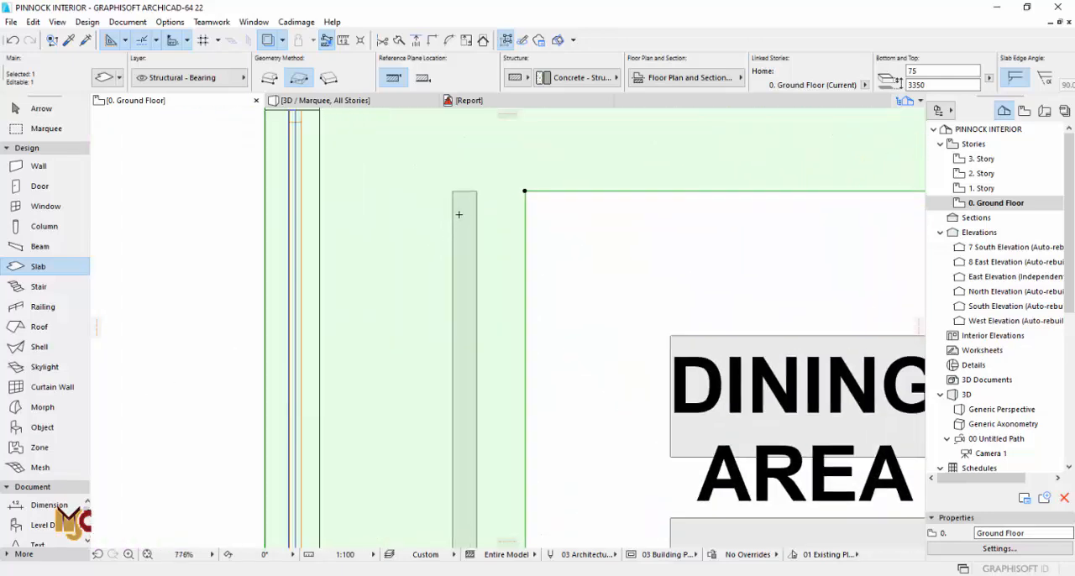
{"action": "scroll", "coordinate": [366, 279], "scroll_direction": "down", "scroll_amount": 7}
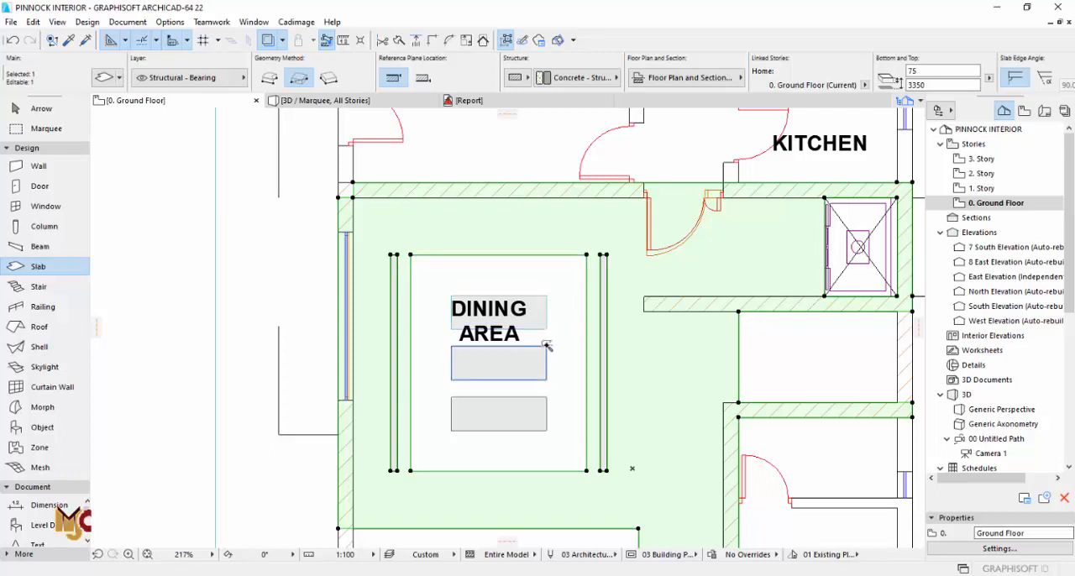
Step: Create slabs from the three central panels using the ceiling slab's settings, 75 thick at elevation 3350
{"action": "scroll", "coordinate": [546, 348], "scroll_direction": "up", "scroll_amount": 3}
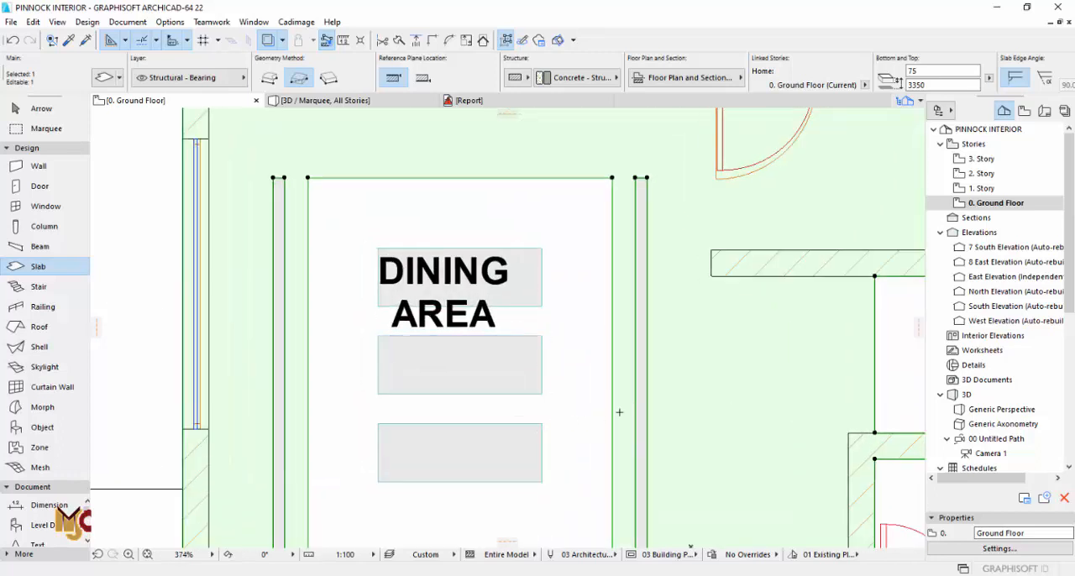
{"action": "key", "text": "Escape"}
{"action": "key", "text": "Escape"}
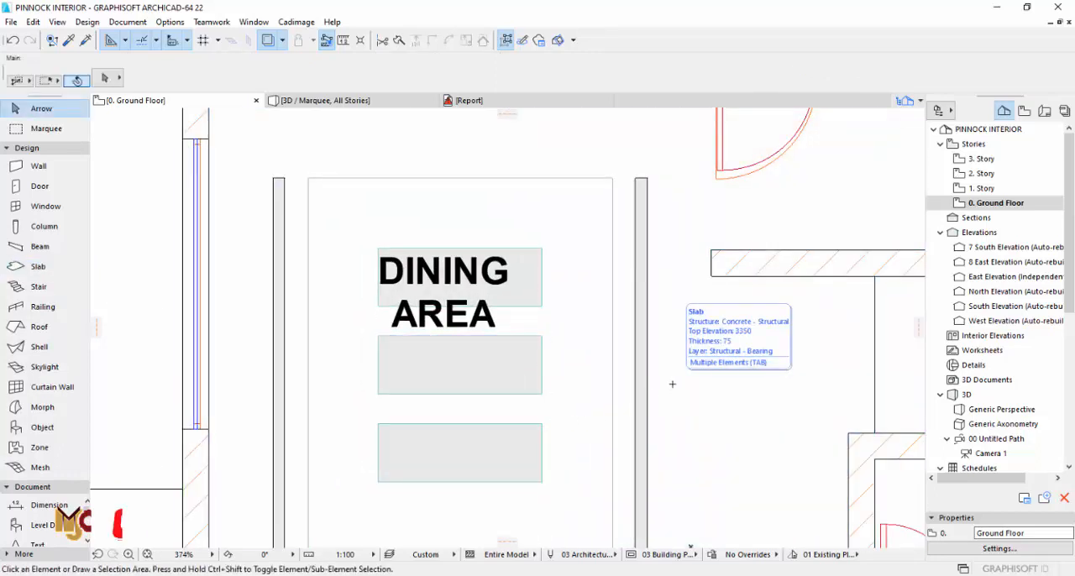
{"action": "left_click", "coordinate": [672, 384], "text": "alt"}
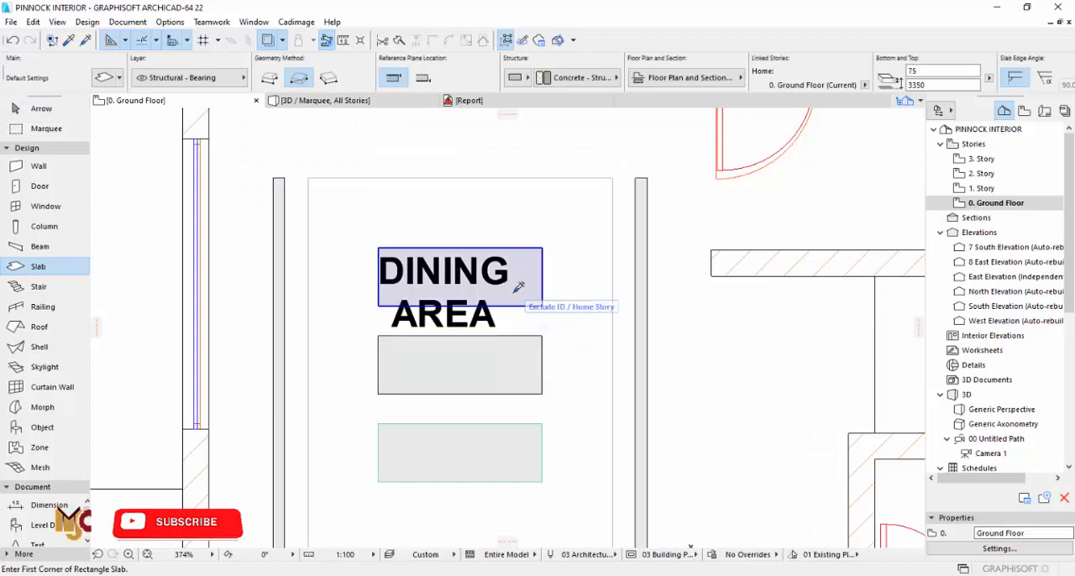
{"action": "scroll", "coordinate": [638, 261], "scroll_direction": "up", "scroll_amount": 2}
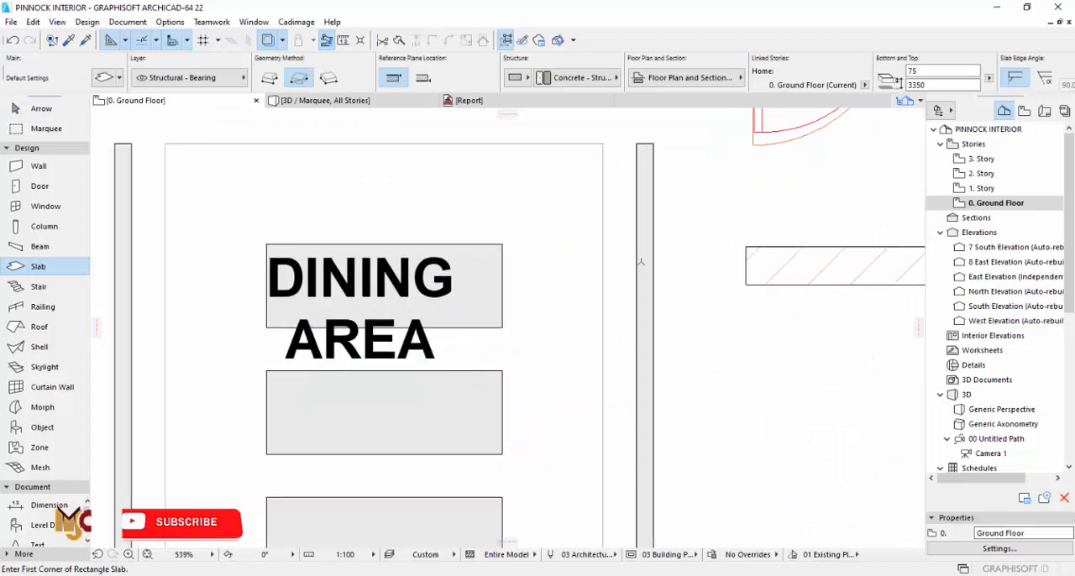
Step: Delete the three fills beneath the new panel slabs in the dining rectangle
{"action": "key", "text": "Escape"}
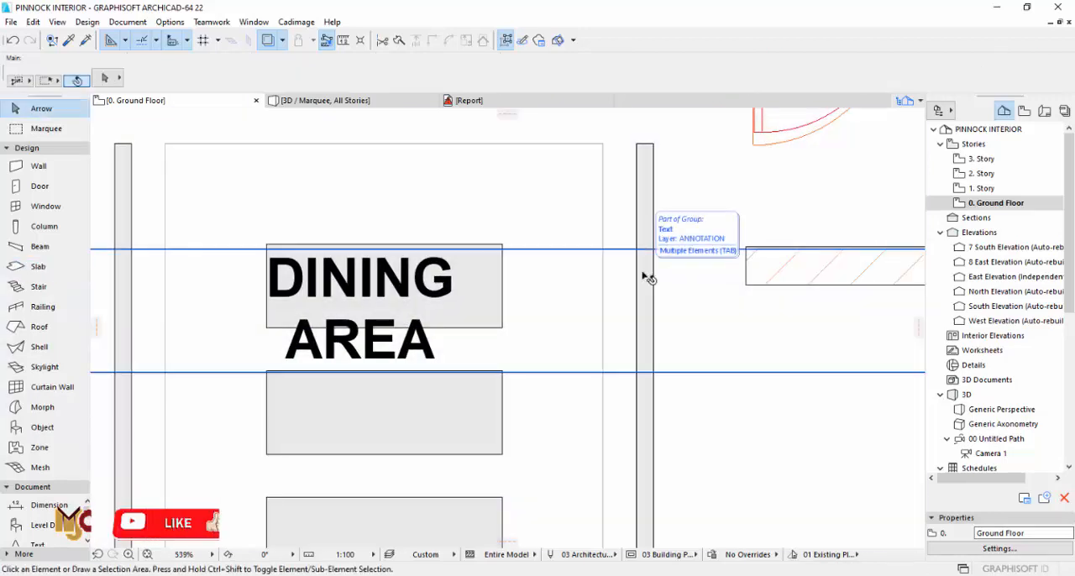
{"action": "left_click", "coordinate": [486, 306]}
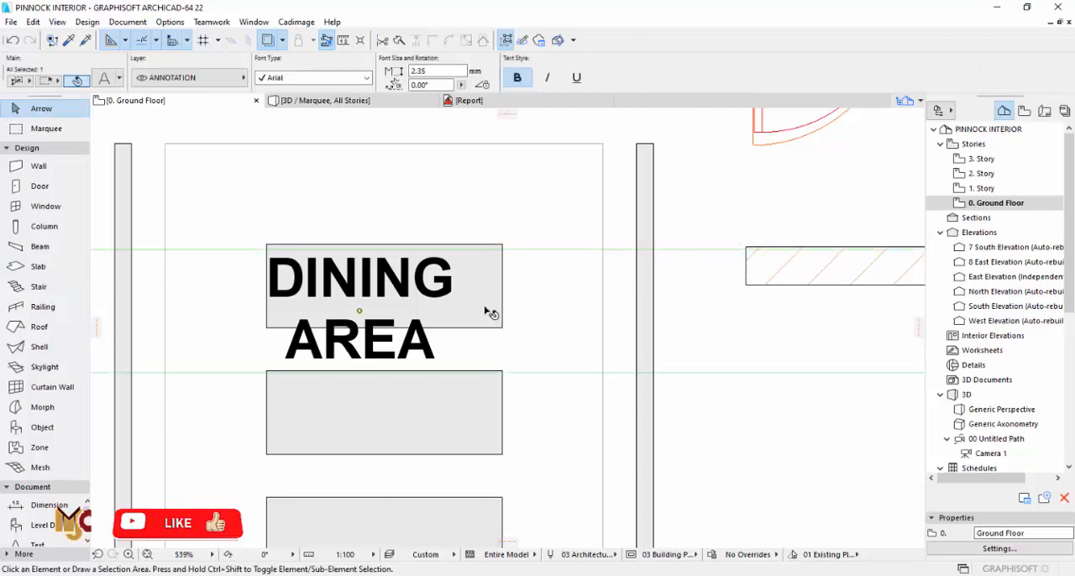
{"action": "key", "text": "Escape"}
{"action": "left_click", "coordinate": [26, 148]}
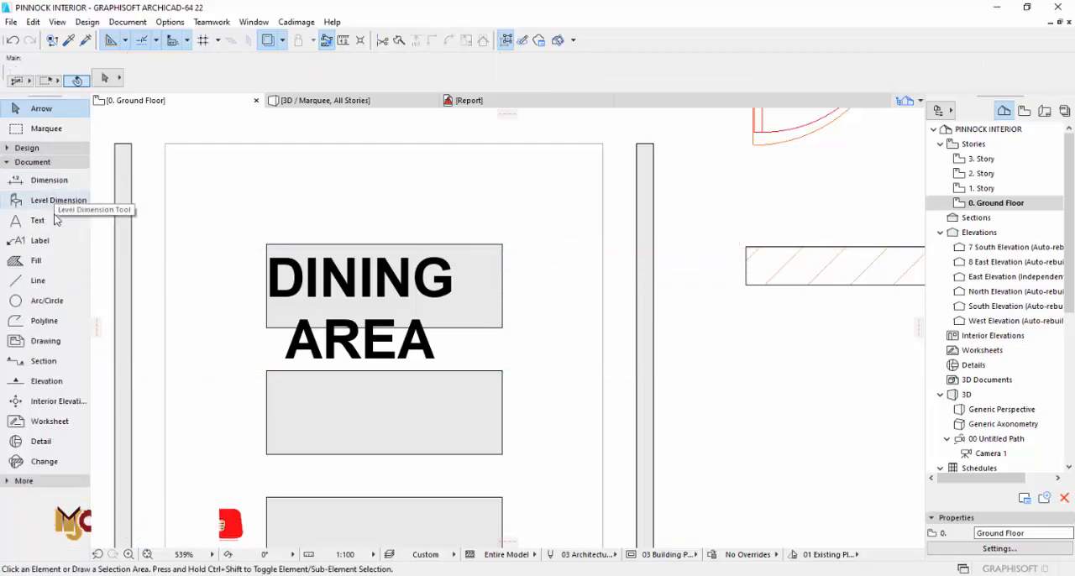
{"action": "left_click", "coordinate": [37, 260]}
{"action": "left_click", "coordinate": [493, 294], "text": "shift"}
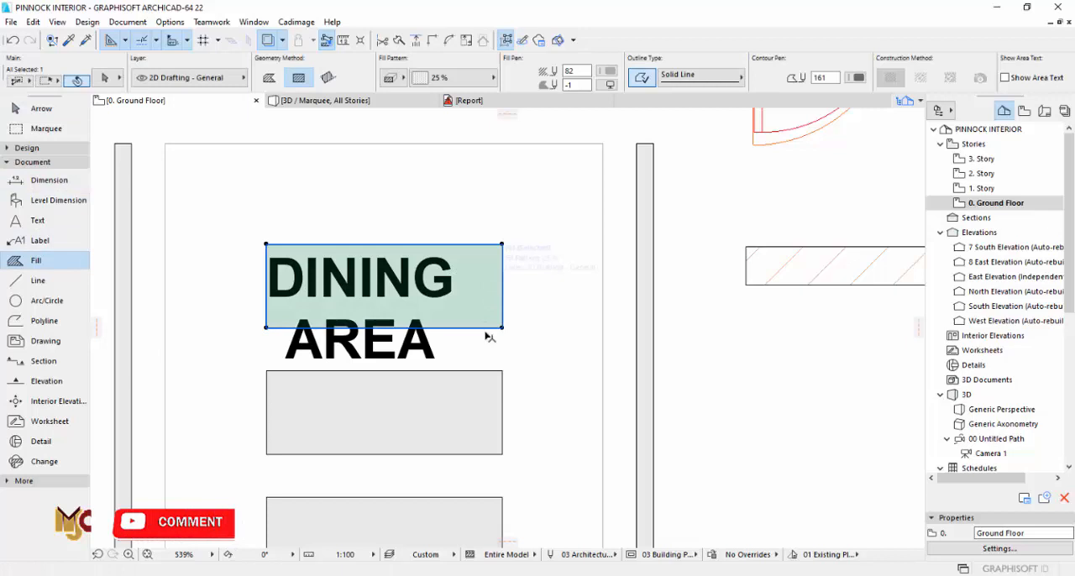
{"action": "left_click", "coordinate": [461, 437], "text": "shift"}
{"action": "left_click", "coordinate": [448, 514], "text": "shift"}
{"action": "key", "text": "Escape"}
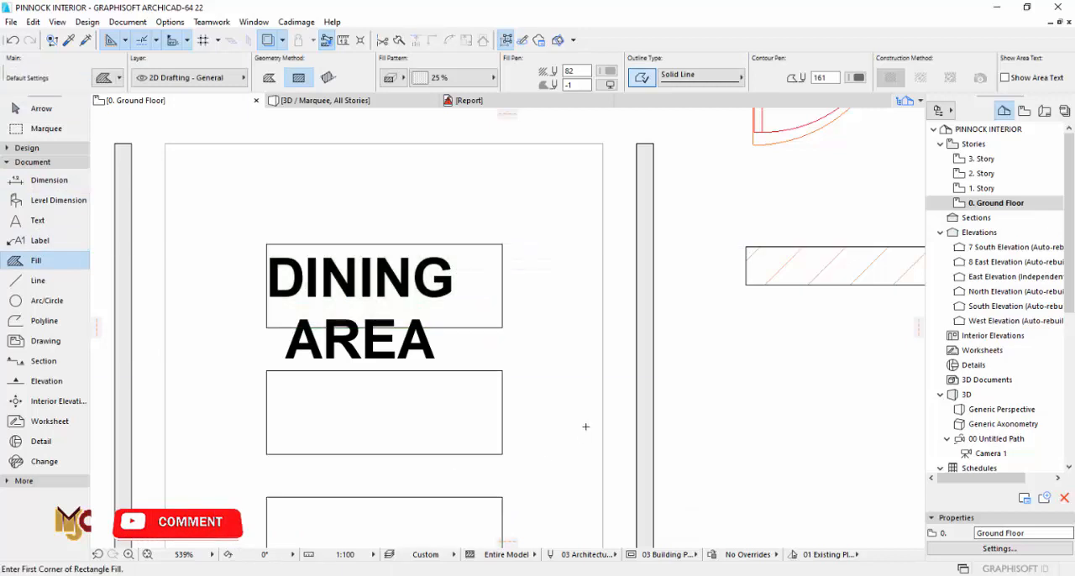
{"action": "scroll", "coordinate": [601, 305], "scroll_direction": "down", "scroll_amount": 3}
{"action": "key", "text": "Escape"}
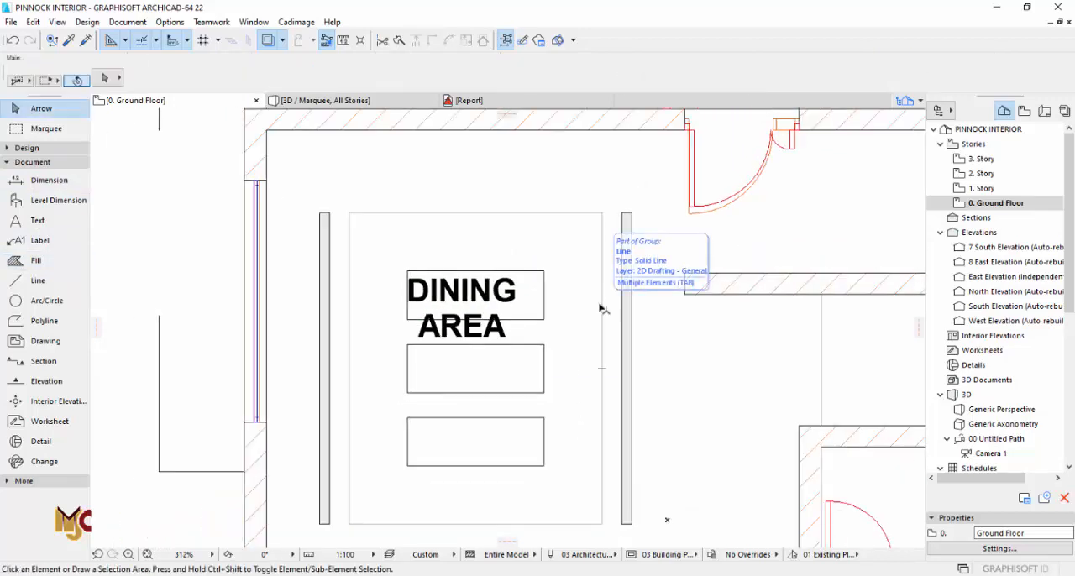
Step: Create slabs from the two side strips using the panel slabs' settings, 75 thick at elevation 3350
{"action": "left_click", "coordinate": [527, 354], "text": "alt"}
{"action": "scroll", "coordinate": [627, 283], "scroll_direction": "up", "scroll_amount": 4}
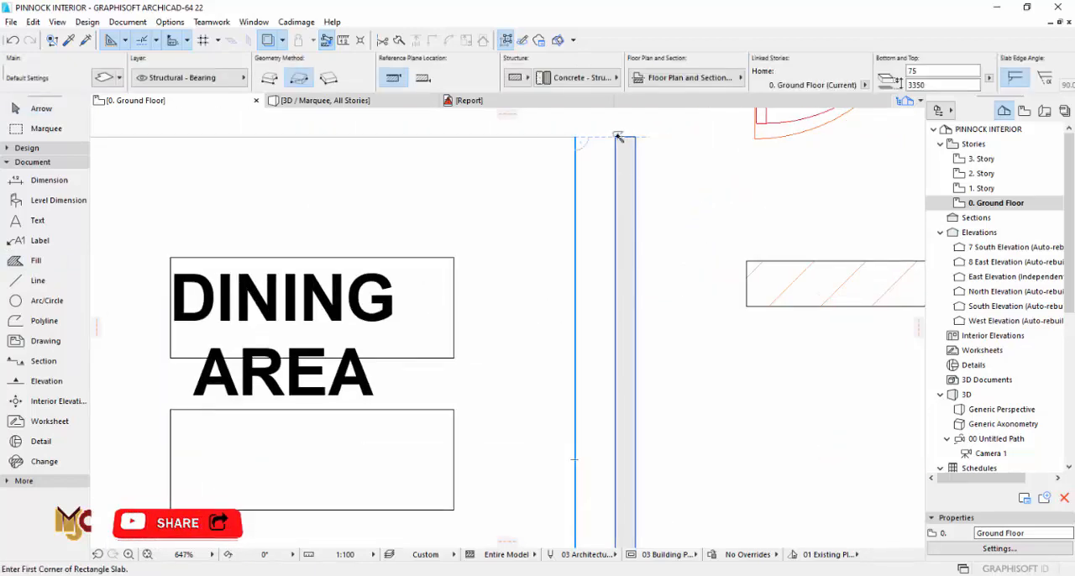
{"action": "scroll", "coordinate": [626, 252], "scroll_direction": "down", "scroll_amount": 5}
{"action": "scroll", "coordinate": [635, 290], "scroll_direction": "up", "scroll_amount": 4}
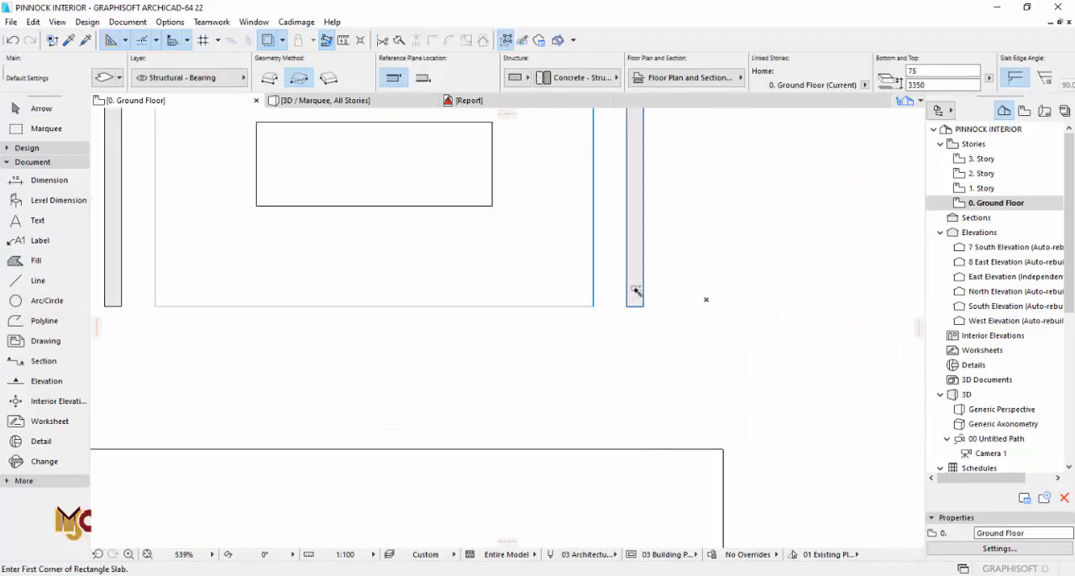
{"action": "scroll", "coordinate": [646, 368], "scroll_direction": "down", "scroll_amount": 4}
{"action": "scroll", "coordinate": [380, 306], "scroll_direction": "up", "scroll_amount": 4}
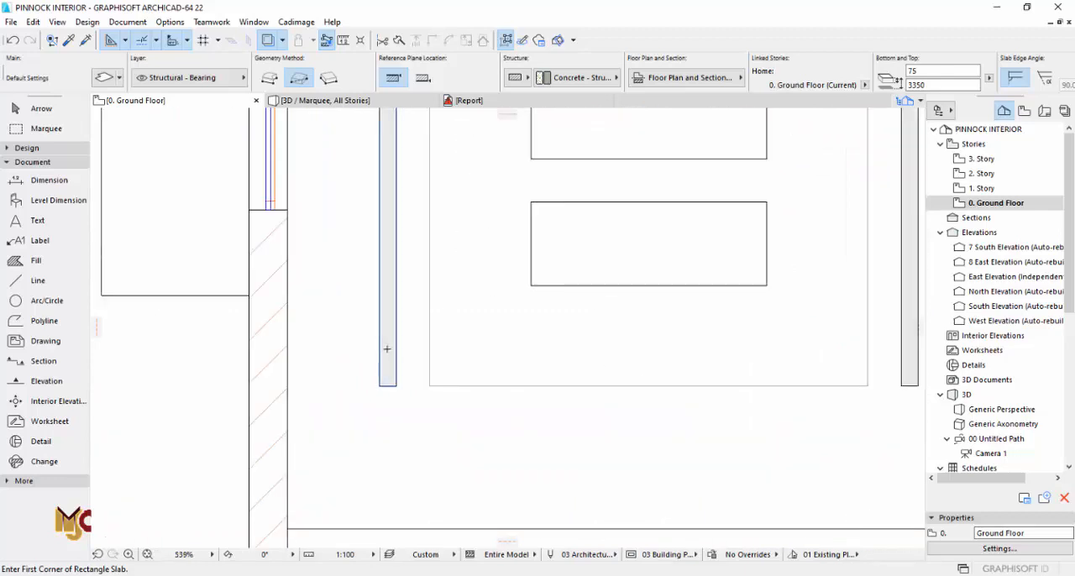
Step: Delete the leftover fills beneath the two side strips beside the dining rectangle
{"action": "scroll", "coordinate": [697, 365], "scroll_direction": "down", "scroll_amount": 3}
{"action": "scroll", "coordinate": [683, 384], "scroll_direction": "up", "scroll_amount": 2}
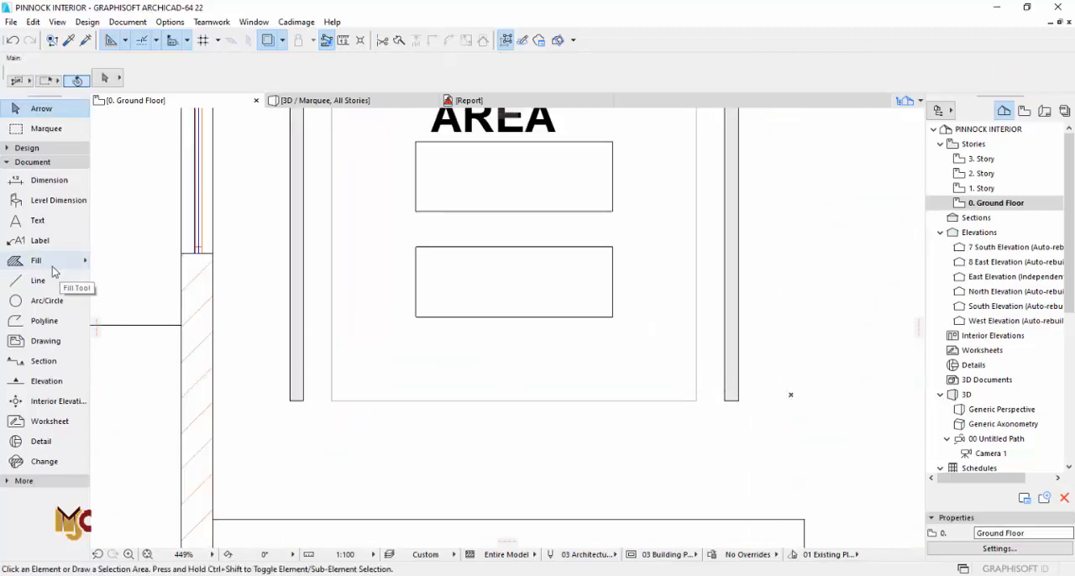
{"action": "left_click", "coordinate": [42, 262]}
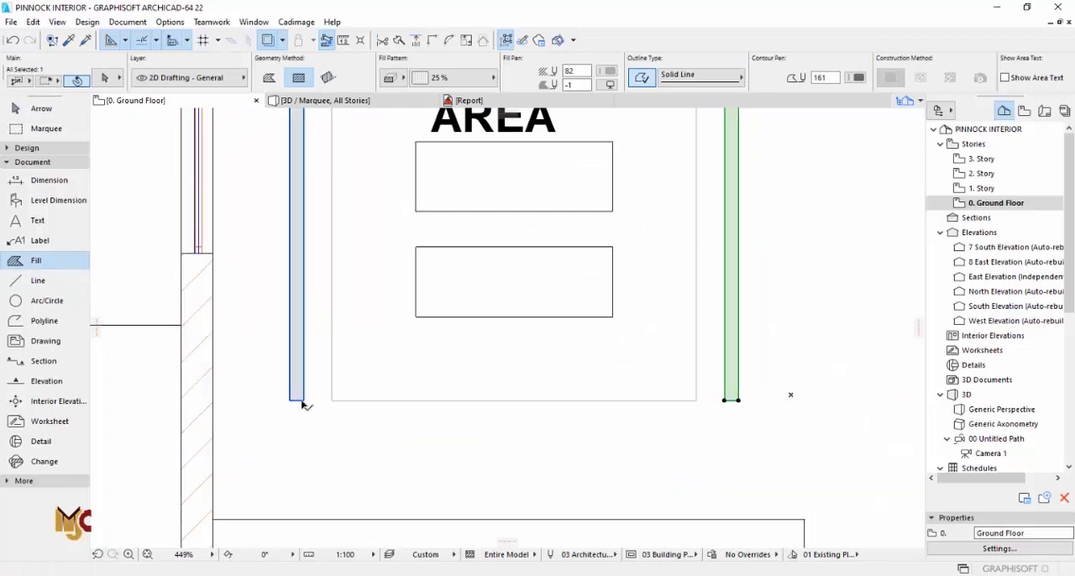
{"action": "left_click", "coordinate": [298, 396], "text": "shift"}
{"action": "key", "text": "Escape"}
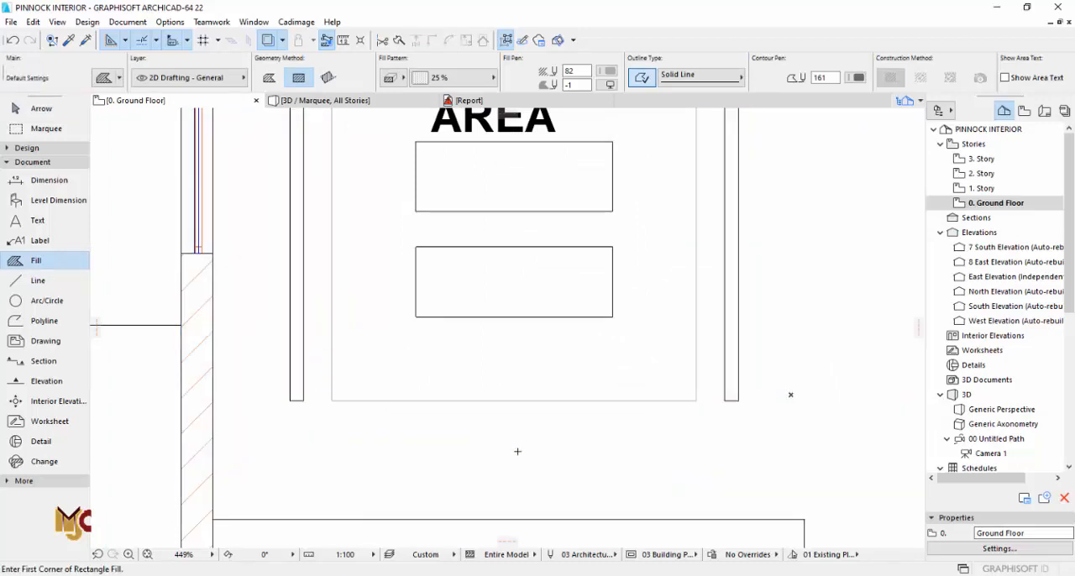
Step: Delete the four drafting lines outlining the dining rectangle
{"action": "scroll", "coordinate": [517, 451], "scroll_direction": "down", "scroll_amount": 3}
{"action": "key", "text": "Escape"}
{"action": "left_click", "coordinate": [605, 425]}
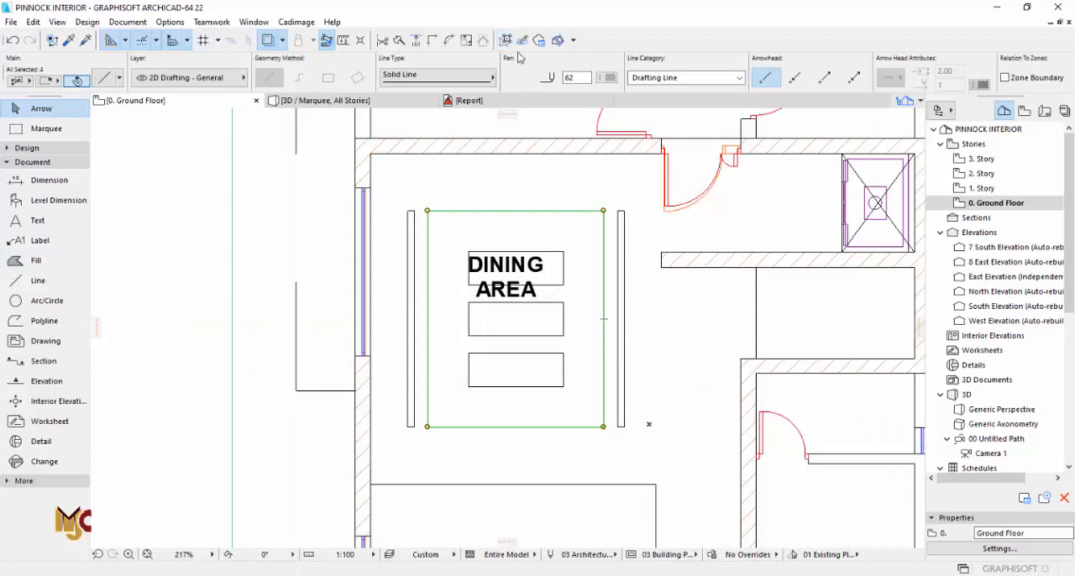
{"action": "key", "text": "Escape"}
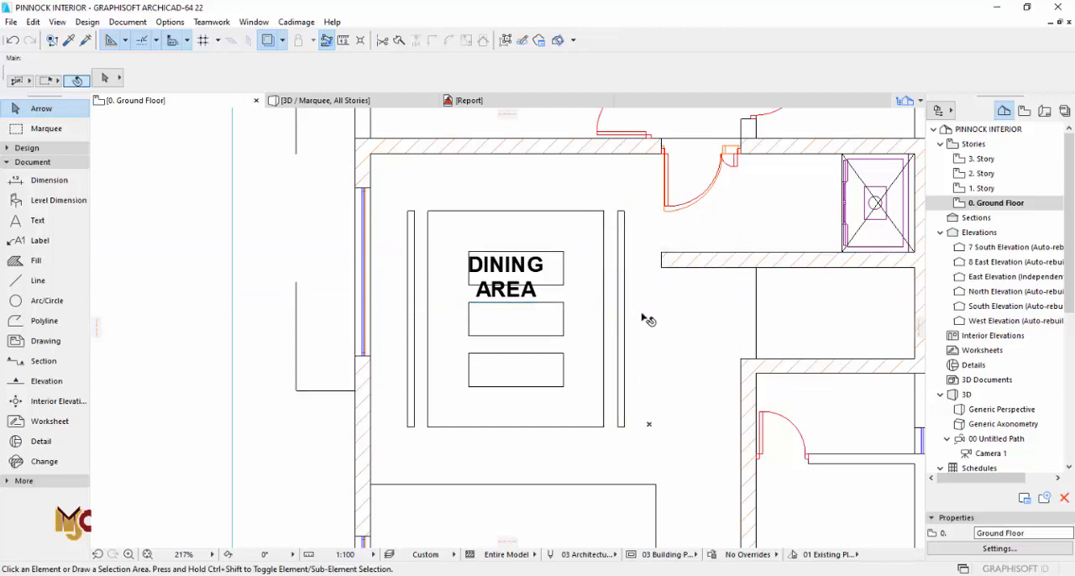
Step: Set the thickness of the two side strip slabs in the dining ceiling to 70 at elevation 3350
{"action": "key", "text": "F3"}
{"action": "scroll", "coordinate": [608, 359], "scroll_direction": "up", "scroll_amount": 3}
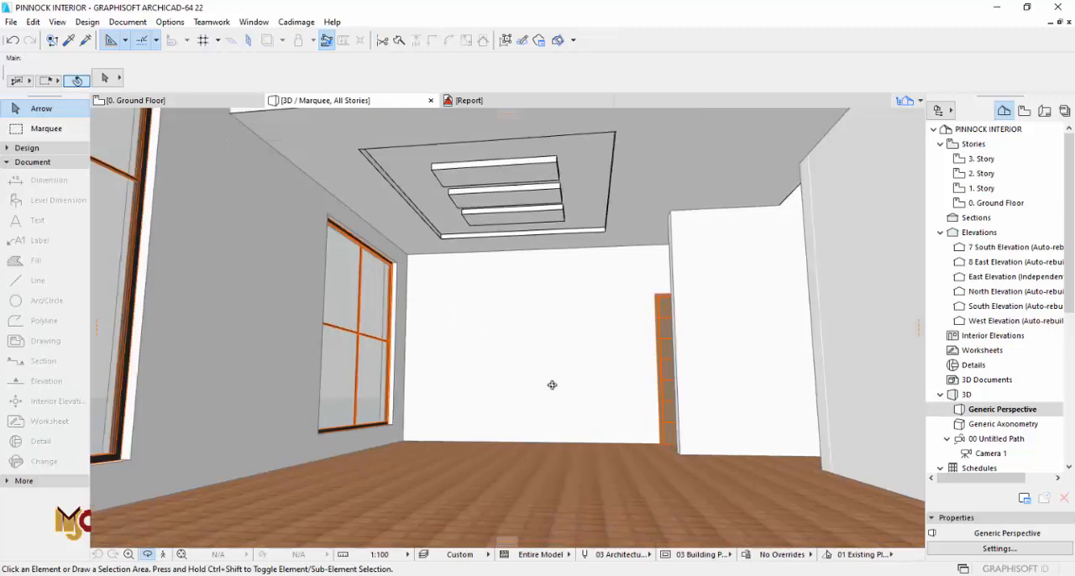
{"action": "key", "text": "F2"}
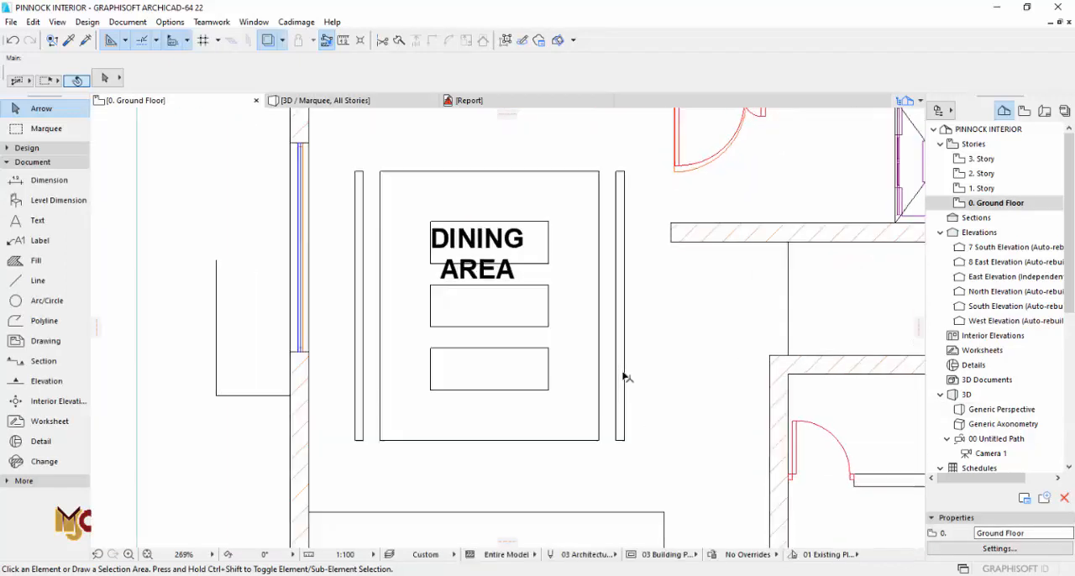
{"action": "key", "text": "F3"}
{"action": "left_click", "coordinate": [630, 205]}
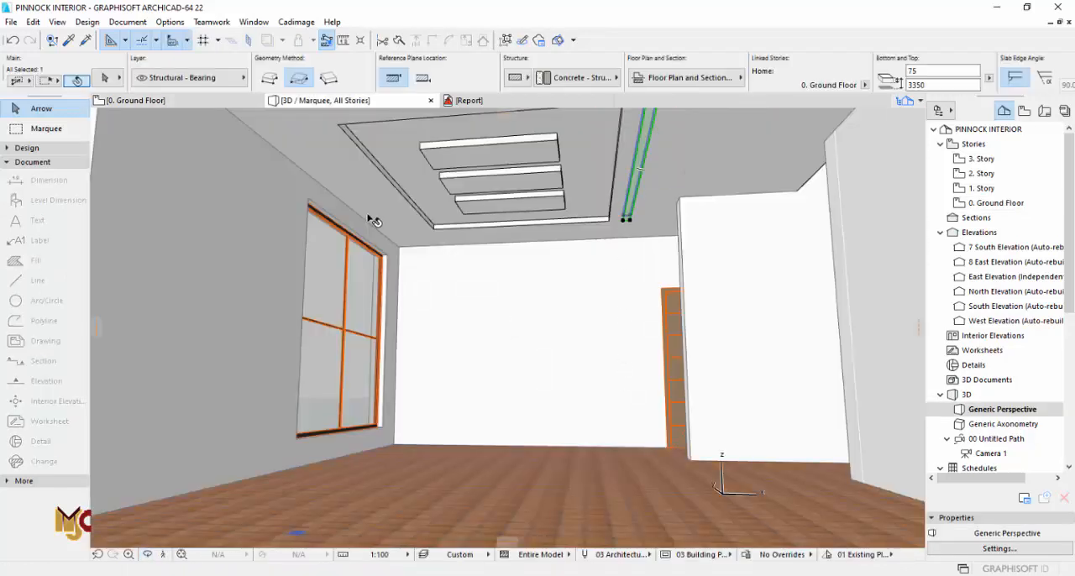
{"action": "left_click", "coordinate": [379, 181], "text": "shift"}
{"action": "key", "text": "ctrl+t"}
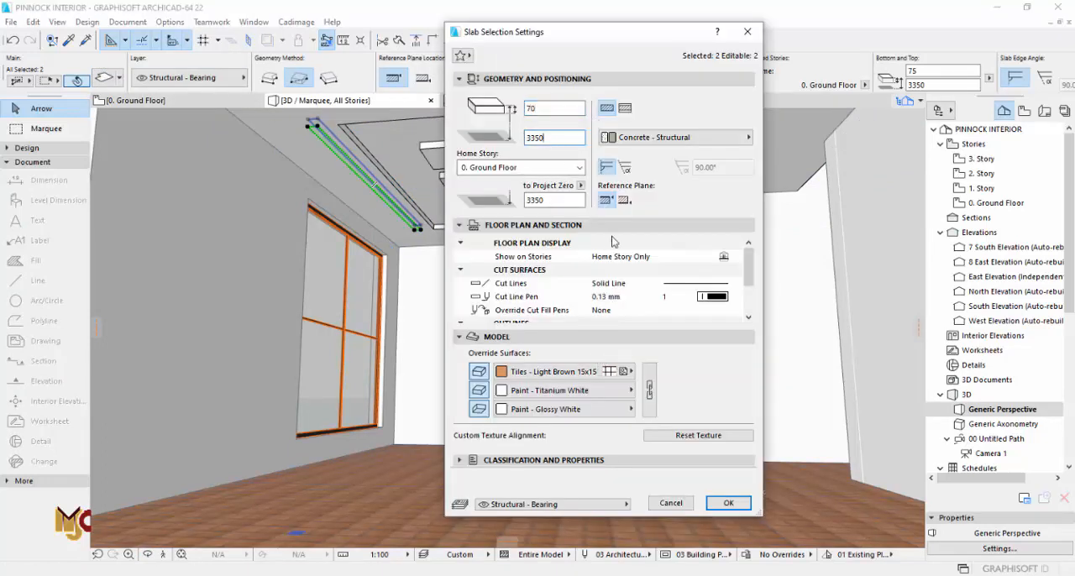
{"action": "left_click", "coordinate": [729, 503]}
Step: Override all surfaces of the two side strip slabs with Paint - Dark Gray
{"action": "left_click", "coordinate": [104, 78]}
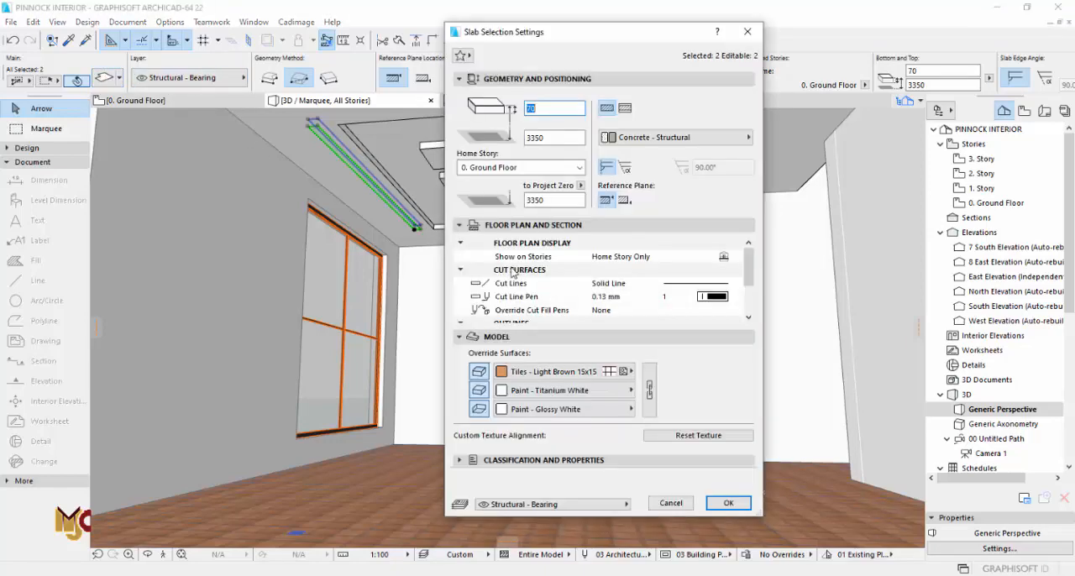
{"action": "left_click", "coordinate": [628, 371]}
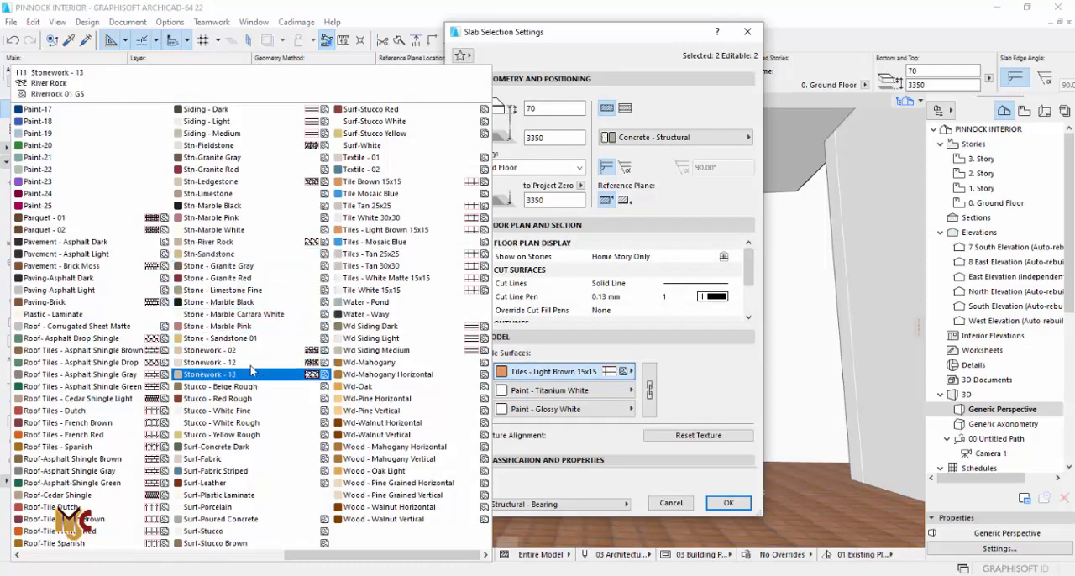
{"action": "scroll", "coordinate": [84, 373], "scroll_direction": "left", "scroll_amount": 3}
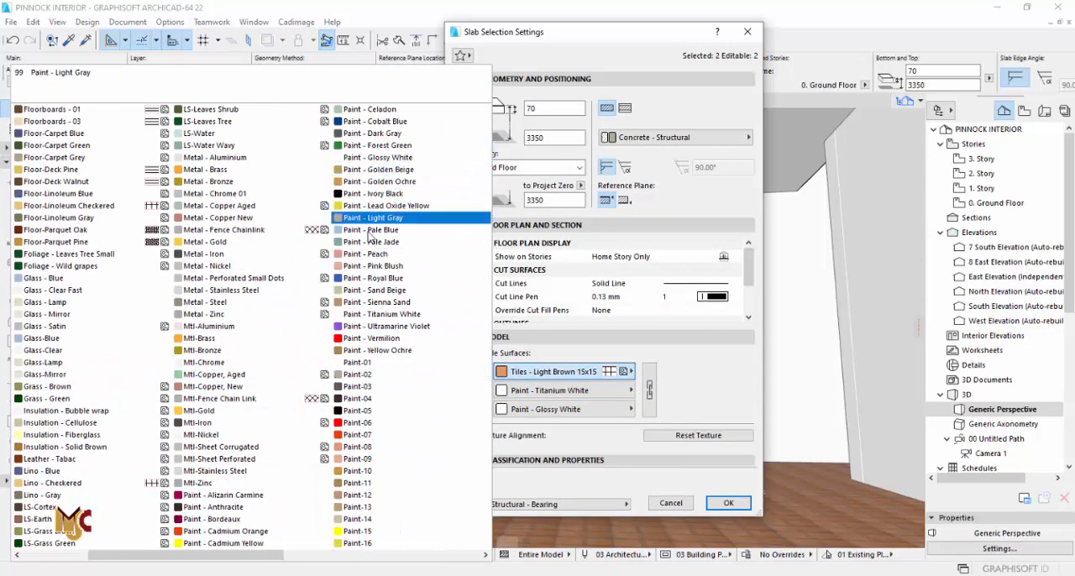
{"action": "left_click", "coordinate": [388, 133]}
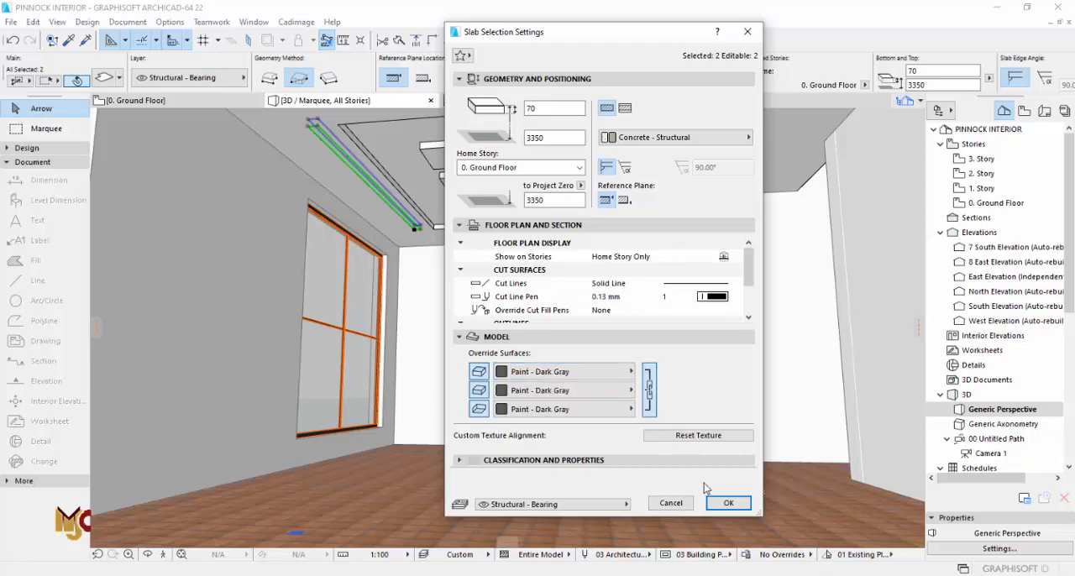
{"action": "left_click", "coordinate": [723, 503]}
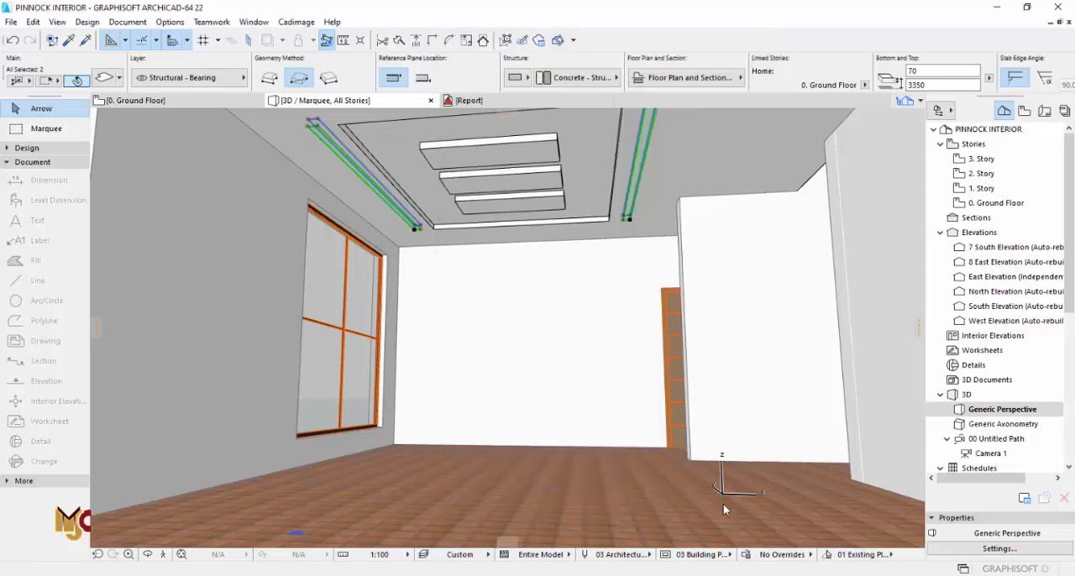
{"action": "left_click", "coordinate": [627, 445]}
{"action": "key", "text": "Escape"}
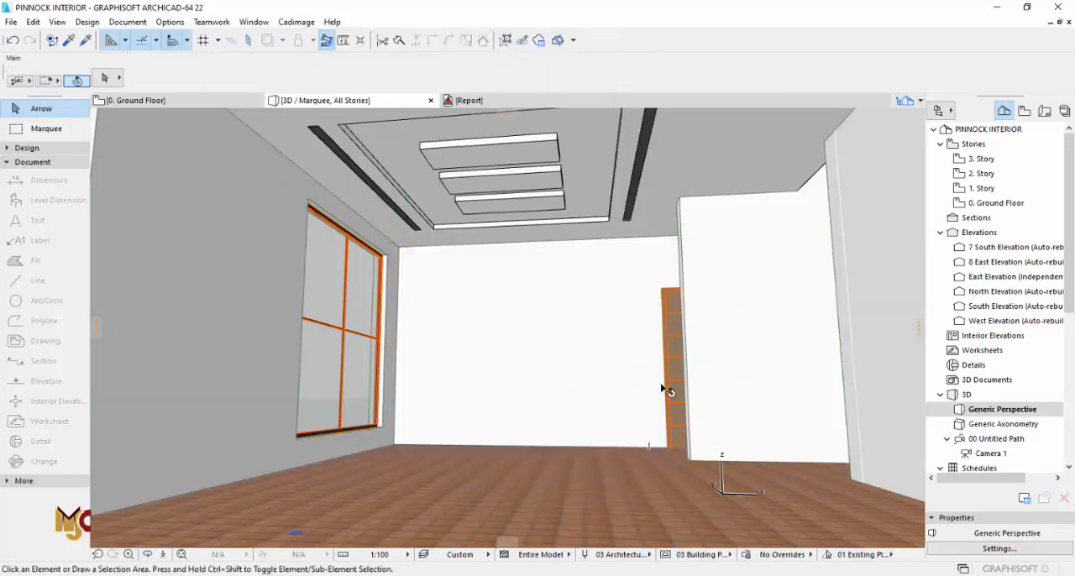
Step: Set the two upper walls along the ceiling edge to show on Home Story Only with Projected with Overhead floor plan display
{"action": "scroll", "coordinate": [525, 288], "scroll_direction": "down", "scroll_amount": 4}
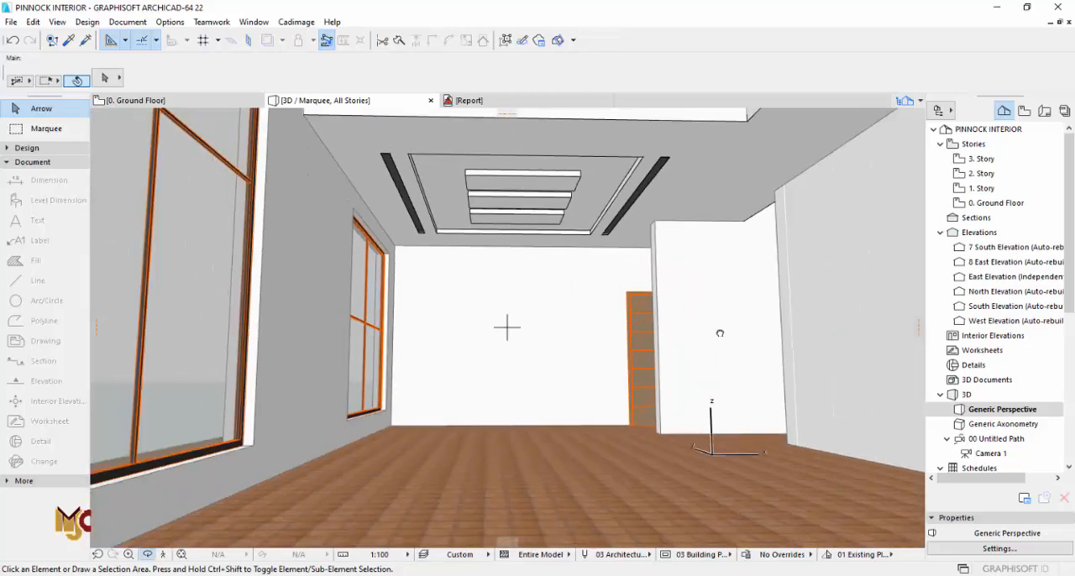
{"action": "scroll", "coordinate": [503, 342], "scroll_direction": "down", "scroll_amount": 2}
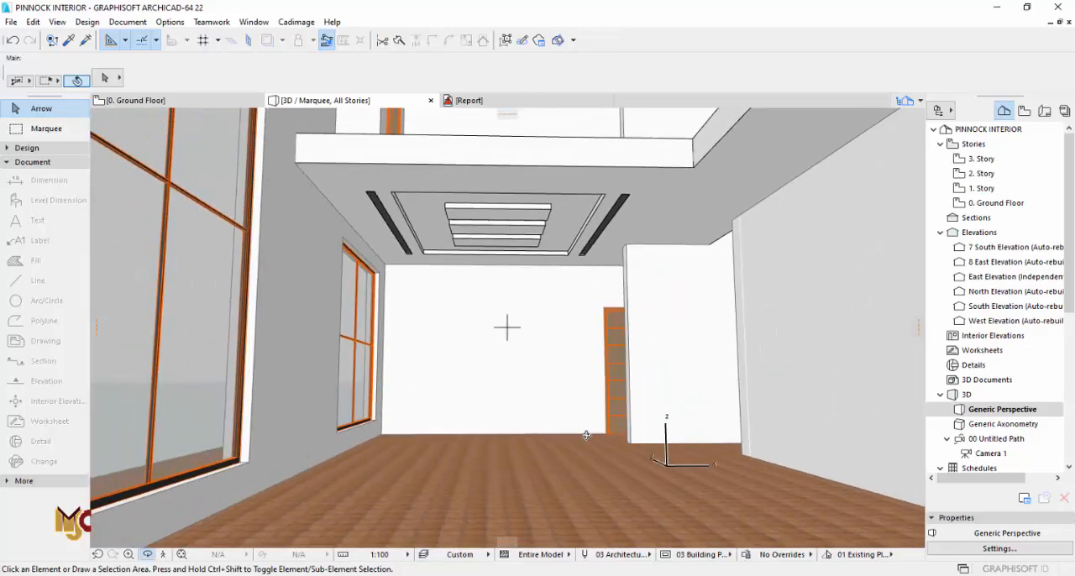
{"action": "scroll", "coordinate": [483, 420], "scroll_direction": "up", "scroll_amount": 1}
{"action": "mouse_move", "coordinate": [631, 425]}
{"action": "middle_mouse_down", "text": "shift"}
{"action": "mouse_move", "coordinate": [644, 423]}
{"action": "mouse_move", "coordinate": [619, 422]}
{"action": "middle_mouse_up", "text": "shift"}
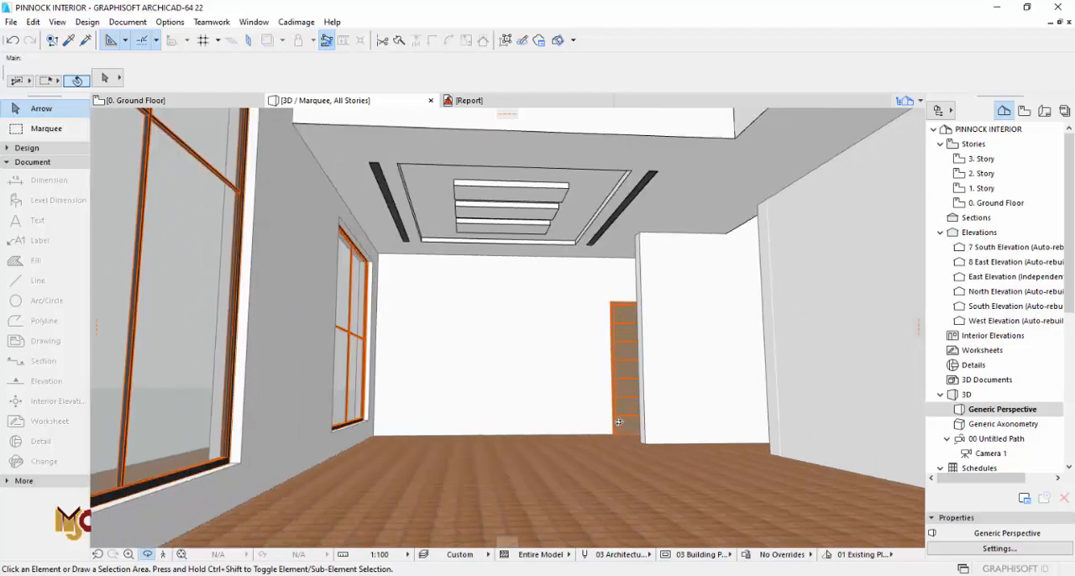
{"action": "key", "text": "F2"}
{"action": "key", "text": "F3"}
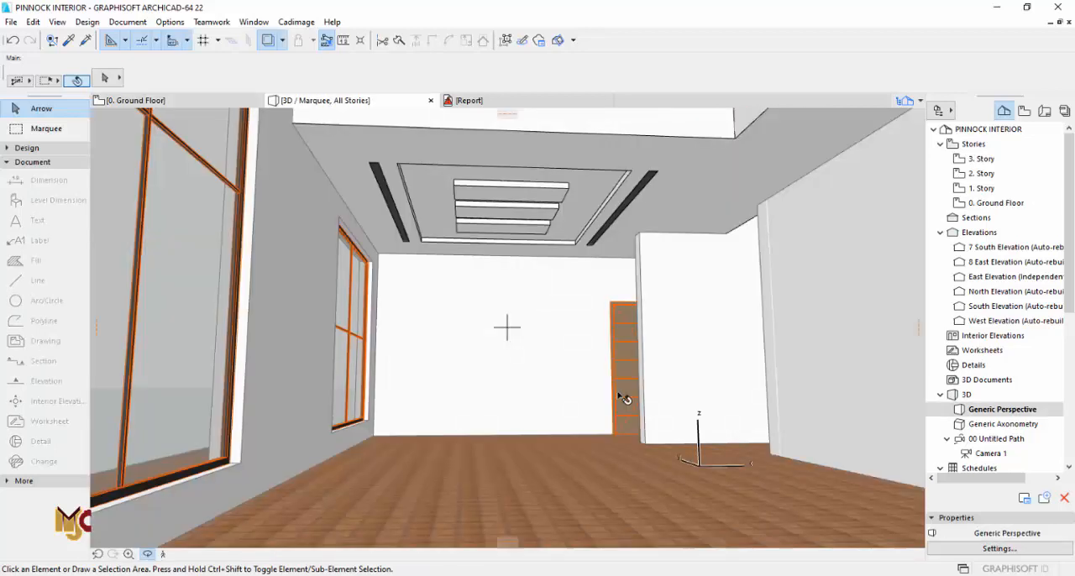
{"action": "middle_click_drag", "start_coordinate": [561, 266], "coordinate": [578, 300], "text": "shift"}
{"action": "left_click", "coordinate": [694, 207]}
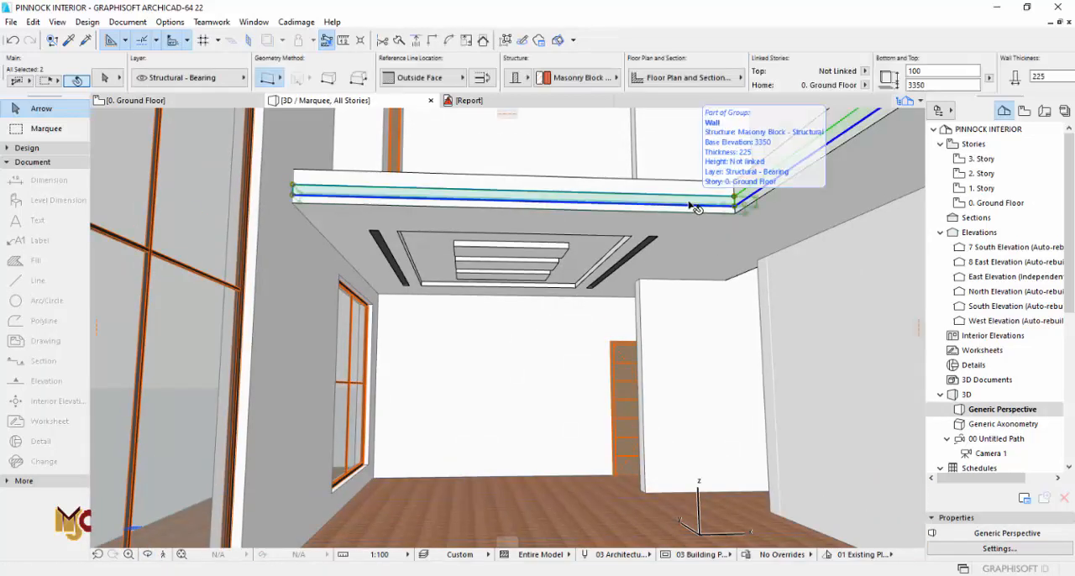
{"action": "key", "text": "ctrl+t"}
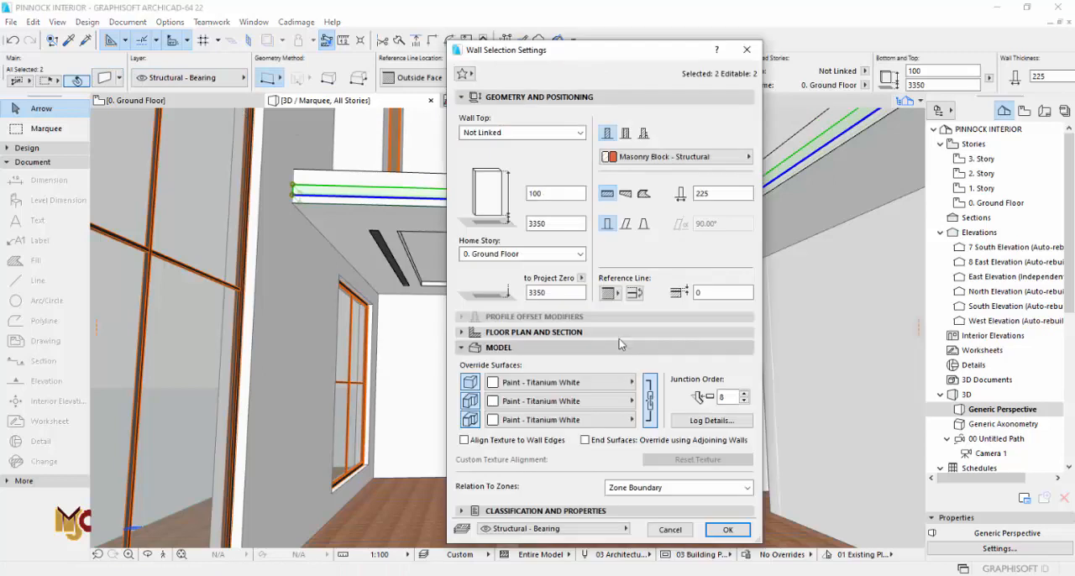
{"action": "left_click", "coordinate": [538, 333]}
{"action": "left_click", "coordinate": [722, 366]}
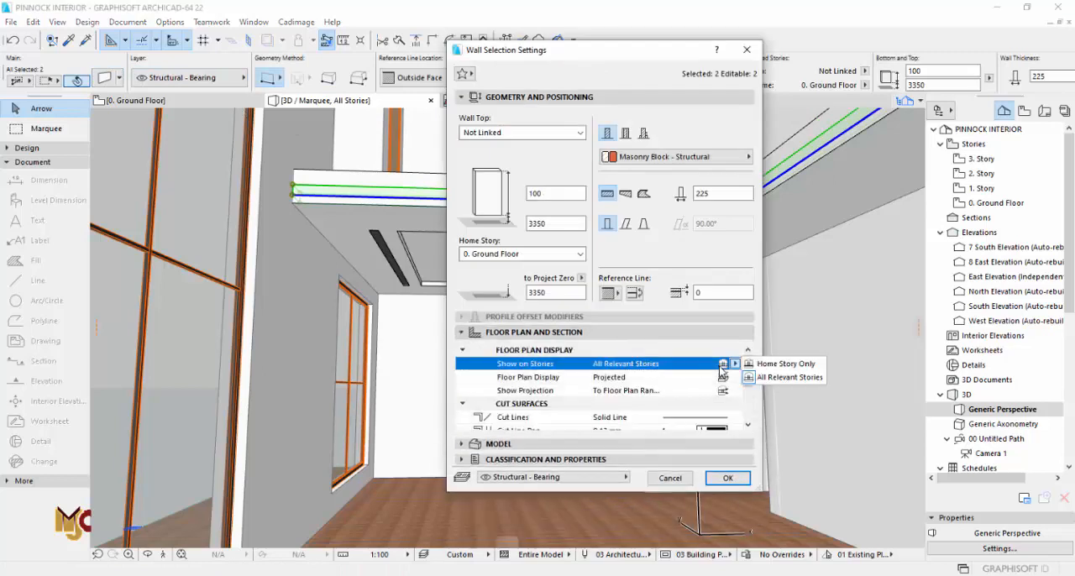
{"action": "left_click", "coordinate": [750, 363]}
{"action": "left_click", "coordinate": [729, 377]}
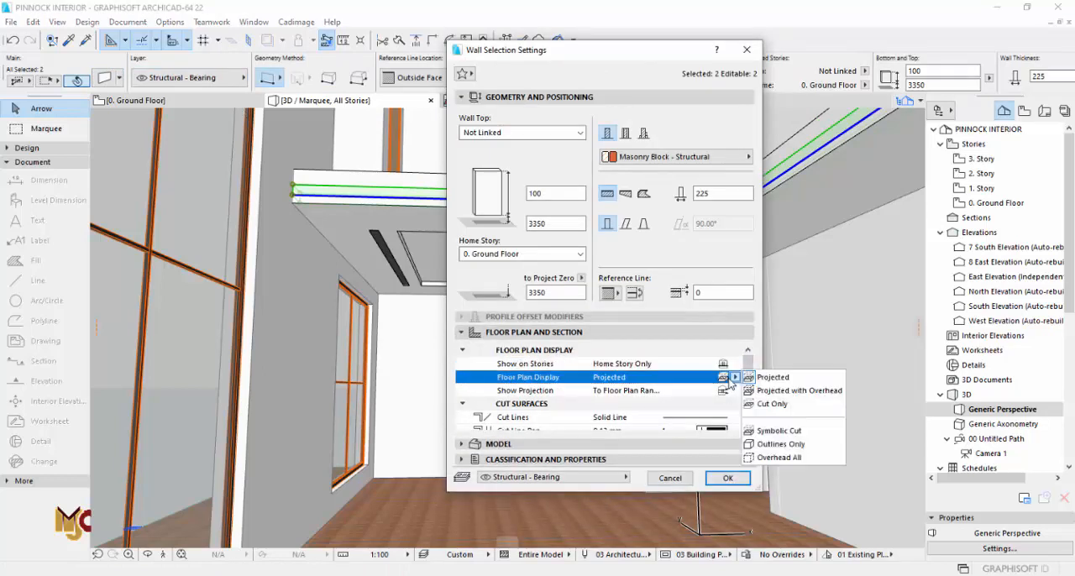
{"action": "left_click", "coordinate": [753, 390]}
{"action": "left_click", "coordinate": [727, 478]}
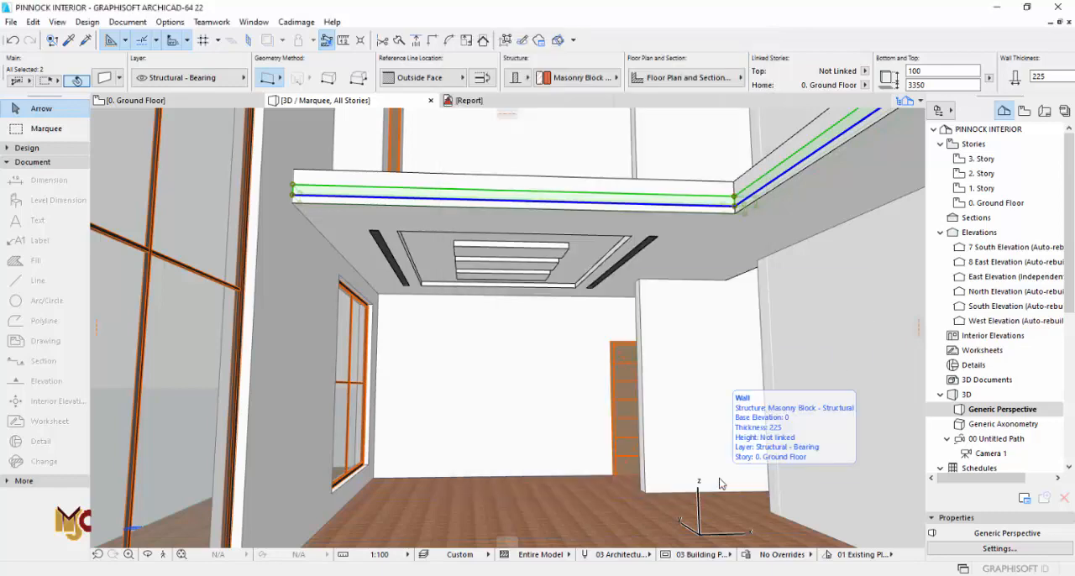
Step: Draw a 225 thick, 100 high wall at elevation 3350 from the guest room wall corner up to the partition beside the dining area
{"action": "key", "text": "F2"}
{"action": "scroll", "coordinate": [619, 442], "scroll_direction": "down", "scroll_amount": 5}
{"action": "middle_click_drag", "start_coordinate": [655, 482], "coordinate": [604, 382]}
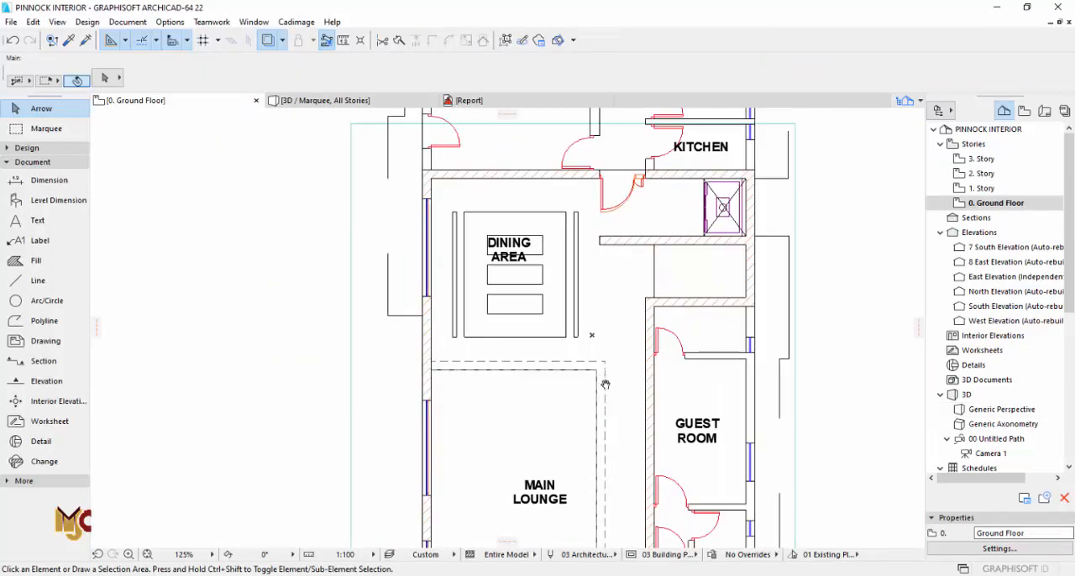
{"action": "scroll", "coordinate": [606, 398], "scroll_direction": "up", "scroll_amount": 3}
{"action": "key", "text": "w"}
{"action": "scroll", "coordinate": [684, 135], "scroll_direction": "up", "scroll_amount": 3}
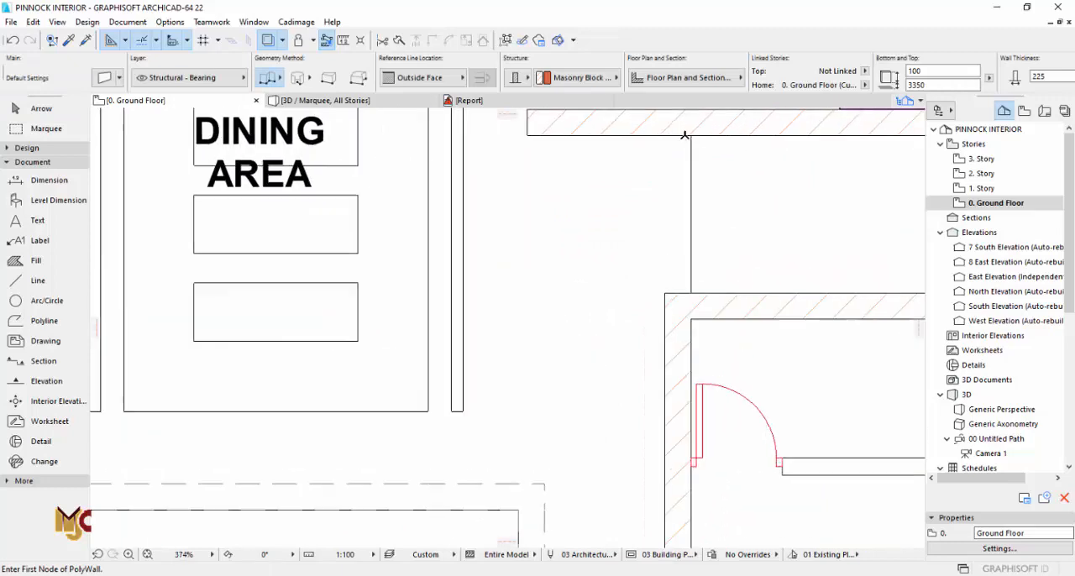
{"action": "middle_click_drag", "start_coordinate": [694, 134], "coordinate": [675, 316]}
{"action": "scroll", "coordinate": [636, 307], "scroll_direction": "down", "scroll_amount": 3}
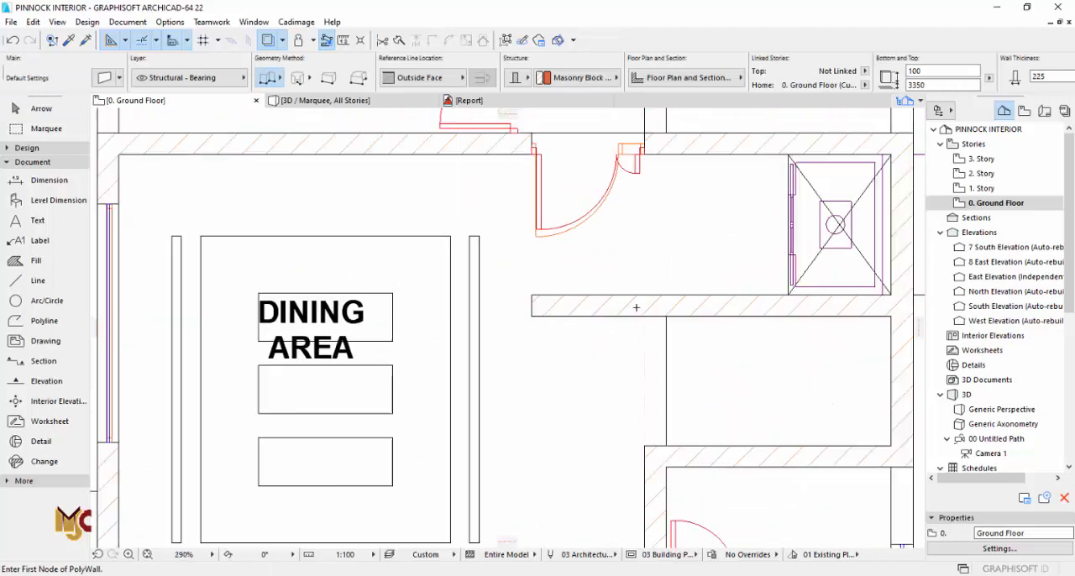
{"action": "scroll", "coordinate": [655, 393], "scroll_direction": "up", "scroll_amount": 4}
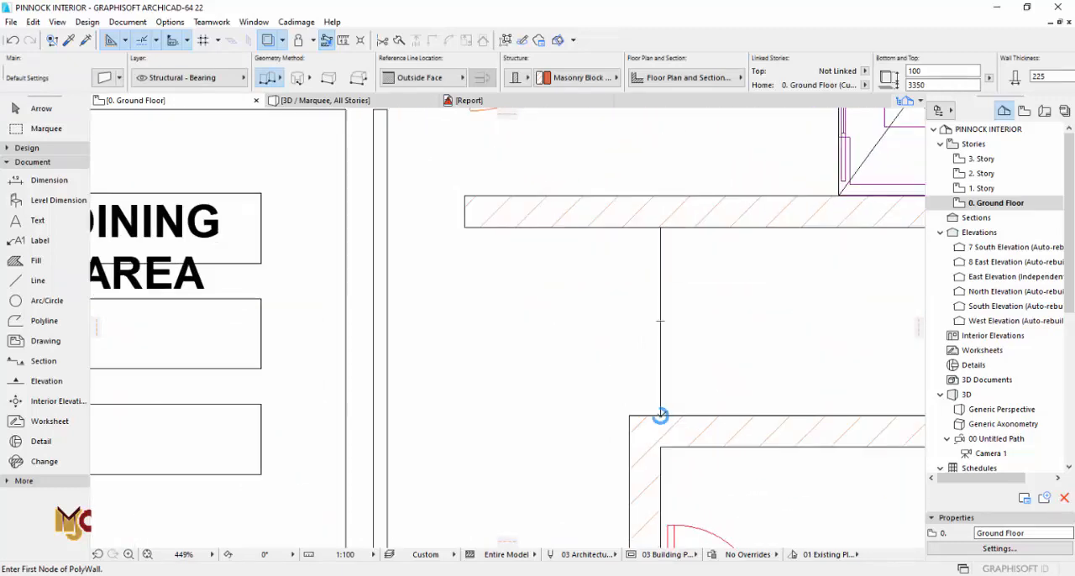
{"action": "left_click", "coordinate": [660, 415]}
{"action": "right_click", "coordinate": [661, 228]}
{"action": "left_click", "coordinate": [681, 334]}
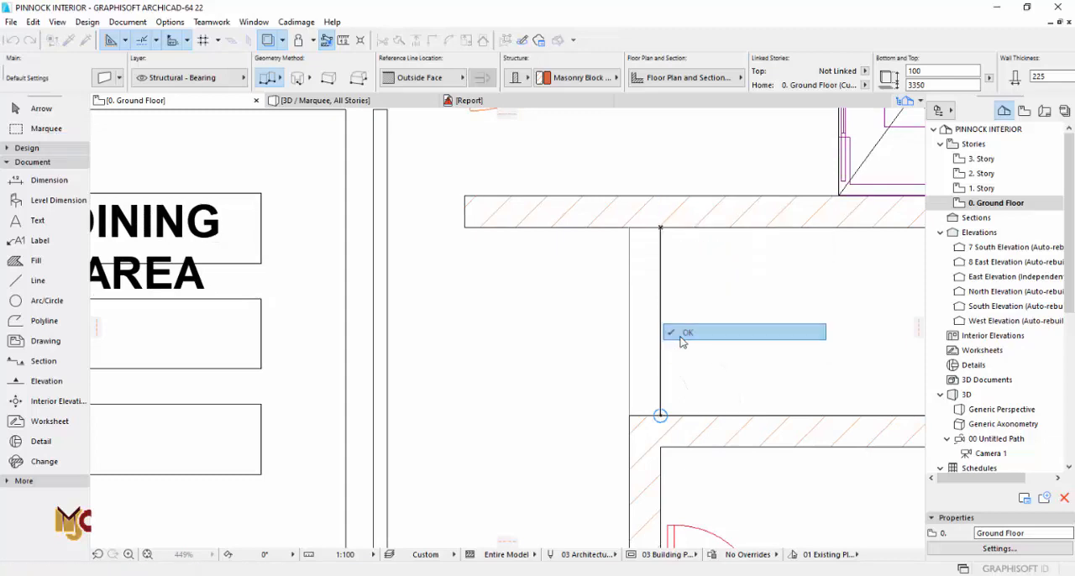
{"action": "key", "text": "Escape"}
Step: Change the Floor Plan Display of the three upper walls so their overhead outlines are hidden on the ground floor plan
{"action": "scroll", "coordinate": [698, 312], "scroll_direction": "down", "scroll_amount": 5}
{"action": "scroll", "coordinate": [670, 305], "scroll_direction": "down", "scroll_amount": 2}
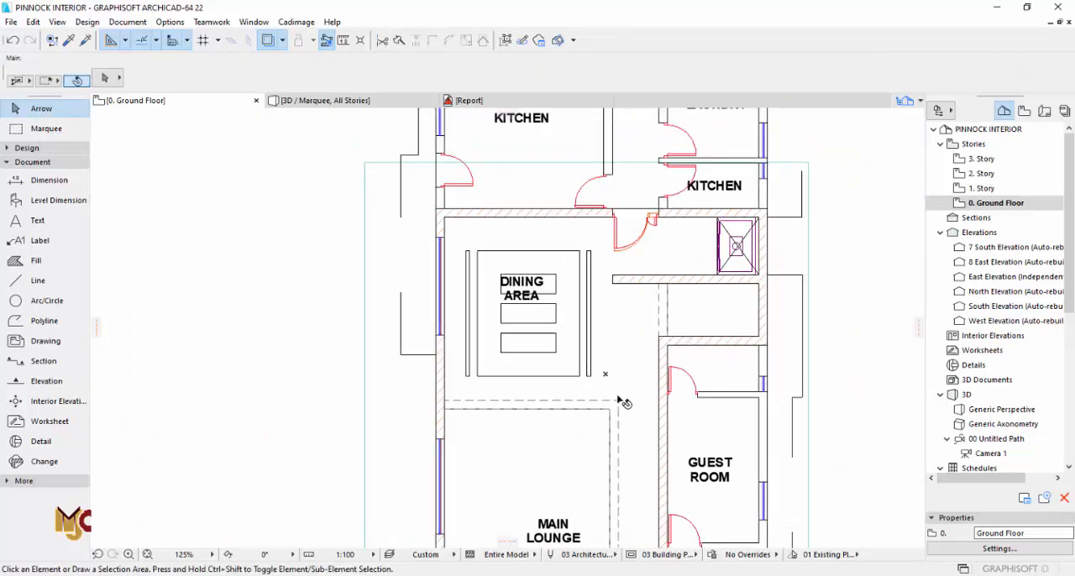
{"action": "left_click", "coordinate": [617, 403]}
{"action": "scroll", "coordinate": [712, 303], "scroll_direction": "up", "scroll_amount": 3}
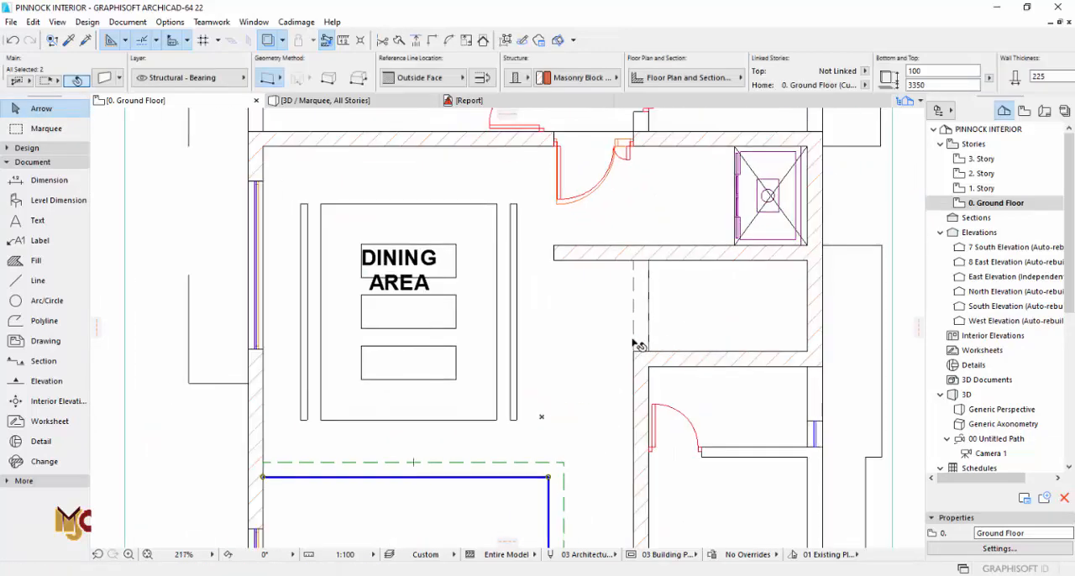
{"action": "left_click", "coordinate": [638, 344], "text": "shift"}
{"action": "left_click", "coordinate": [104, 79]}
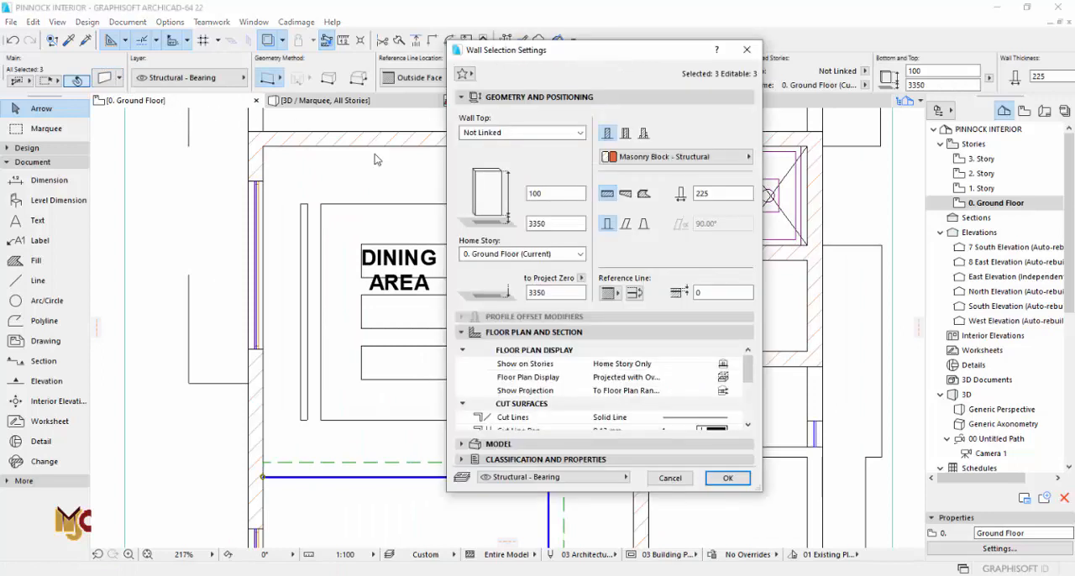
{"action": "left_click", "coordinate": [723, 367]}
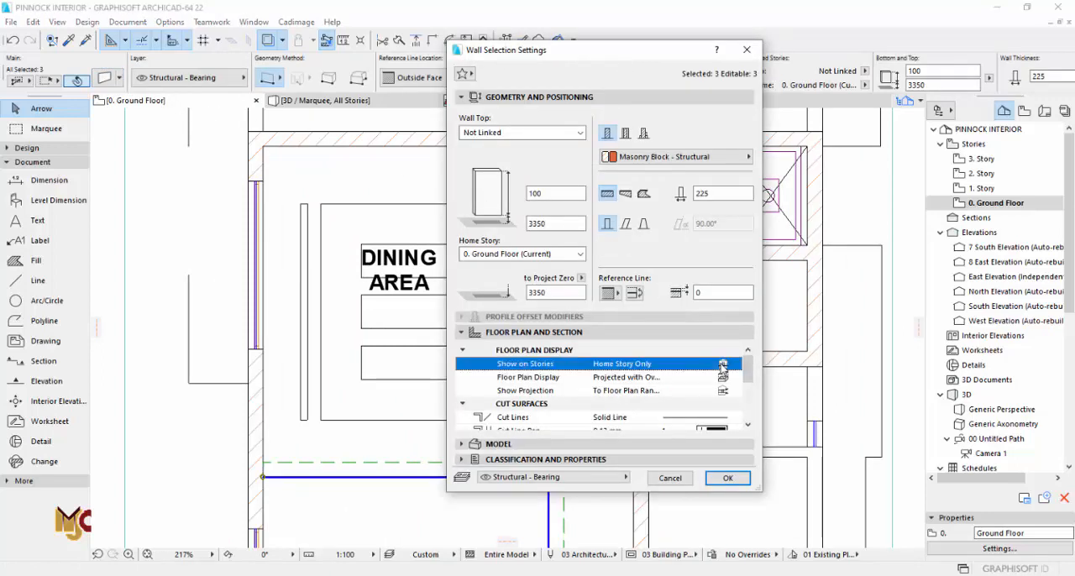
{"action": "left_click", "coordinate": [723, 378]}
{"action": "left_click", "coordinate": [727, 477]}
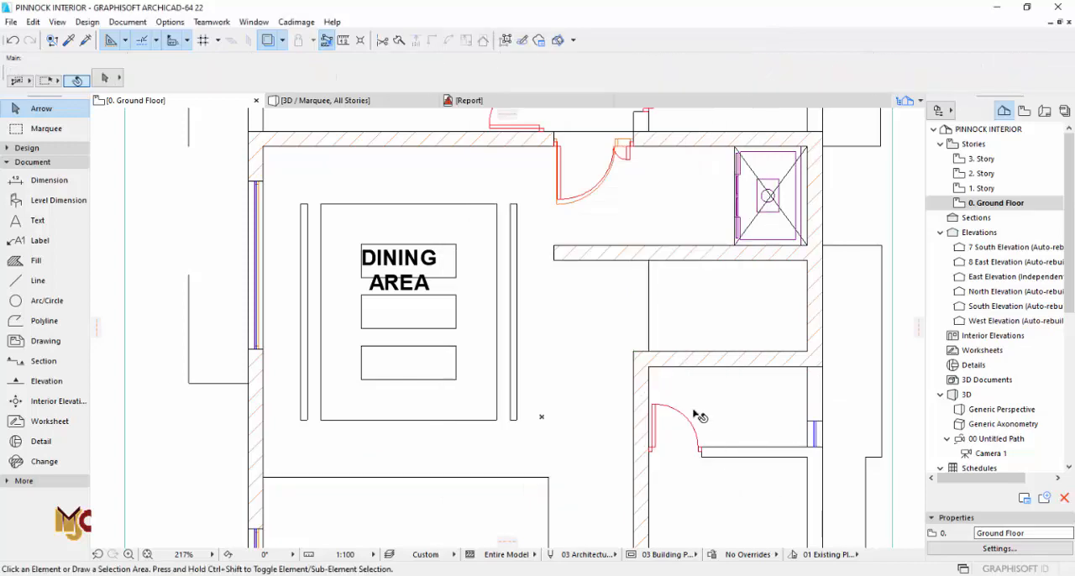
Step: Inspect the dining ceiling and its edge walls in 3D, and return to the dining area on the ground floor plan
{"action": "key", "text": "F3"}
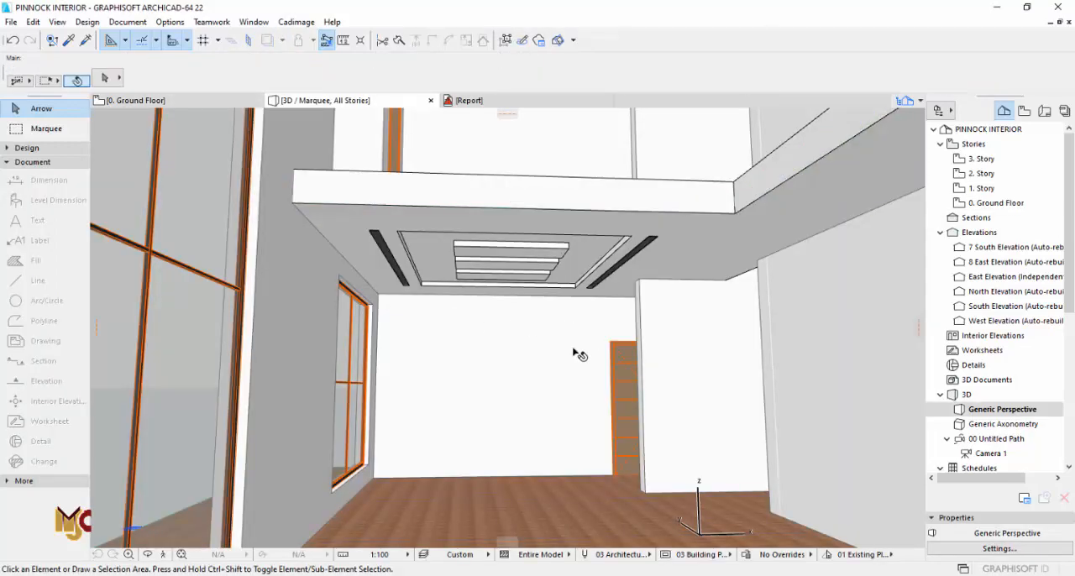
{"action": "key", "text": "F2"}
{"action": "scroll", "coordinate": [435, 172], "scroll_direction": "up", "scroll_amount": 6}
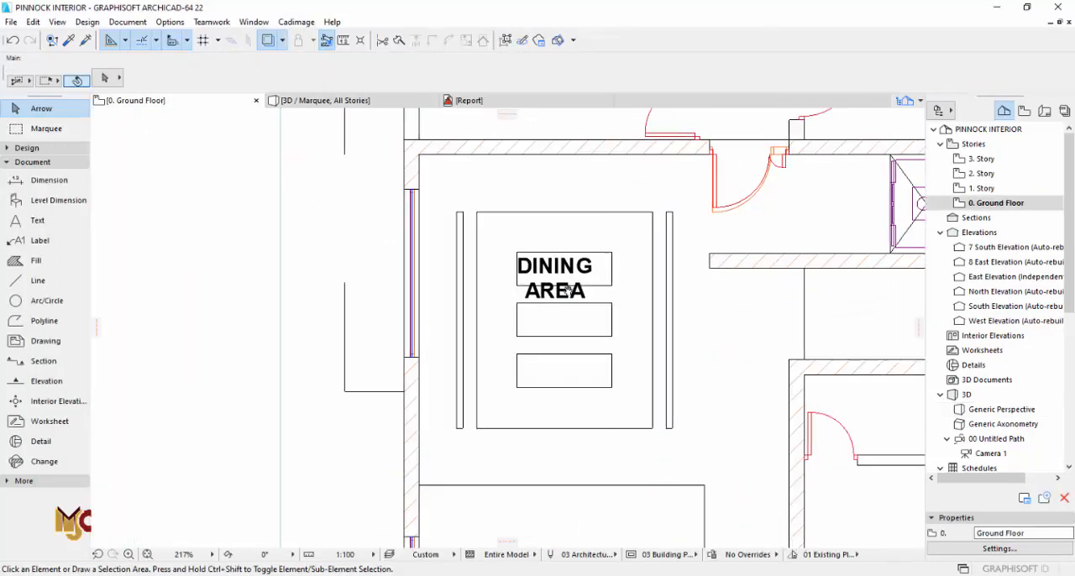
Step: Cut a 150 wide rectangular opening into the dining ceiling slab along the window wall, starting at the upper wall corner
{"action": "left_click", "coordinate": [435, 172]}
{"action": "scroll", "coordinate": [448, 190], "scroll_direction": "up", "scroll_amount": 1}
{"action": "scroll", "coordinate": [480, 185], "scroll_direction": "down", "scroll_amount": 3}
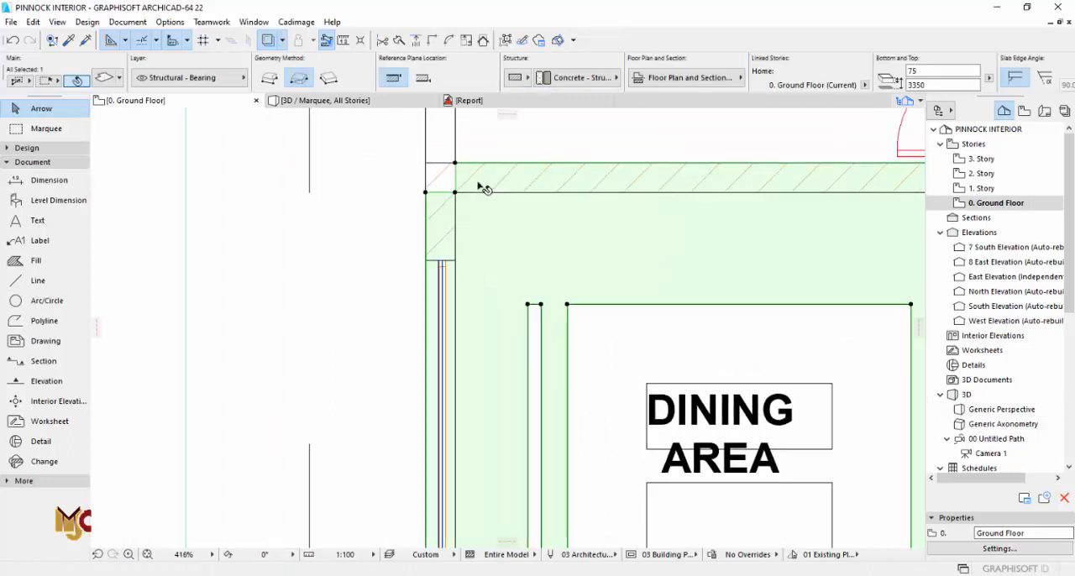
{"action": "scroll", "coordinate": [463, 199], "scroll_direction": "up", "scroll_amount": 3}
{"action": "left_click", "coordinate": [463, 187]}
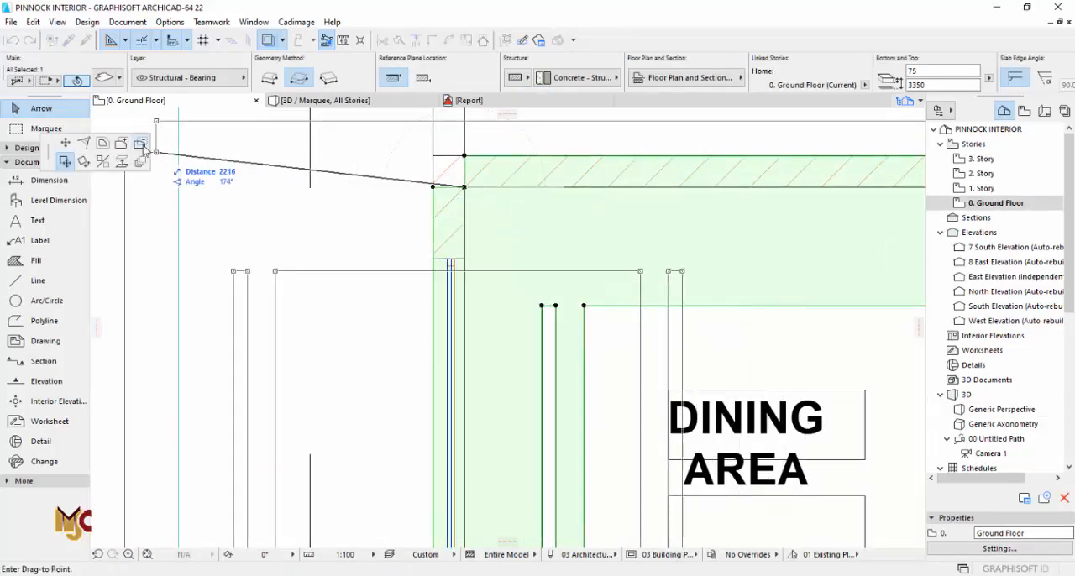
{"action": "scroll", "coordinate": [488, 220], "scroll_direction": "down", "scroll_amount": 2}
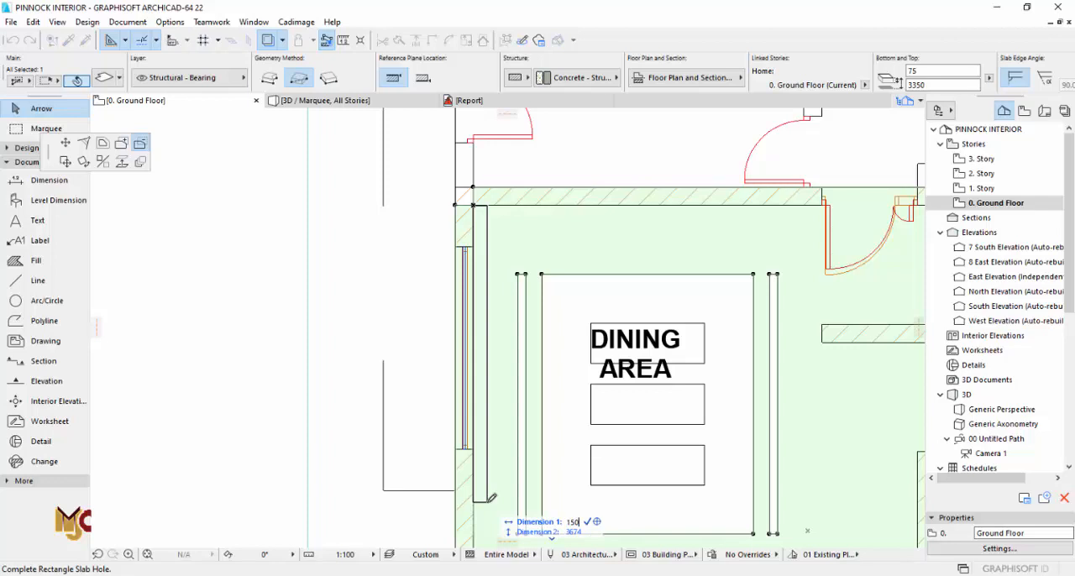
{"action": "key", "text": "Tab"}
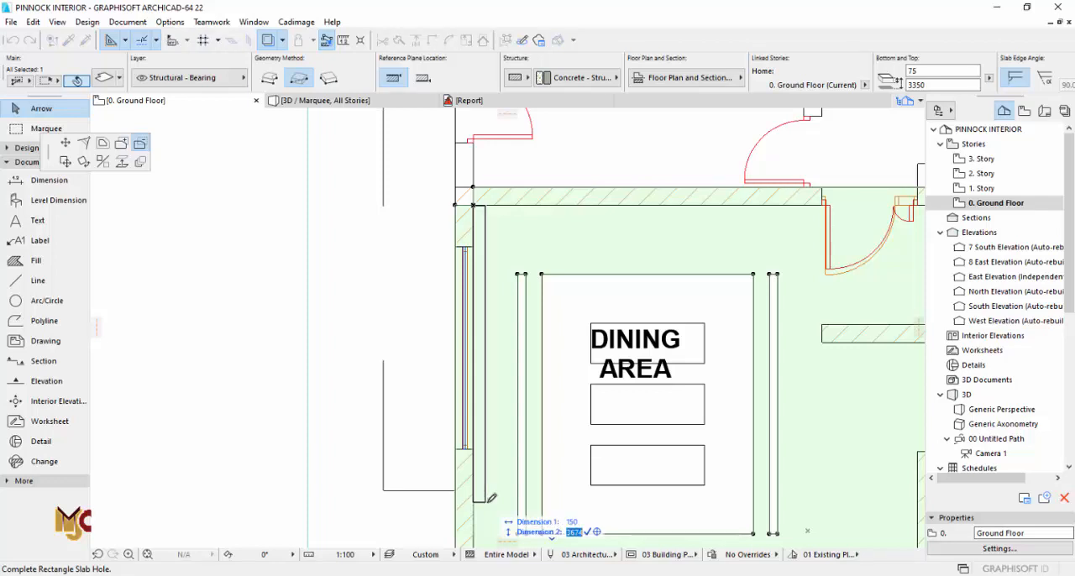
{"action": "key", "text": "Return"}
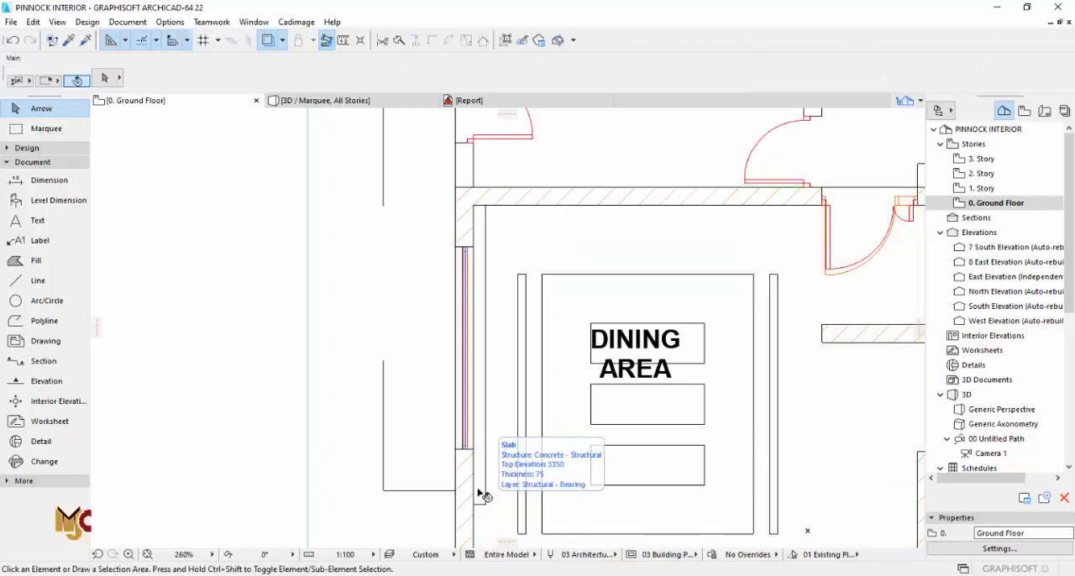
Step: Inspect the new ceiling opening beside the dining window and the family lounge above it in 3D
{"action": "middle_click_drag", "start_coordinate": [480, 492], "coordinate": [524, 398]}
{"action": "key", "text": "F3"}
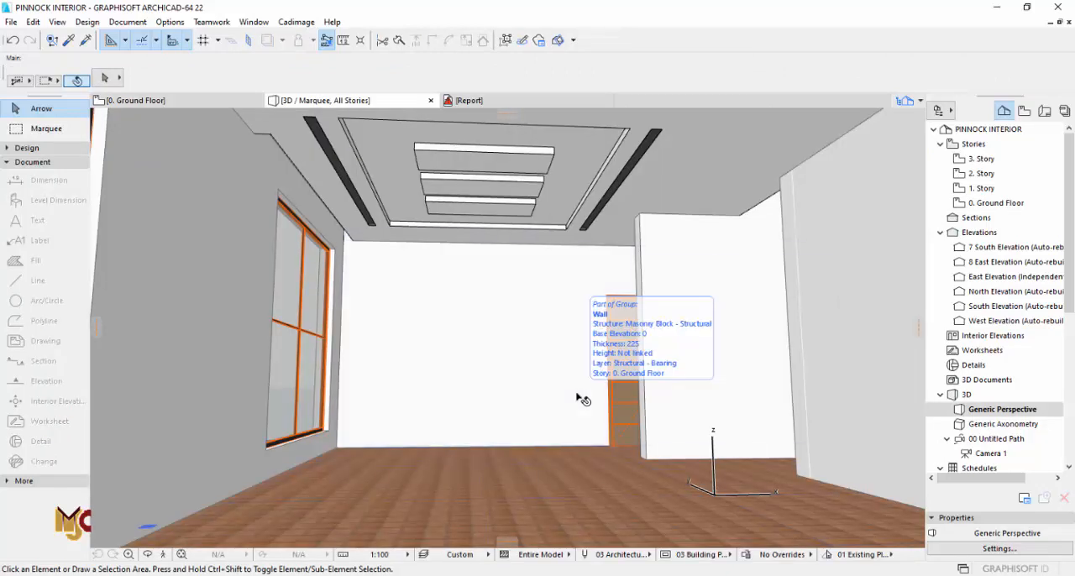
{"action": "key", "text": "F2"}
{"action": "scroll", "coordinate": [517, 405], "scroll_direction": "down", "scroll_amount": 4}
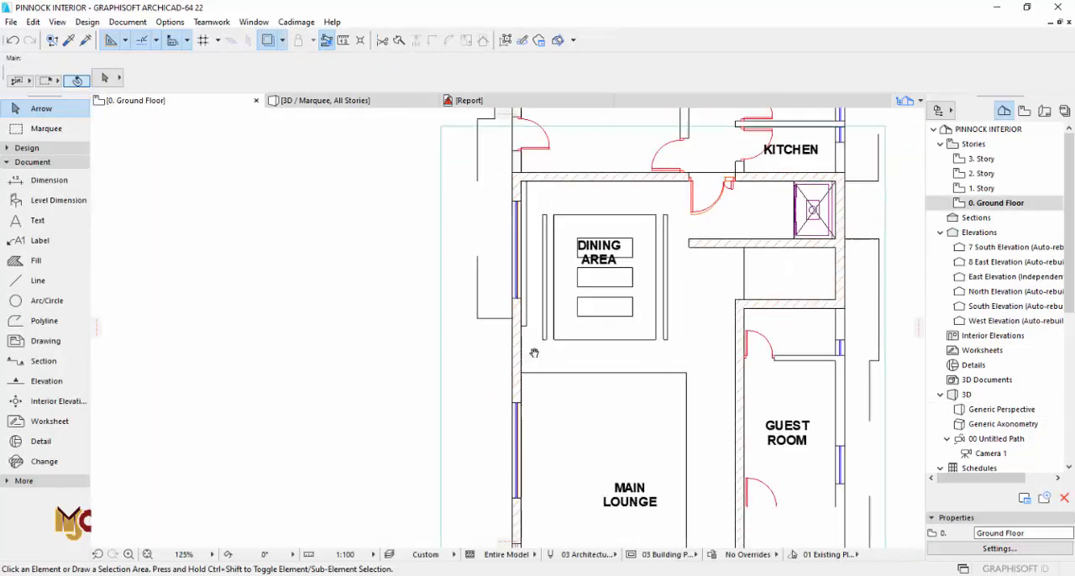
{"action": "key", "text": "F3"}
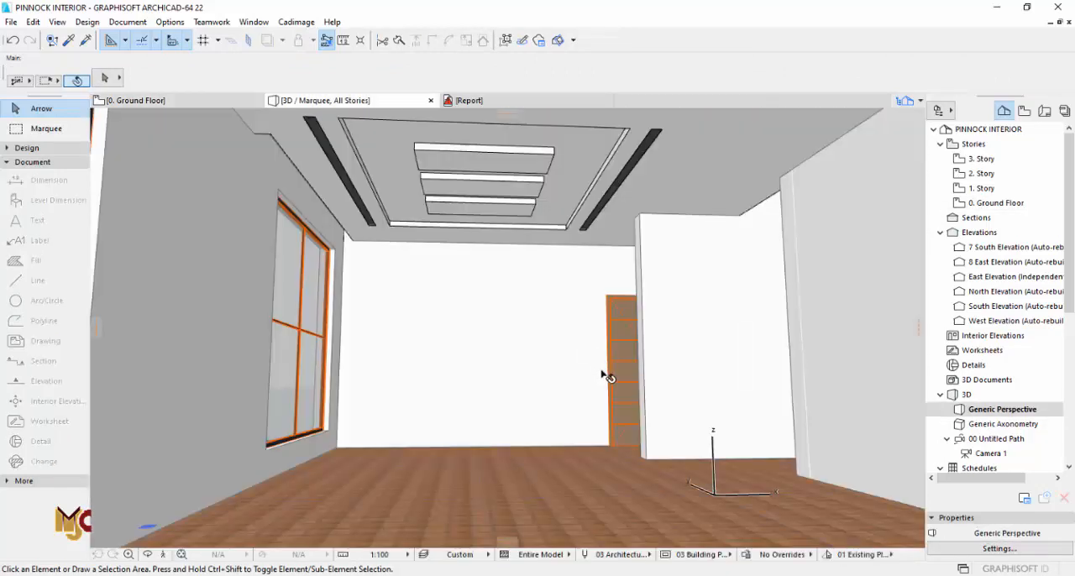
{"action": "mouse_move", "coordinate": [528, 372]}
{"action": "middle_mouse_down", "text": "shift"}
{"action": "mouse_move", "coordinate": [552, 377]}
{"action": "mouse_move", "coordinate": [477, 378]}
{"action": "mouse_move", "coordinate": [484, 391]}
{"action": "mouse_move", "coordinate": [536, 377]}
{"action": "middle_mouse_up", "text": "shift"}
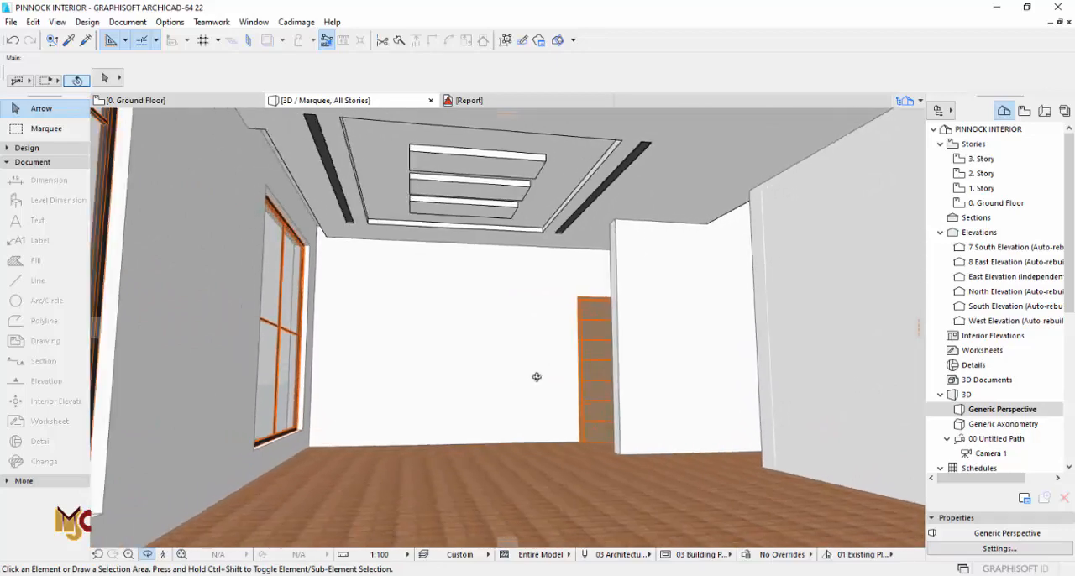
{"action": "middle_click_drag", "start_coordinate": [582, 348], "coordinate": [497, 386]}
{"action": "scroll", "coordinate": [515, 309], "scroll_direction": "down", "scroll_amount": 2}
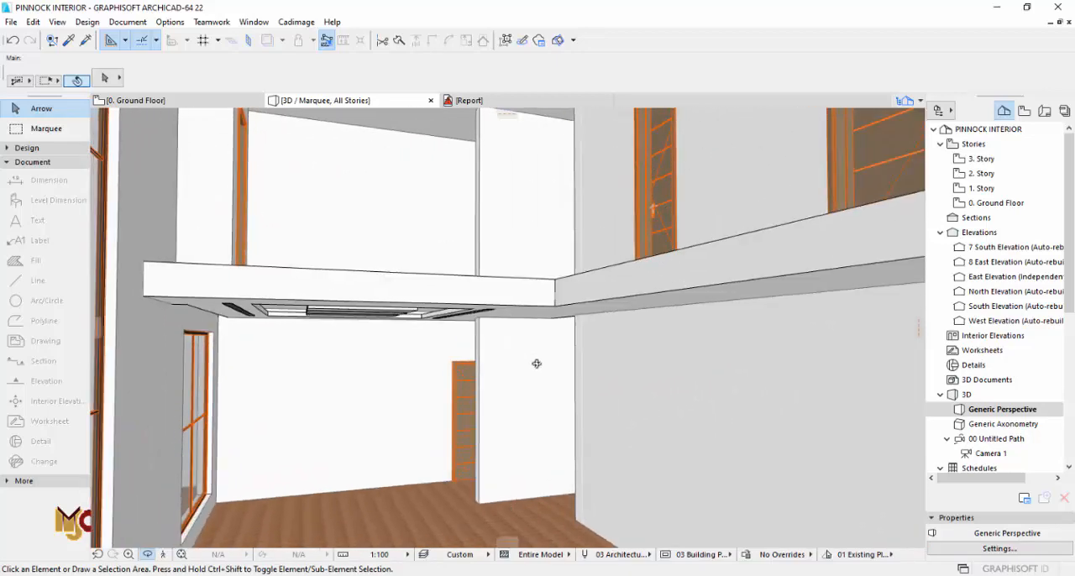
{"action": "left_click_drag", "start_coordinate": [535, 363], "coordinate": [511, 397]}
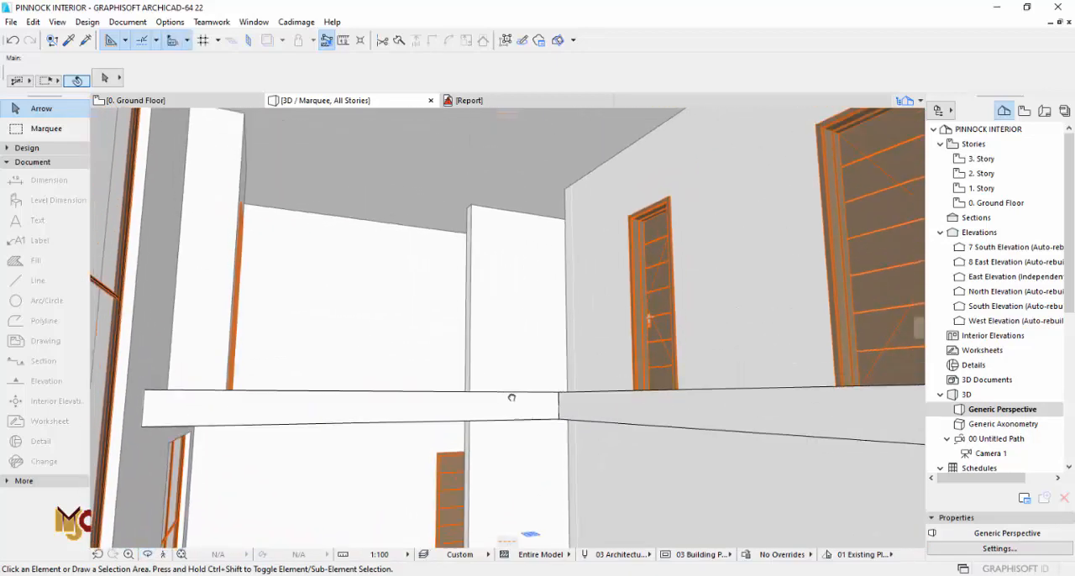
Step: Select the 75 thick dining ceiling slab on the ground floor and copy it
{"action": "key", "text": "F2"}
{"action": "left_click", "coordinate": [663, 330]}
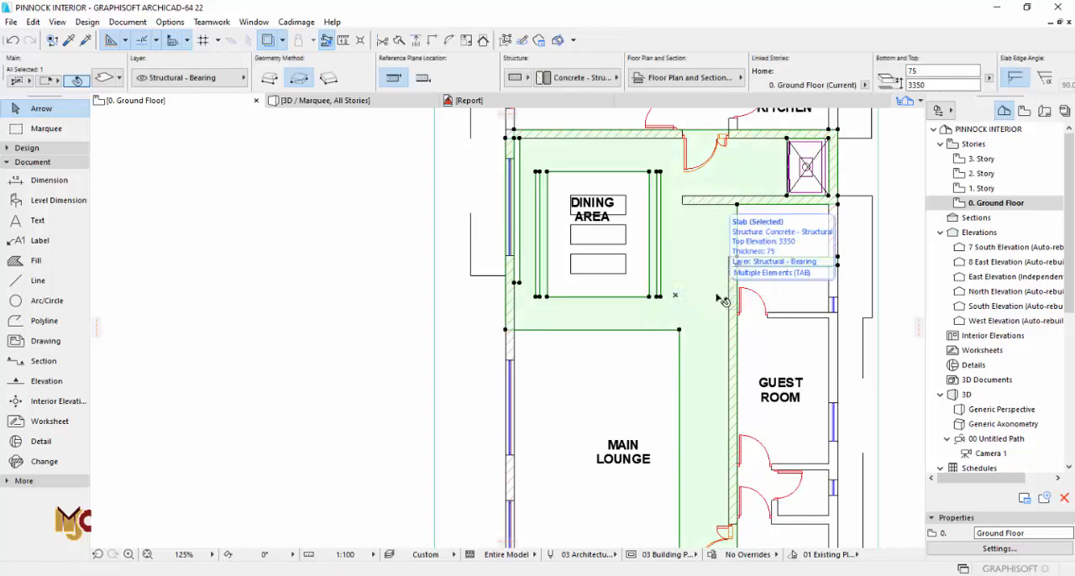
{"action": "double_click", "coordinate": [982, 188]}
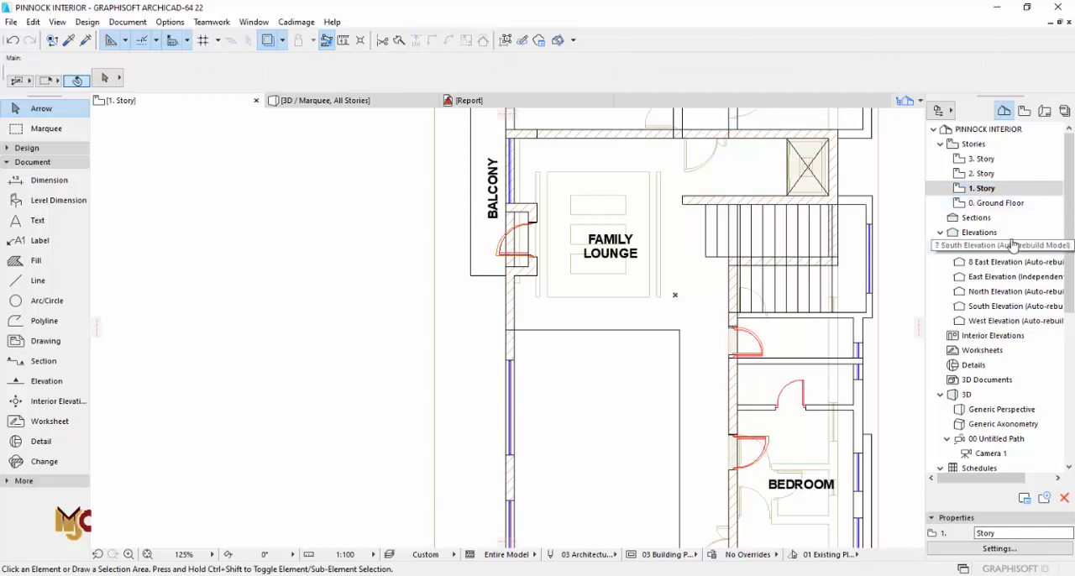
{"action": "double_click", "coordinate": [991, 202]}
{"action": "right_click", "coordinate": [663, 324]}
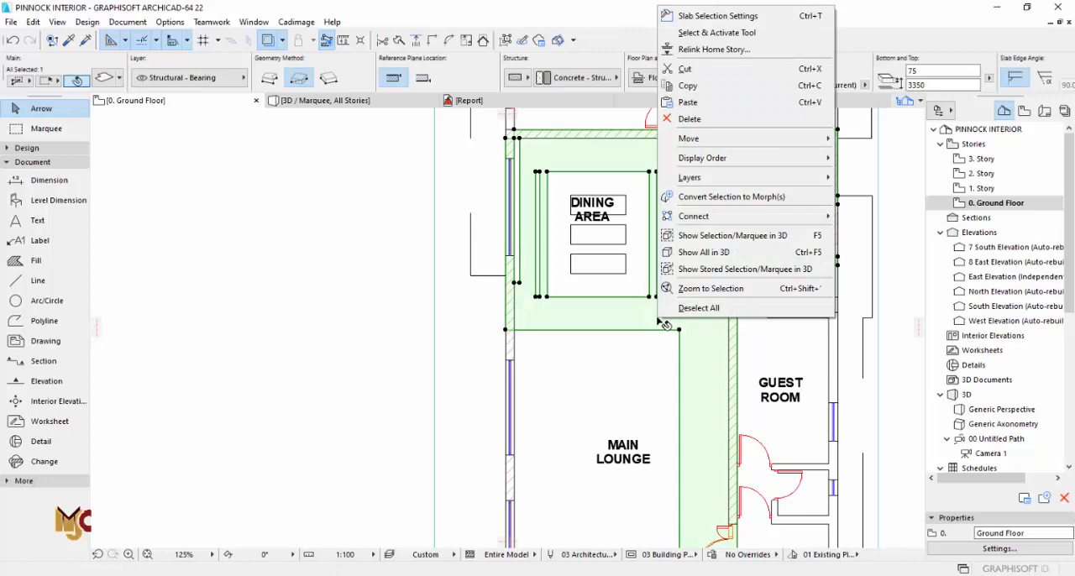
{"action": "left_click", "coordinate": [698, 87]}
Step: Paste the copied ceiling slab onto 1. Story at its original location and check the family lounge ceiling in 3D
{"action": "double_click", "coordinate": [989, 188]}
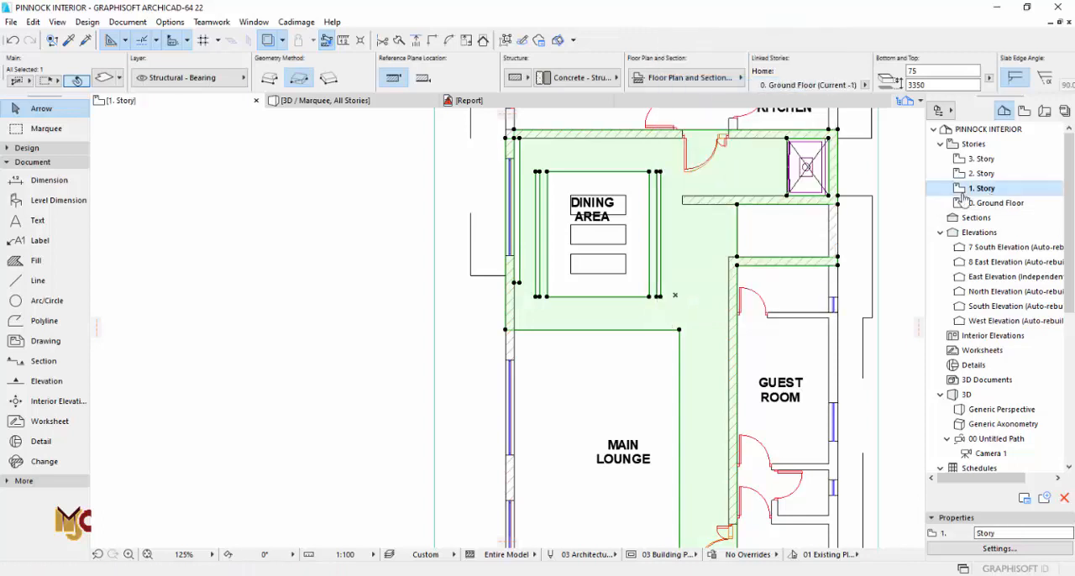
{"action": "right_click", "coordinate": [371, 301]}
{"action": "mouse_move", "coordinate": [413, 330]}
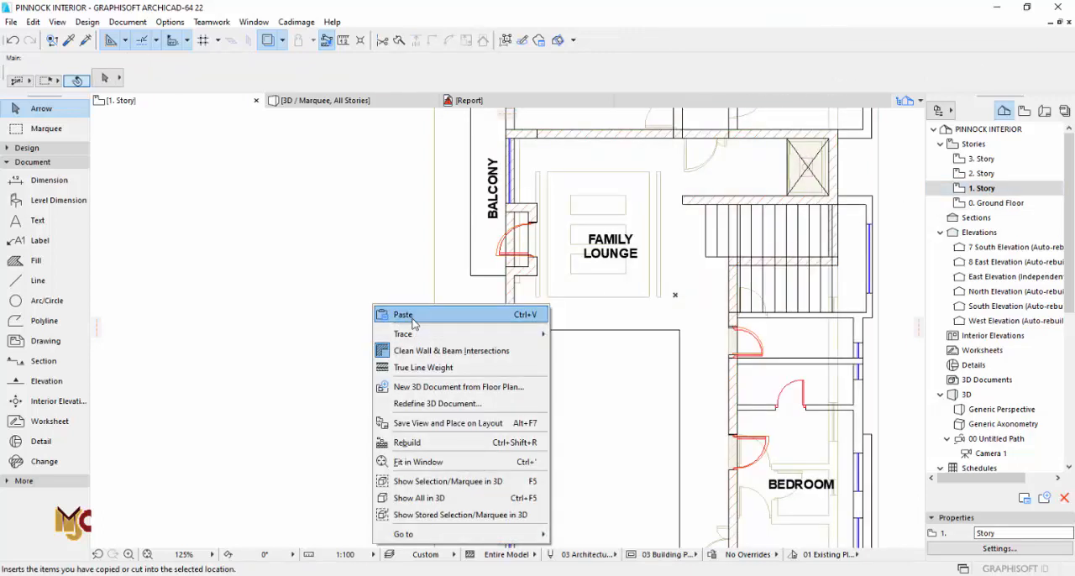
{"action": "left_click", "coordinate": [402, 315]}
{"action": "left_click", "coordinate": [612, 282]}
{"action": "scroll", "coordinate": [710, 277], "scroll_direction": "down", "scroll_amount": 3}
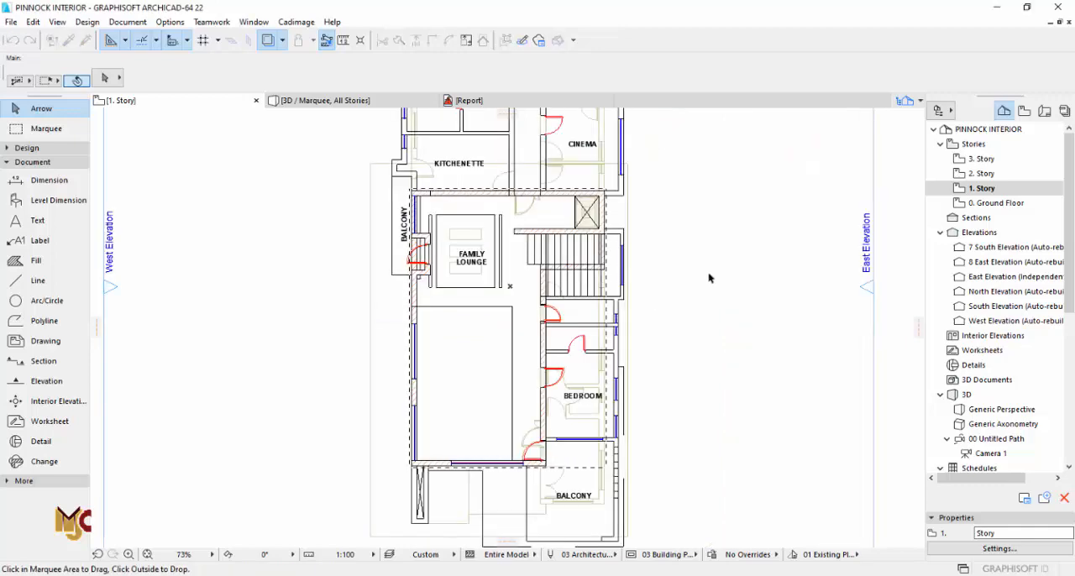
{"action": "left_click", "coordinate": [712, 274]}
{"action": "key", "text": "F3"}
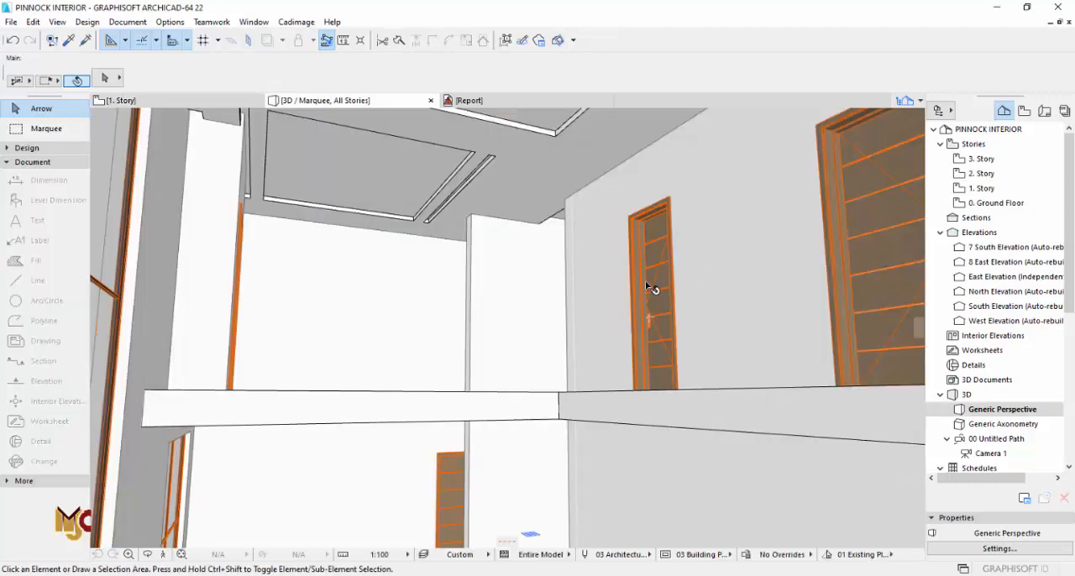
{"action": "middle_click_drag", "start_coordinate": [653, 288], "coordinate": [610, 345]}
{"action": "middle_click_drag", "start_coordinate": [543, 278], "coordinate": [547, 254]}
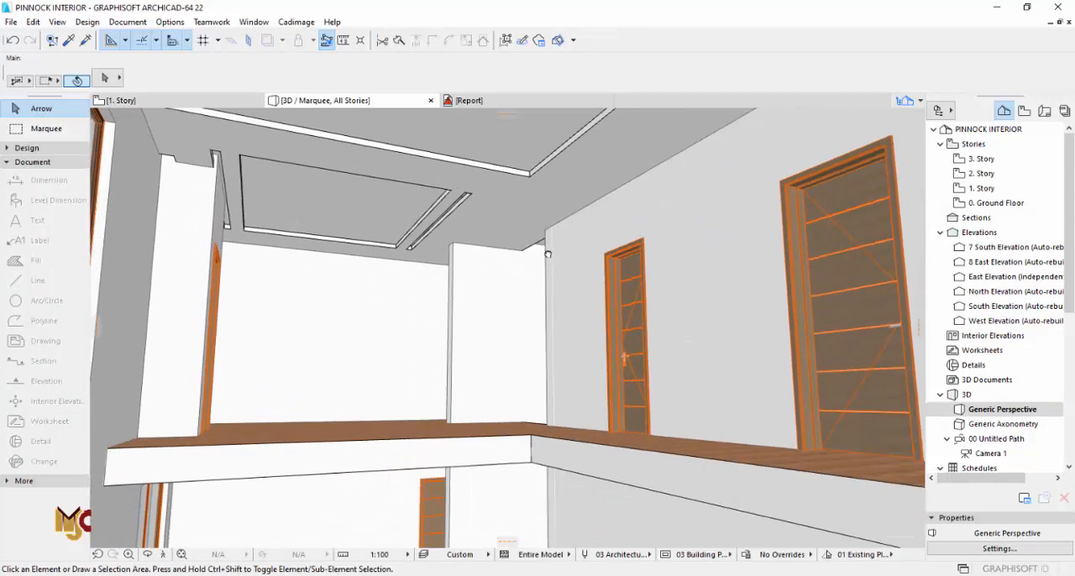
{"action": "middle_click_drag", "start_coordinate": [509, 353], "coordinate": [508, 377]}
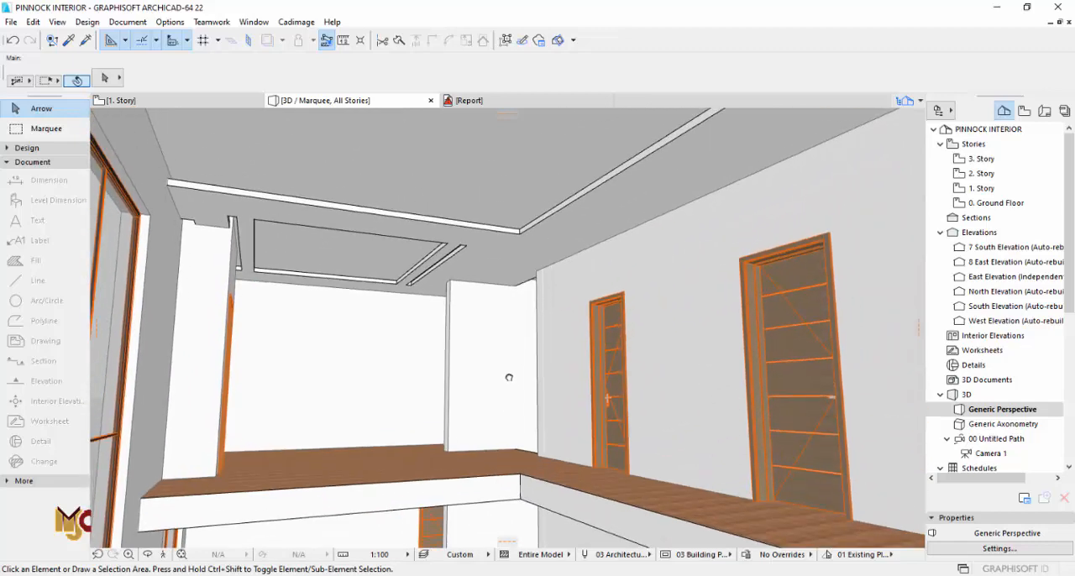
Step: Extend the pasted slab's edge below the family lounge across the open void to the front wall
{"action": "key", "text": "F2"}
{"action": "left_click", "coordinate": [496, 308]}
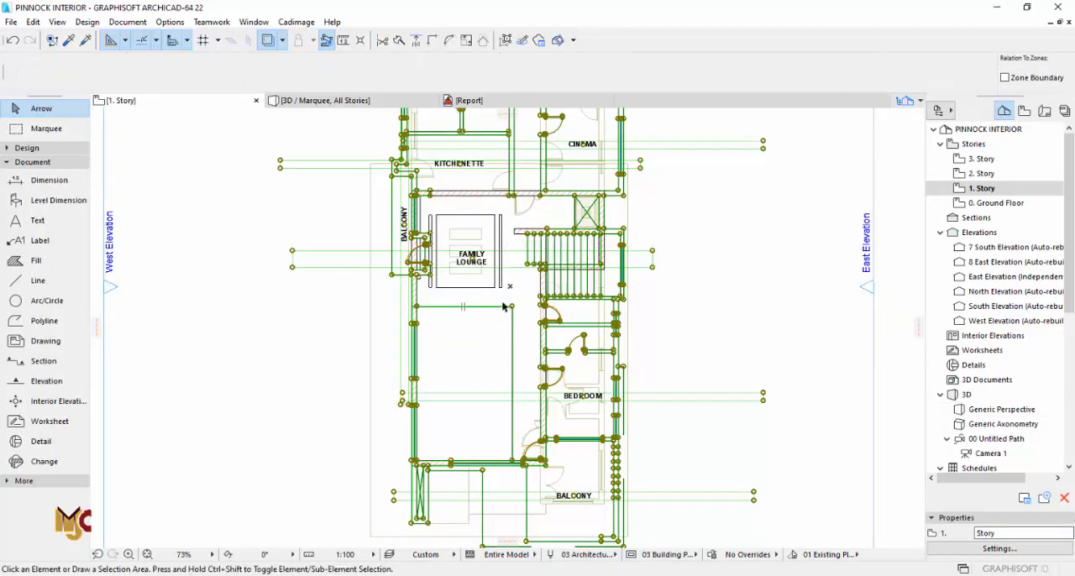
{"action": "key", "text": "Escape"}
{"action": "left_click", "coordinate": [508, 295]}
{"action": "left_click", "coordinate": [497, 307]}
{"action": "scroll", "coordinate": [514, 459], "scroll_direction": "up", "scroll_amount": 5}
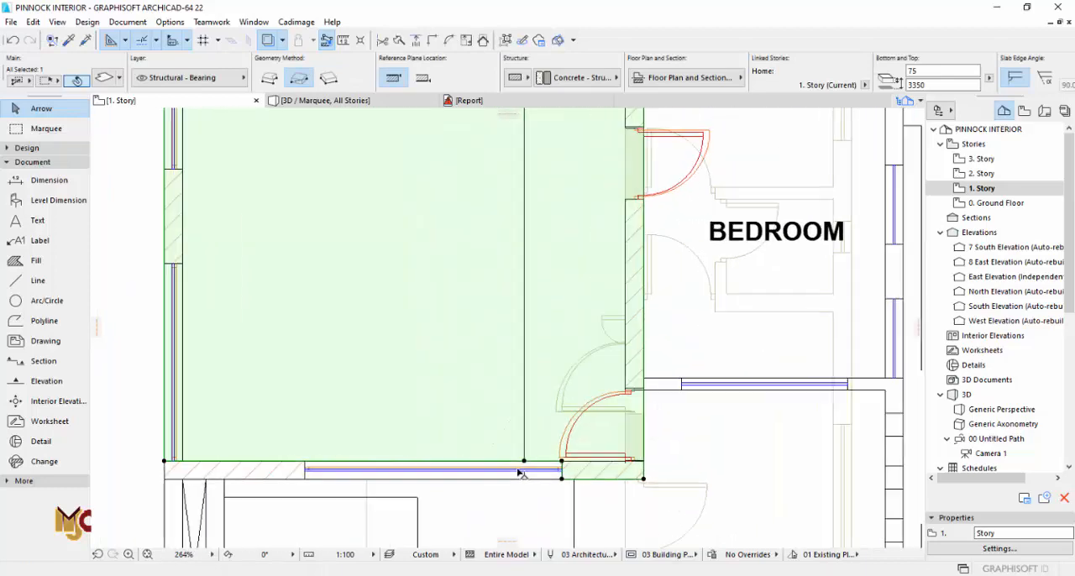
Step: Offset the slab's front edge 150 inward from the window wall and stretch the resulting recess eastward past the window to the door
{"action": "scroll", "coordinate": [521, 462], "scroll_direction": "up", "scroll_amount": 4}
{"action": "left_click", "coordinate": [532, 459]}
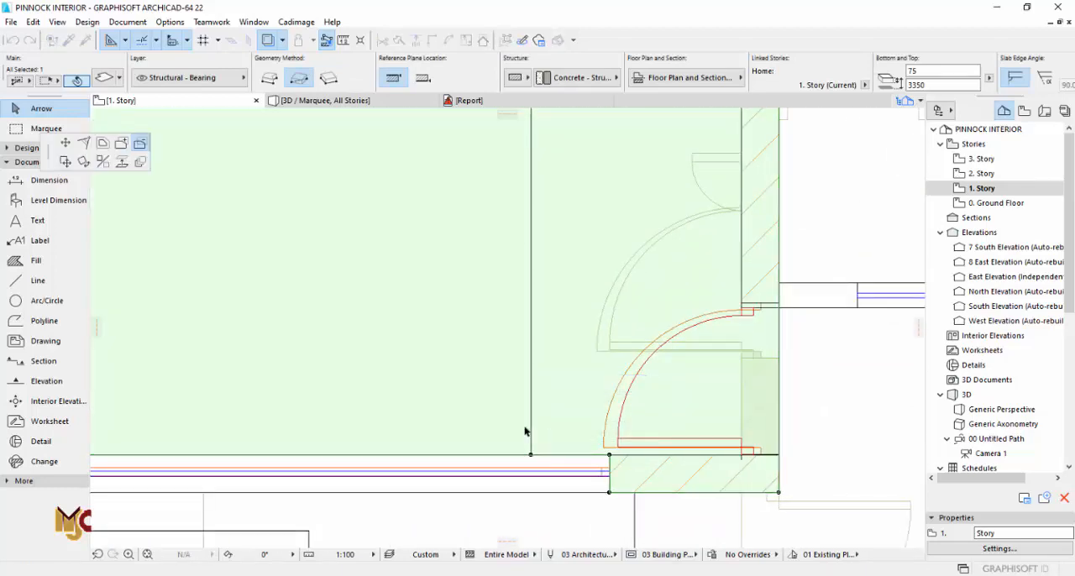
{"action": "left_click", "coordinate": [428, 454]}
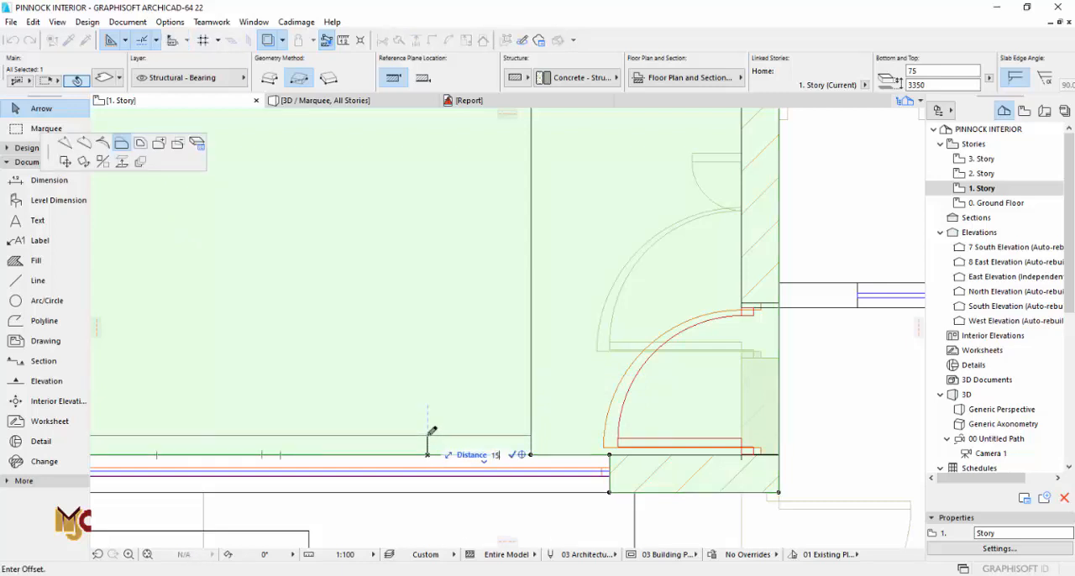
{"action": "left_click", "coordinate": [432, 431]}
{"action": "left_click", "coordinate": [532, 439]}
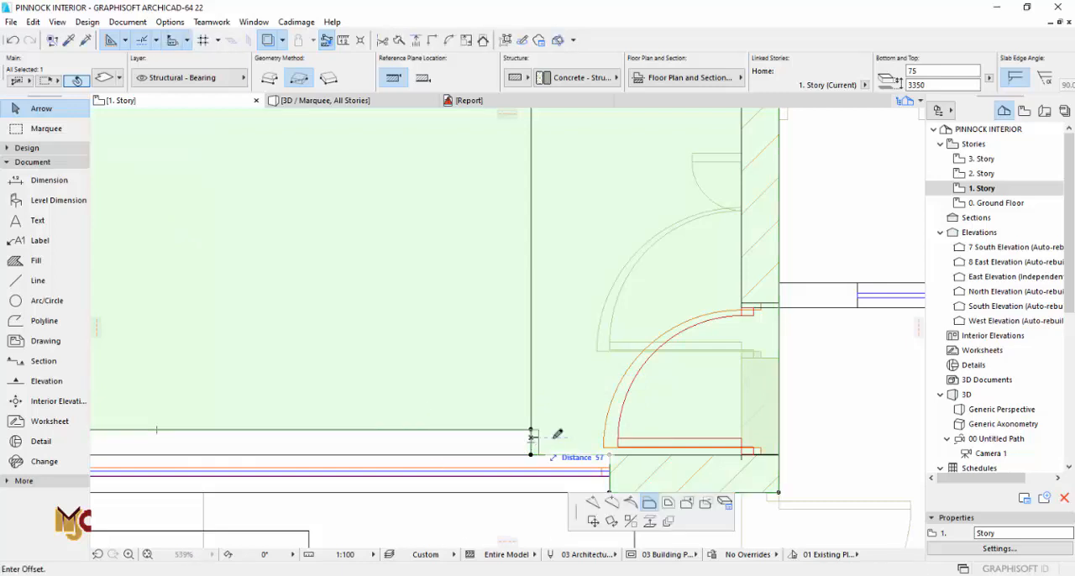
{"action": "left_click", "coordinate": [678, 440]}
Step: Add a rectangle of about 1429 by 375 to the slab at its south-west corner, closing that end of the recess
{"action": "scroll", "coordinate": [331, 431], "scroll_direction": "down", "scroll_amount": 3}
{"action": "scroll", "coordinate": [408, 431], "scroll_direction": "up", "scroll_amount": 8}
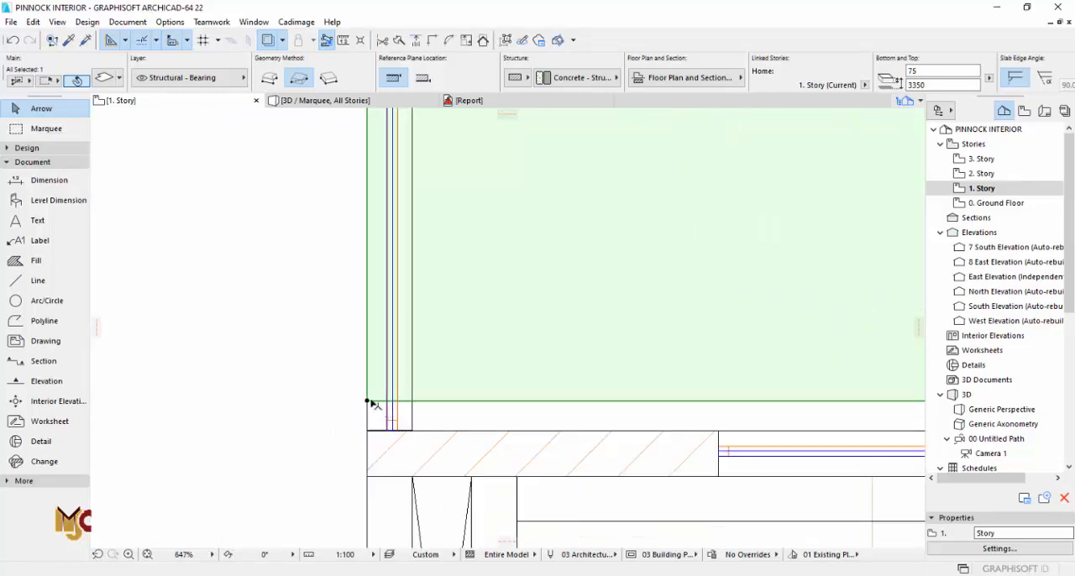
{"action": "left_click", "coordinate": [368, 402]}
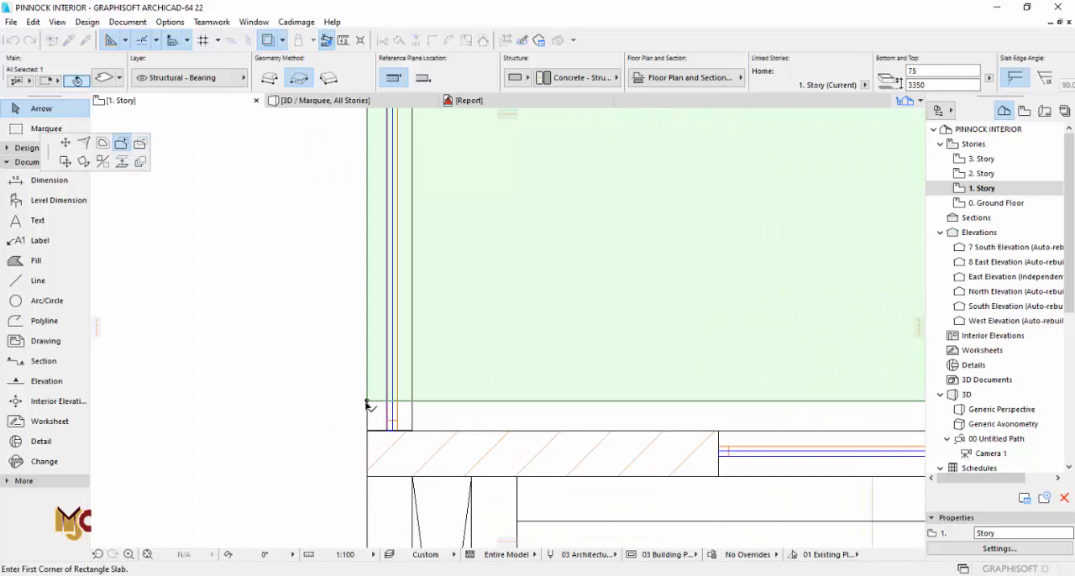
{"action": "left_click", "coordinate": [367, 402]}
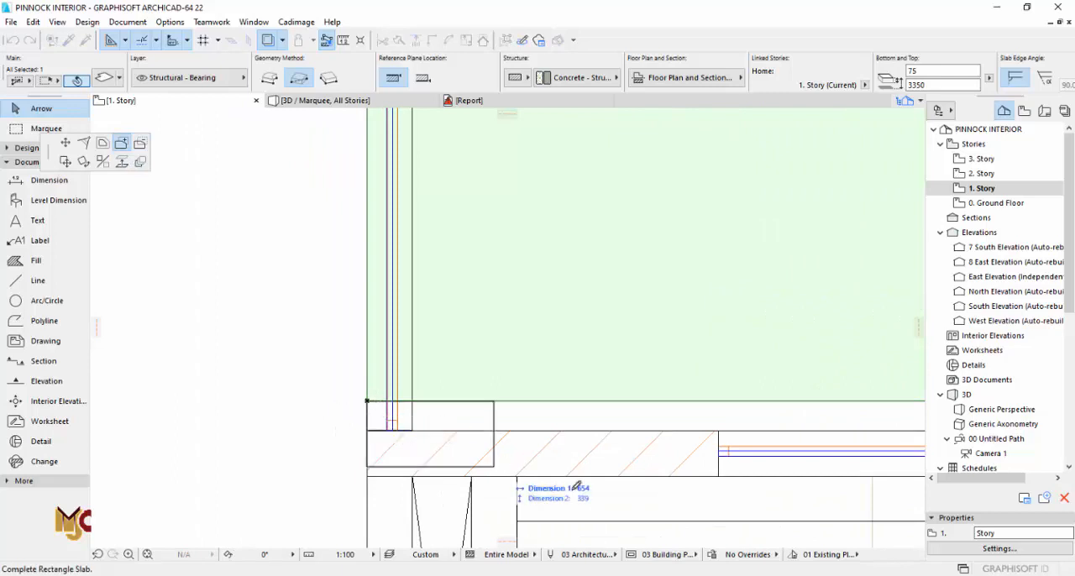
{"action": "left_click", "coordinate": [659, 472]}
{"action": "key", "text": "Escape"}
{"action": "scroll", "coordinate": [372, 459], "scroll_direction": "down", "scroll_amount": 5}
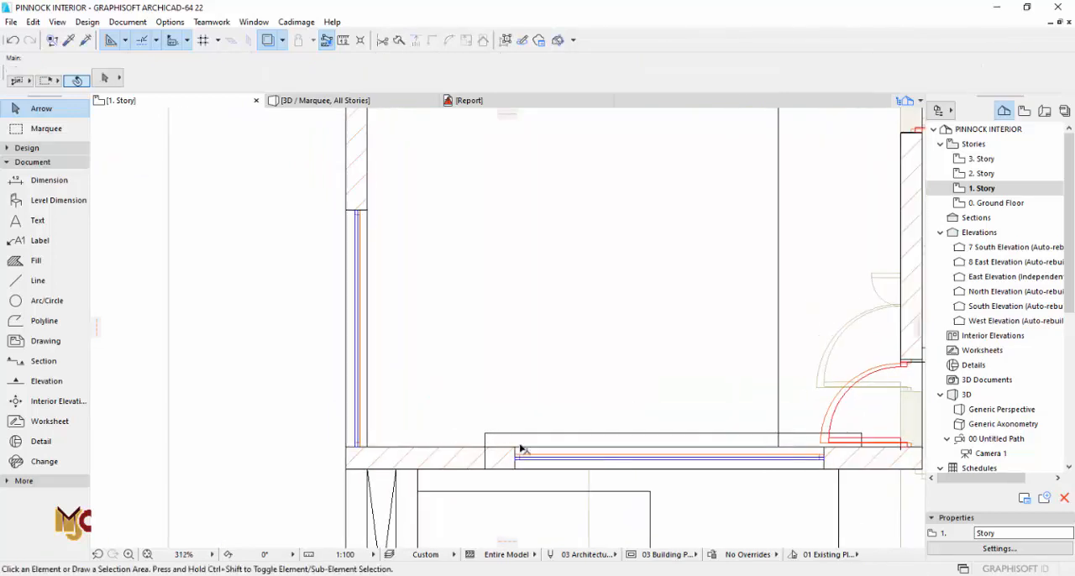
Step: Shorten the front window recess by moving its door-side end about 110 toward the window
{"action": "scroll", "coordinate": [521, 450], "scroll_direction": "up", "scroll_amount": 2}
{"action": "scroll", "coordinate": [679, 412], "scroll_direction": "up", "scroll_amount": 3}
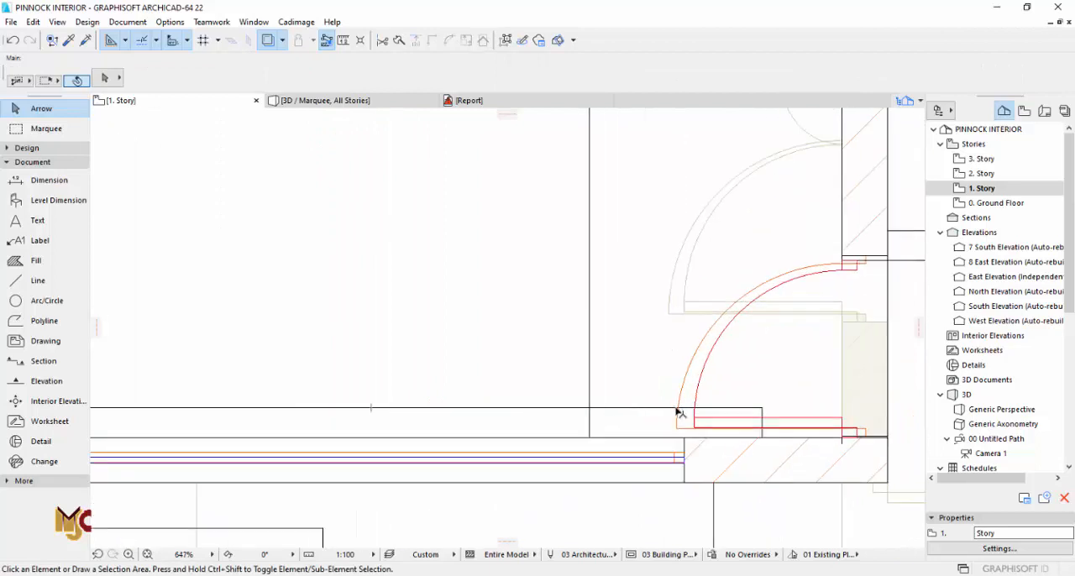
{"action": "left_click", "coordinate": [762, 418]}
{"action": "scroll", "coordinate": [764, 414], "scroll_direction": "up", "scroll_amount": 3}
{"action": "left_click", "coordinate": [763, 418]}
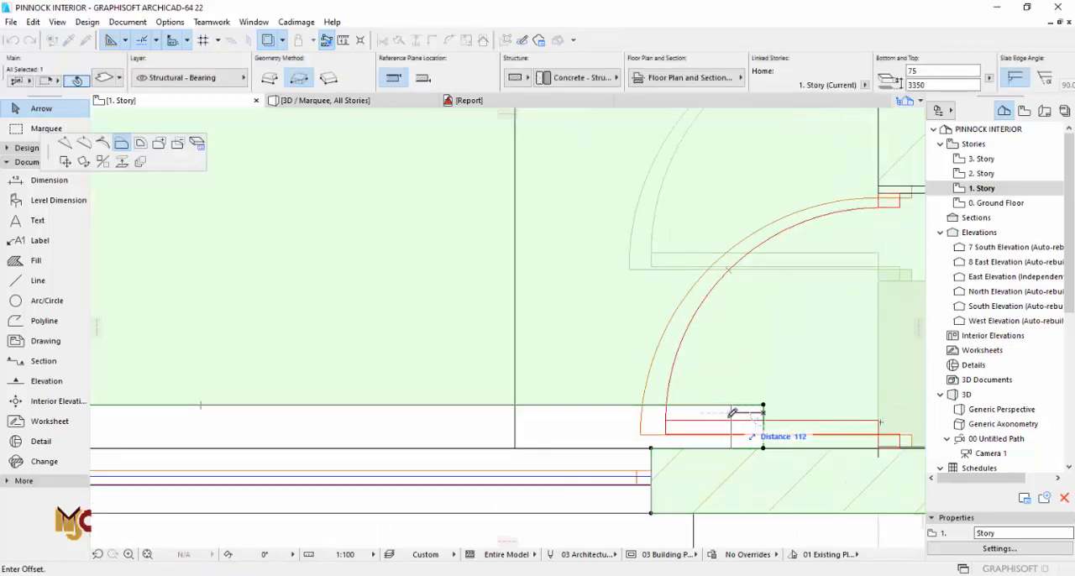
{"action": "left_click", "coordinate": [725, 416]}
{"action": "left_click", "coordinate": [726, 418]}
{"action": "left_click", "coordinate": [733, 418]}
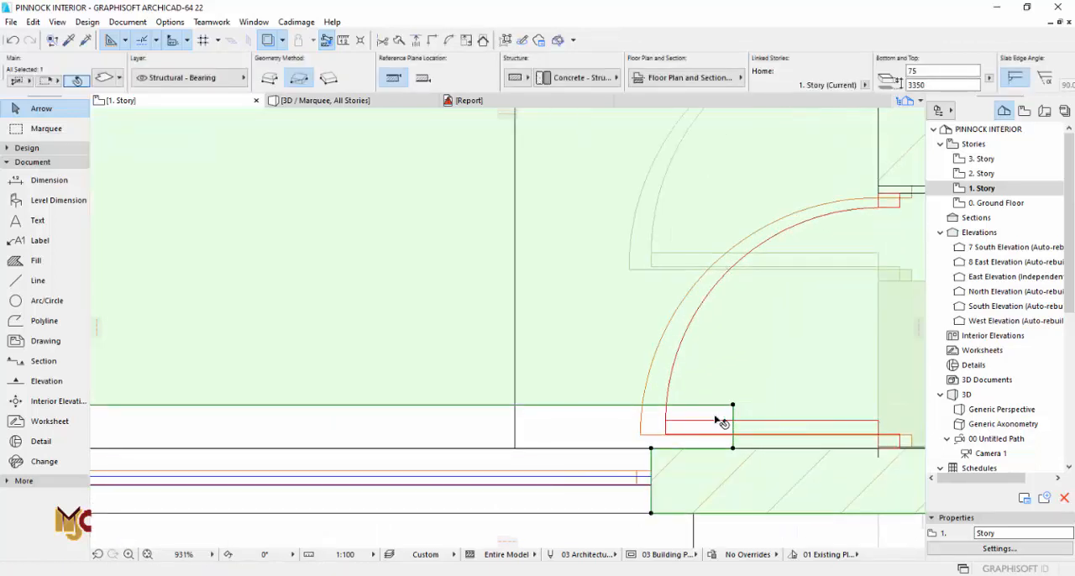
Step: Add a rectangle to the slab over the front wall, between the recess's west end and the window jamb, and open the 3D view
{"action": "scroll", "coordinate": [715, 417], "scroll_direction": "down", "scroll_amount": 3}
{"action": "middle_click_drag", "start_coordinate": [259, 412], "coordinate": [641, 411]}
{"action": "scroll", "coordinate": [472, 426], "scroll_direction": "up", "scroll_amount": 1}
{"action": "scroll", "coordinate": [334, 410], "scroll_direction": "down", "scroll_amount": 2}
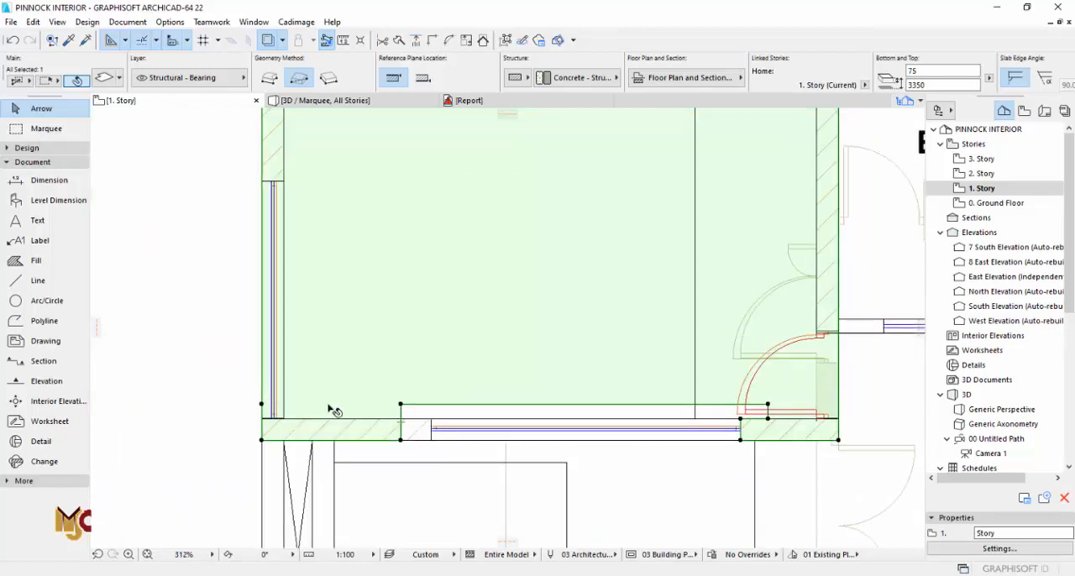
{"action": "scroll", "coordinate": [400, 428], "scroll_direction": "up", "scroll_amount": 2}
{"action": "left_click", "coordinate": [401, 445]}
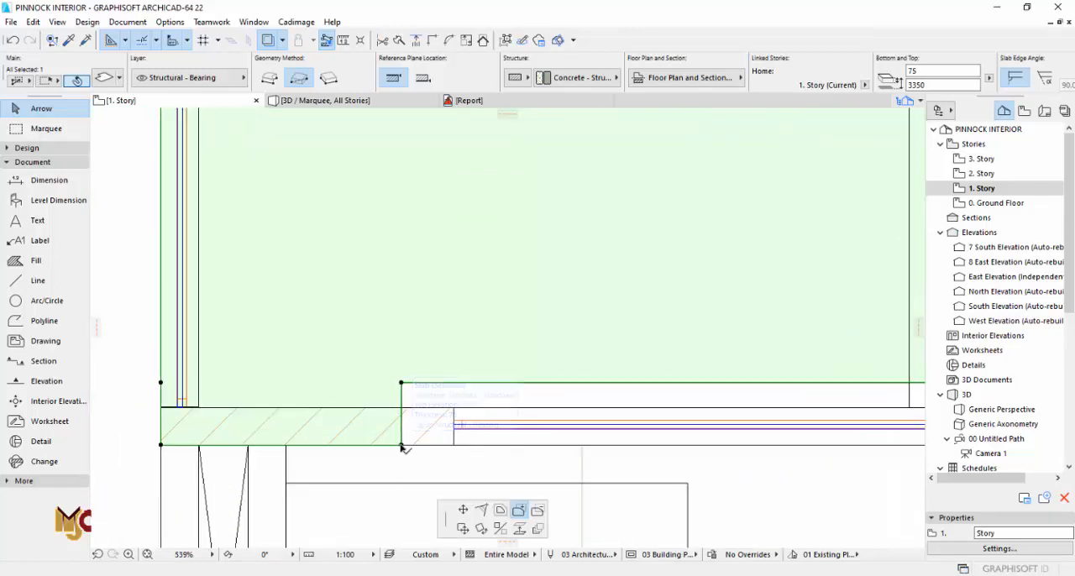
{"action": "left_click", "coordinate": [402, 445]}
{"action": "left_click", "coordinate": [402, 445]}
{"action": "left_click", "coordinate": [454, 408]}
{"action": "key", "text": "Escape"}
{"action": "key", "text": "F3"}
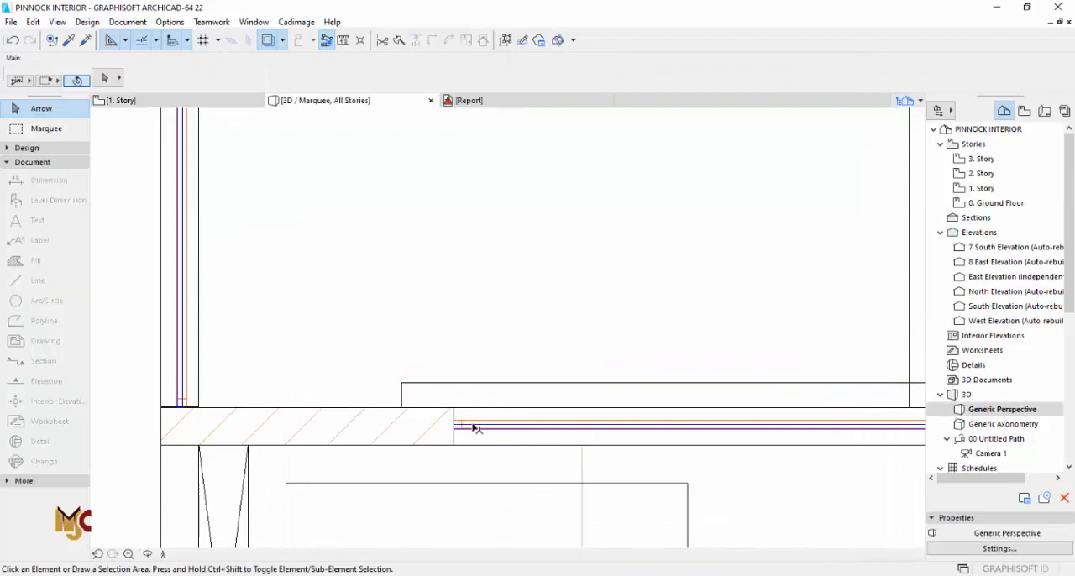
Step: Examine the ceiling slab and its front window recess in the 3D view from inside the room
{"action": "middle_click_drag", "start_coordinate": [463, 395], "coordinate": [504, 388]}
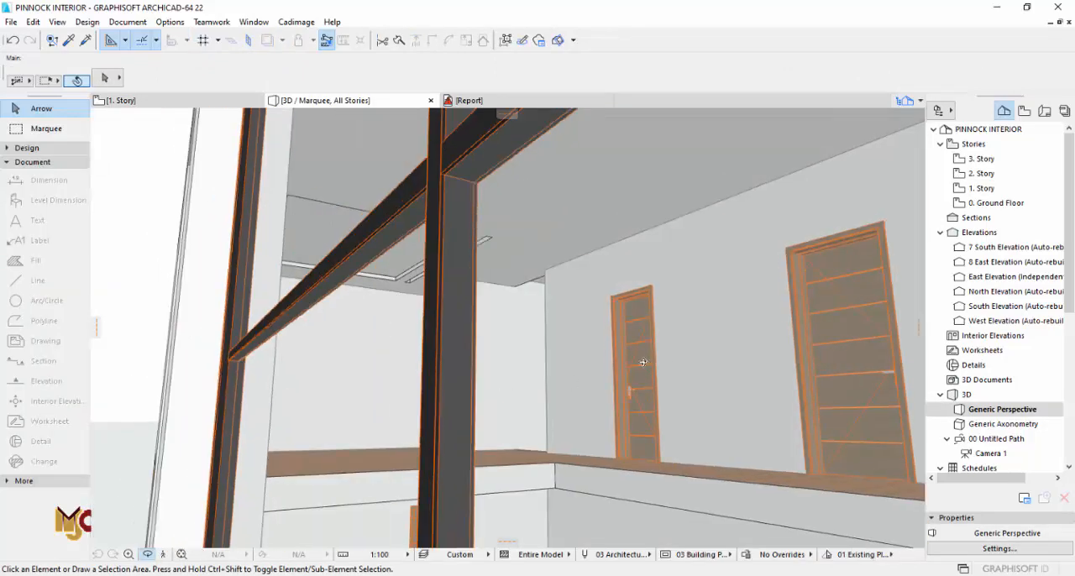
{"action": "scroll", "coordinate": [648, 353], "scroll_direction": "up", "scroll_amount": 2}
{"action": "middle_click_drag", "start_coordinate": [647, 352], "coordinate": [530, 188]}
{"action": "middle_click_drag", "start_coordinate": [500, 369], "coordinate": [776, 350]}
{"action": "middle_click_drag", "start_coordinate": [478, 343], "coordinate": [709, 360], "text": "shift"}
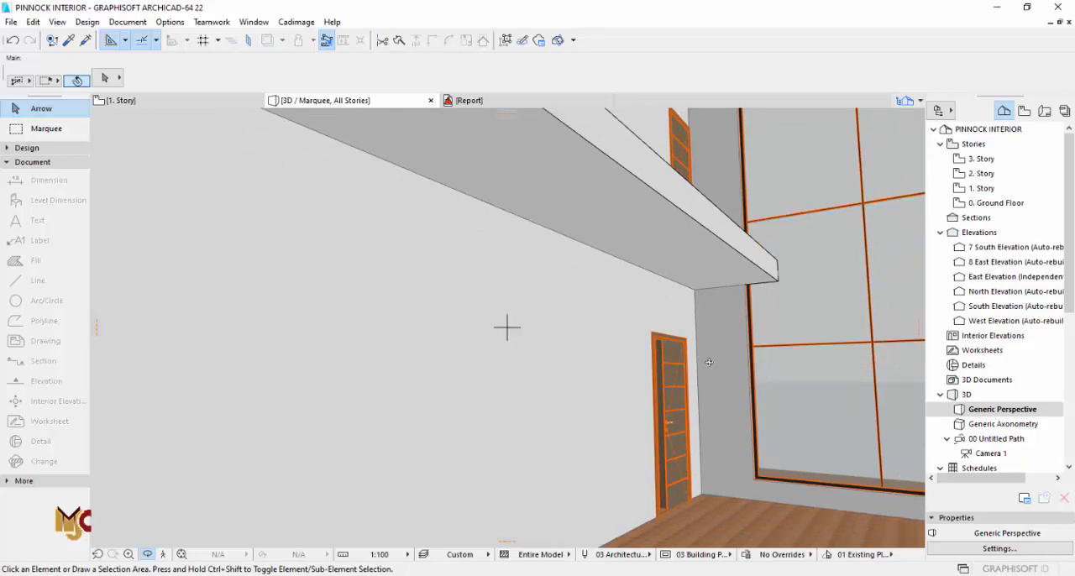
{"action": "middle_click_drag", "start_coordinate": [714, 337], "coordinate": [648, 314], "text": "shift"}
{"action": "key", "text": "F2"}
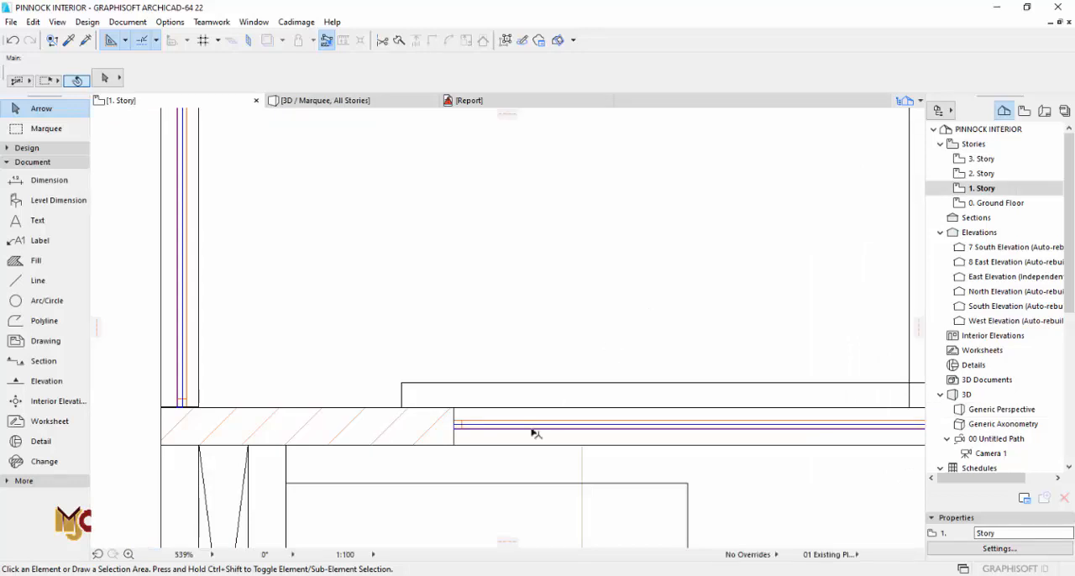
Step: Subtract a rectangle from the slab along the west window wall, from its southern end up to the horizontal outline north of the windows
{"action": "scroll", "coordinate": [496, 423], "scroll_direction": "down", "scroll_amount": 5}
{"action": "scroll", "coordinate": [471, 413], "scroll_direction": "up", "scroll_amount": 1}
{"action": "scroll", "coordinate": [471, 413], "scroll_direction": "up", "scroll_amount": 2}
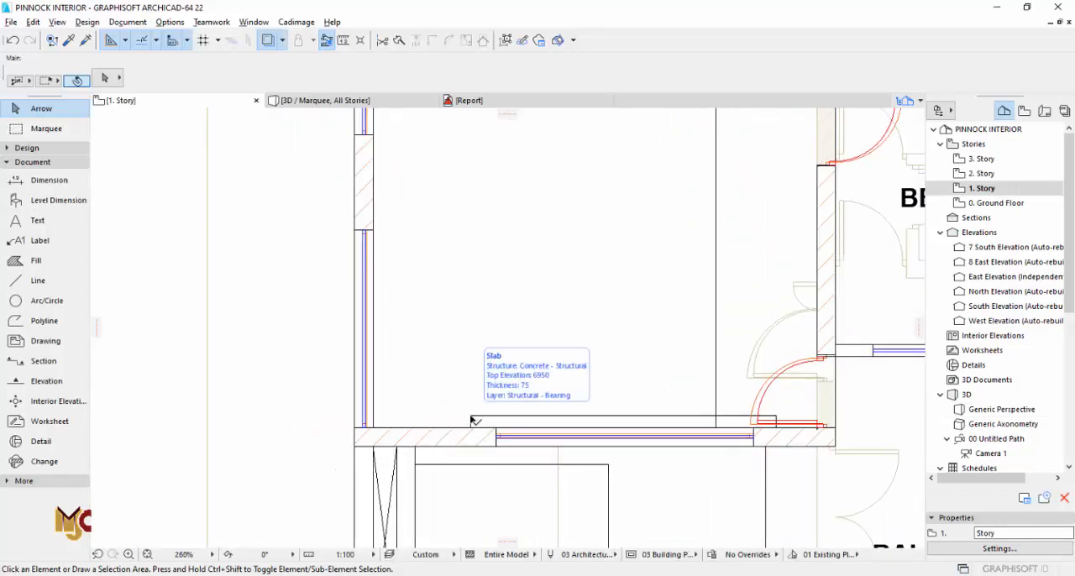
{"action": "left_click", "coordinate": [471, 414], "text": "alt"}
{"action": "middle_click_drag", "start_coordinate": [416, 389], "coordinate": [442, 456]}
{"action": "key", "text": "Escape"}
{"action": "left_click", "coordinate": [435, 409]}
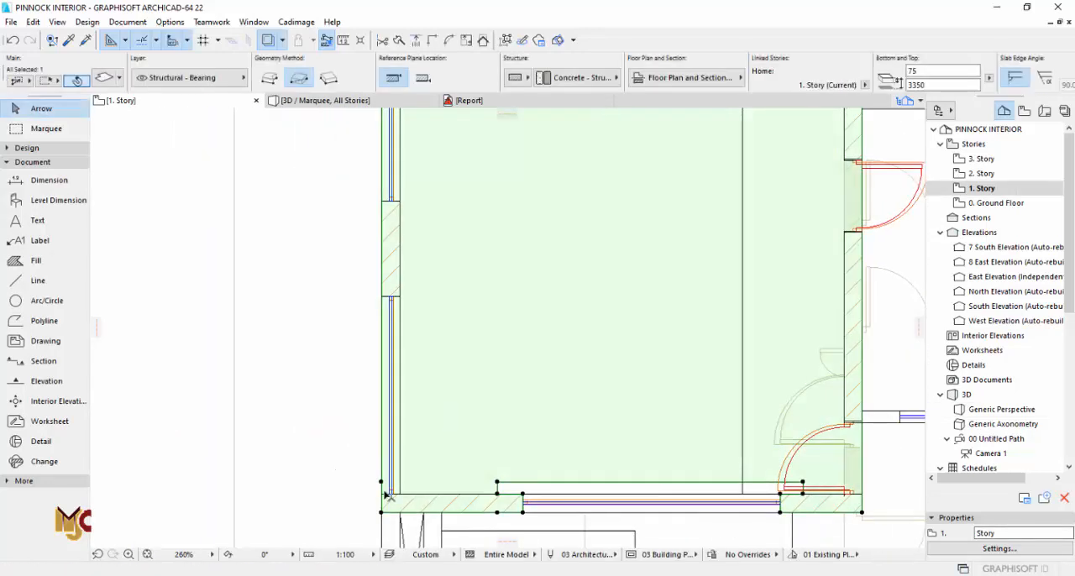
{"action": "left_click", "coordinate": [382, 484]}
{"action": "scroll", "coordinate": [382, 484], "scroll_direction": "down", "scroll_amount": 3}
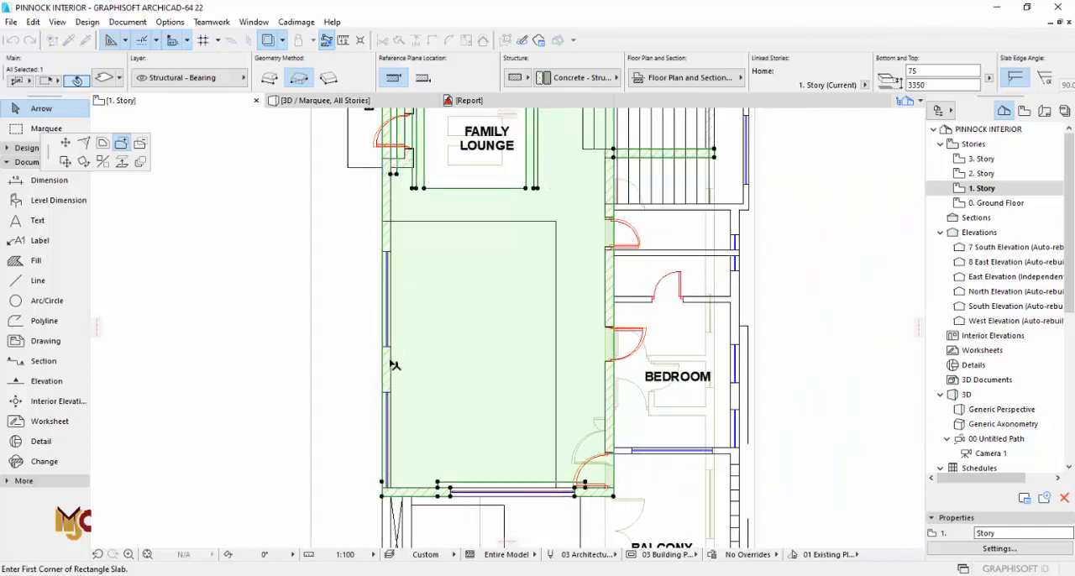
{"action": "scroll", "coordinate": [393, 365], "scroll_direction": "up", "scroll_amount": 1}
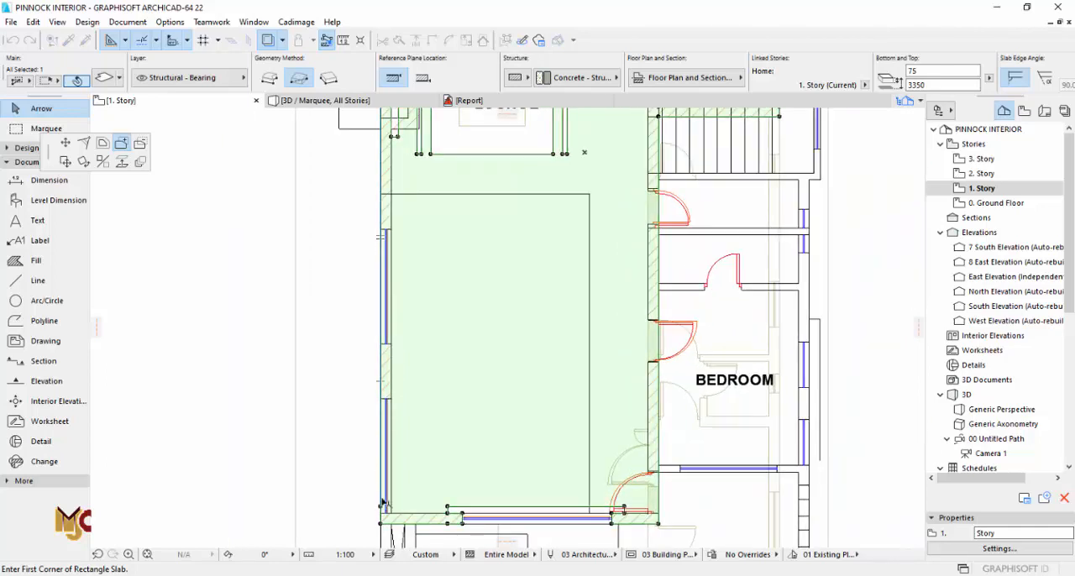
{"action": "left_click", "coordinate": [404, 194]}
Step: Narrow the west recess to the front recess's depth and move its north end south toward the upper window
{"action": "scroll", "coordinate": [395, 194], "scroll_direction": "up", "scroll_amount": 4}
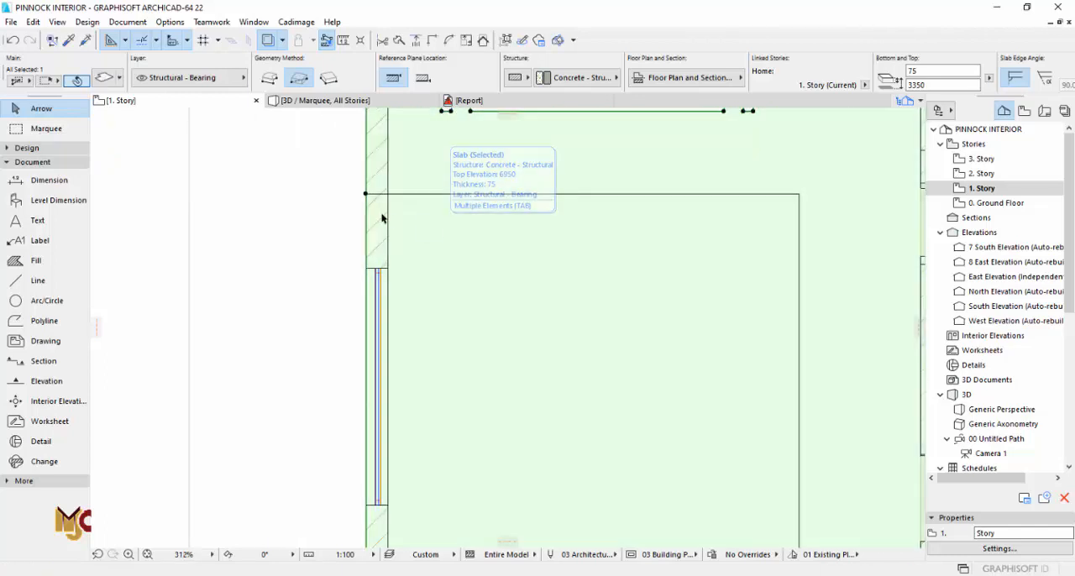
{"action": "left_click", "coordinate": [365, 216]}
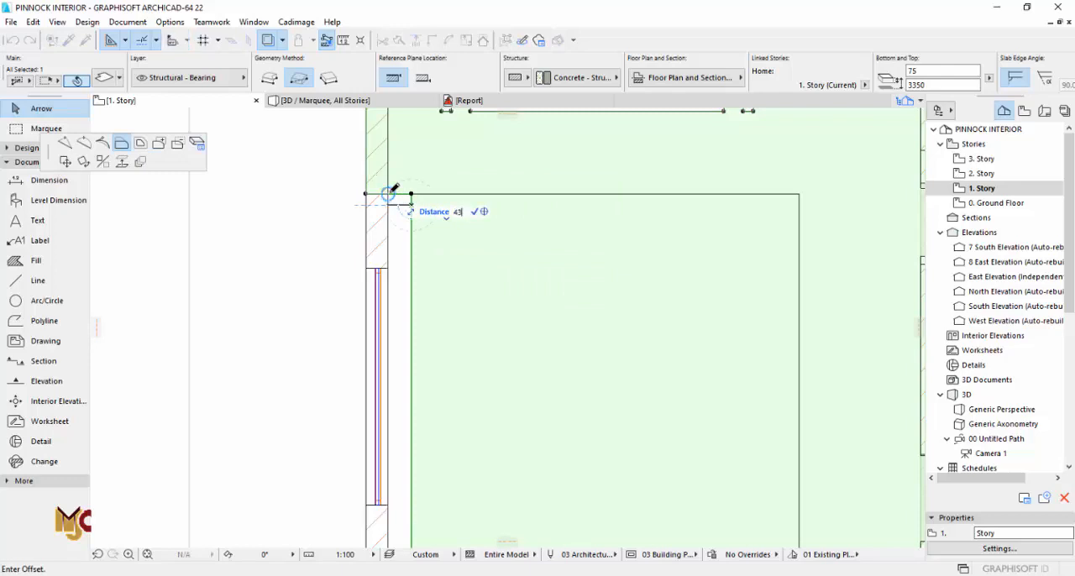
{"action": "key", "text": "Return"}
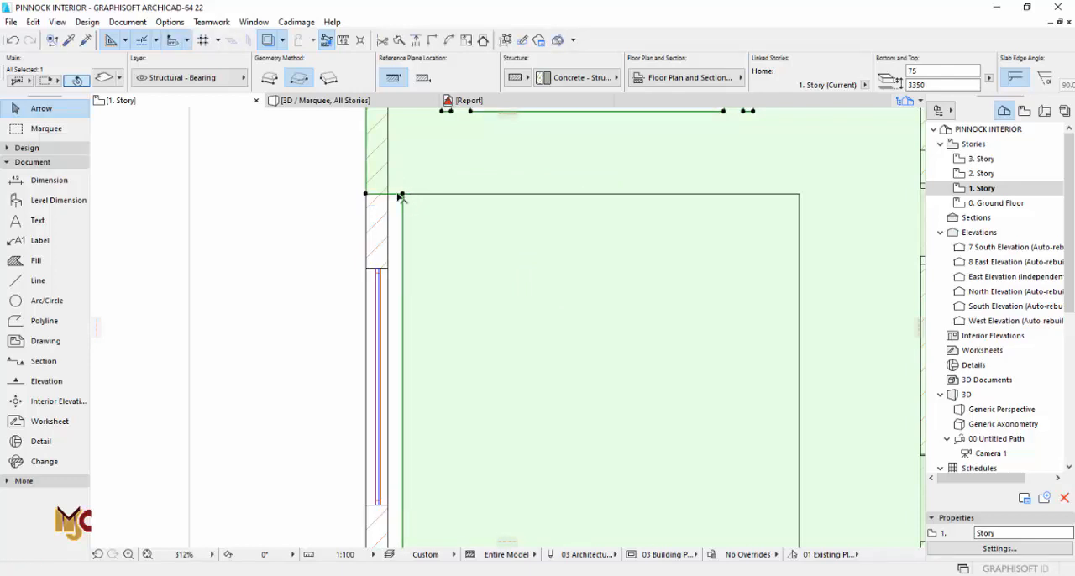
{"action": "scroll", "coordinate": [400, 197], "scroll_direction": "up", "scroll_amount": 2}
{"action": "left_click", "coordinate": [404, 225]}
{"action": "key", "text": "Escape"}
{"action": "scroll", "coordinate": [397, 250], "scroll_direction": "down", "scroll_amount": 3}
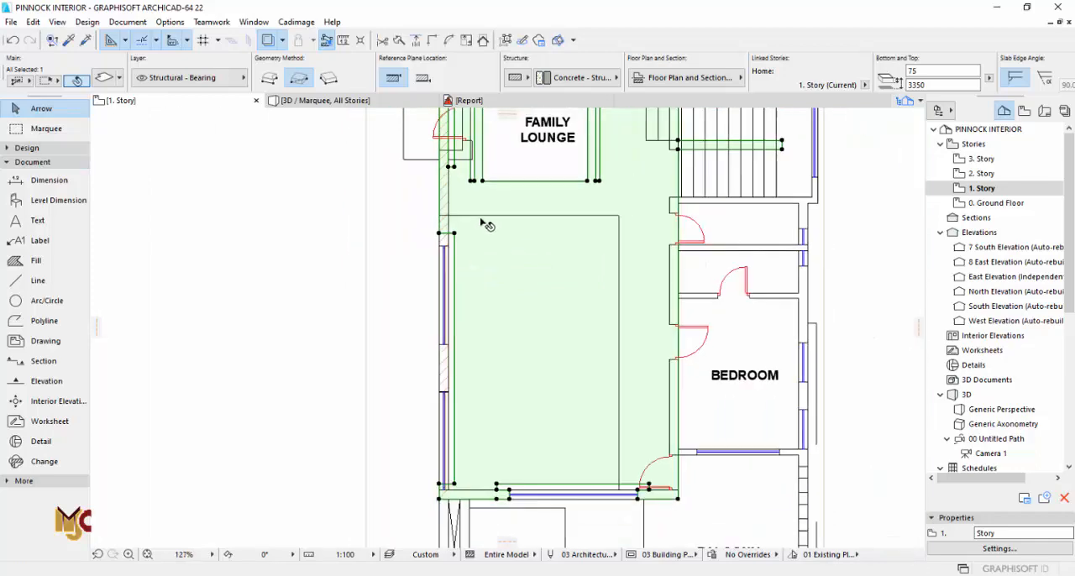
Step: Extend the west recess's south end to the inner face of the front wall
{"action": "scroll", "coordinate": [475, 325], "scroll_direction": "up", "scroll_amount": 3}
{"action": "left_click", "coordinate": [462, 415]}
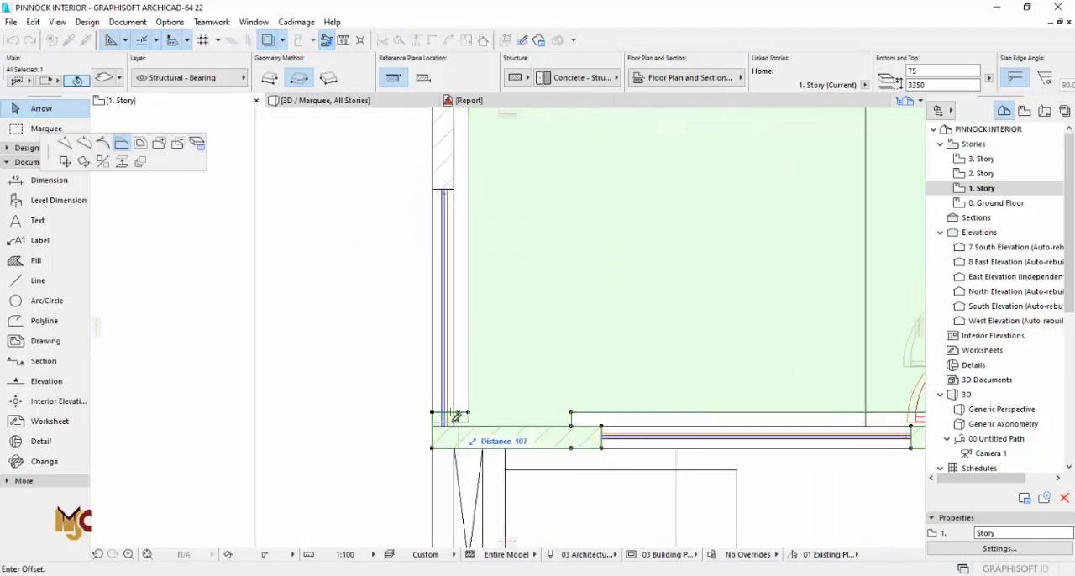
{"action": "left_click", "coordinate": [454, 424]}
Step: Add a rectangle to the slab at the pier between the two west windows, splitting the recess, and inspect it in 3D
{"action": "middle_click_drag", "start_coordinate": [460, 304], "coordinate": [465, 463]}
{"action": "scroll", "coordinate": [470, 457], "scroll_direction": "down", "scroll_amount": 3}
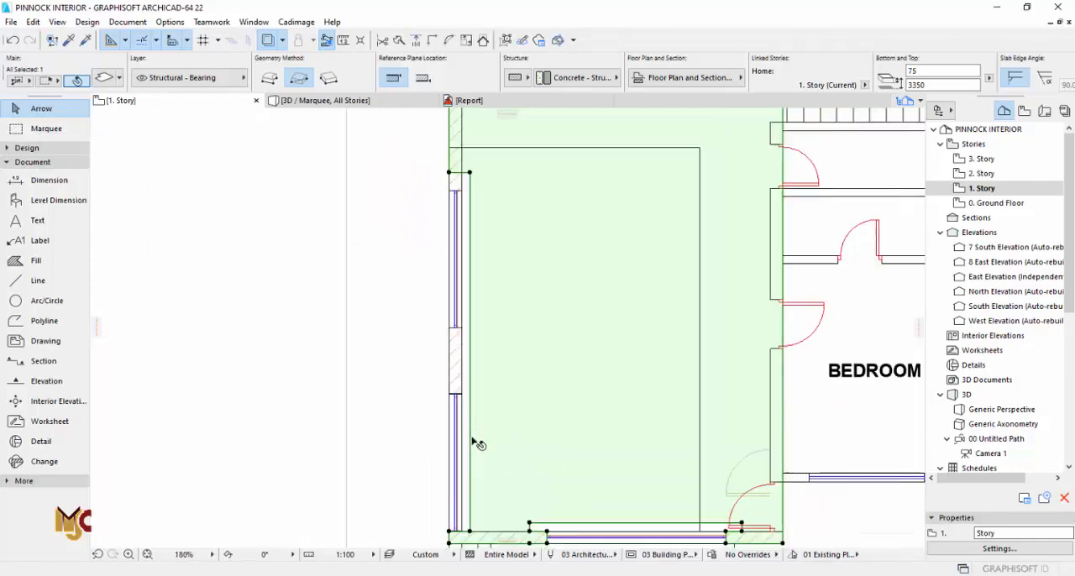
{"action": "scroll", "coordinate": [477, 344], "scroll_direction": "up", "scroll_amount": 5}
{"action": "left_click", "coordinate": [490, 317]}
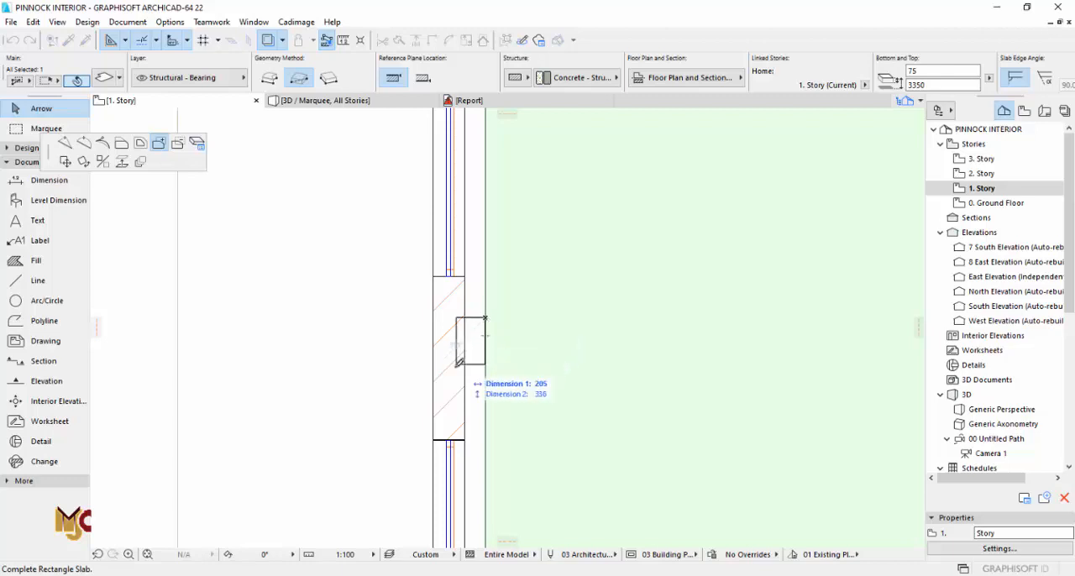
{"action": "left_click", "coordinate": [467, 404]}
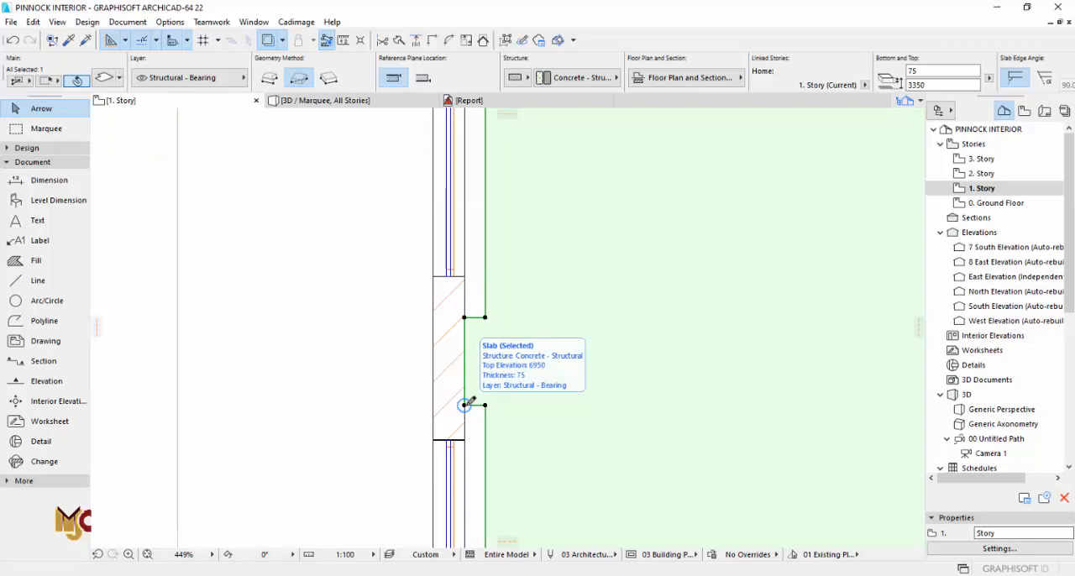
{"action": "key", "text": "Escape"}
{"action": "key", "text": "F3"}
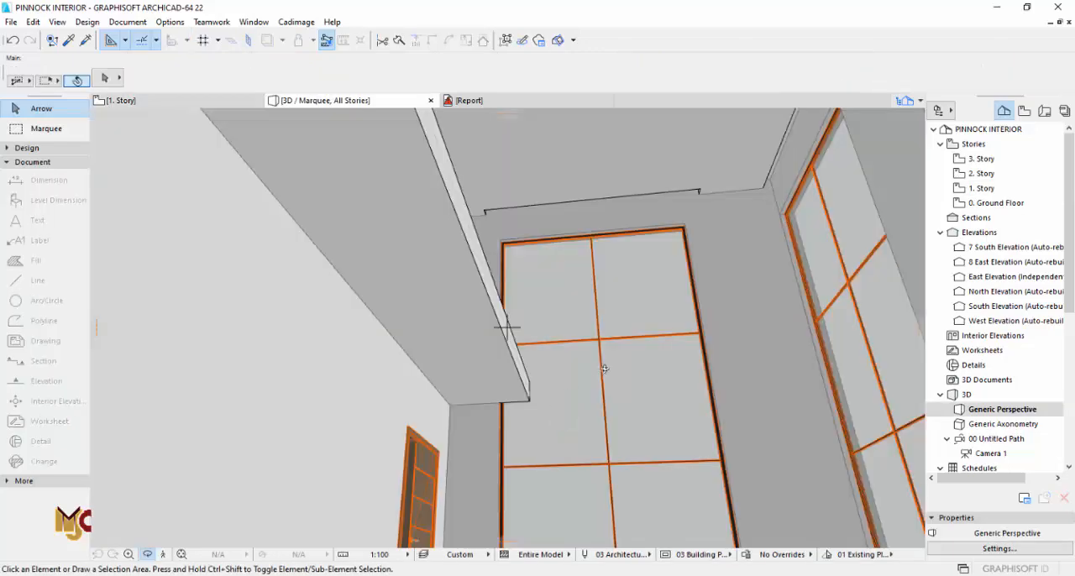
{"action": "middle_click_drag", "start_coordinate": [616, 381], "coordinate": [574, 401], "text": "shift"}
{"action": "key", "text": "F2"}
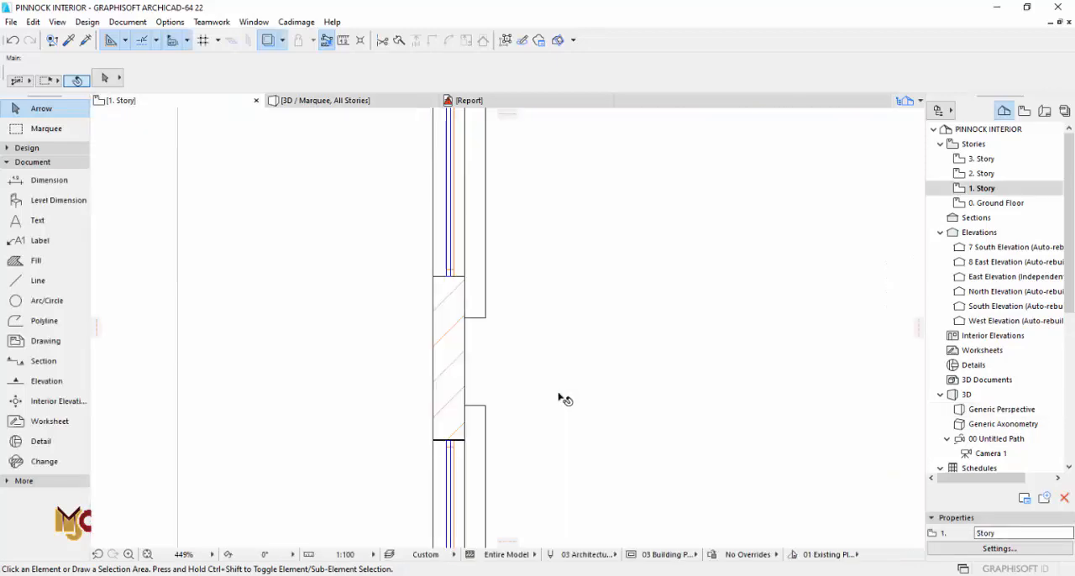
Step: Align the upper west recess's north end with the window jamb and offset it back north from there
{"action": "scroll", "coordinate": [495, 370], "scroll_direction": "down", "scroll_amount": 5}
{"action": "scroll", "coordinate": [490, 273], "scroll_direction": "up", "scroll_amount": 6}
{"action": "left_click", "coordinate": [490, 241]}
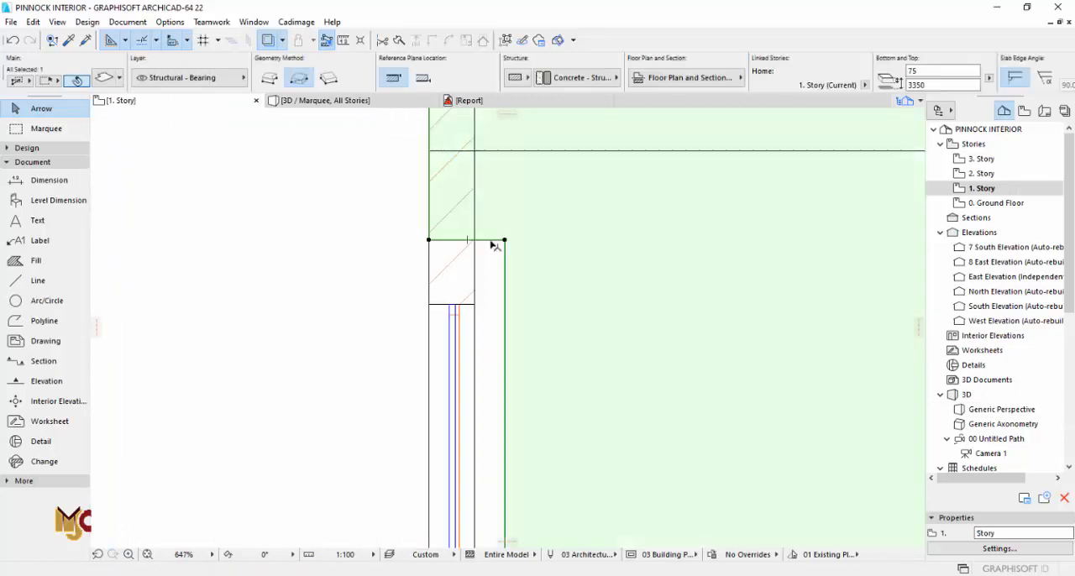
{"action": "left_click", "coordinate": [493, 241]}
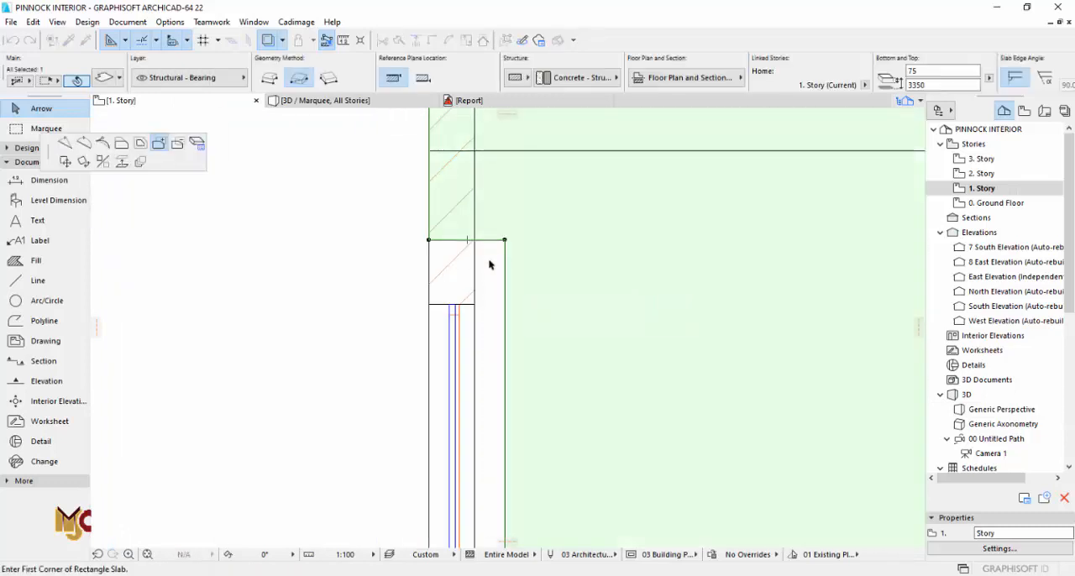
{"action": "left_click", "coordinate": [474, 303]}
{"action": "left_click", "coordinate": [484, 304]}
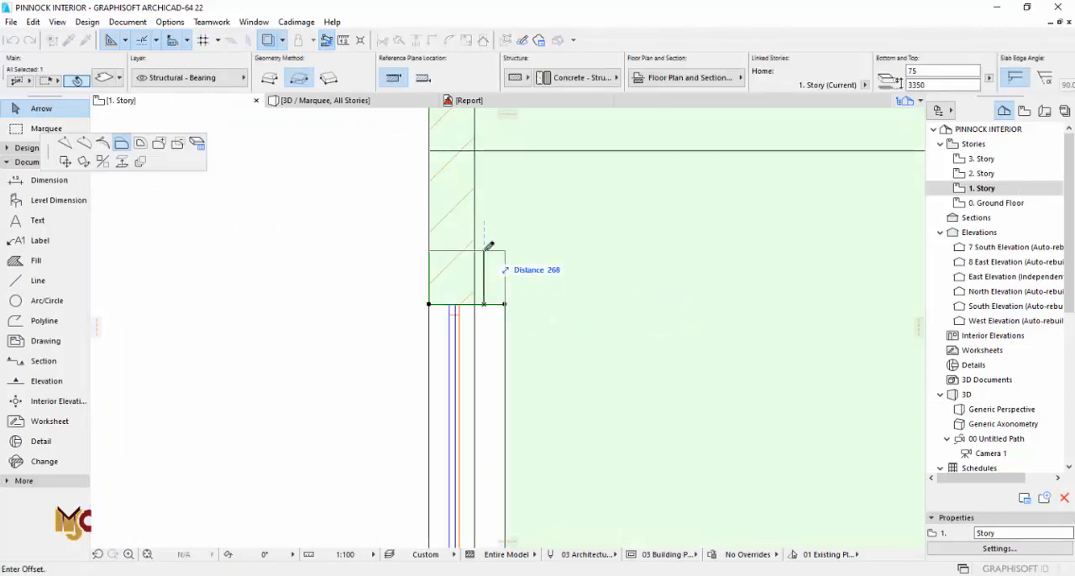
{"action": "key", "text": "Return"}
Step: Move the upper west recess's north end 50 south toward the window
{"action": "scroll", "coordinate": [490, 247], "scroll_direction": "up", "scroll_amount": 2}
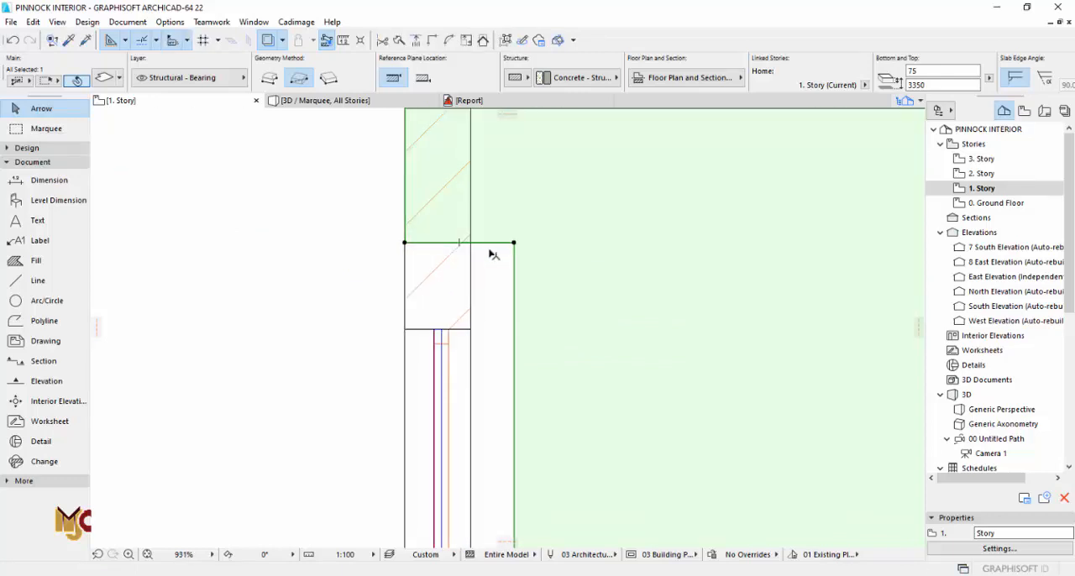
{"action": "left_click", "coordinate": [490, 243]}
{"action": "type", "text": "50"}
{"action": "key", "text": "Return"}
Step: Move the upper west recess's south end about 50 north toward its window
{"action": "scroll", "coordinate": [489, 260], "scroll_direction": "down", "scroll_amount": 7}
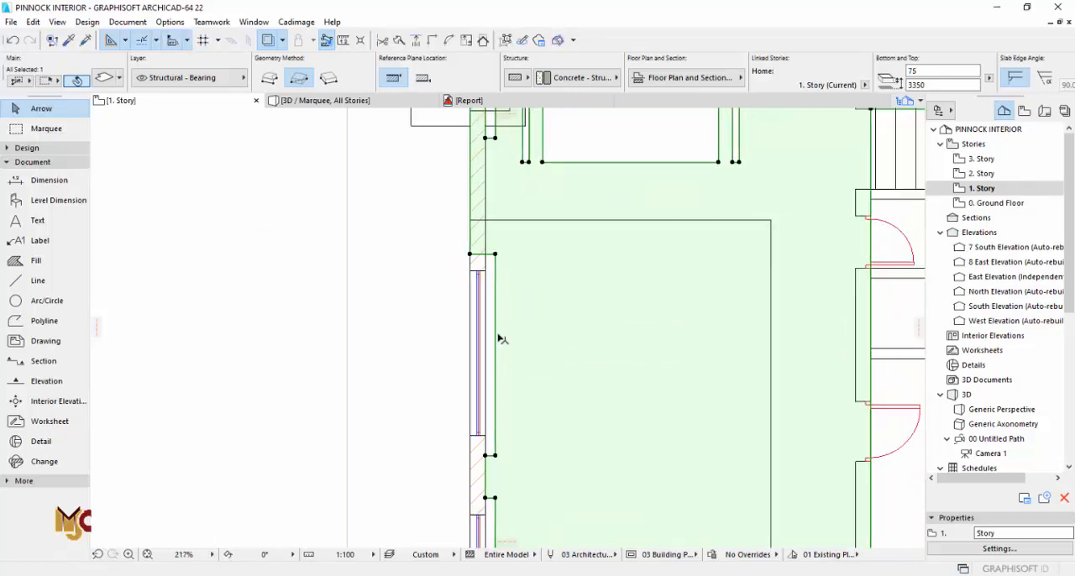
{"action": "scroll", "coordinate": [492, 460], "scroll_direction": "up", "scroll_amount": 6}
{"action": "left_click", "coordinate": [485, 434]}
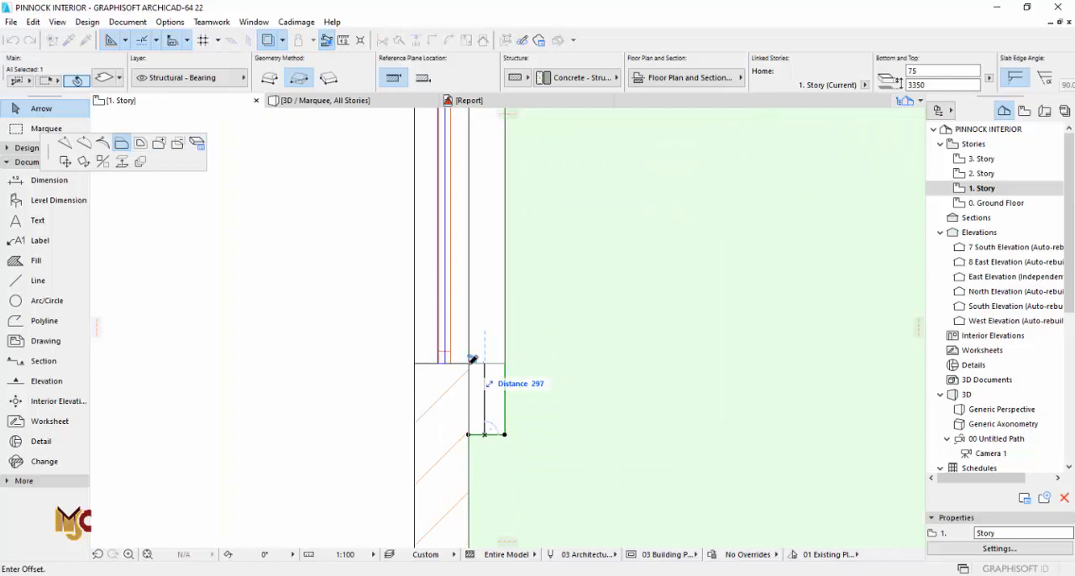
{"action": "type", "text": "40"}
{"action": "key", "text": "Return"}
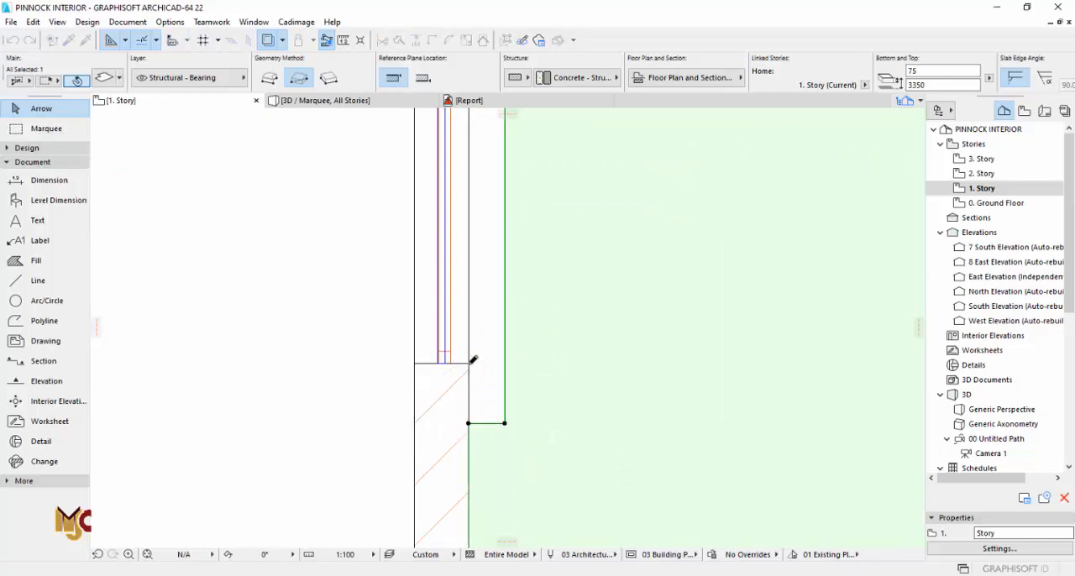
{"action": "scroll", "coordinate": [504, 370], "scroll_direction": "down", "scroll_amount": 4}
{"action": "scroll", "coordinate": [494, 449], "scroll_direction": "up", "scroll_amount": 4}
{"action": "left_click", "coordinate": [523, 400]}
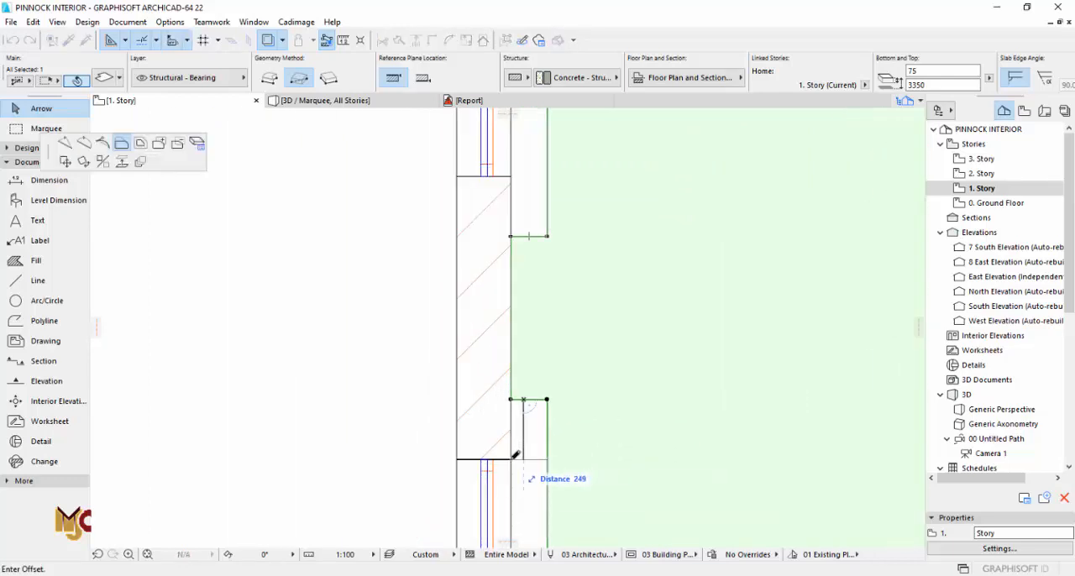
{"action": "scroll", "coordinate": [523, 403], "scroll_direction": "down", "scroll_amount": 6}
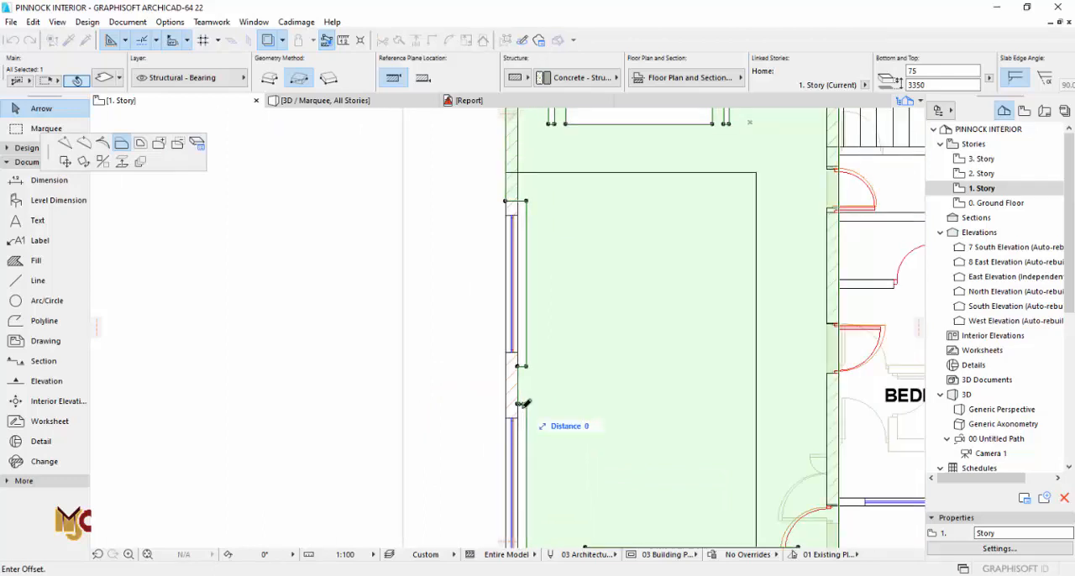
{"action": "key", "text": "Escape"}
Step: Move the two recess ends at the pier between the west windows about 50 each toward their own windows
{"action": "scroll", "coordinate": [529, 418], "scroll_direction": "up", "scroll_amount": 4}
{"action": "scroll", "coordinate": [521, 395], "scroll_direction": "up", "scroll_amount": 1}
{"action": "left_click", "coordinate": [517, 369]}
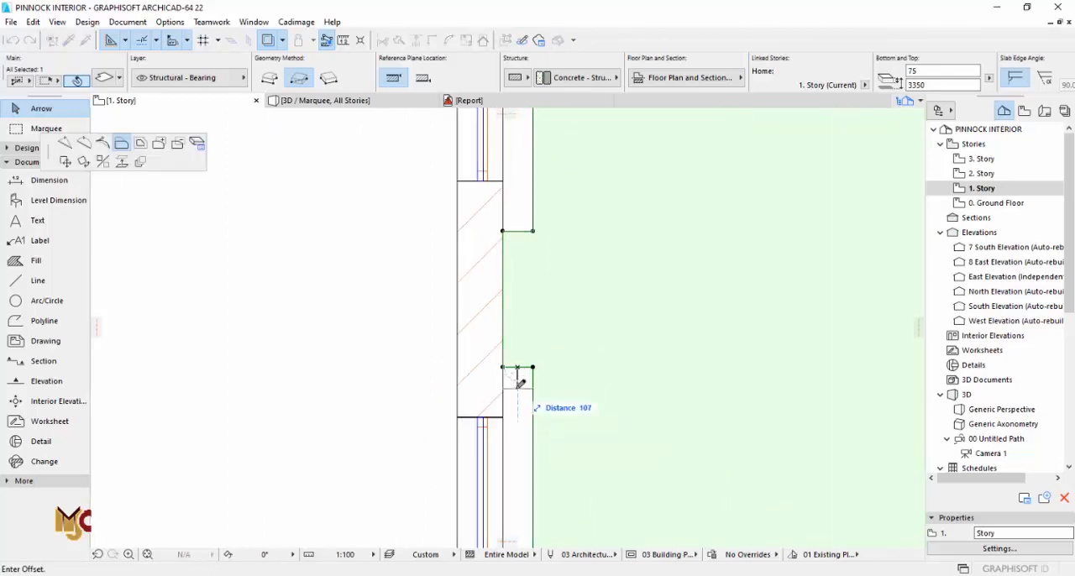
{"action": "key", "text": "Return"}
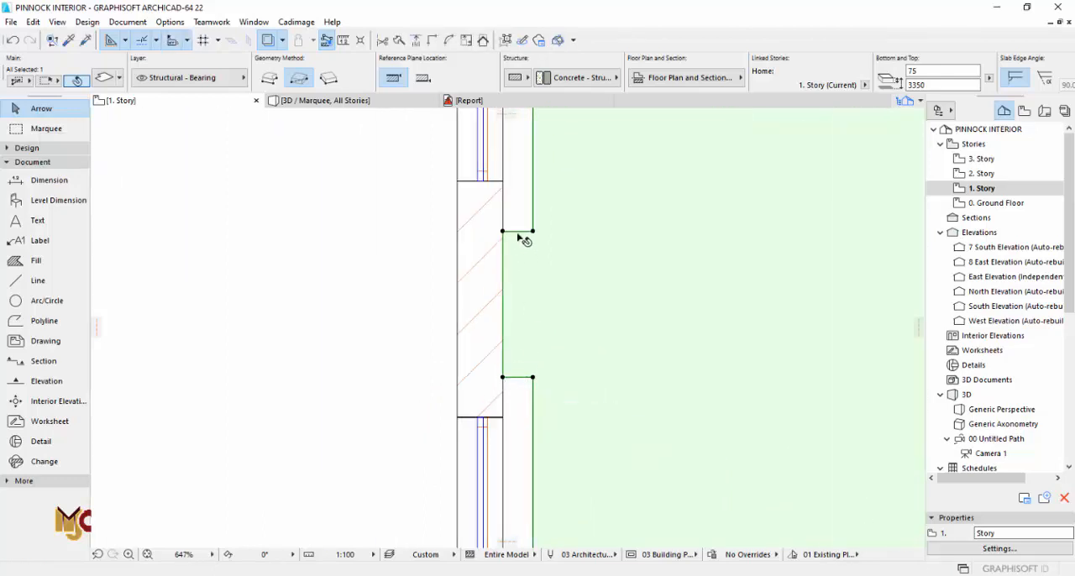
{"action": "left_click", "coordinate": [518, 234]}
{"action": "key", "text": "Return"}
Step: Shorten the upper west recess by moving its north end another 50 toward the window
{"action": "middle_click_drag", "start_coordinate": [521, 326], "coordinate": [515, 536]}
{"action": "scroll", "coordinate": [516, 536], "scroll_direction": "down", "scroll_amount": 4}
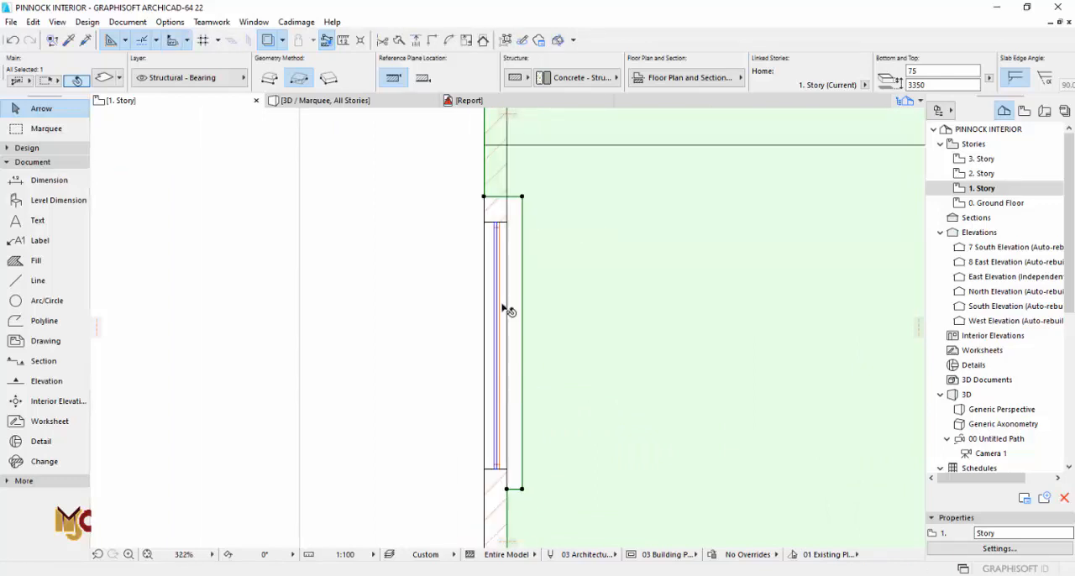
{"action": "scroll", "coordinate": [503, 187], "scroll_direction": "up", "scroll_amount": 6}
{"action": "left_click", "coordinate": [524, 213]}
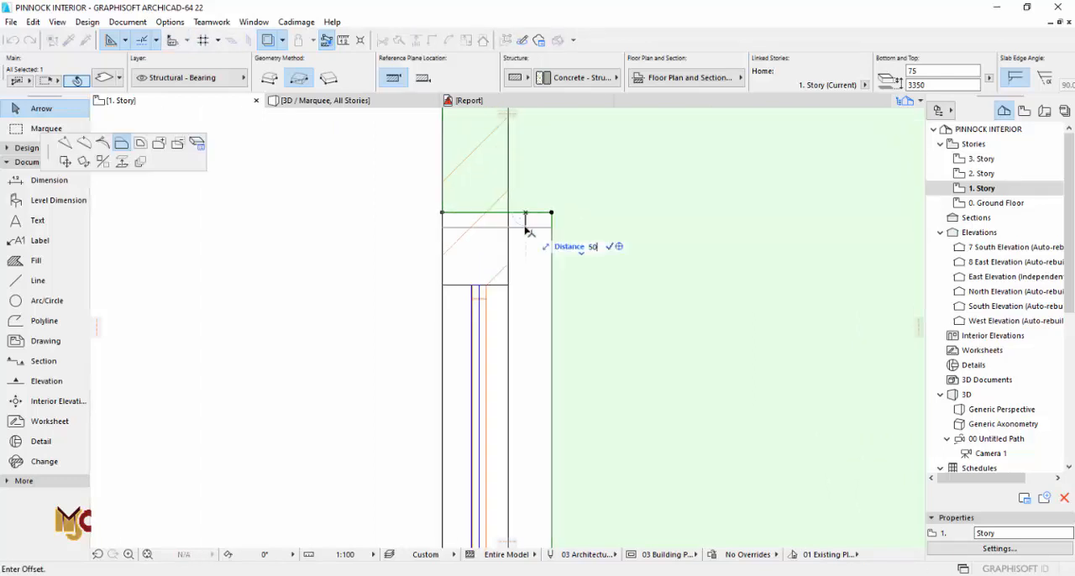
{"action": "key", "text": "Return"}
{"action": "key", "text": "Escape"}
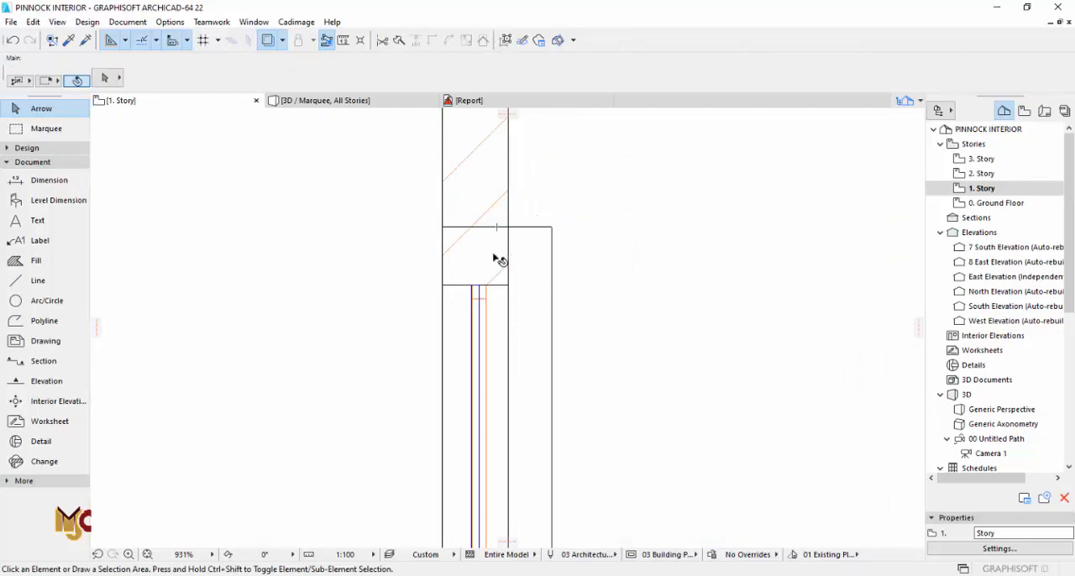
Step: Shorten the front window recess by moving its west end about 60 toward the window in two offsets
{"action": "scroll", "coordinate": [498, 256], "scroll_direction": "down", "scroll_amount": 8}
{"action": "scroll", "coordinate": [498, 257], "scroll_direction": "down", "scroll_amount": 3}
{"action": "scroll", "coordinate": [529, 417], "scroll_direction": "up", "scroll_amount": 10}
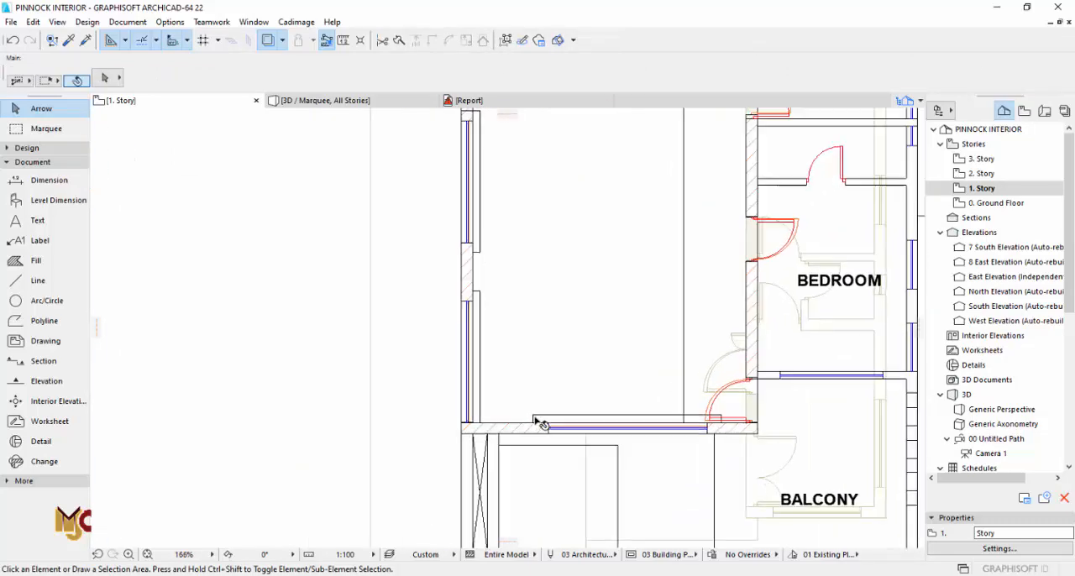
{"action": "left_click", "coordinate": [522, 436]}
{"action": "left_click", "coordinate": [522, 436]}
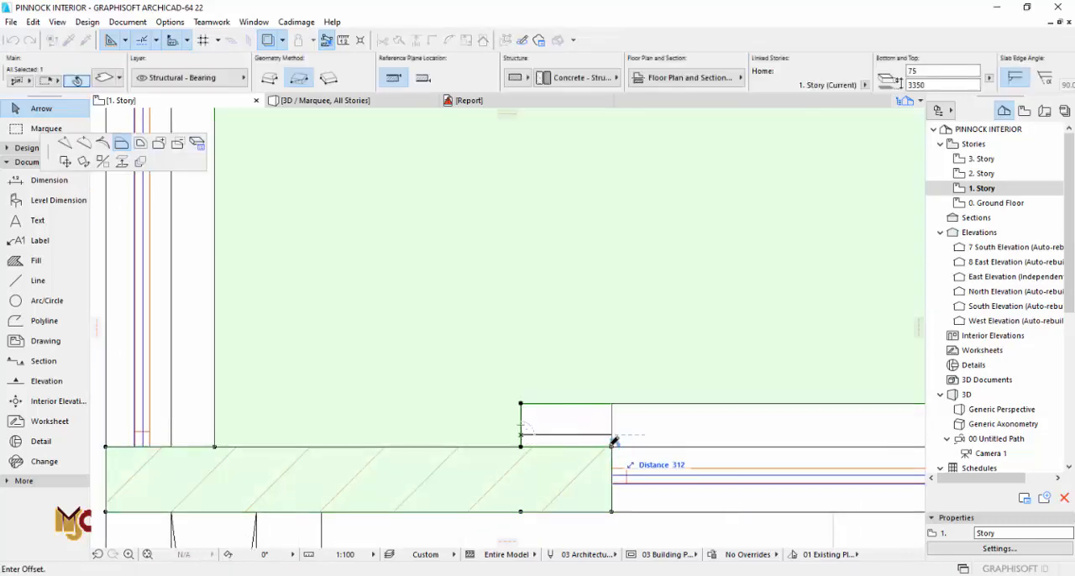
{"action": "key", "text": "Return"}
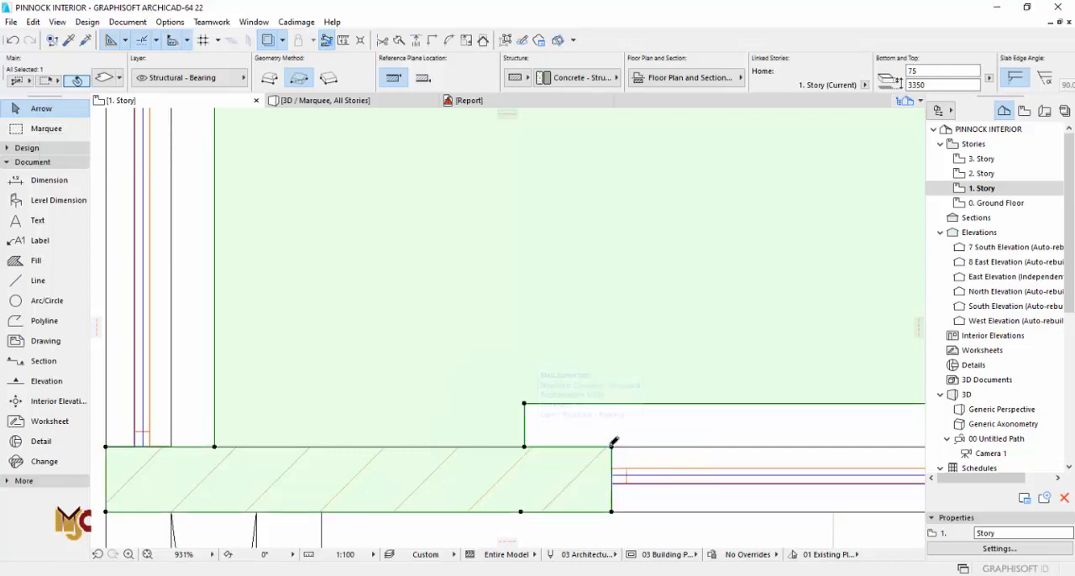
{"action": "left_click", "coordinate": [524, 436]}
{"action": "key", "text": "Escape"}
{"action": "scroll", "coordinate": [532, 440], "scroll_direction": "down", "scroll_amount": 5}
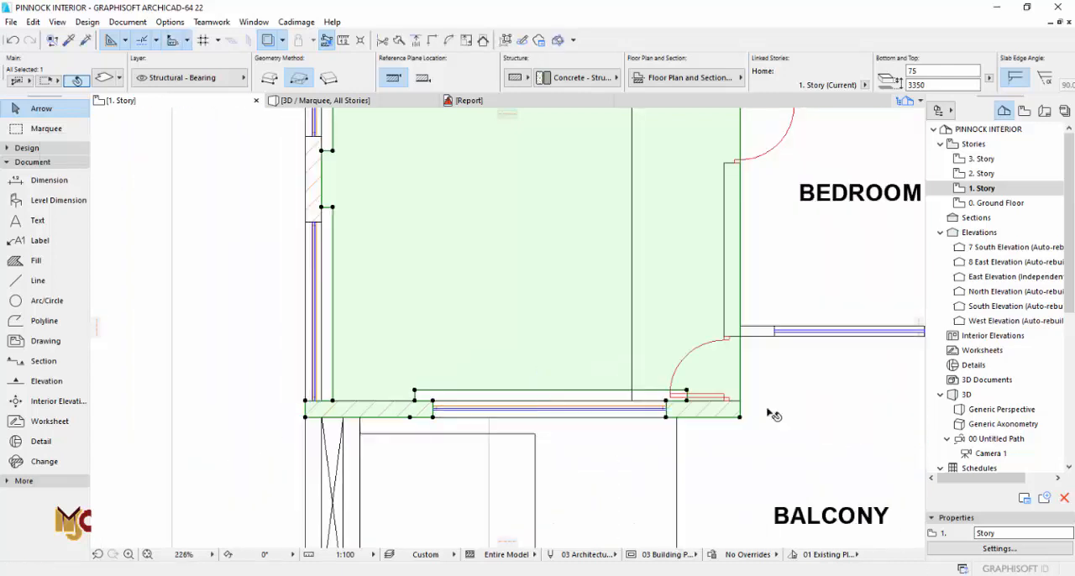
Step: Move the front window recess's east end 32 toward the window
{"action": "scroll", "coordinate": [770, 412], "scroll_direction": "up", "scroll_amount": 8}
{"action": "left_click", "coordinate": [762, 333]}
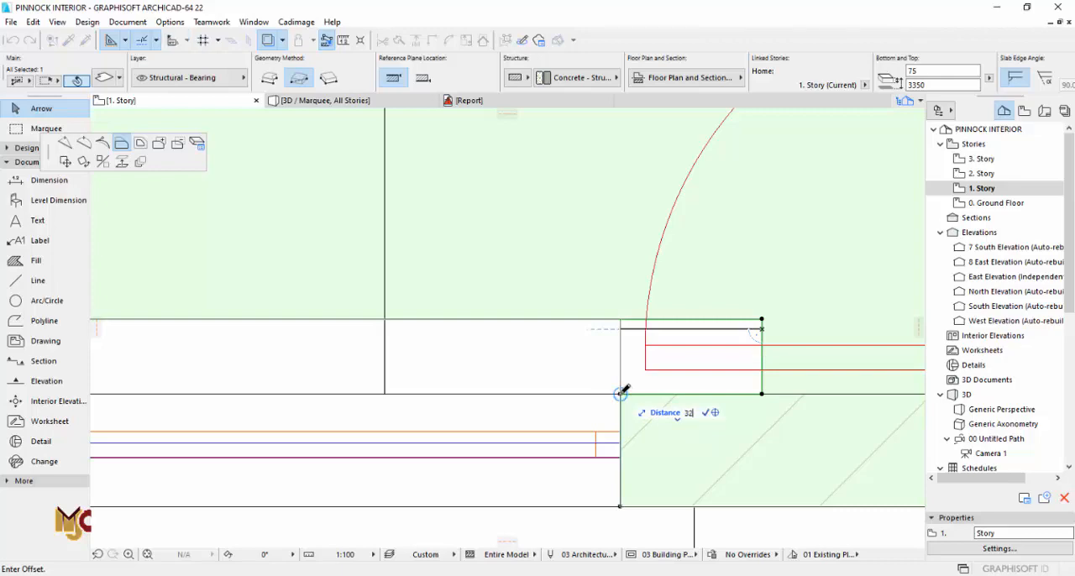
{"action": "type", "text": "32"}
{"action": "key", "text": "Return"}
{"action": "key", "text": "Escape"}
{"action": "scroll", "coordinate": [622, 392], "scroll_direction": "down", "scroll_amount": 8}
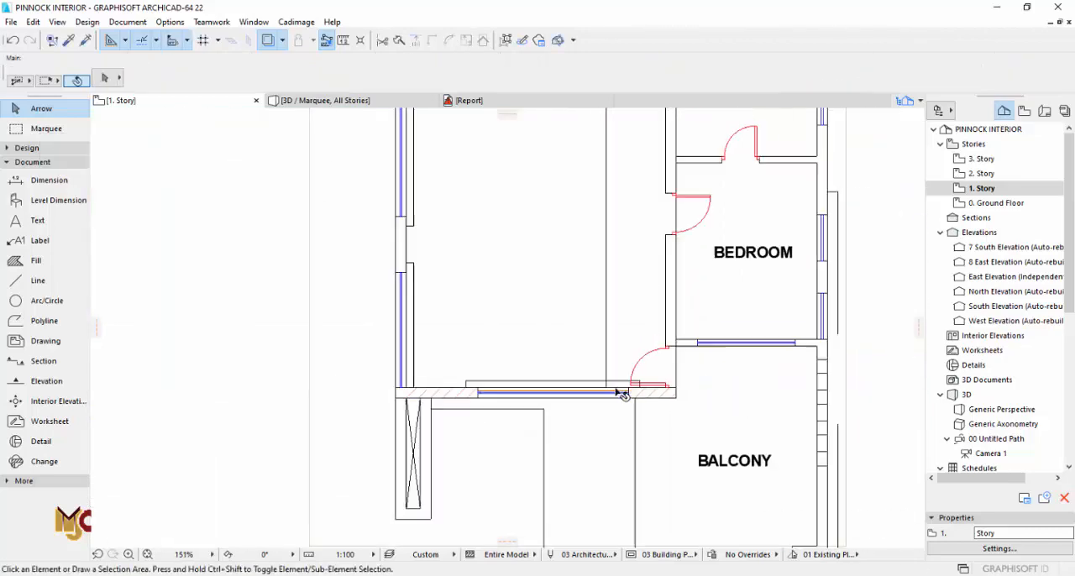
Step: Pick up the ground-floor west window's settings and place a matching Window 22 in the family lounge's west wall on 1. Story
{"action": "scroll", "coordinate": [621, 393], "scroll_direction": "down", "scroll_amount": 5}
{"action": "scroll", "coordinate": [547, 228], "scroll_direction": "up", "scroll_amount": 5}
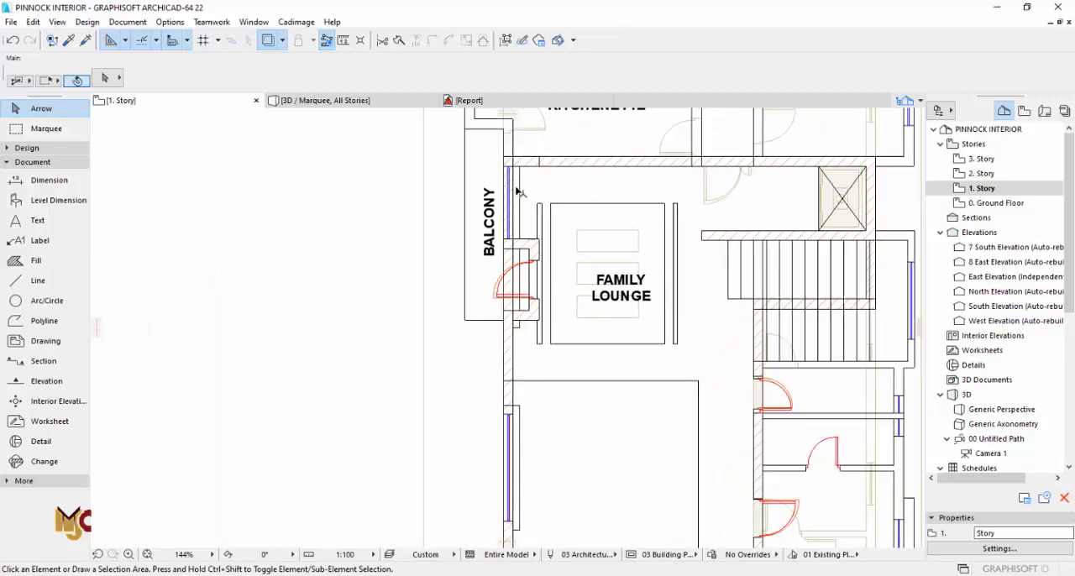
{"action": "double_click", "coordinate": [996, 203]}
{"action": "scroll", "coordinate": [525, 301], "scroll_direction": "up", "scroll_amount": 5}
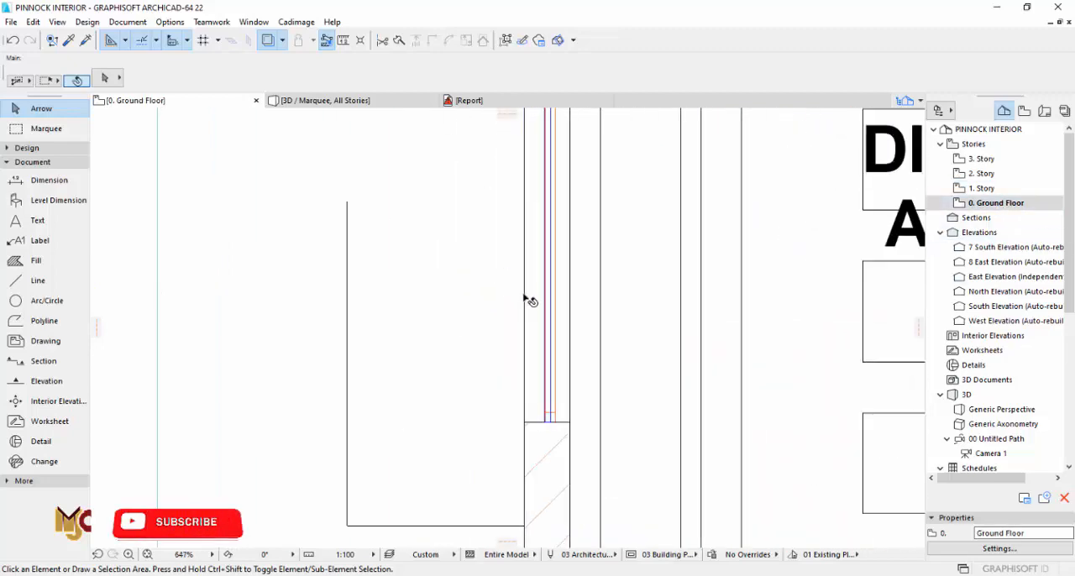
{"action": "left_click", "coordinate": [528, 294], "text": "alt"}
{"action": "double_click", "coordinate": [996, 190]}
{"action": "scroll", "coordinate": [710, 330], "scroll_direction": "down", "scroll_amount": 4}
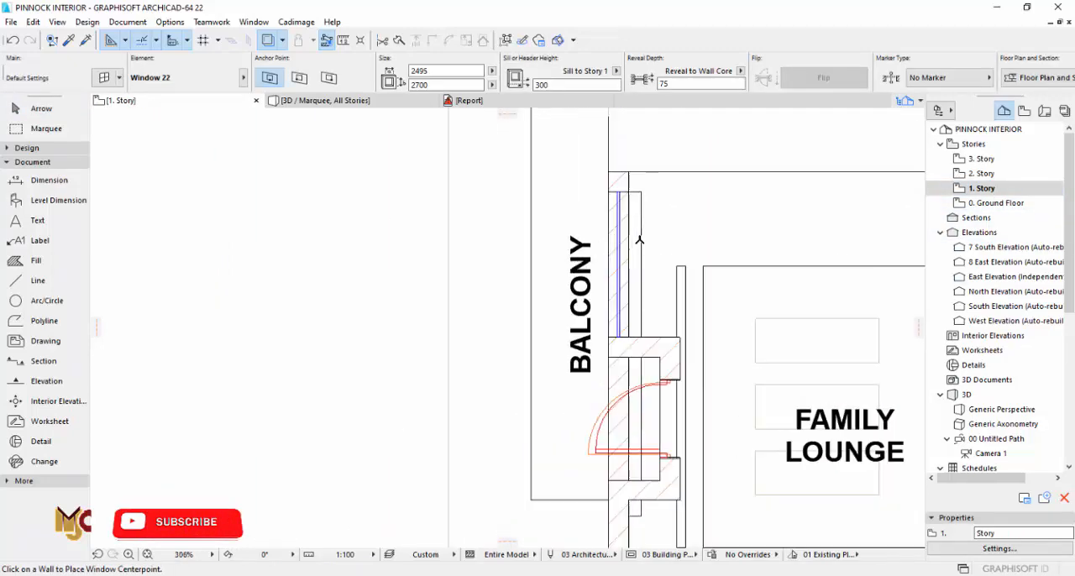
{"action": "scroll", "coordinate": [640, 240], "scroll_direction": "up", "scroll_amount": 2}
{"action": "left_click", "coordinate": [626, 266]}
{"action": "left_click", "coordinate": [598, 265]}
{"action": "key", "text": "Escape"}
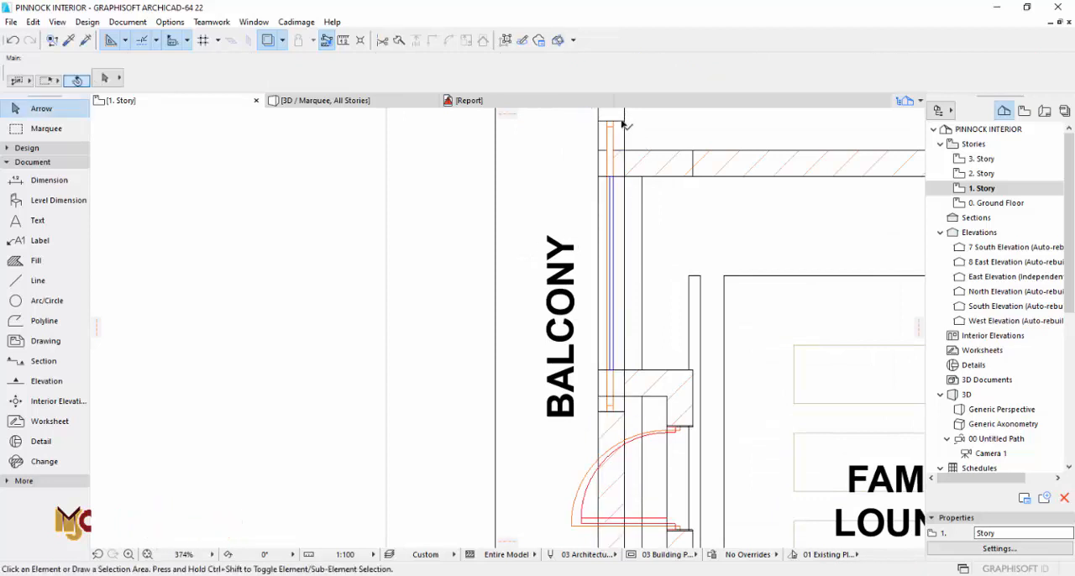
Step: Trim the new window's ends to the north wall's inner face and the balcony door alcove's north wall
{"action": "left_click", "coordinate": [624, 124]}
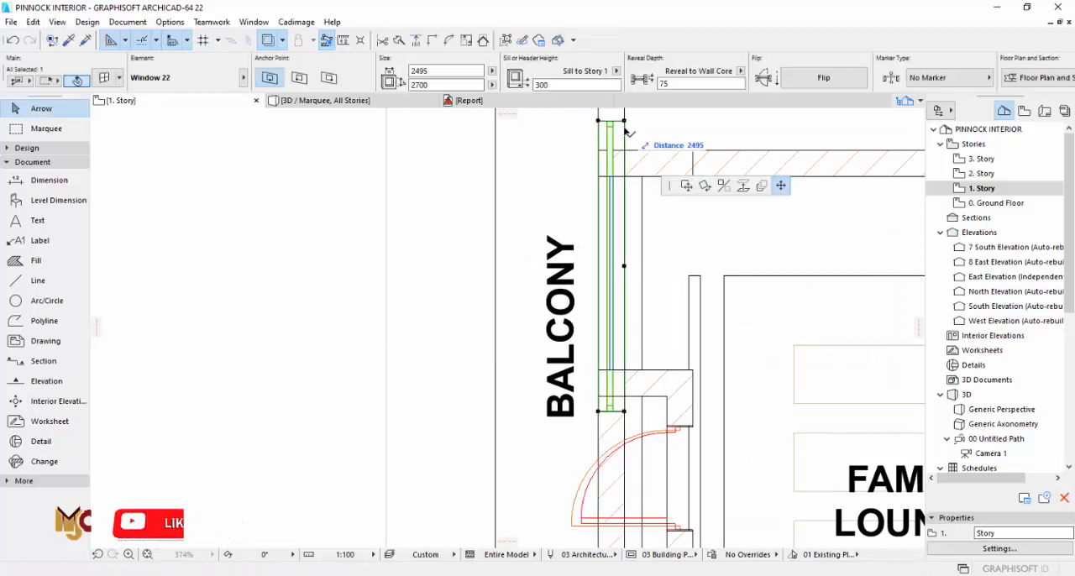
{"action": "left_click", "coordinate": [624, 411]}
{"action": "left_click", "coordinate": [629, 368]}
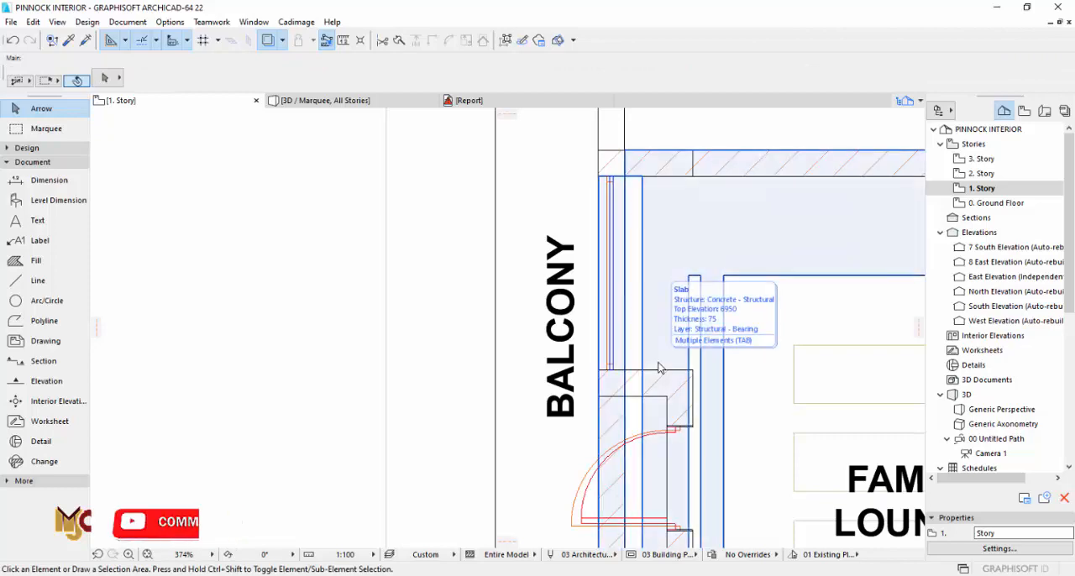
Step: Shorten the ceiling slab's recess at the balcony window by moving its south end to the door alcove's north wall
{"action": "scroll", "coordinate": [651, 367], "scroll_direction": "down", "scroll_amount": 3}
{"action": "scroll", "coordinate": [555, 268], "scroll_direction": "up", "scroll_amount": 3}
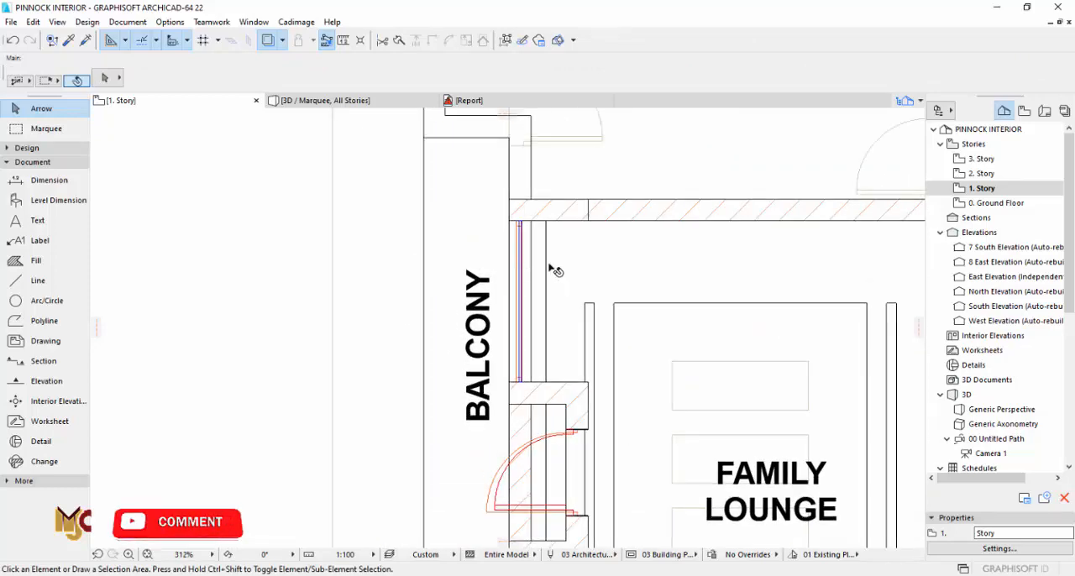
{"action": "left_click", "coordinate": [547, 264]}
{"action": "scroll", "coordinate": [548, 265], "scroll_direction": "down", "scroll_amount": 3}
{"action": "scroll", "coordinate": [549, 439], "scroll_direction": "up", "scroll_amount": 6}
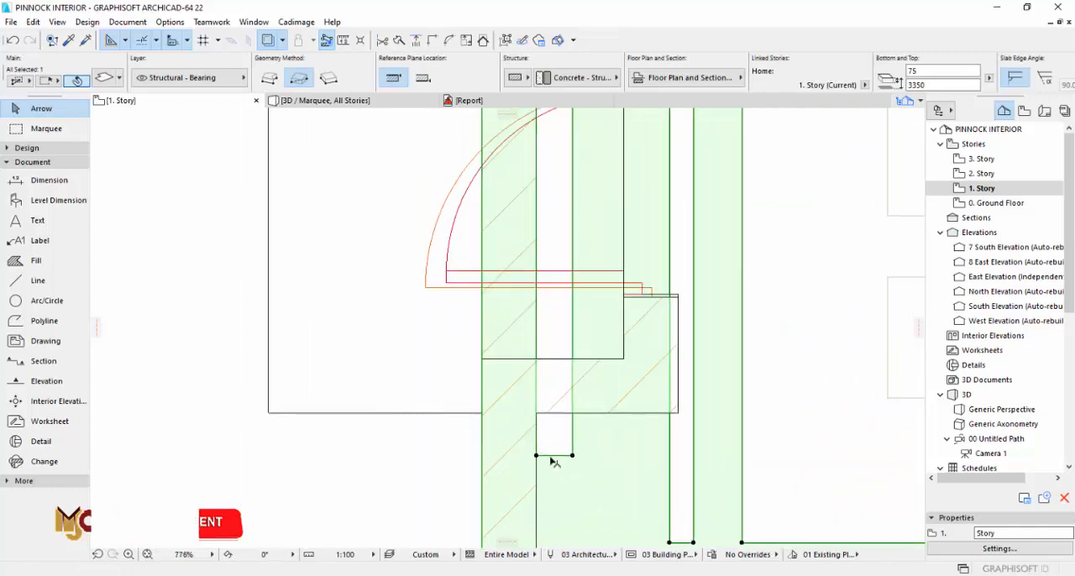
{"action": "left_click", "coordinate": [553, 454]}
{"action": "scroll", "coordinate": [554, 405], "scroll_direction": "down", "scroll_amount": 7}
{"action": "scroll", "coordinate": [561, 260], "scroll_direction": "up", "scroll_amount": 4}
{"action": "left_click", "coordinate": [560, 364]}
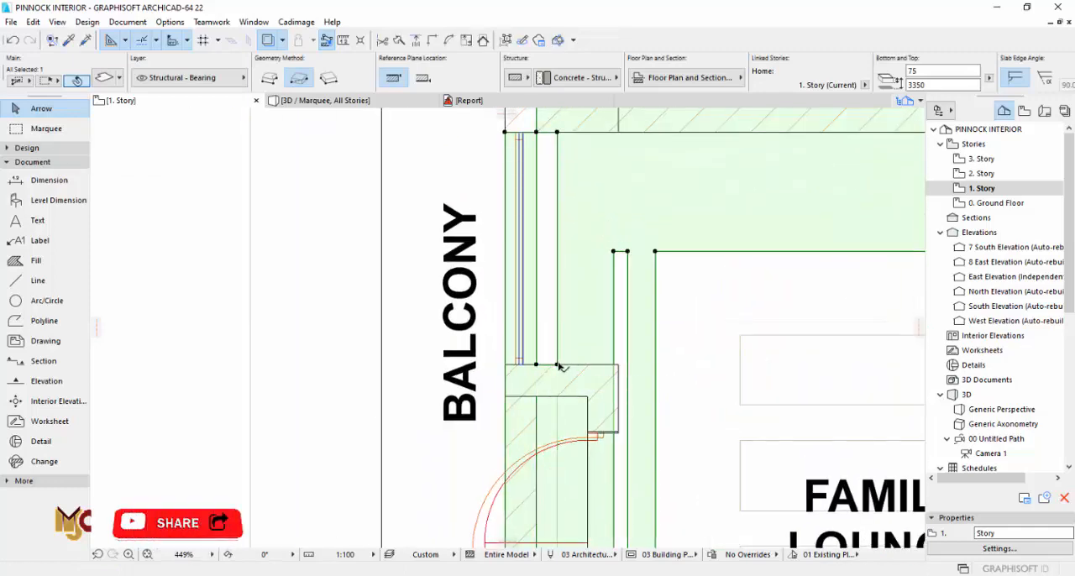
{"action": "key", "text": "Escape"}
{"action": "scroll", "coordinate": [497, 273], "scroll_direction": "down", "scroll_amount": 4}
{"action": "scroll", "coordinate": [501, 267], "scroll_direction": "down", "scroll_amount": 2}
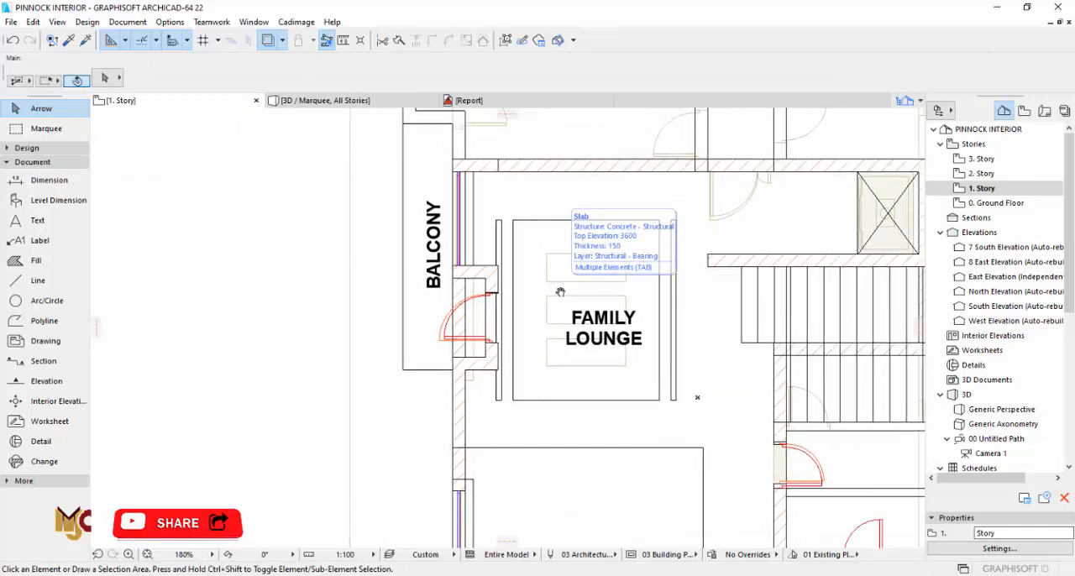
Step: Remove the narrow slot west of the family lounge's central ceiling opening and restore the opening's west edge
{"action": "scroll", "coordinate": [497, 260], "scroll_direction": "up", "scroll_amount": 5}
{"action": "left_click", "coordinate": [487, 206]}
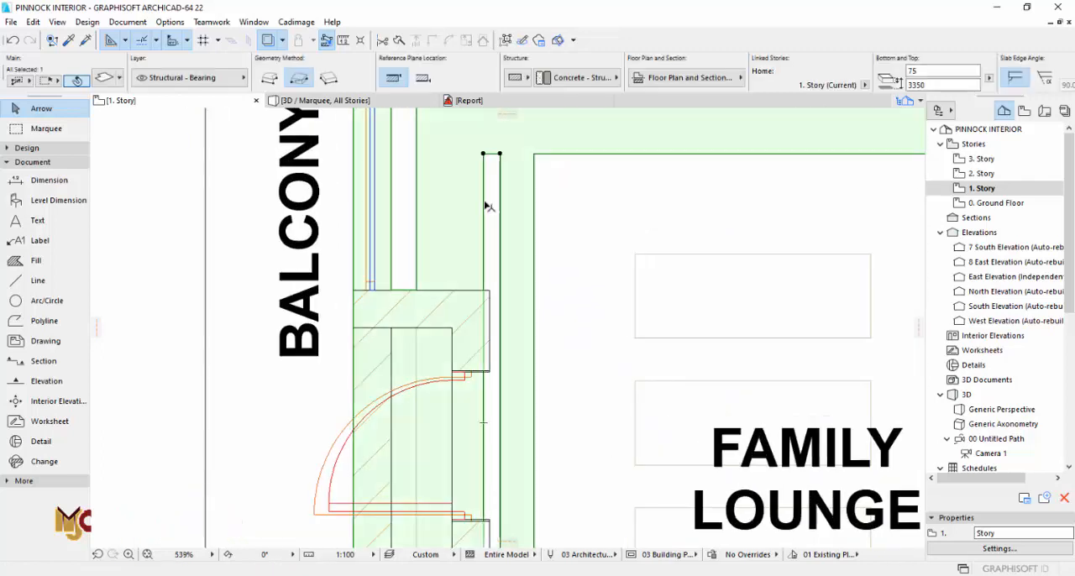
{"action": "left_click", "coordinate": [485, 204]}
{"action": "left_click", "coordinate": [536, 166]}
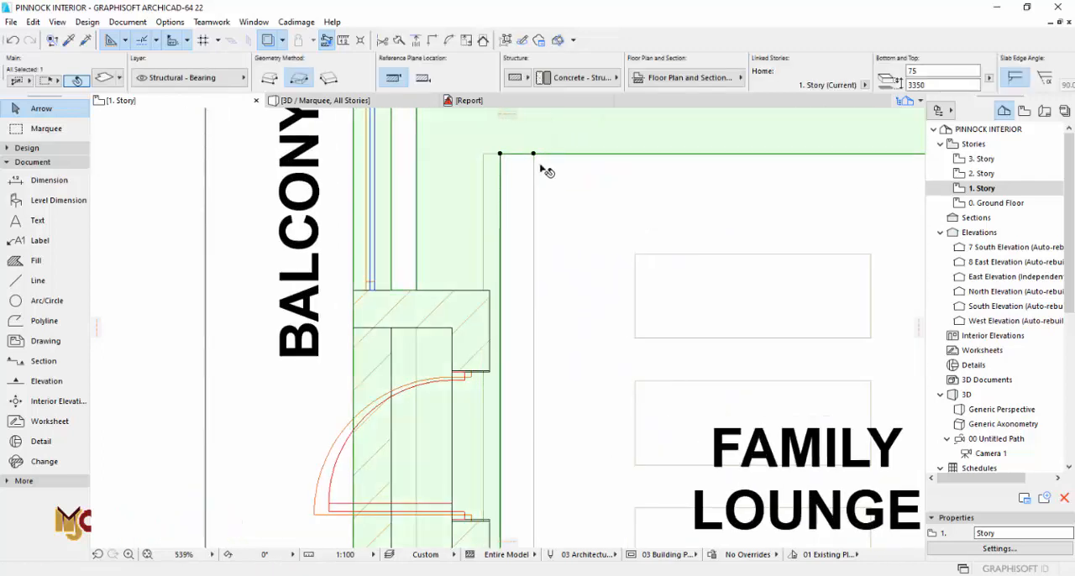
{"action": "left_click", "coordinate": [499, 193]}
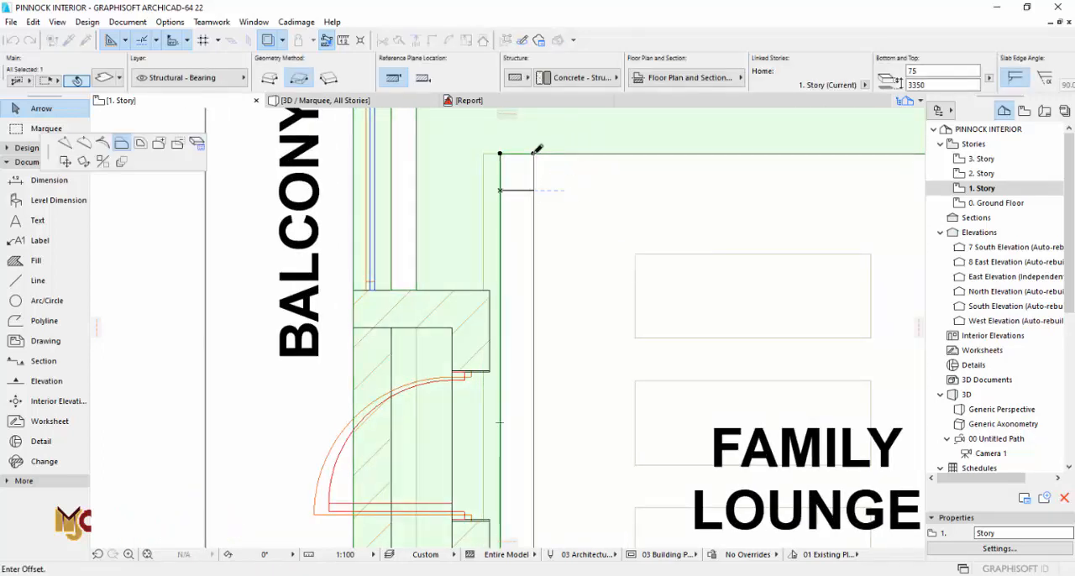
{"action": "left_click", "coordinate": [537, 150]}
{"action": "scroll", "coordinate": [479, 273], "scroll_direction": "down", "scroll_amount": 3}
{"action": "scroll", "coordinate": [727, 256], "scroll_direction": "up", "scroll_amount": 3}
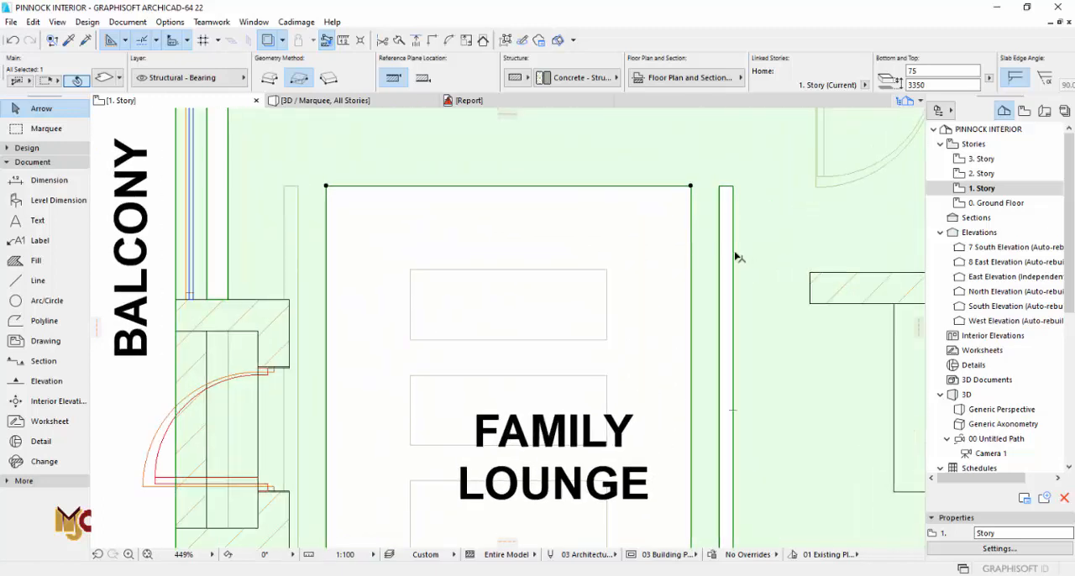
Step: Remove the matching narrow slot on the east side and return the central opening's east edge to its original line
{"action": "left_click", "coordinate": [732, 255]}
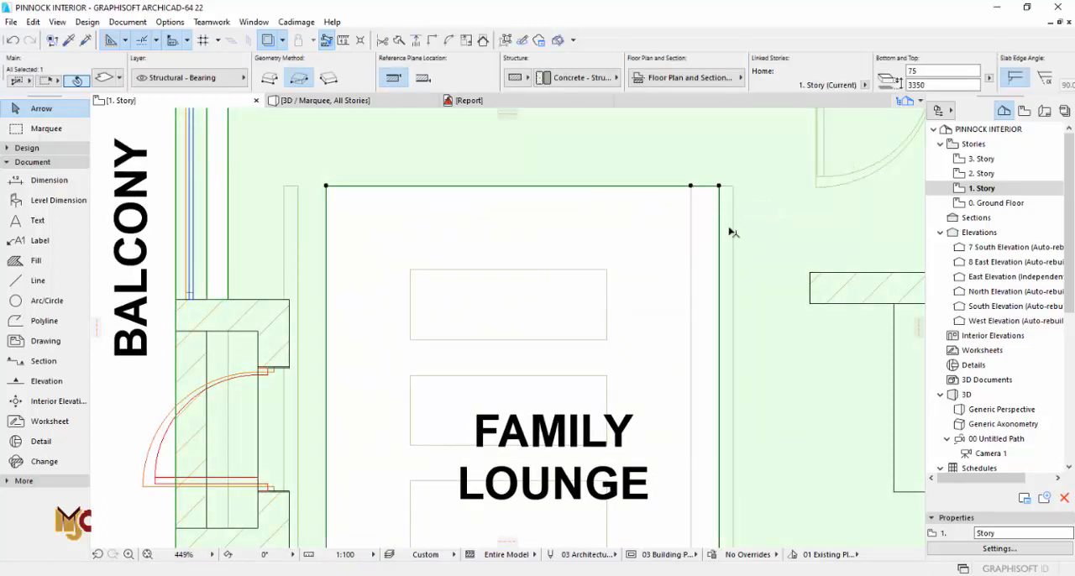
{"action": "left_click", "coordinate": [720, 243]}
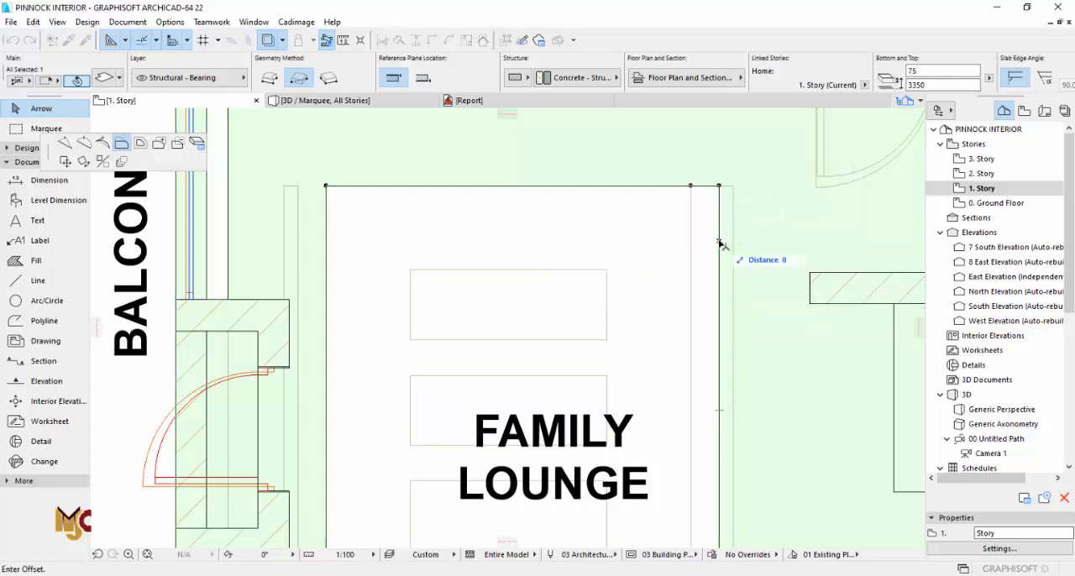
{"action": "left_click", "coordinate": [691, 185]}
{"action": "key", "text": "Escape"}
{"action": "scroll", "coordinate": [708, 233], "scroll_direction": "down", "scroll_amount": 3}
{"action": "scroll", "coordinate": [713, 237], "scroll_direction": "down", "scroll_amount": 5}
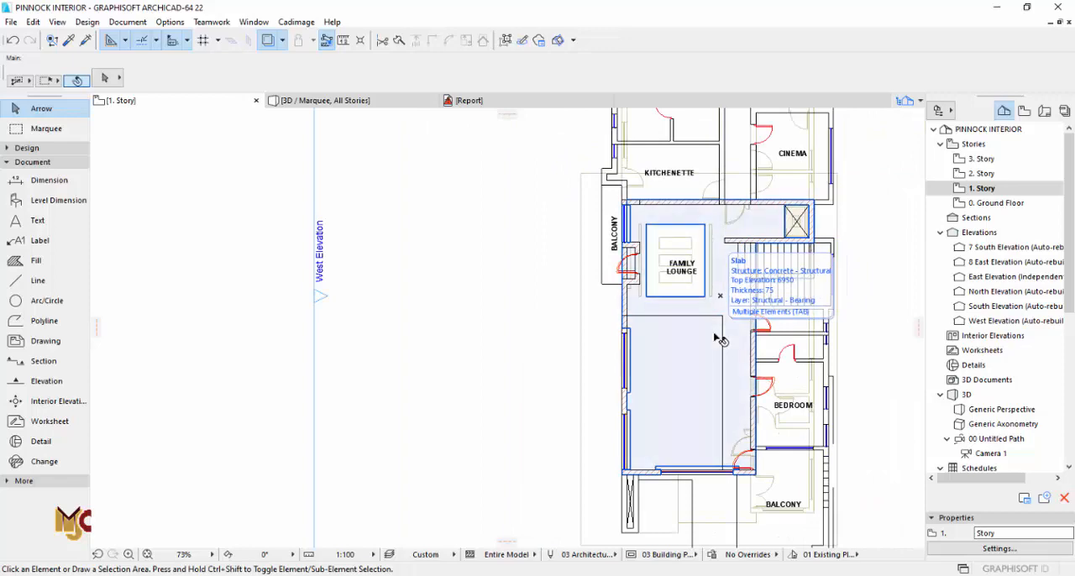
Step: Examine the ceiling recesses, windows and light strips from inside the lounge in the 3D view
{"action": "key", "text": "F3"}
{"action": "middle_click_drag", "start_coordinate": [670, 363], "coordinate": [689, 326]}
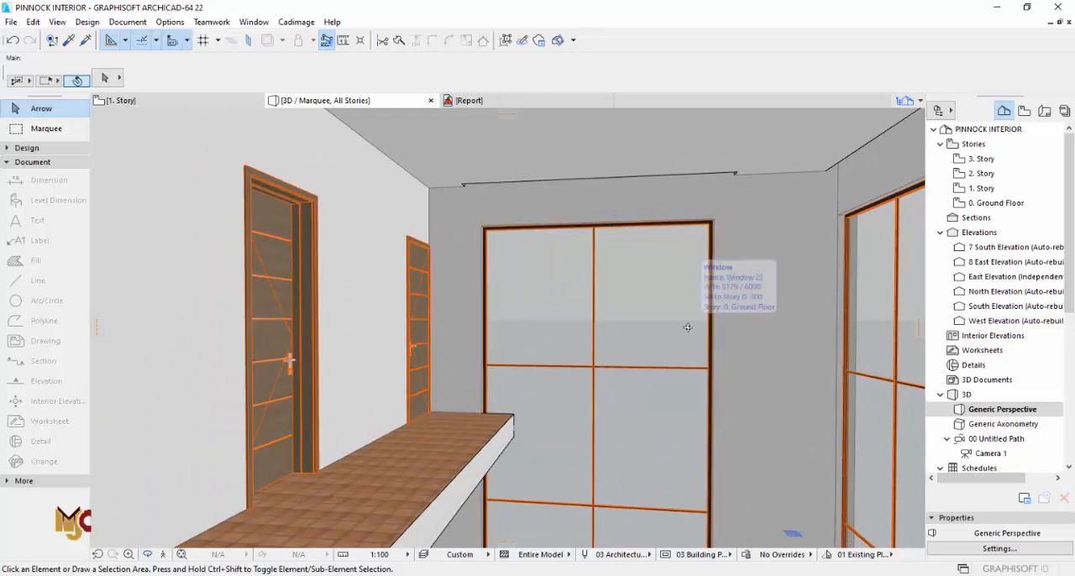
{"action": "scroll", "coordinate": [643, 348], "scroll_direction": "down", "scroll_amount": 2}
{"action": "middle_click_drag", "start_coordinate": [569, 449], "coordinate": [454, 284]}
{"action": "scroll", "coordinate": [489, 347], "scroll_direction": "up", "scroll_amount": 1}
{"action": "scroll", "coordinate": [503, 339], "scroll_direction": "down", "scroll_amount": 2}
{"action": "scroll", "coordinate": [512, 329], "scroll_direction": "up", "scroll_amount": 1}
{"action": "mouse_move", "coordinate": [557, 340]}
{"action": "middle_mouse_down", "text": "shift"}
{"action": "mouse_move", "coordinate": [427, 305]}
{"action": "mouse_move", "coordinate": [571, 341]}
{"action": "mouse_move", "coordinate": [487, 300]}
{"action": "mouse_move", "coordinate": [476, 278]}
{"action": "mouse_move", "coordinate": [470, 309]}
{"action": "mouse_move", "coordinate": [499, 319]}
{"action": "mouse_move", "coordinate": [485, 335]}
{"action": "middle_mouse_up", "text": "shift"}
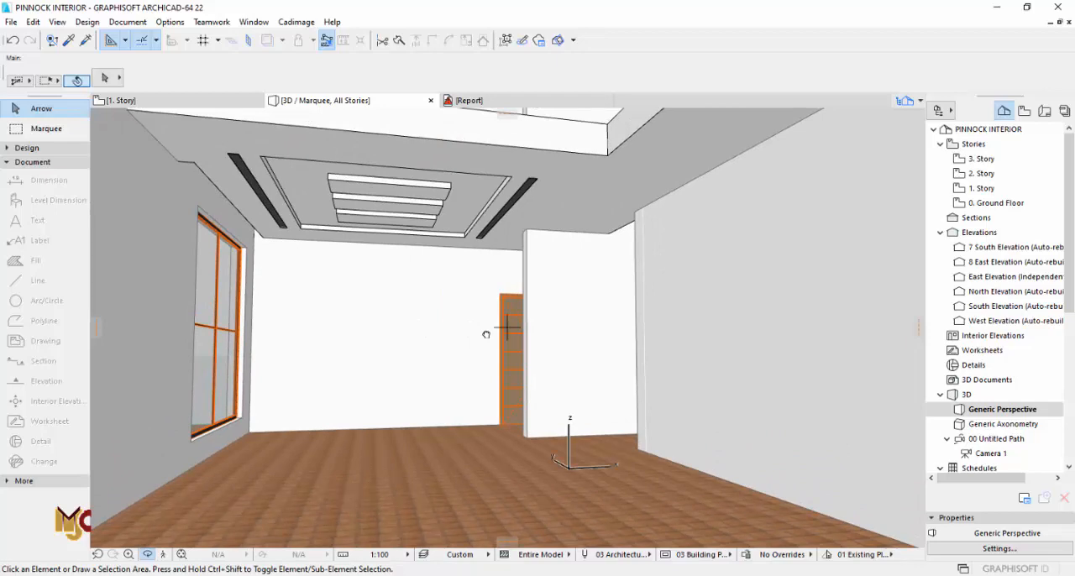
Step: Copy the narrow ceiling strip slab on the ground floor to the area between the main lounge opening and the guest room wall
{"action": "key", "text": "F2"}
{"action": "double_click", "coordinate": [996, 202]}
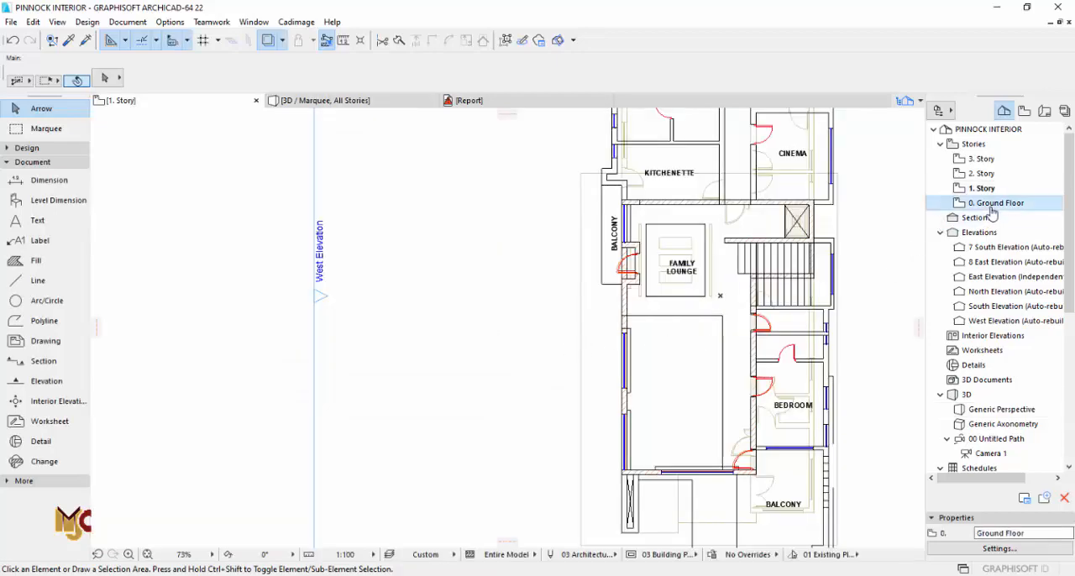
{"action": "scroll", "coordinate": [719, 298], "scroll_direction": "up", "scroll_amount": 10}
{"action": "left_click", "coordinate": [732, 298]}
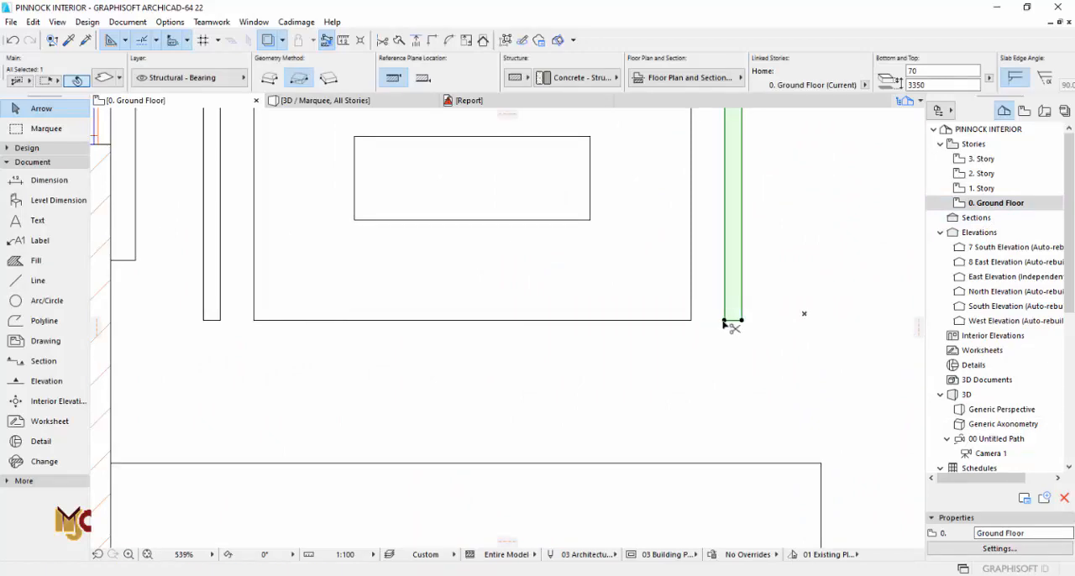
{"action": "left_click", "coordinate": [724, 321]}
{"action": "scroll", "coordinate": [571, 293], "scroll_direction": "down", "scroll_amount": 5}
{"action": "scroll", "coordinate": [635, 432], "scroll_direction": "up", "scroll_amount": 4}
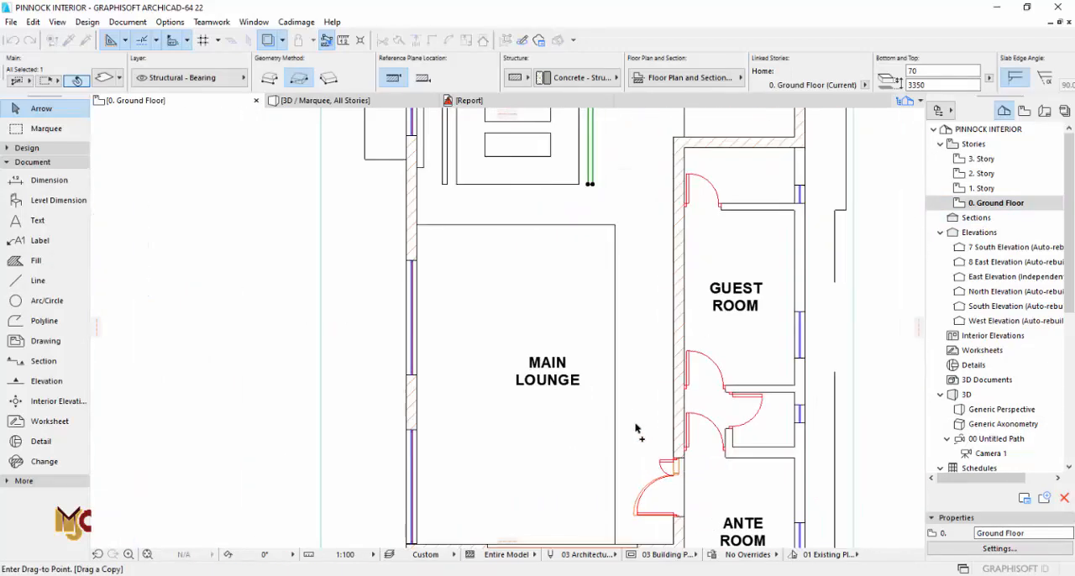
{"action": "left_click", "coordinate": [635, 431]}
{"action": "scroll", "coordinate": [641, 289], "scroll_direction": "up", "scroll_amount": 5}
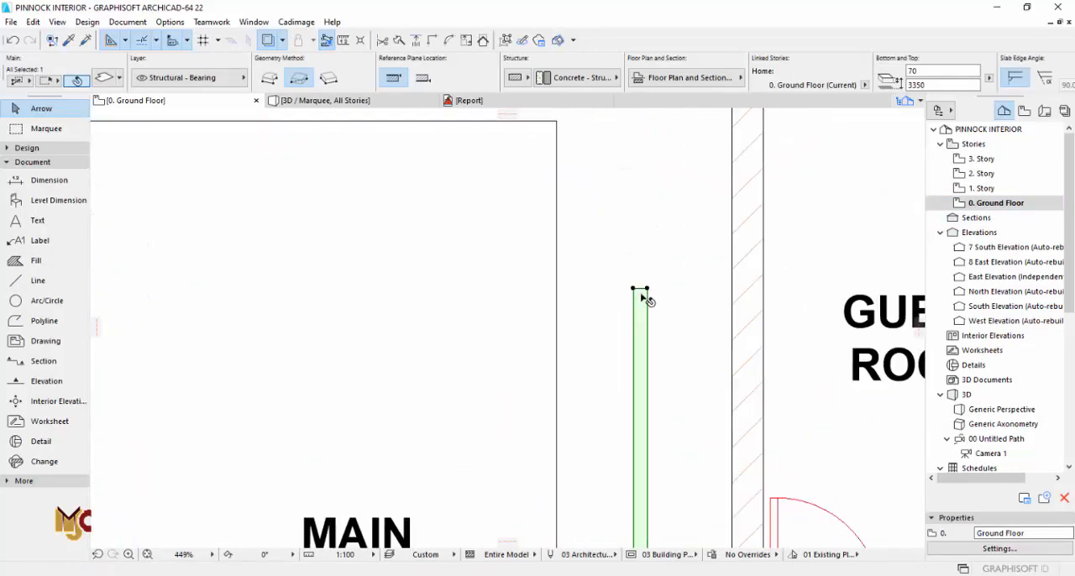
Step: Extend the copied strip north to the main lounge opening's north edge and south to the front wall's inner face
{"action": "left_click", "coordinate": [641, 291]}
{"action": "scroll", "coordinate": [643, 292], "scroll_direction": "down", "scroll_amount": 5}
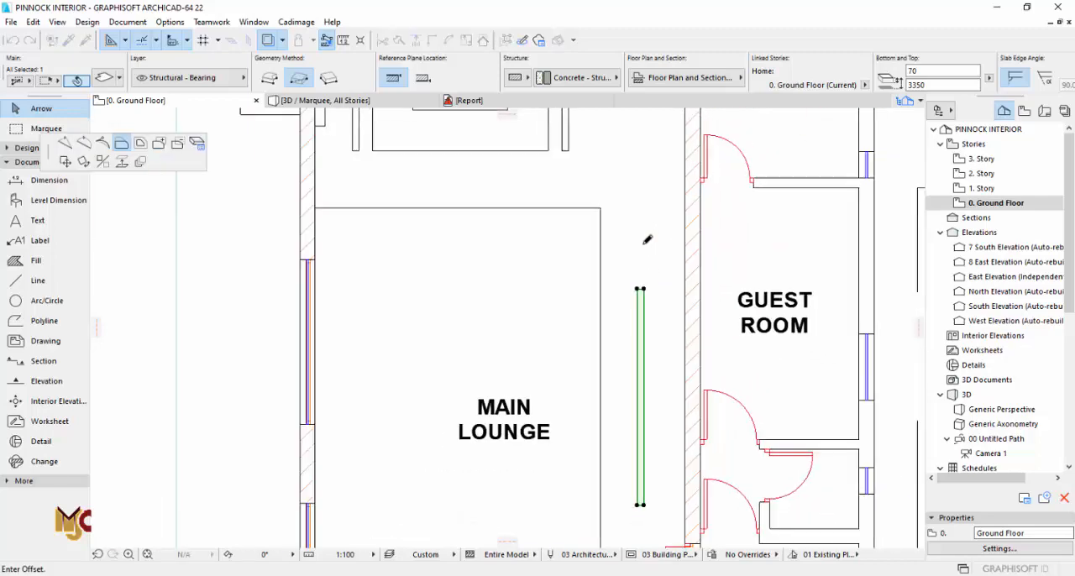
{"action": "left_click", "coordinate": [600, 206]}
{"action": "scroll", "coordinate": [635, 249], "scroll_direction": "down", "scroll_amount": 4}
{"action": "scroll", "coordinate": [635, 373], "scroll_direction": "up", "scroll_amount": 5}
{"action": "left_click", "coordinate": [650, 299]}
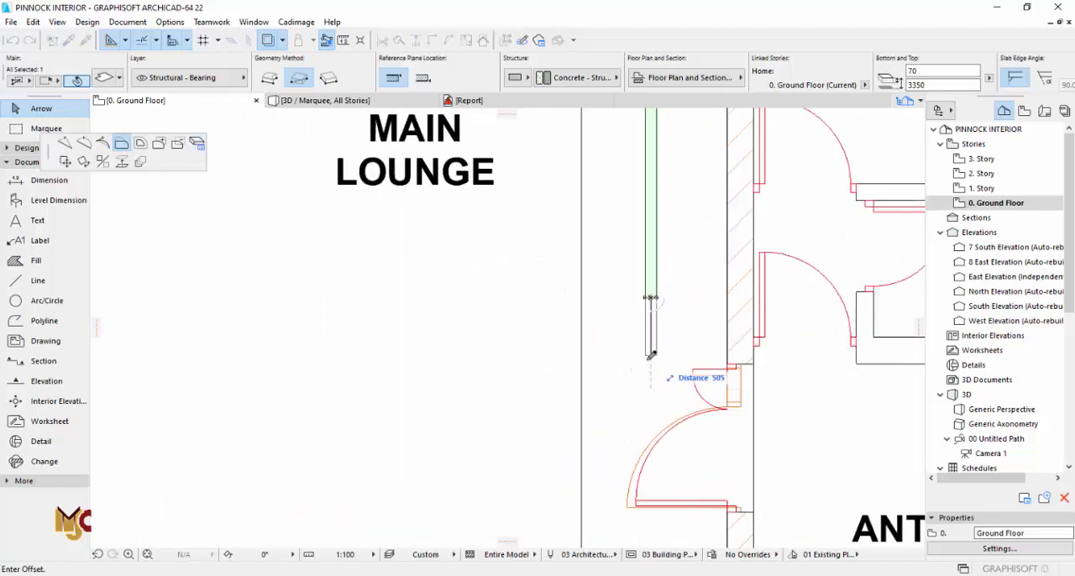
{"action": "scroll", "coordinate": [651, 356], "scroll_direction": "down", "scroll_amount": 3}
{"action": "scroll", "coordinate": [664, 445], "scroll_direction": "up", "scroll_amount": 4}
{"action": "left_click", "coordinate": [696, 470]}
{"action": "scroll", "coordinate": [695, 472], "scroll_direction": "up", "scroll_amount": 2}
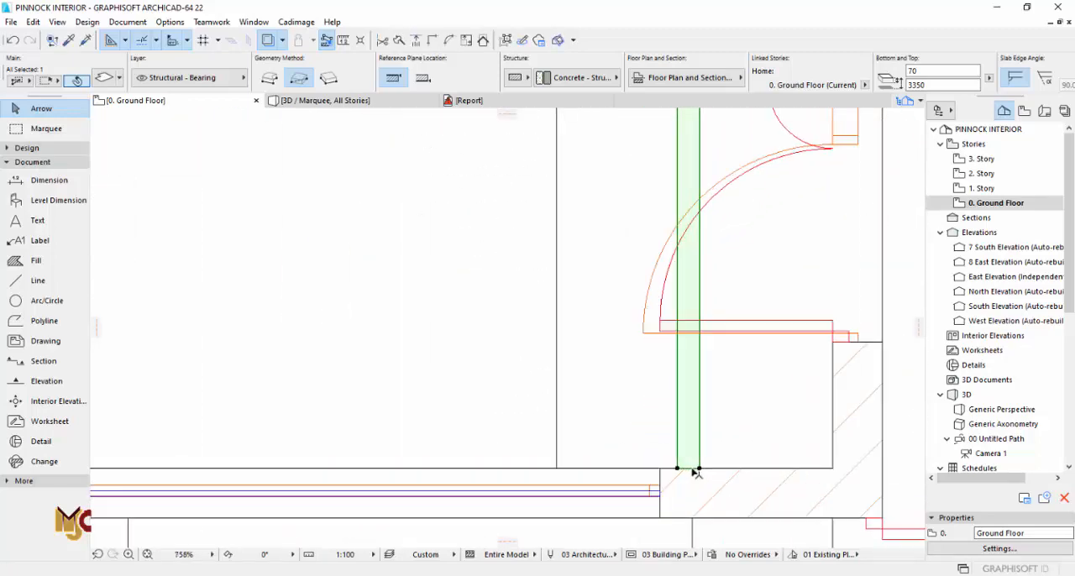
{"action": "scroll", "coordinate": [694, 466], "scroll_direction": "down", "scroll_amount": 1}
Step: Shorten the strip by moving its south end back to line up with the ante room door's south jamb
{"action": "left_click", "coordinate": [698, 468]}
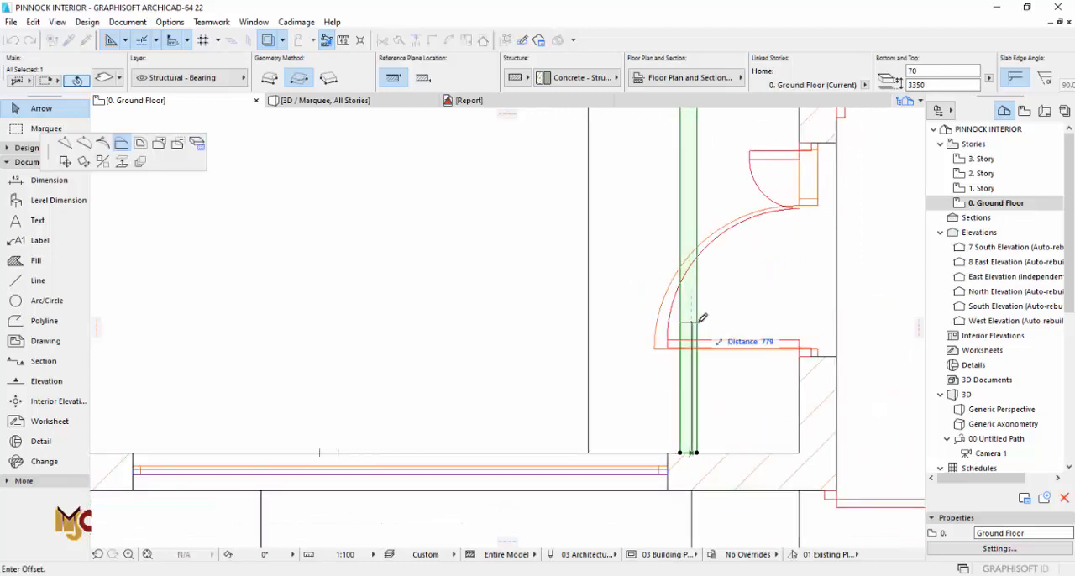
{"action": "key", "text": "Escape"}
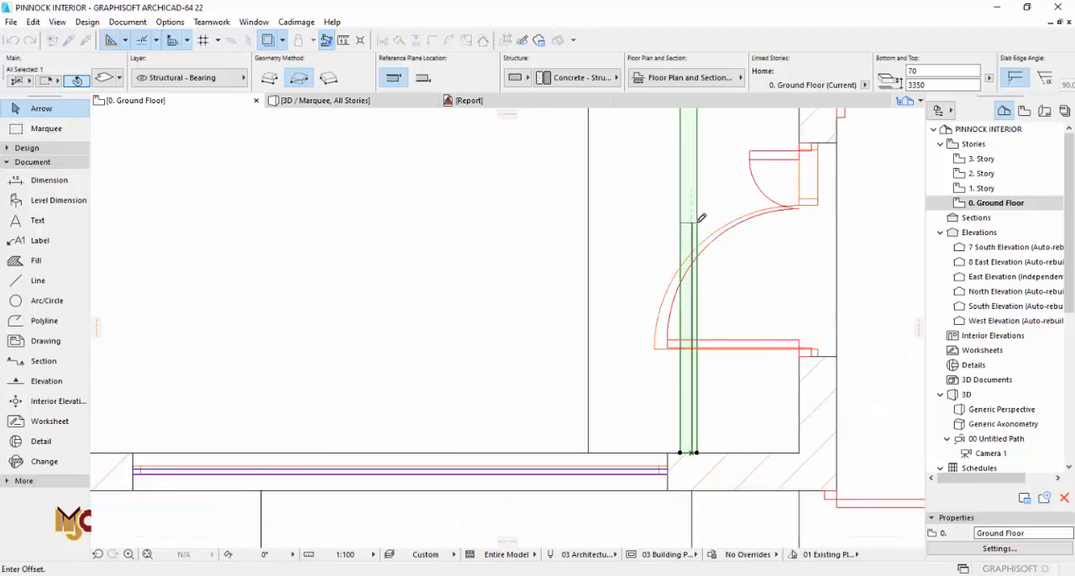
{"action": "key", "text": "F3"}
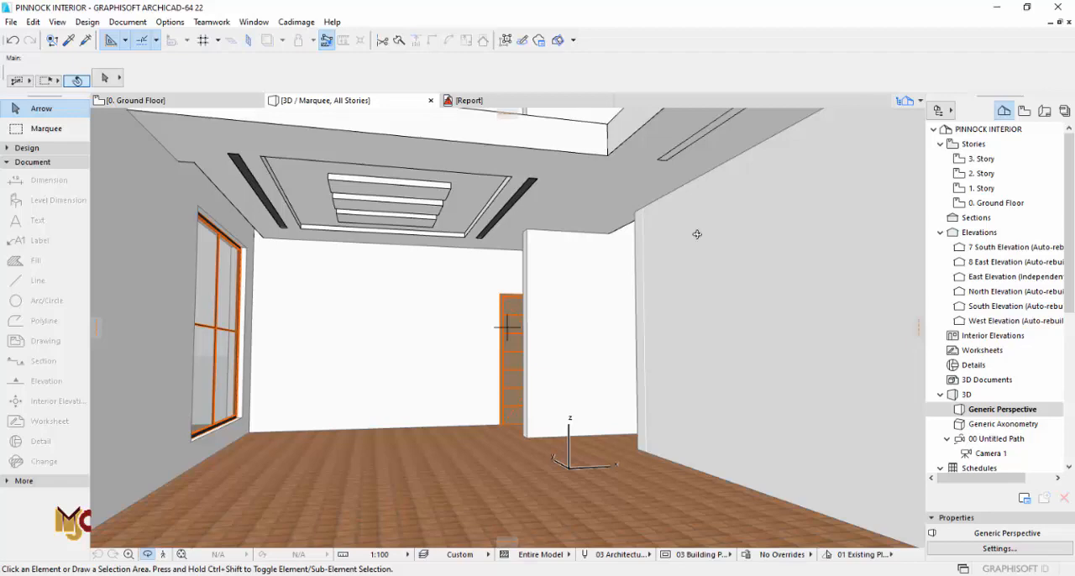
{"action": "left_click_drag", "start_coordinate": [672, 286], "coordinate": [848, 282]}
{"action": "left_click_drag", "start_coordinate": [358, 324], "coordinate": [681, 300]}
{"action": "key", "text": "F2"}
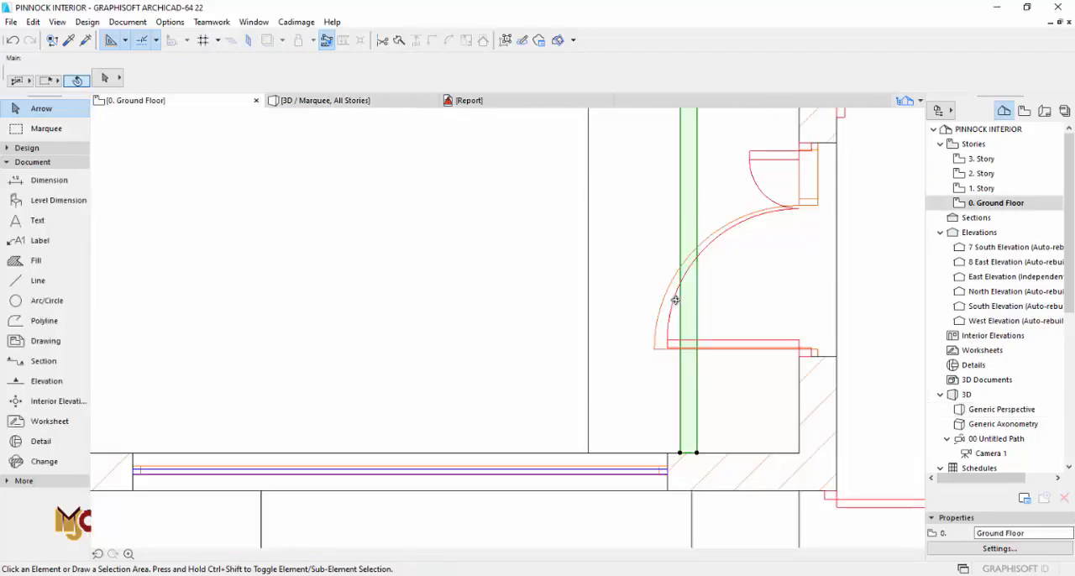
{"action": "left_click", "coordinate": [688, 455]}
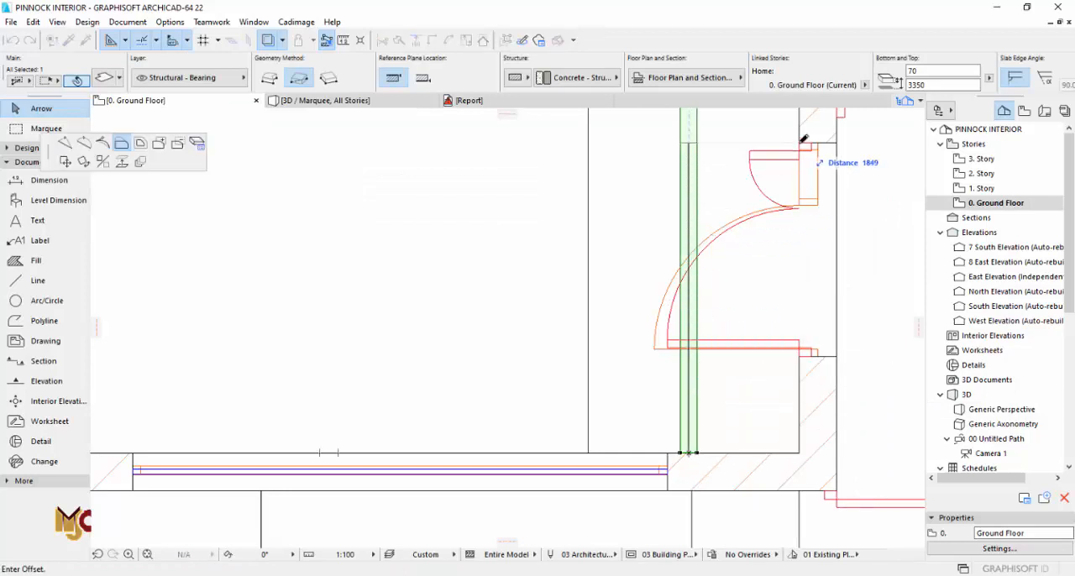
{"action": "left_click", "coordinate": [804, 148]}
{"action": "left_click", "coordinate": [689, 142]}
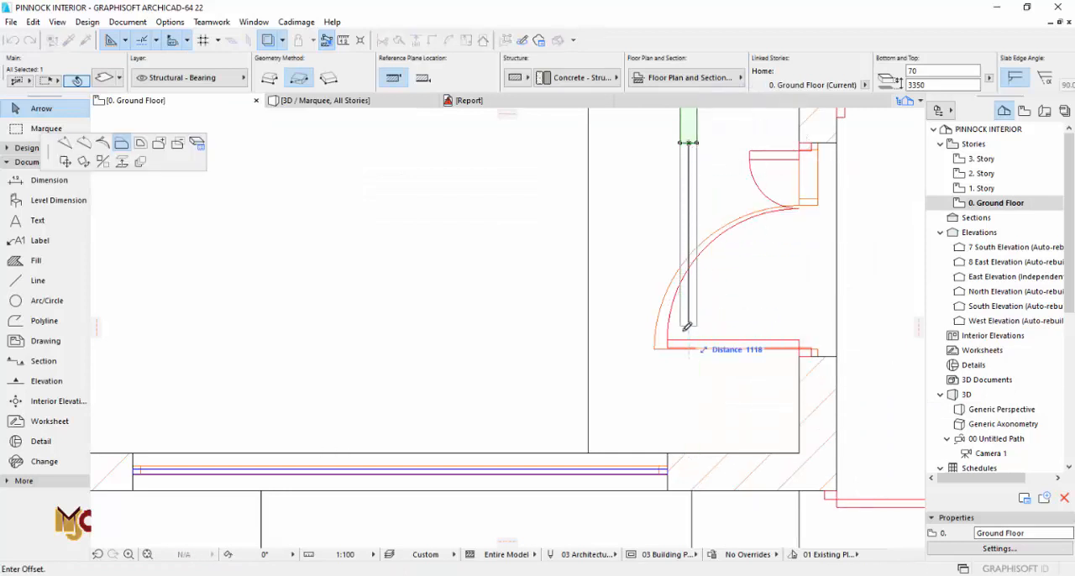
{"action": "left_click", "coordinate": [804, 352]}
{"action": "scroll", "coordinate": [804, 353], "scroll_direction": "down", "scroll_amount": 3}
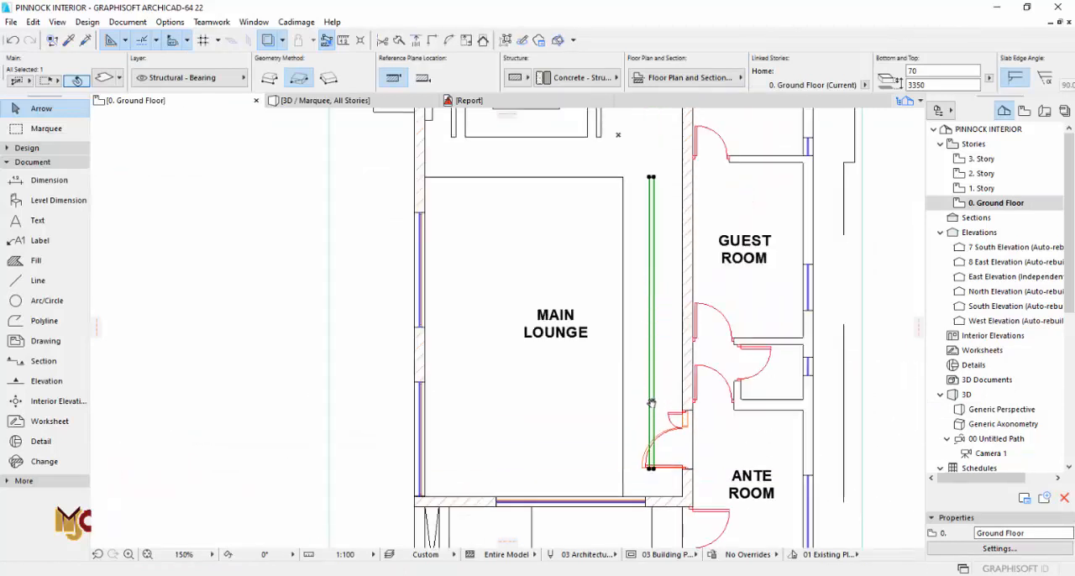
Step: Cut a slot in the ground-floor ceiling slab along the new strip's outline beside the main lounge opening and view it in 3D
{"action": "scroll", "coordinate": [642, 219], "scroll_direction": "up", "scroll_amount": 3}
{"action": "left_click", "coordinate": [627, 192]}
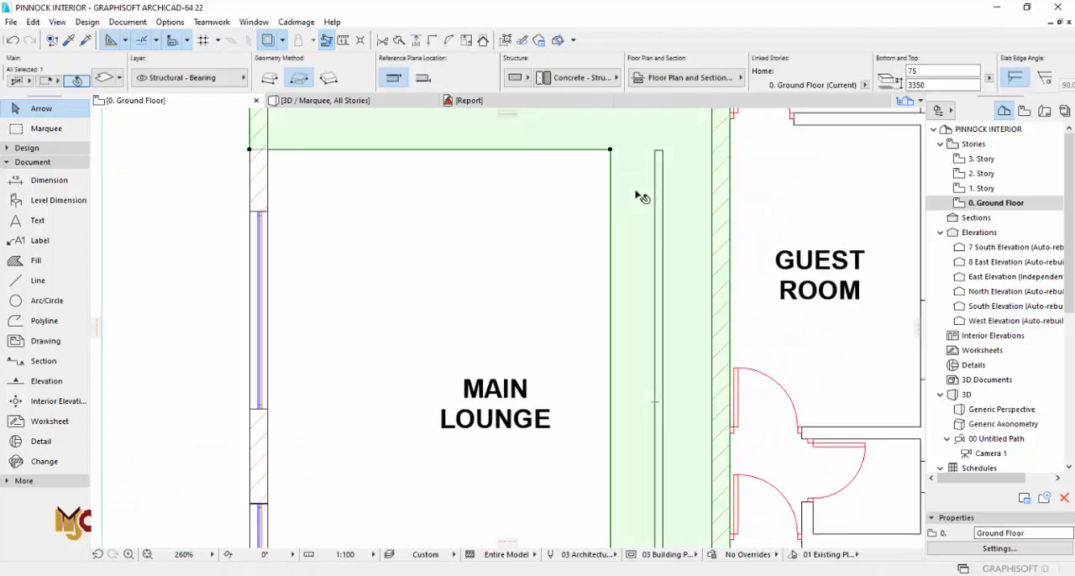
{"action": "scroll", "coordinate": [644, 156], "scroll_direction": "up", "scroll_amount": 3}
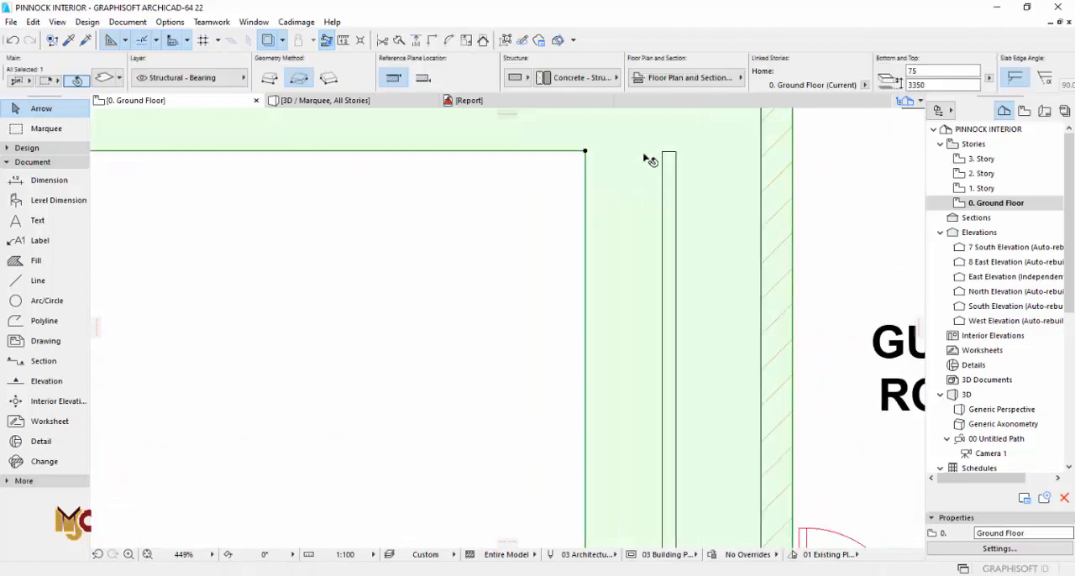
{"action": "left_click", "coordinate": [36, 151]}
{"action": "left_click", "coordinate": [39, 267]}
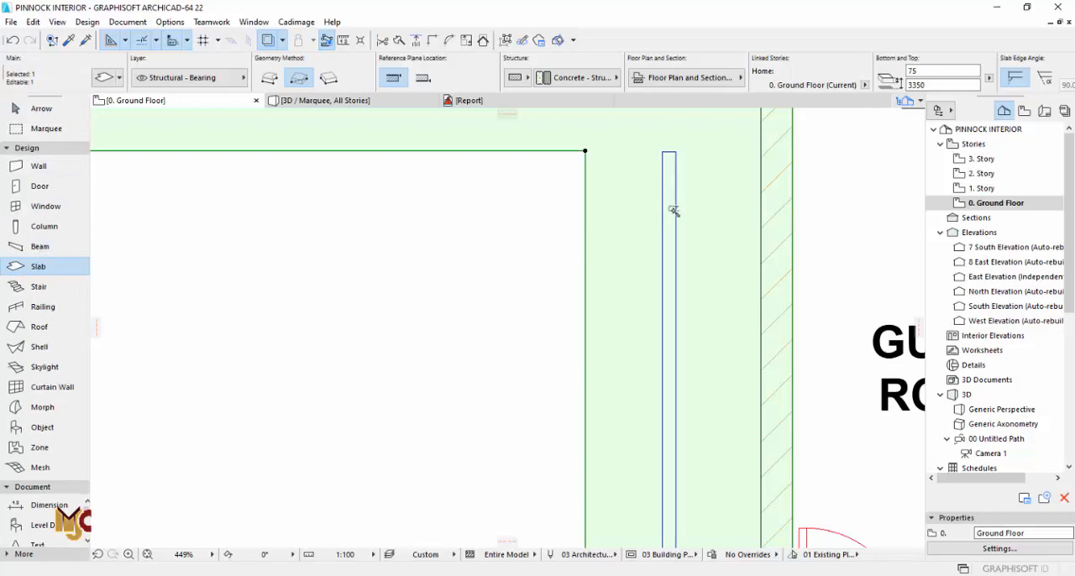
{"action": "key", "text": "Escape"}
{"action": "key", "text": "F3"}
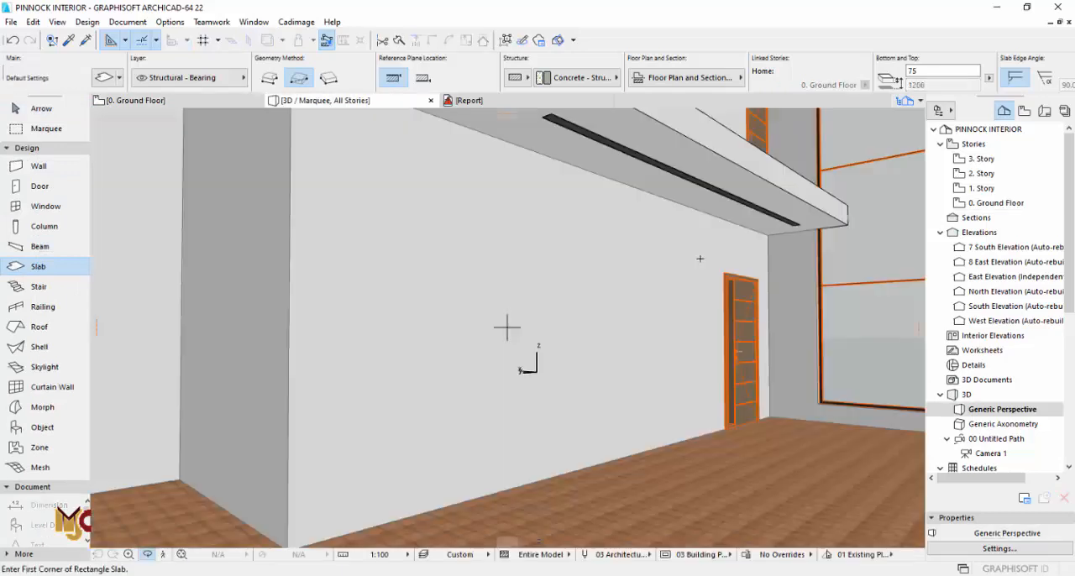
{"action": "middle_click_drag", "start_coordinate": [689, 239], "coordinate": [789, 298], "text": "shift"}
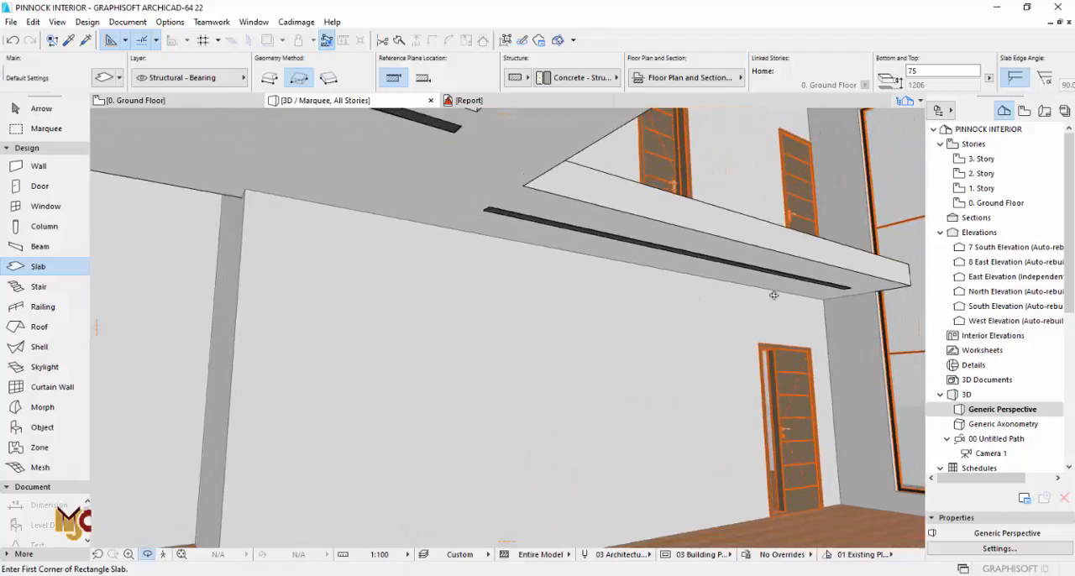